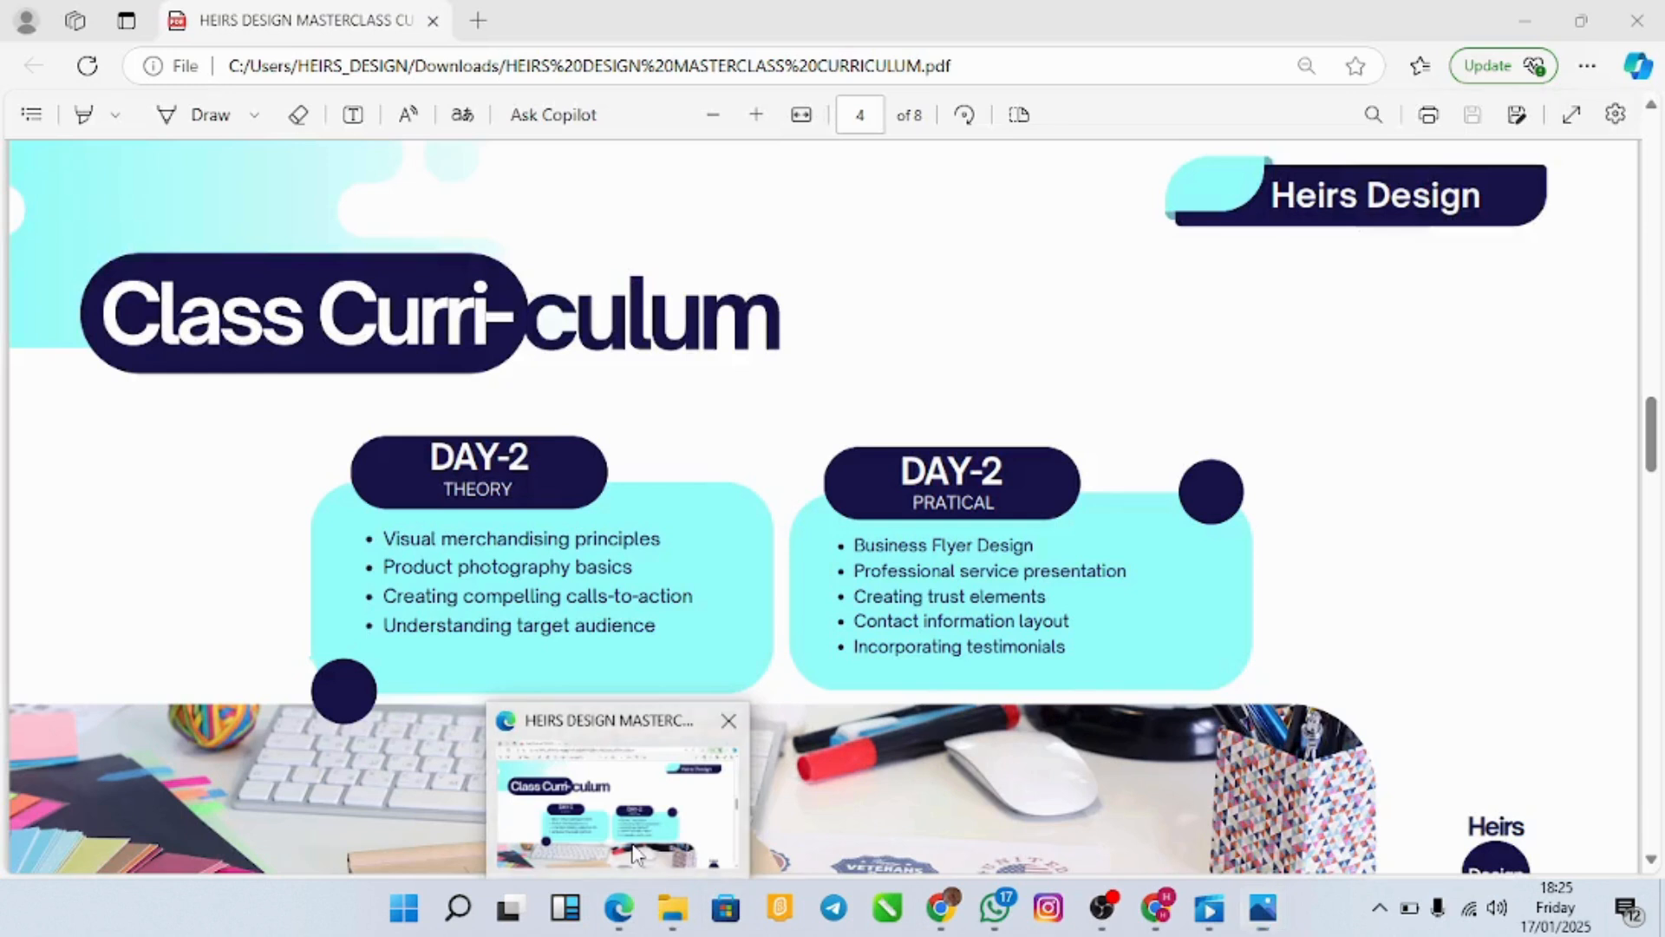
Step: Look over the Day-2 topics in the curriculum PDF, then return to the burger flyer image
left_click(634, 854)
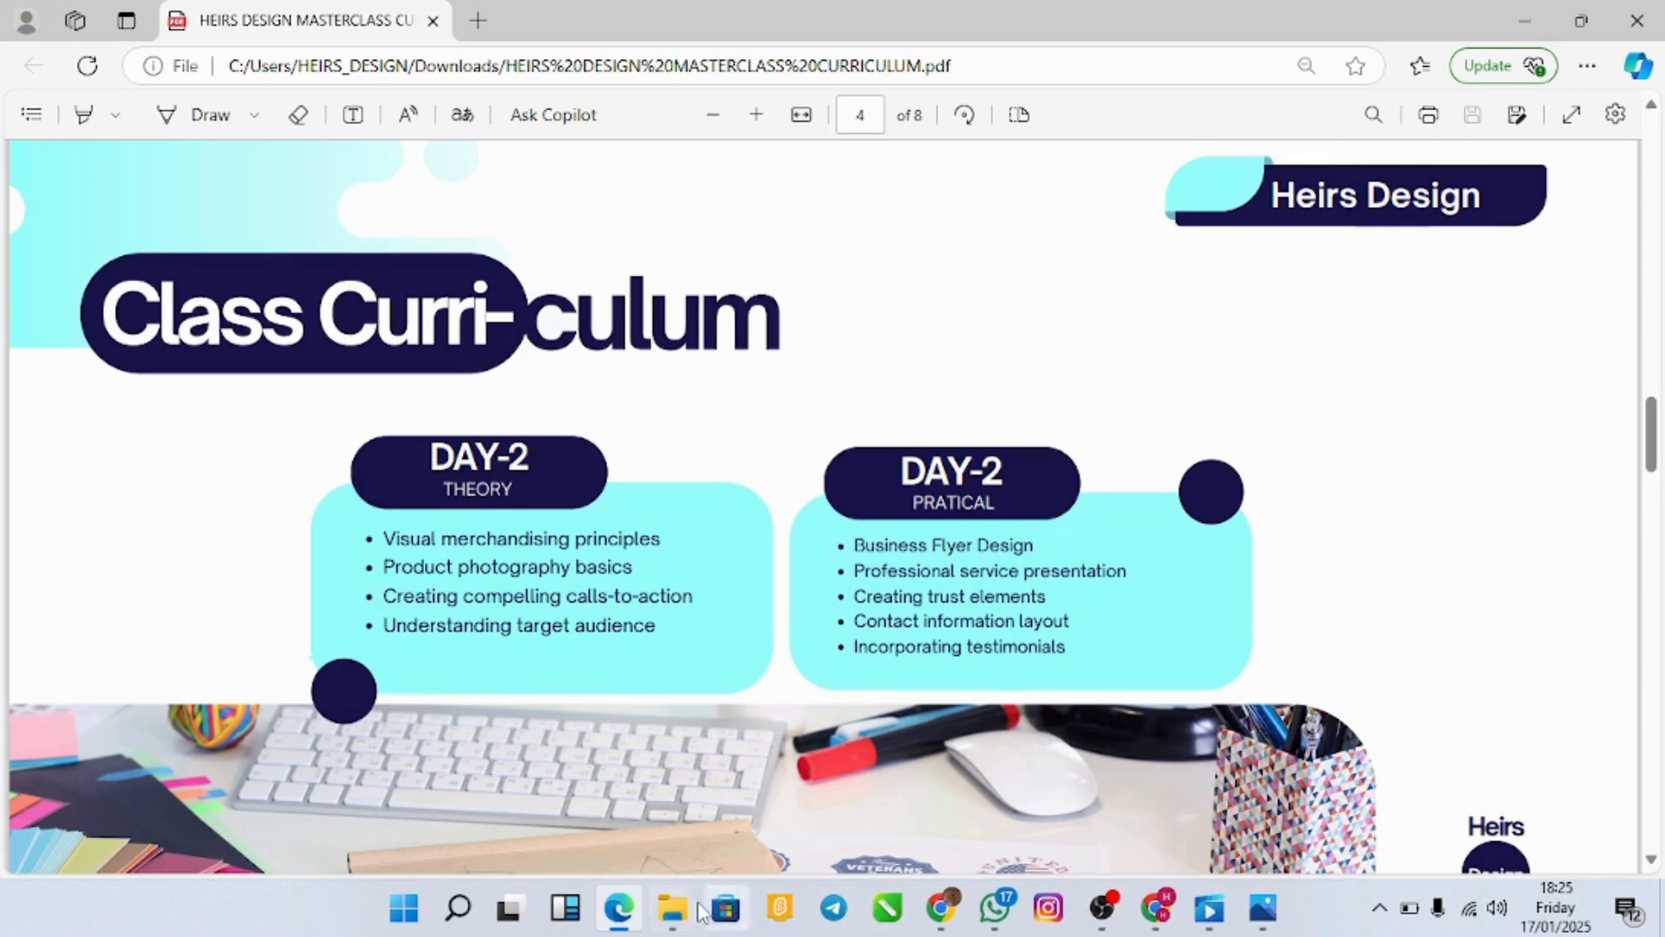
mouse_move(1263, 907)
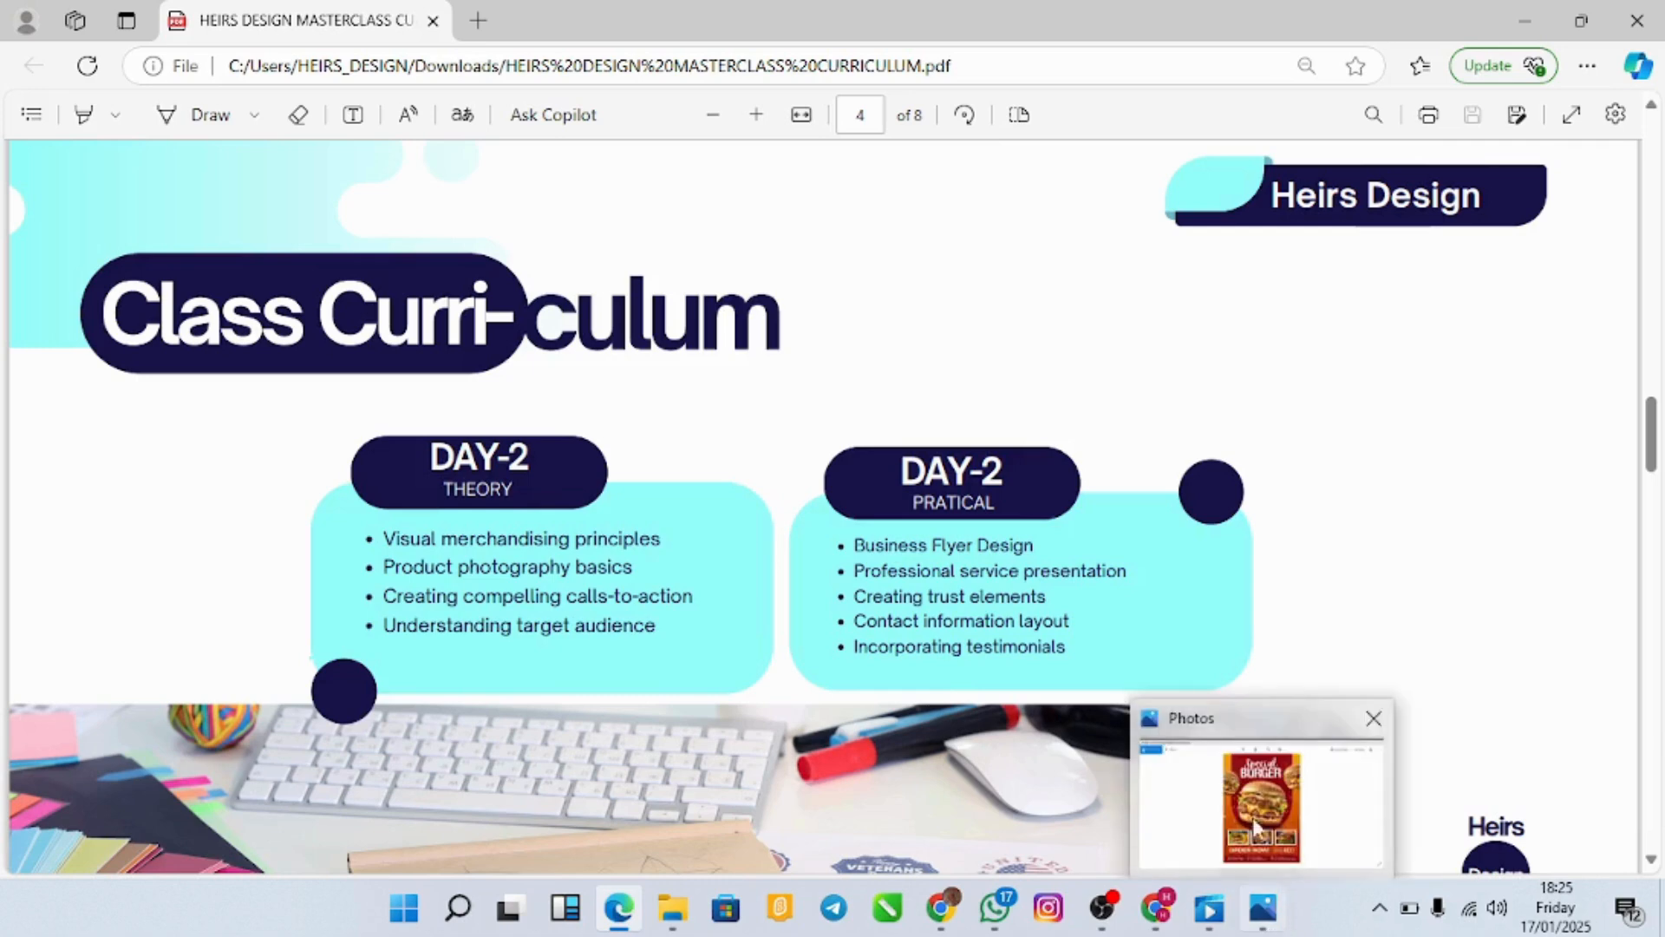
left_click(1257, 806)
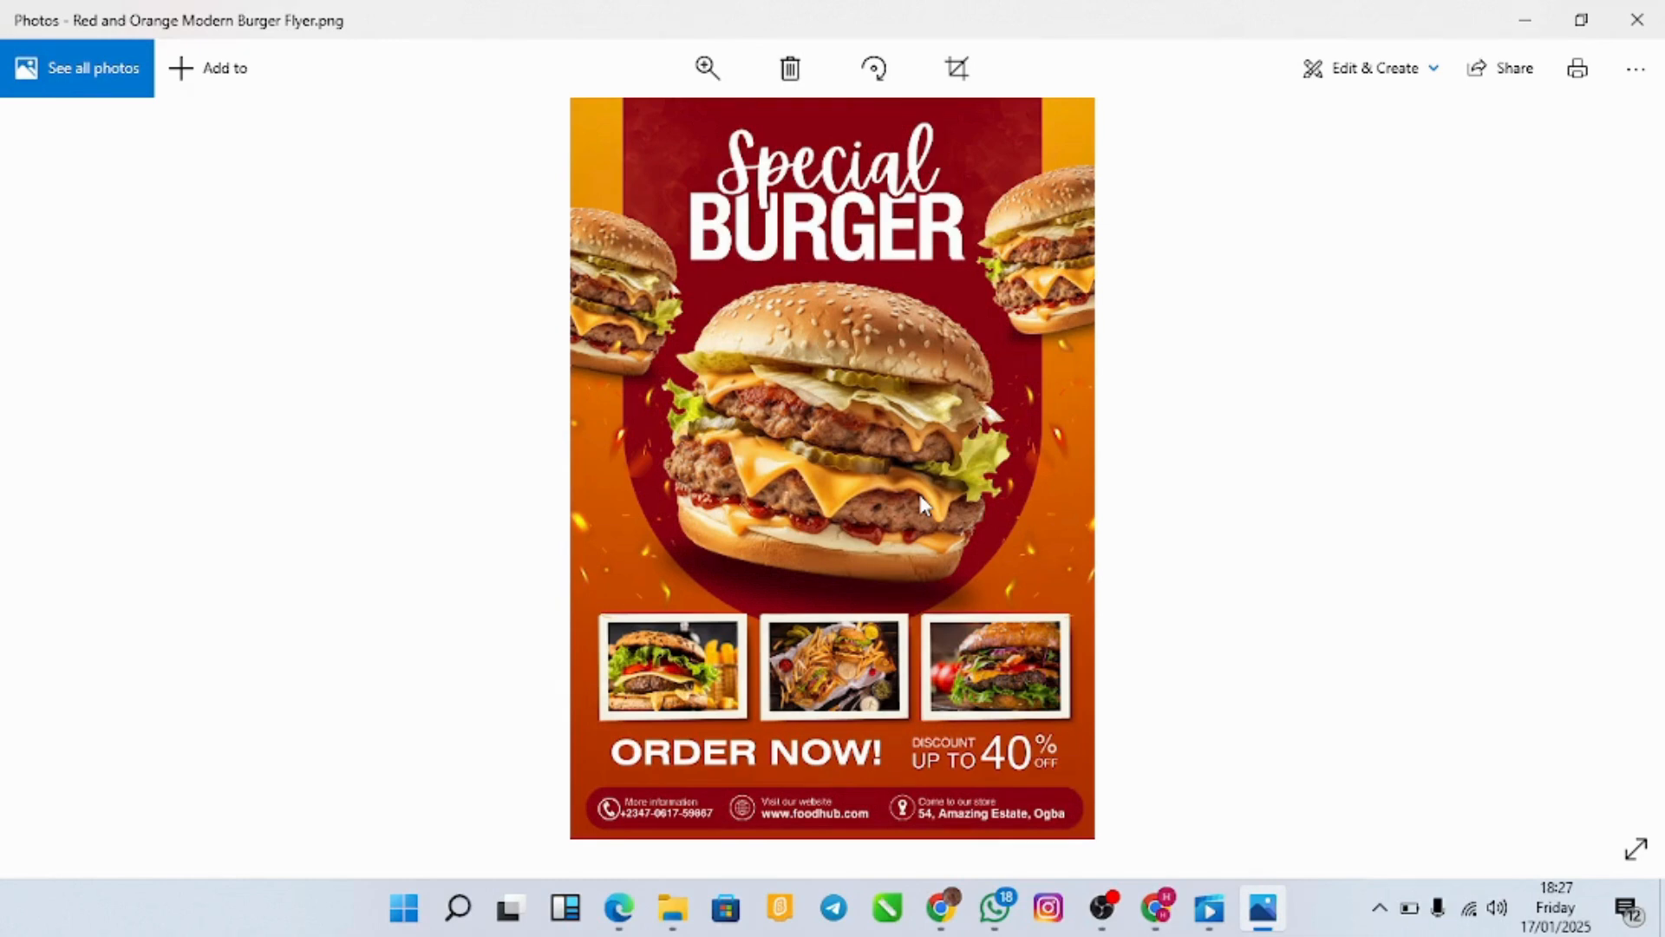
Step: Switch from the burger flyer in Photos back to the curriculum PDF in Edge
mouse_move(619, 907)
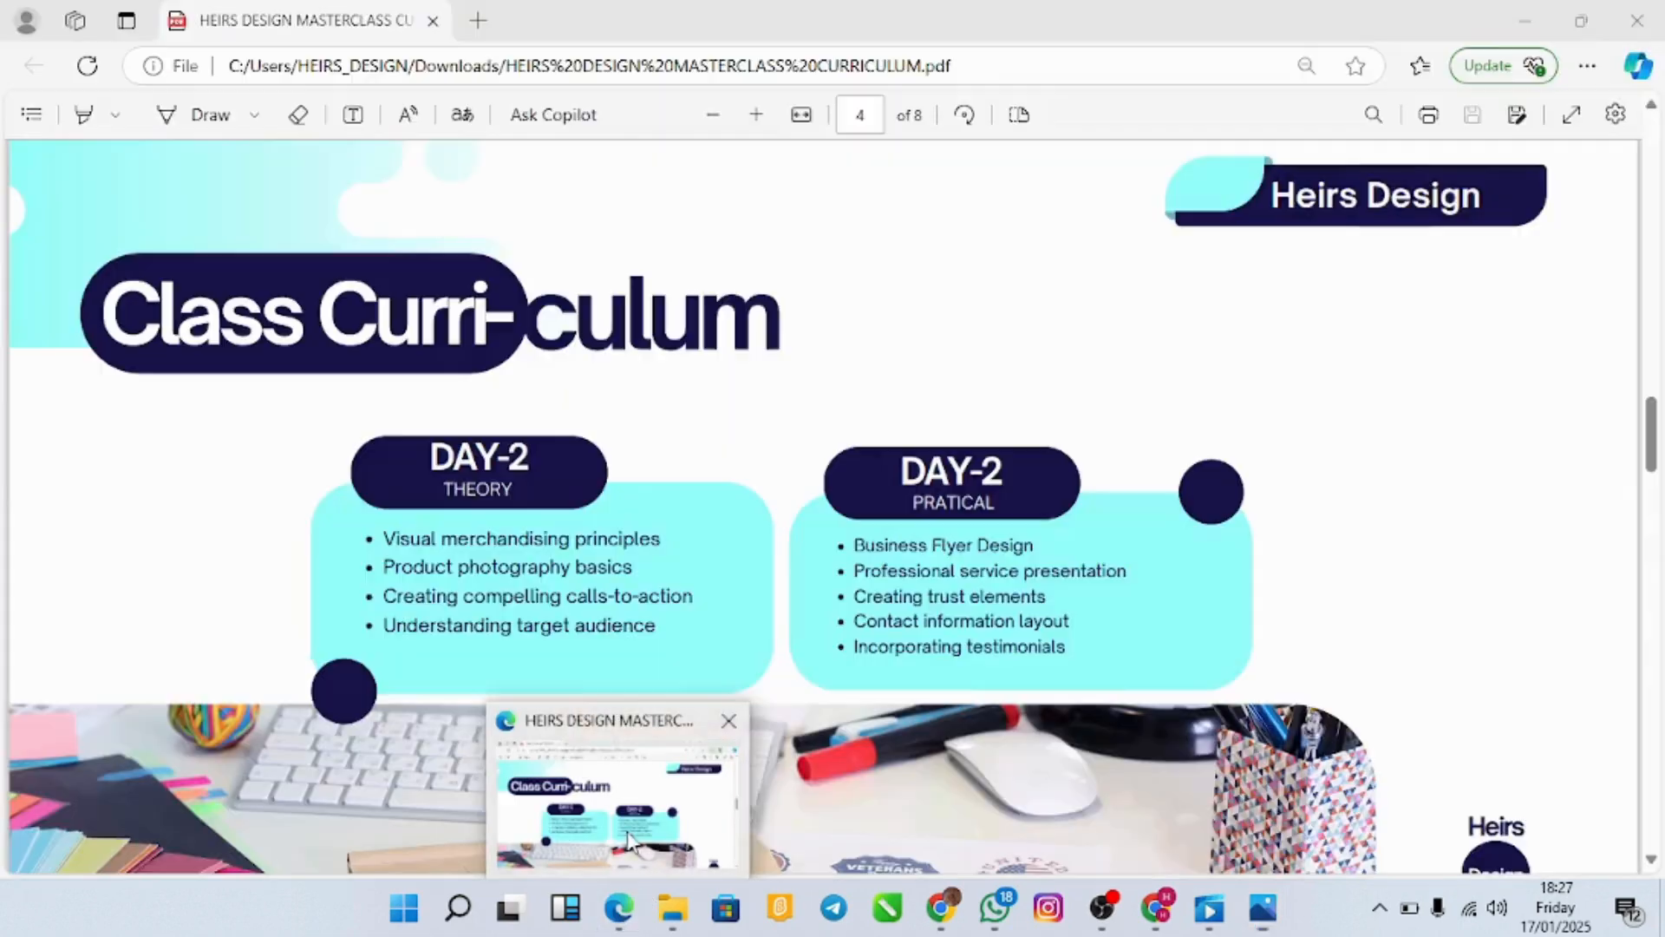
left_click(629, 835)
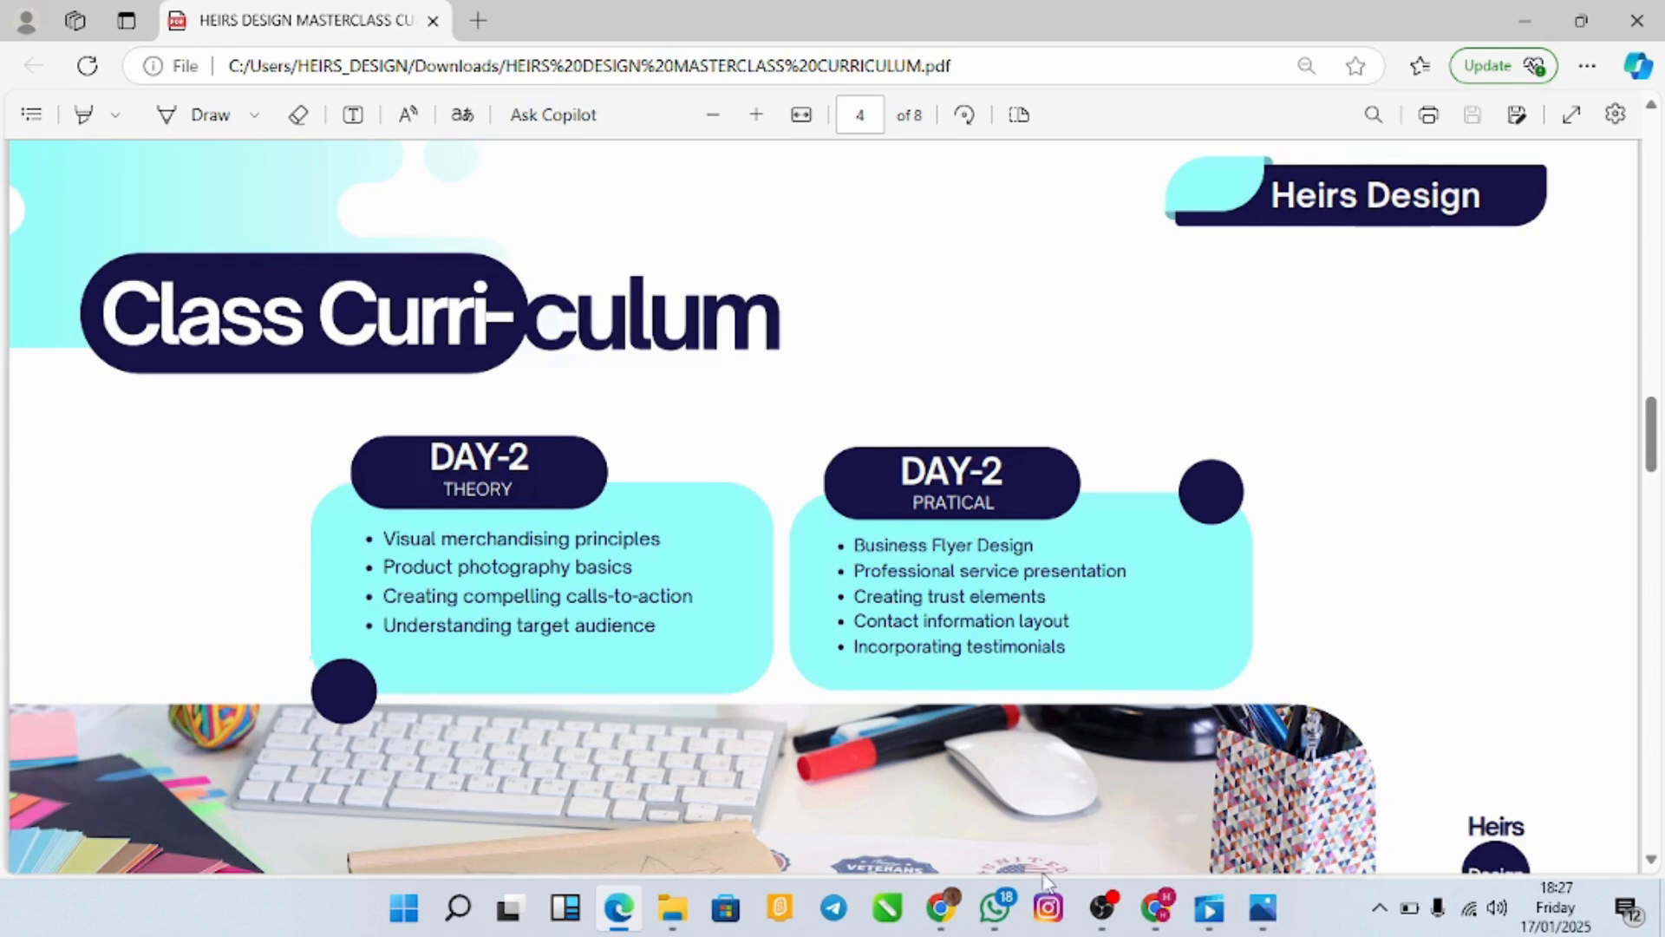
Step: Study the Red and Orange Modern Burger Flyer reference, then return to the curriculum PDF
mouse_move(1273, 916)
mouse_move(1274, 876)
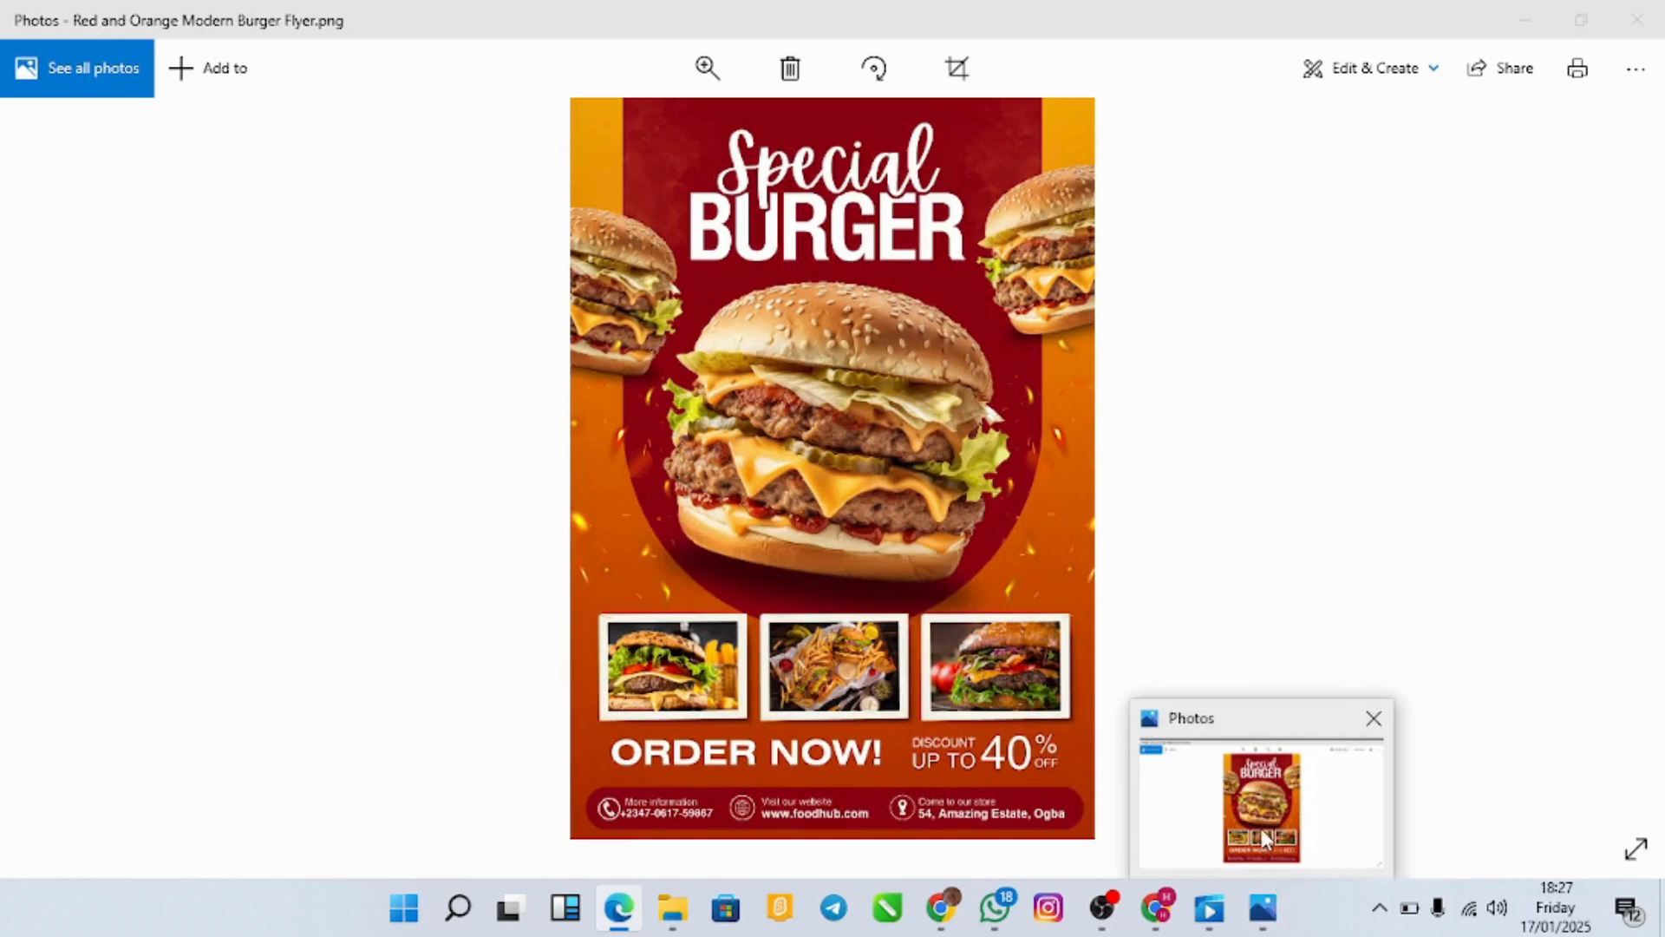
left_click(1265, 838)
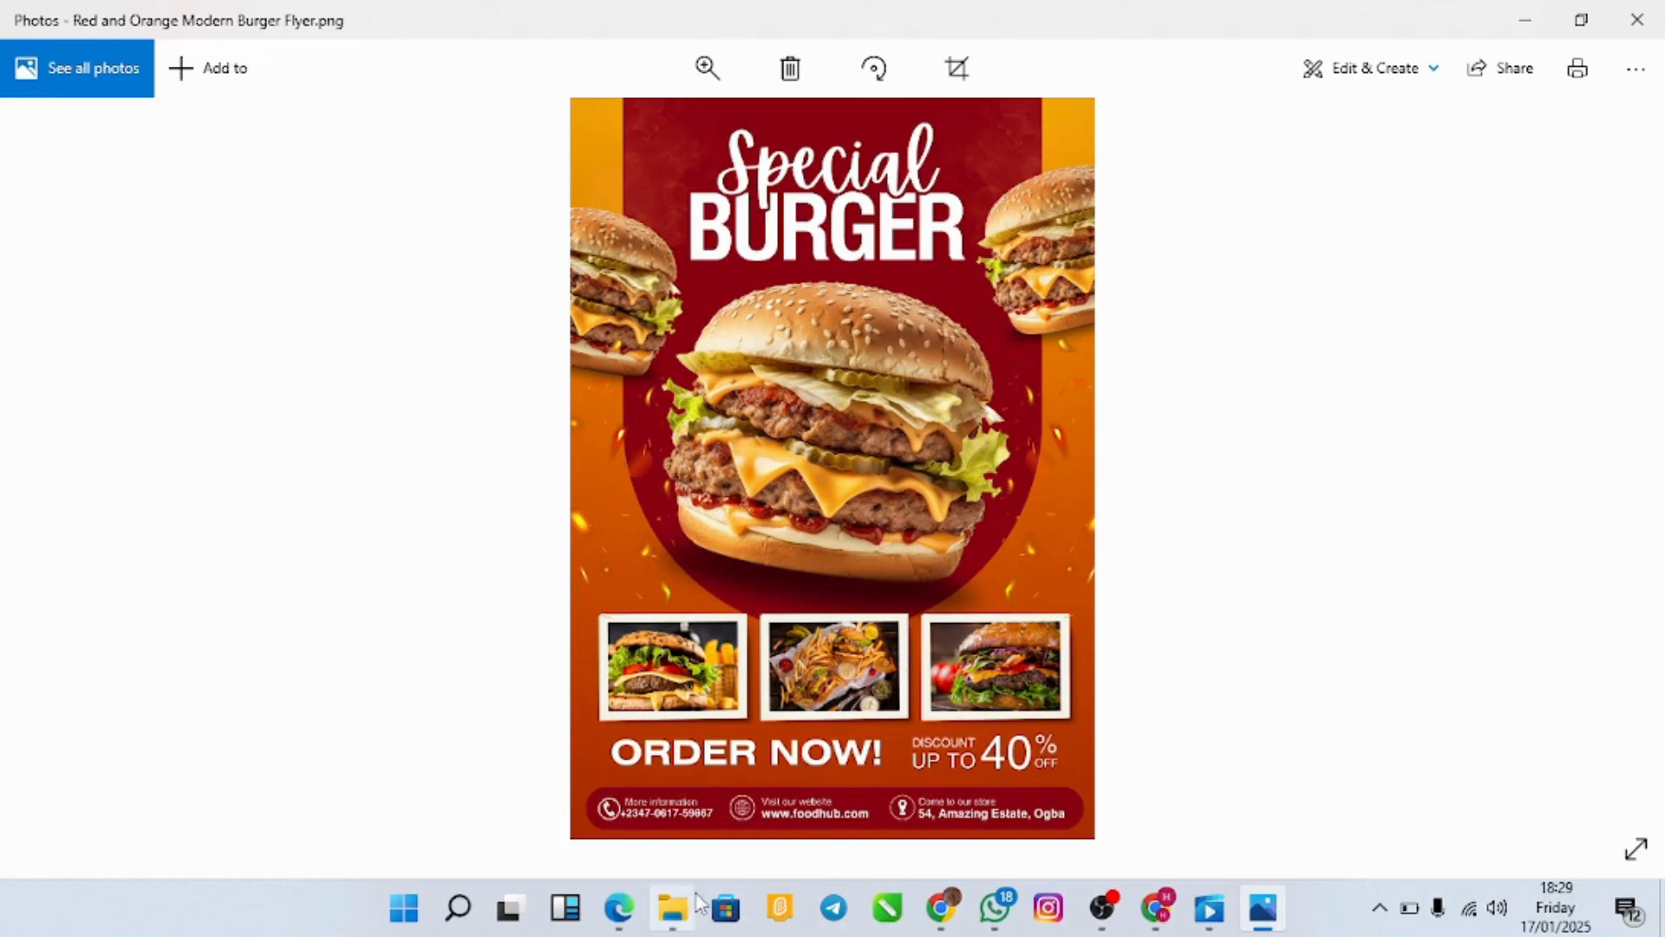
mouse_move(619, 908)
left_click(633, 839)
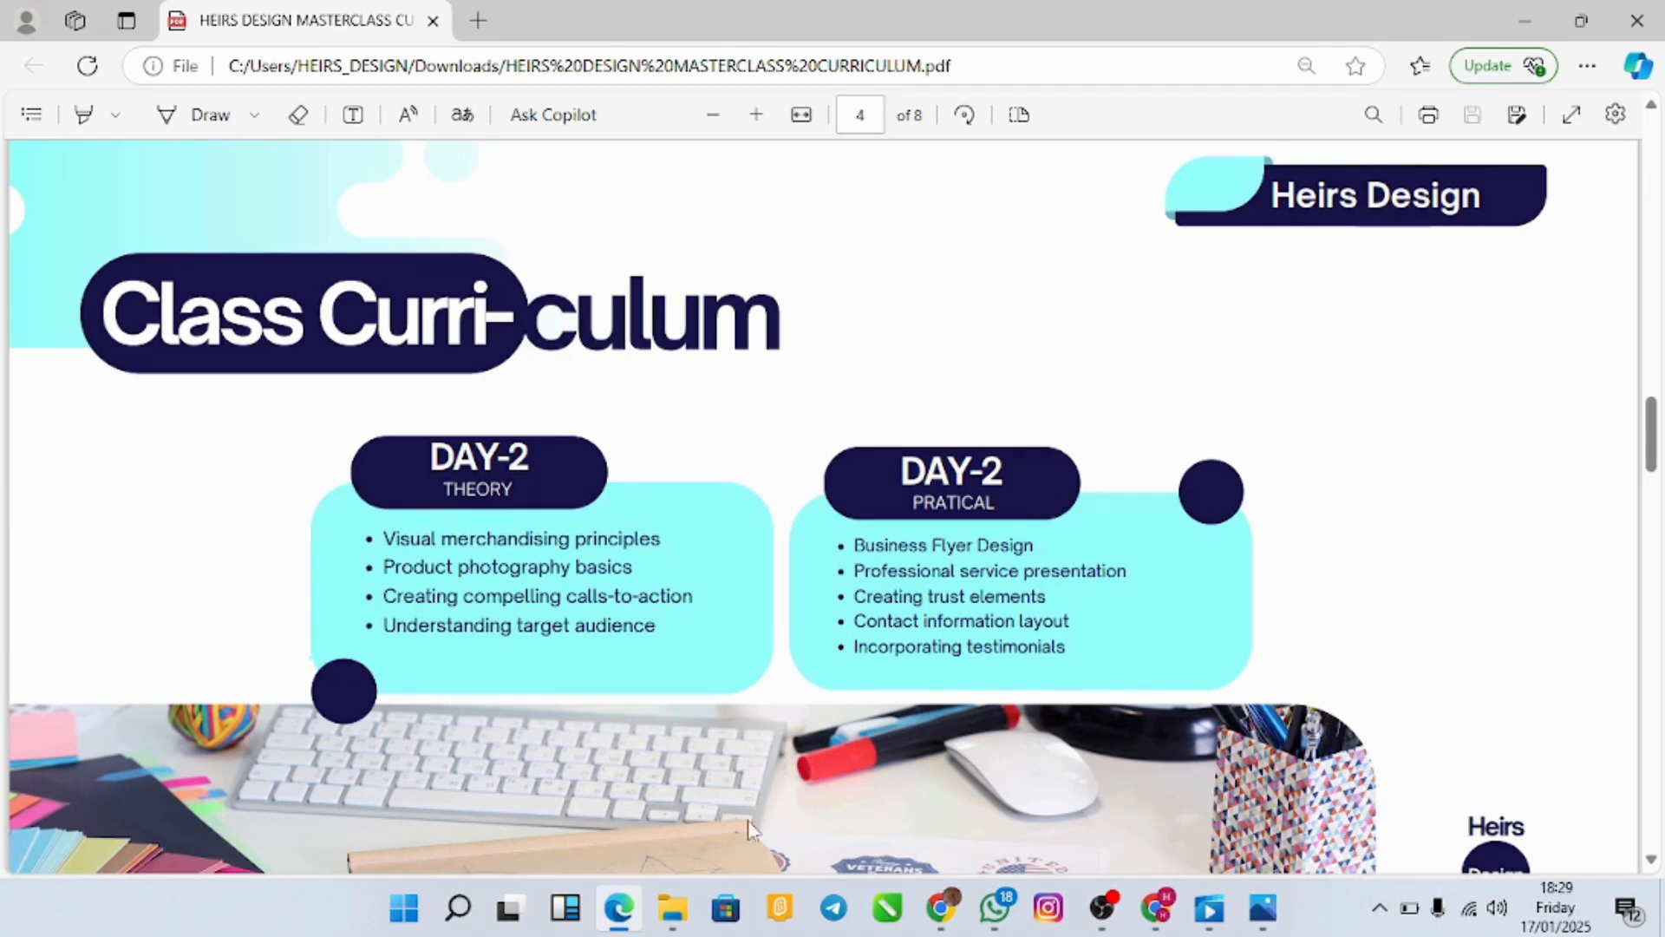
Step: Review the burger flyer reference image again, then bring Chrome to the front
mouse_move(1263, 902)
left_click(1248, 825)
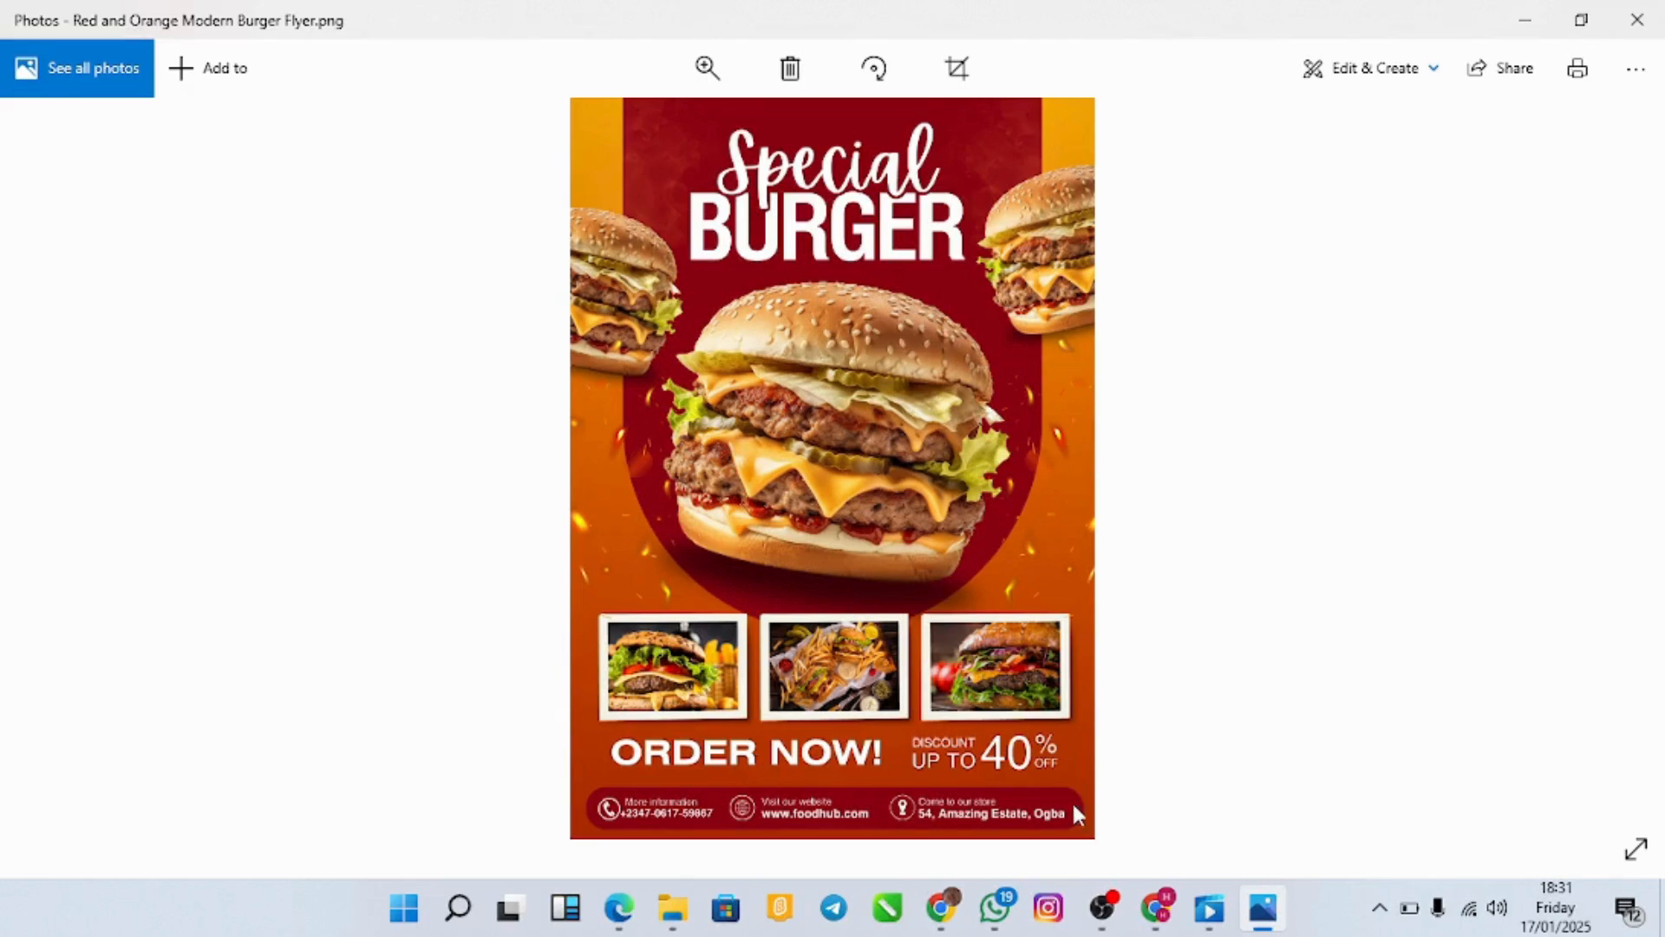
left_click(1157, 908)
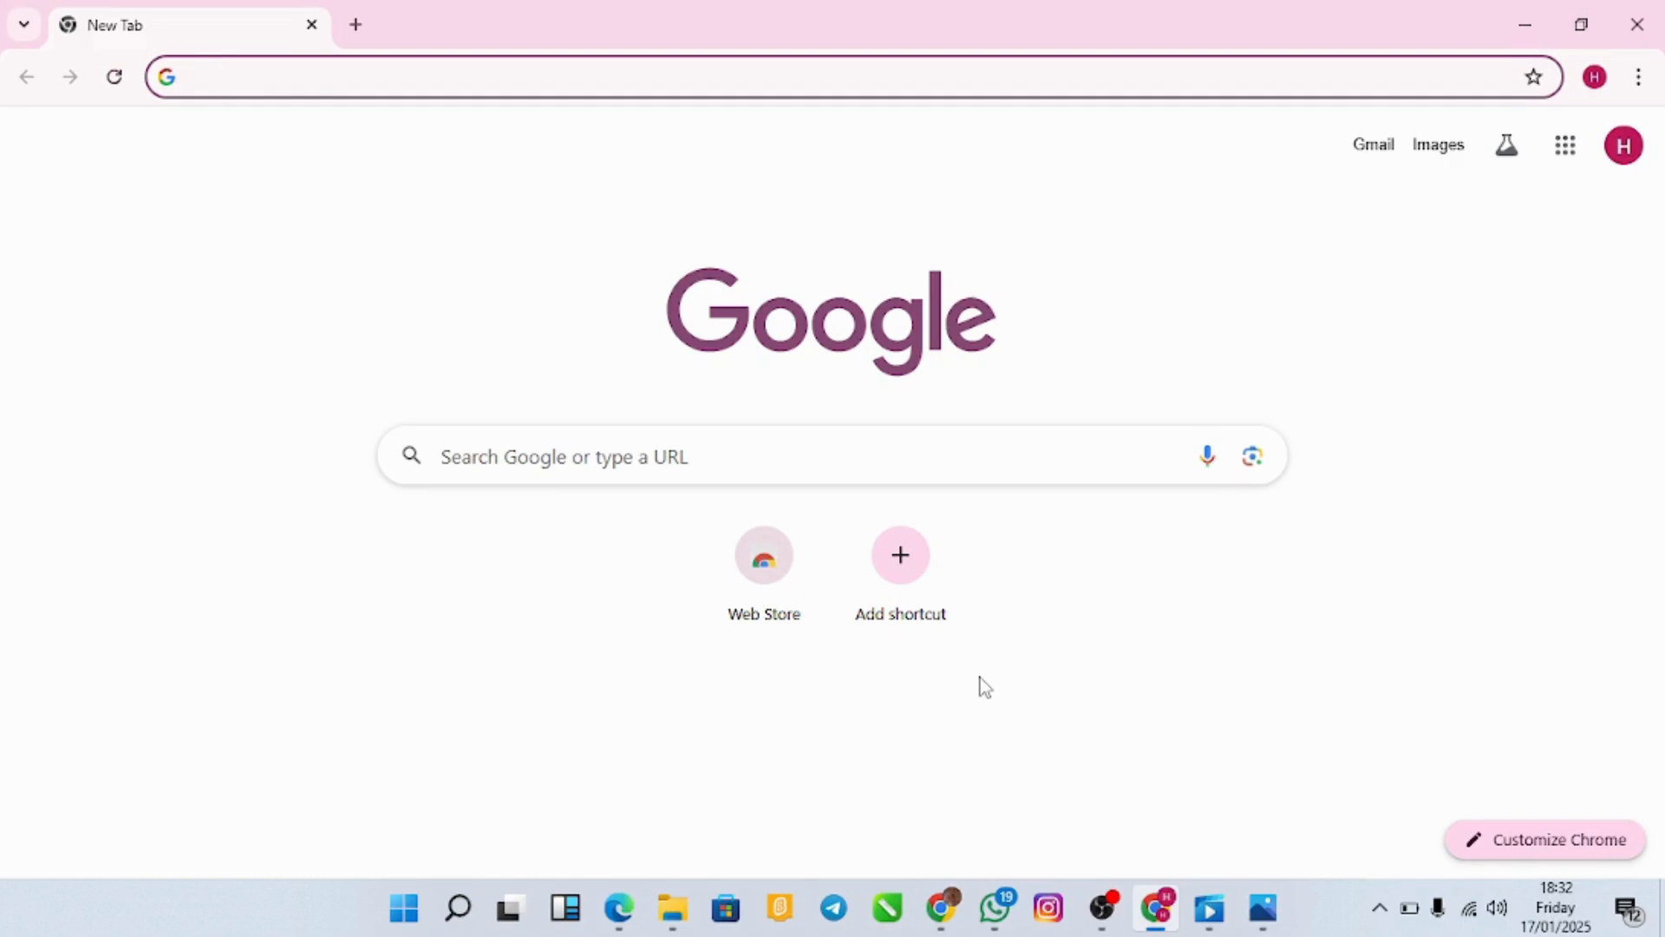
Step: Search for 'canva' in Chrome and open the Canva website from the results
type("canva")
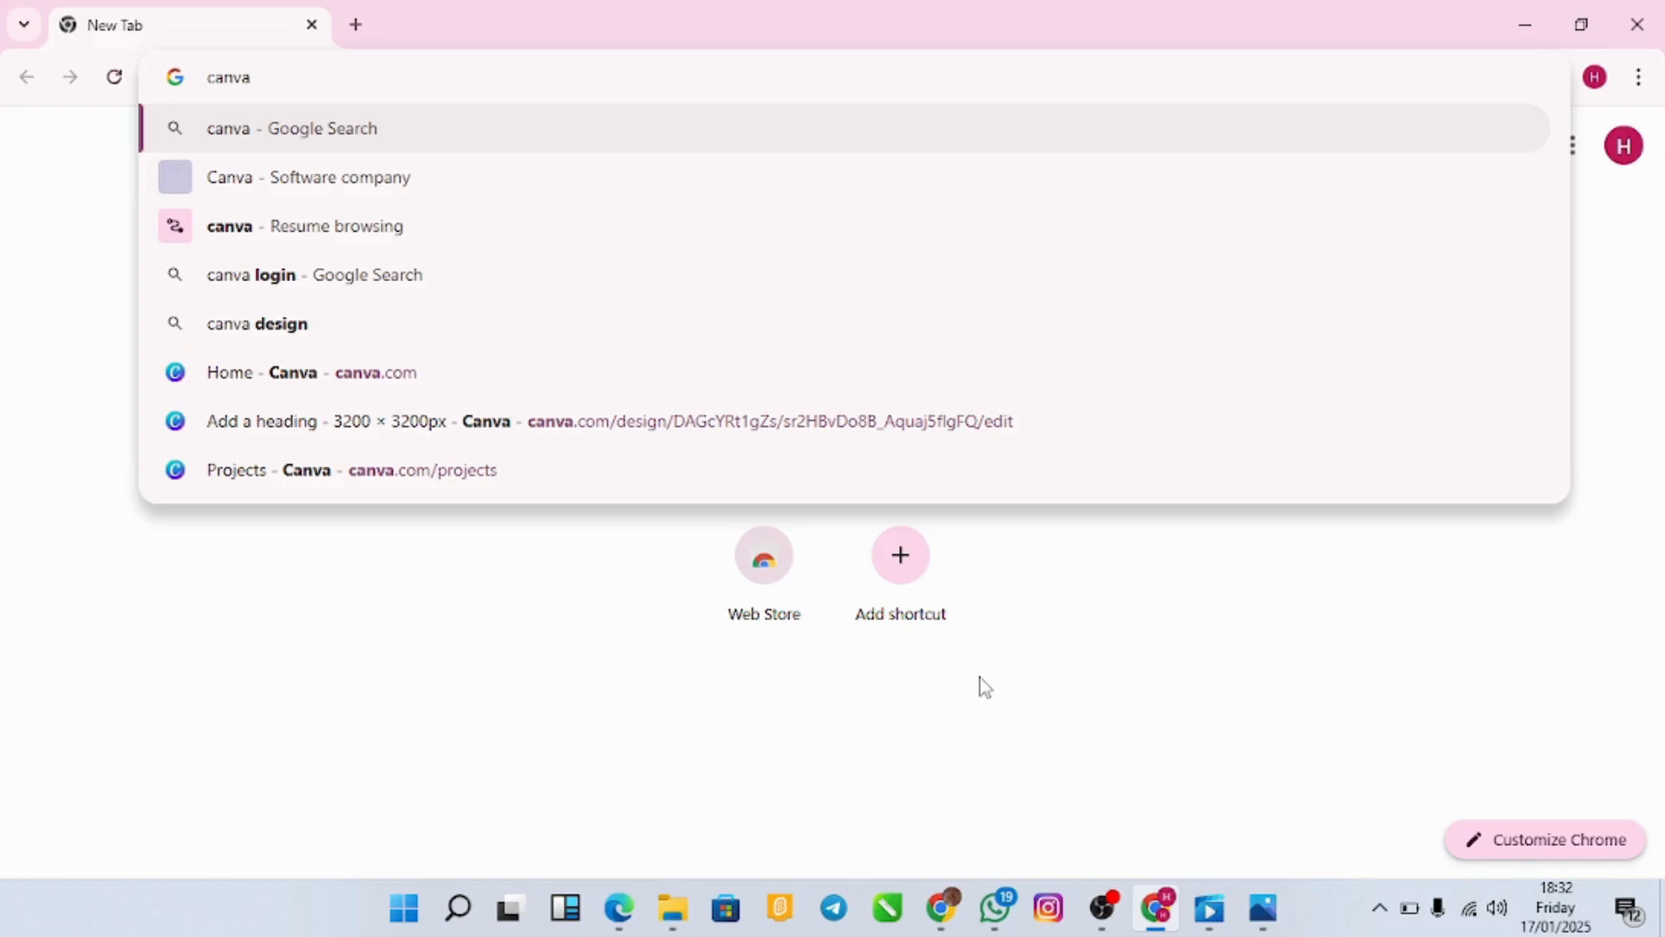
key("Return")
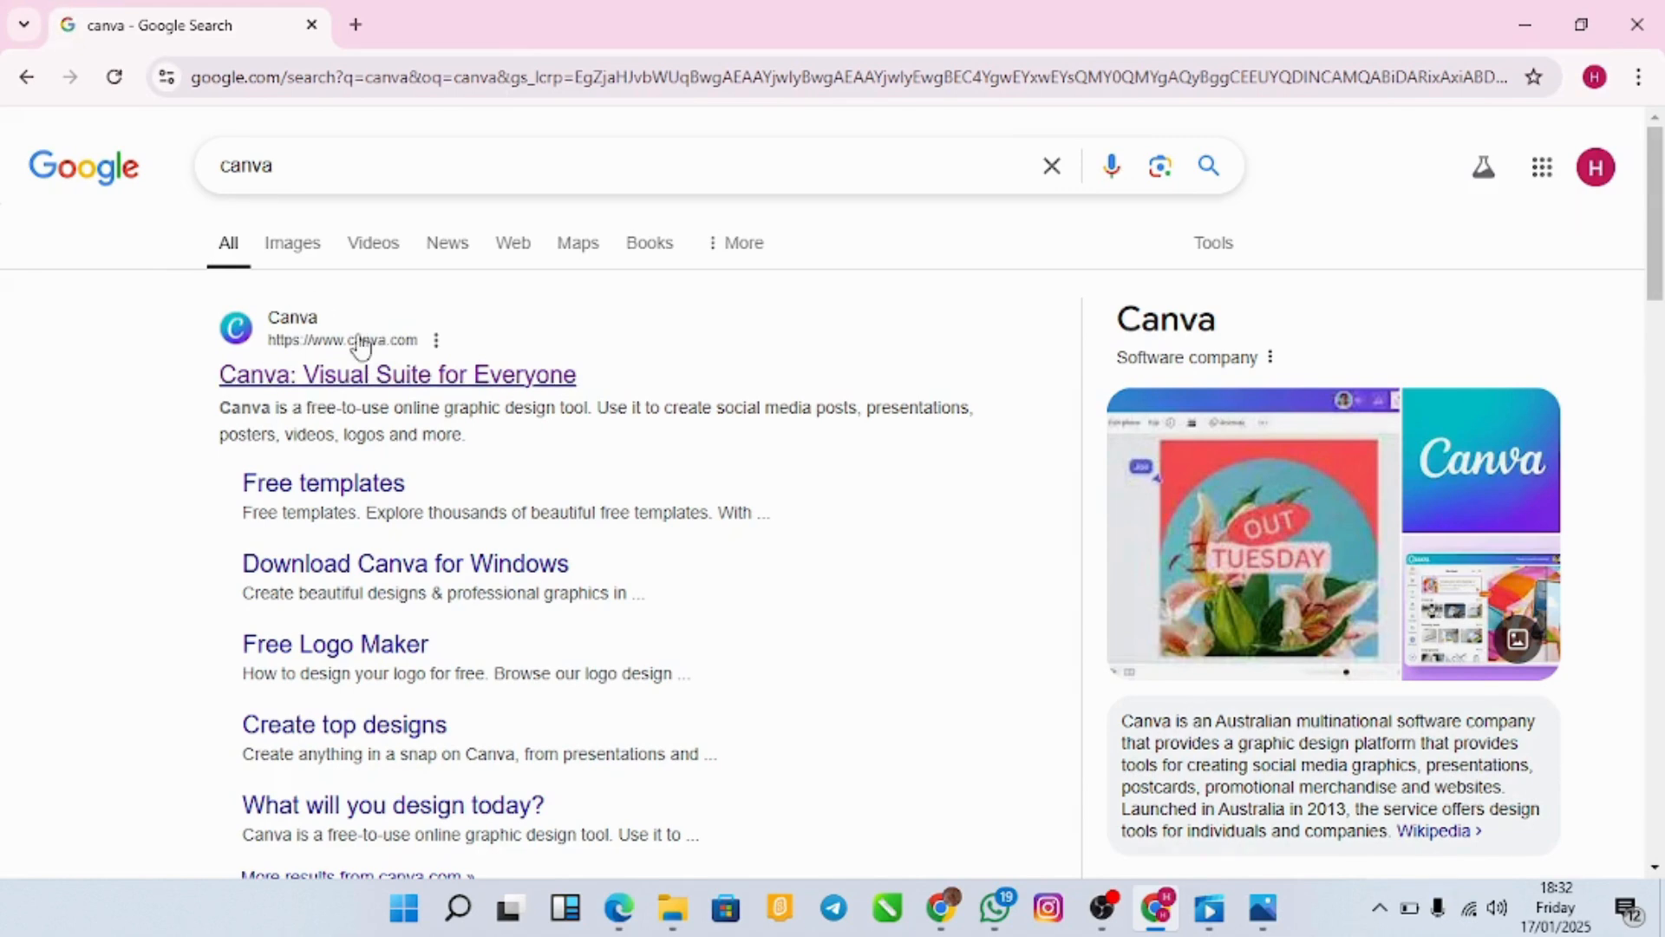
left_click(371, 377)
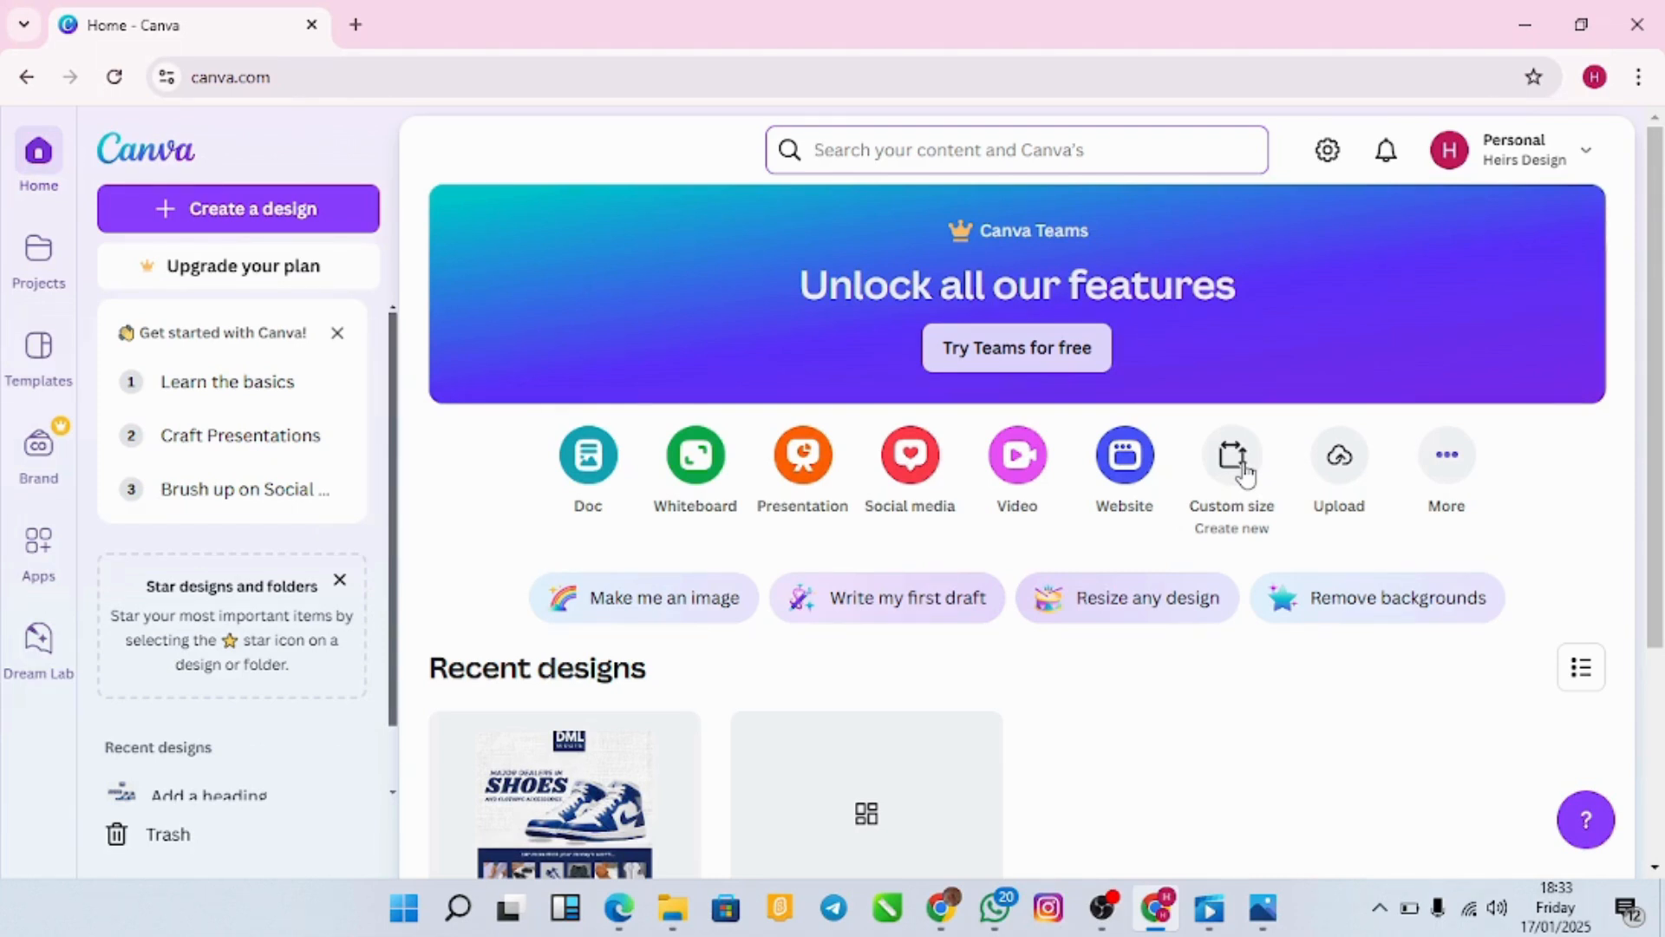
Step: Create a custom-size design of 3200 × 3200 px
left_click(1246, 469)
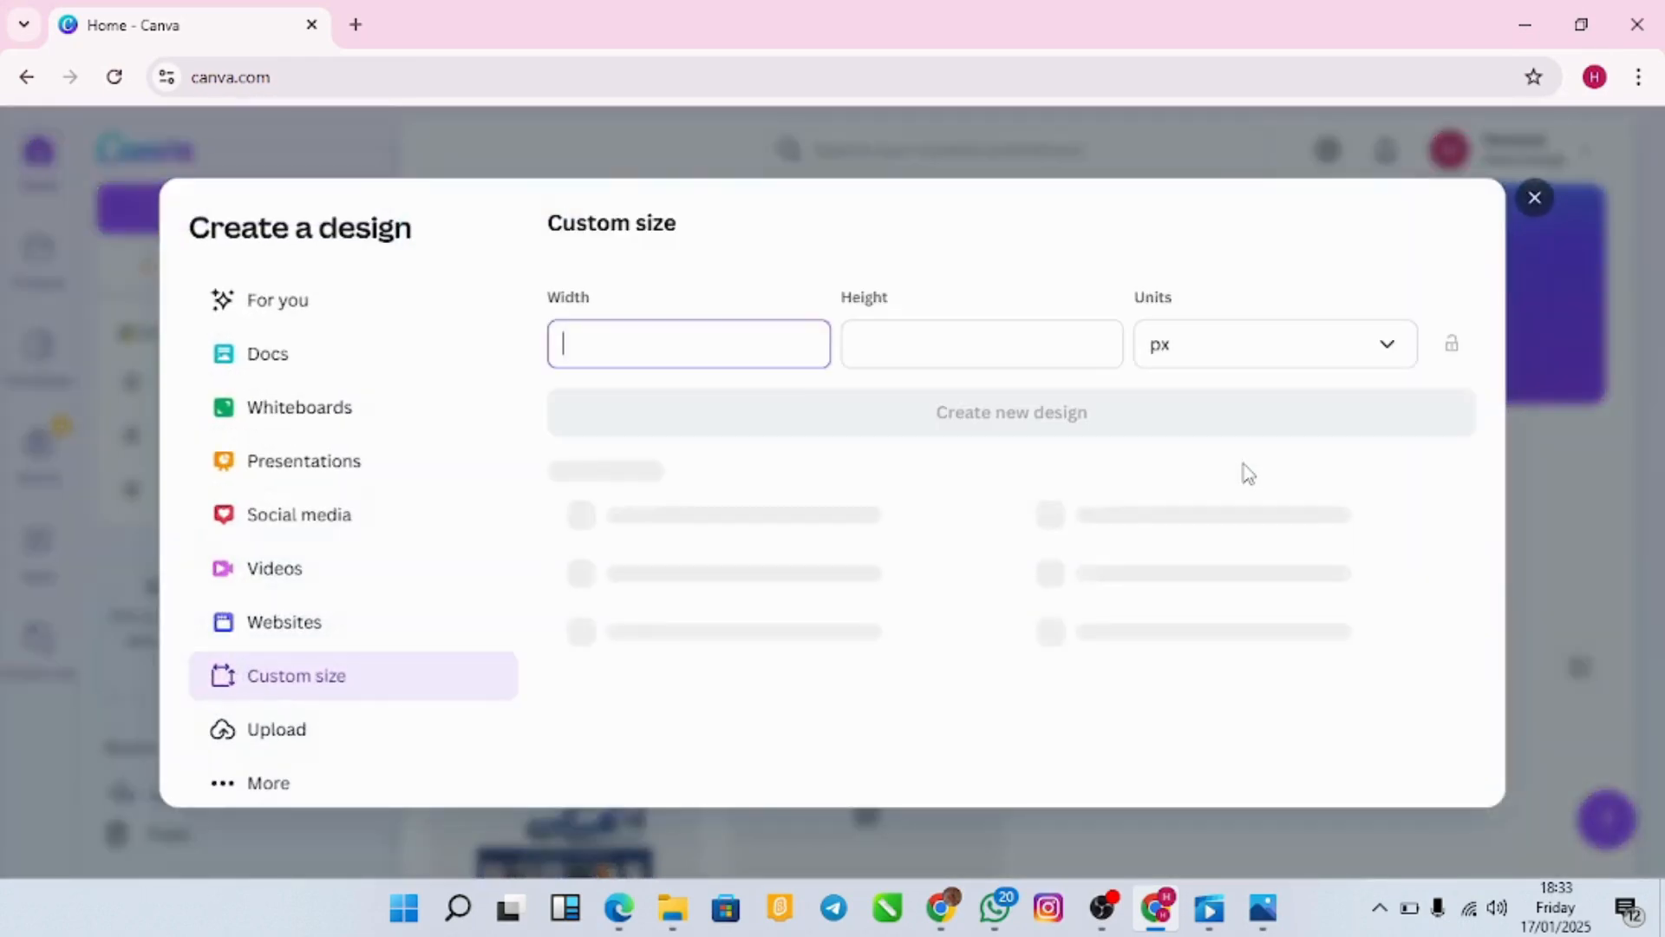
type("32")
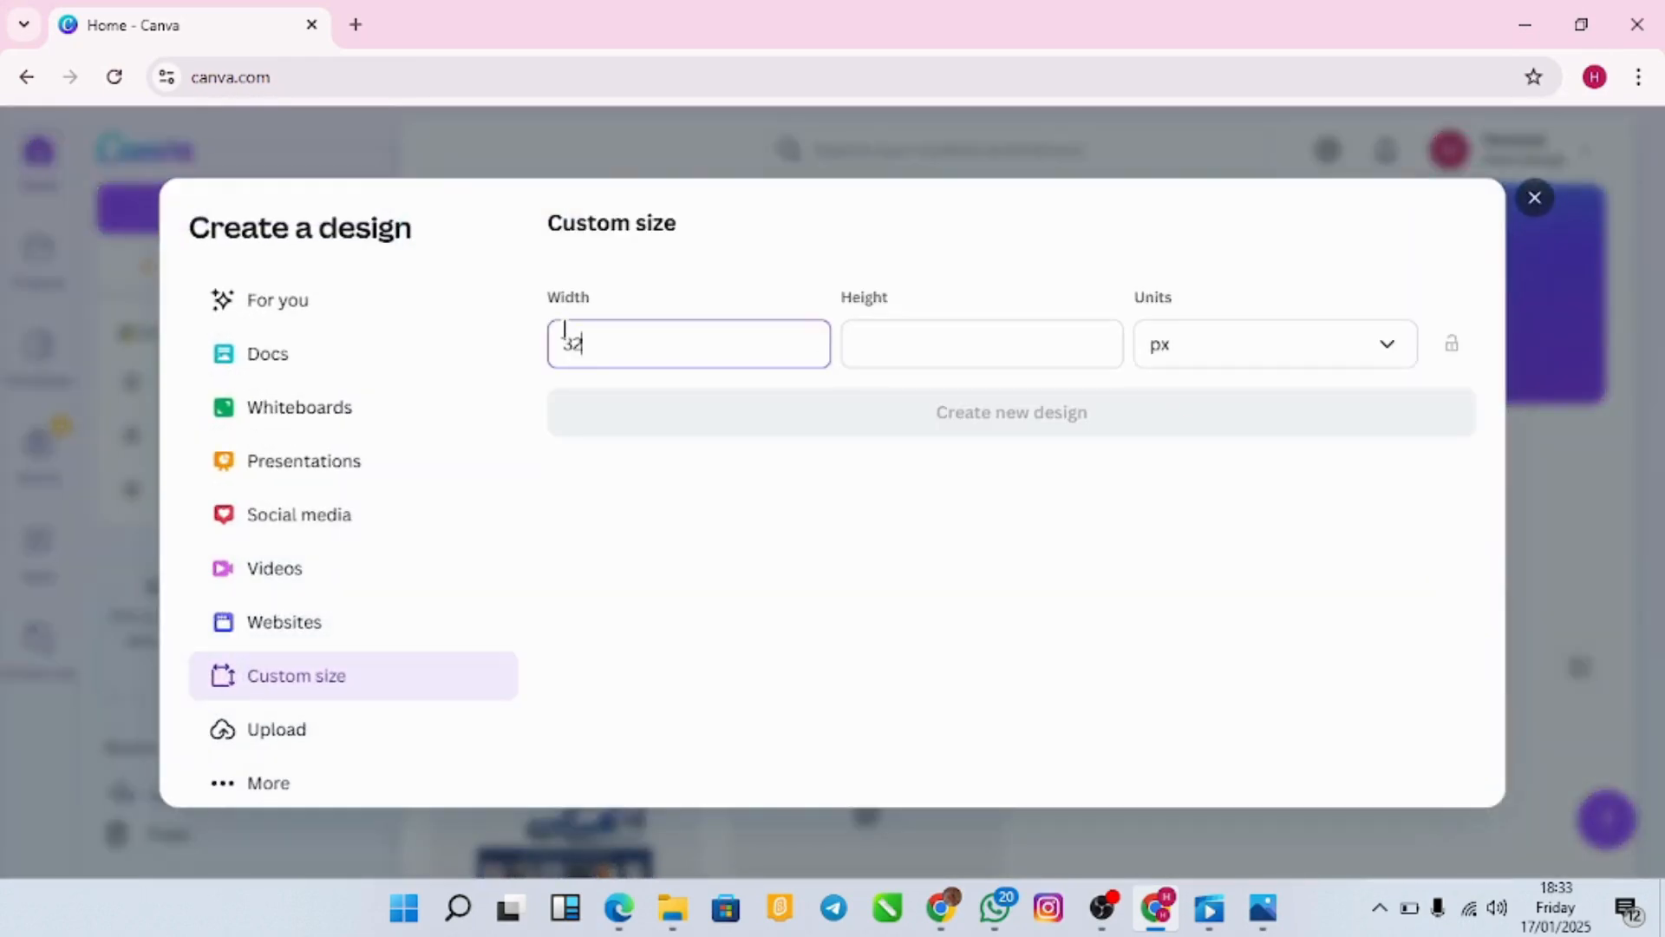
type("00")
left_click(894, 352)
type("3200")
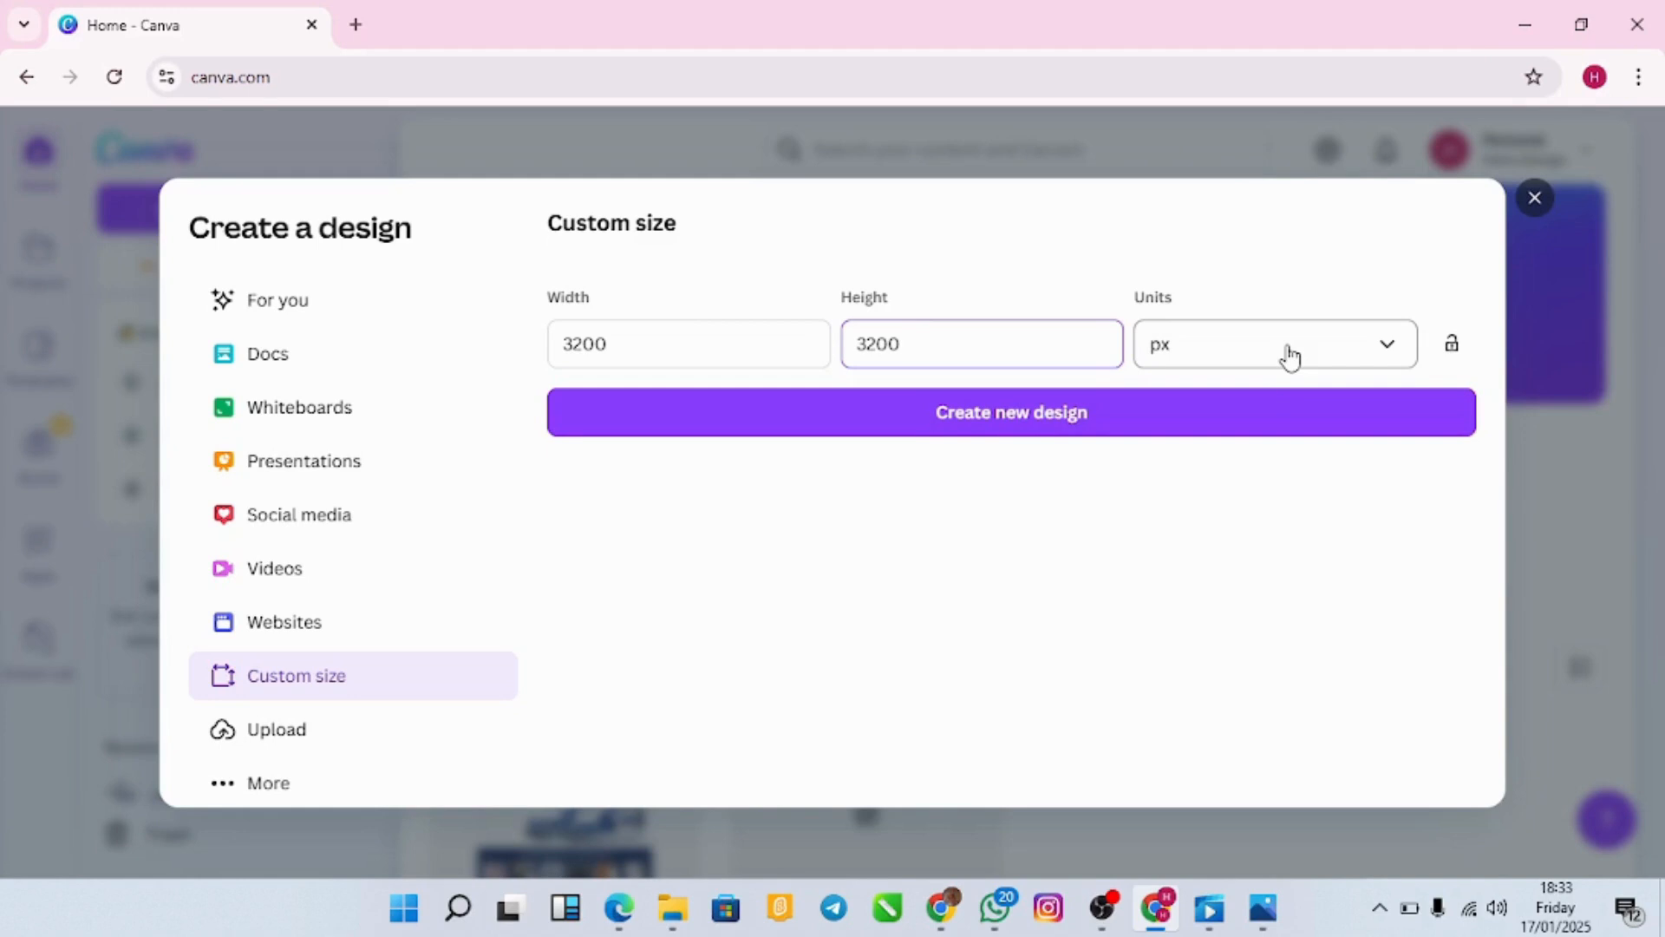
left_click(1230, 431)
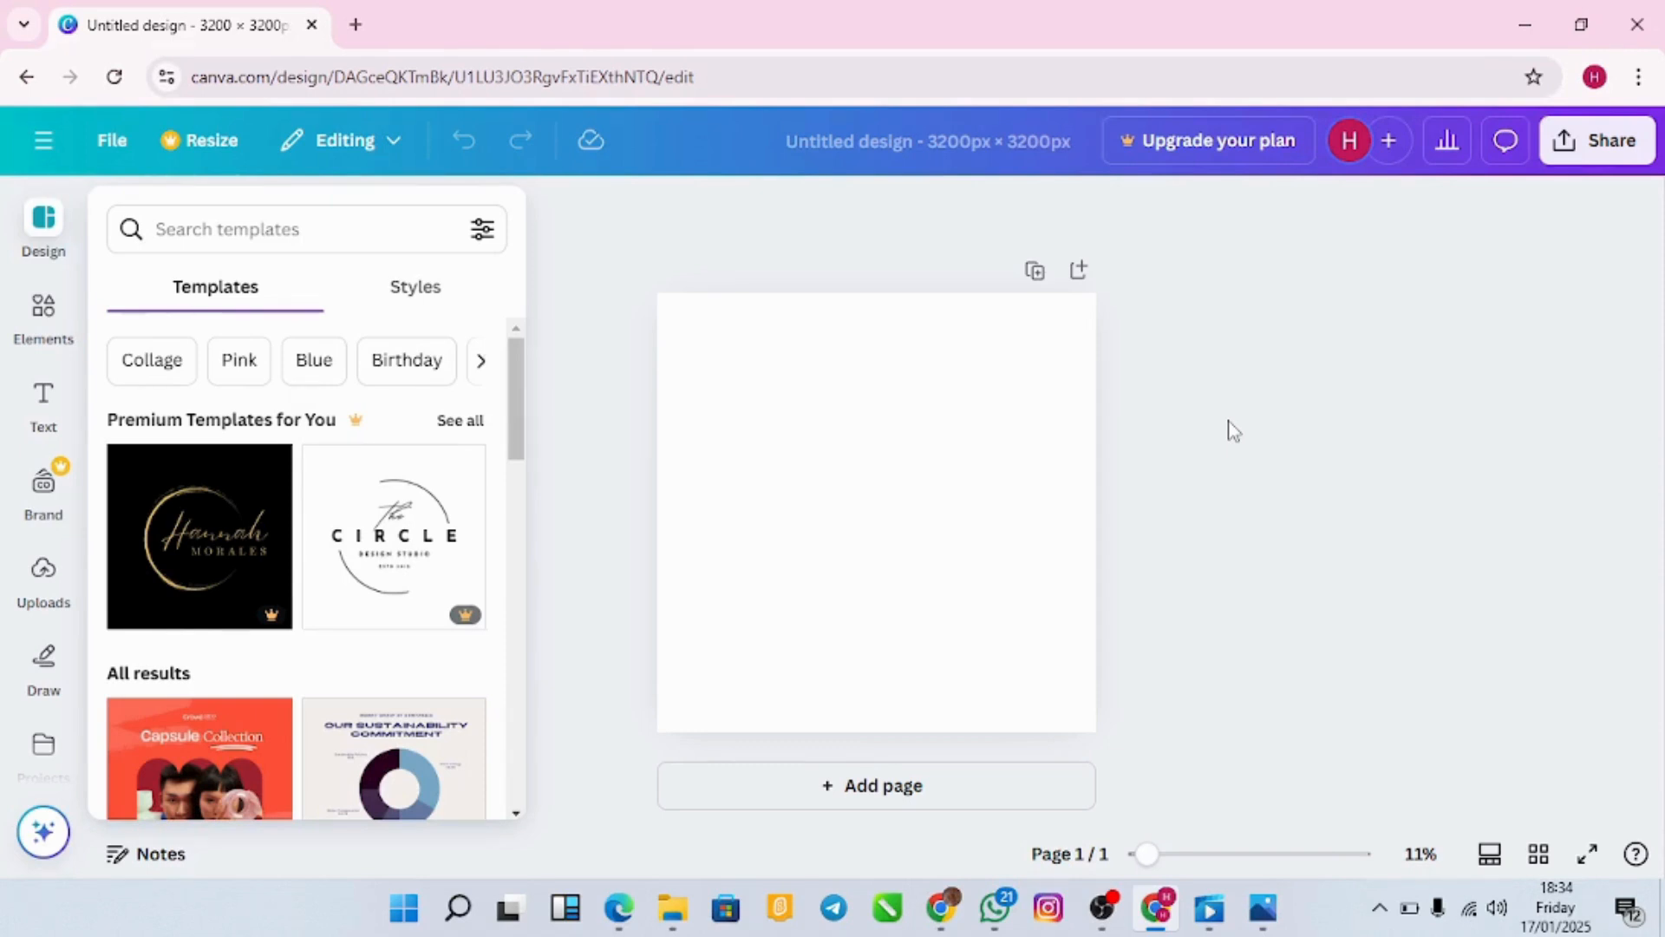
Step: Add a square shape to the blank page from the Elements panel
left_click(938, 453)
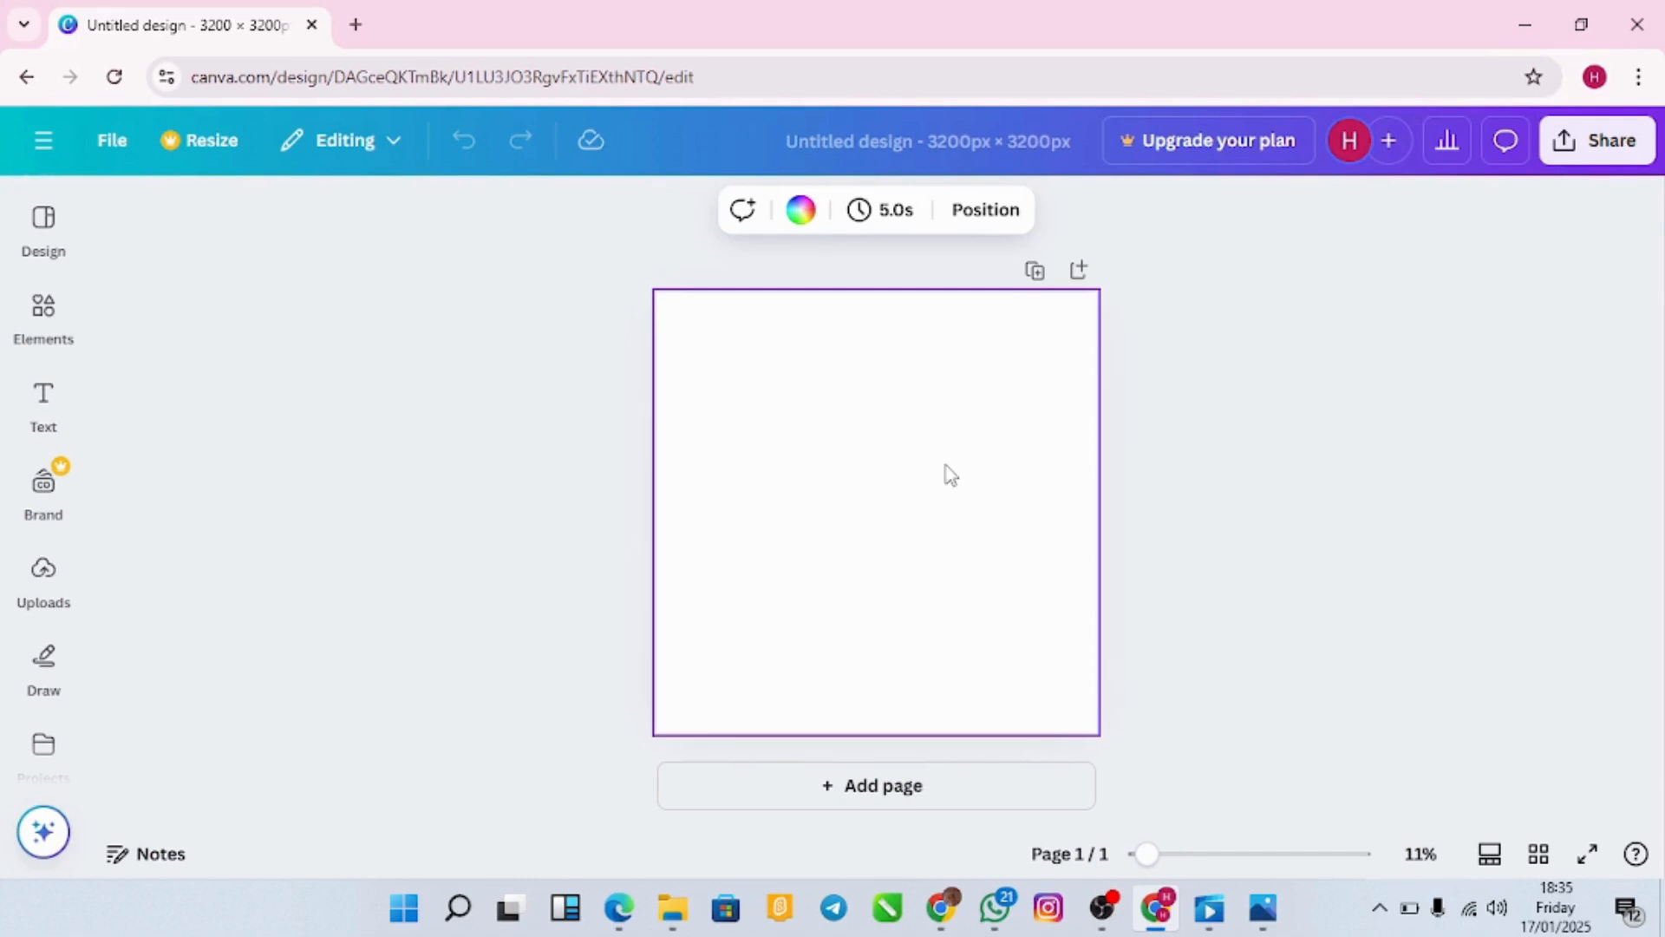
left_click(45, 345)
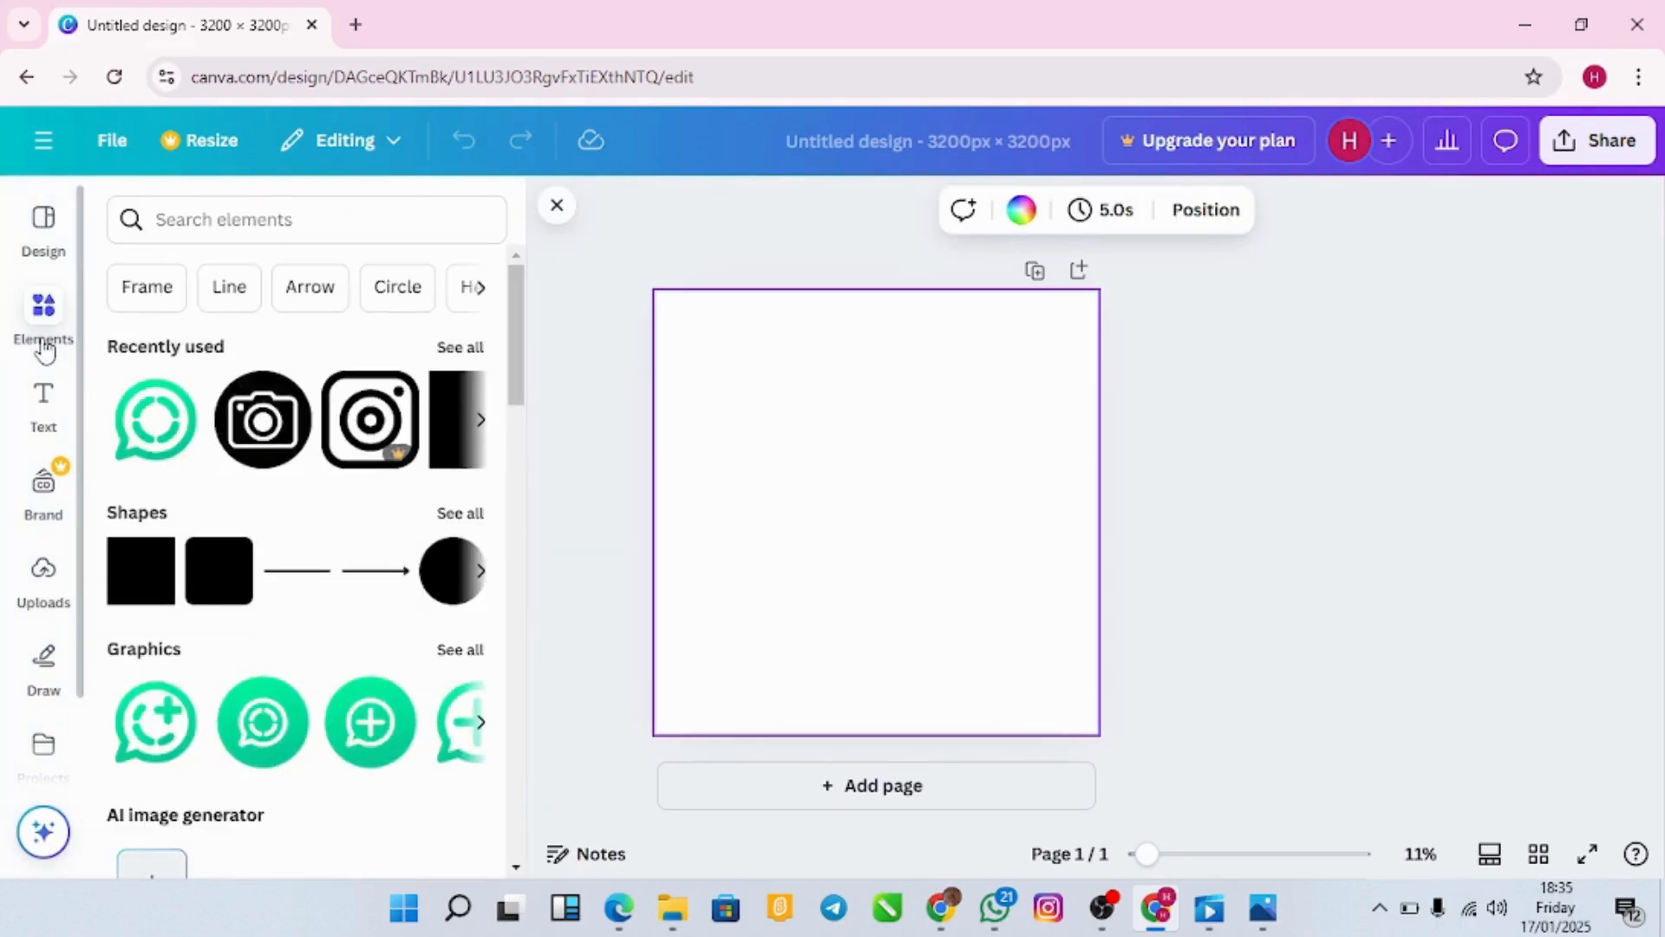
left_click(1160, 486)
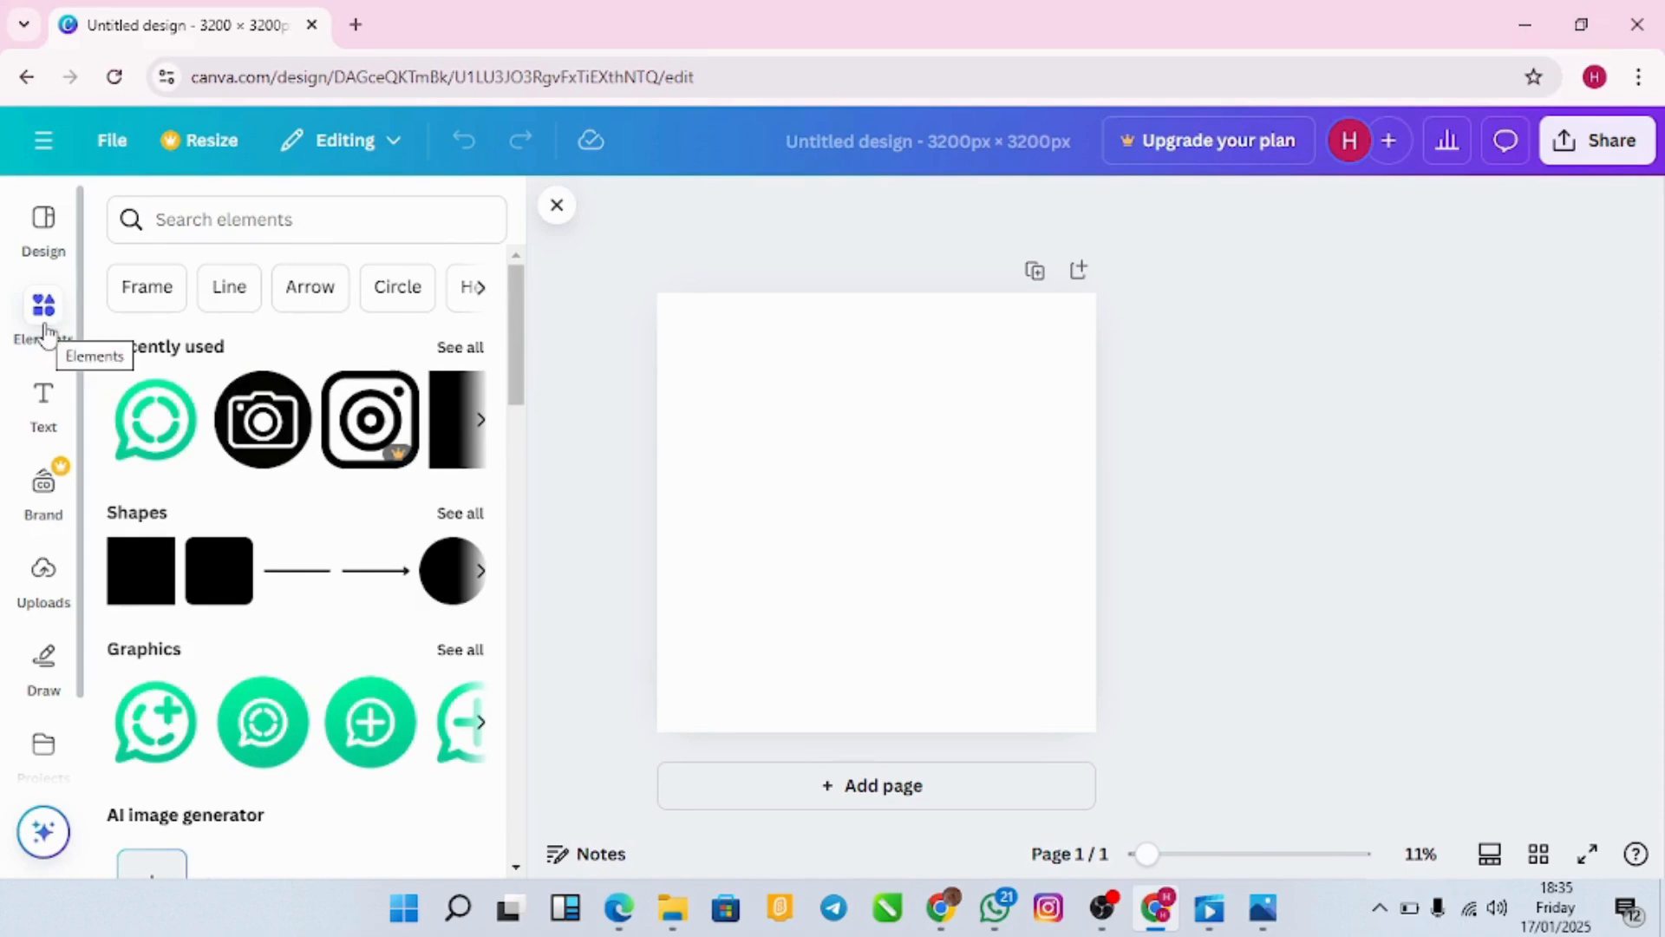
left_click(217, 205)
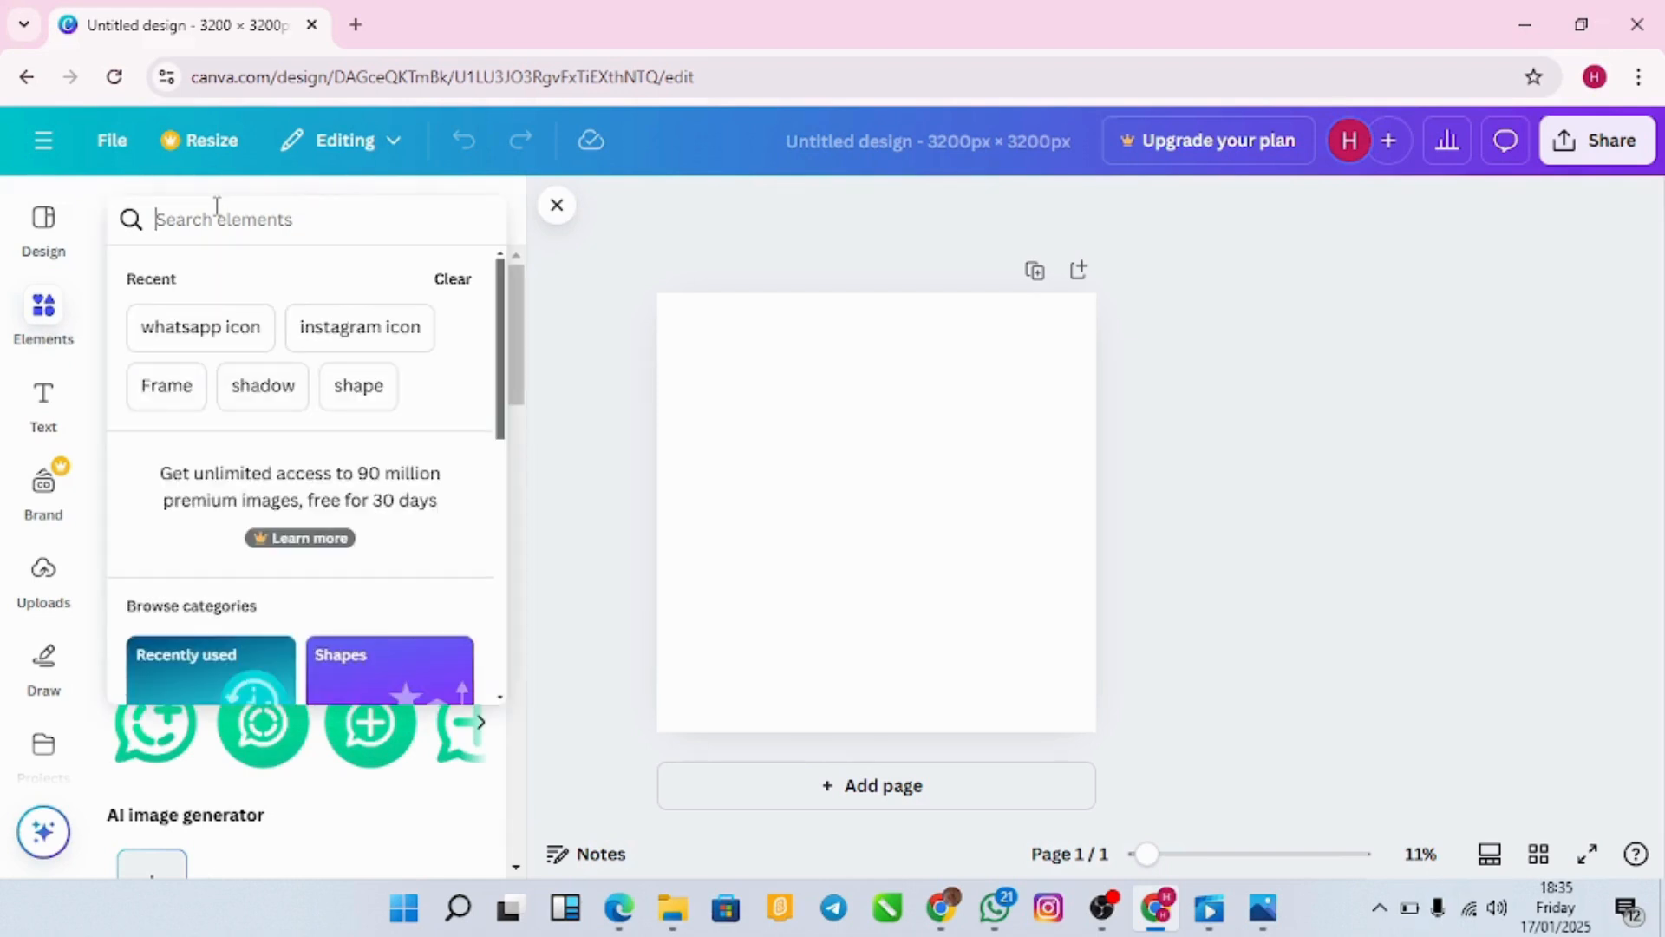
left_click(612, 362)
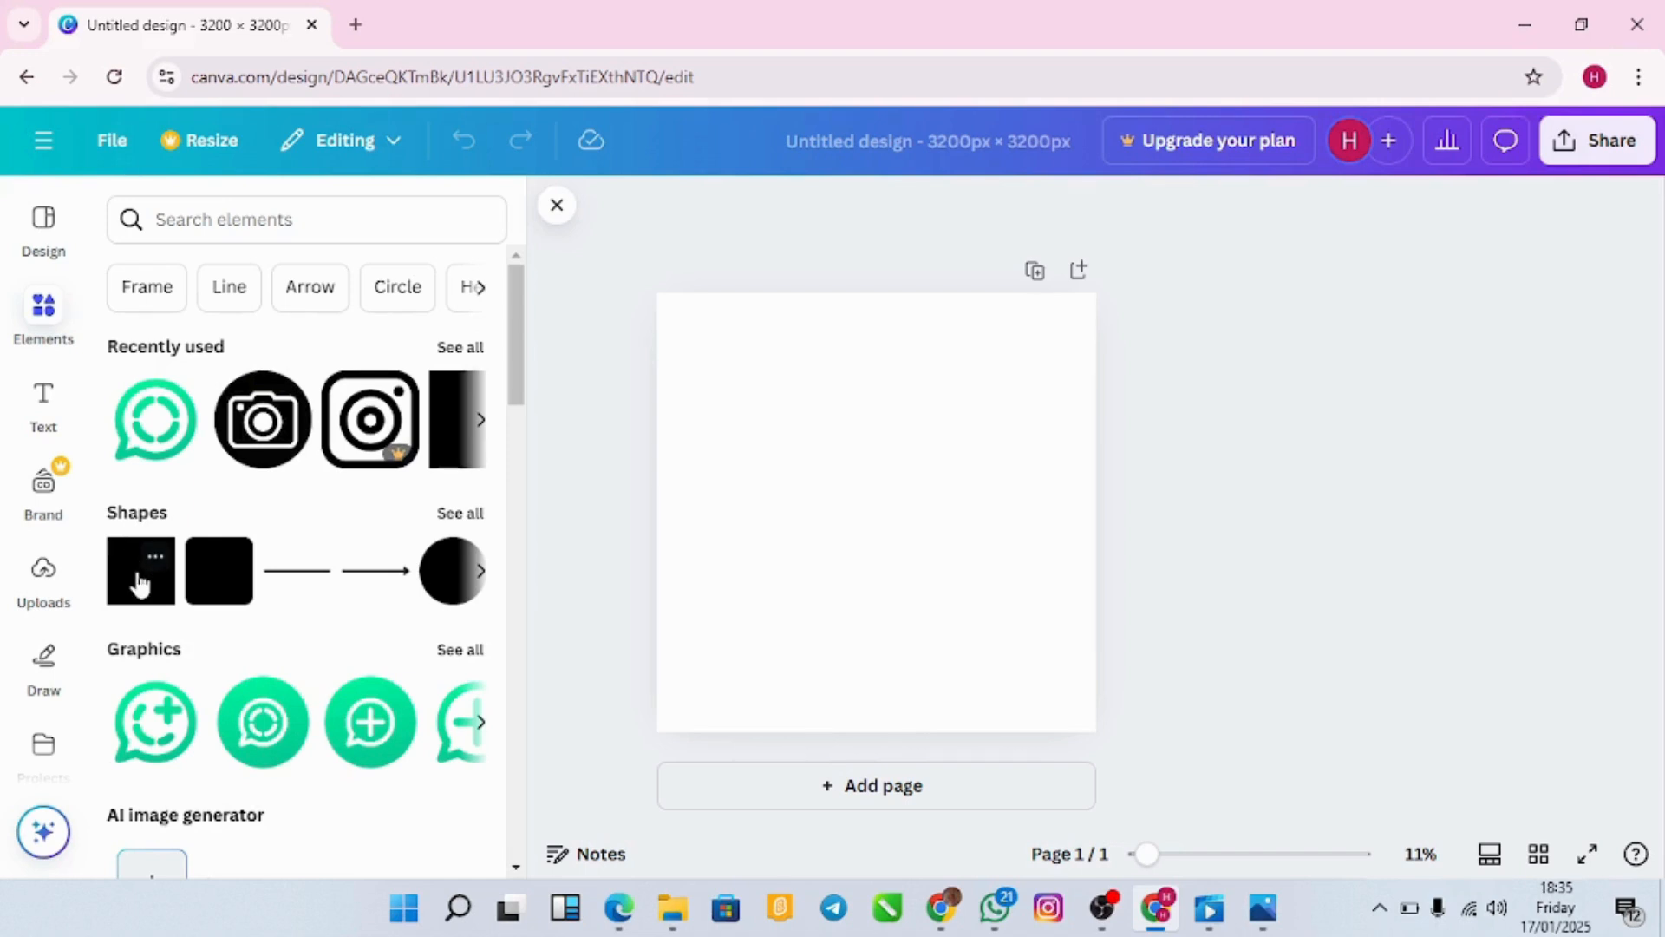
left_click(140, 586)
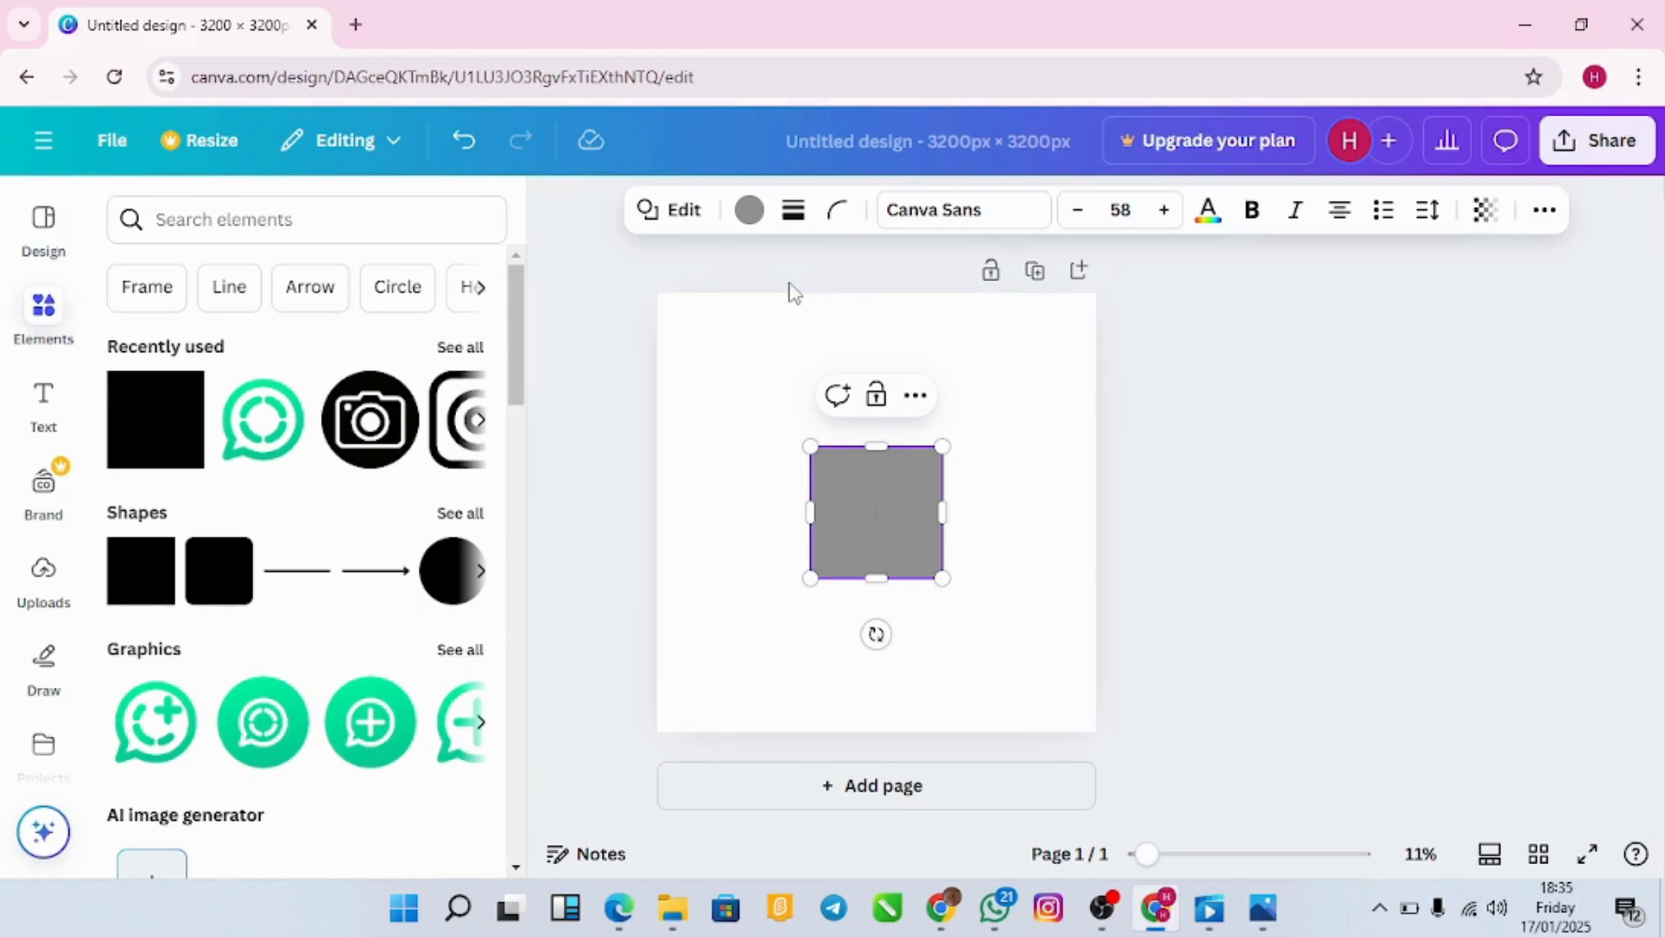
Step: Colour the square black and stretch it to cover the whole 3200 × 3200 page
left_click(751, 216)
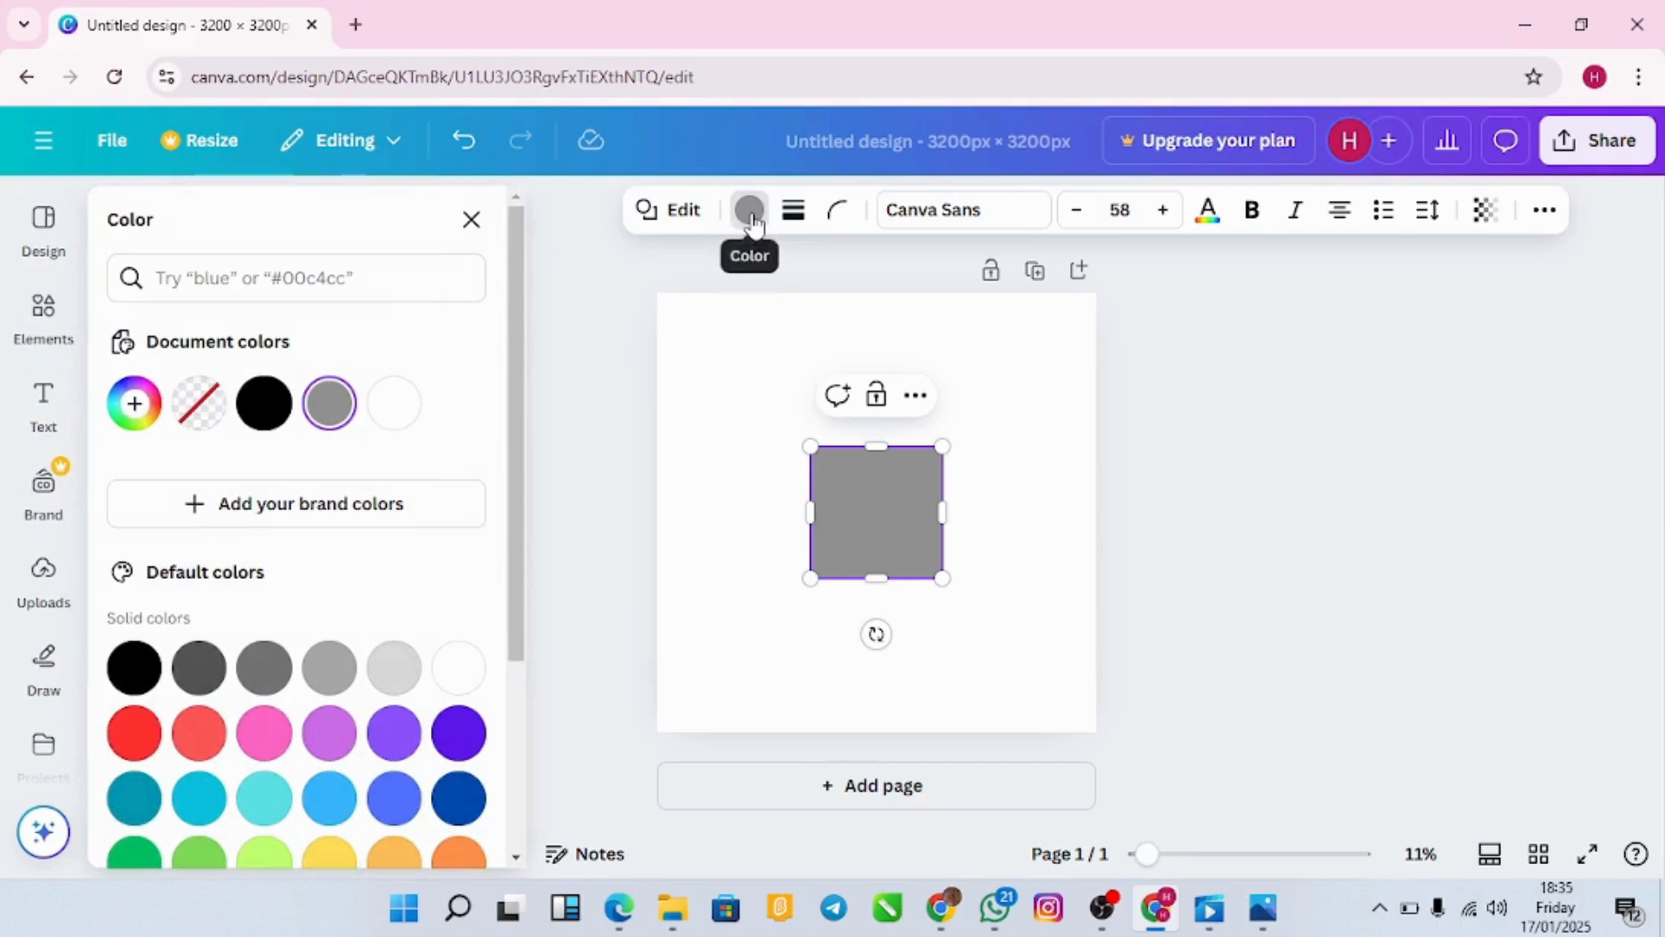
left_click(272, 419)
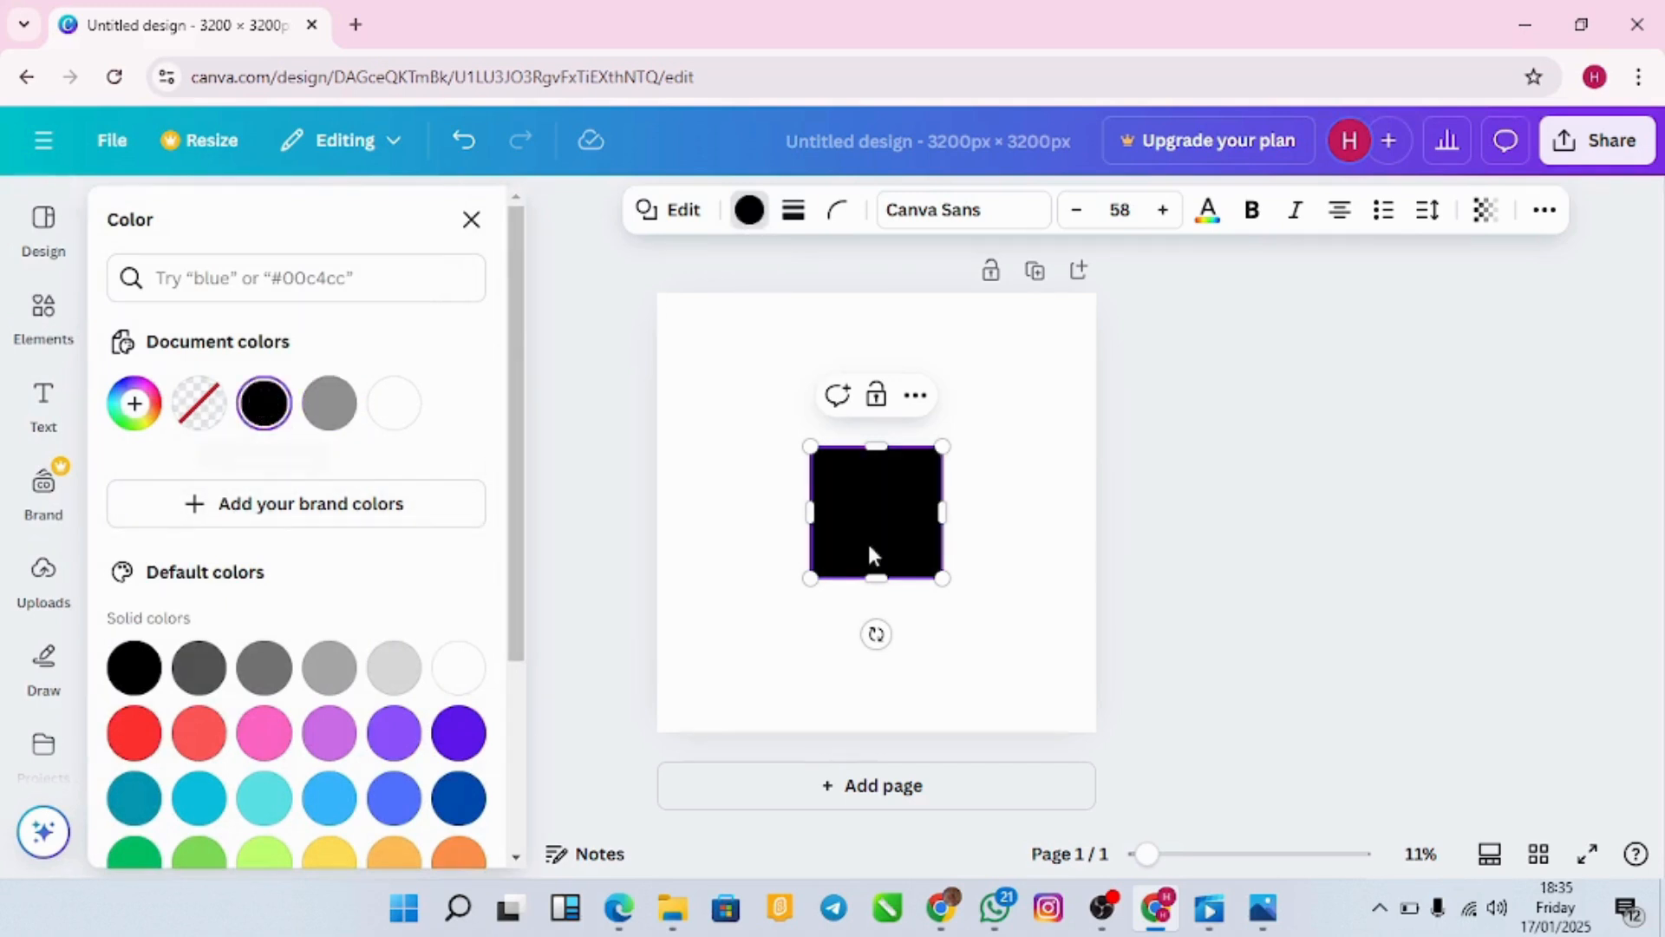
left_click_drag(942, 446, 1086, 354)
left_click_drag(924, 522, 1253, 171)
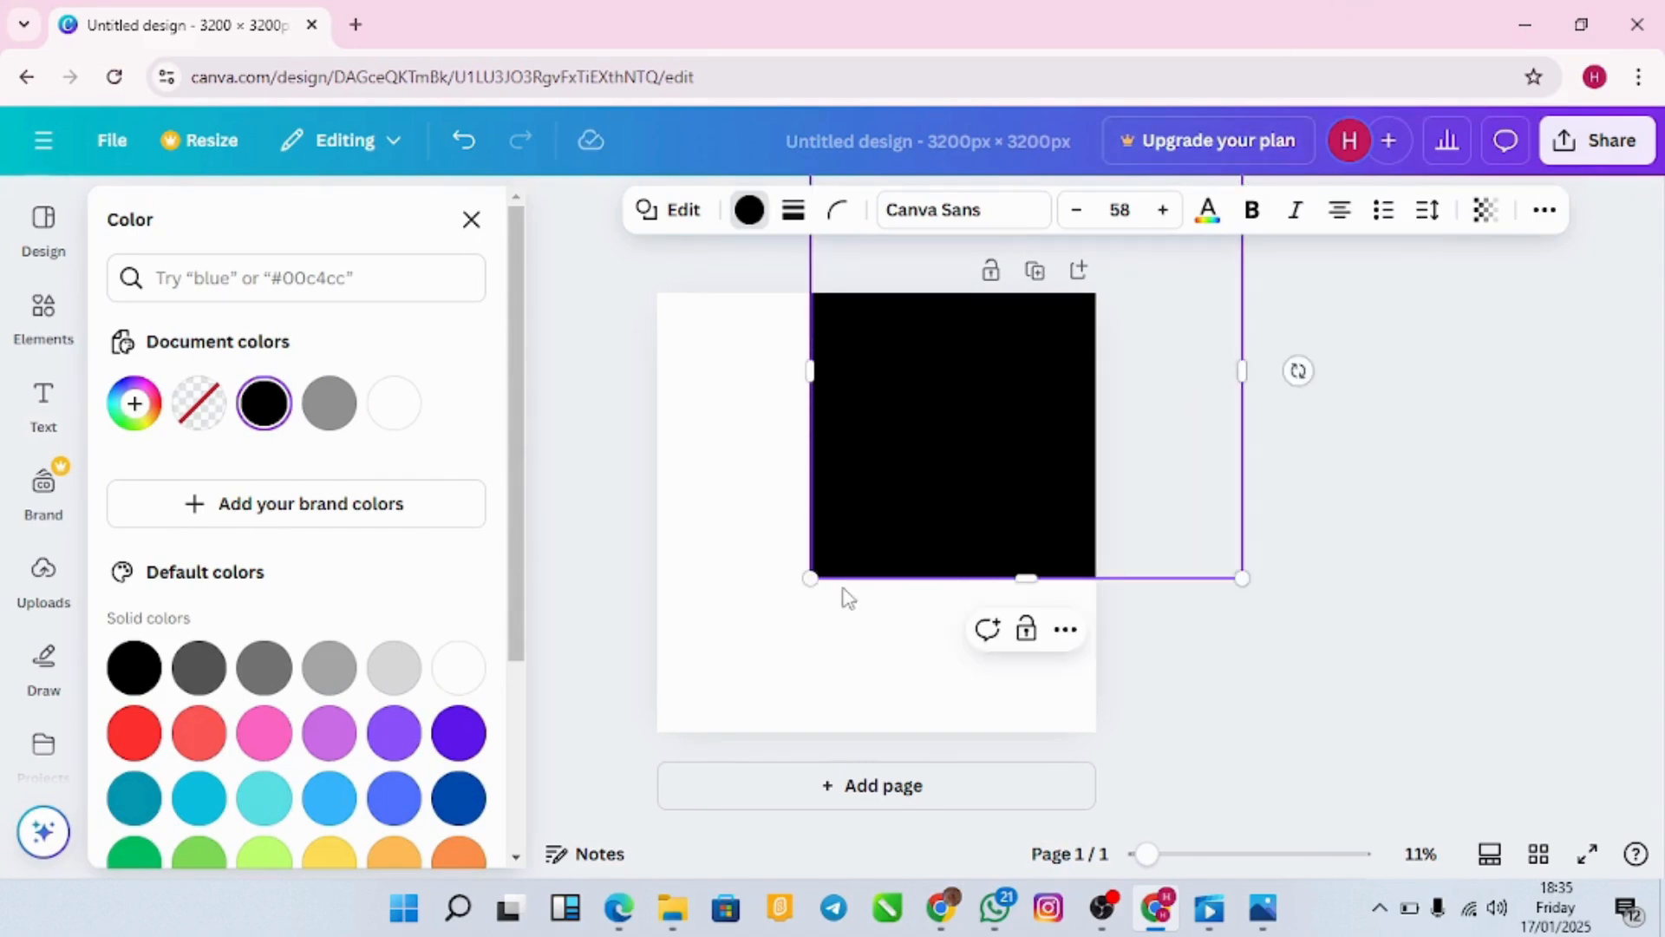
left_click_drag(810, 578, 518, 824)
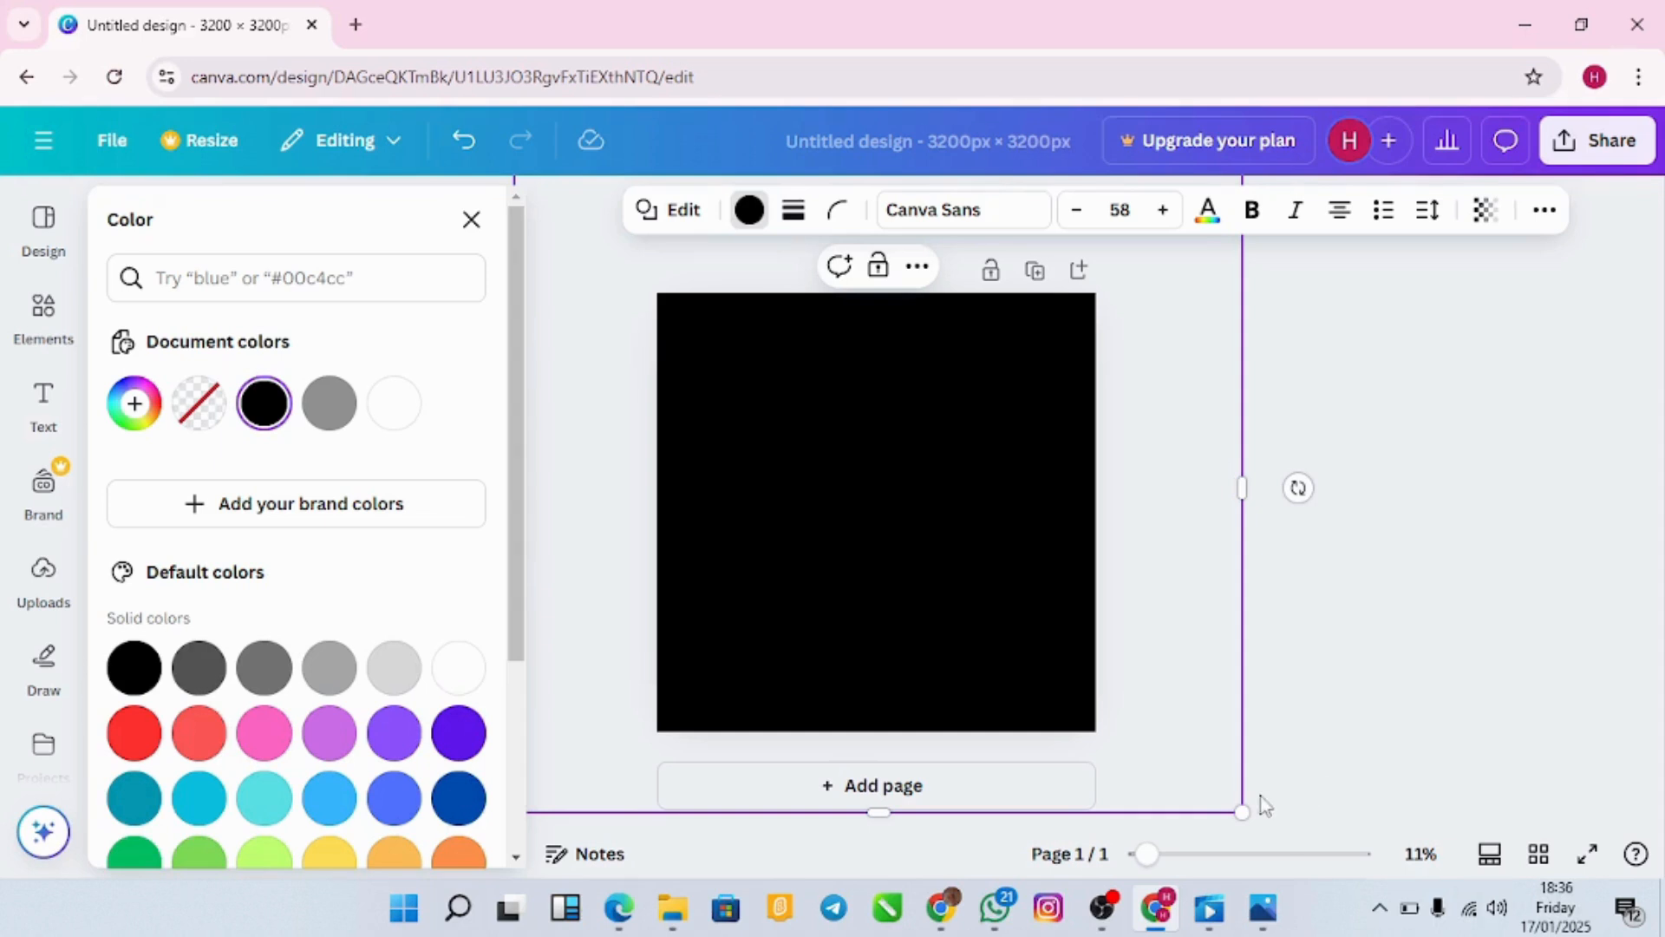
Step: Deselect everything and drag another square from Shapes onto the page
key("Escape")
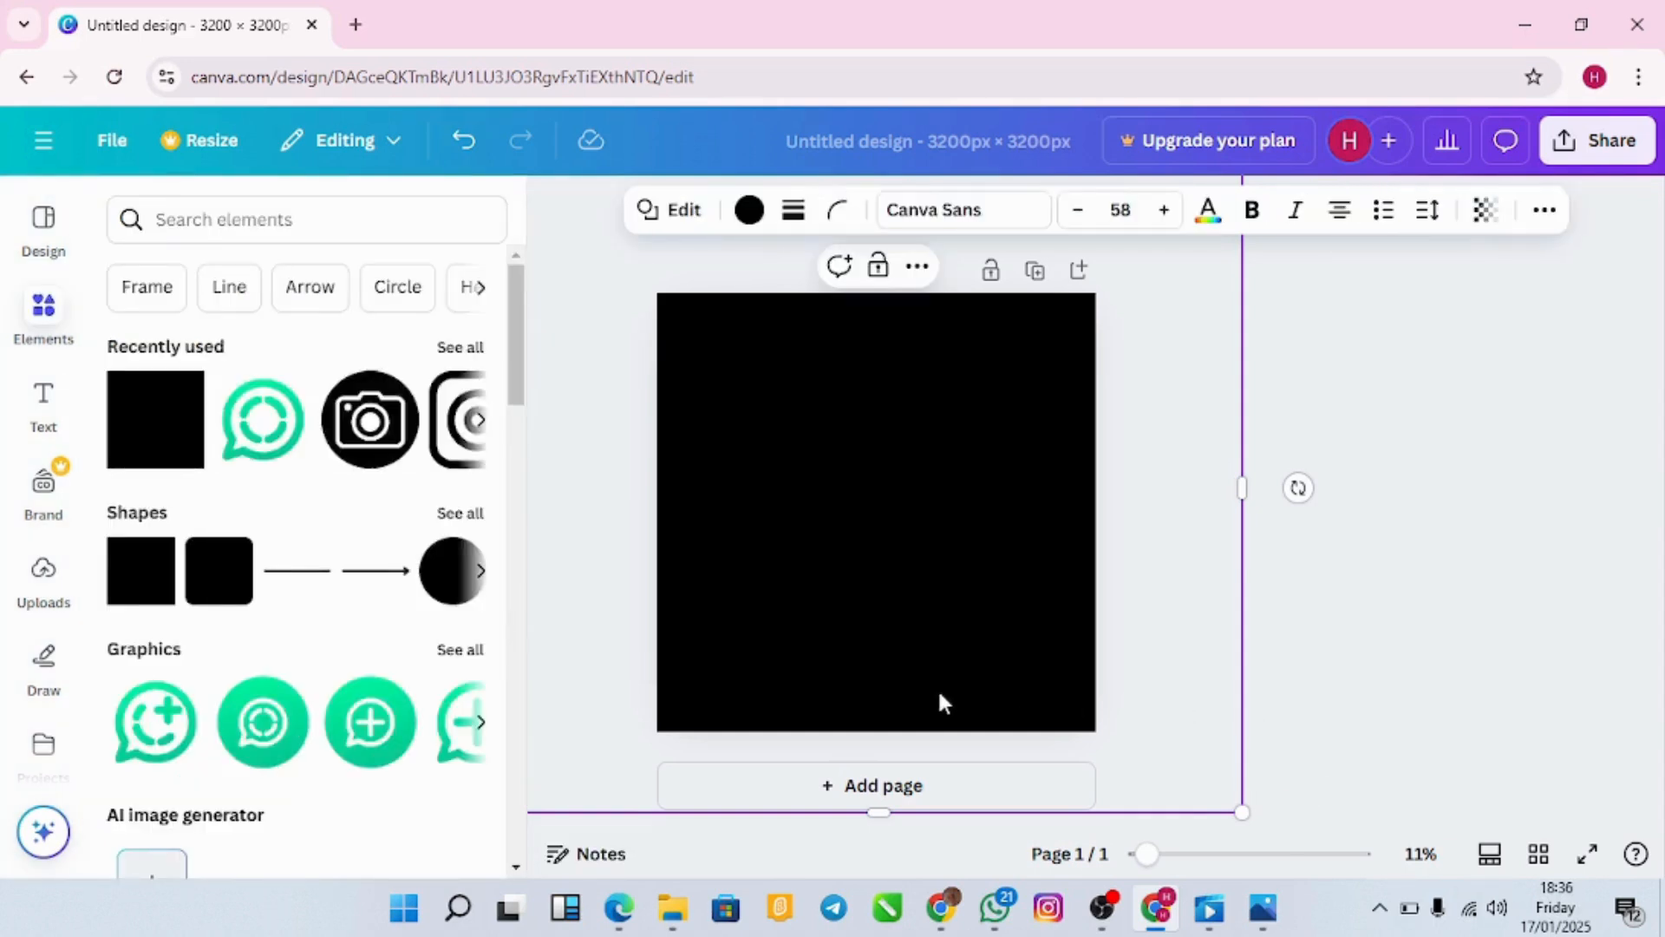
key("Escape")
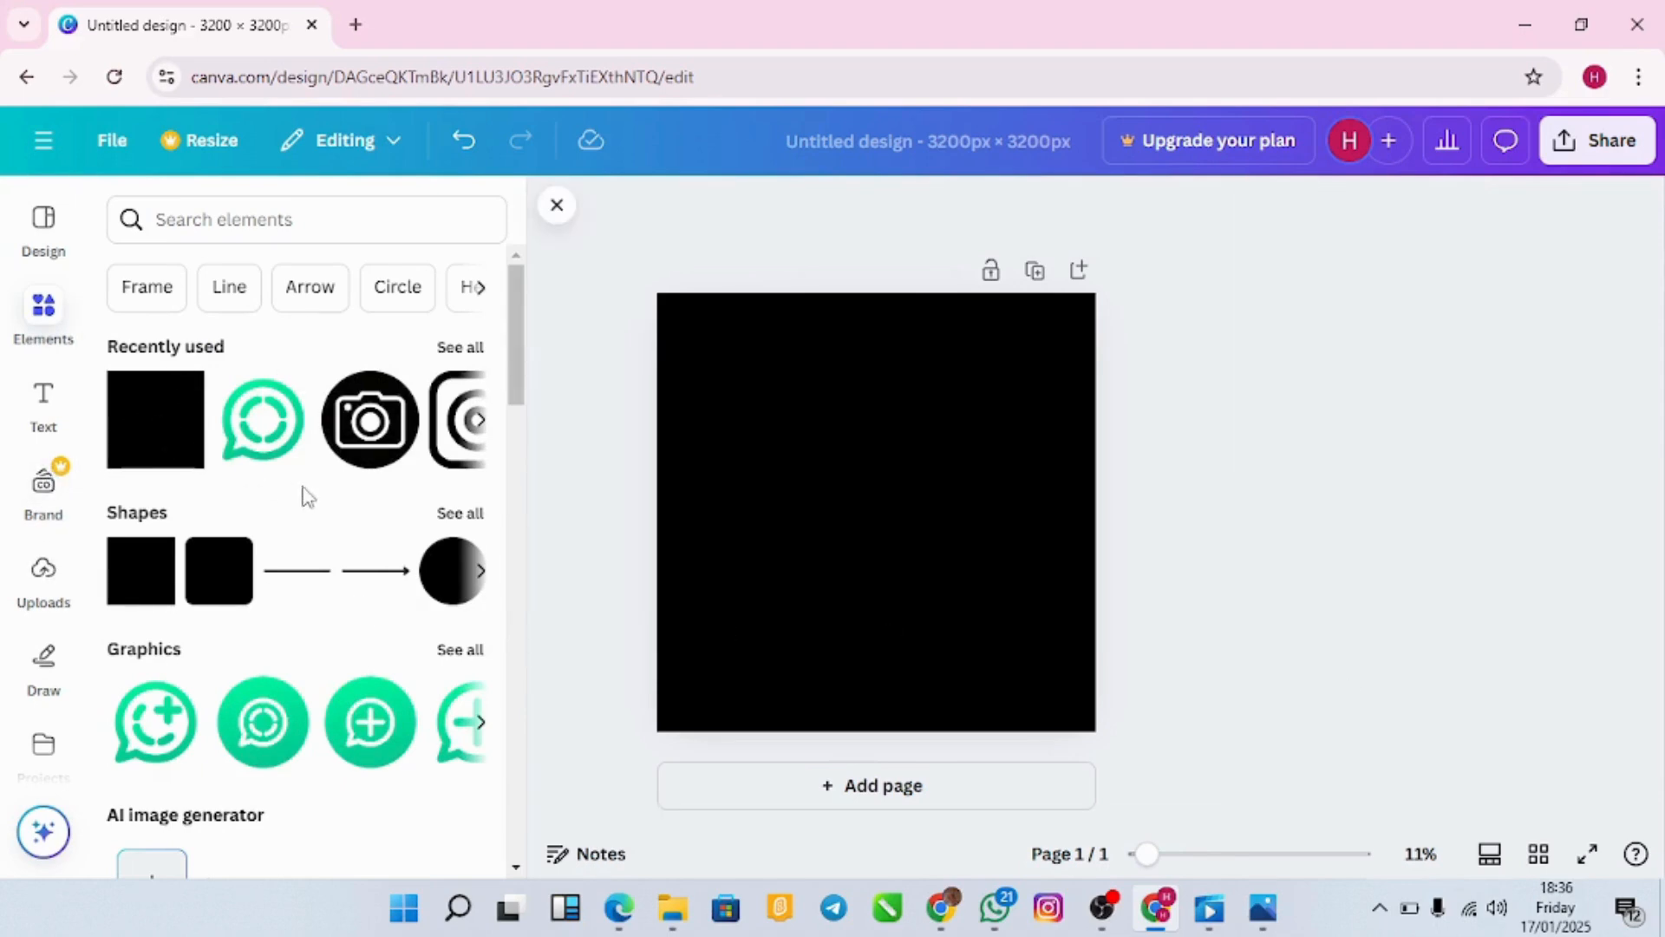
left_click_drag(165, 589, 752, 531)
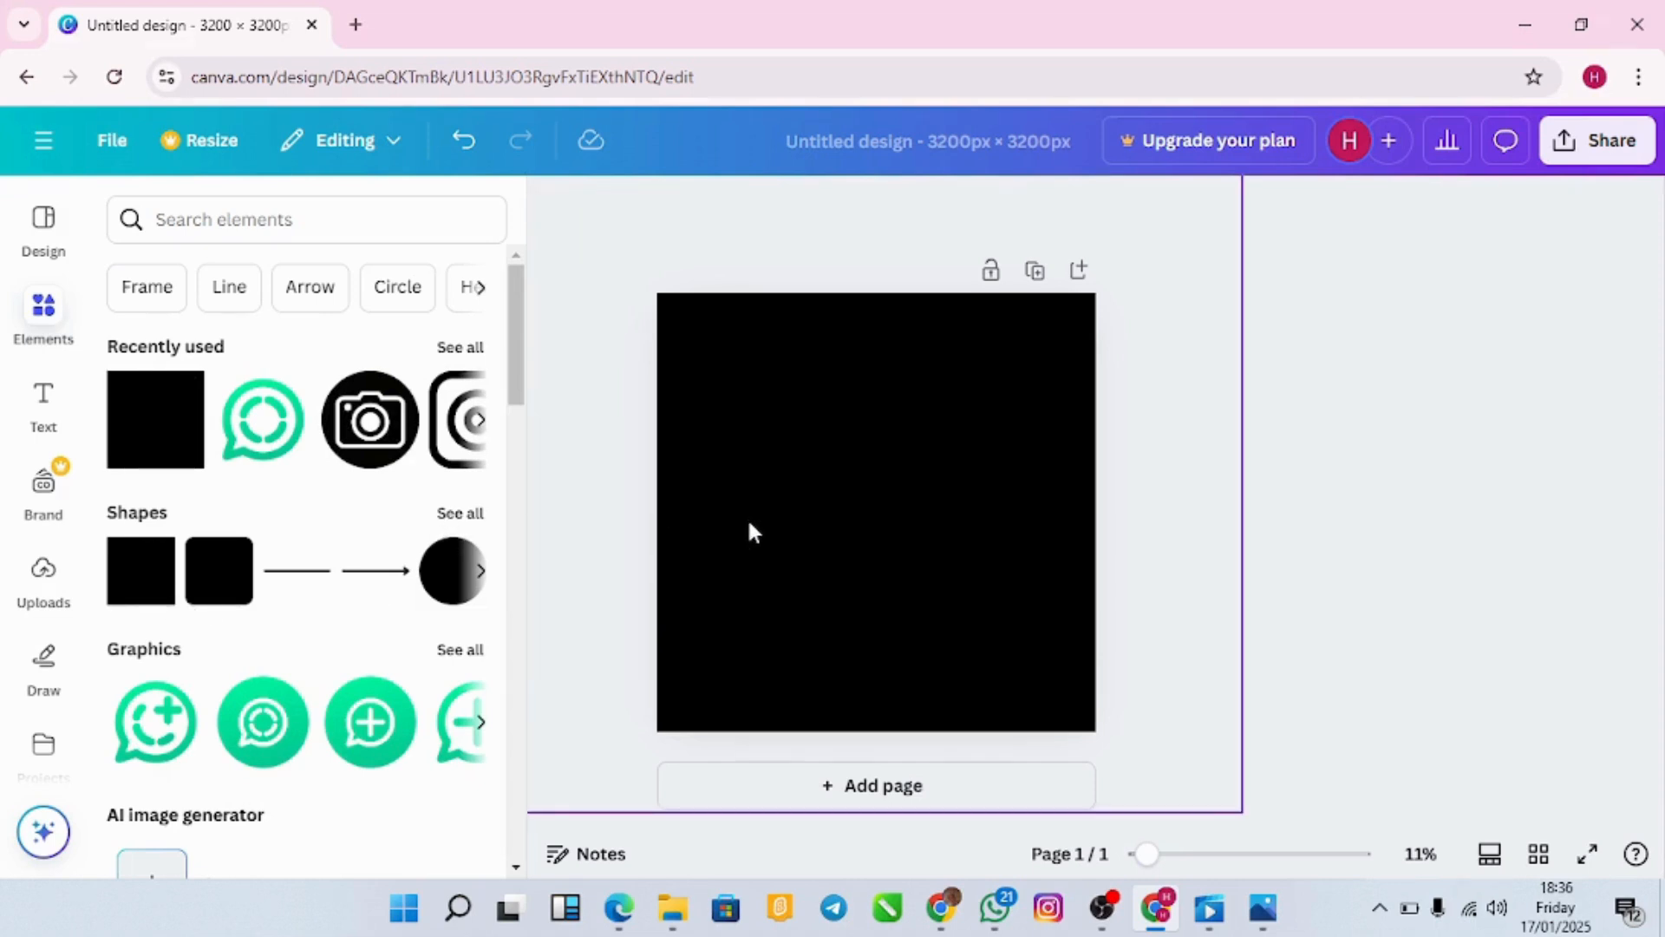
left_click_drag(749, 525, 750, 524)
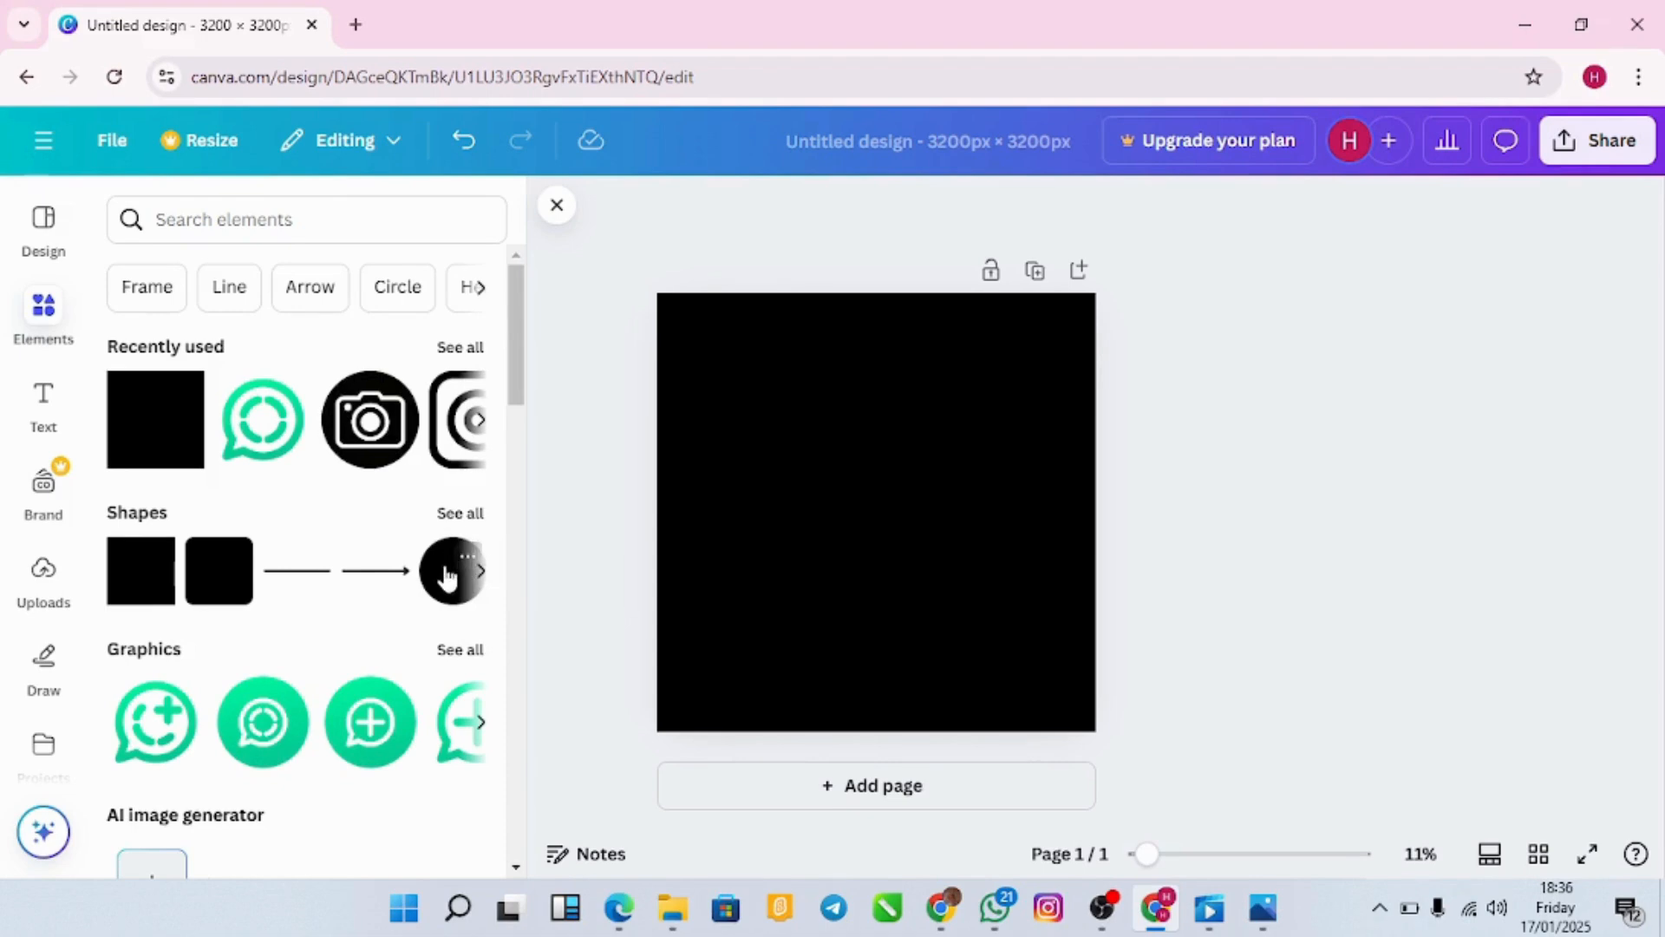
Step: Add a circle to the page and colour it a deep red with the custom colour picker
left_click(447, 577)
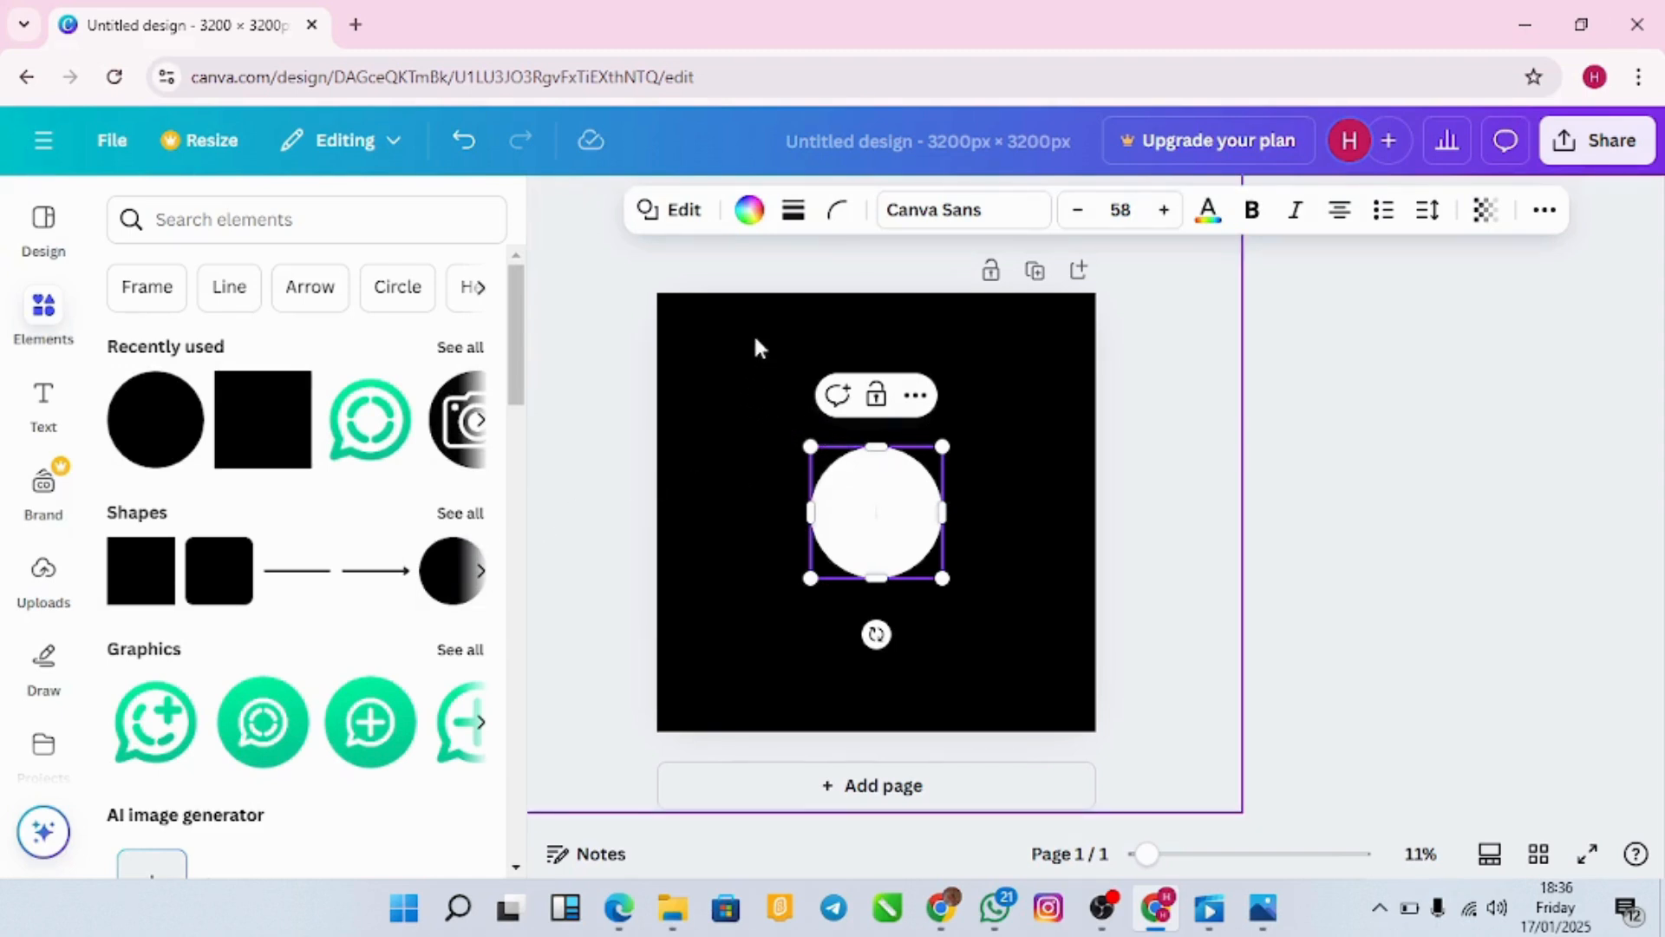
left_click(746, 219)
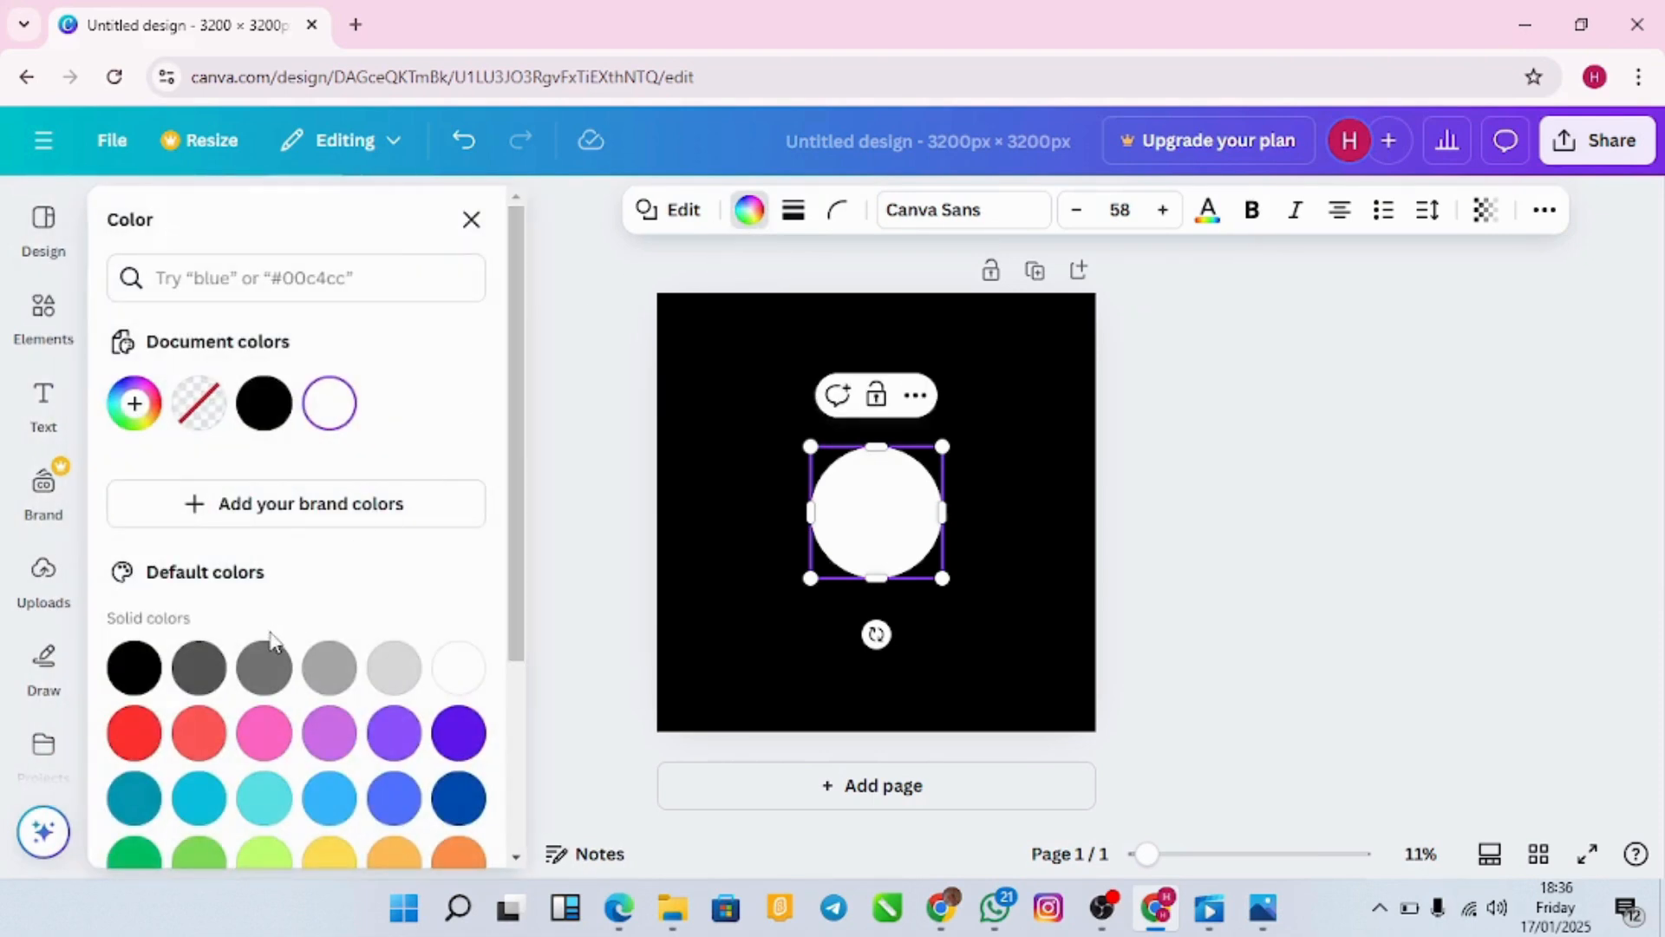
left_click(135, 733)
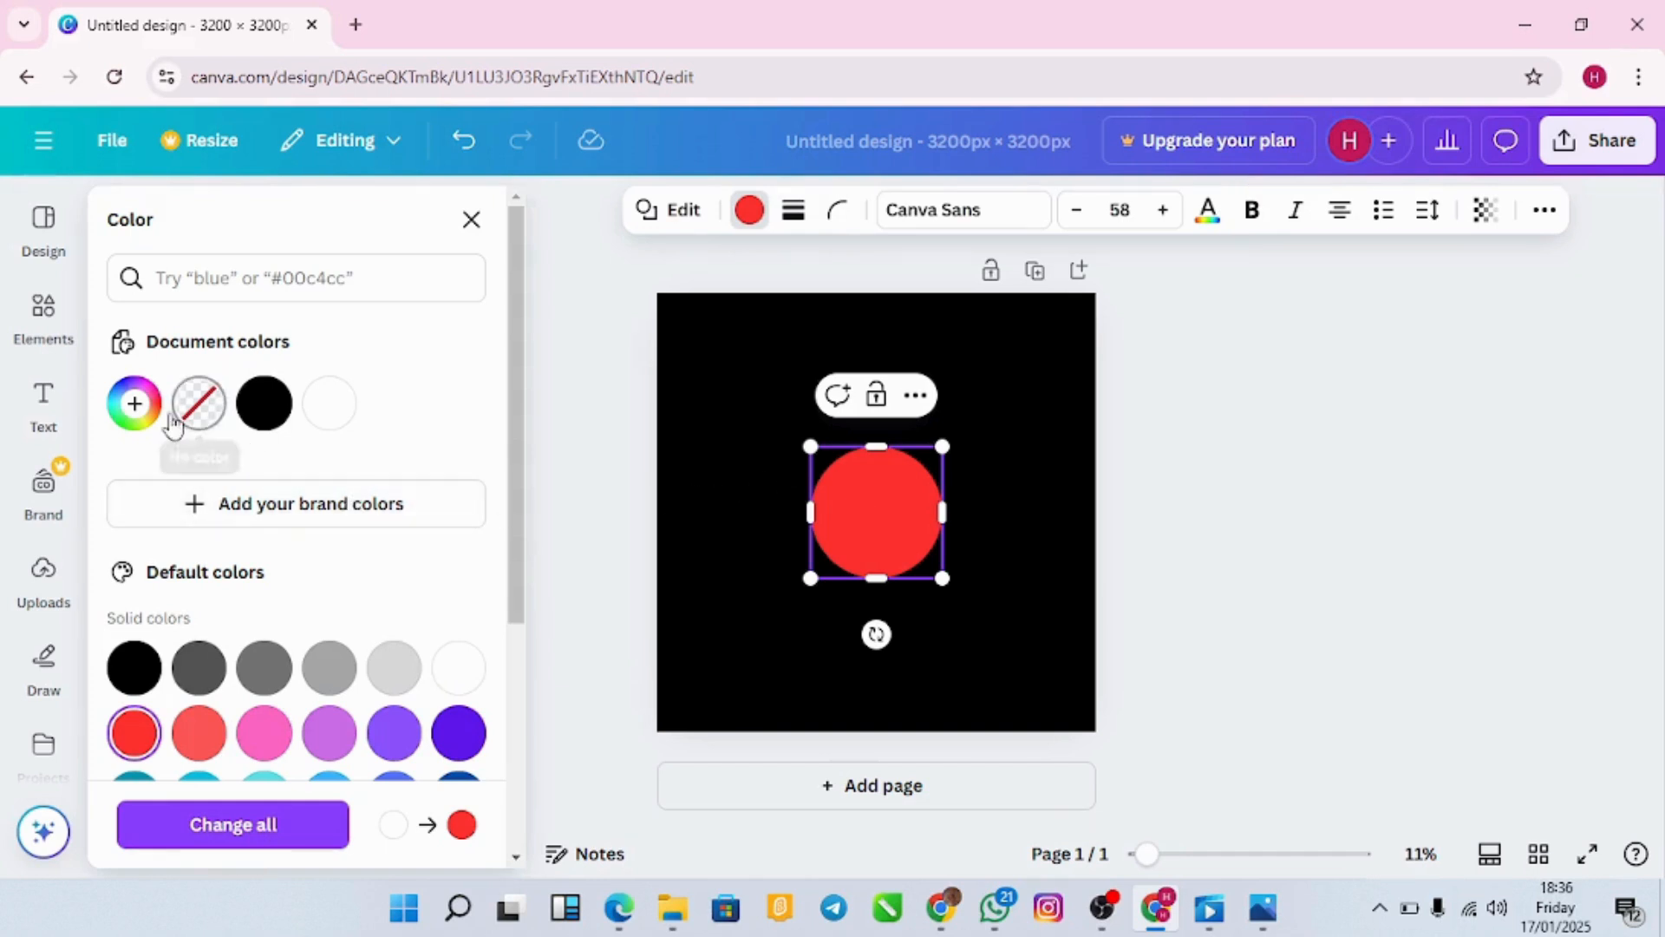
left_click(743, 466)
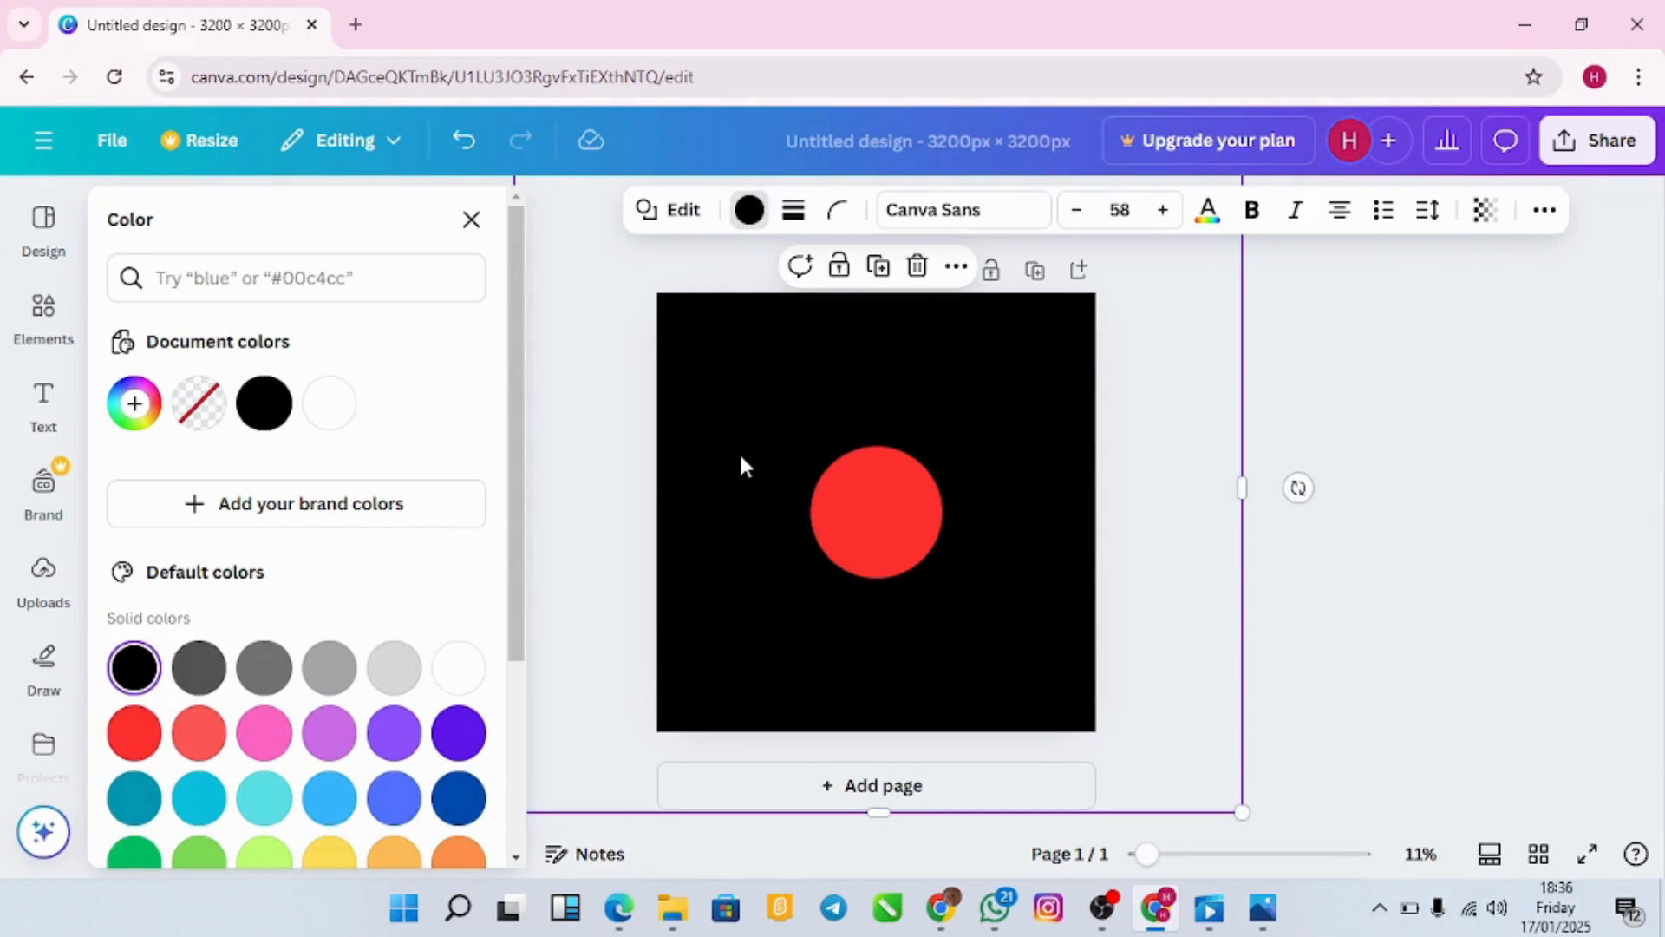
left_click(863, 487)
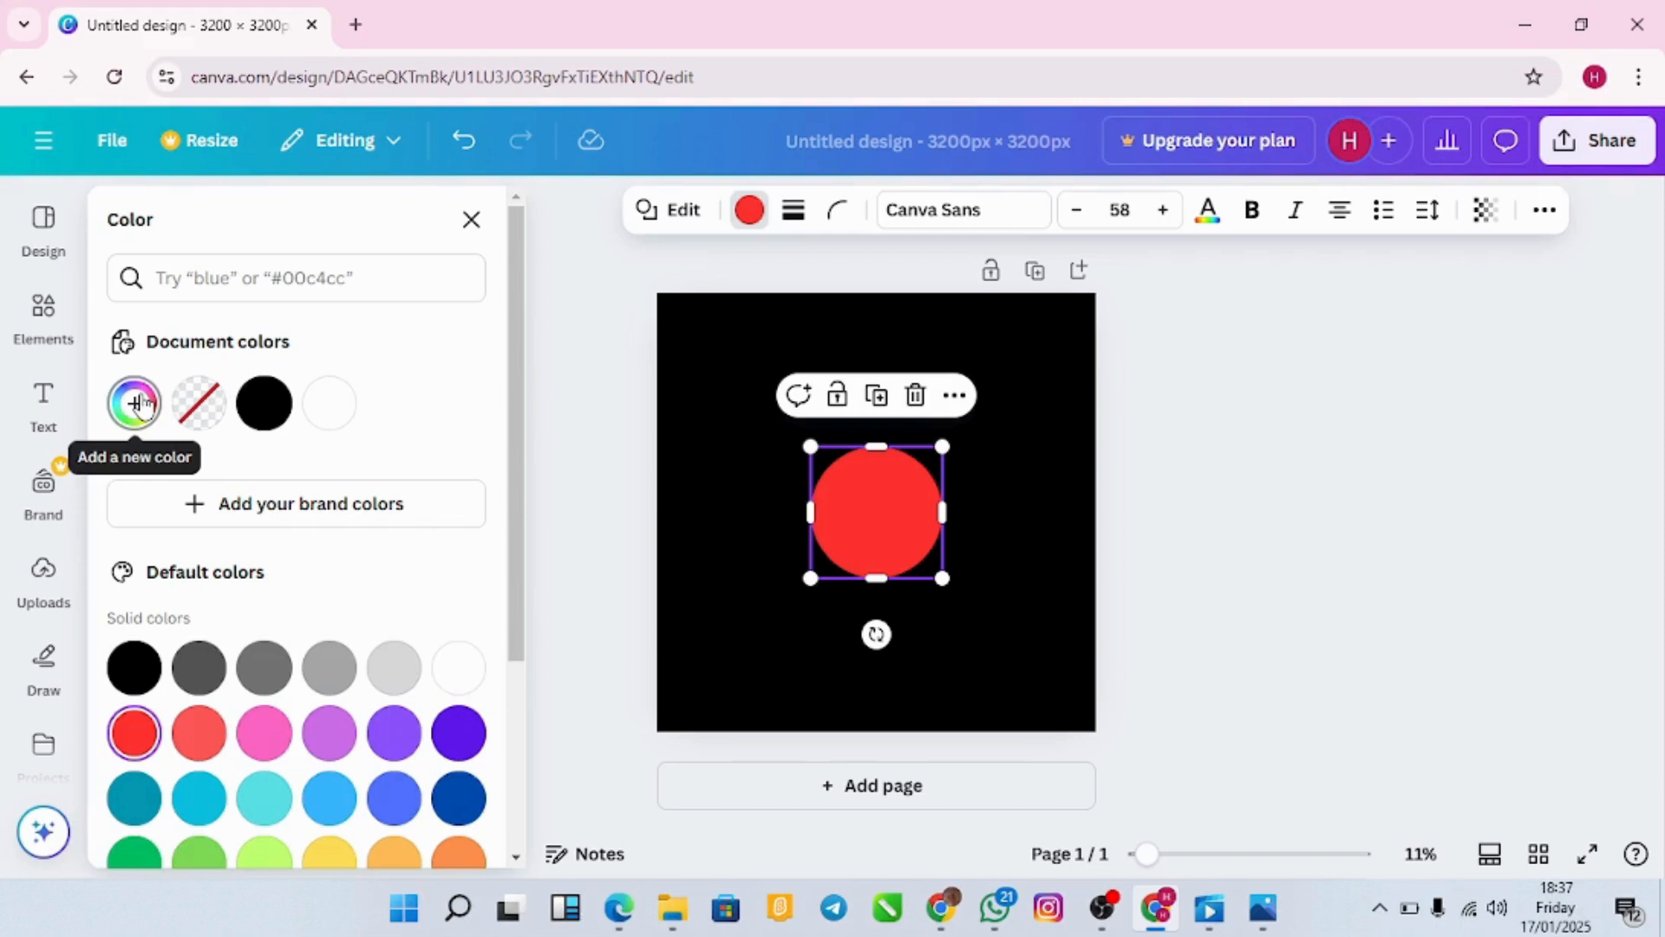
left_click(139, 403)
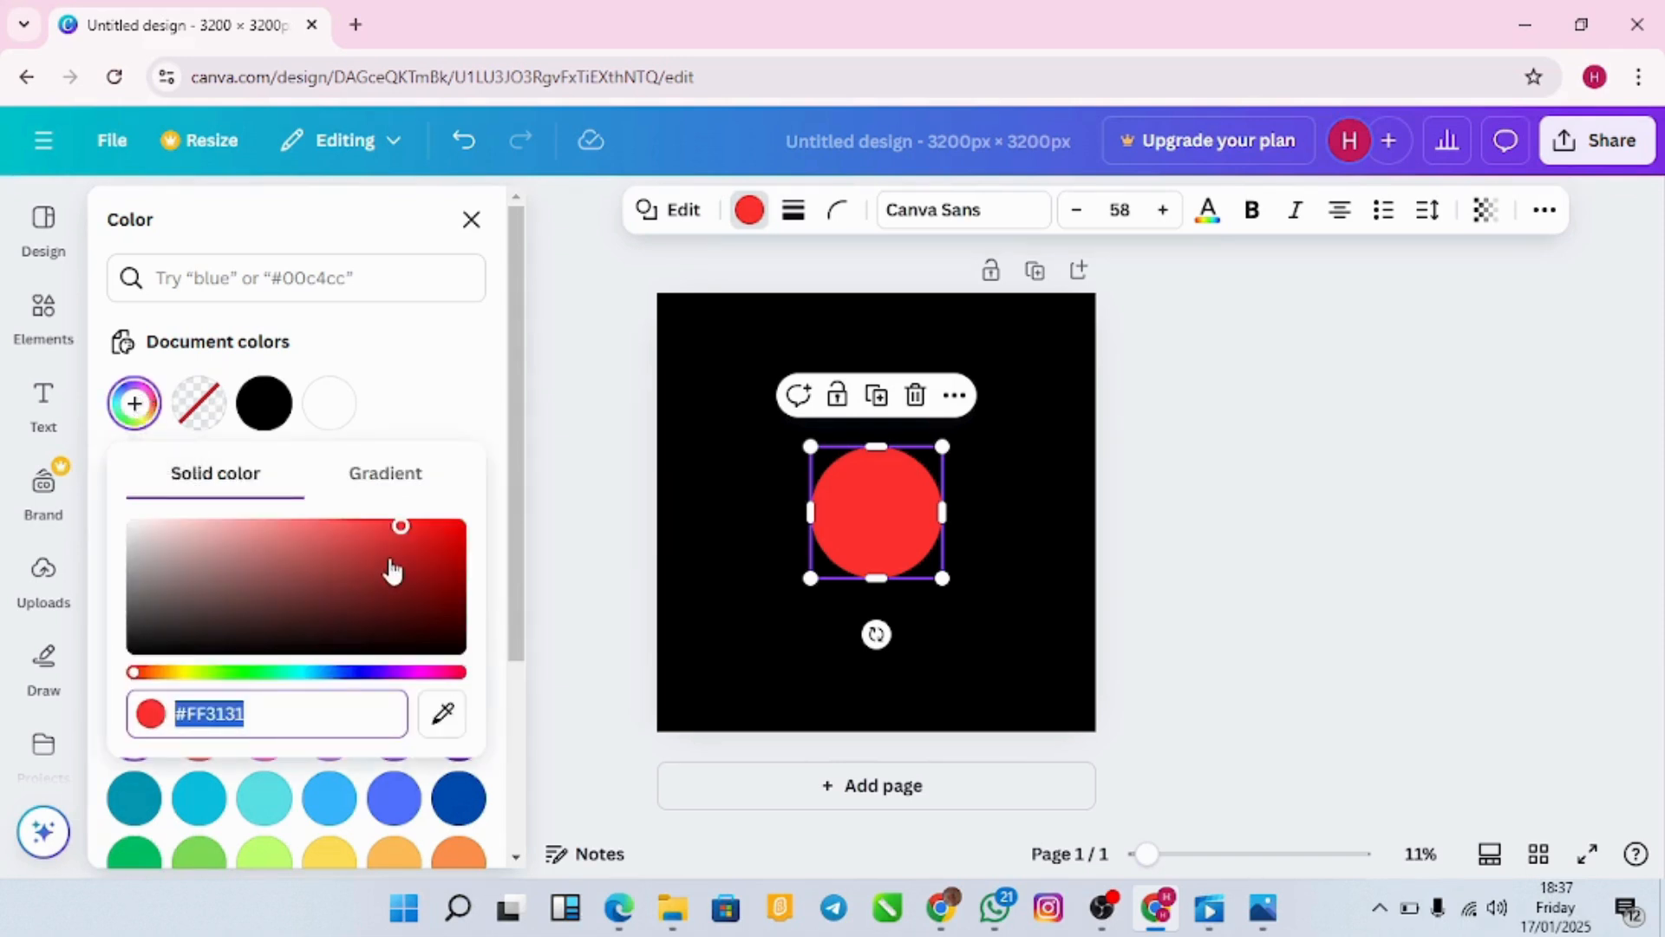
left_click(440, 377)
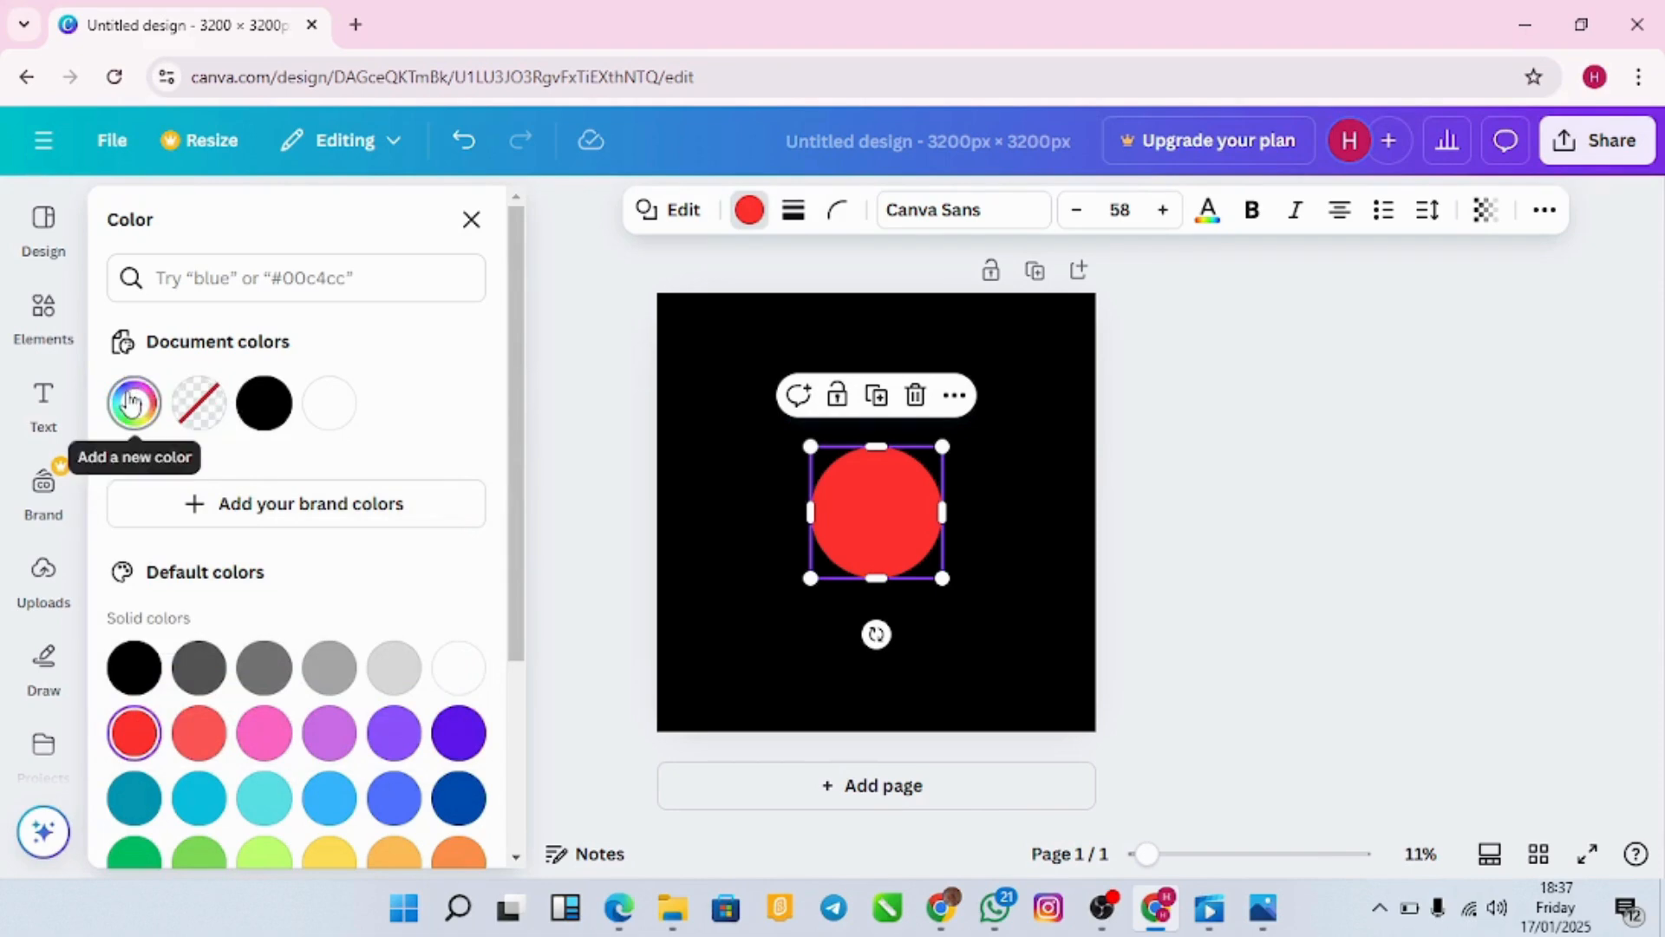
left_click(132, 402)
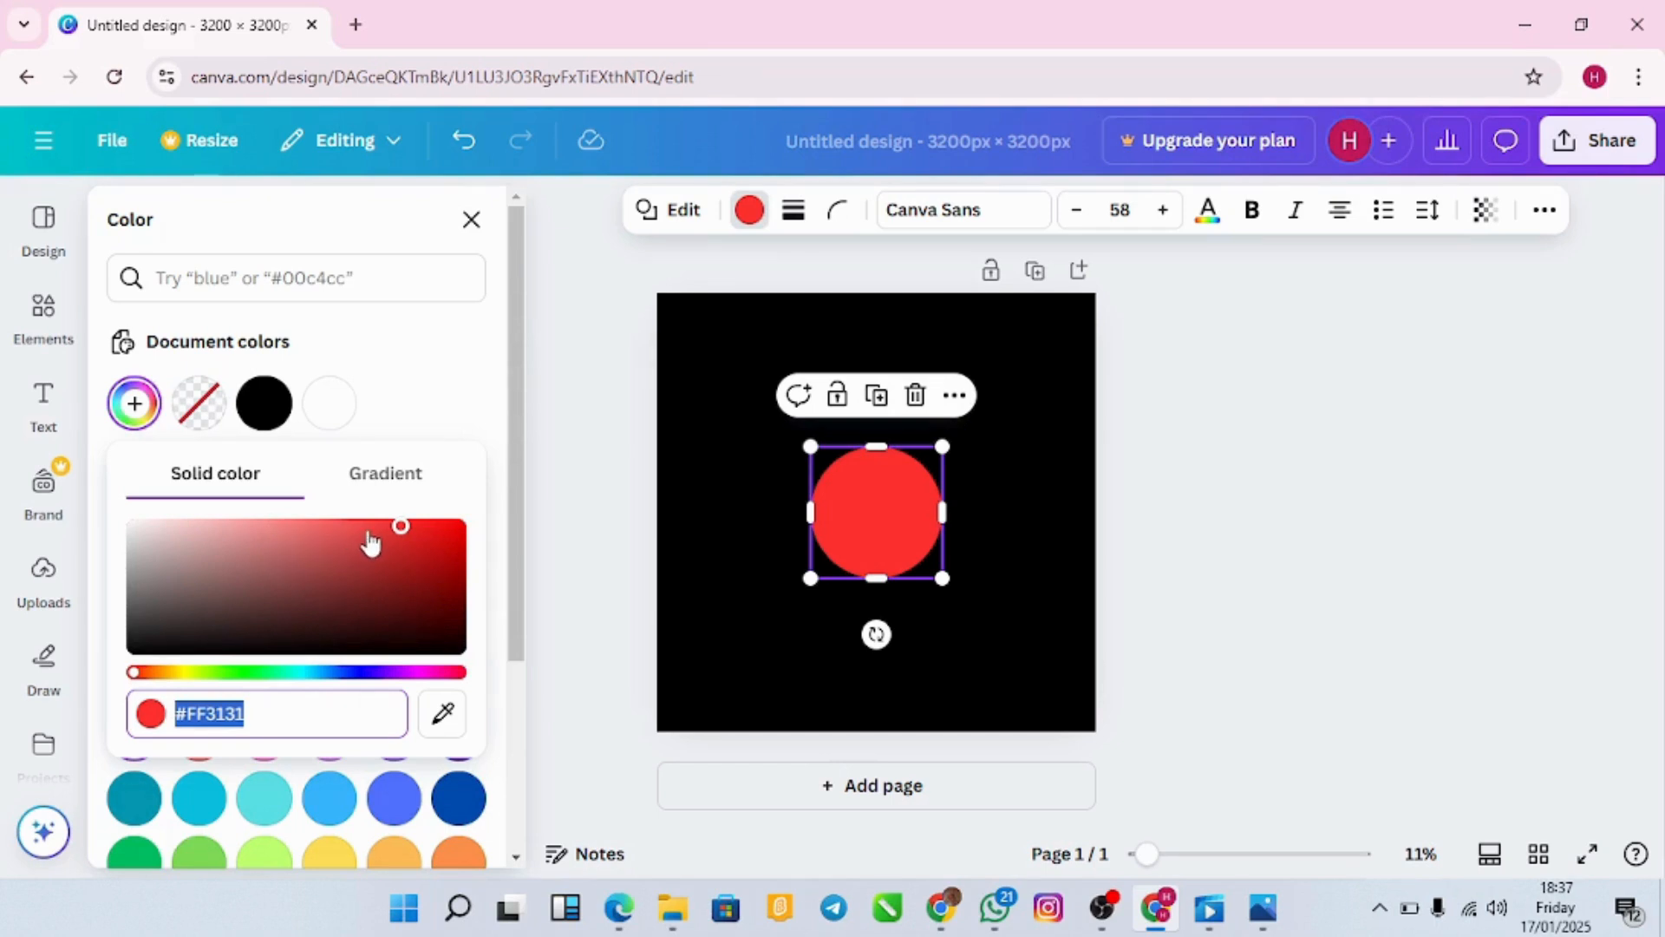
left_click_drag(404, 538, 490, 538)
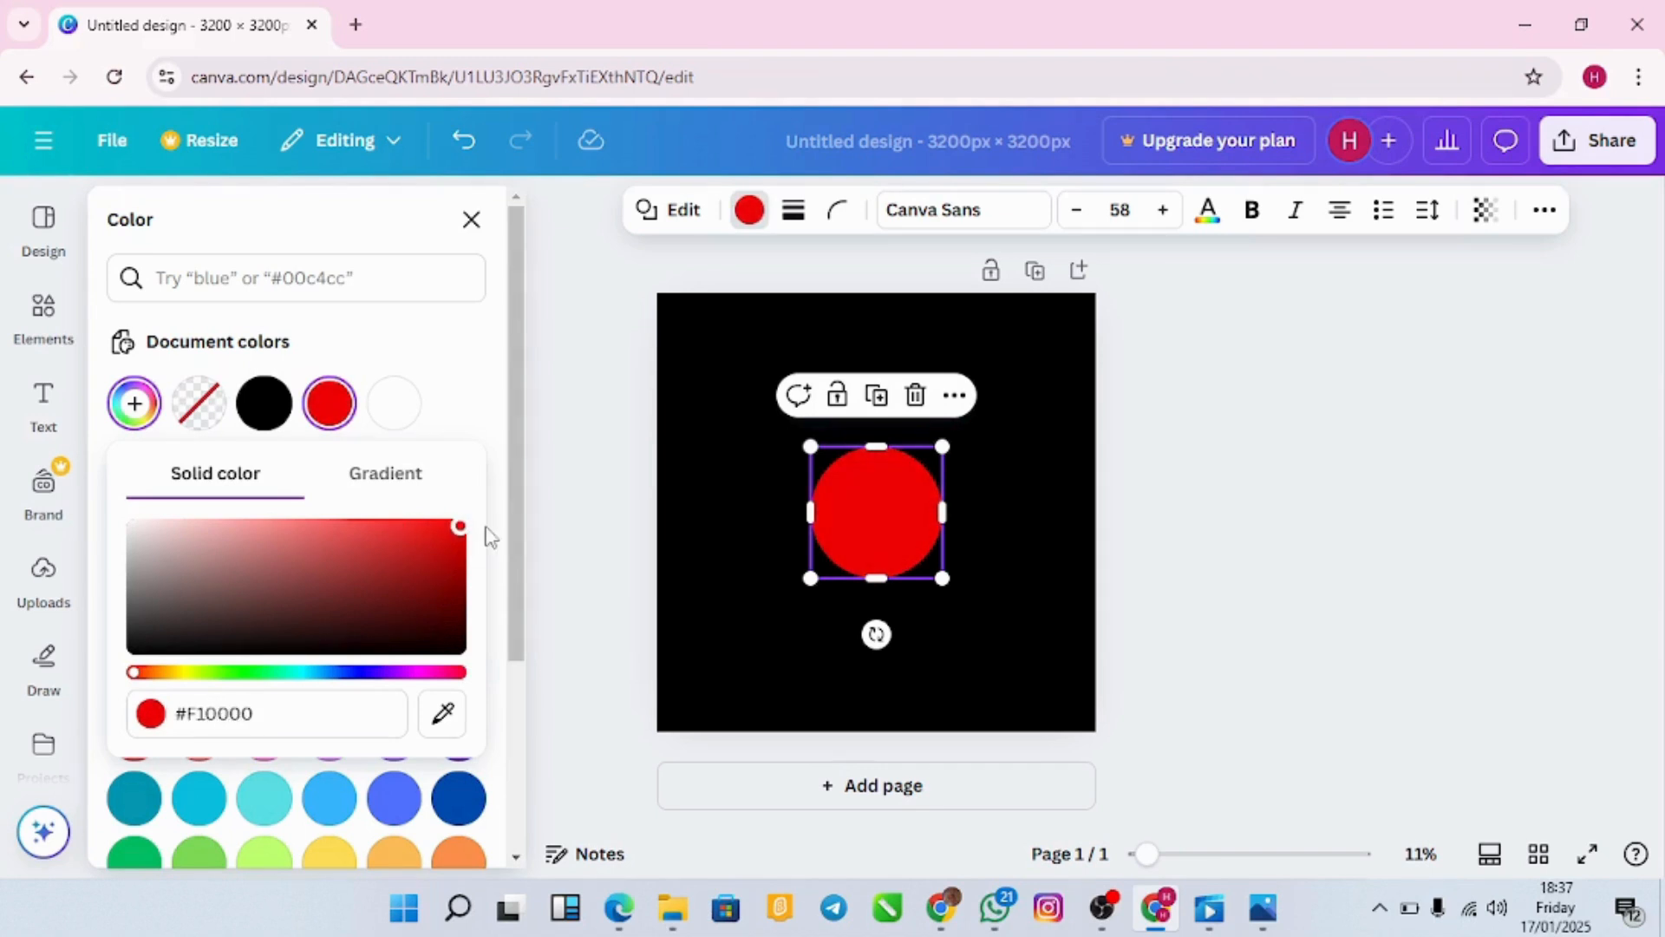
Step: Undo an accidental red tint on the background so it stays black
left_click(753, 542)
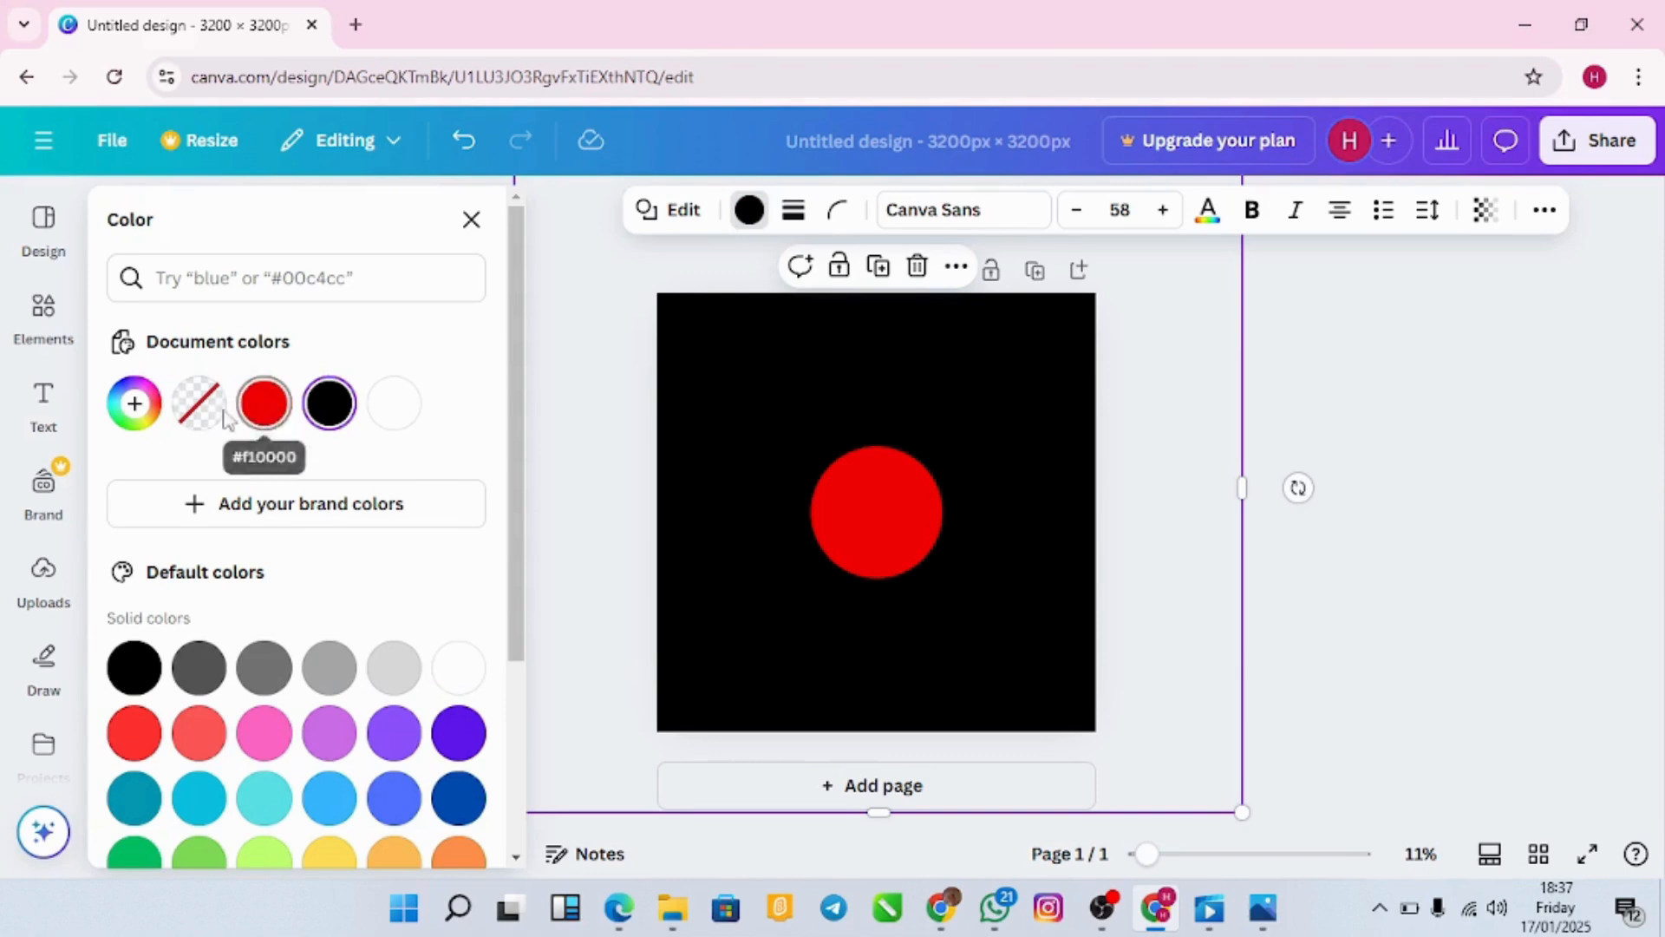
left_click(136, 404)
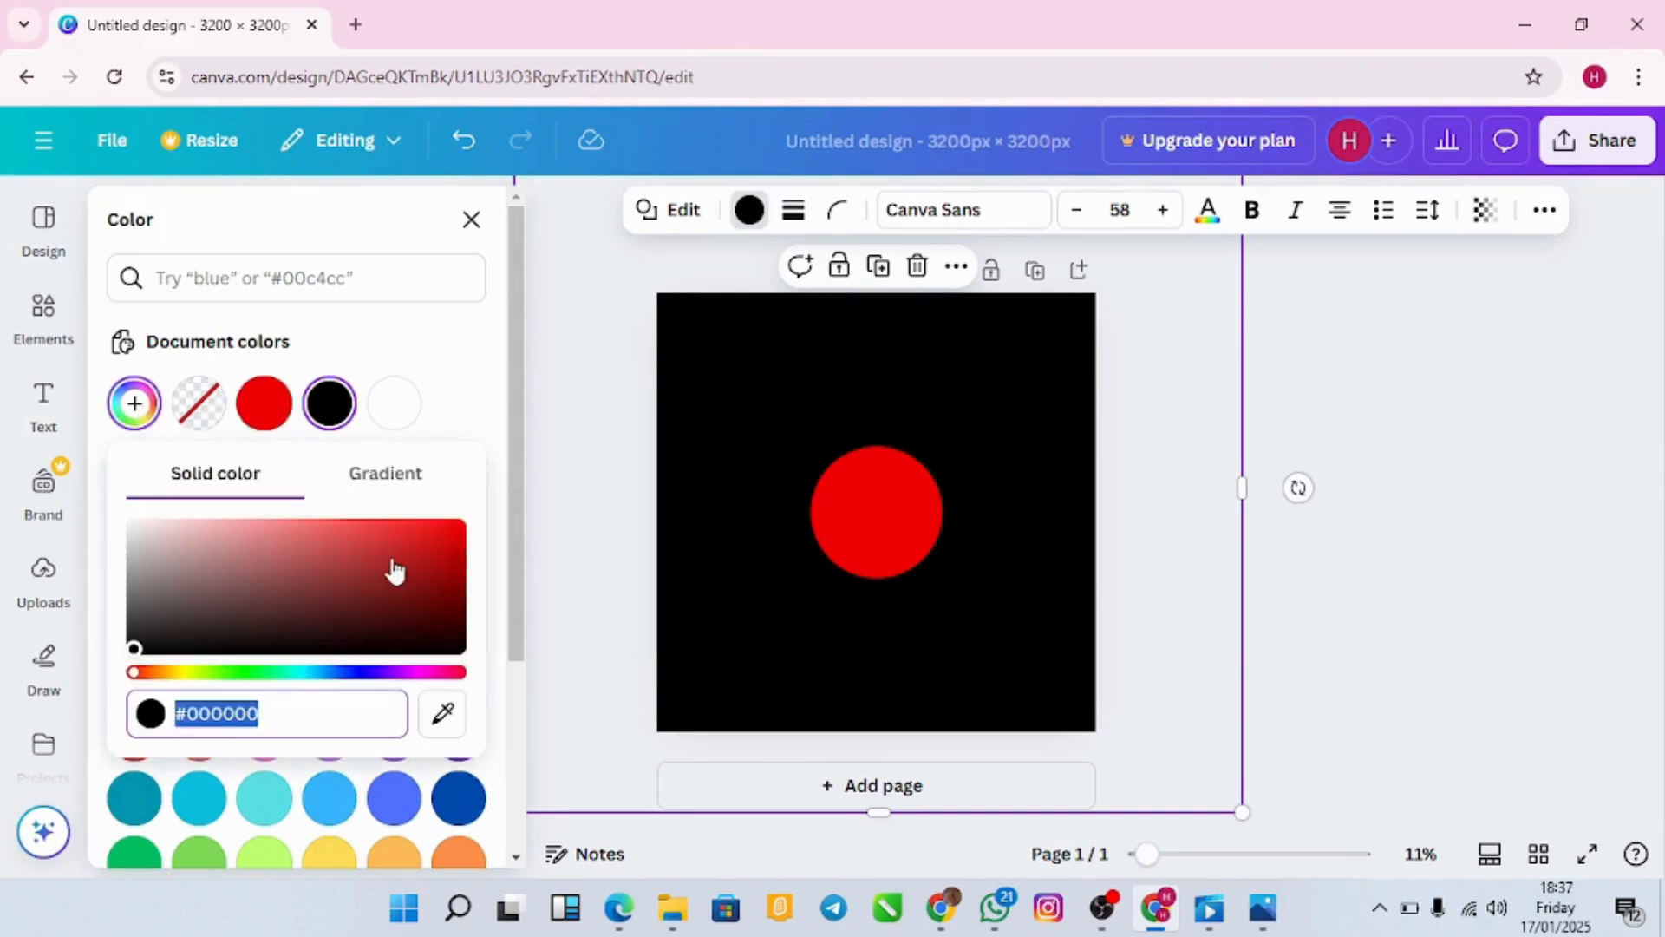
left_click(429, 543)
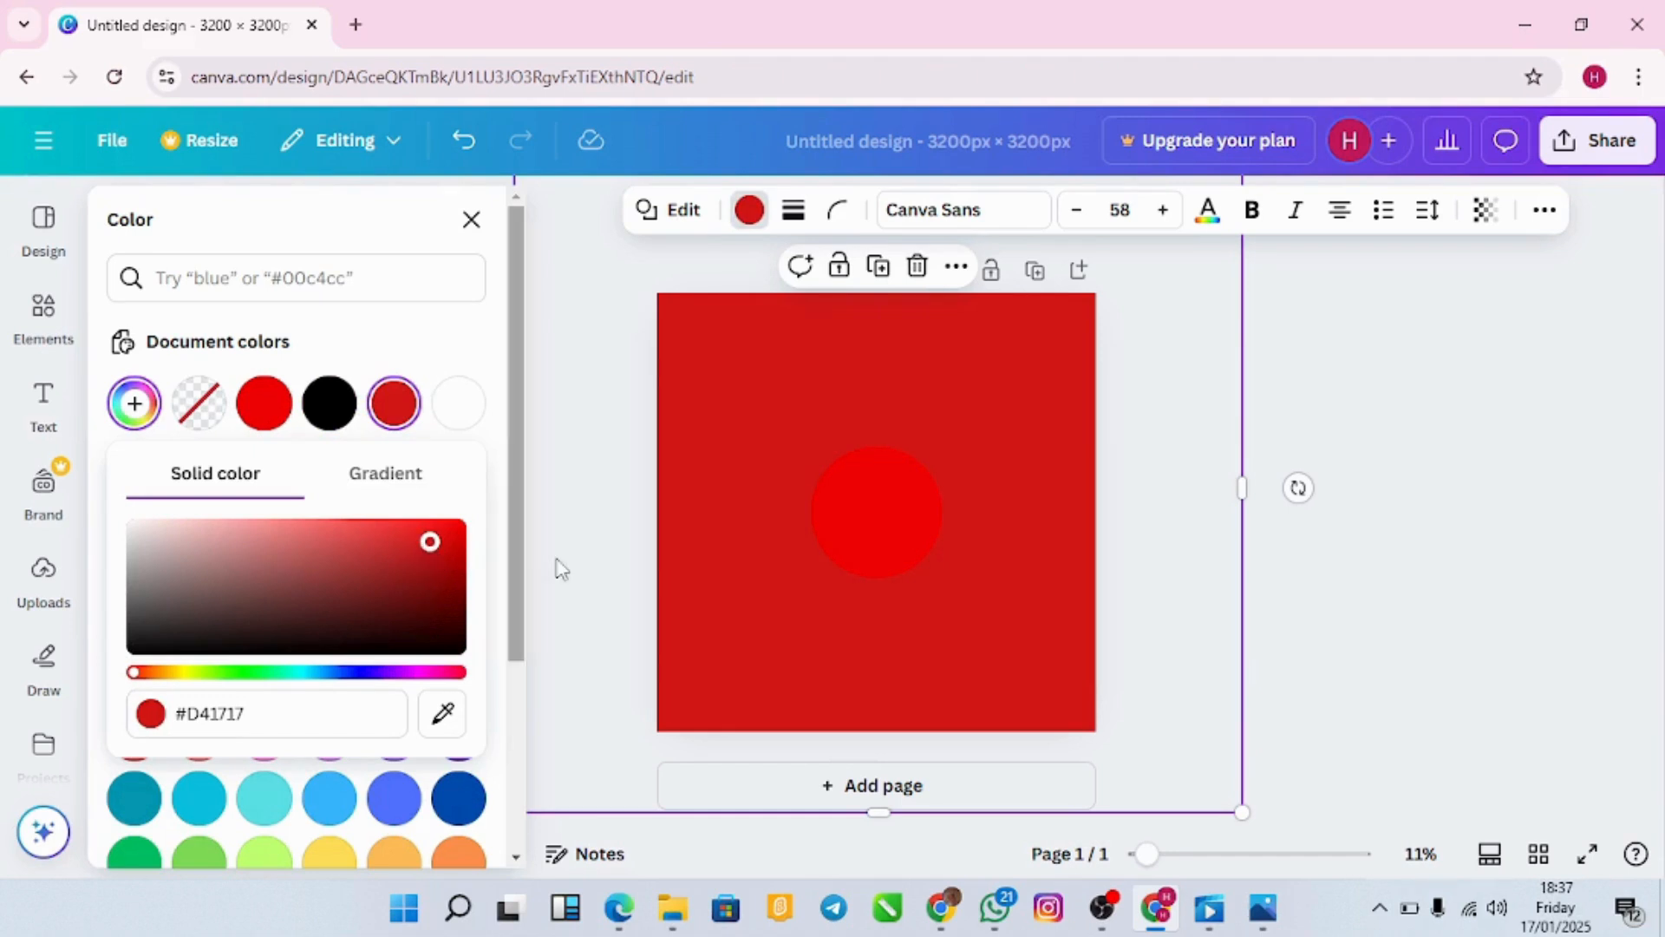
left_click(639, 581)
left_click(1189, 610)
left_click(1331, 618)
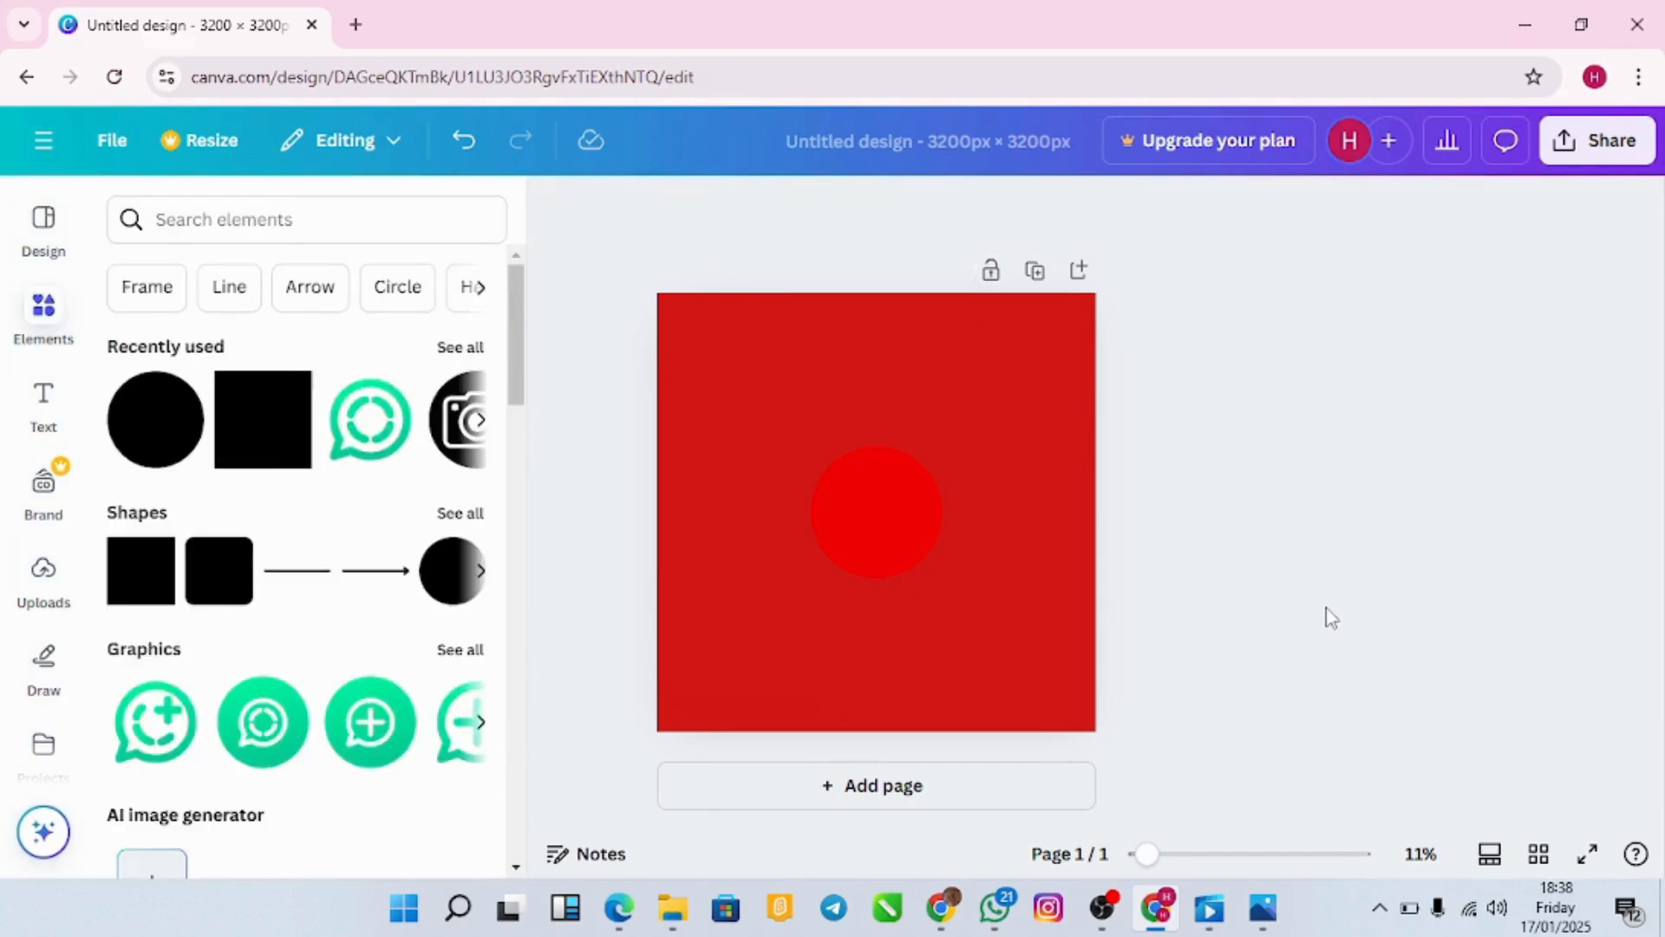
key("ctrl+z")
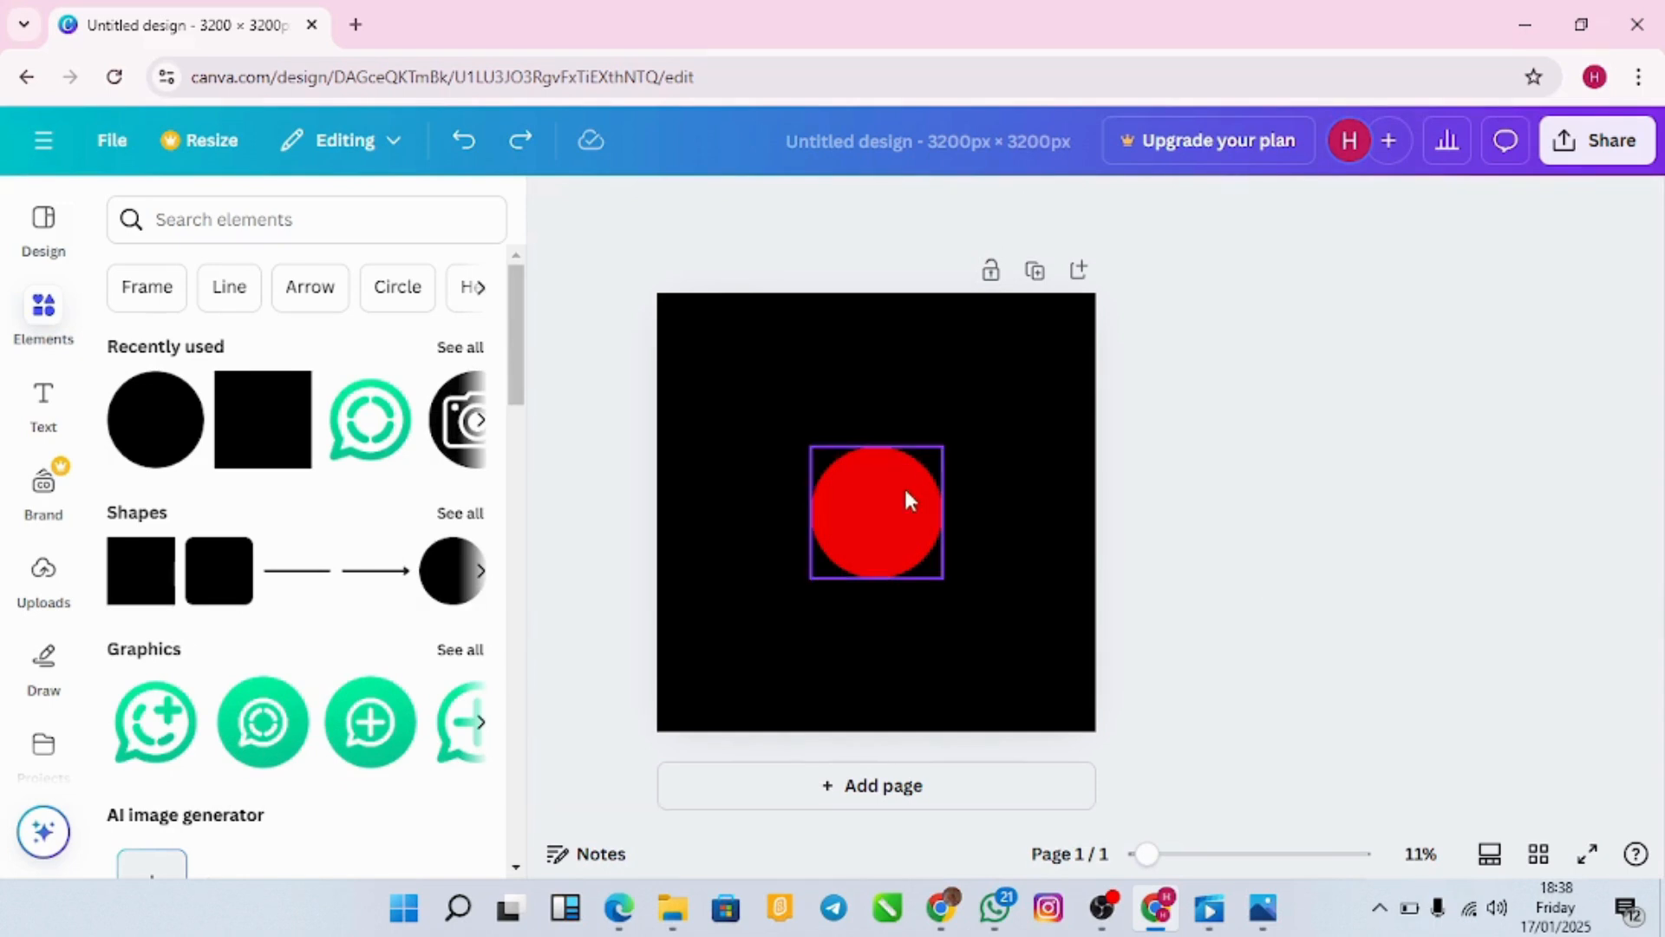
Step: Set the circle's fill to pure bright red (#FF0101)
left_click(908, 499)
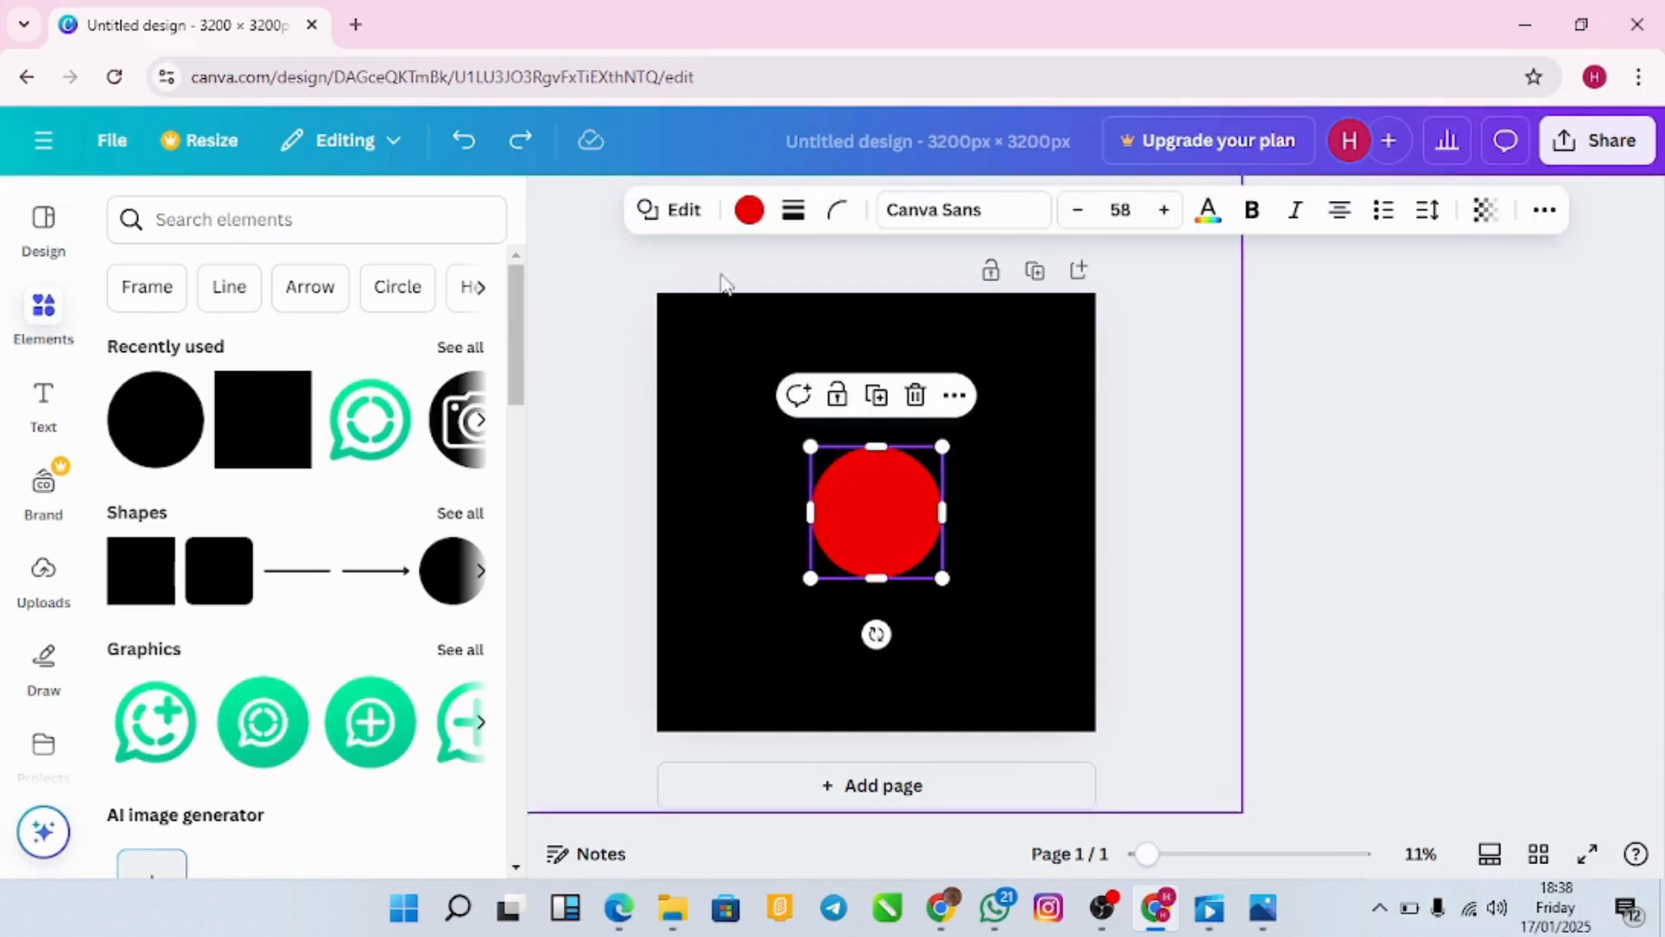
left_click(747, 212)
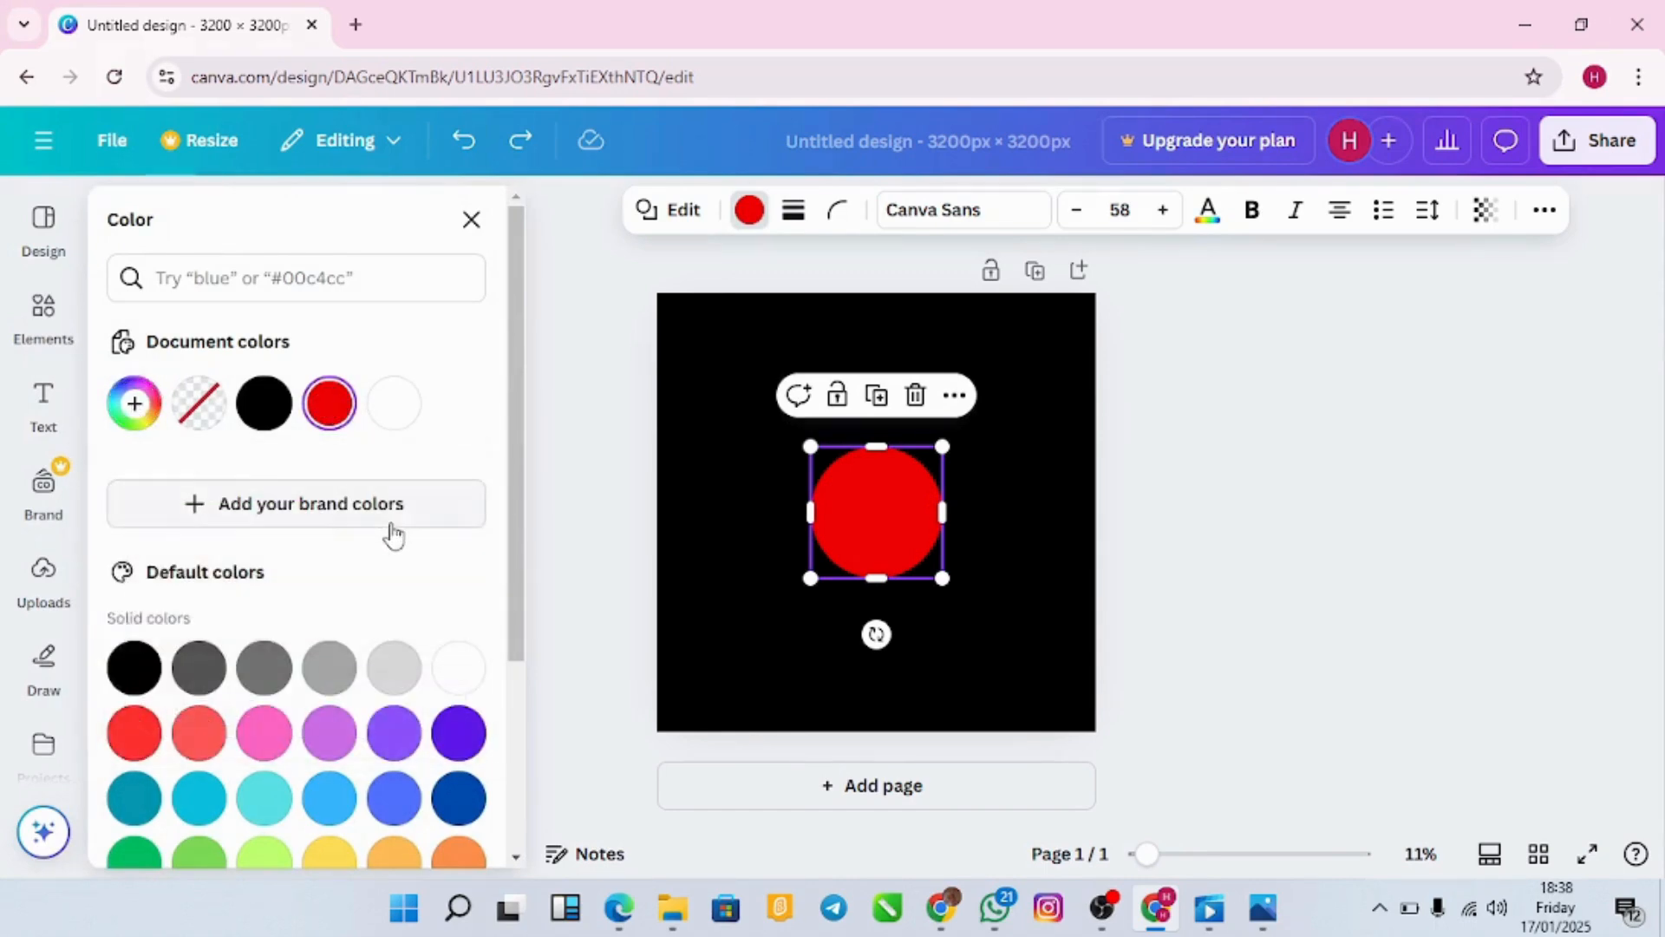
left_click(134, 403)
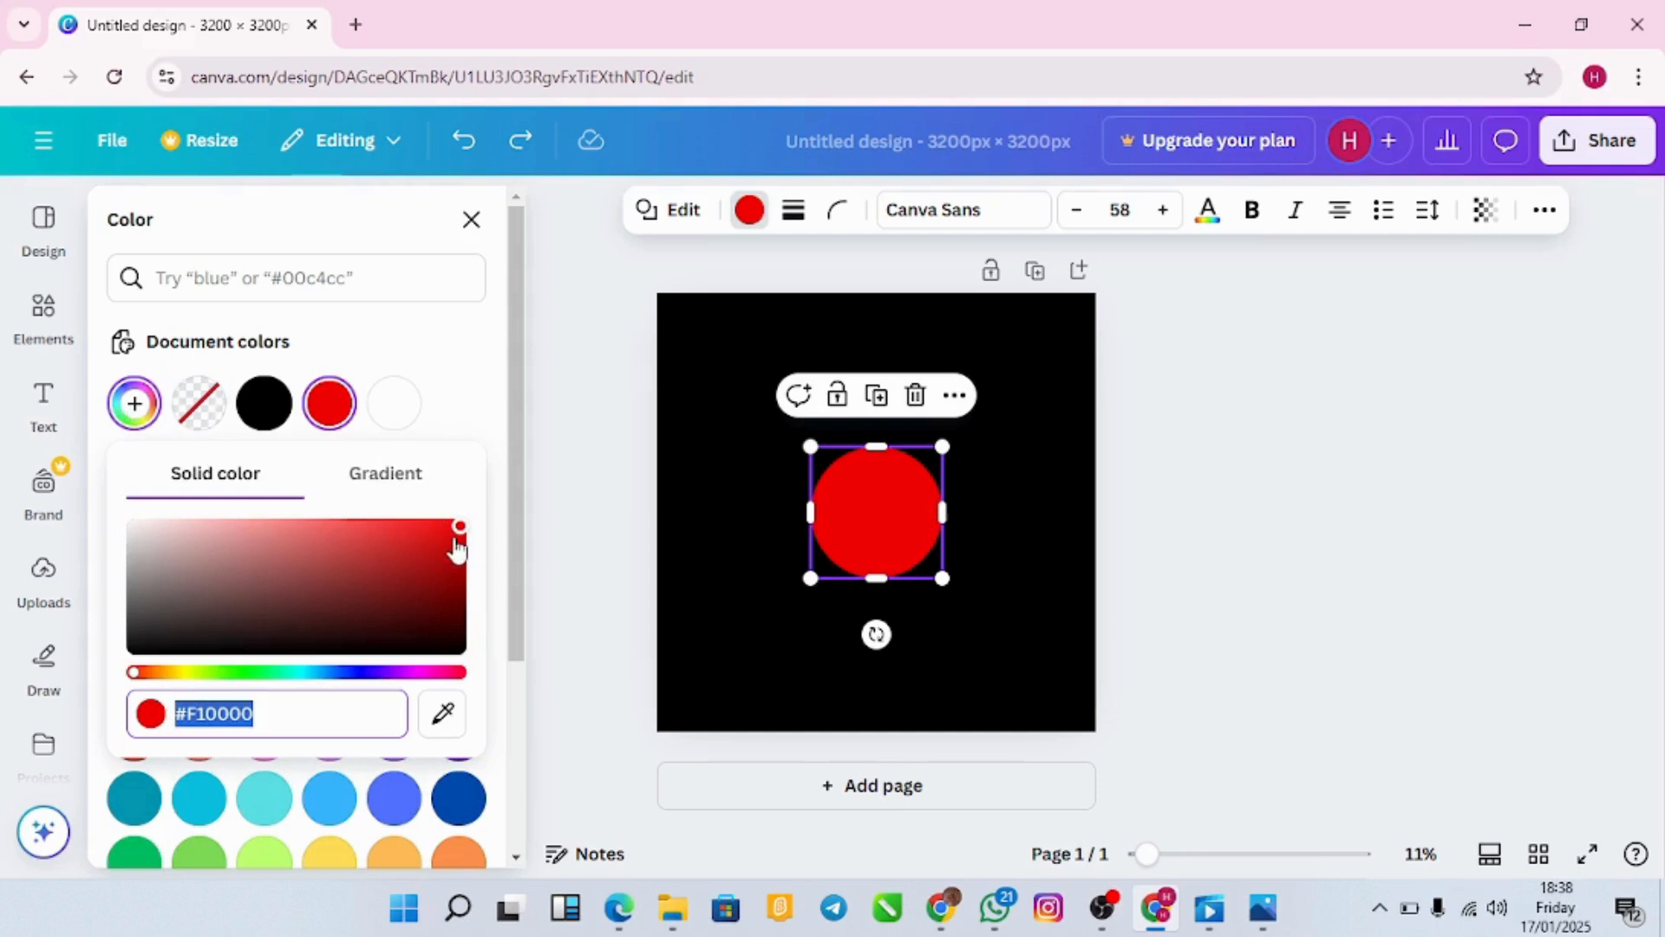
mouse_move(462, 538)
left_mouse_down()
mouse_move(445, 565)
mouse_move(467, 523)
left_mouse_up()
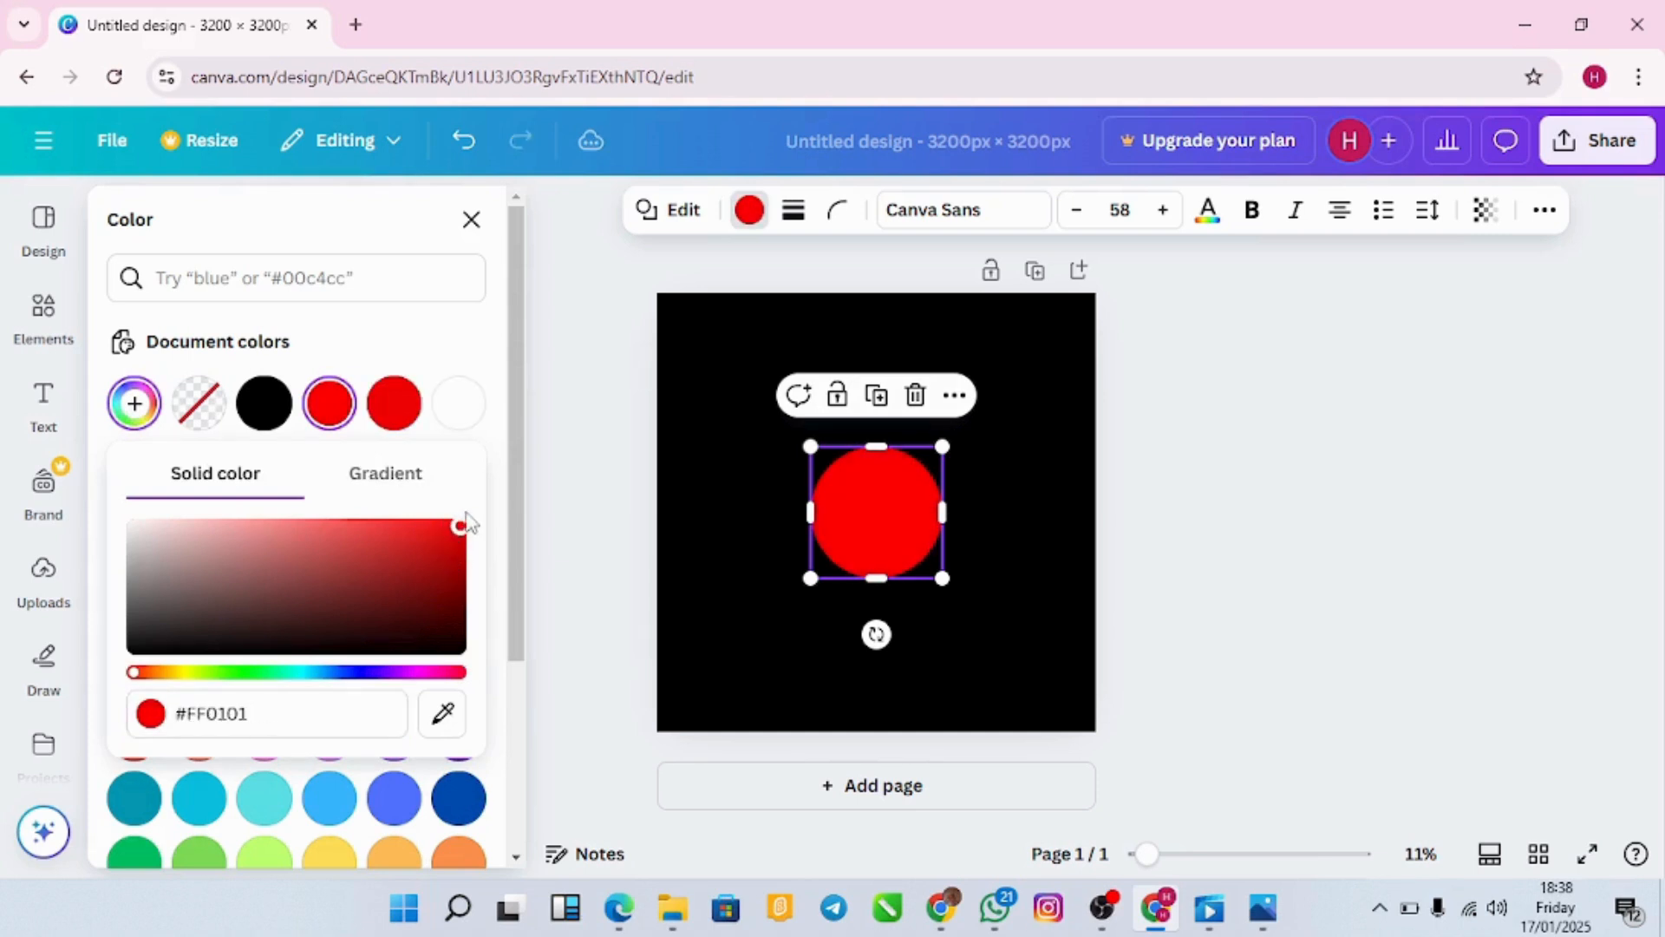
left_click(752, 496)
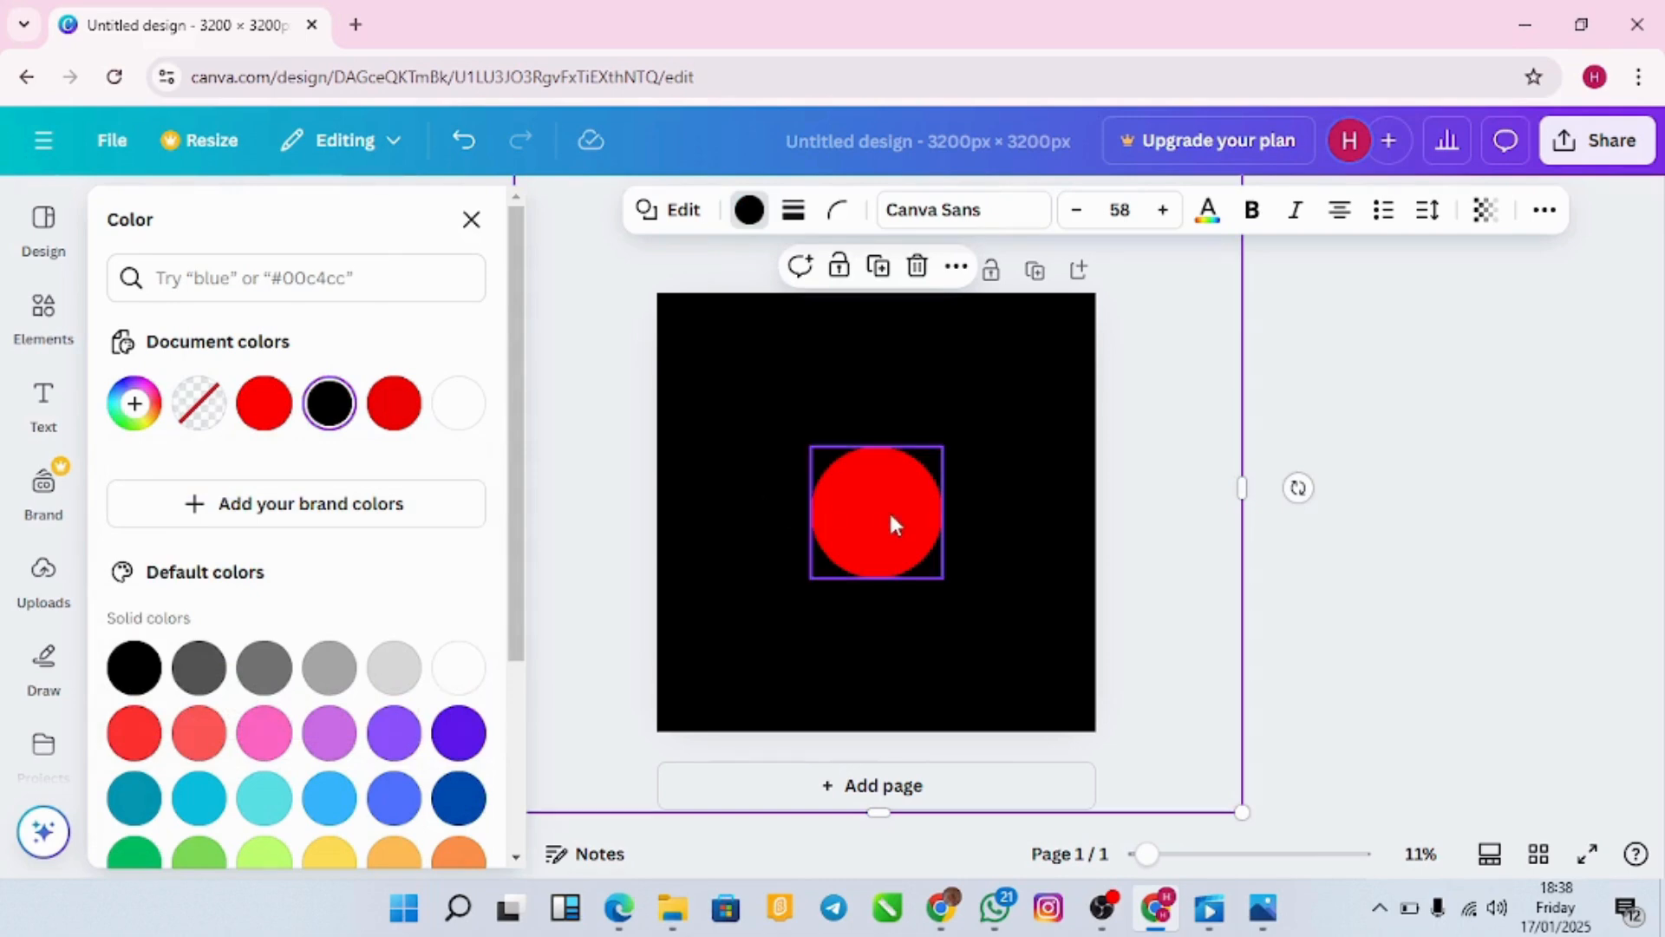
Step: Move the red circle into the top-left corner and enlarge it so it runs off the edges
left_click_drag(884, 511, 691, 305)
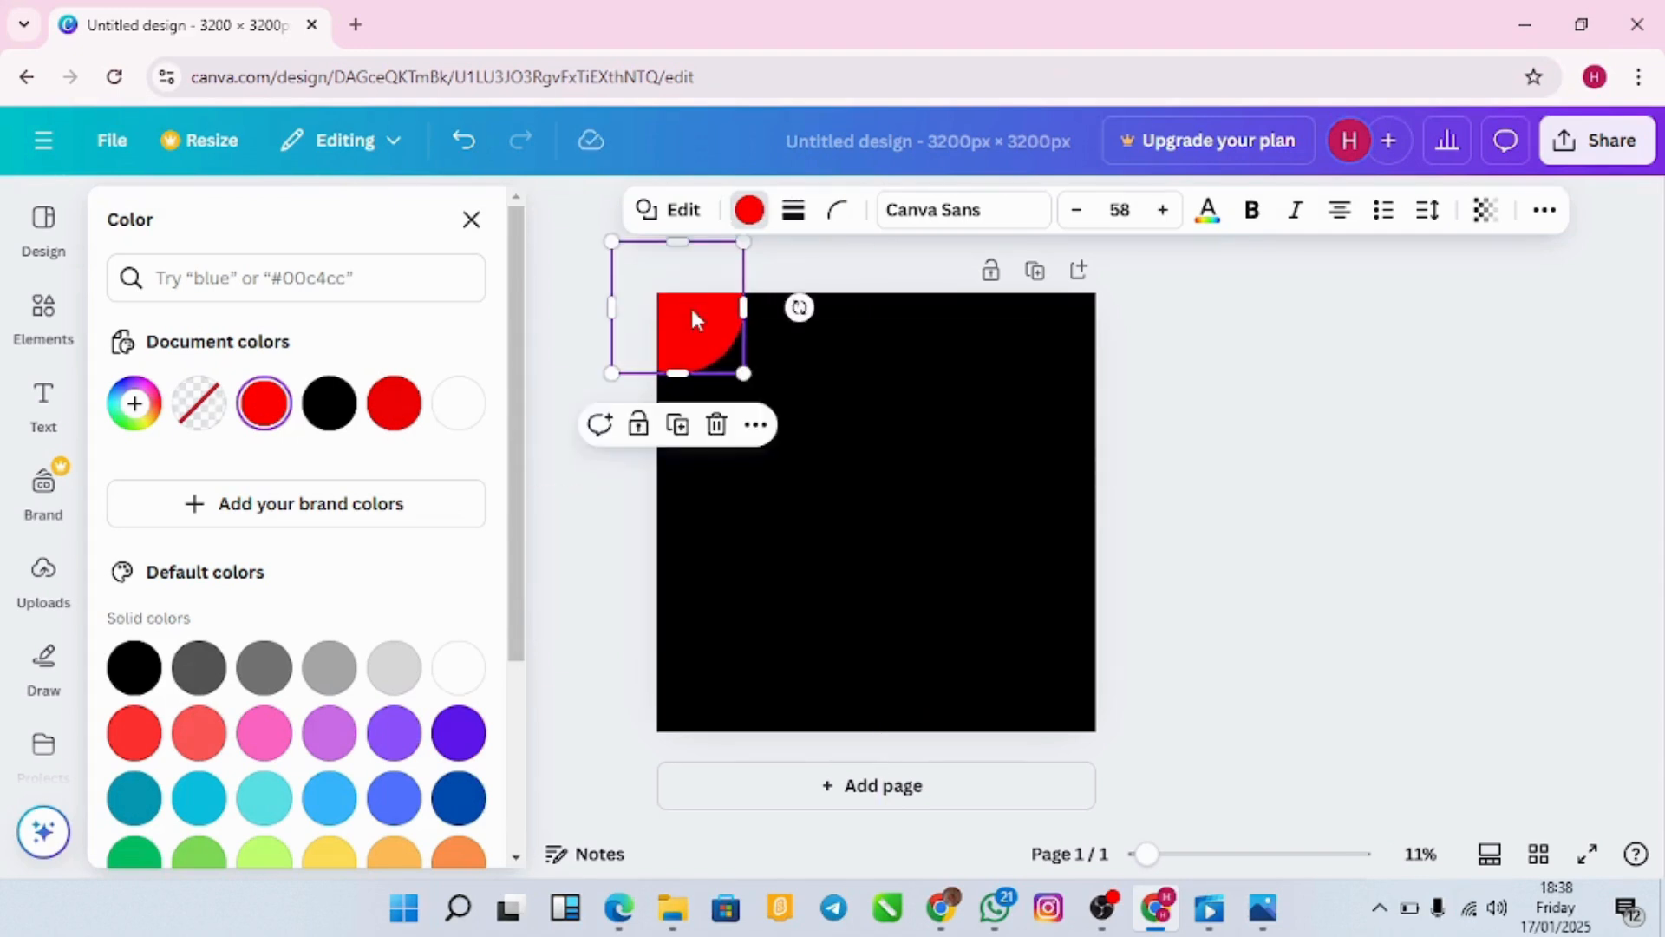
left_click_drag(743, 374, 774, 403)
left_click(894, 431)
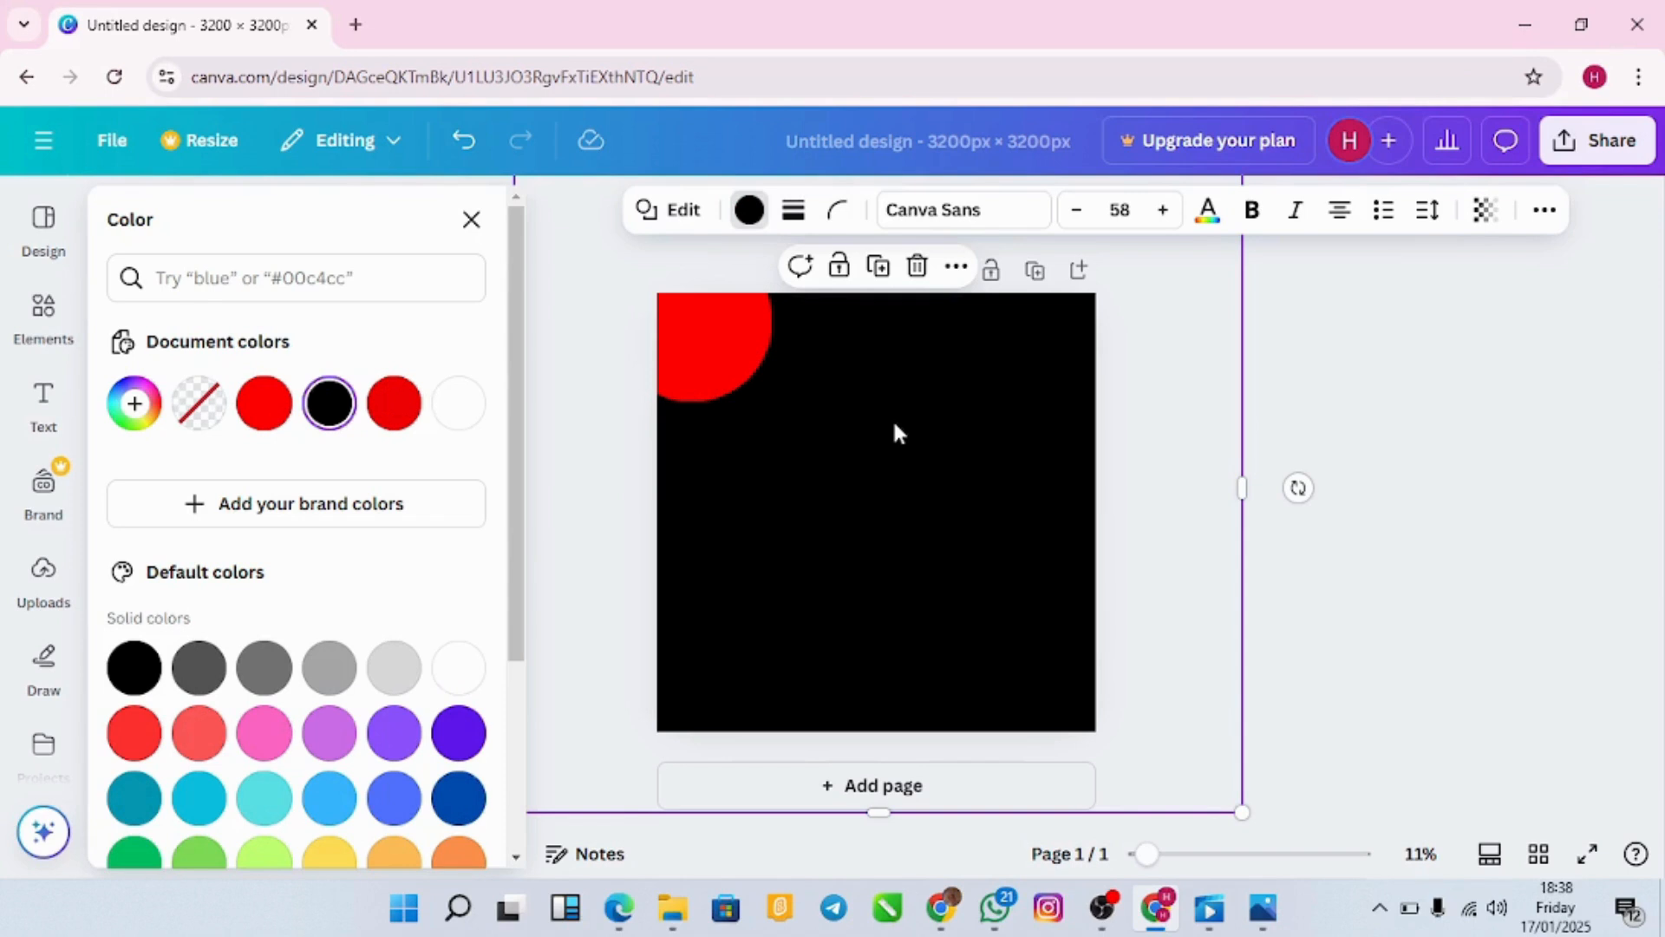
left_click(752, 361)
left_click(866, 369)
key("Escape")
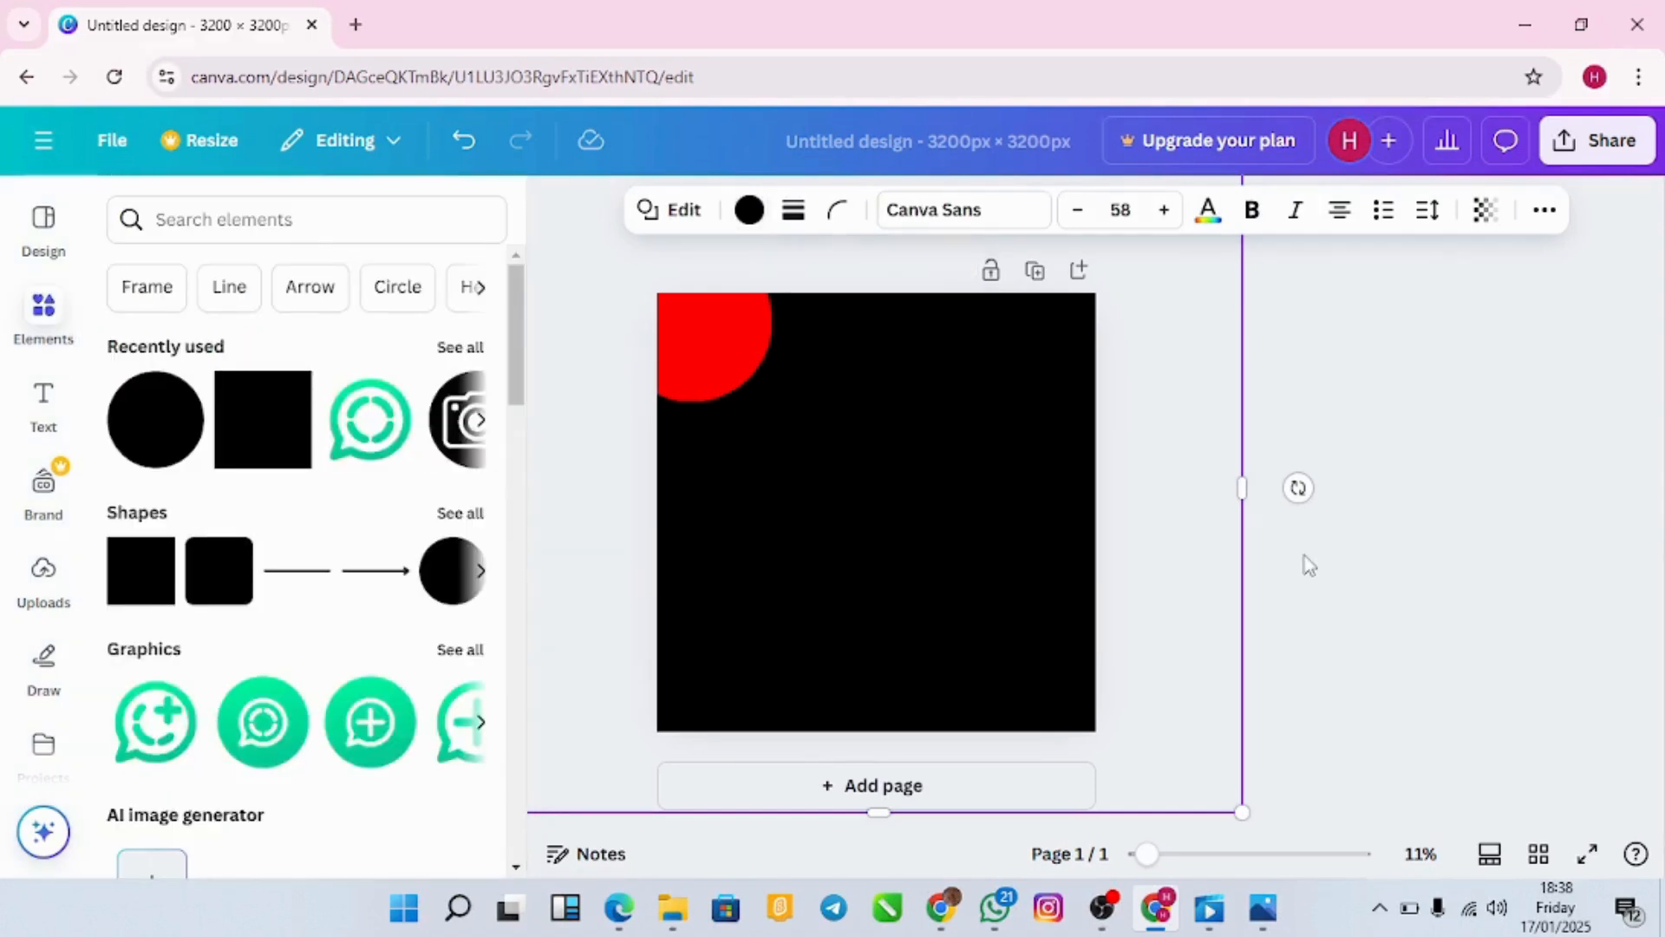
key("Escape")
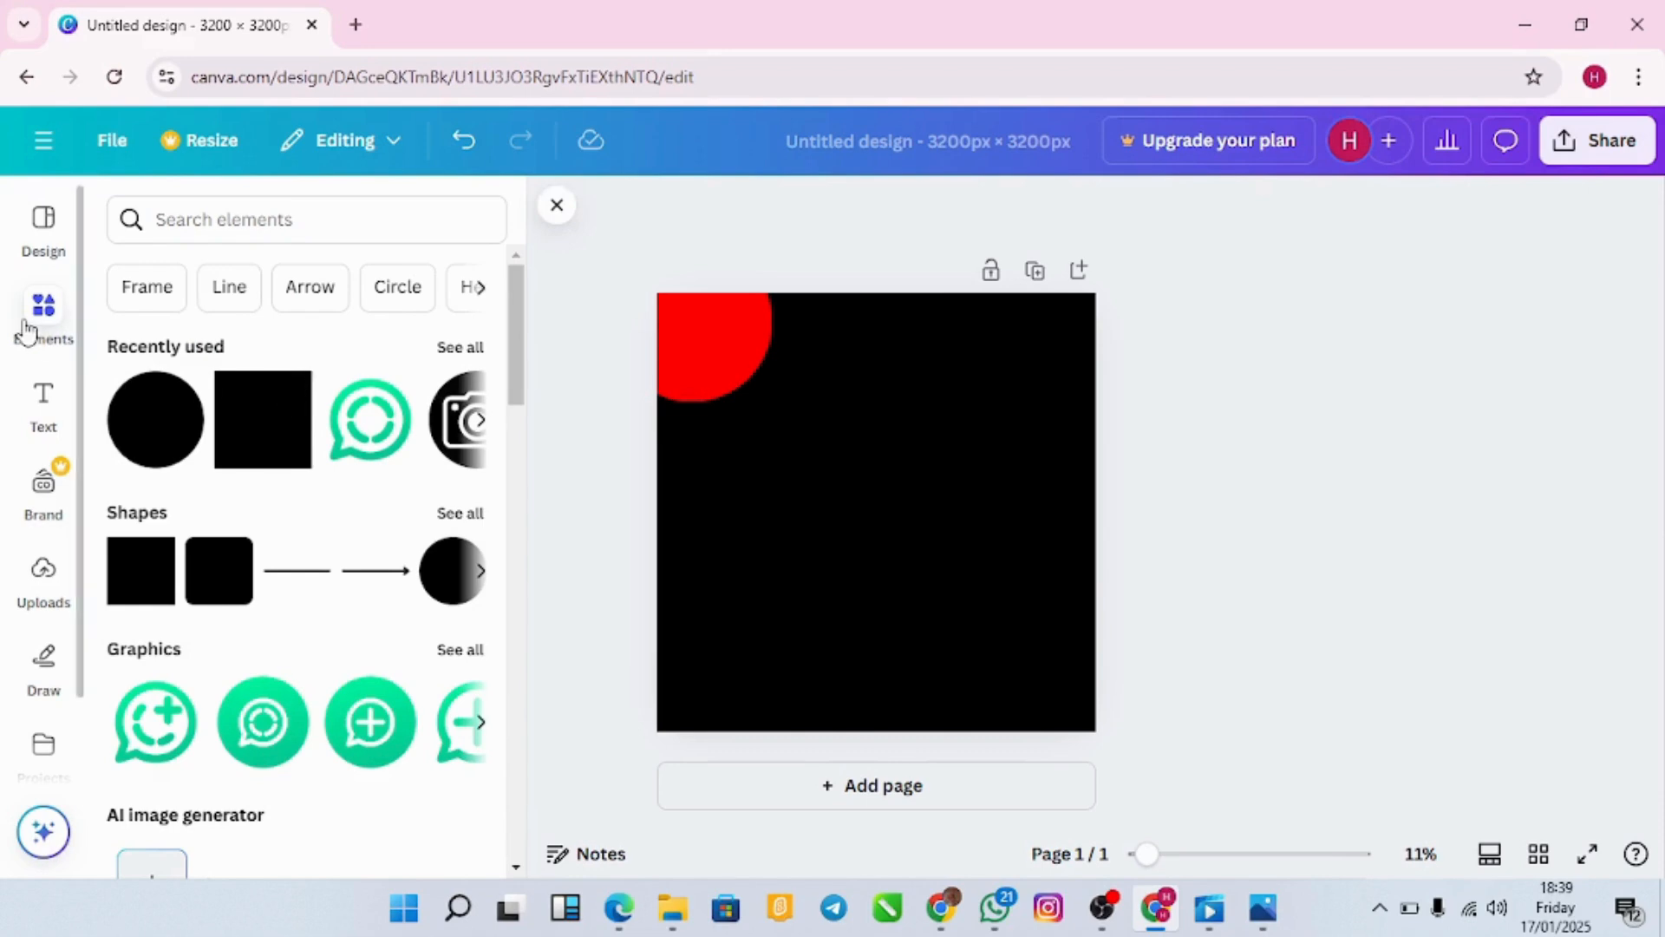
Step: Search Elements for 'Frame' and add the circle frame from the Frames results to the page
left_click(26, 328)
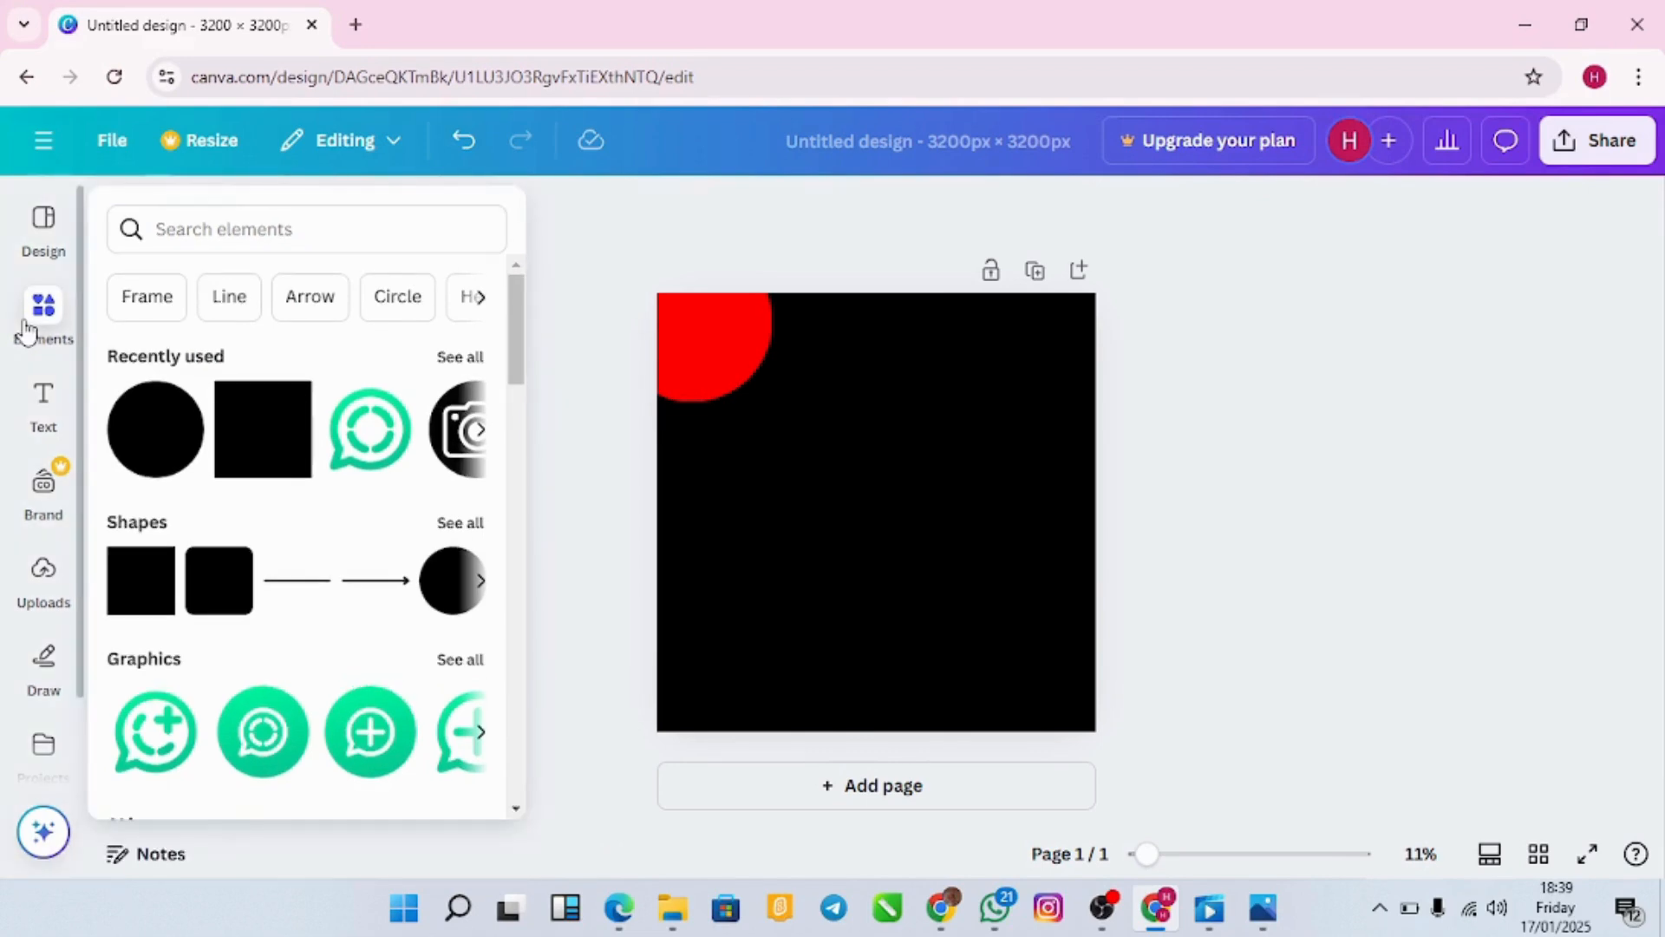
left_click(134, 295)
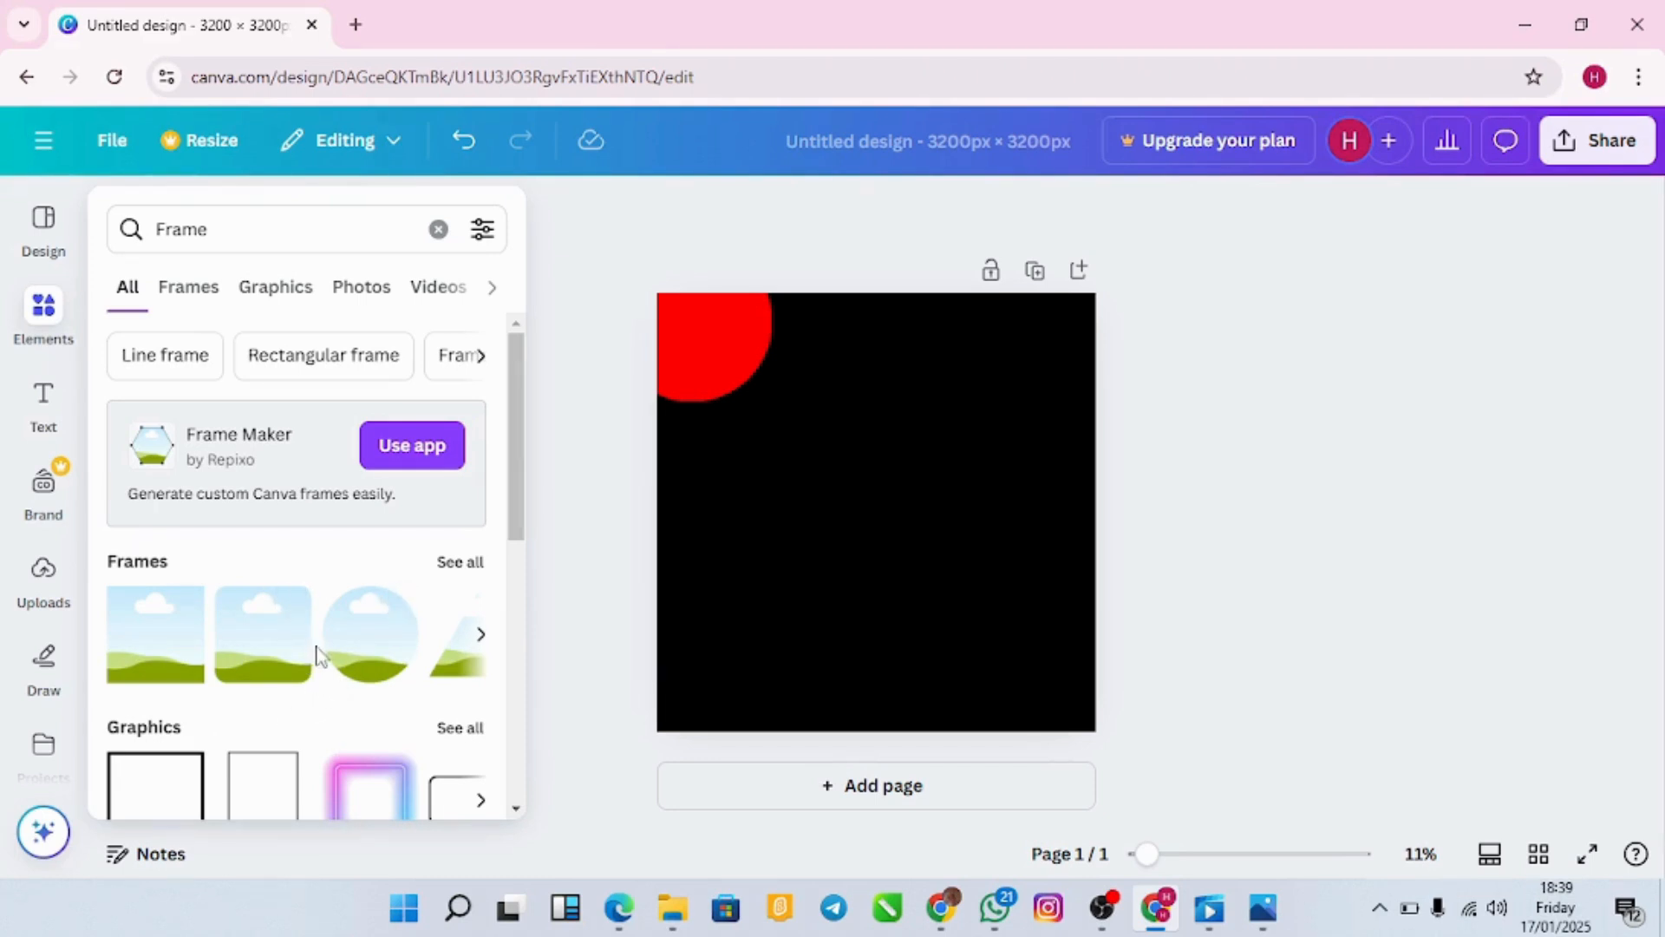
left_click(189, 288)
left_click(129, 316)
left_click(174, 297)
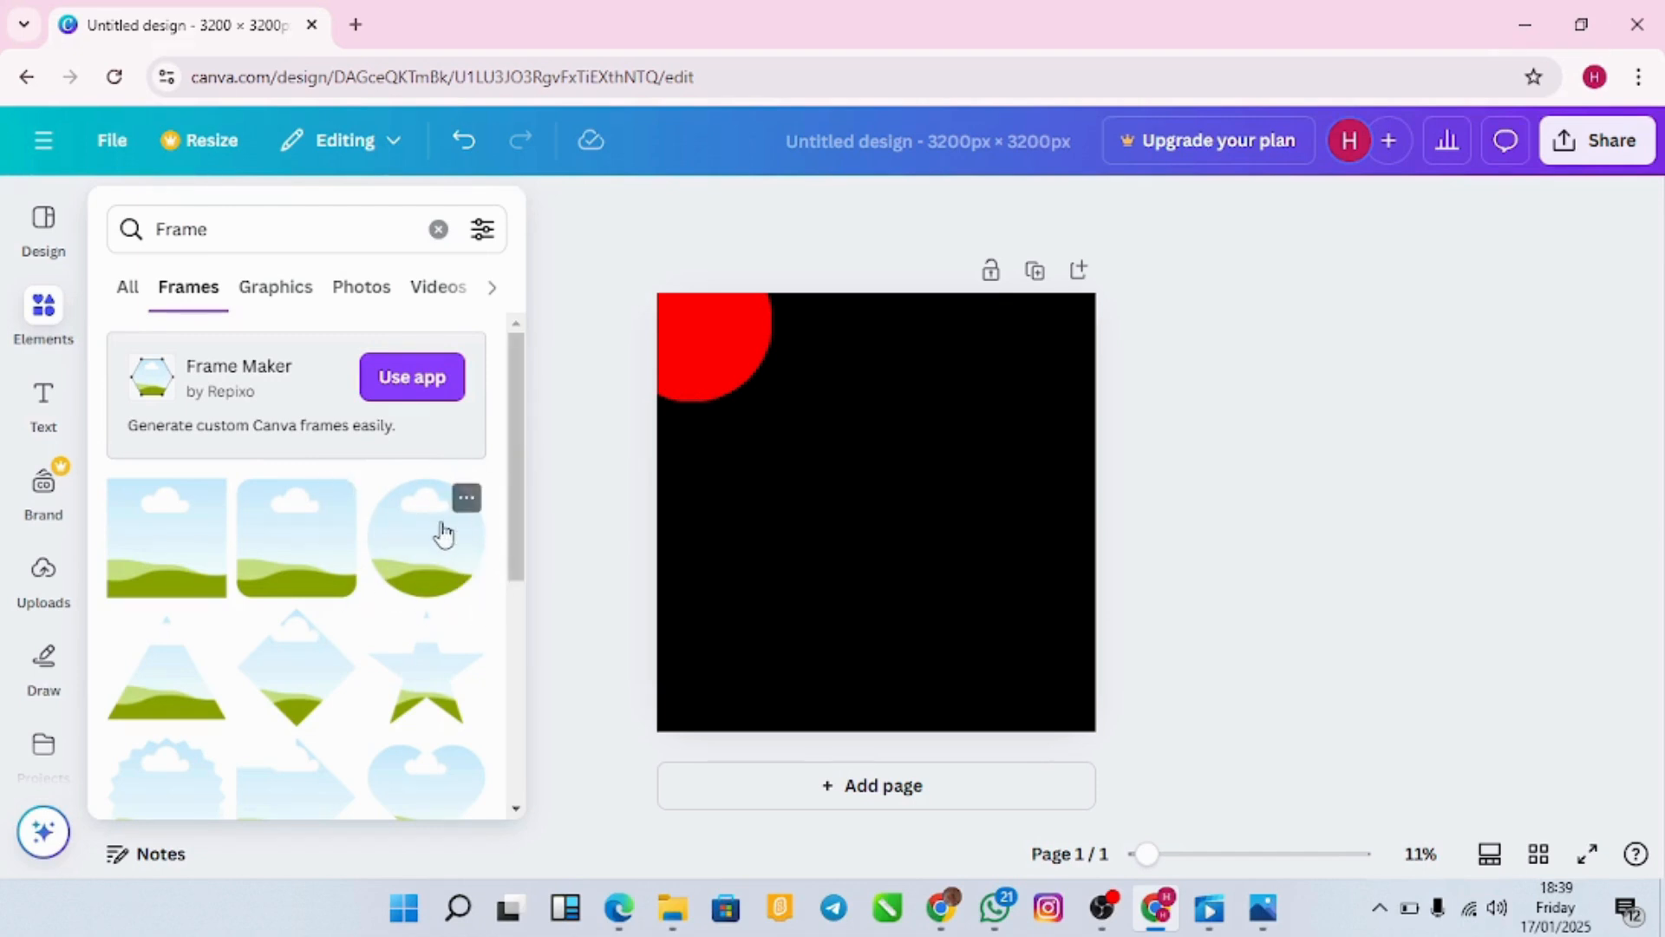
left_click(425, 553)
Step: Drag the circle frame into the page's top-right corner so it overhangs the top and right edges
left_click(810, 565)
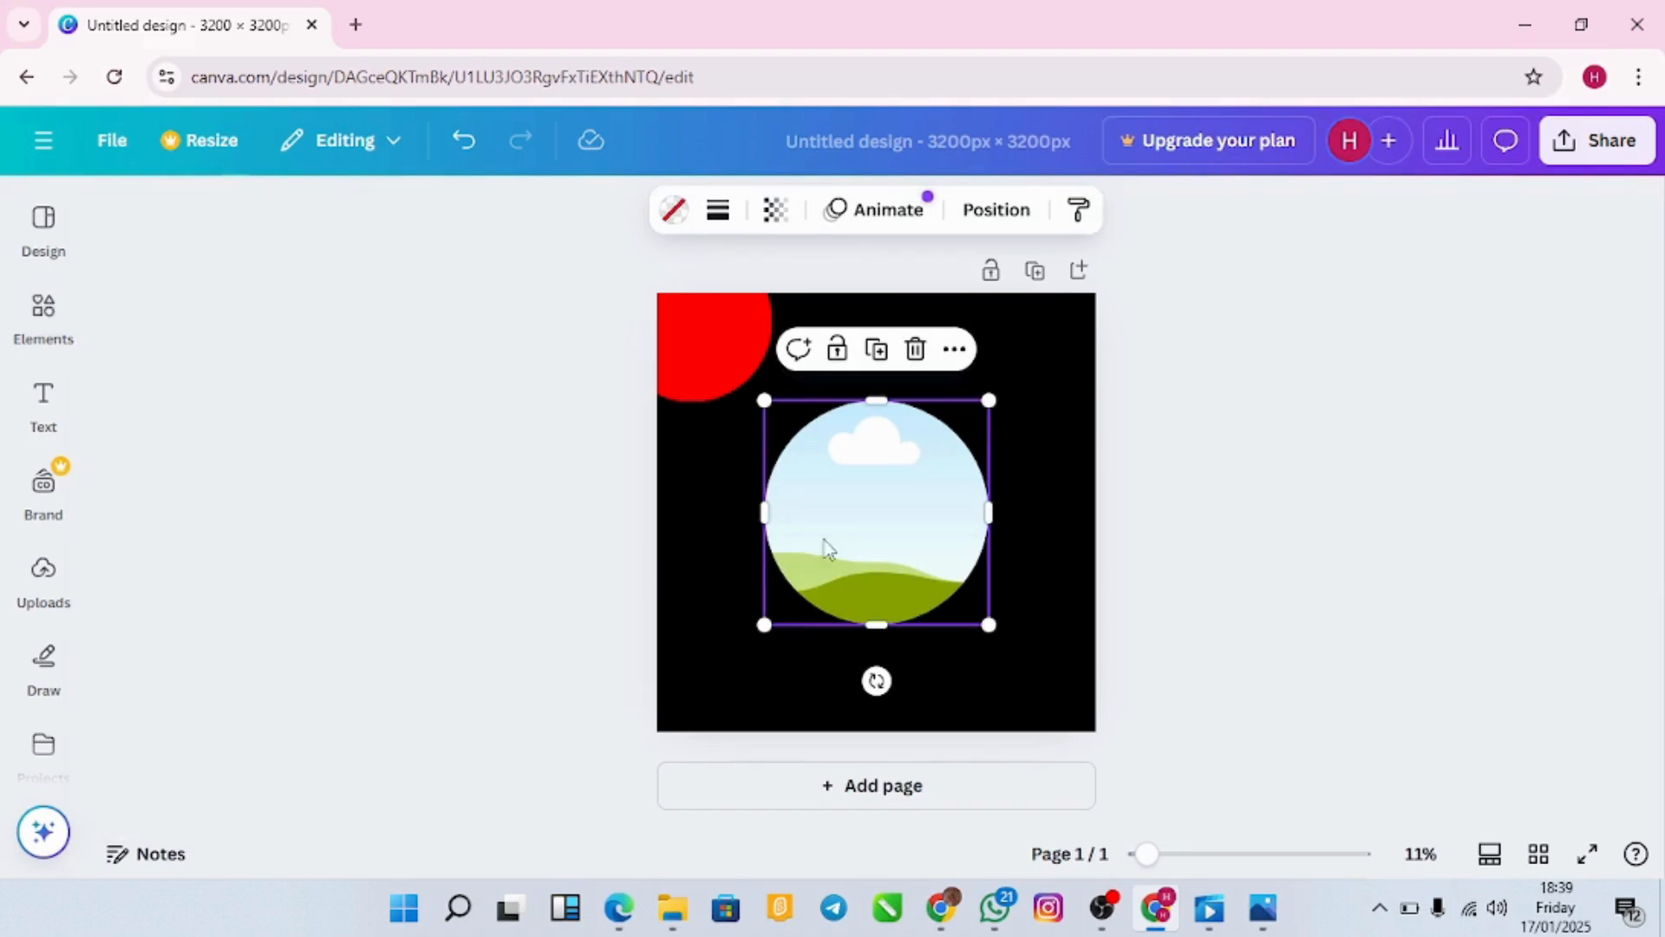
left_click_drag(856, 517, 1005, 356)
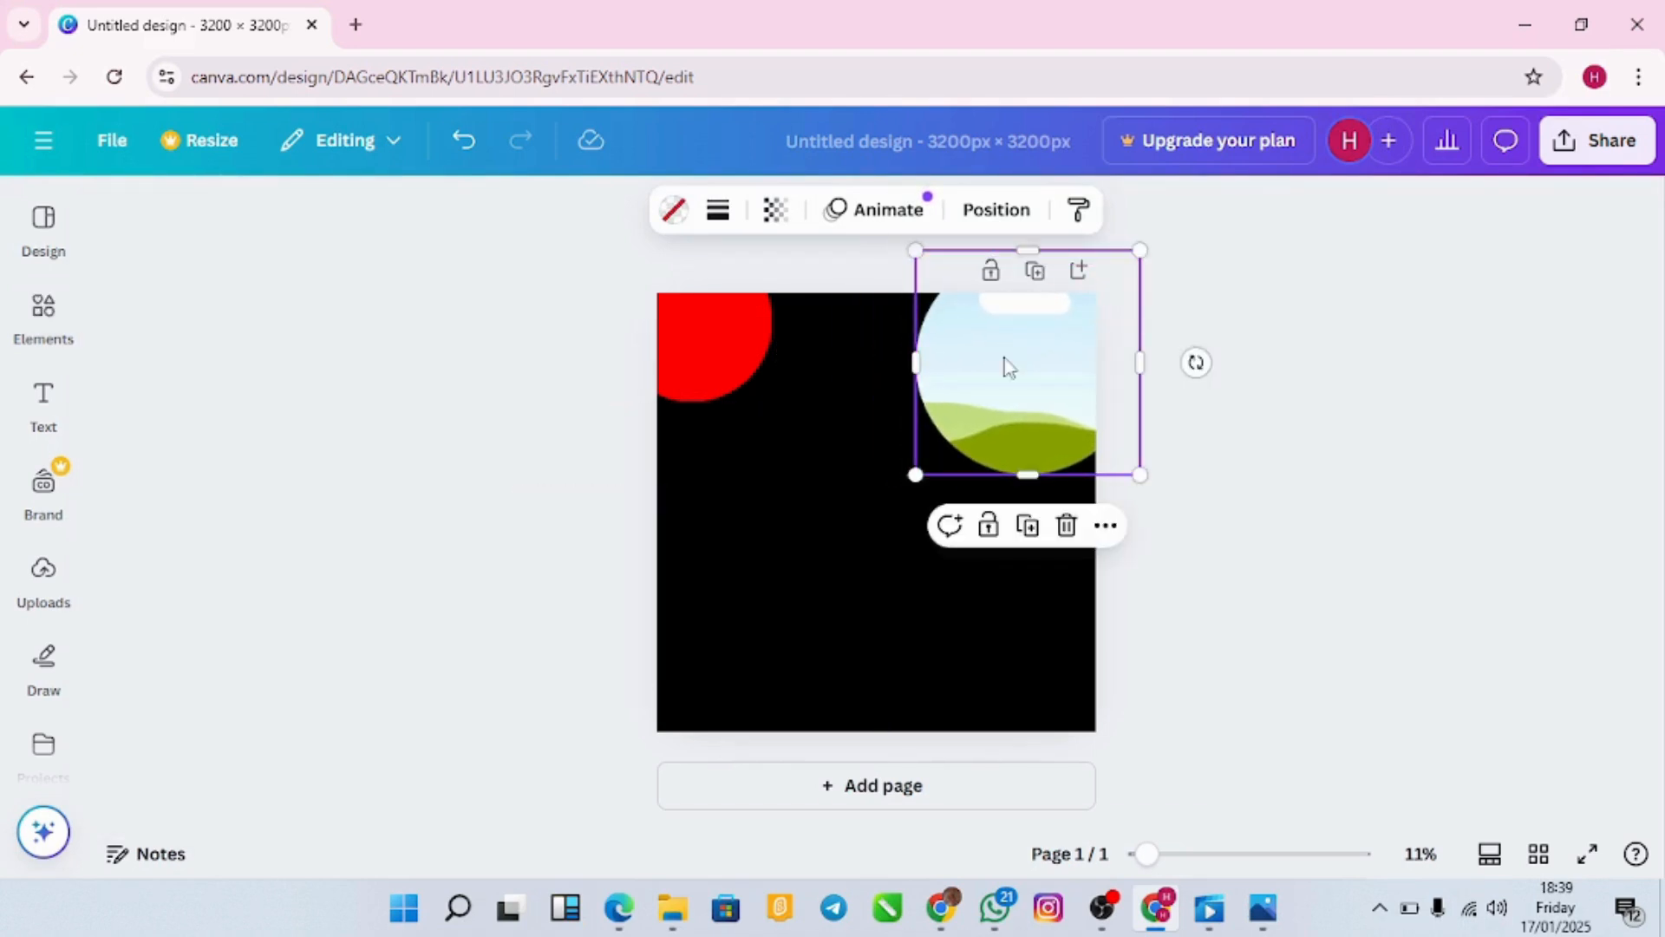
left_click(1232, 483)
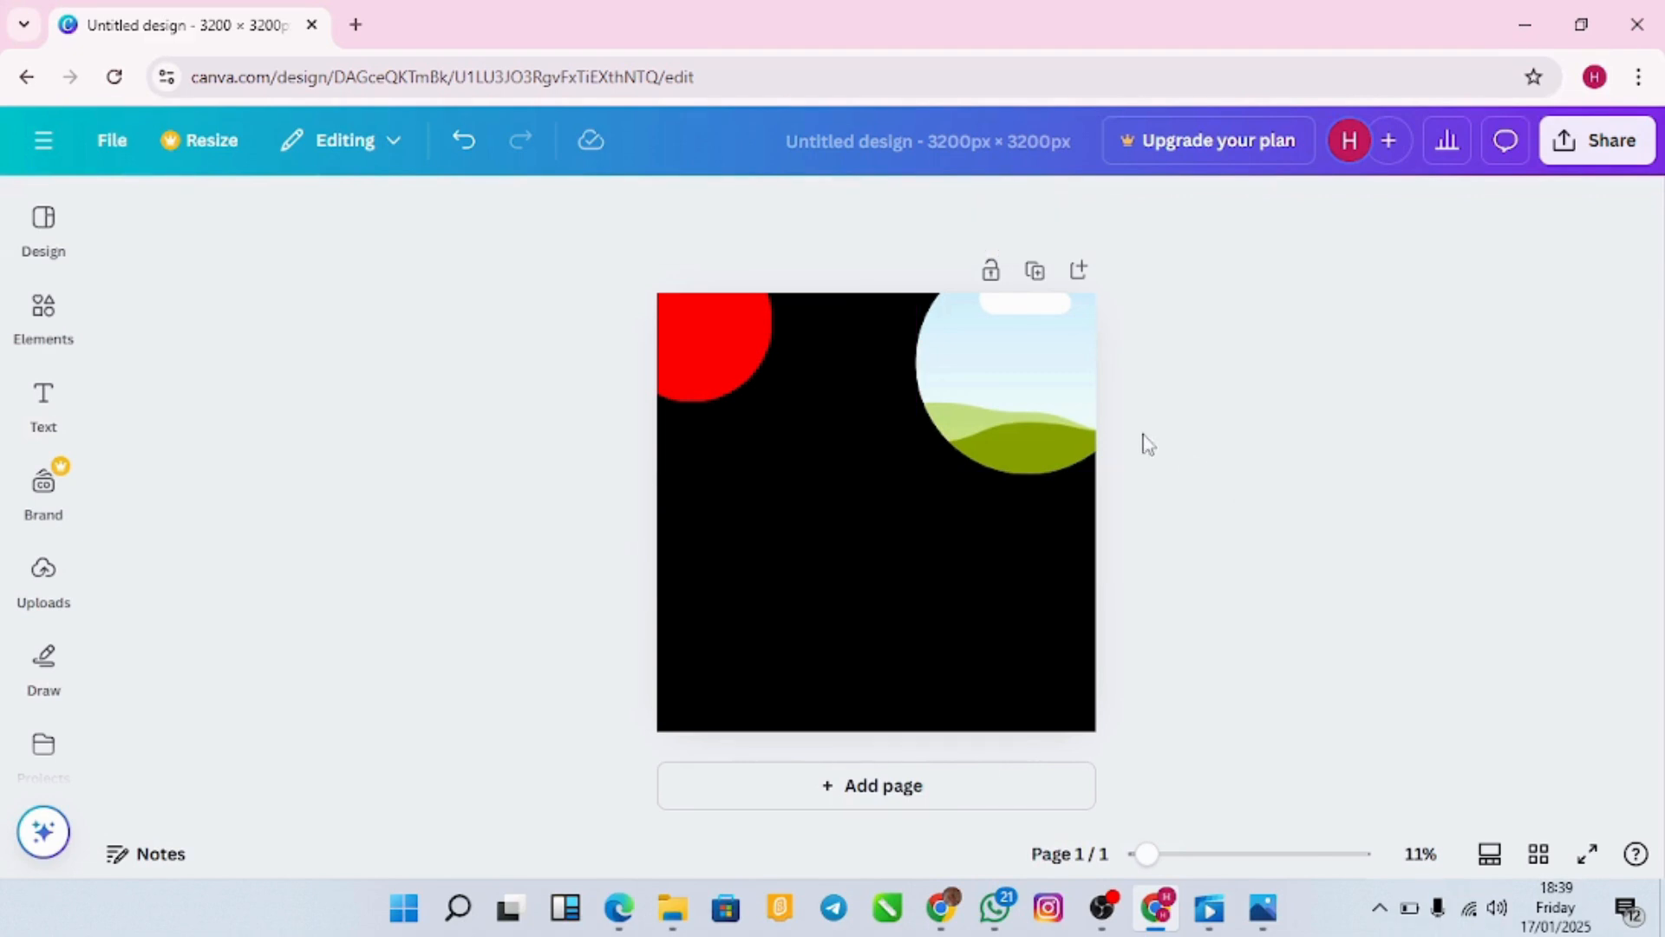
left_click(1044, 389)
mouse_move(1043, 389)
left_mouse_down()
mouse_move(1049, 361)
mouse_move(1037, 382)
left_mouse_up()
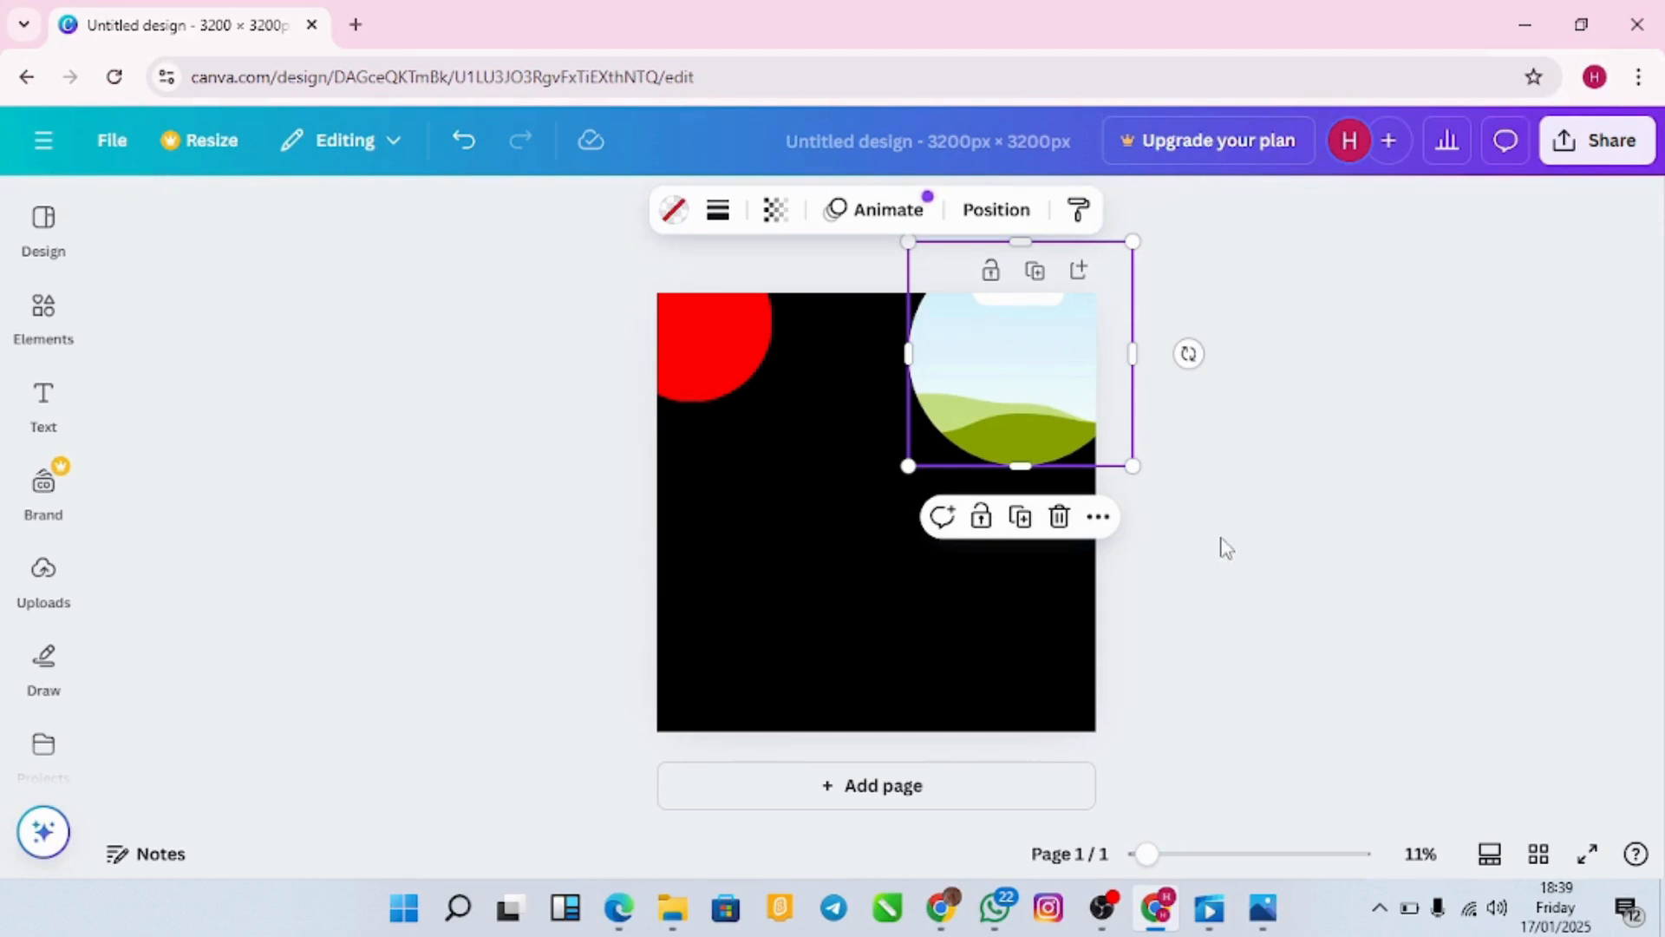
left_click(1223, 547)
left_click(1026, 409)
left_click(1240, 489)
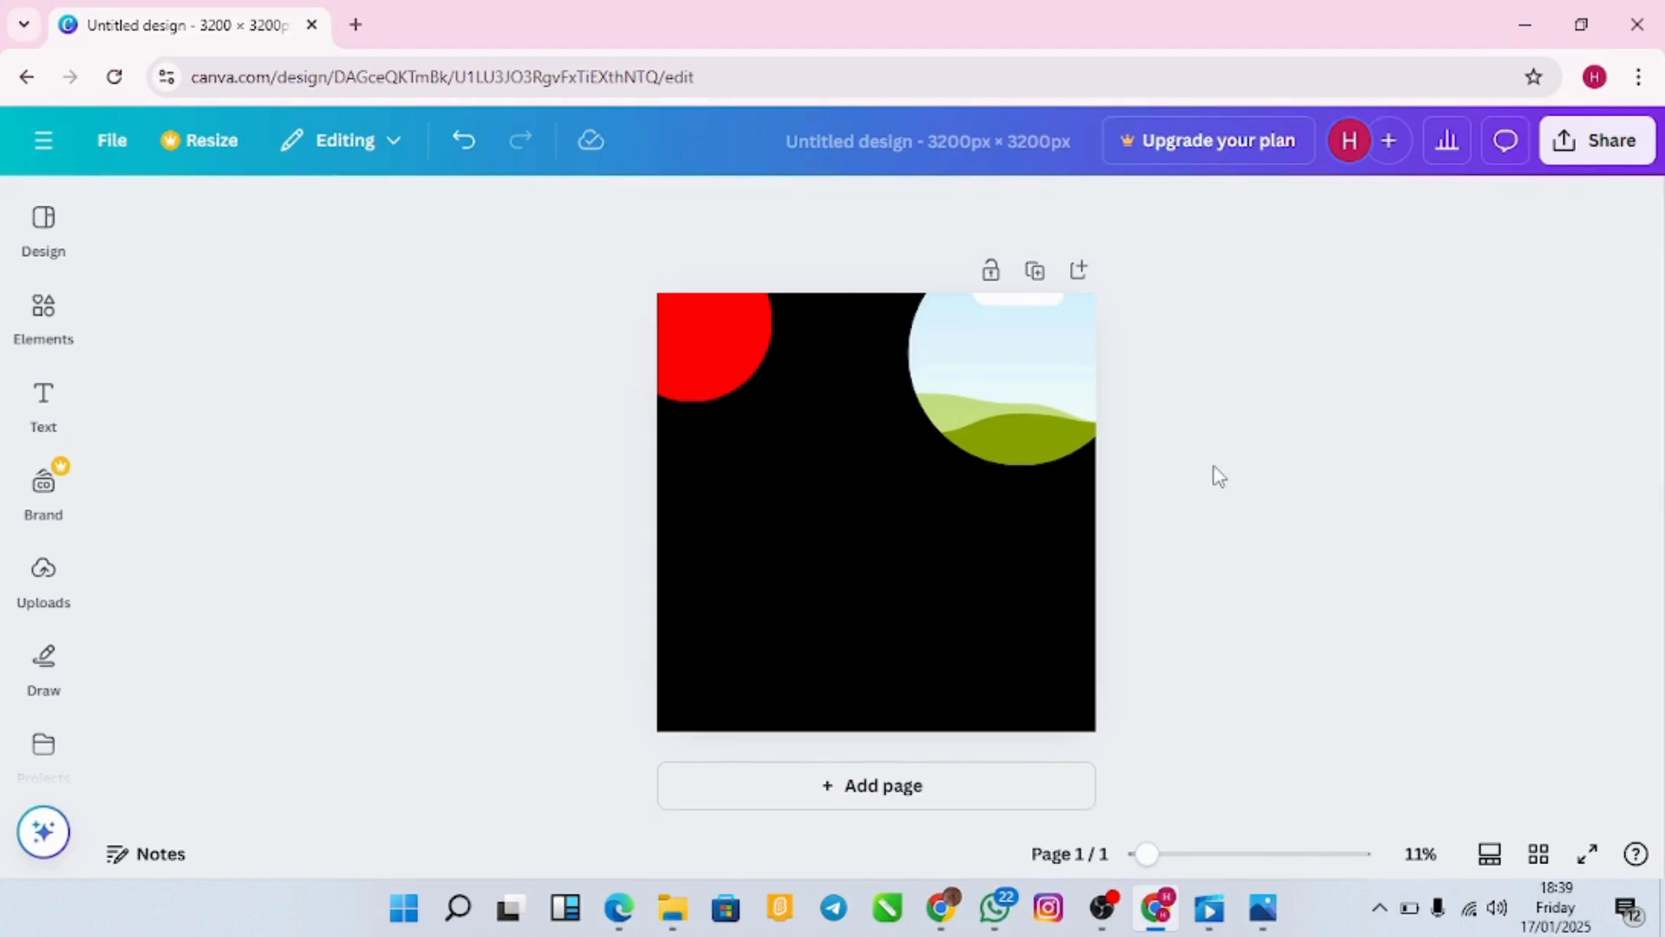
left_click(1017, 433)
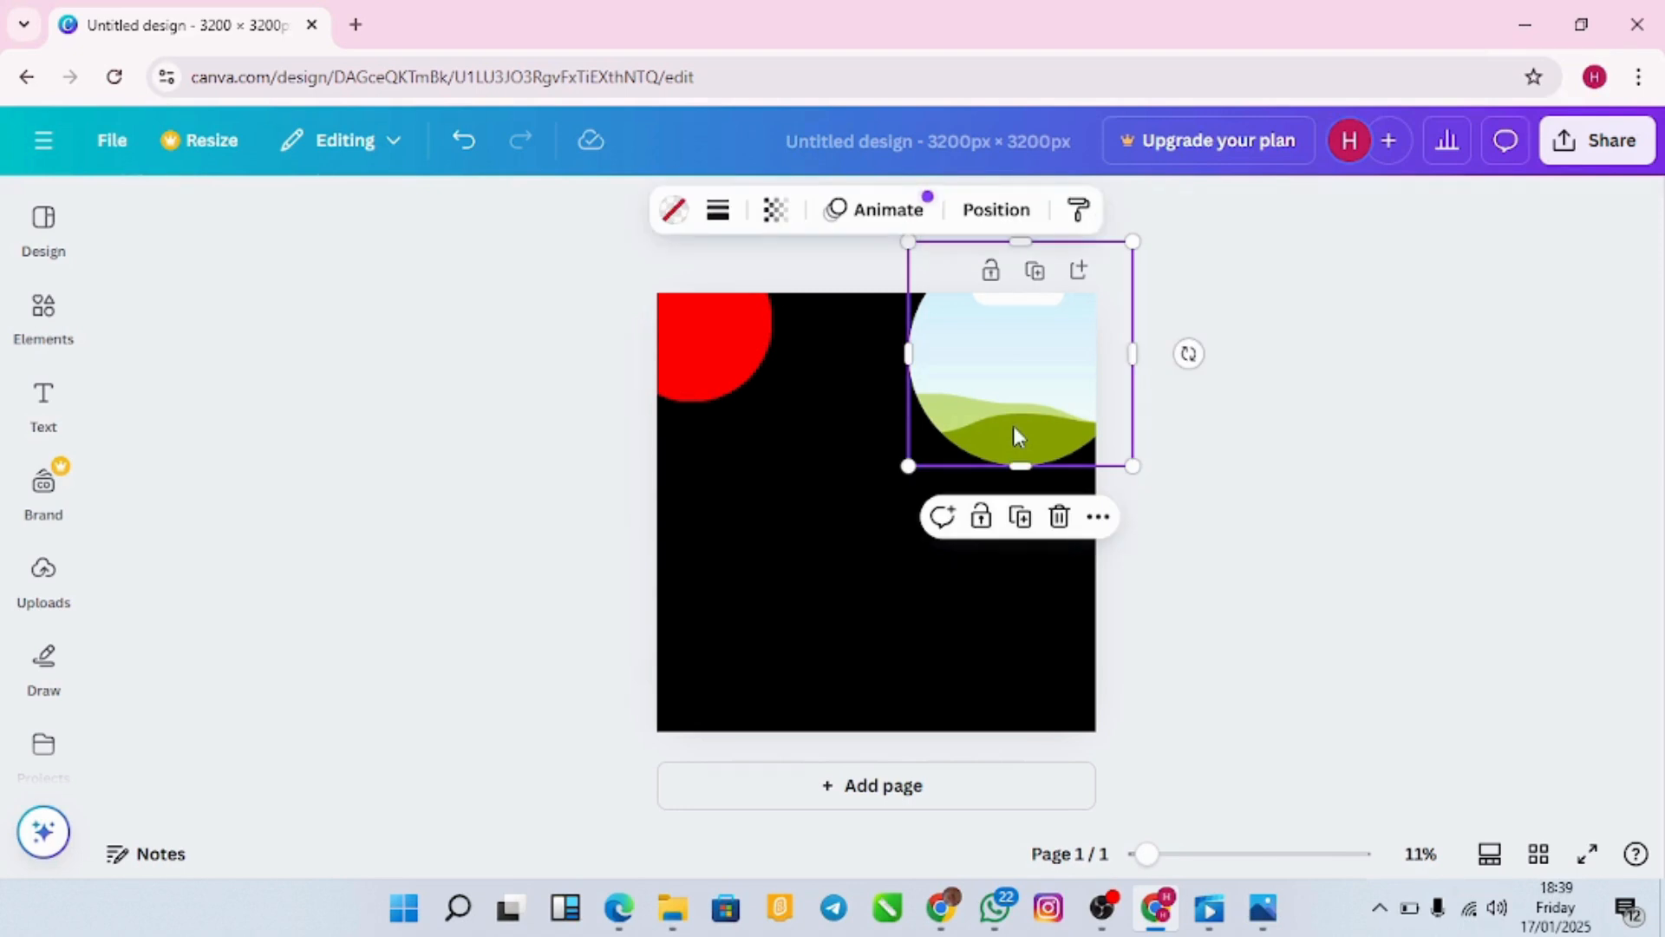
left_click(1194, 486)
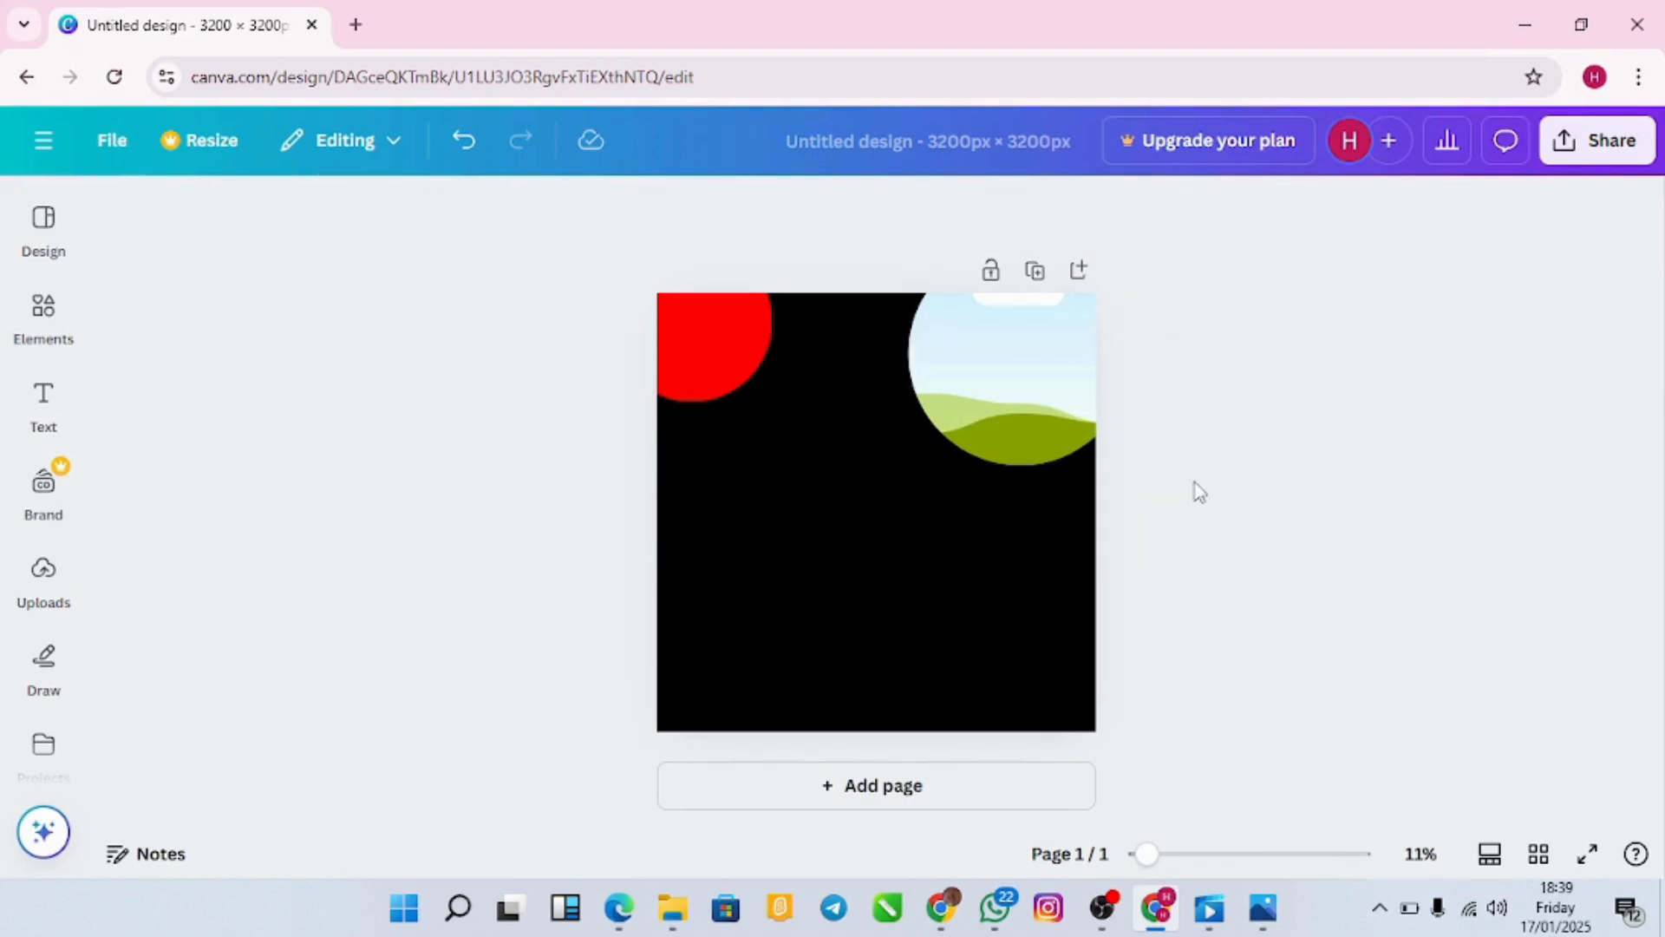
left_click(985, 410)
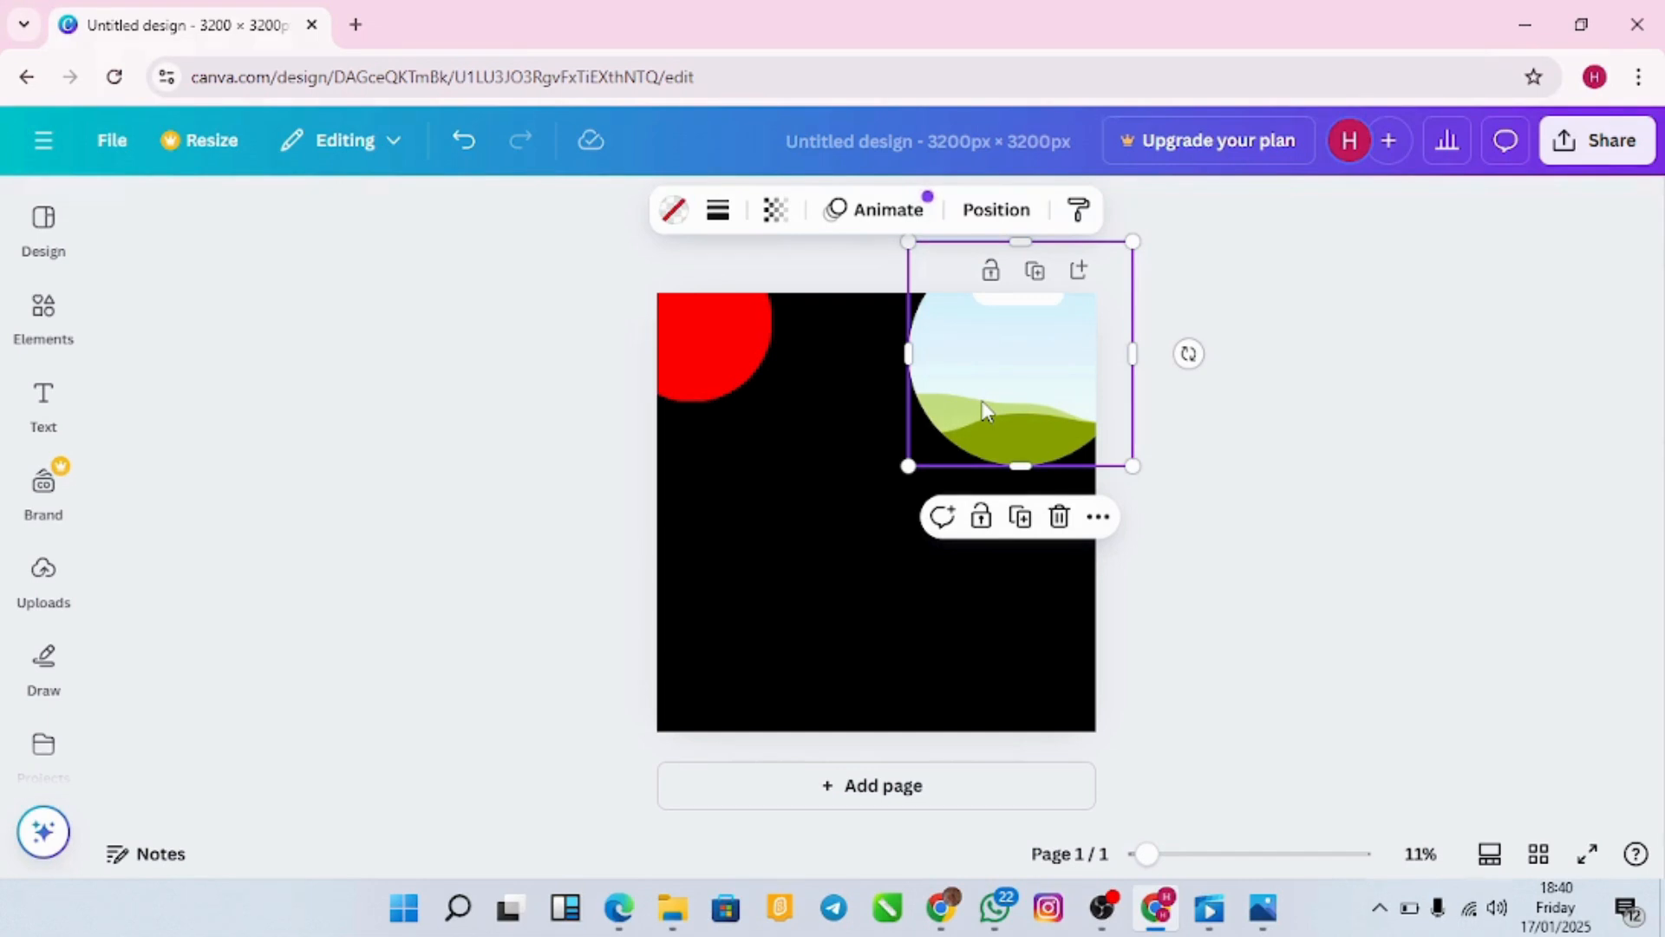
left_click(1185, 531)
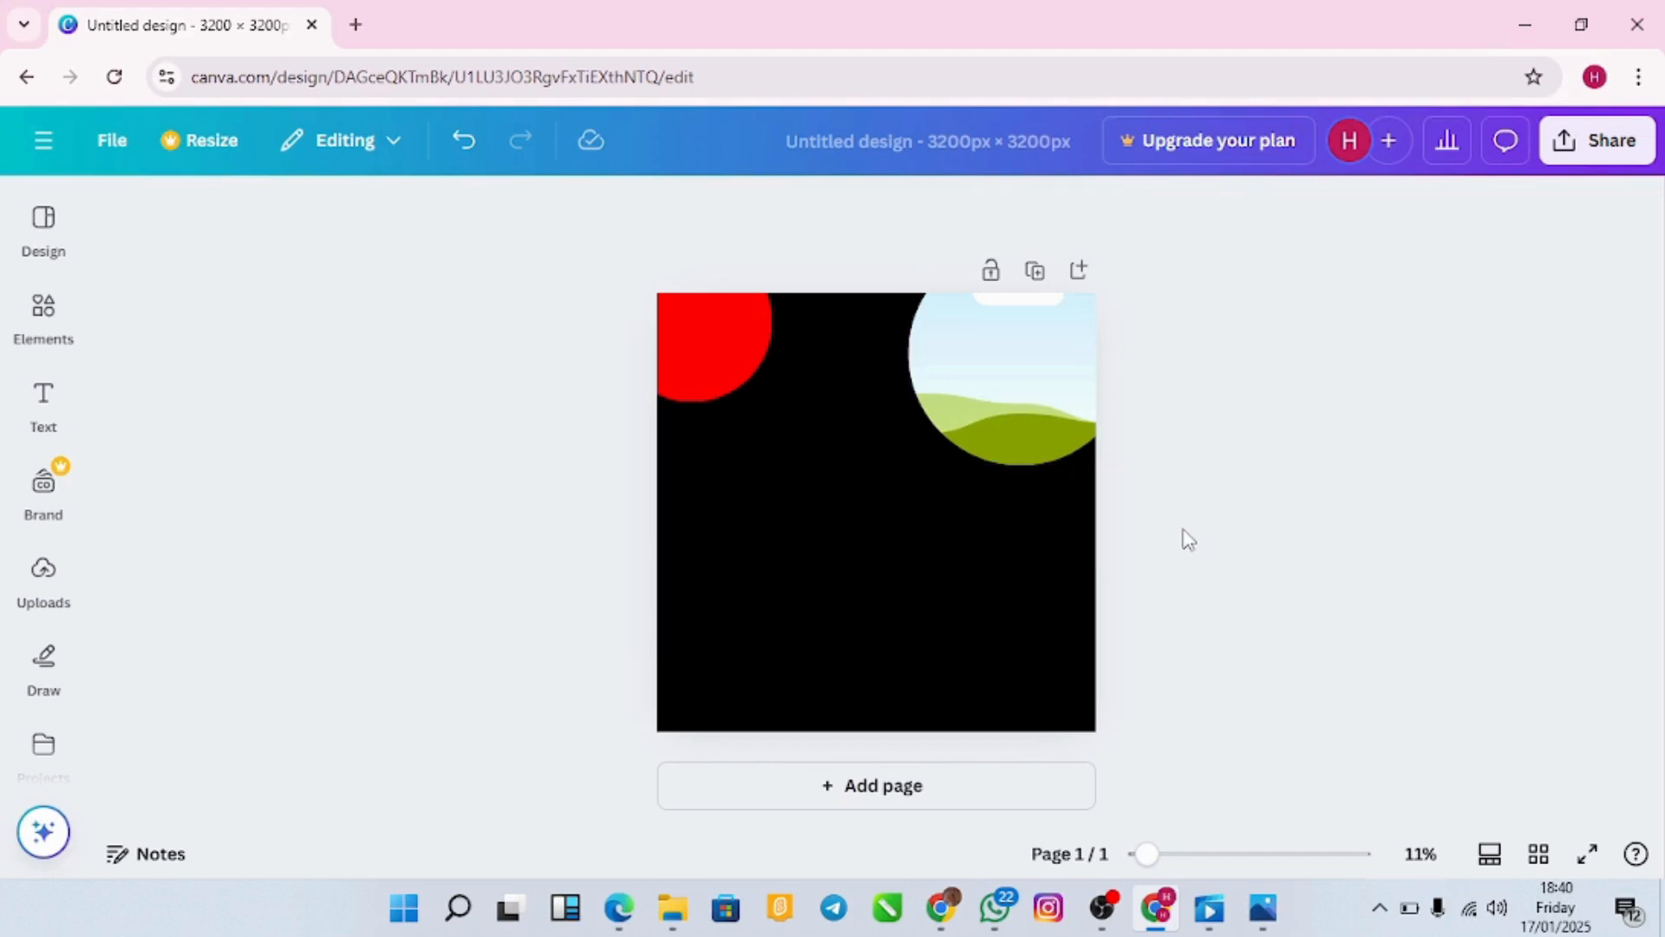
left_click(985, 397)
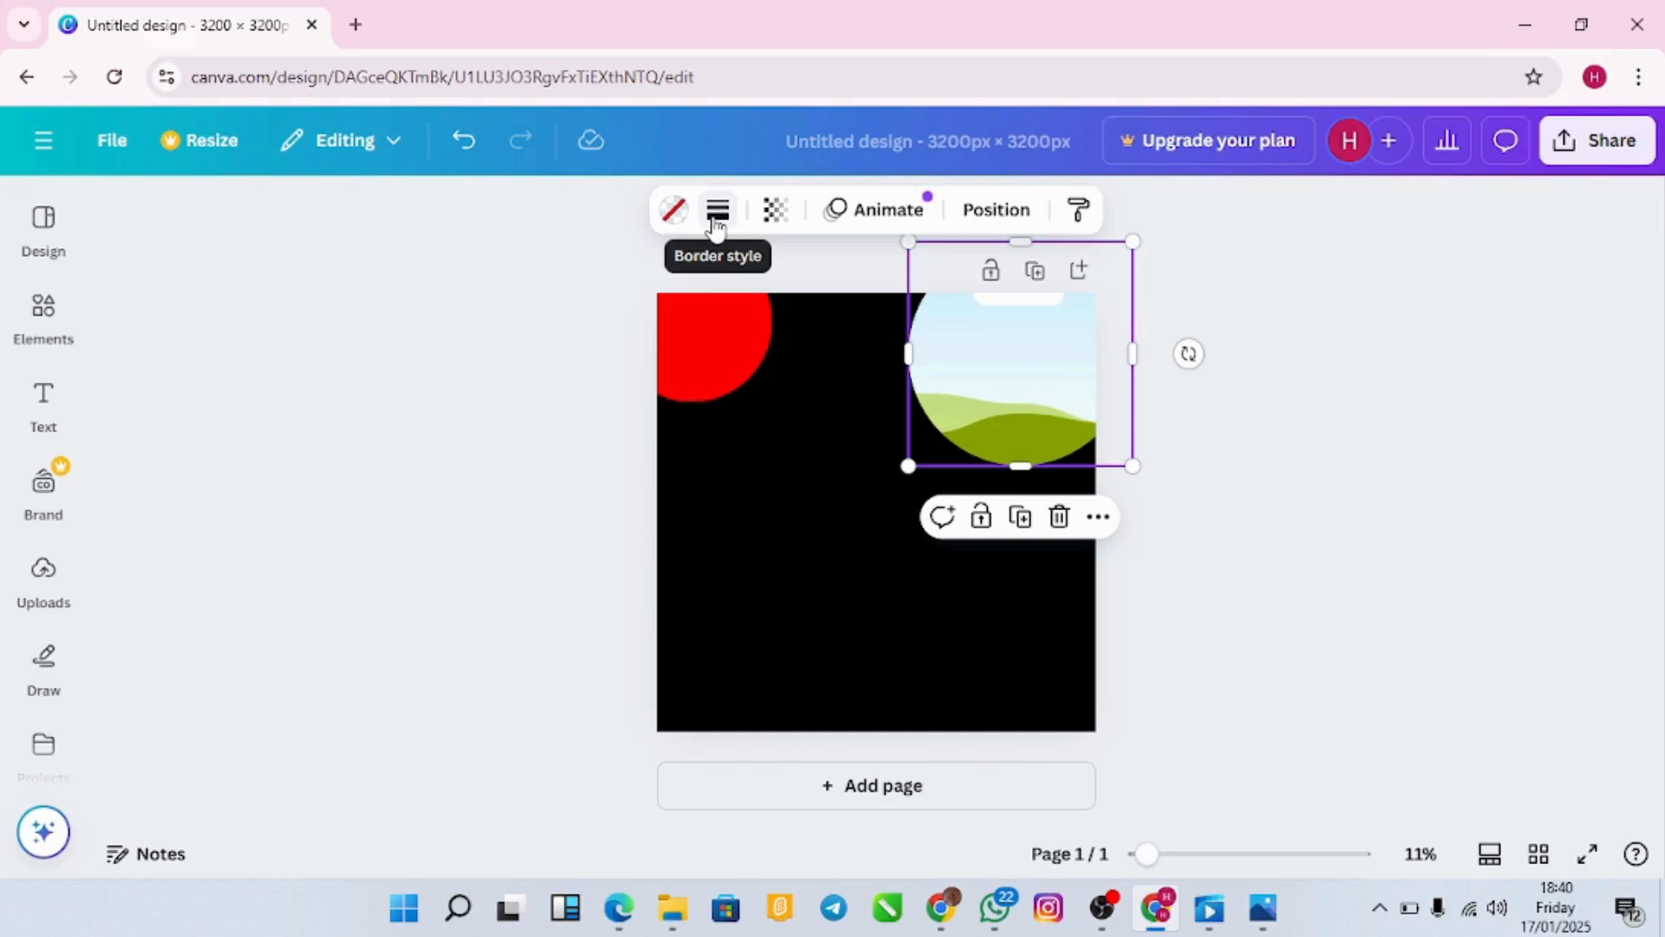
Step: Give the circle frame a solid border of weight 7
left_click(717, 211)
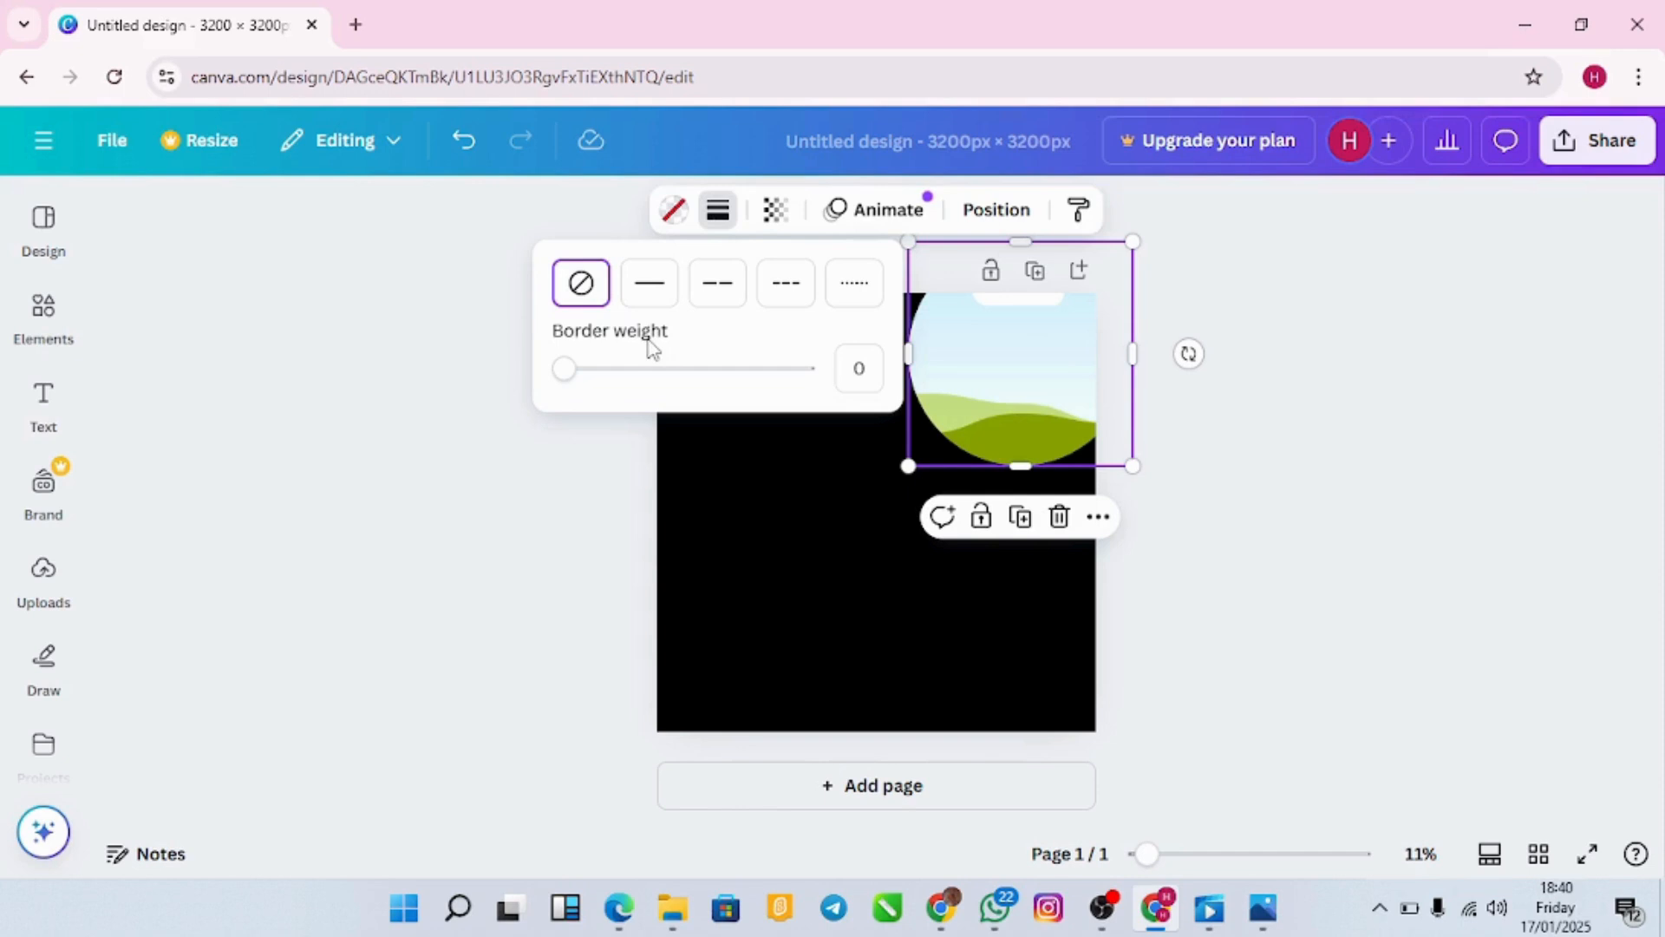
mouse_move(568, 370)
left_mouse_down()
mouse_move(597, 373)
mouse_move(581, 372)
left_mouse_up()
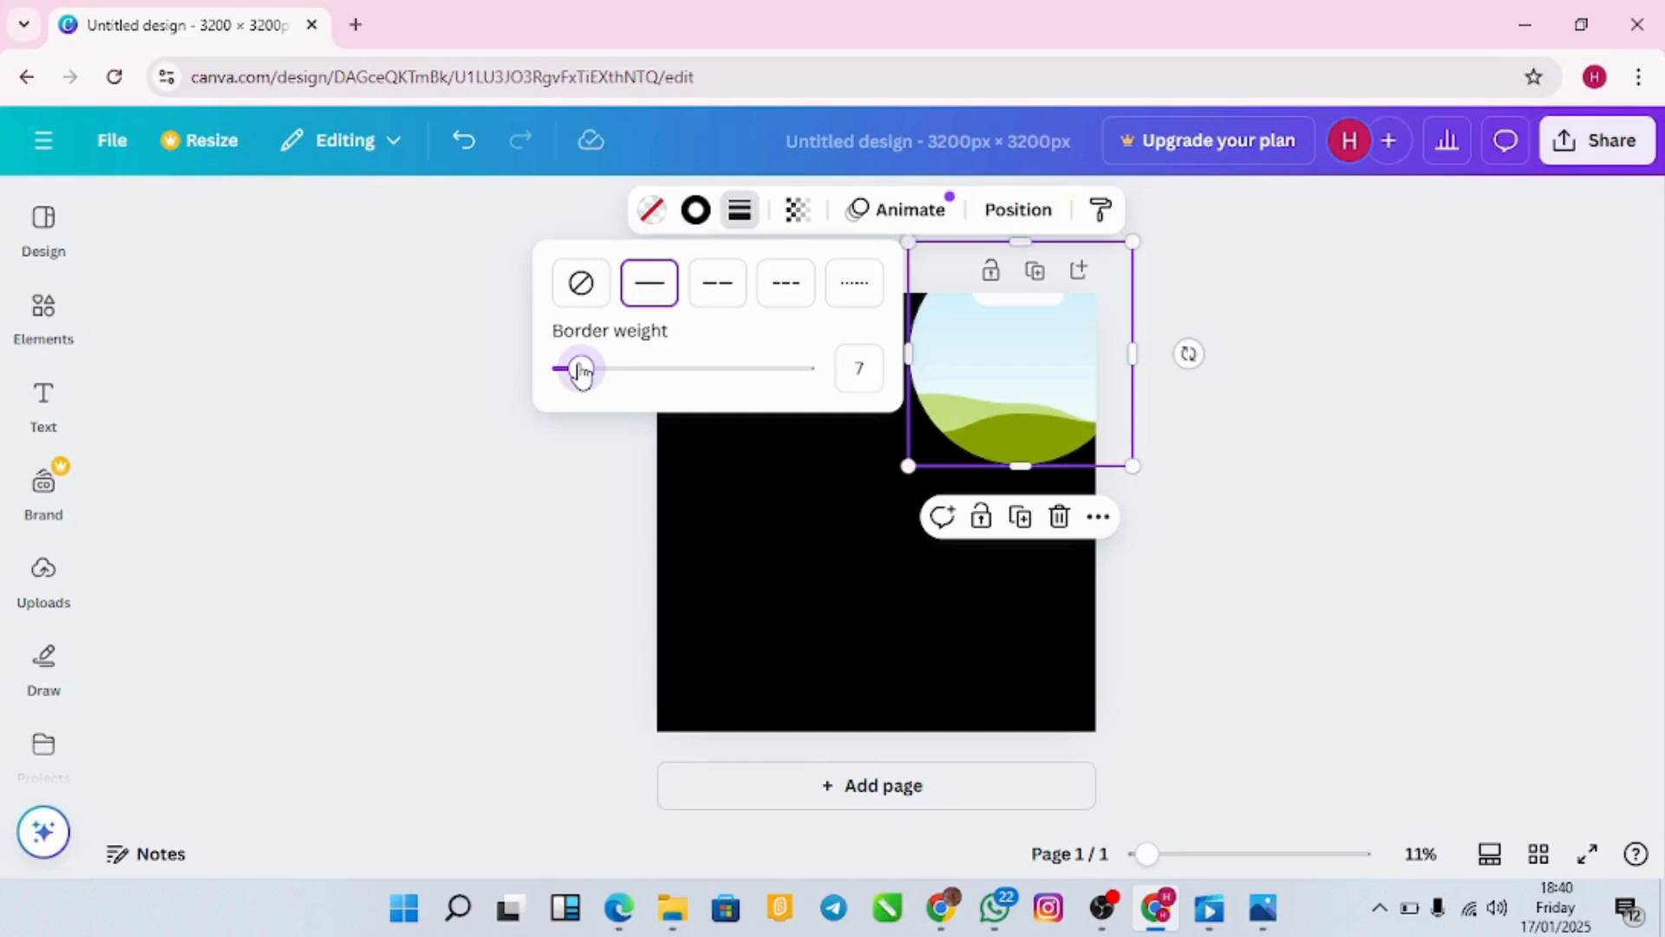
left_click(720, 464)
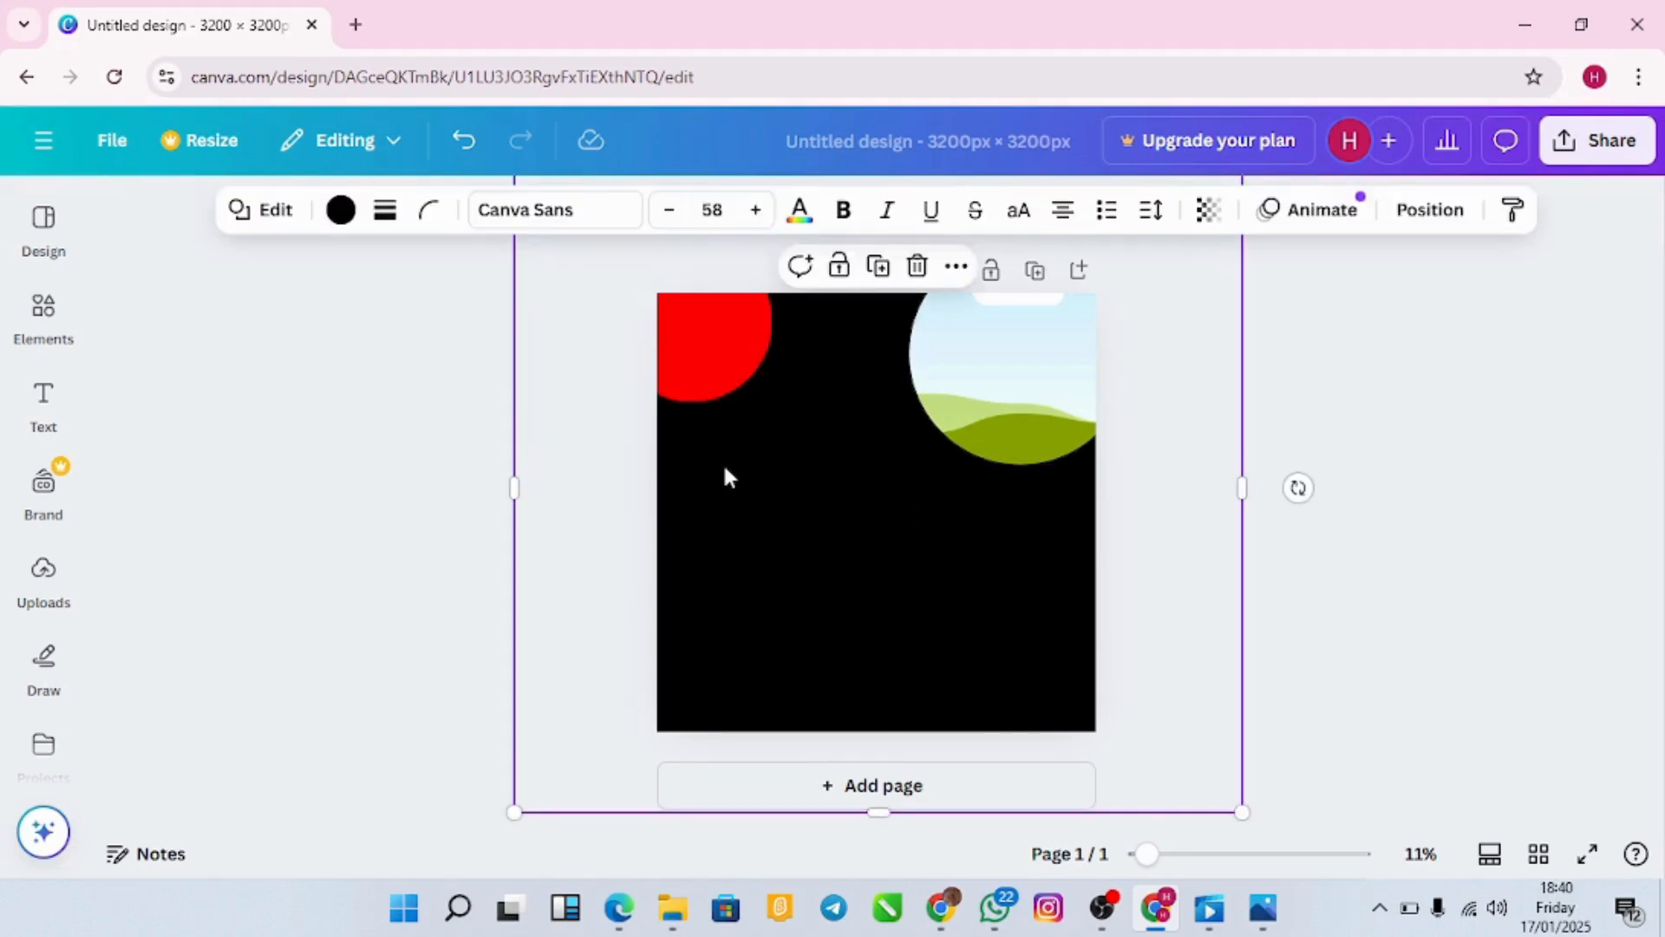
Step: Set the frame's border colour to red #FF0000
left_click(979, 413)
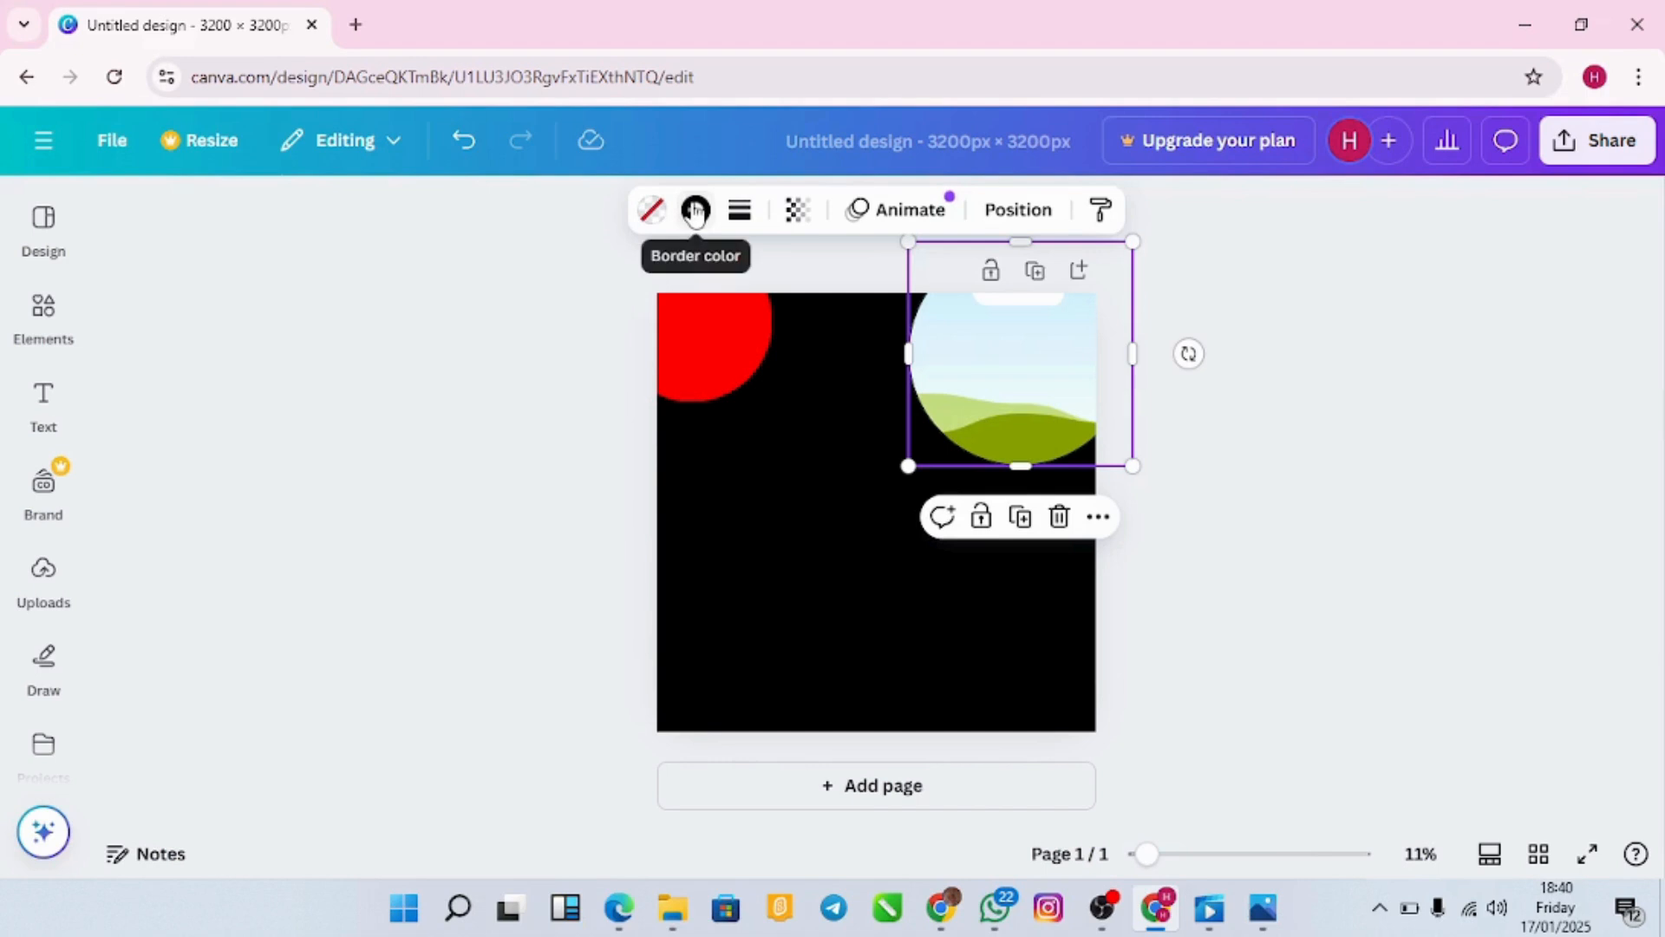
left_click(694, 210)
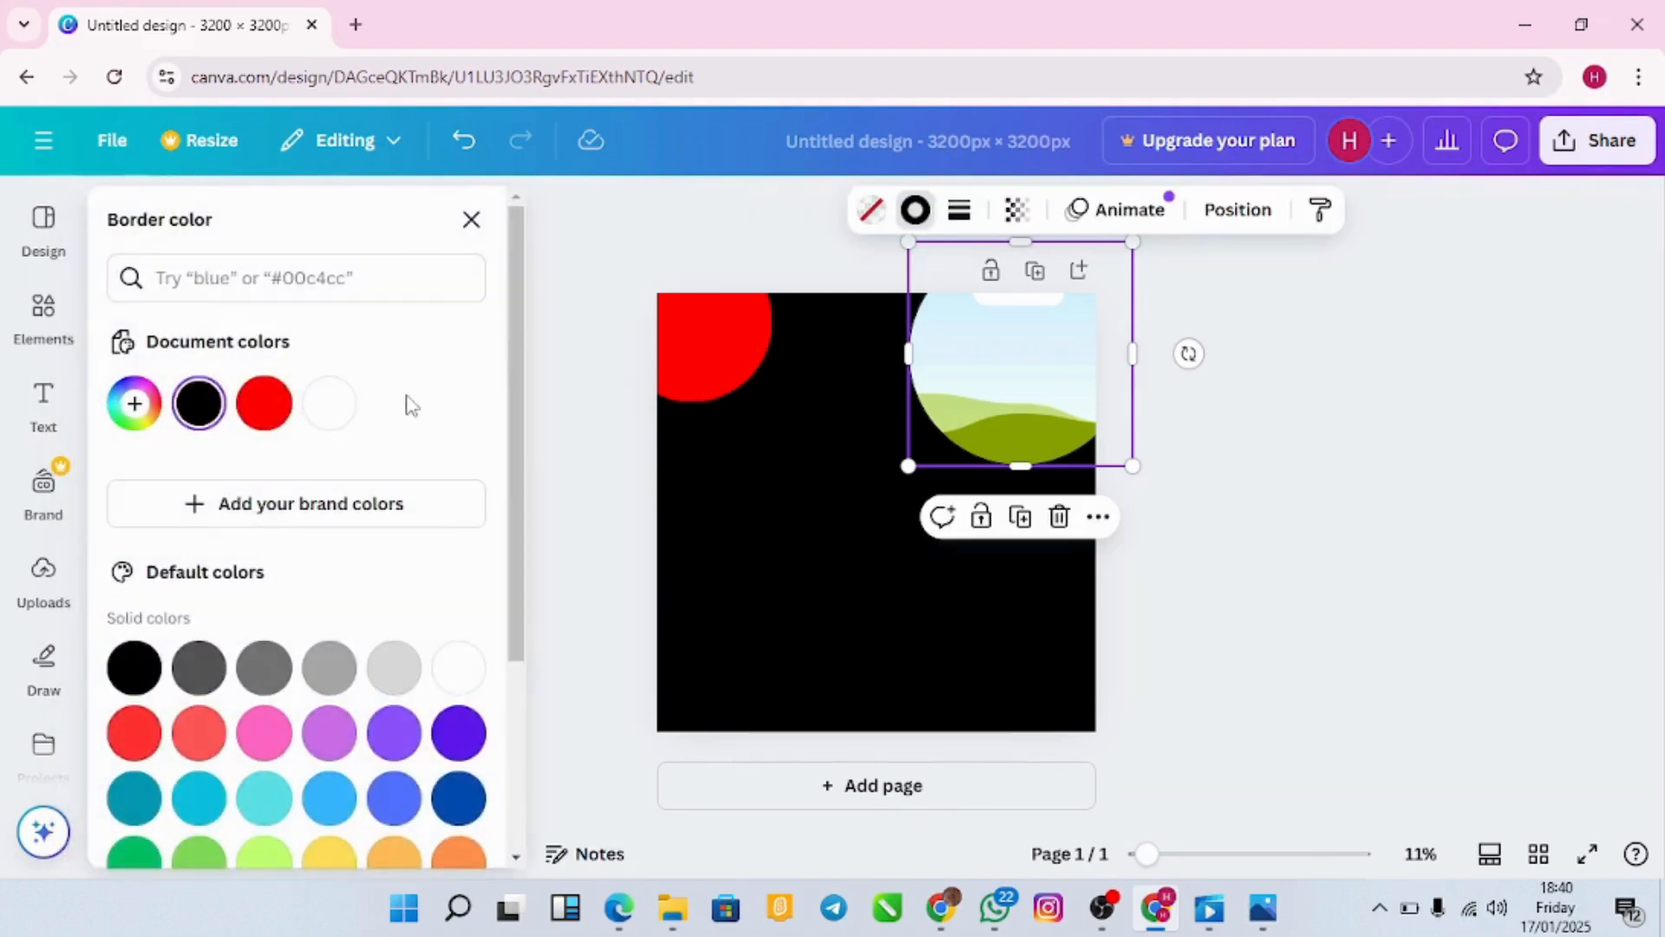
left_click(262, 405)
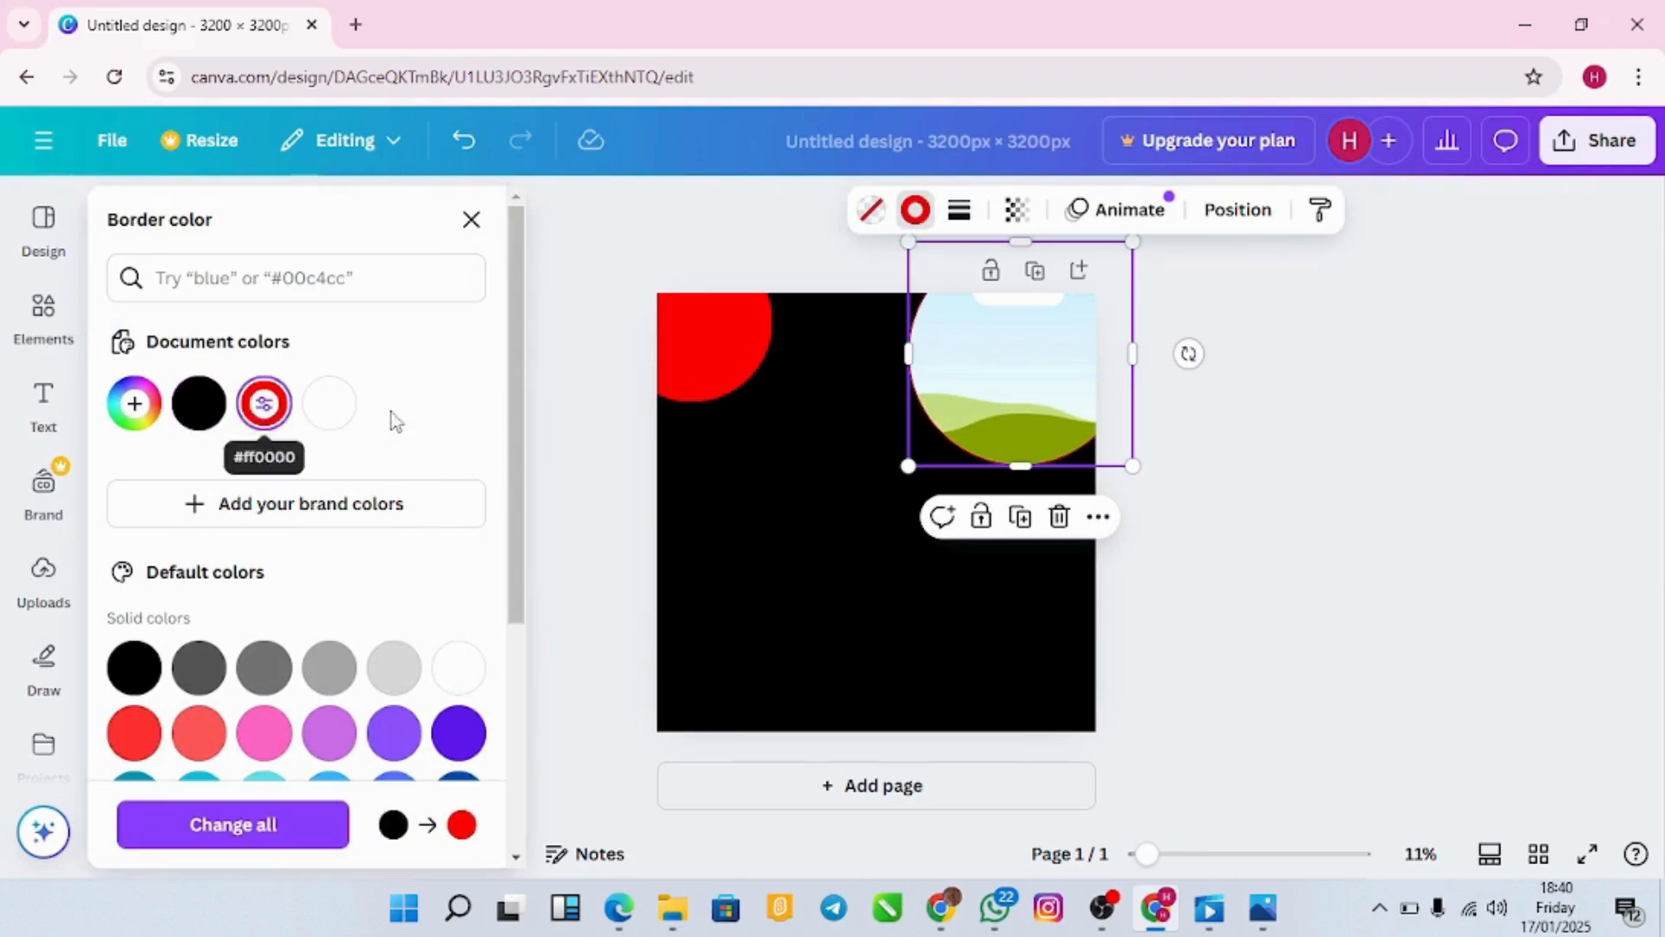
left_click(746, 446)
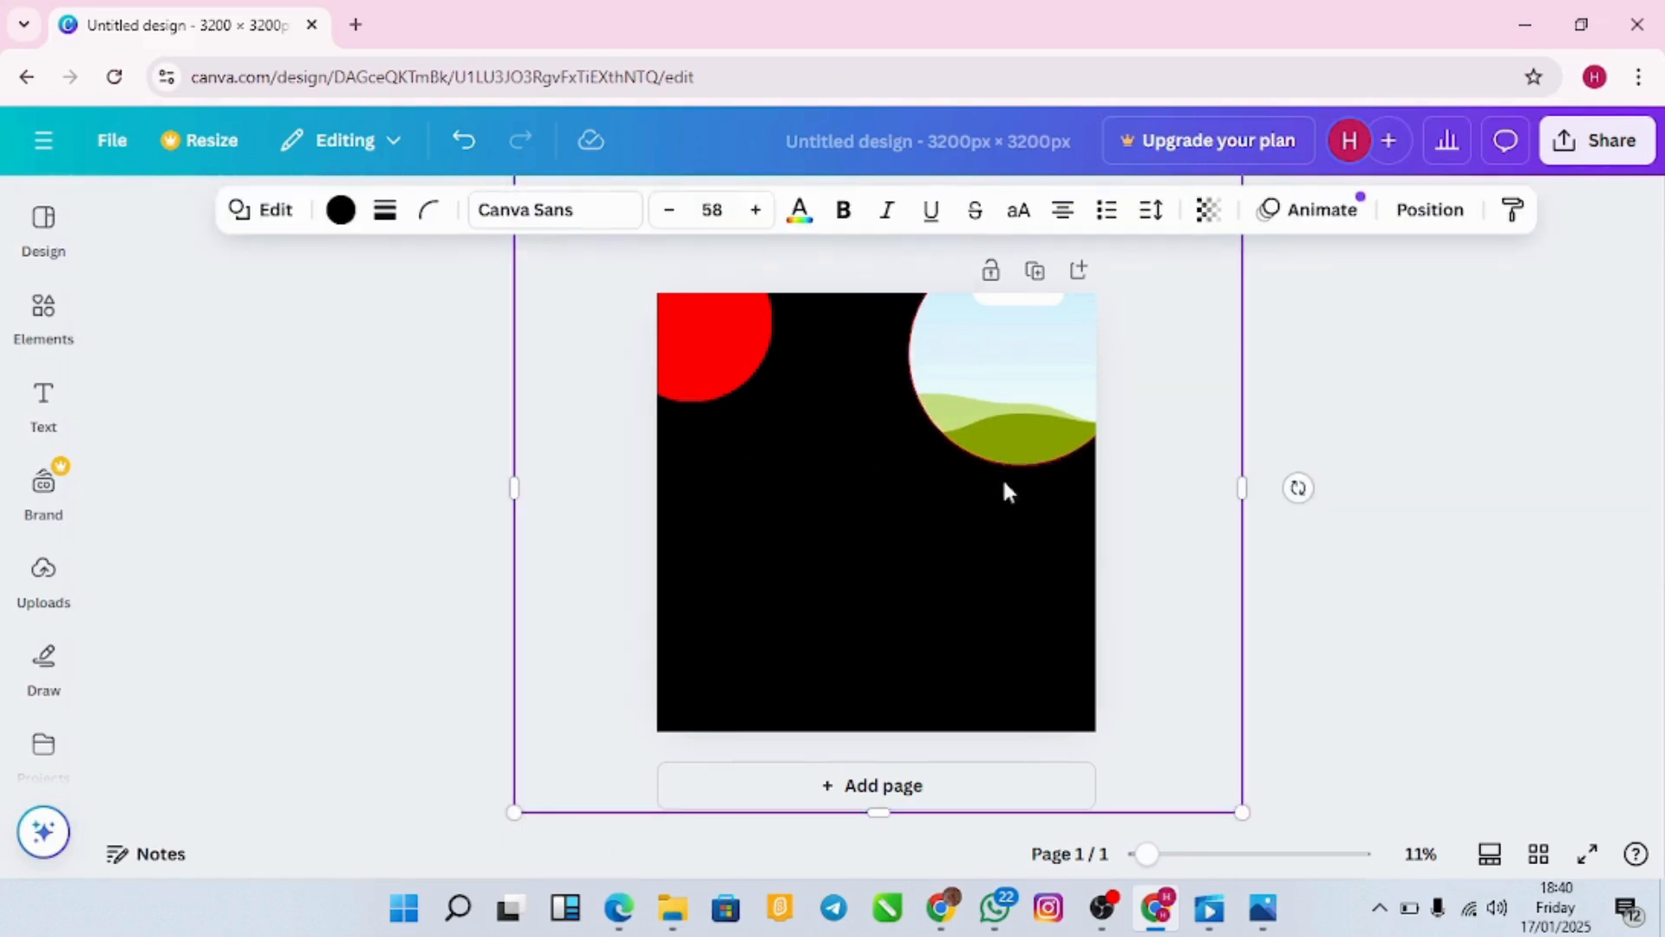
left_click(1301, 565)
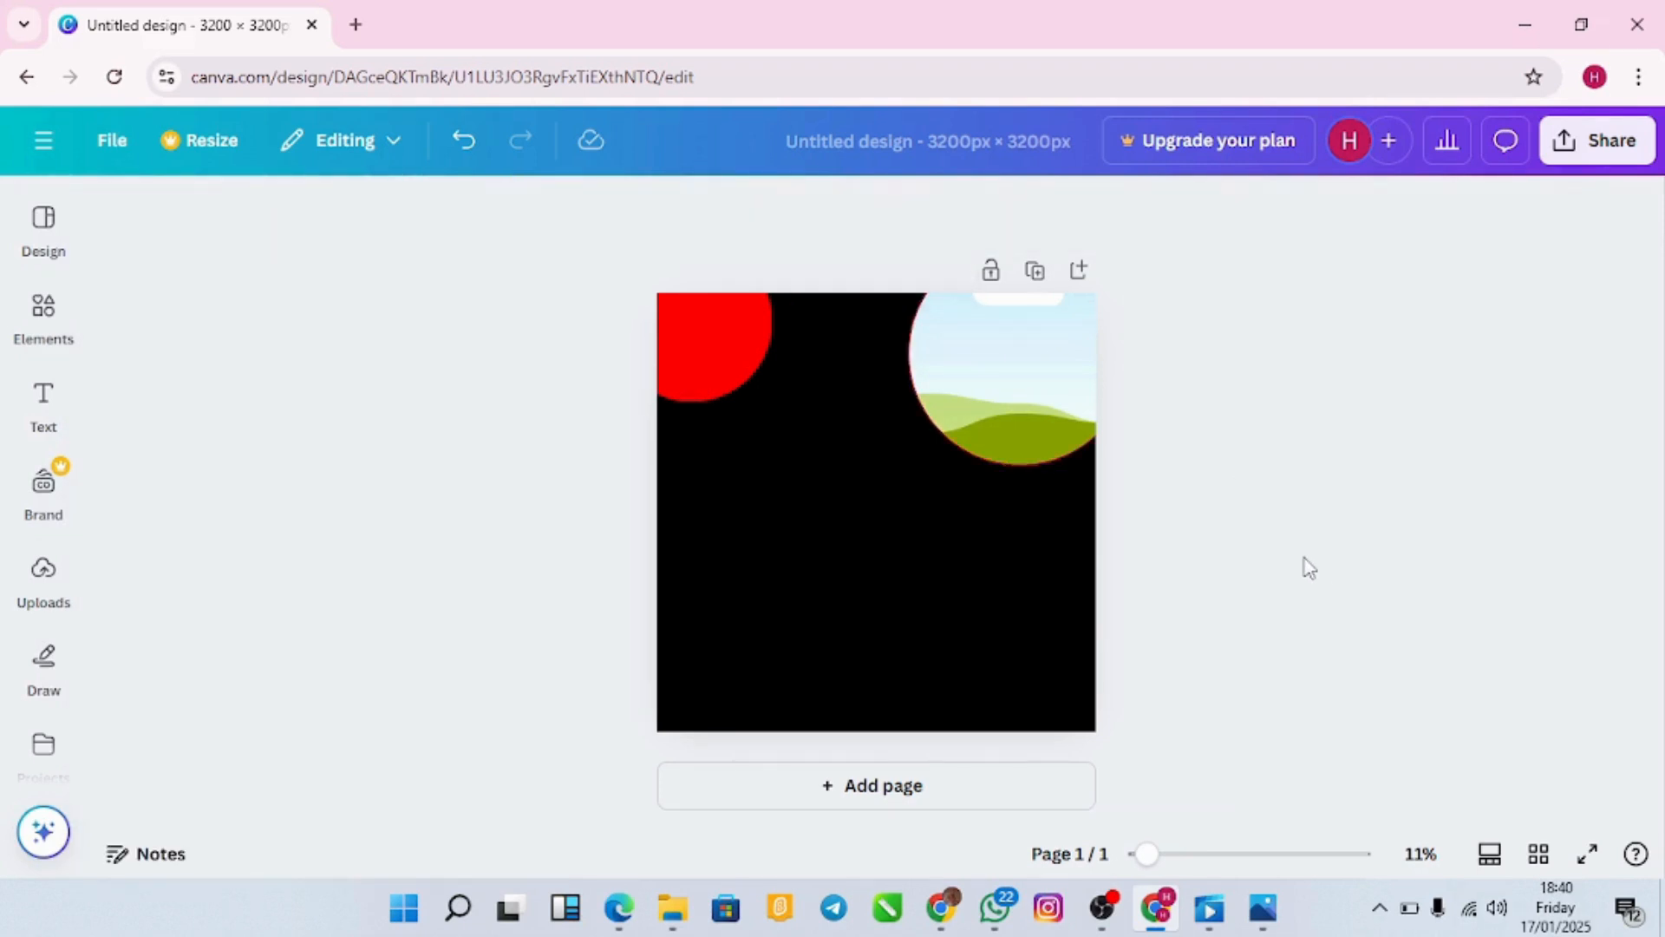
left_click(994, 403)
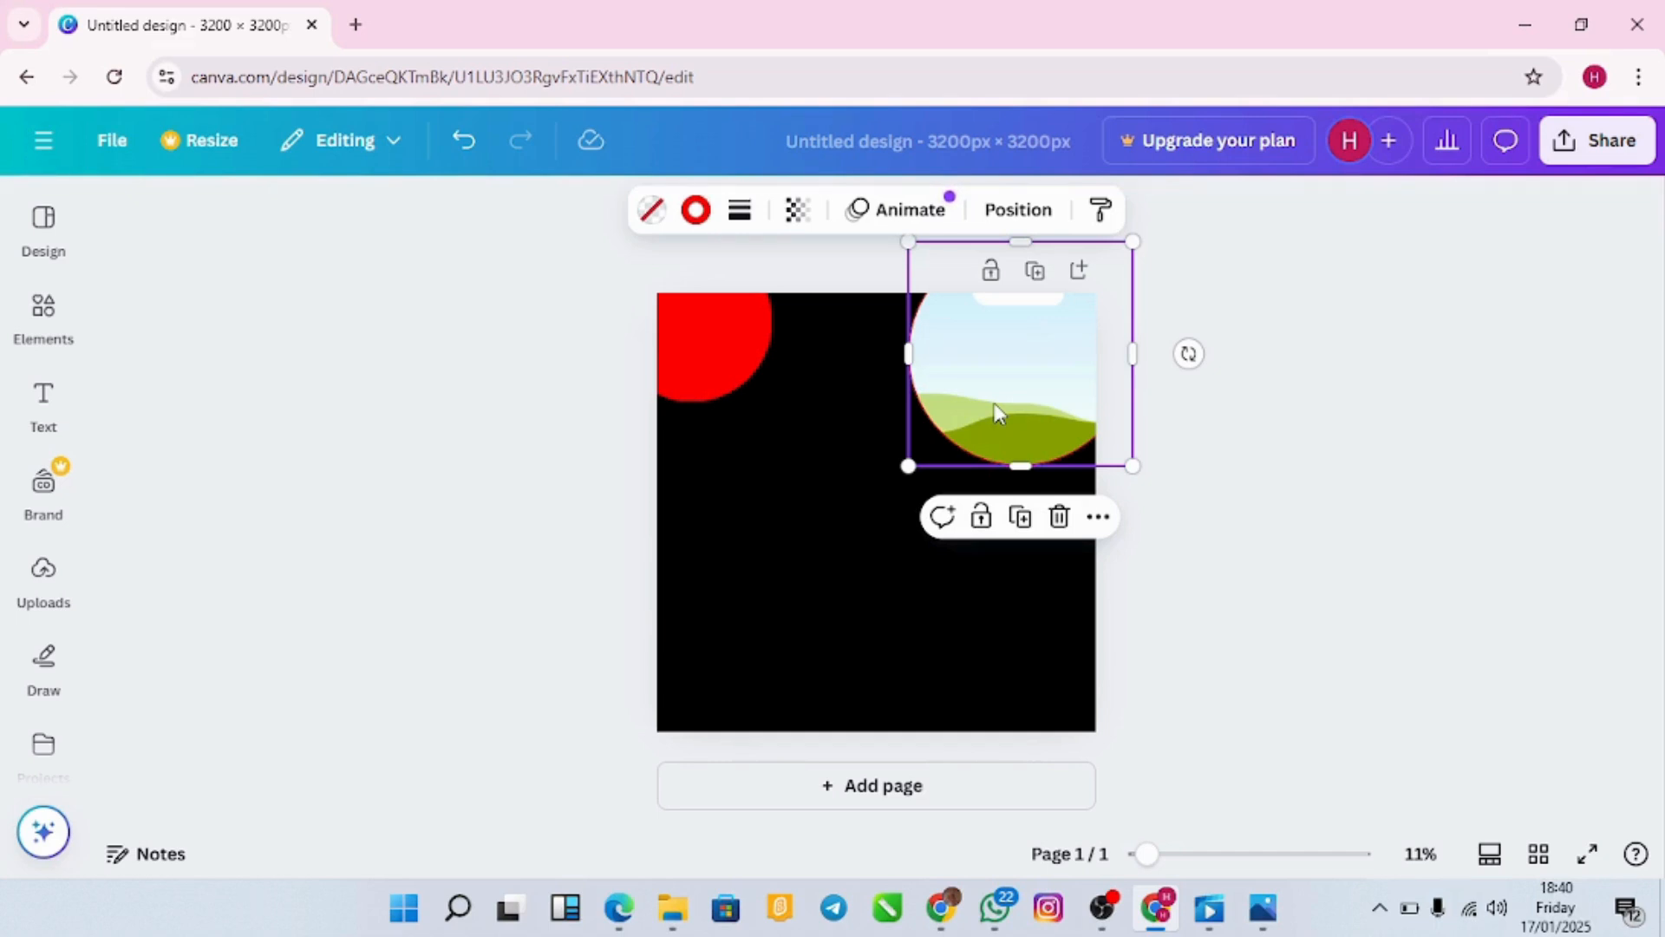
Step: Move the photo frame to the lower left and add another red circle from Recently used
left_click_drag(994, 408, 774, 683)
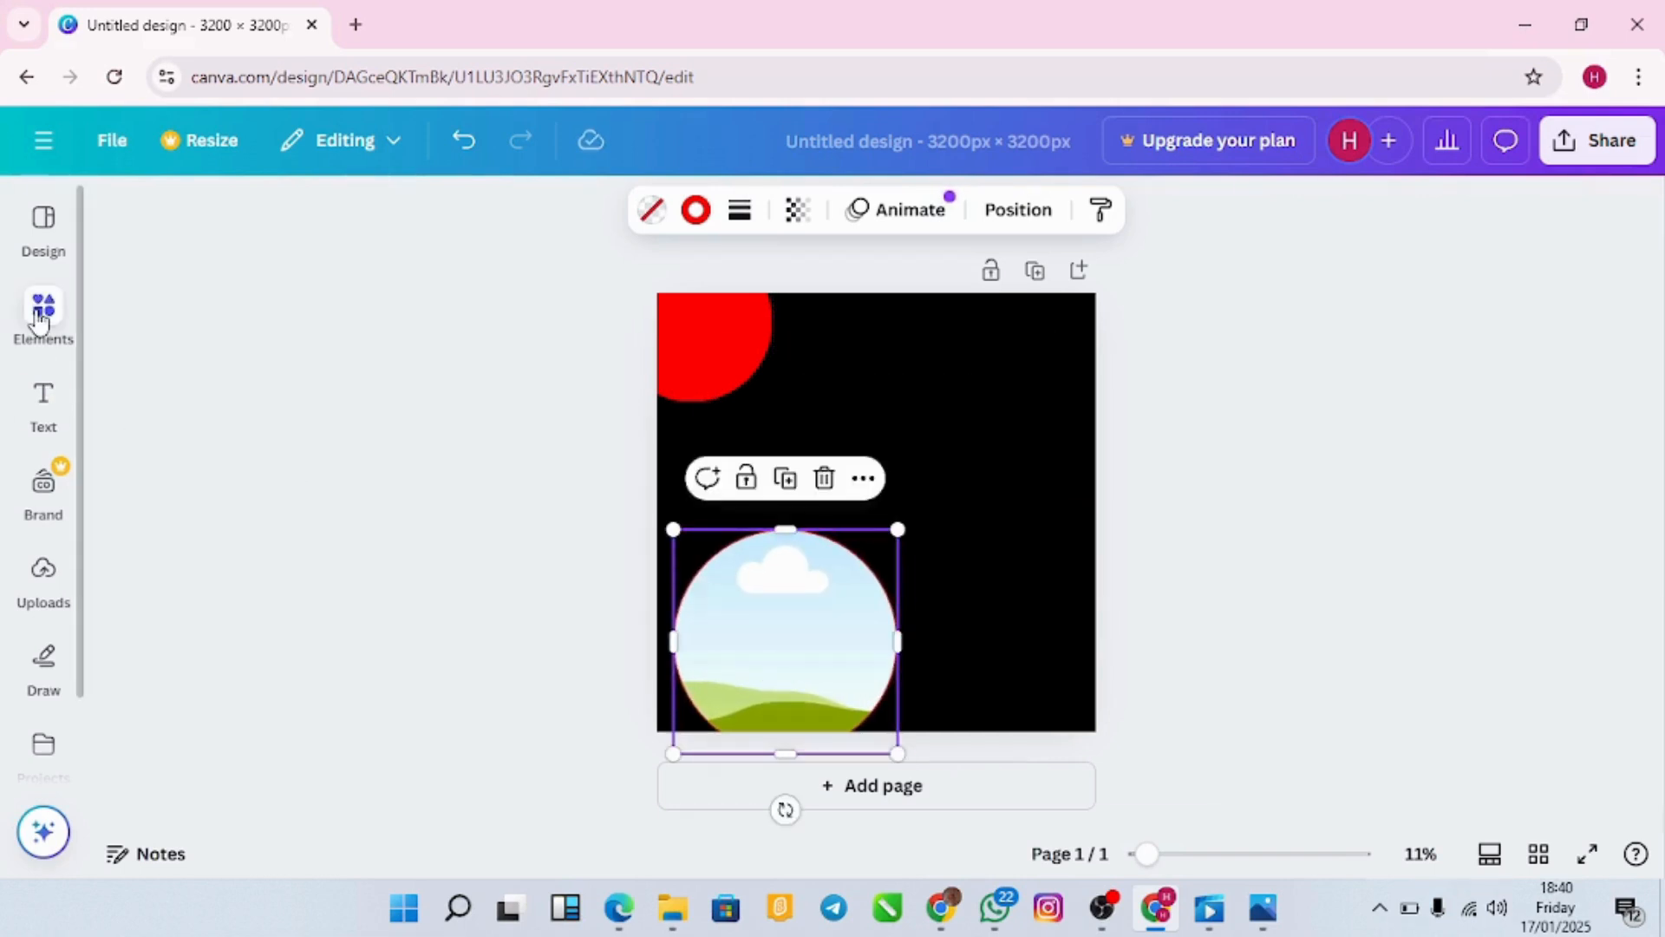
left_click(43, 314)
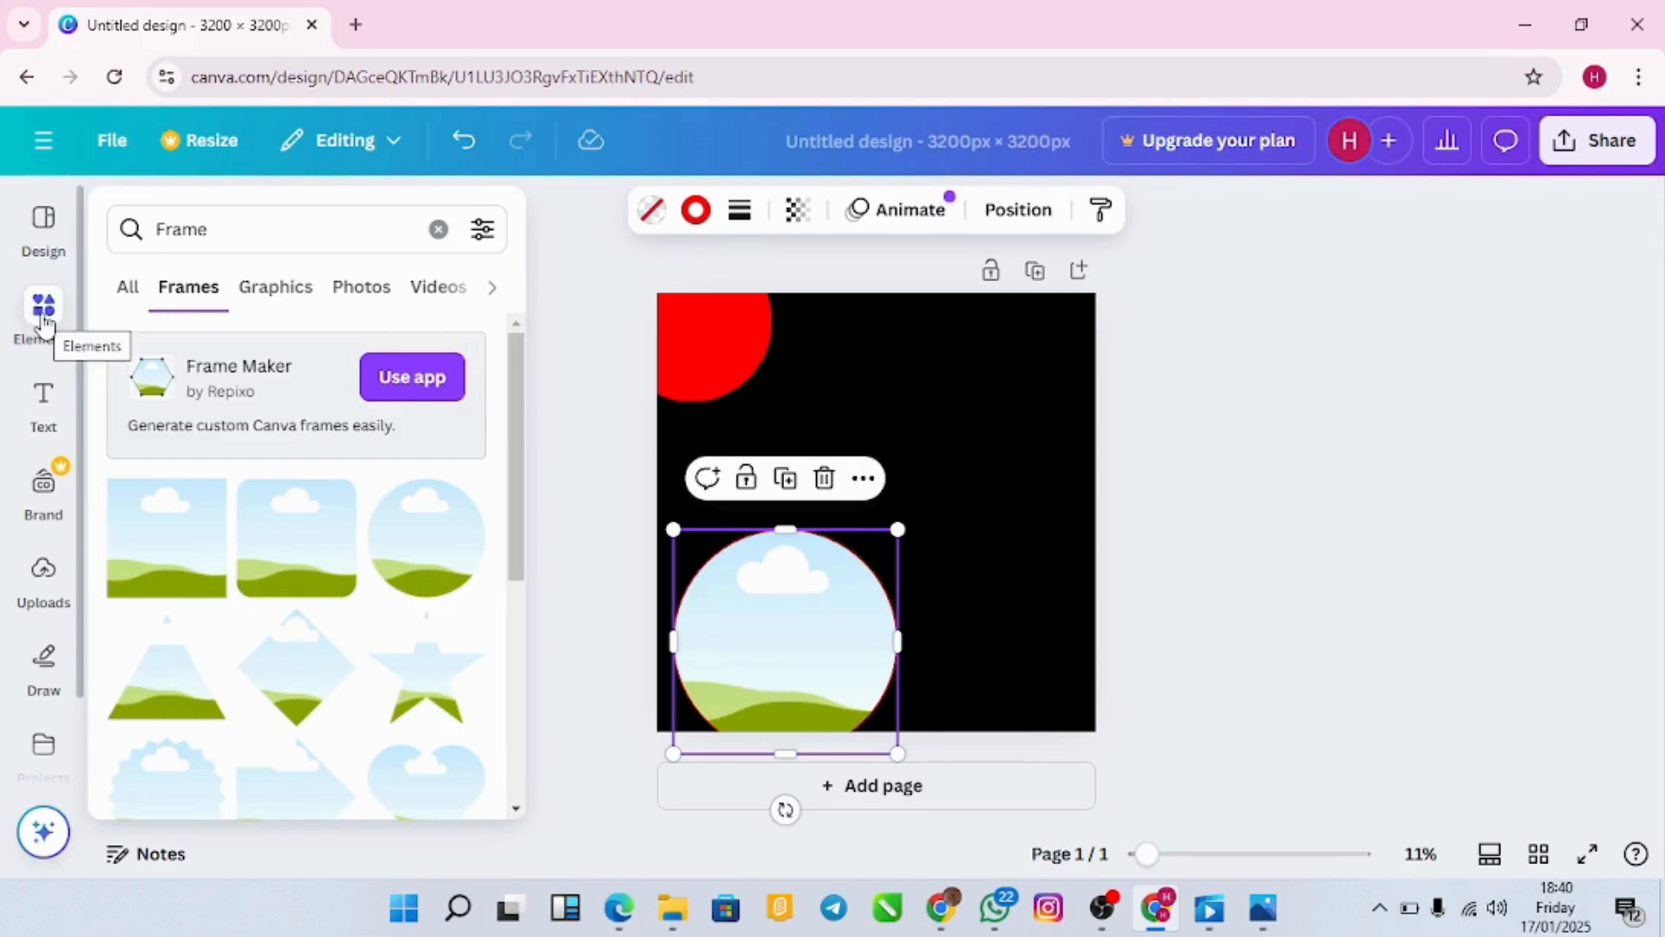
left_click(45, 323)
left_click(126, 286)
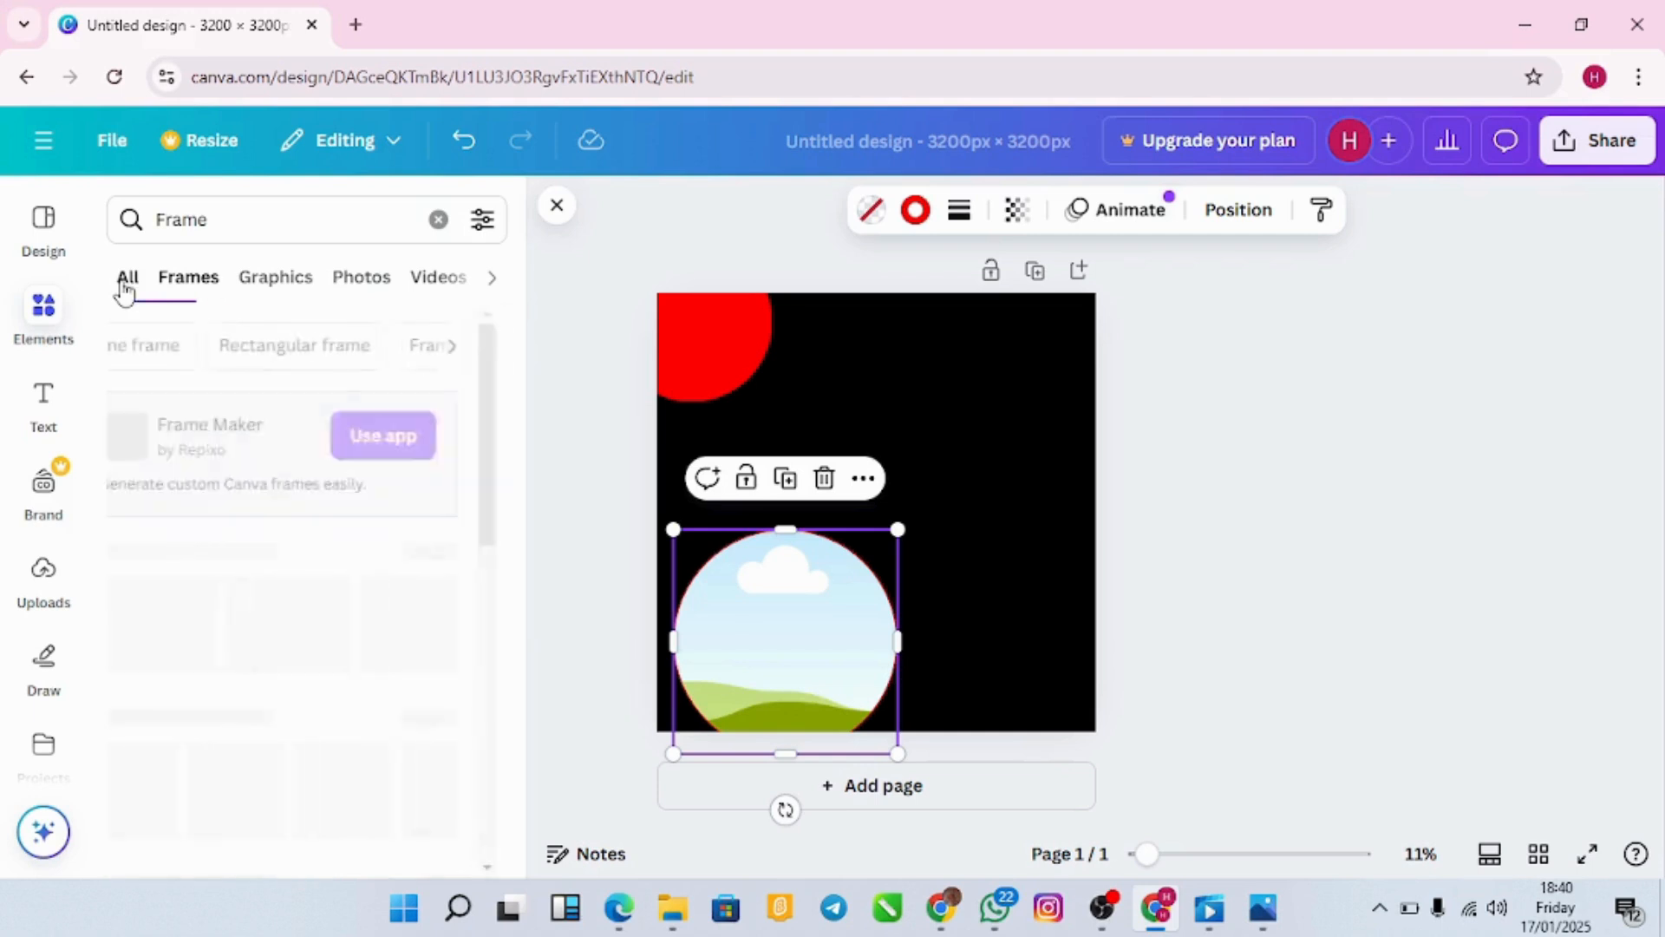
left_click(439, 223)
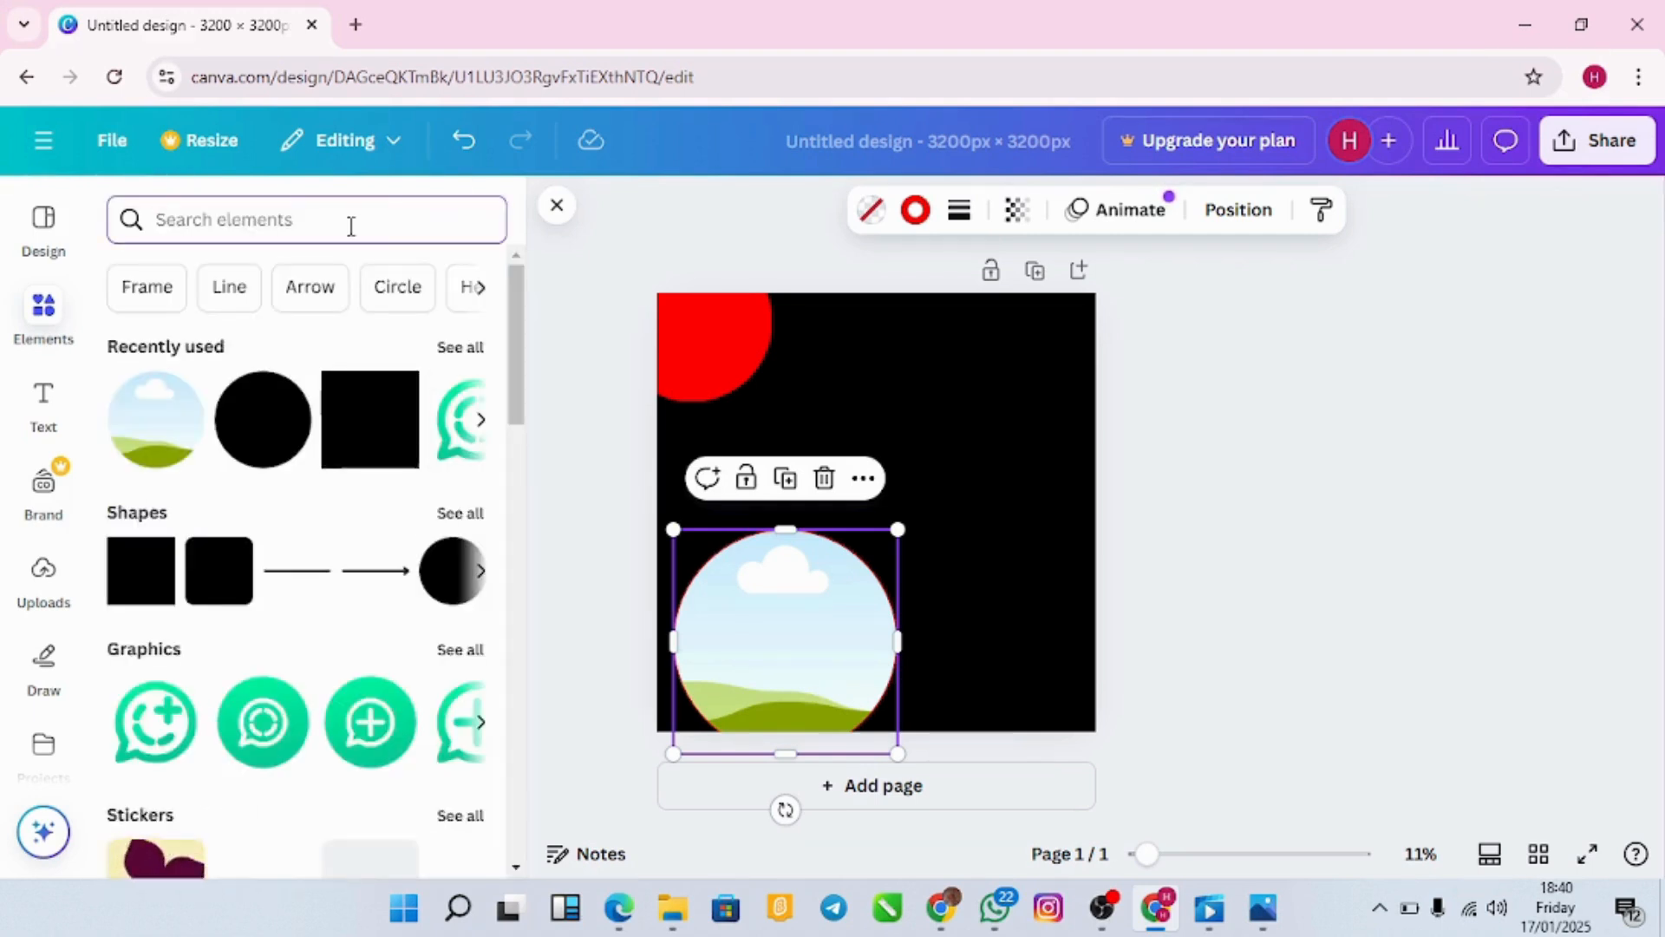
left_click(263, 419)
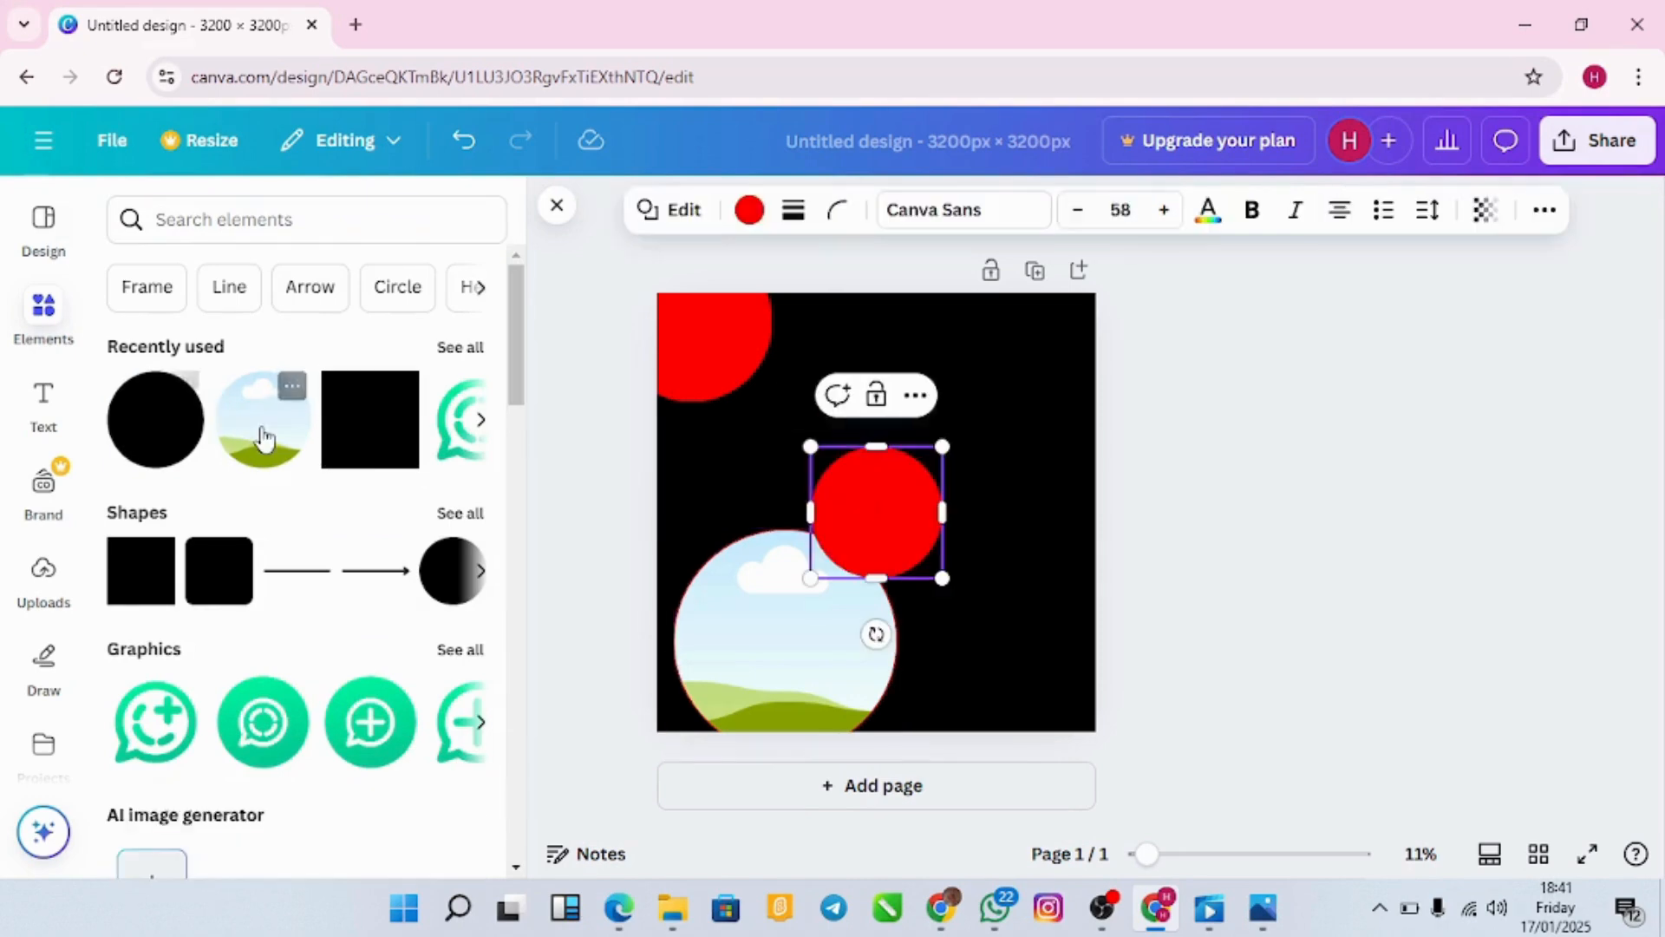
left_click(1259, 539)
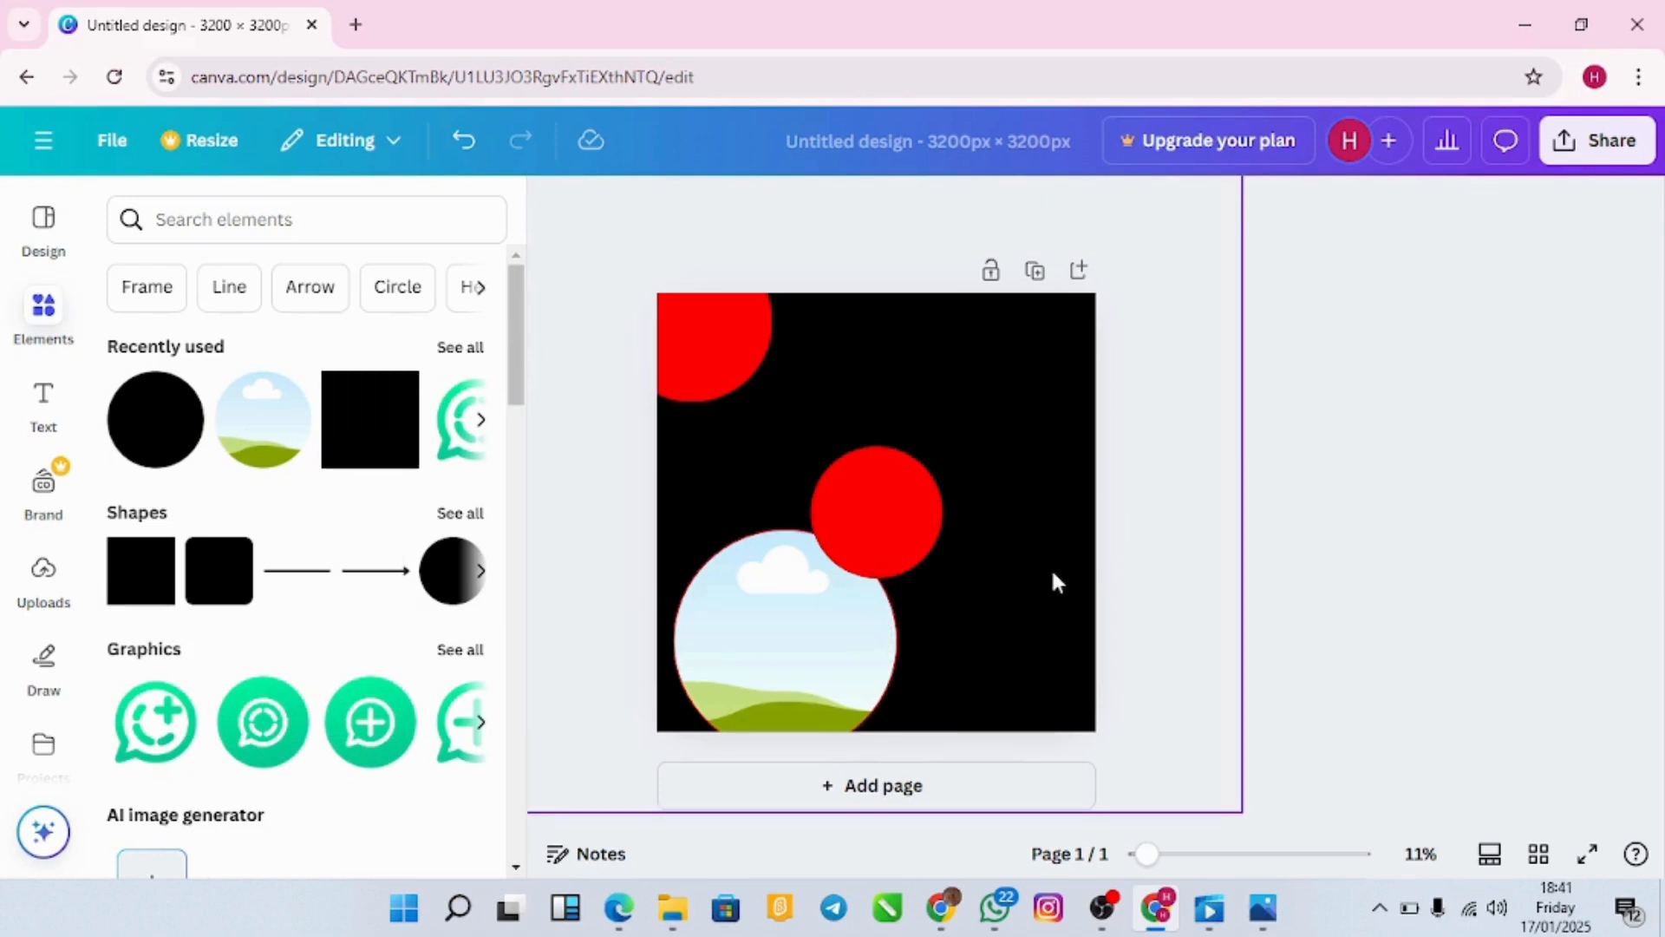
Step: Place the new red circle top-right at 1,631 px, then shift the photo frame toward centre
left_click_drag(887, 514, 1074, 350)
mouse_move(995, 409)
left_mouse_down()
mouse_move(899, 479)
mouse_move(996, 420)
left_mouse_up()
left_click_drag(932, 473, 914, 484)
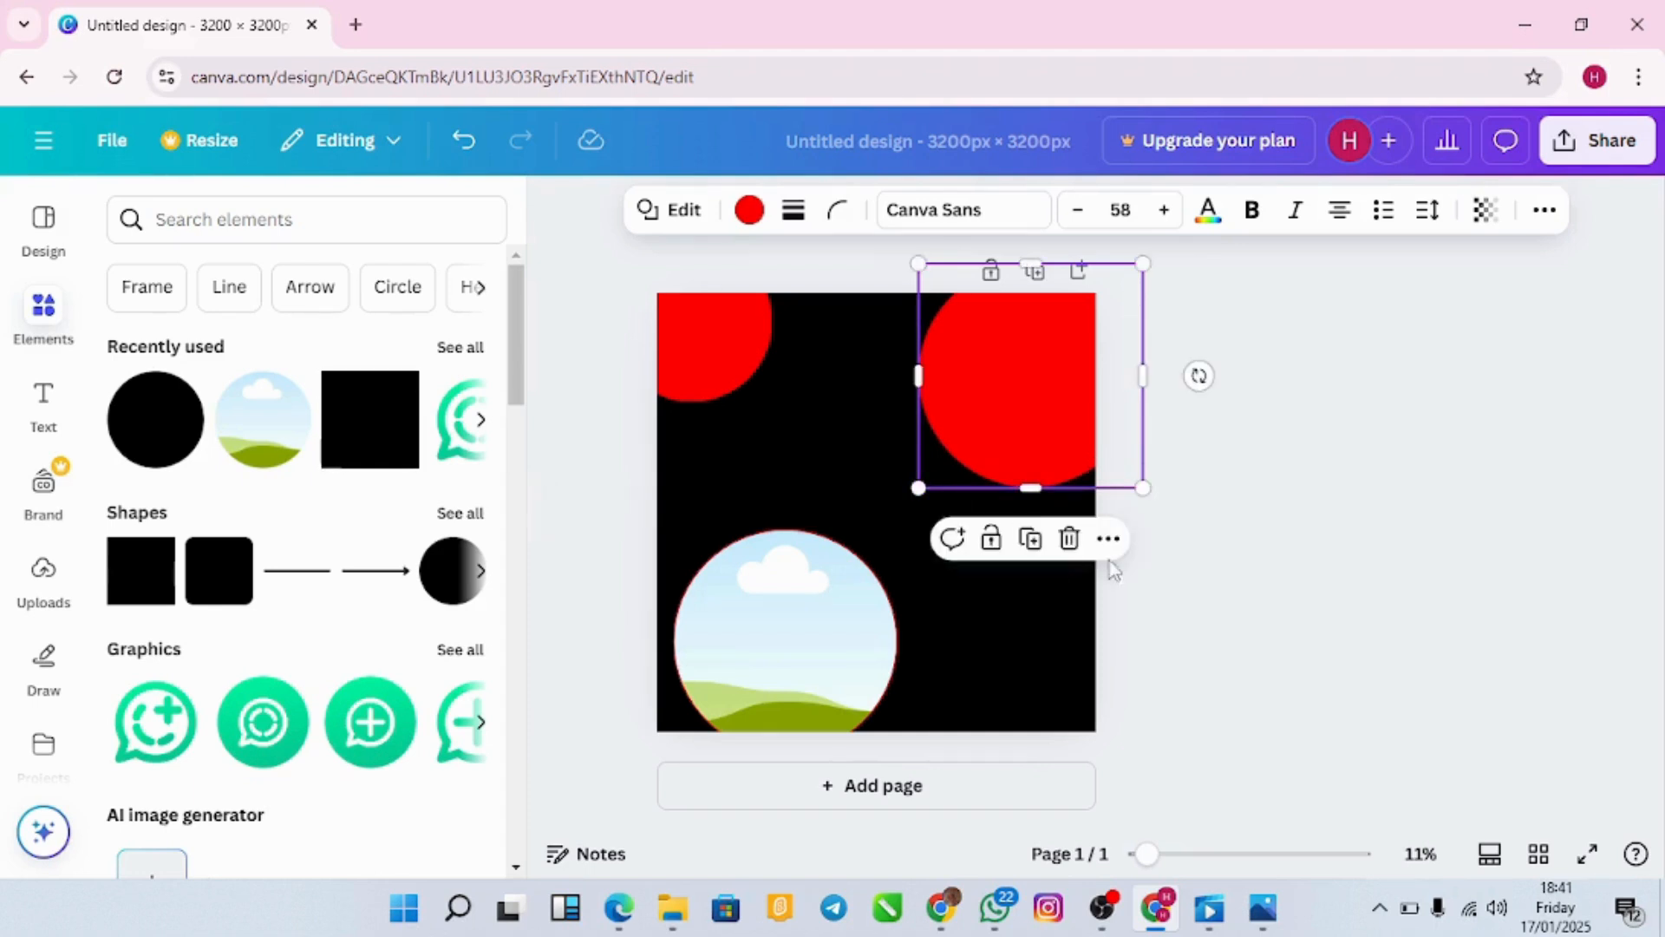
left_click(1243, 593)
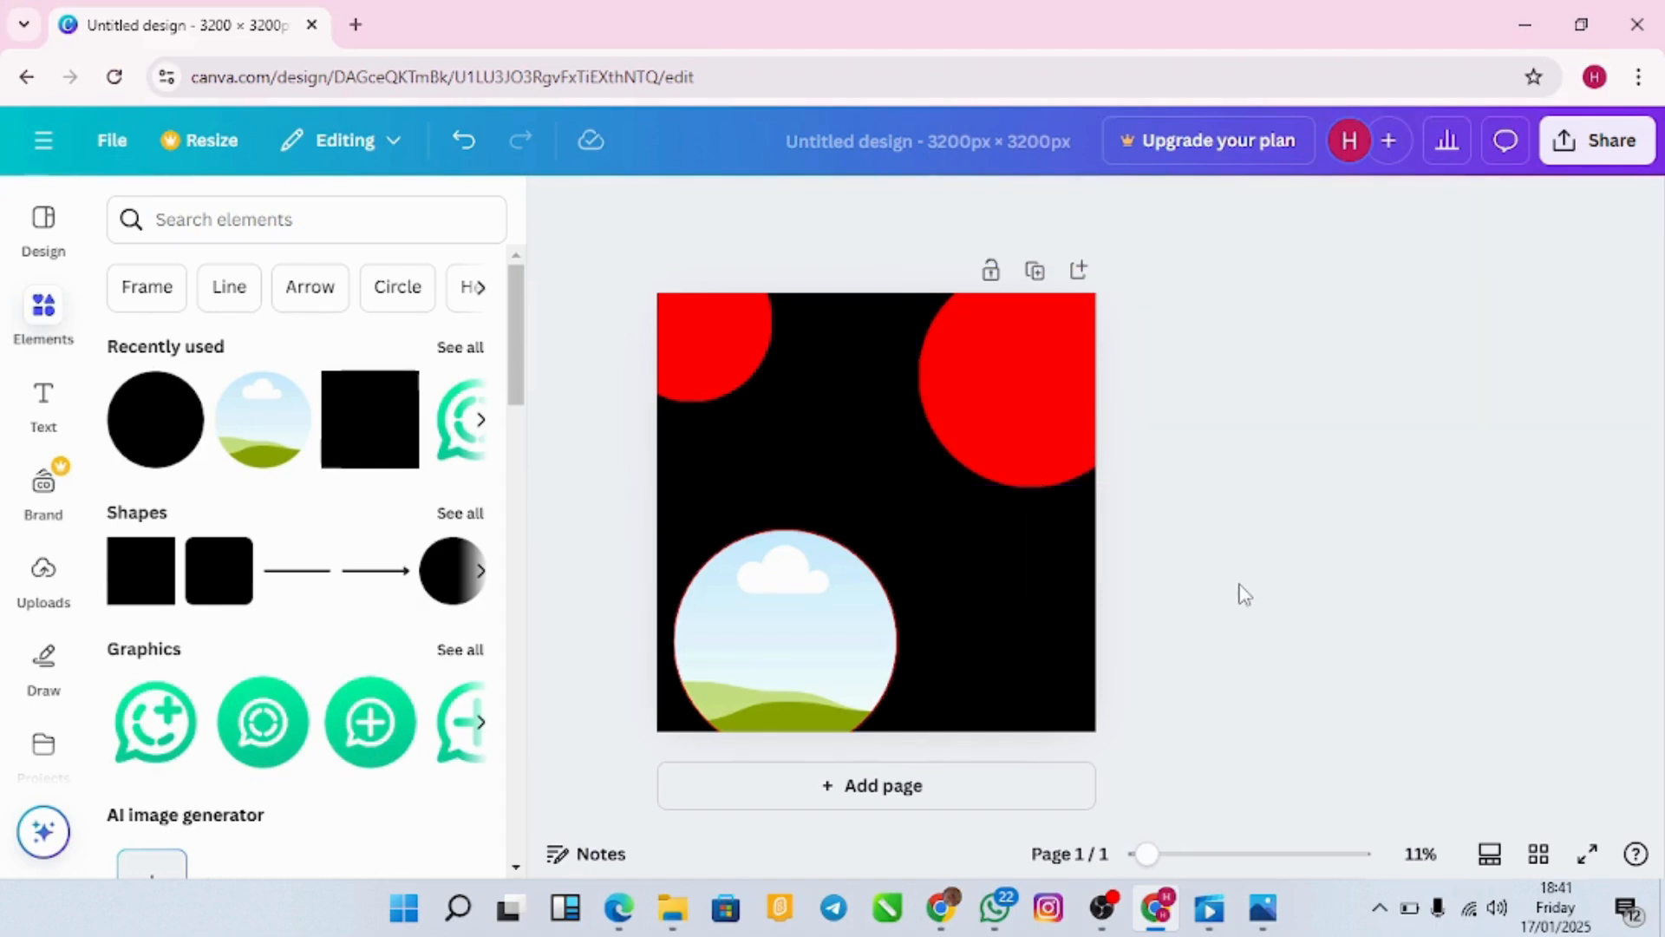
left_click(848, 639)
left_click_drag(832, 639, 849, 527)
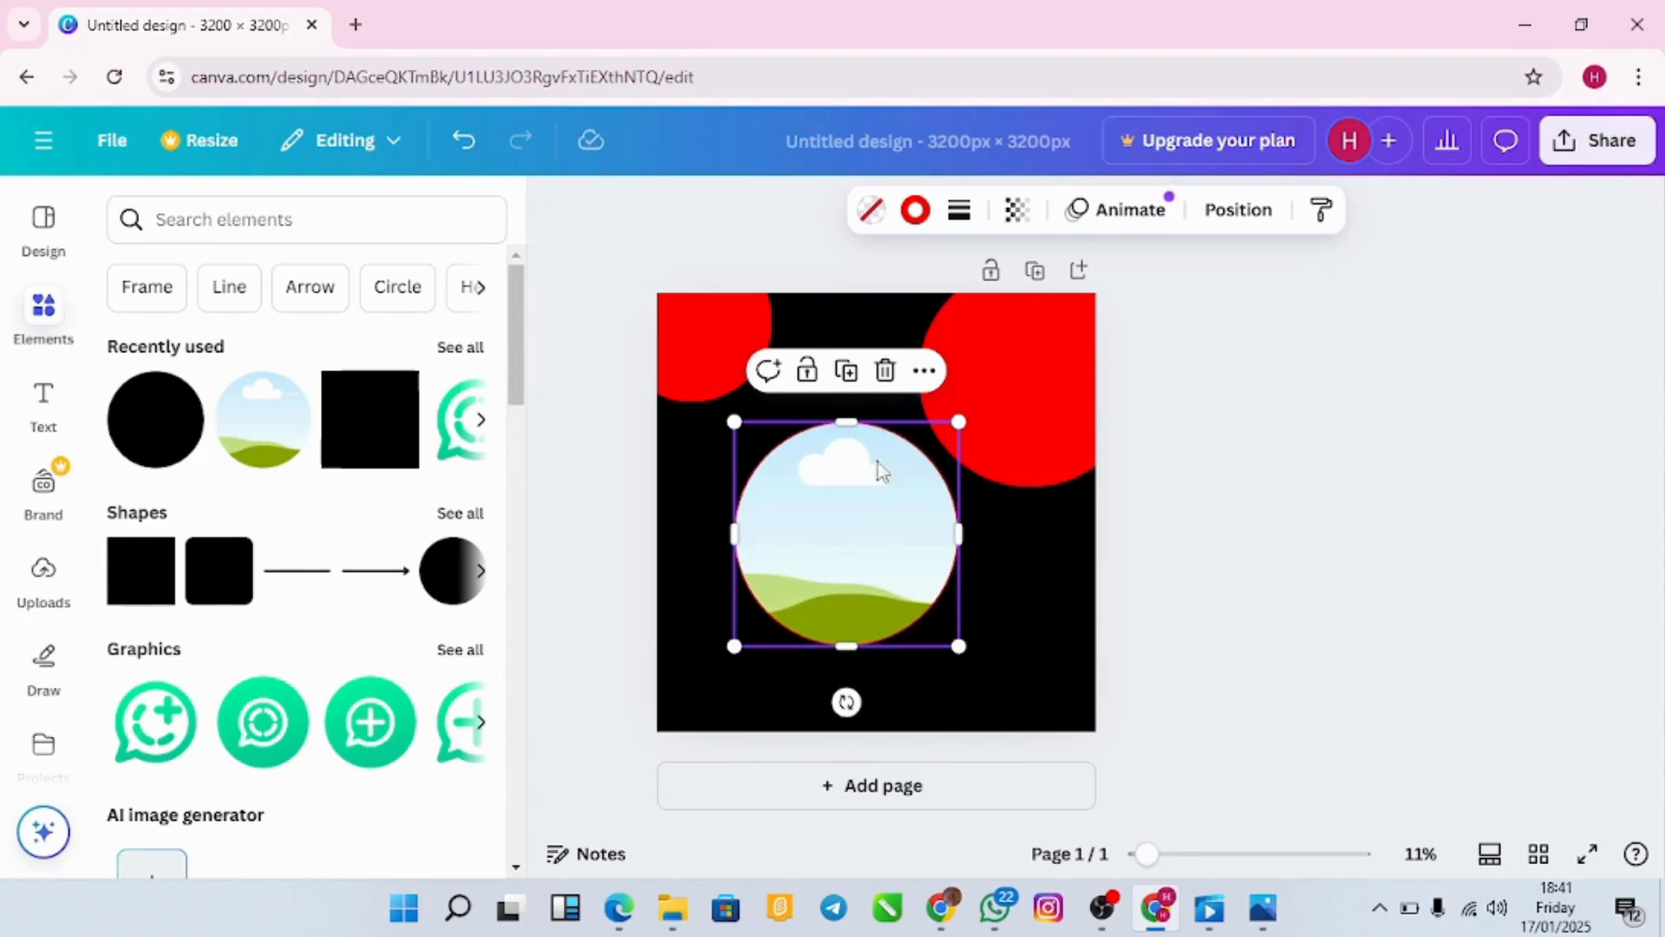
Step: Move the photo circle down-left, then bring up its Layer options under More
left_click(925, 374)
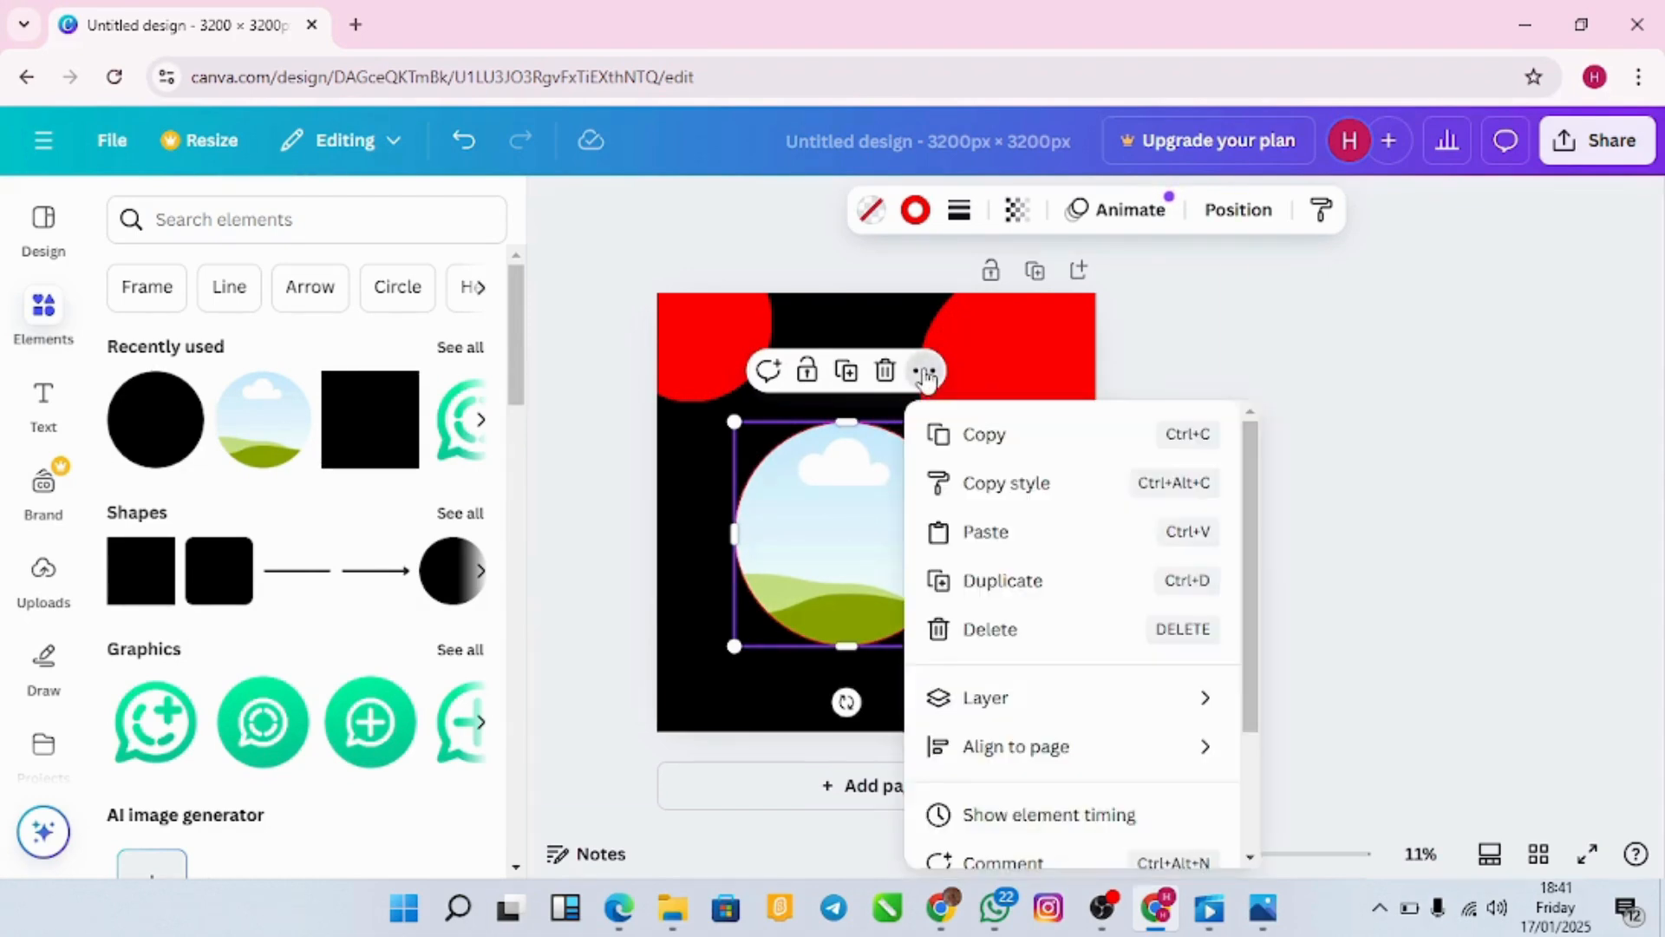
left_click(1218, 344)
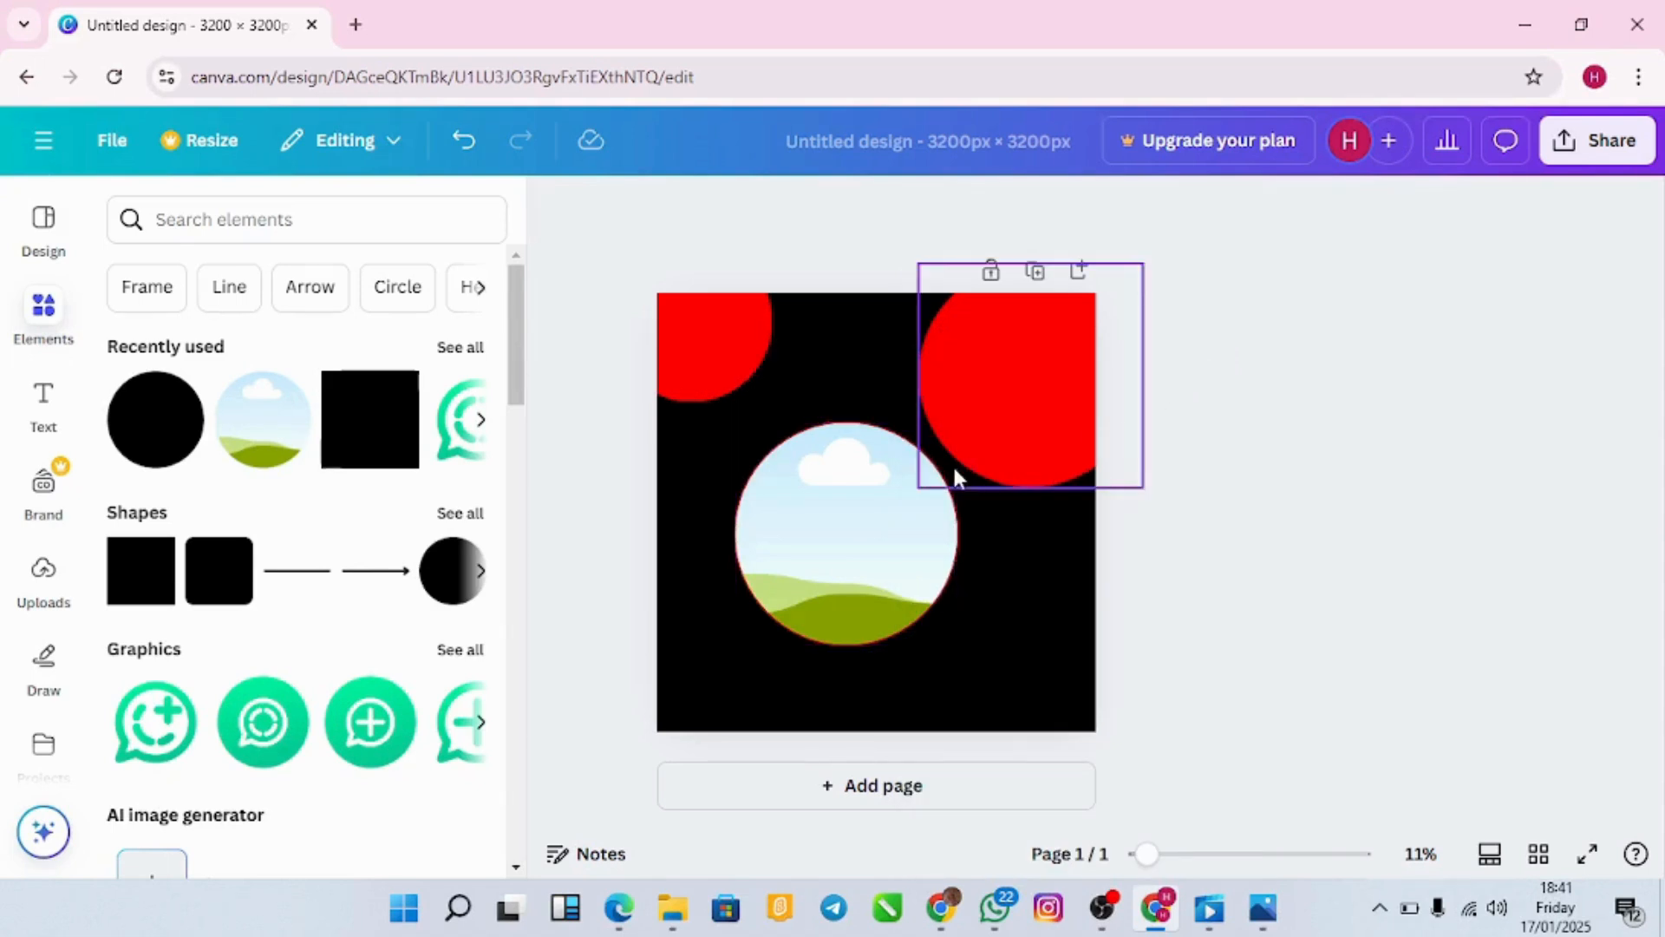
left_click(838, 550)
left_click_drag(838, 550, 792, 598)
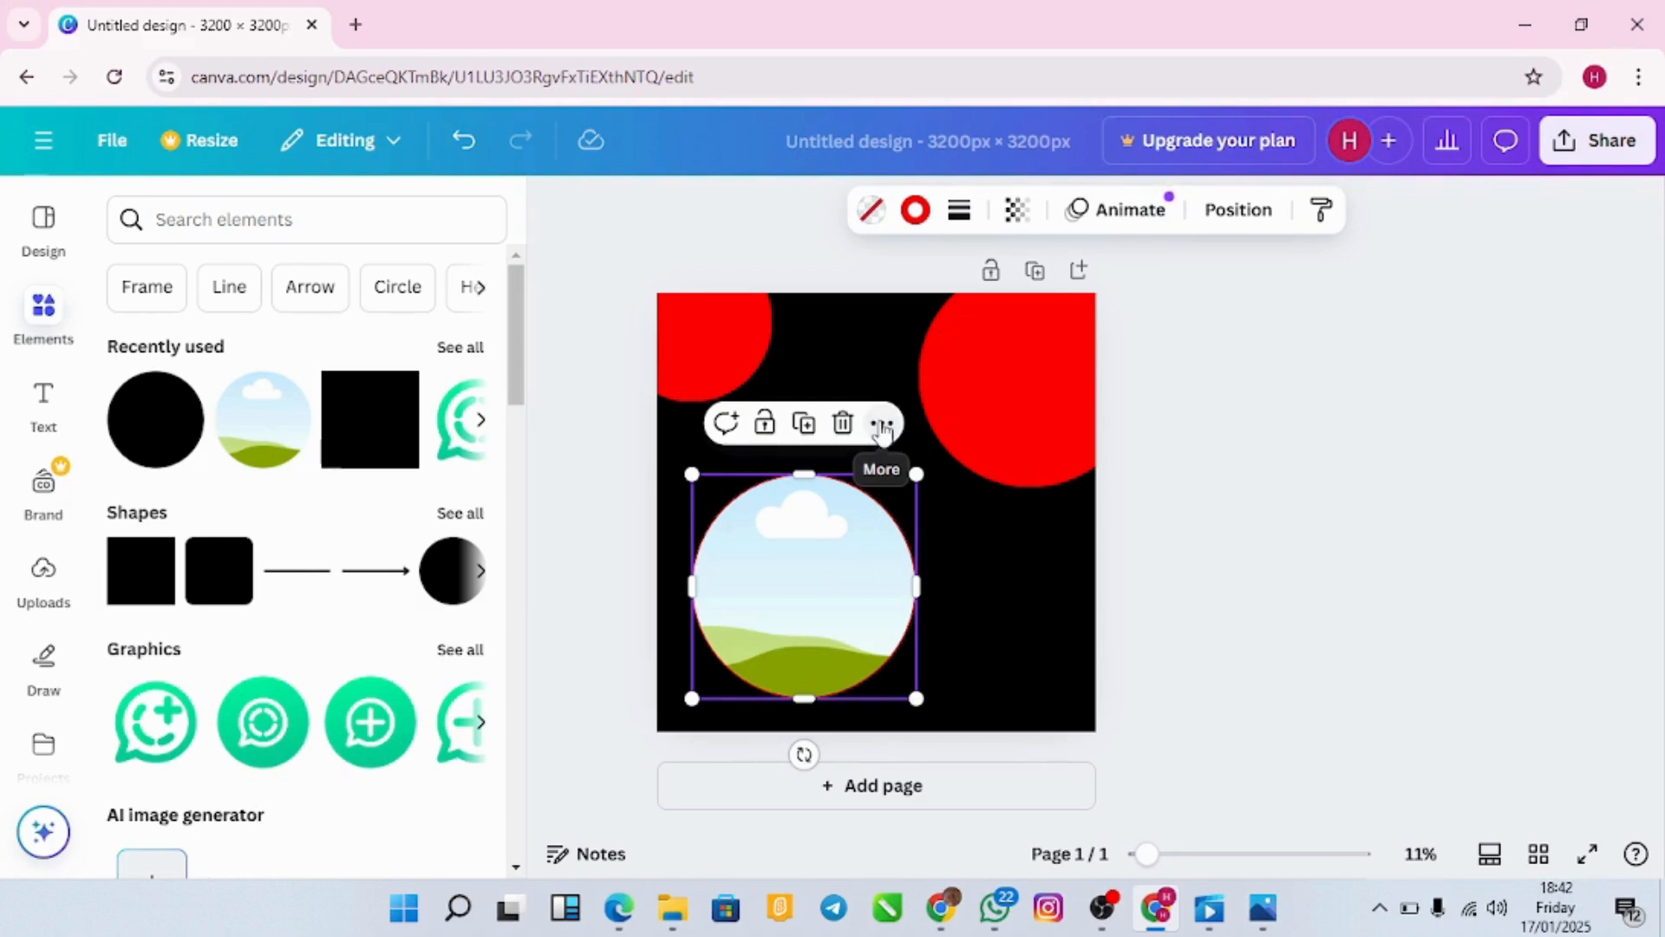
left_click(882, 425)
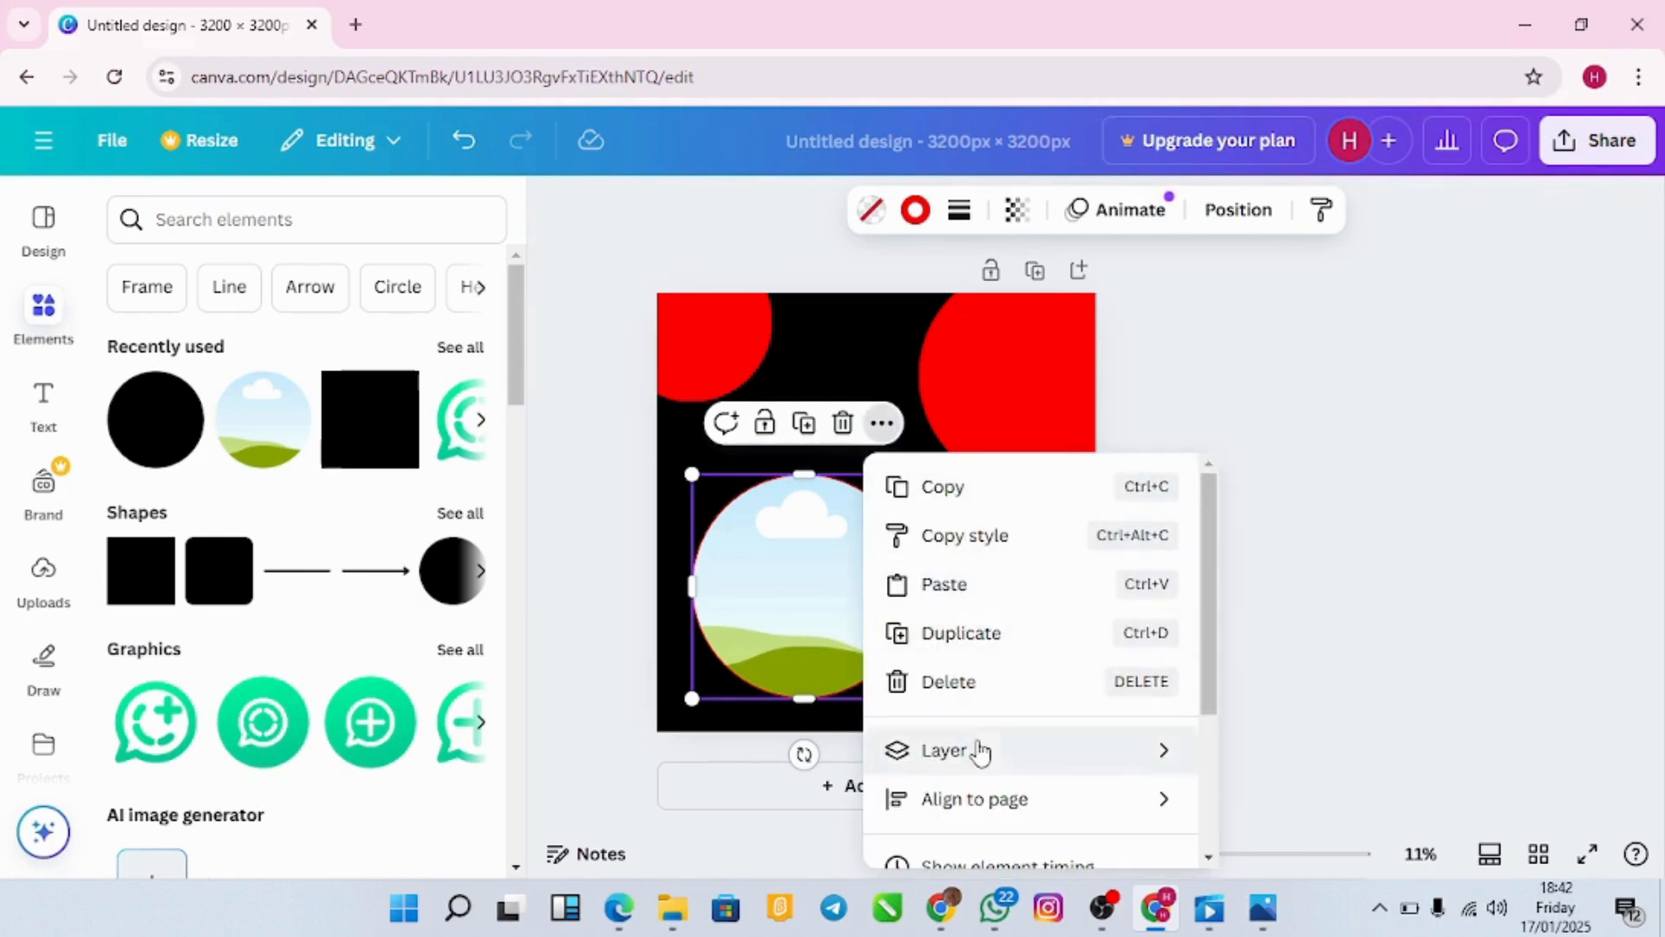
mouse_move(978, 751)
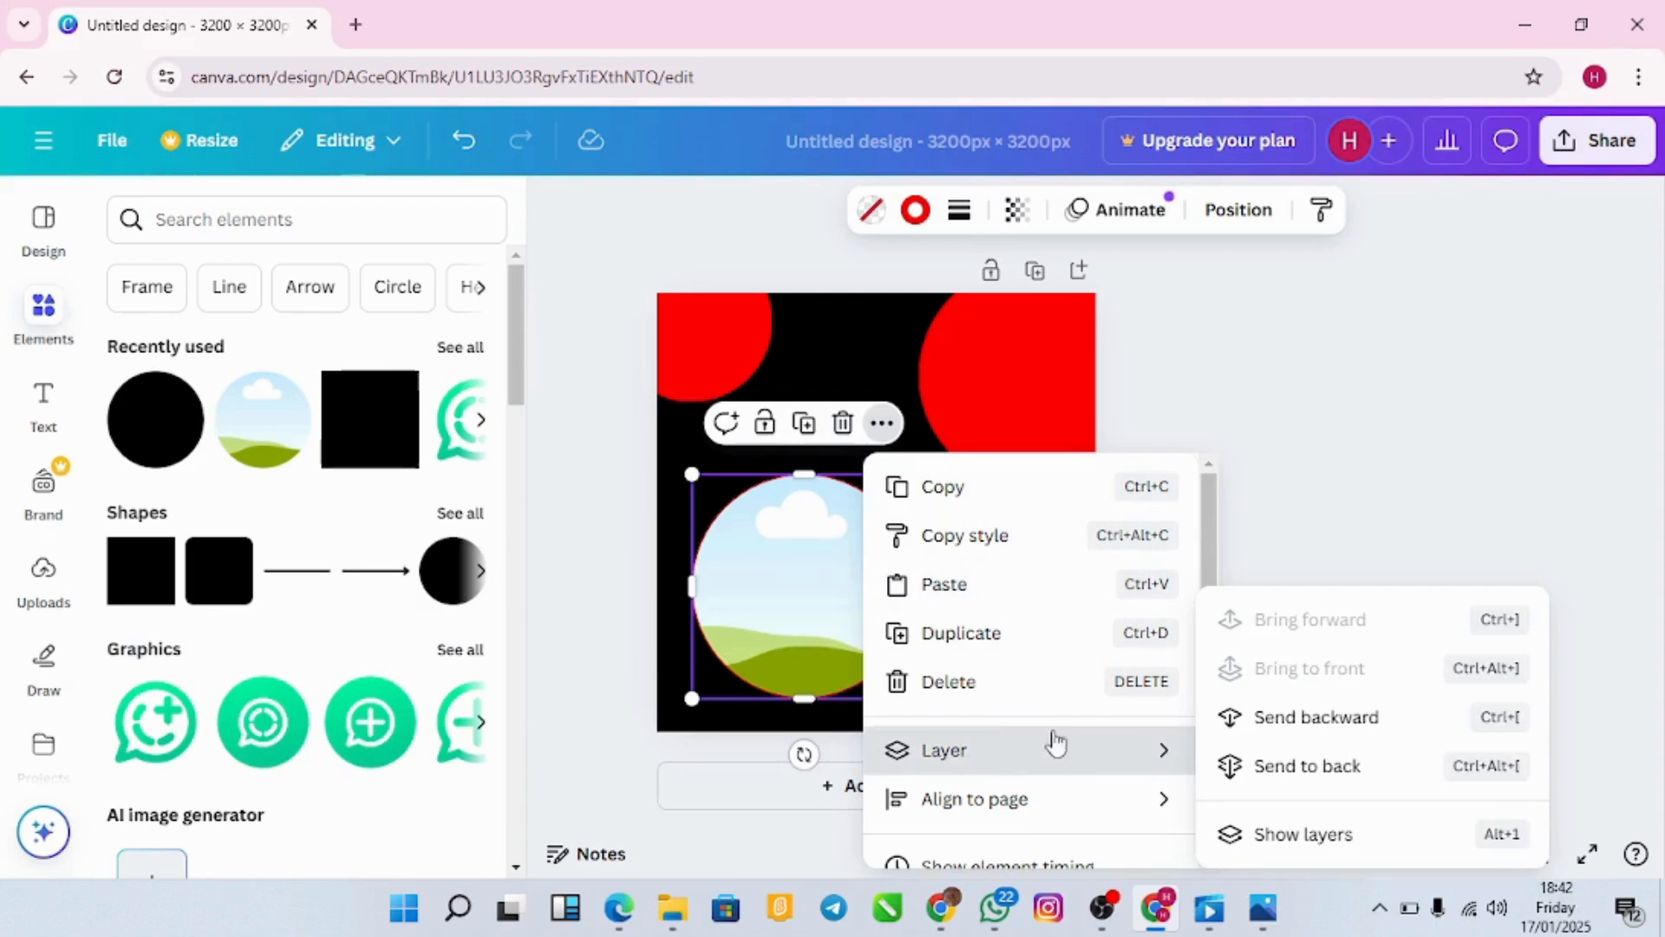
Step: Move the photo layer to the top of the Layers list and drag it over the upper-right red circle
left_click(1282, 833)
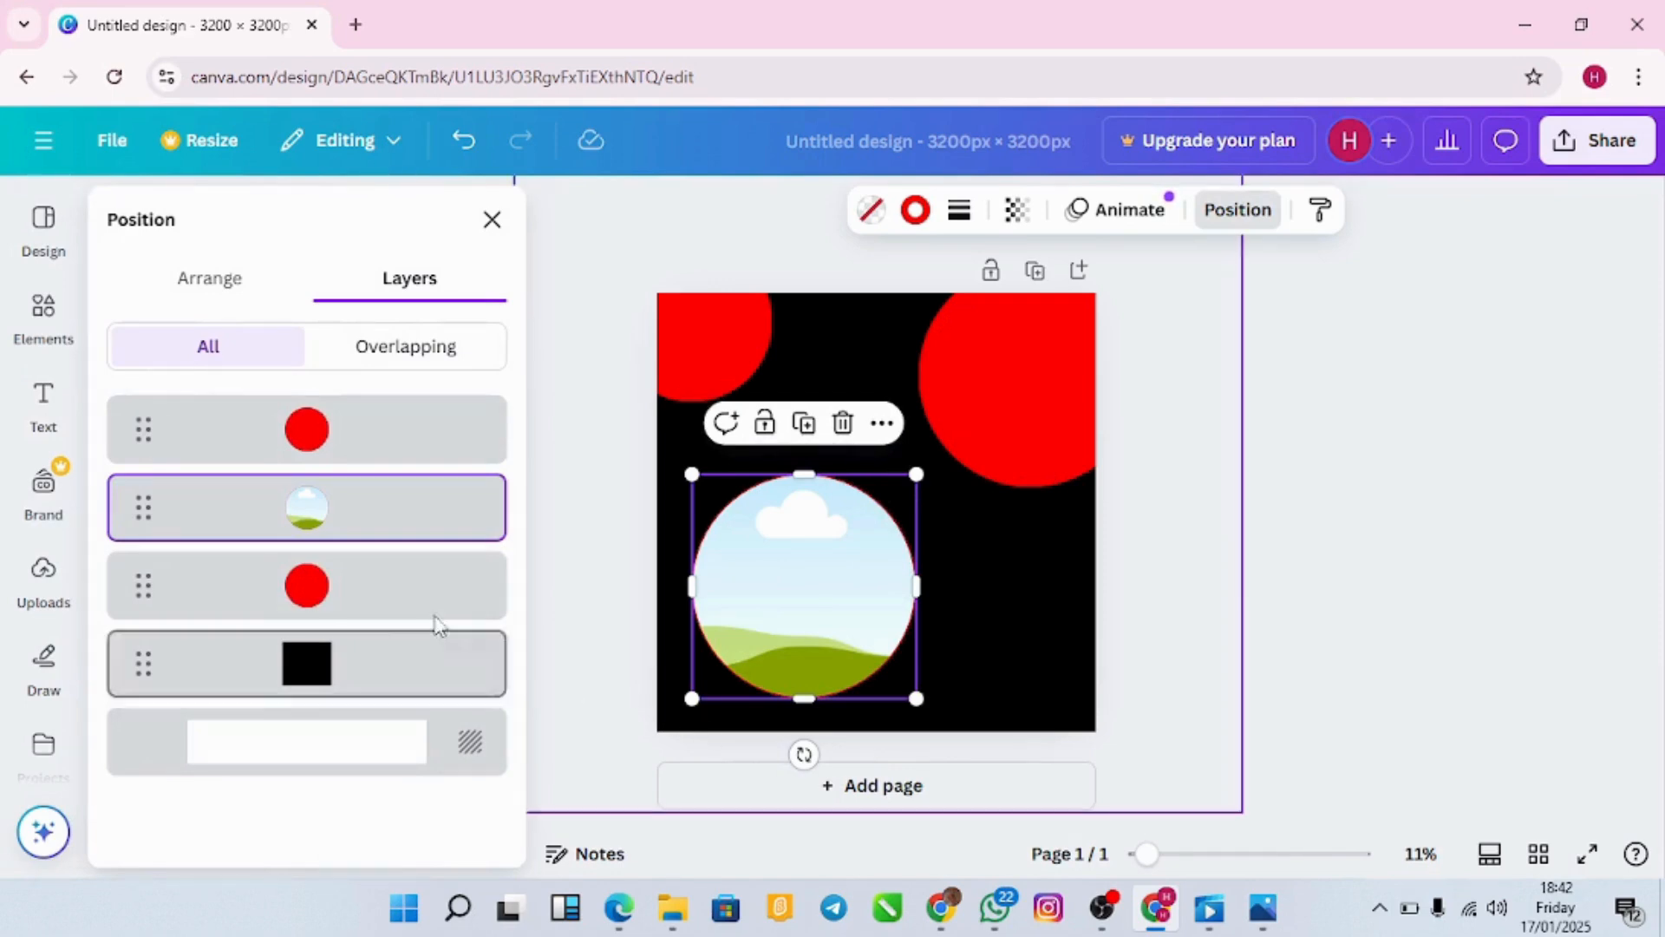
left_click_drag(137, 526, 134, 426)
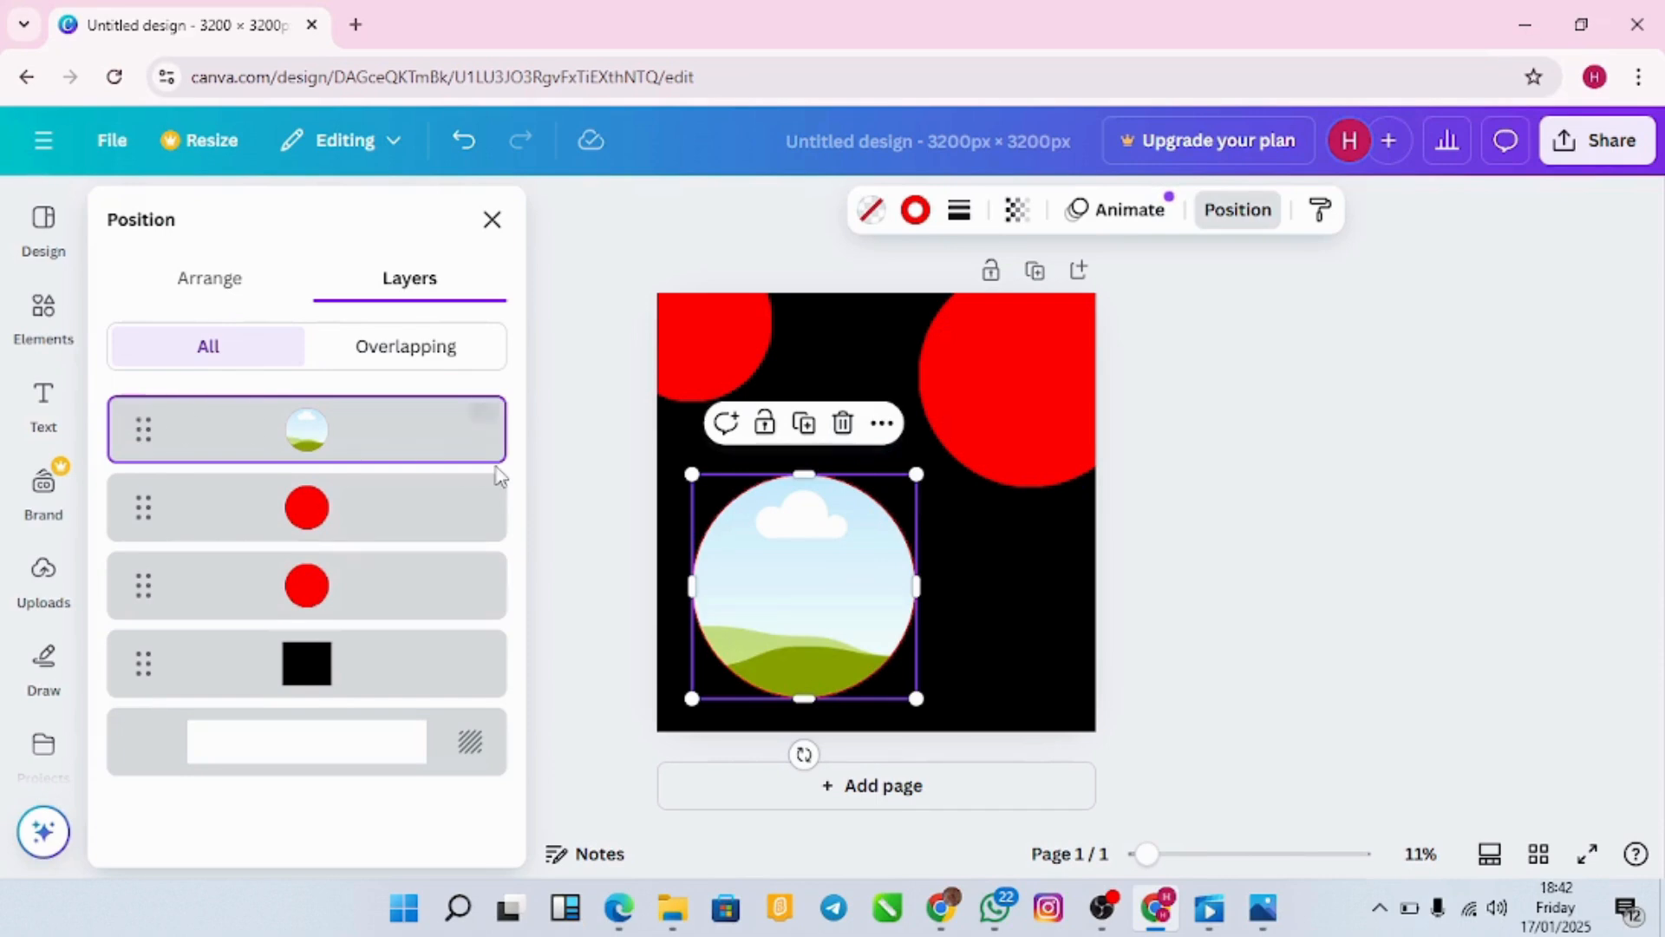
left_click(668, 441)
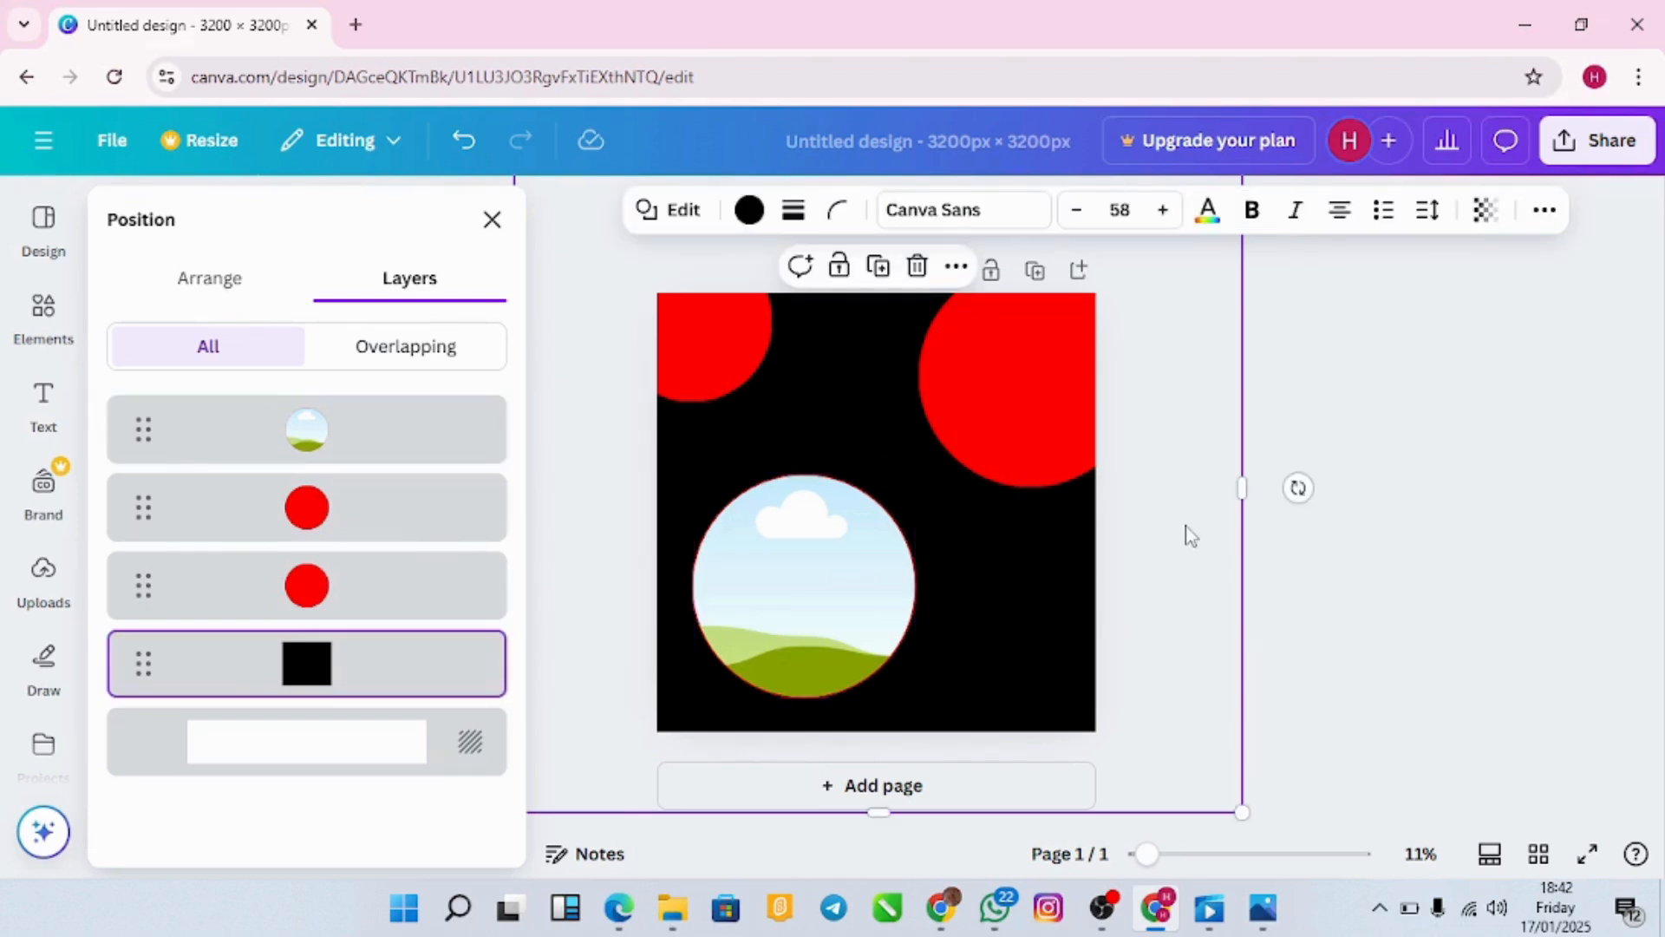
left_click(1191, 535)
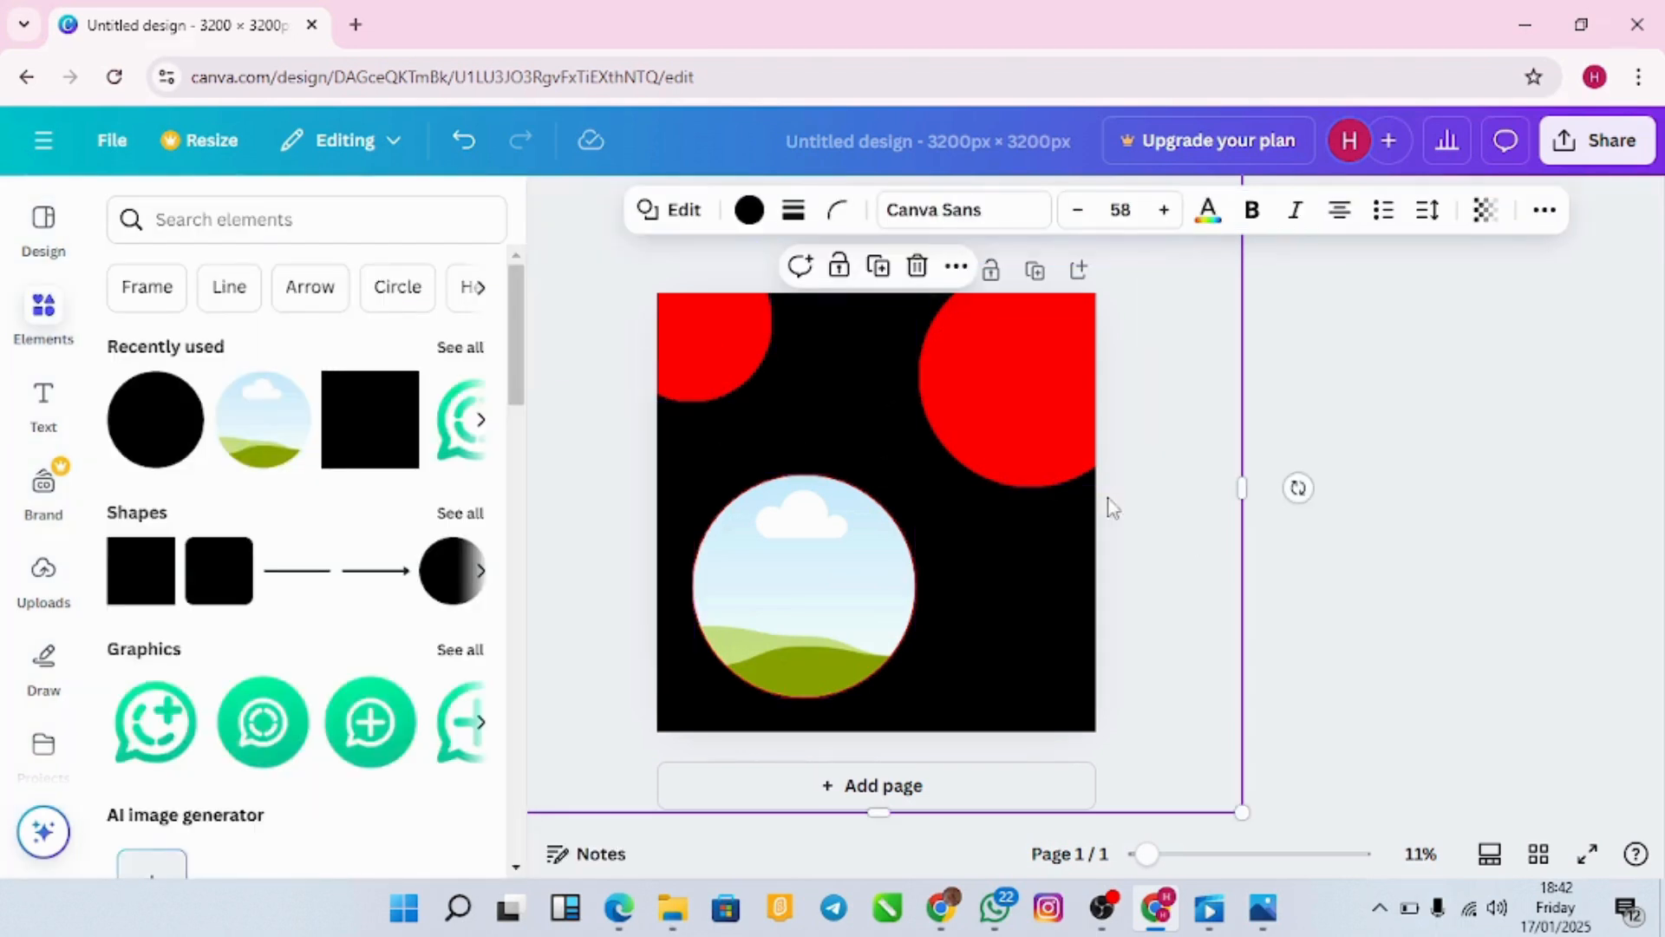
left_click_drag(857, 564, 1012, 413)
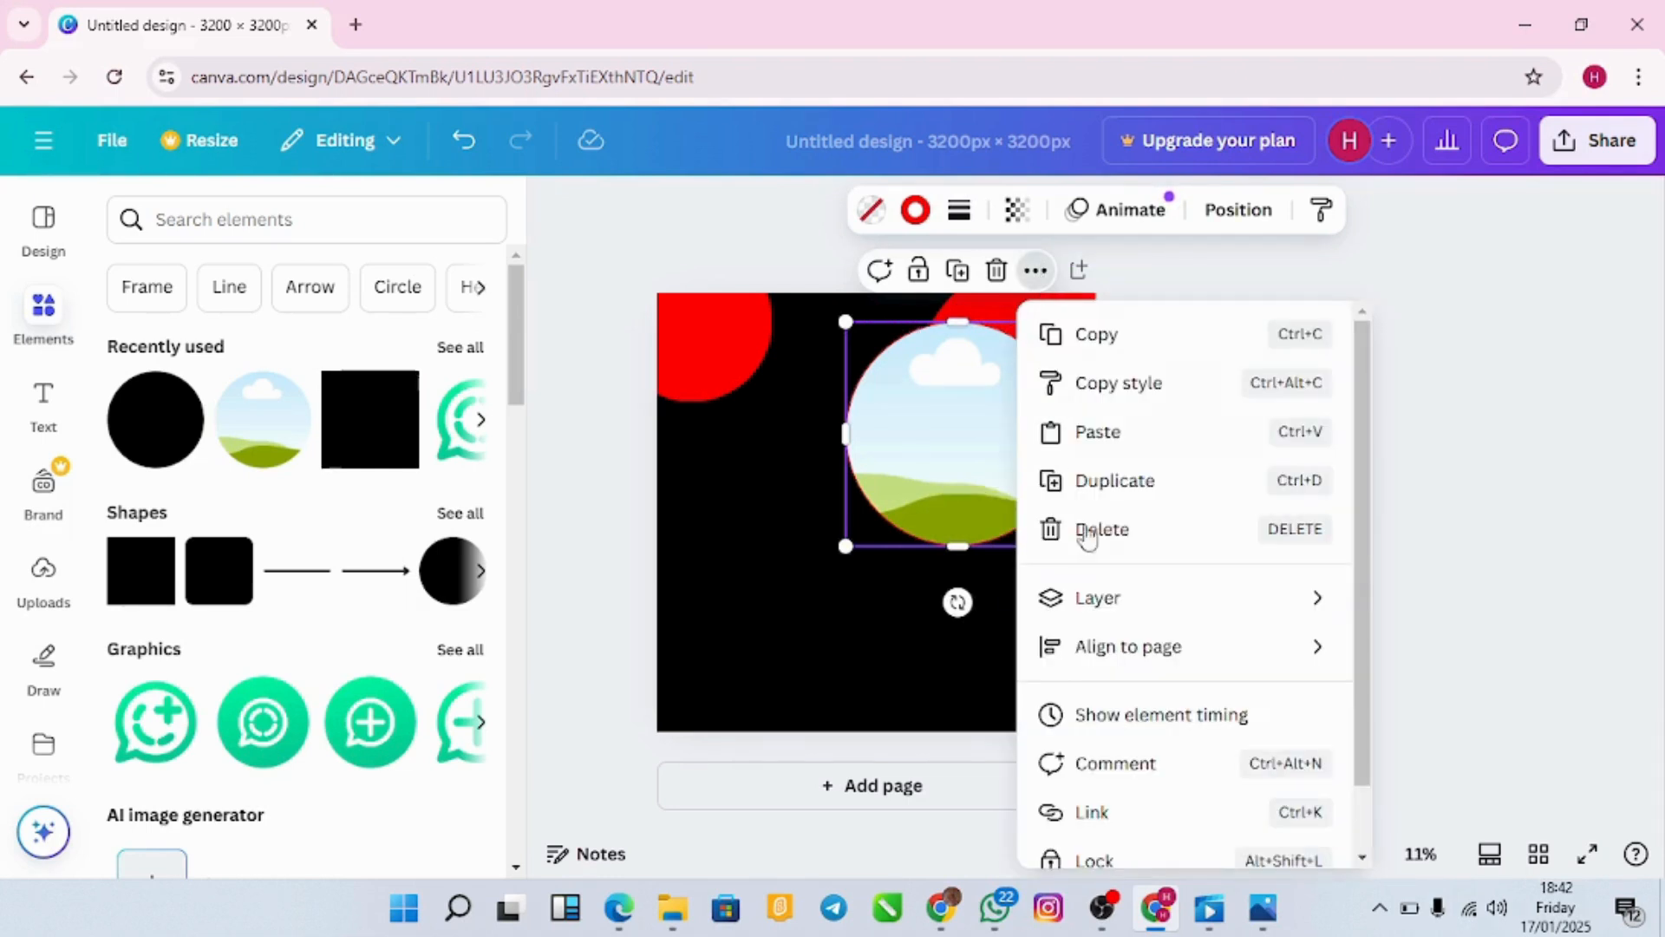
Step: Bring the photo circle to the front of the layer stack
mouse_move(1101, 600)
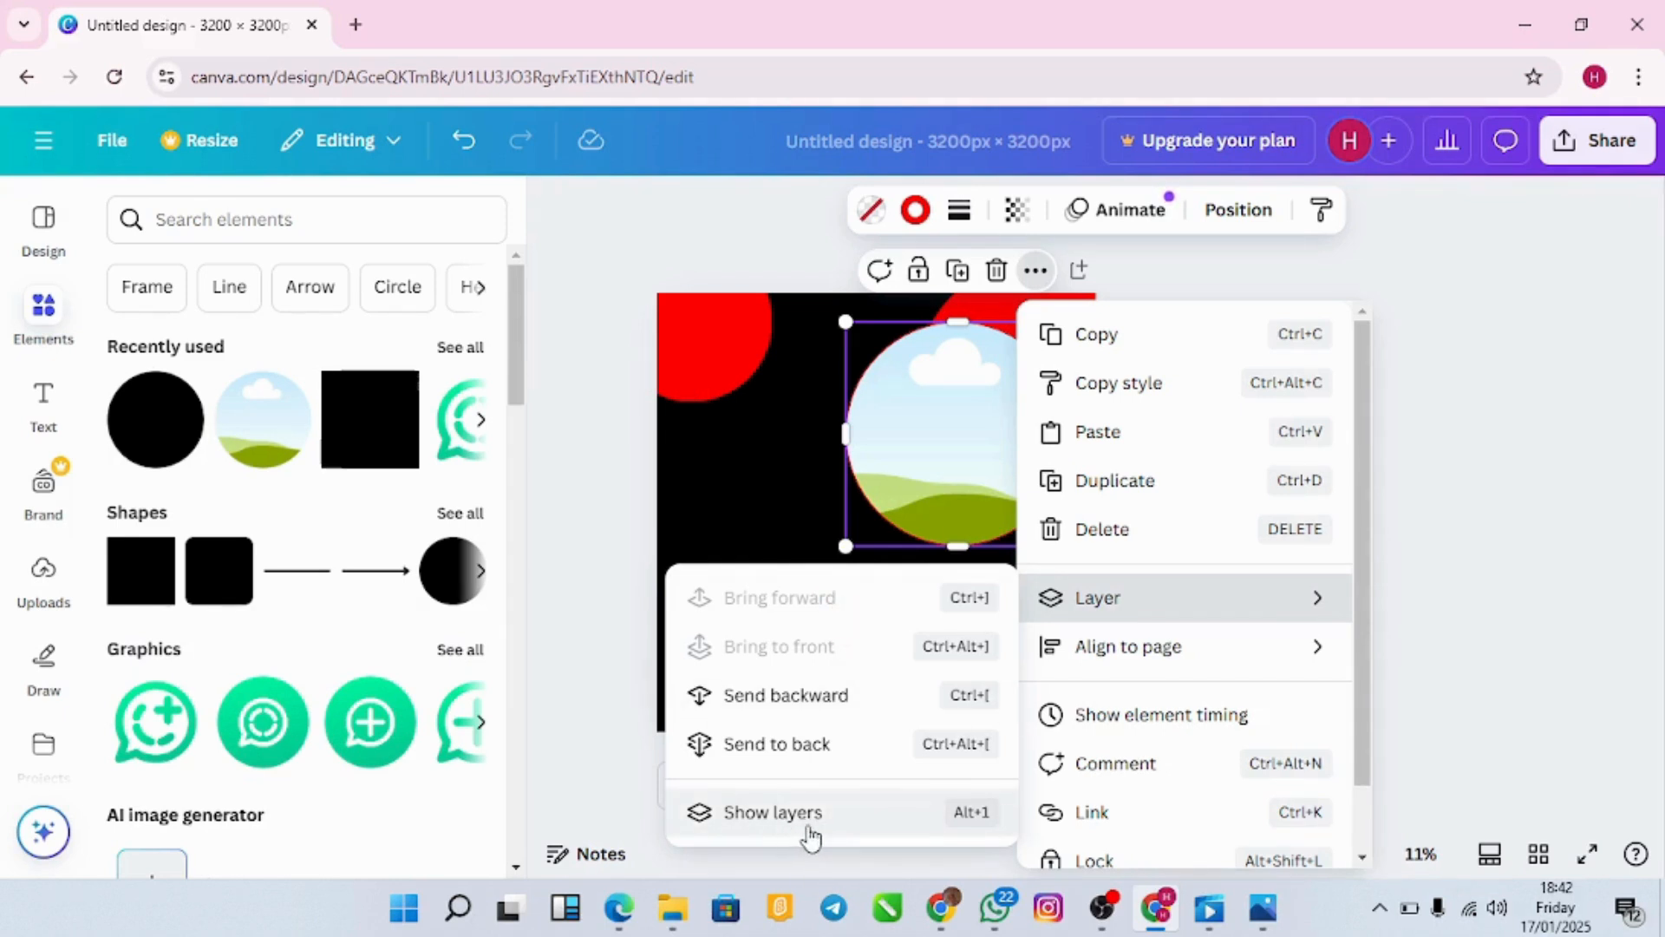
left_click(818, 757)
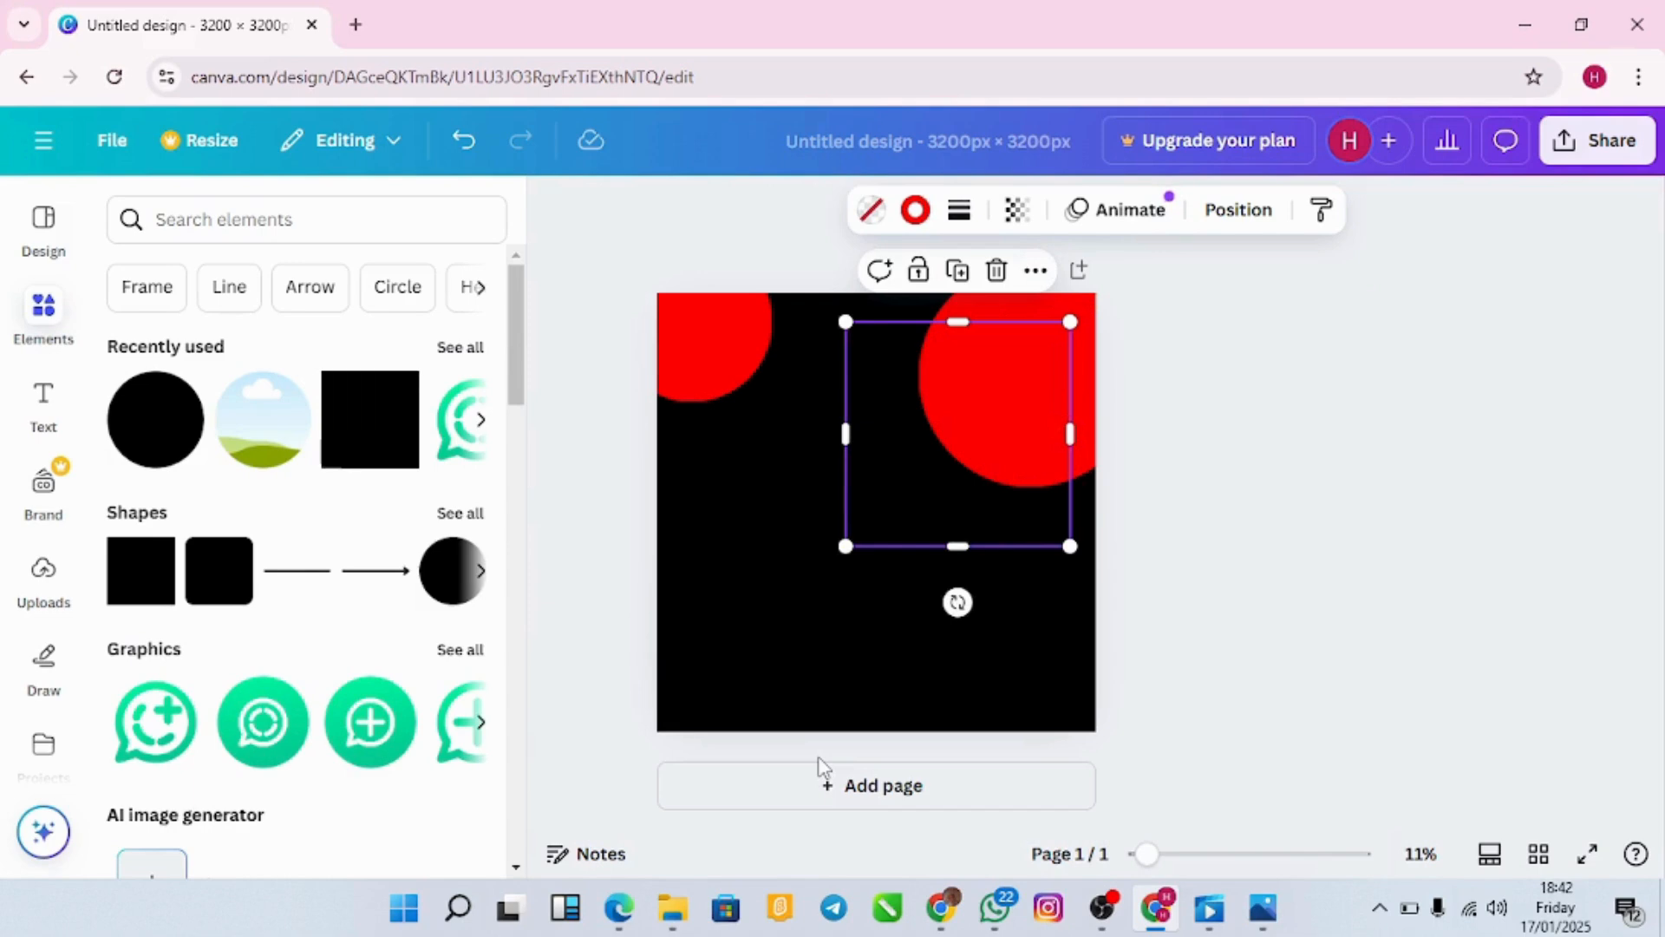
left_click(1035, 271)
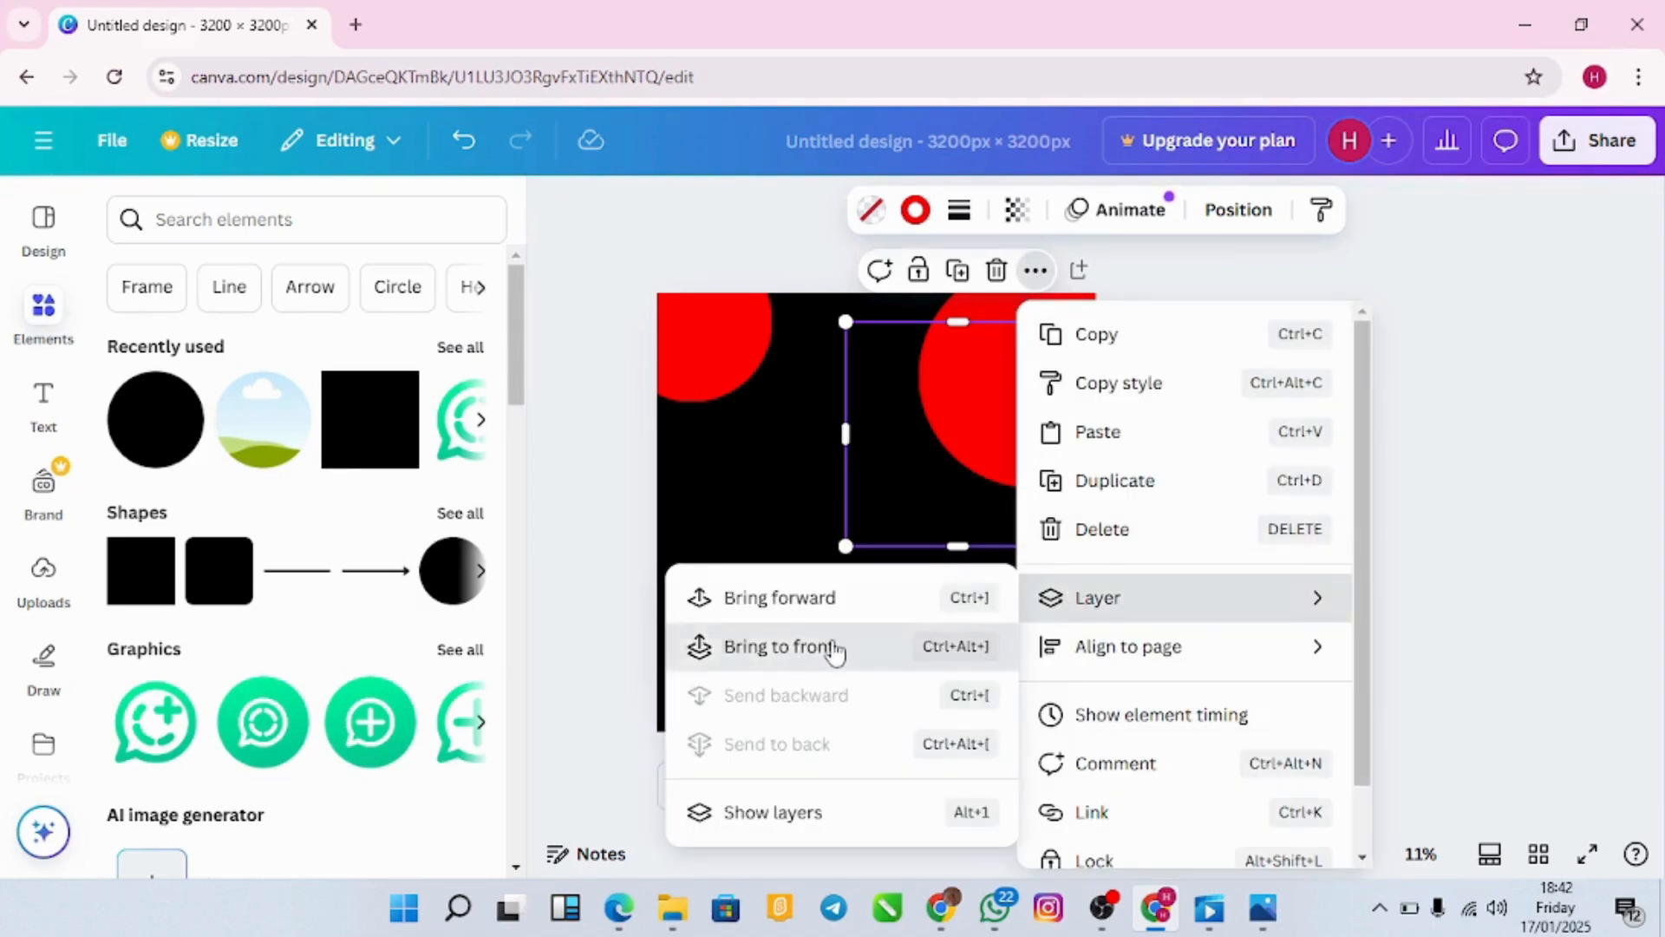
left_click(834, 649)
Step: Place the photo circle in the top-right corner and shrink it inside the red circle
left_click_drag(952, 486, 1037, 418)
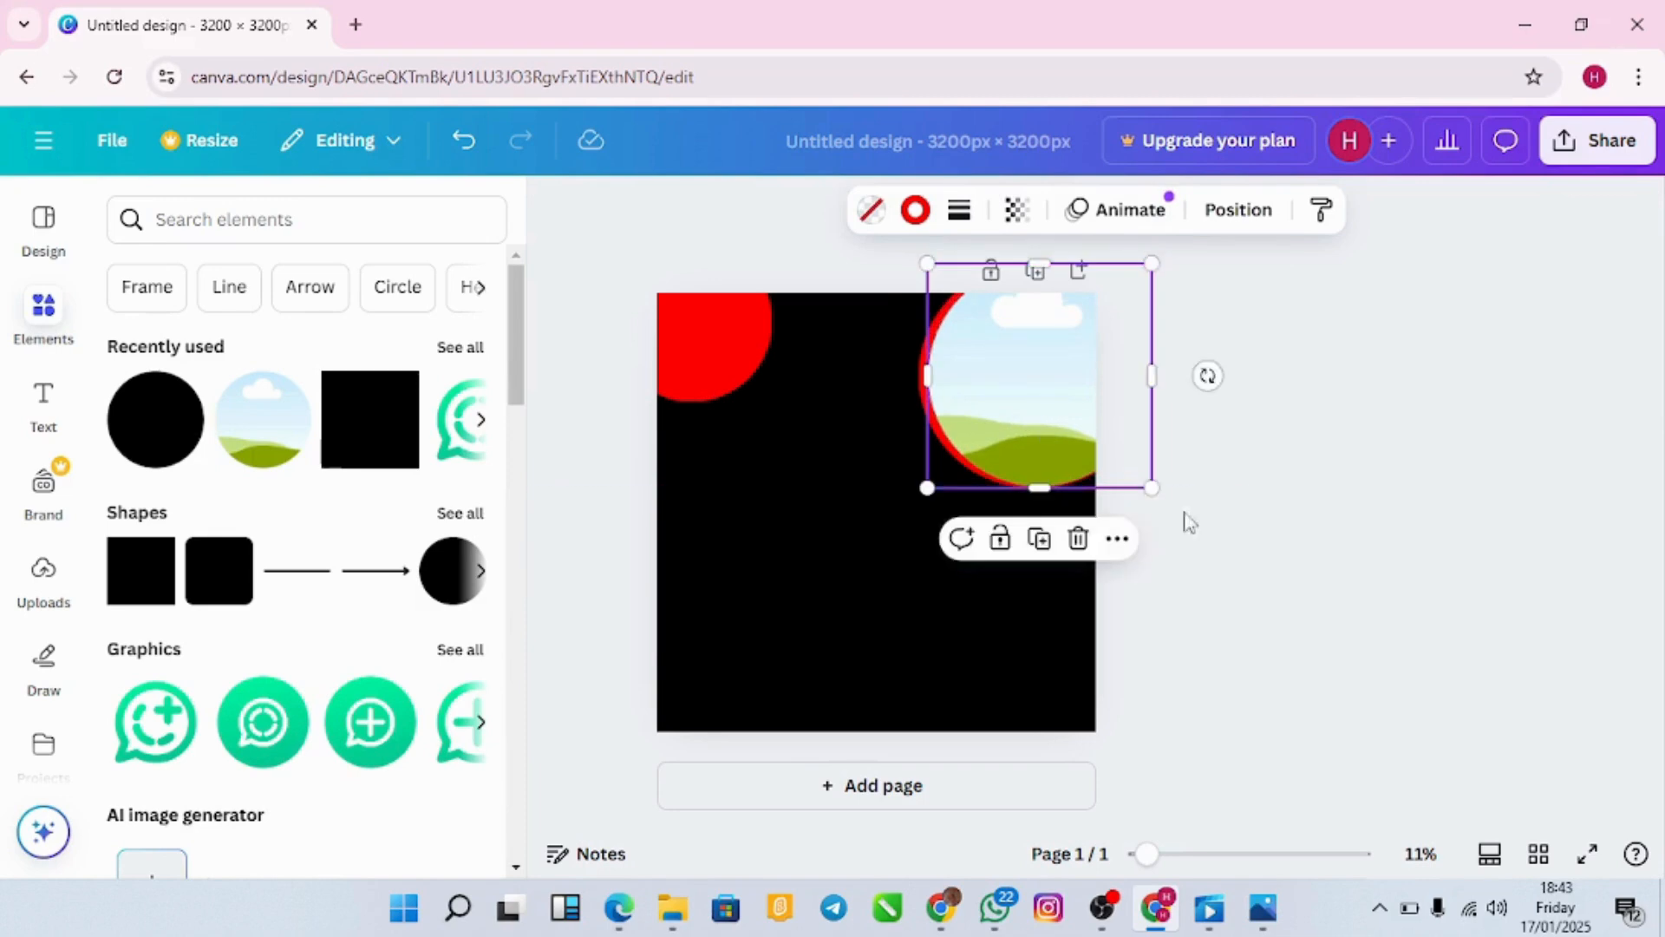
left_click(1211, 531)
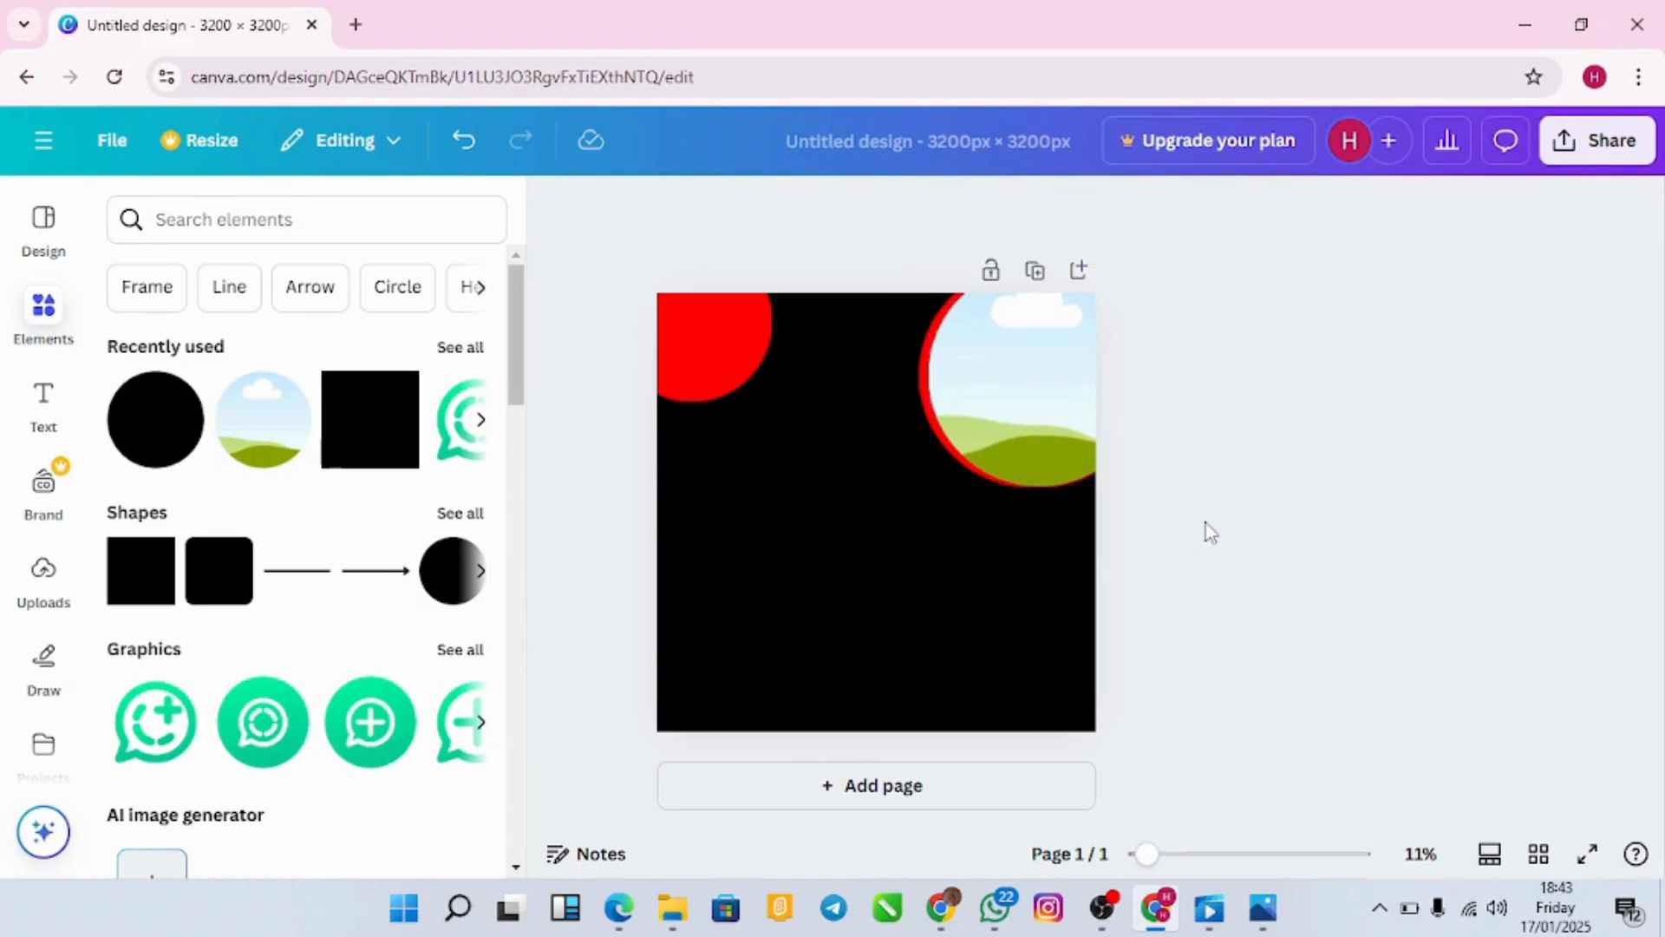
left_click(1068, 430)
left_click_drag(1149, 482, 1145, 478)
left_click(1242, 489)
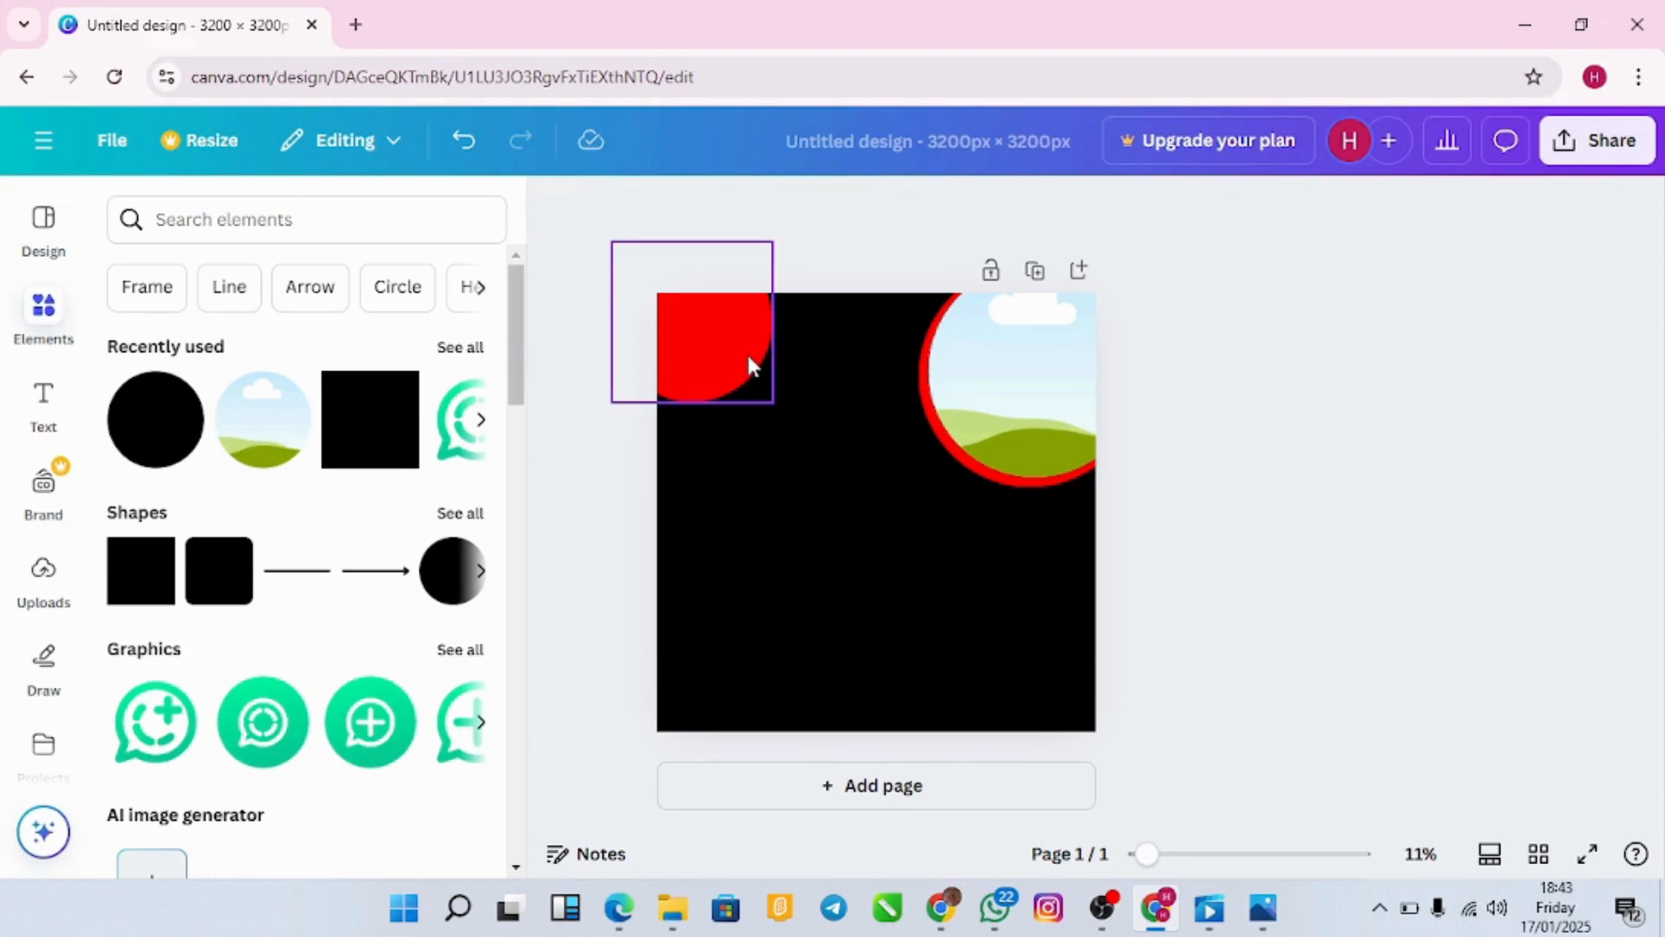
Step: Add a red circle on the top-right photo's lower edge and shrink a landscape photo circle mid-left
left_click(149, 438)
left_click_drag(857, 491, 917, 433)
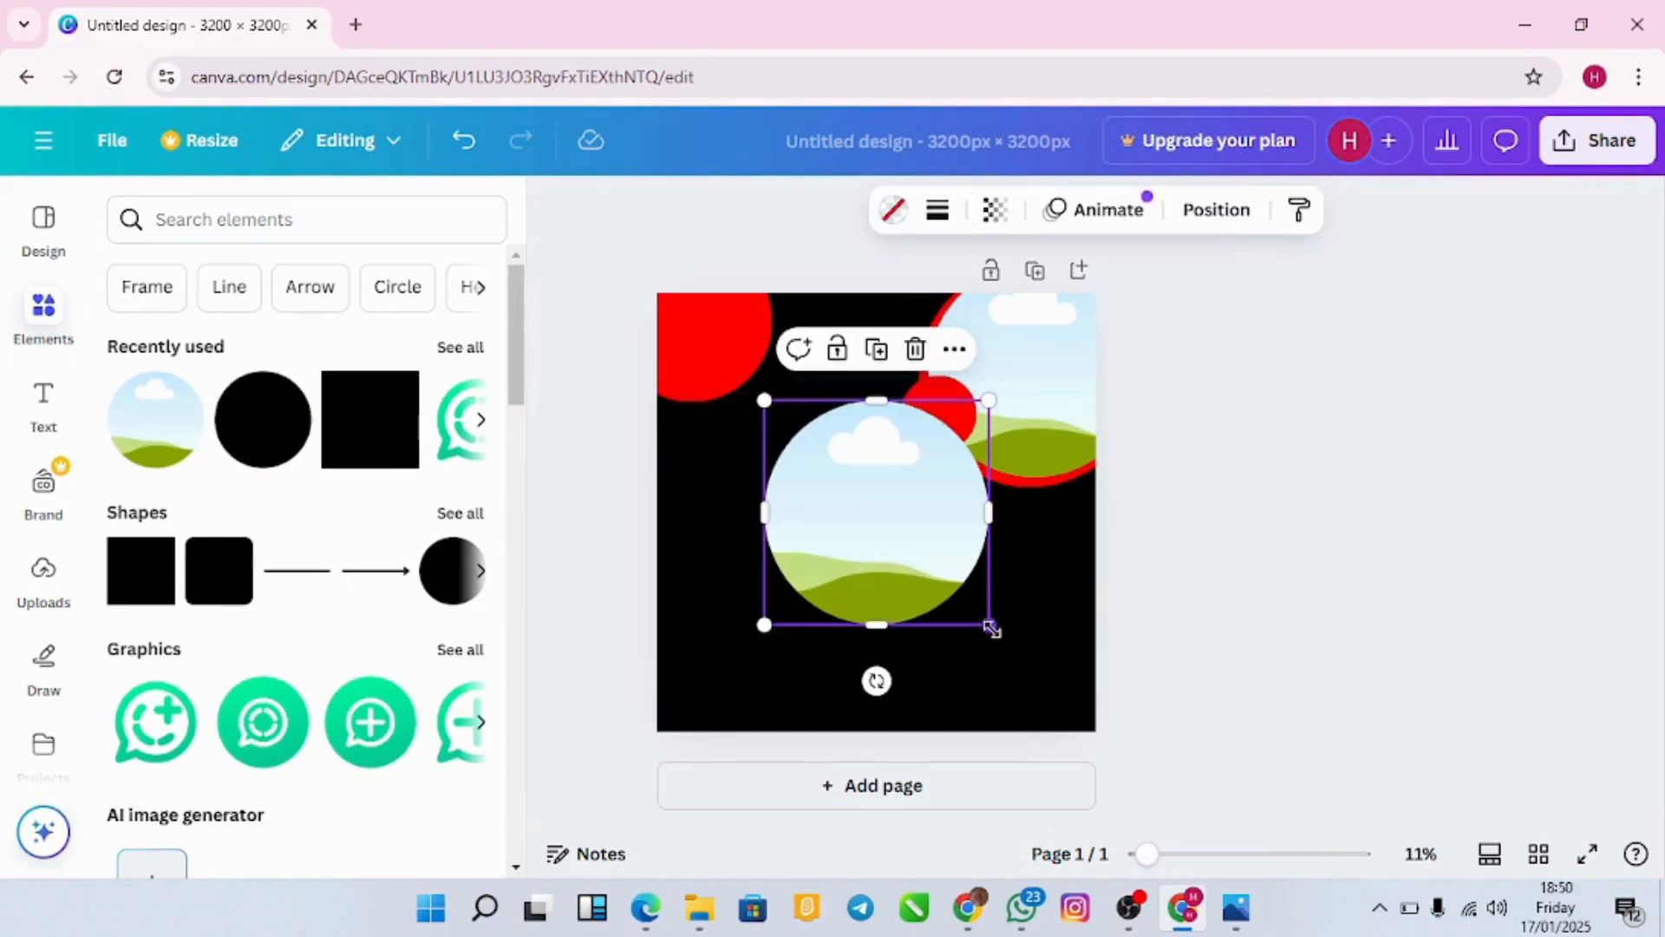
left_click_drag(993, 627, 807, 538)
left_click_drag(812, 466, 775, 534)
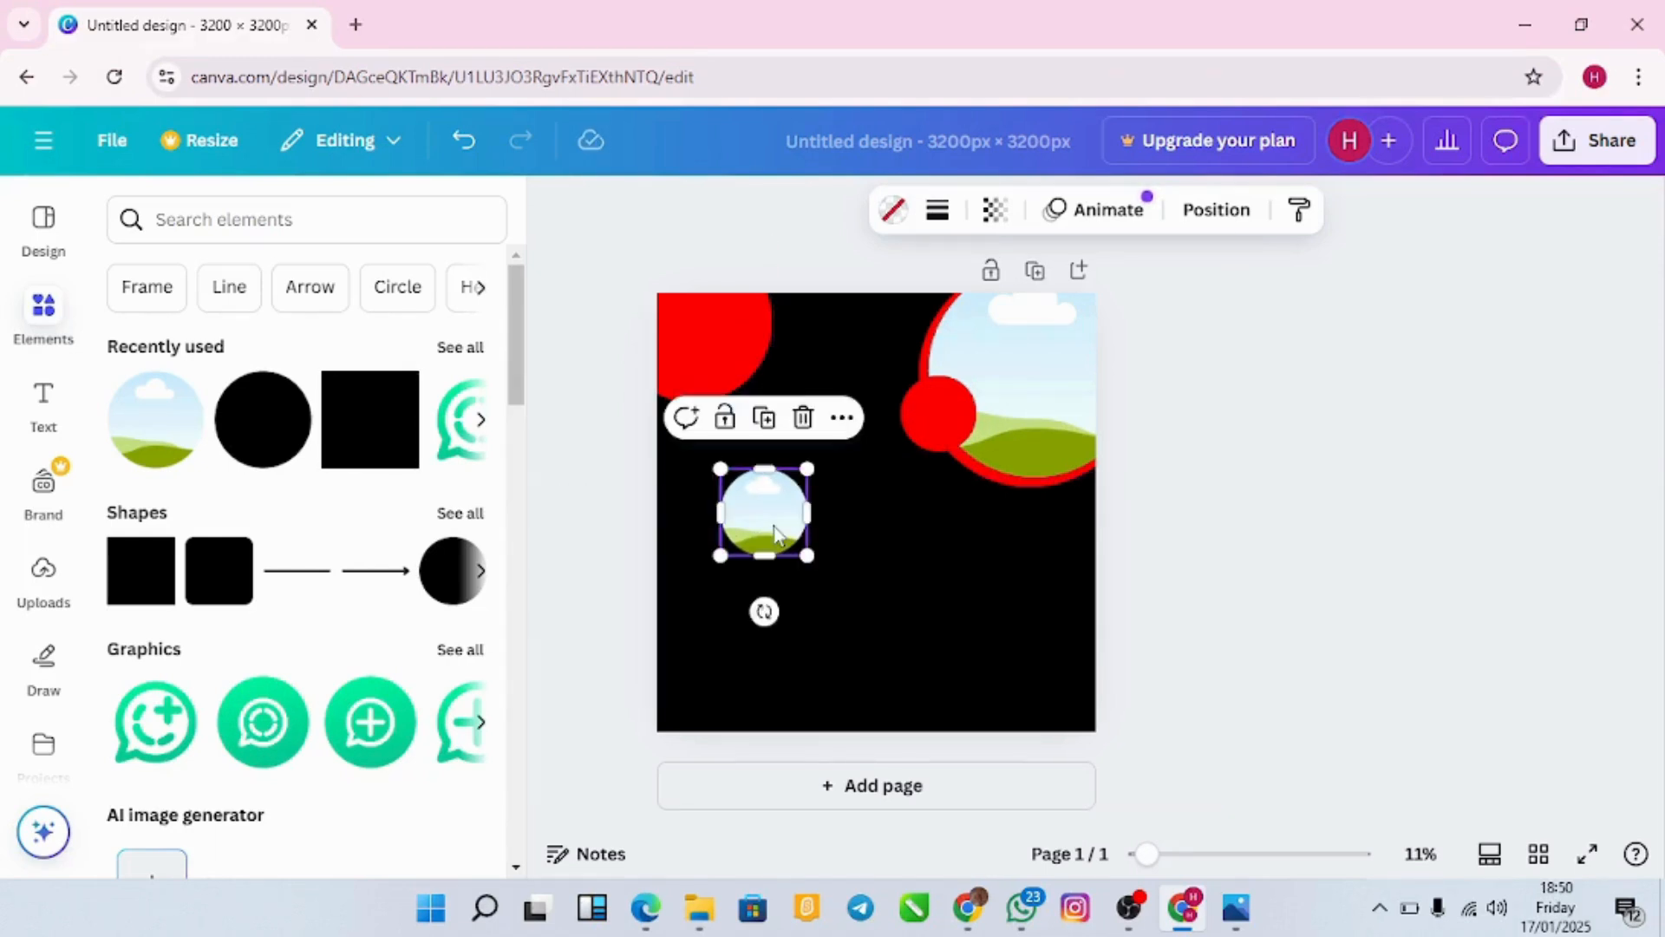
Step: Give the small mid-left photo circle a solid red #FF0000 border of weight 15
left_click(938, 212)
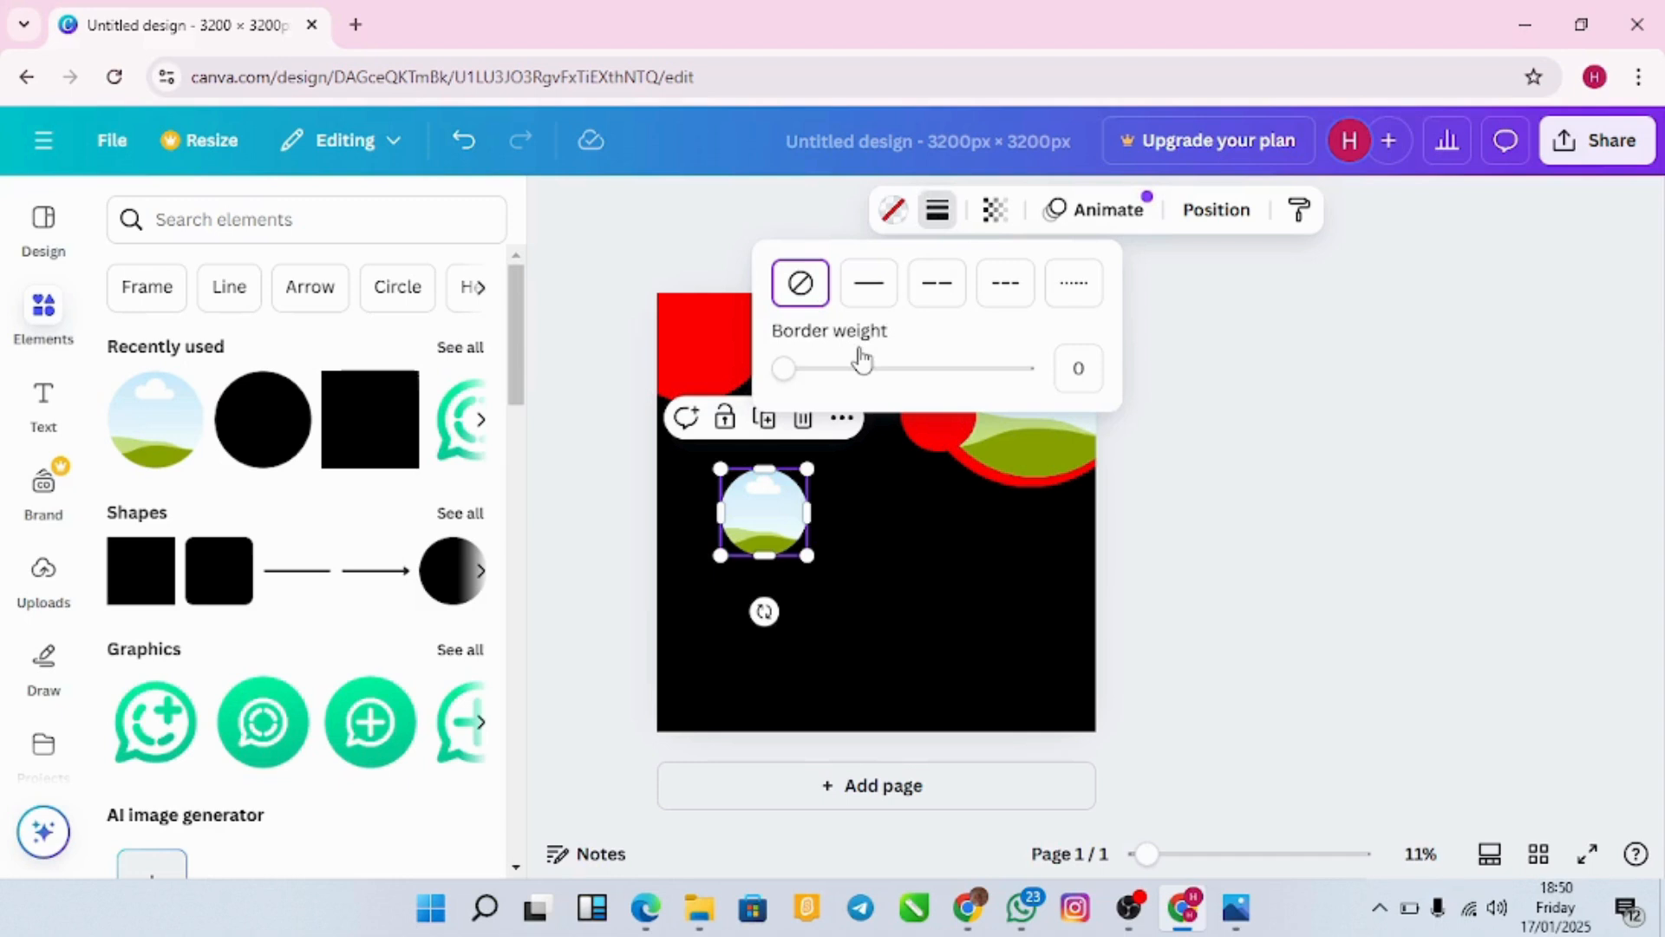
left_click_drag(783, 368, 821, 373)
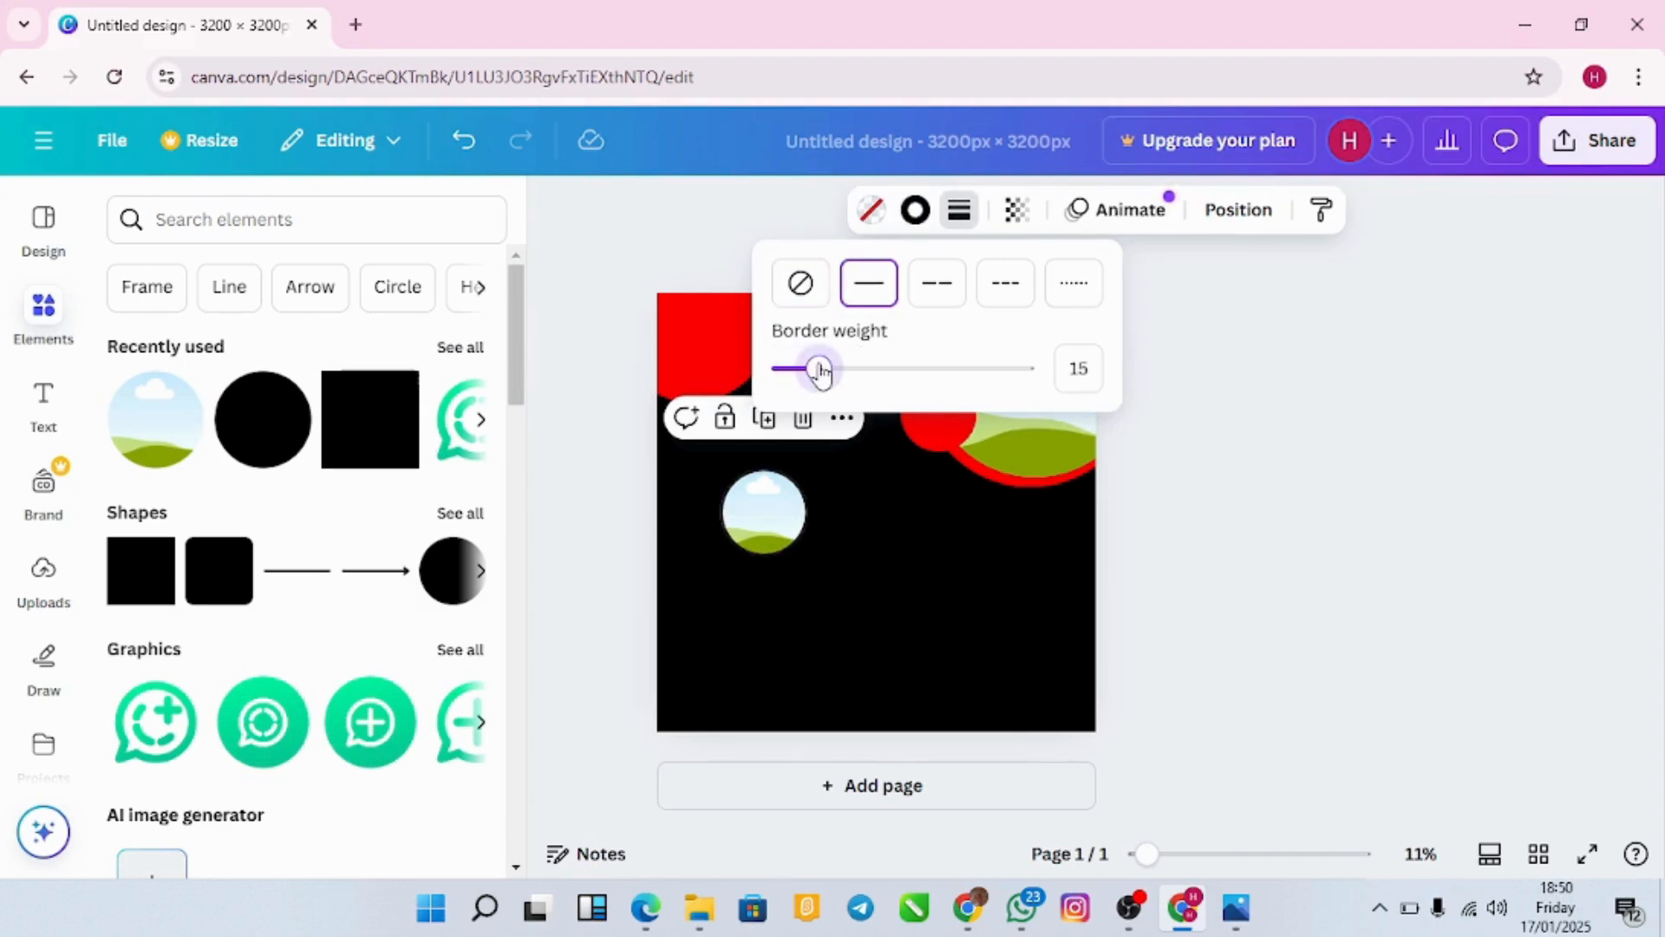
left_click(918, 217)
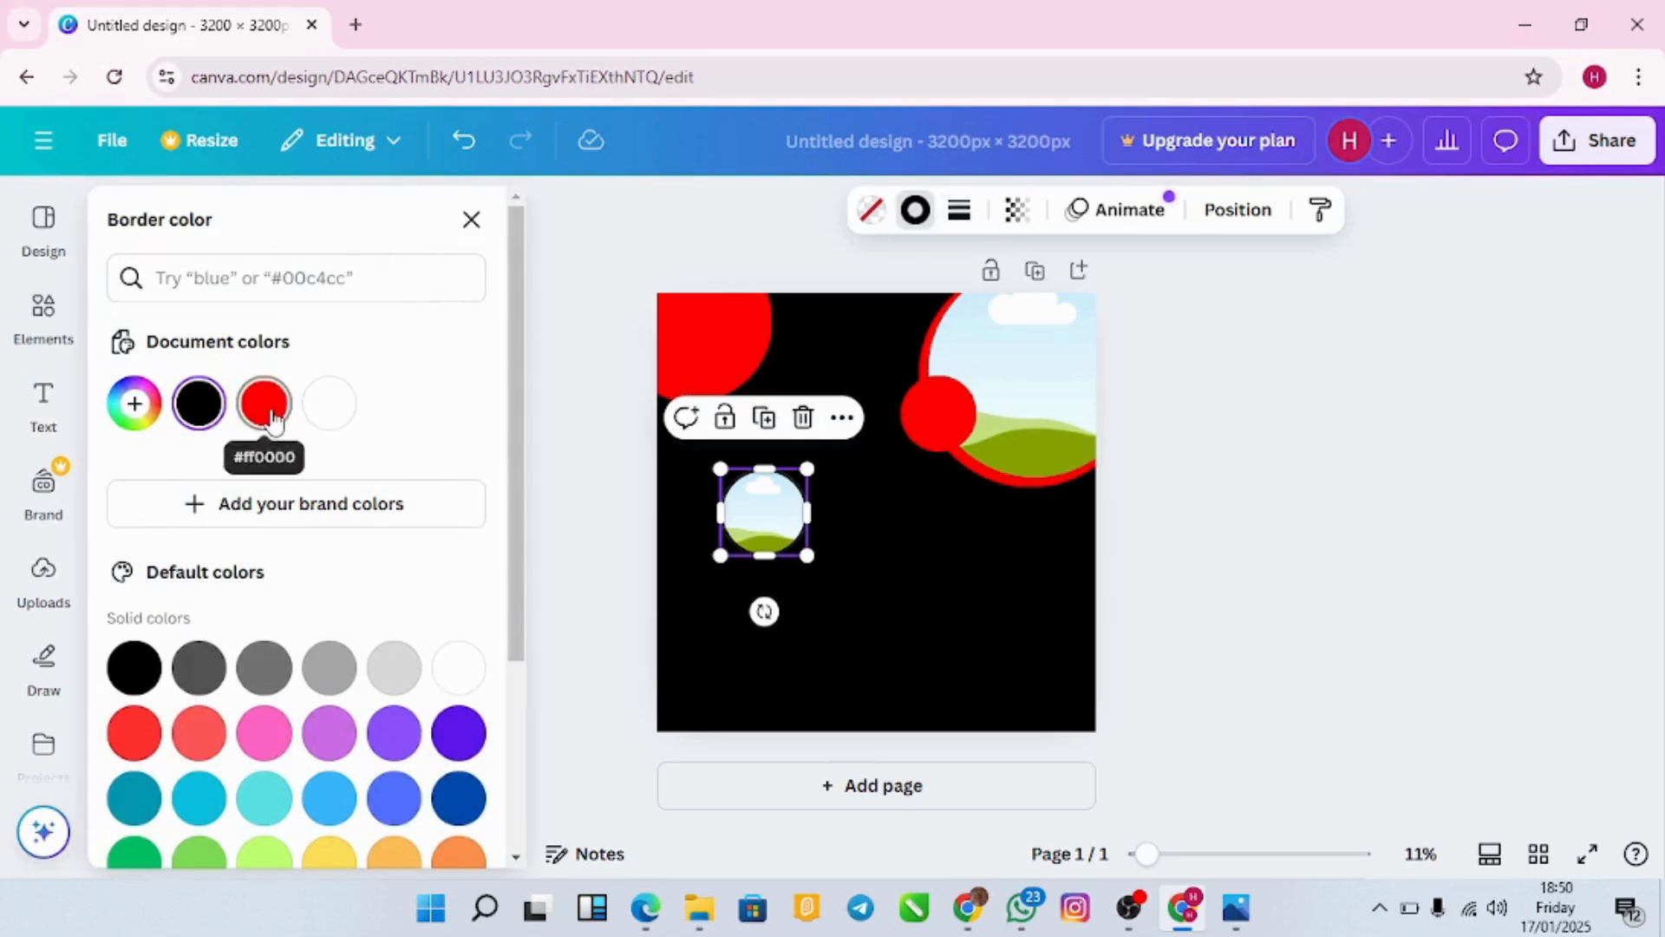
left_click(264, 405)
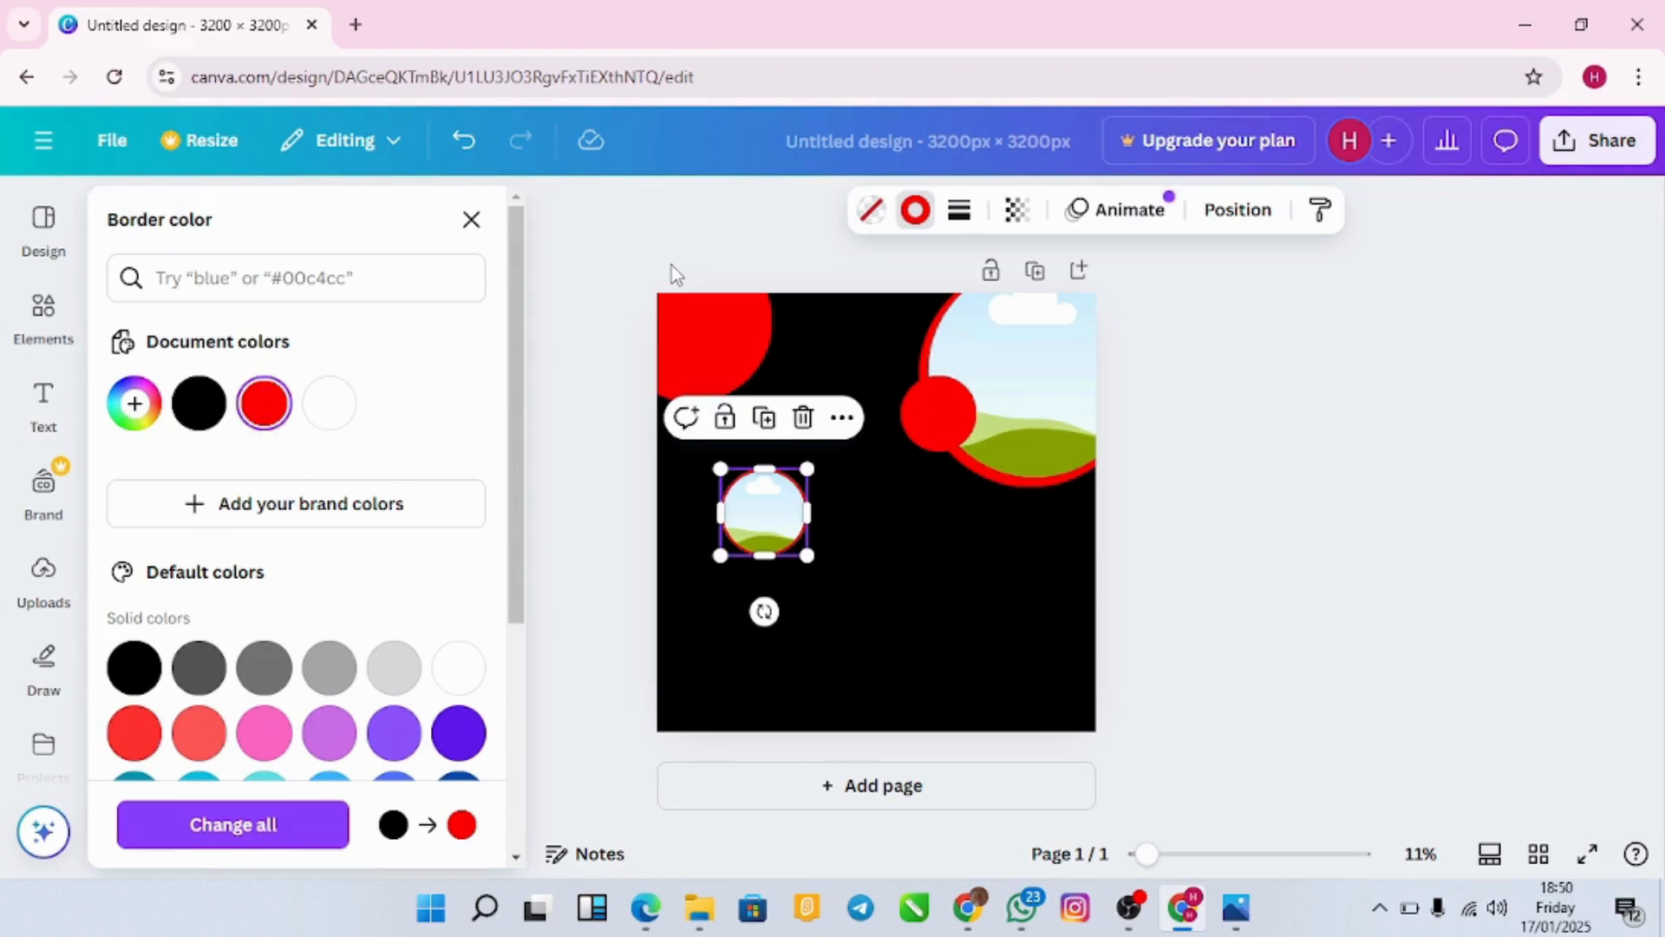
key("Escape")
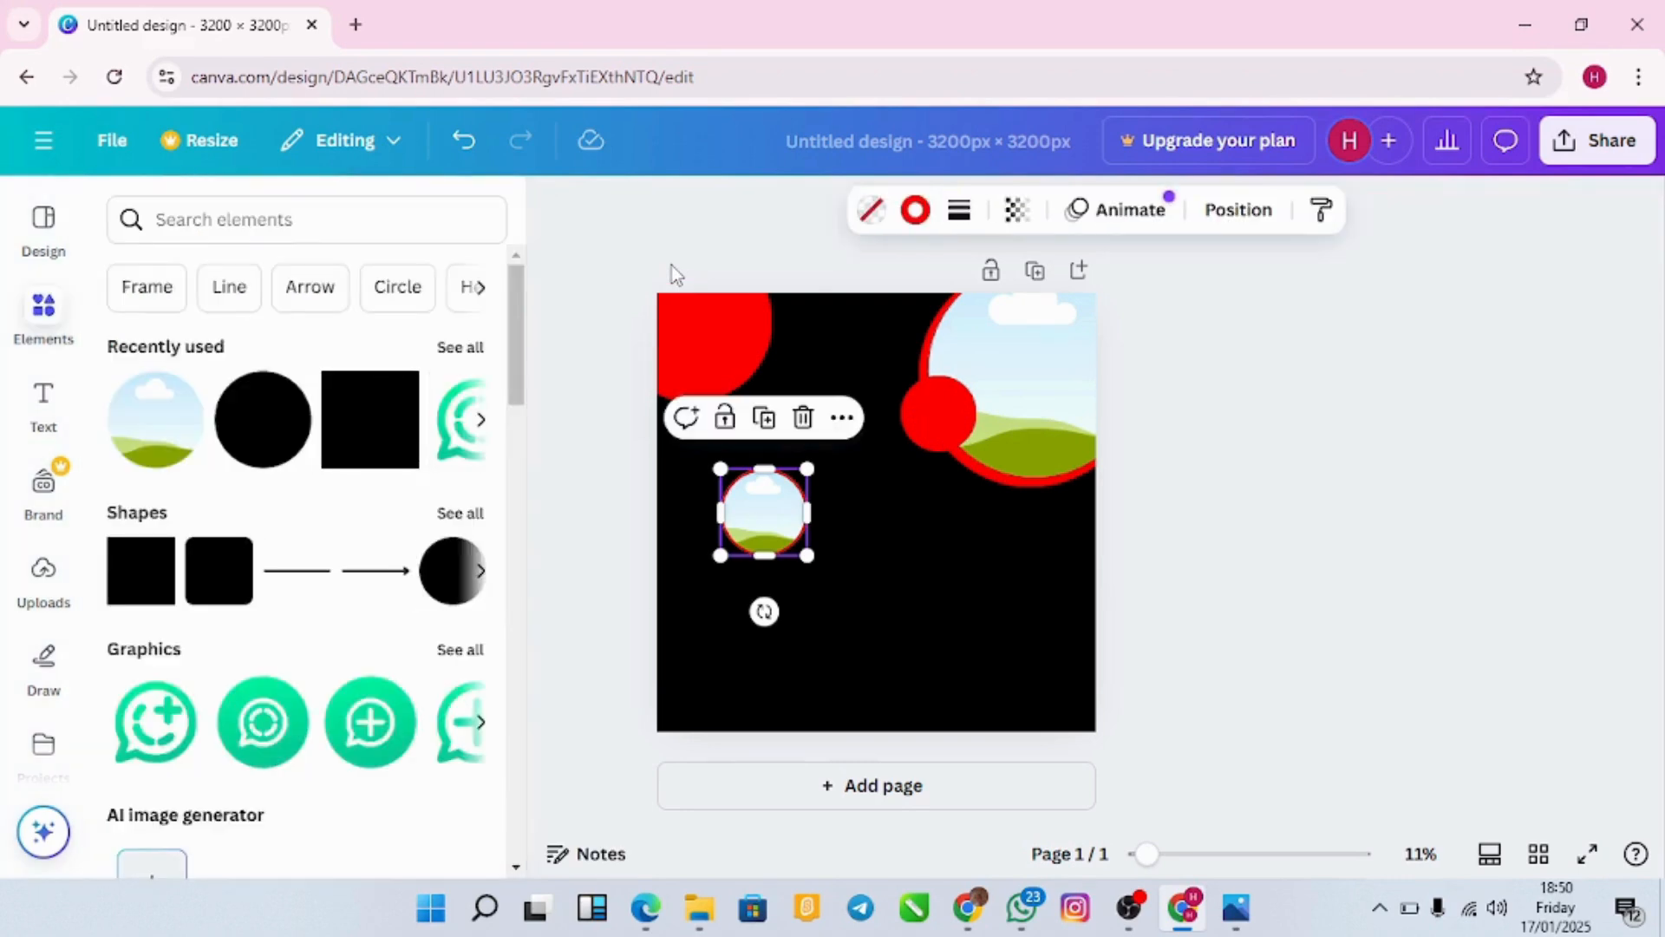
left_click(1323, 477)
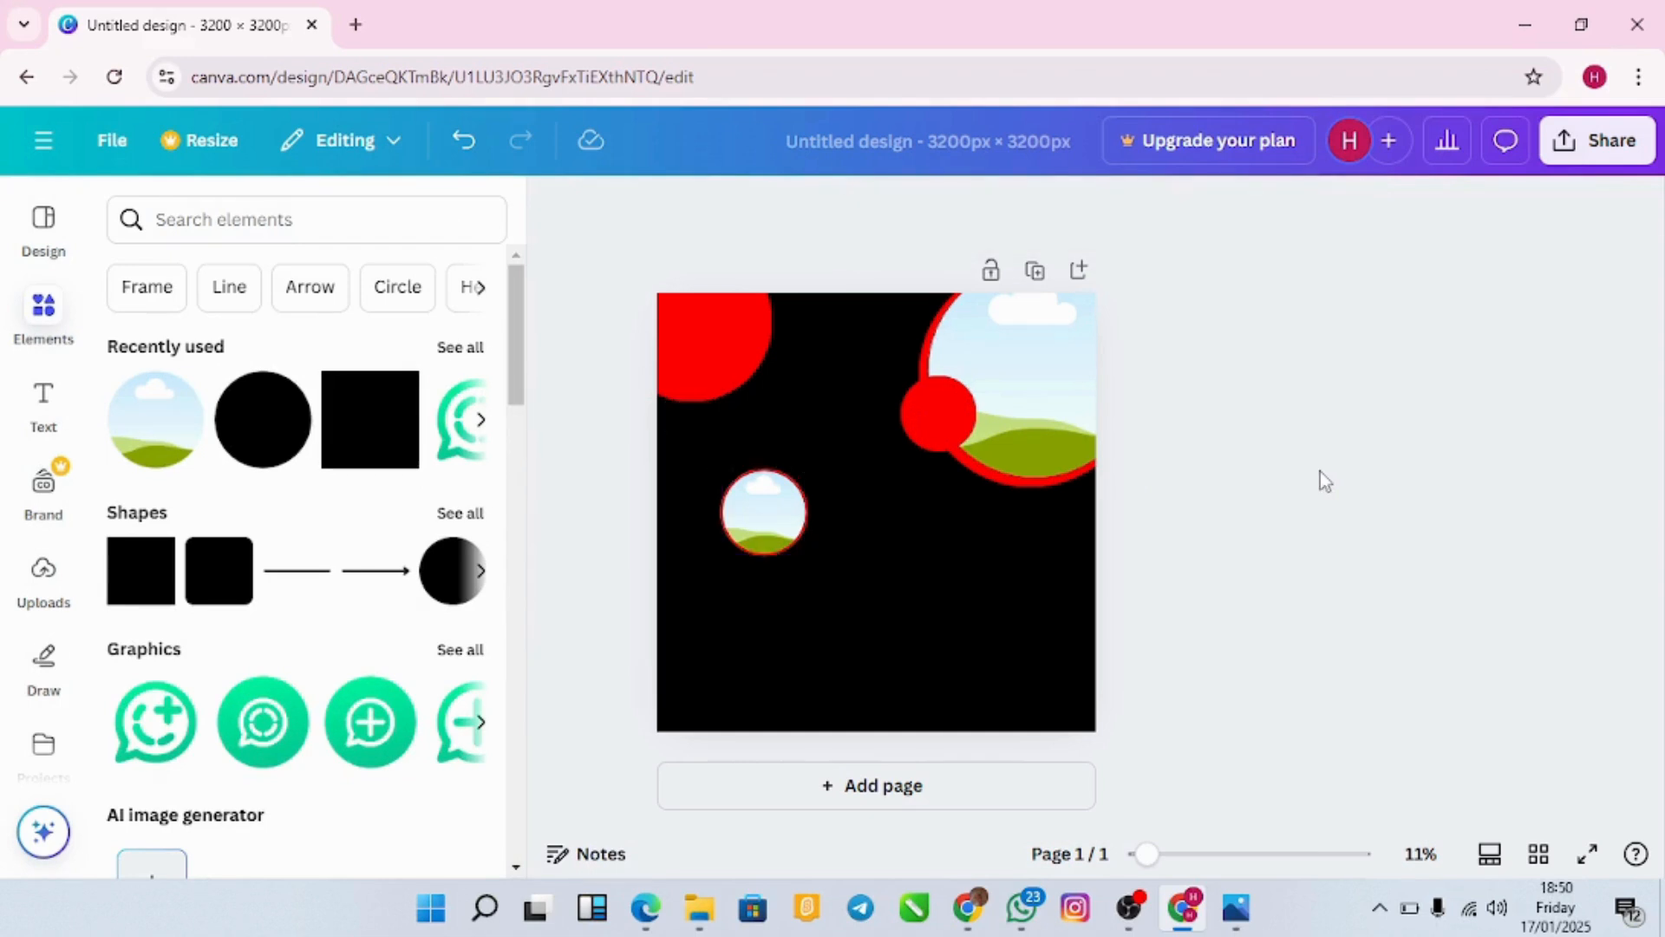
Step: Duplicate the small sky-photo circle twice to form a column of three
left_click(795, 536)
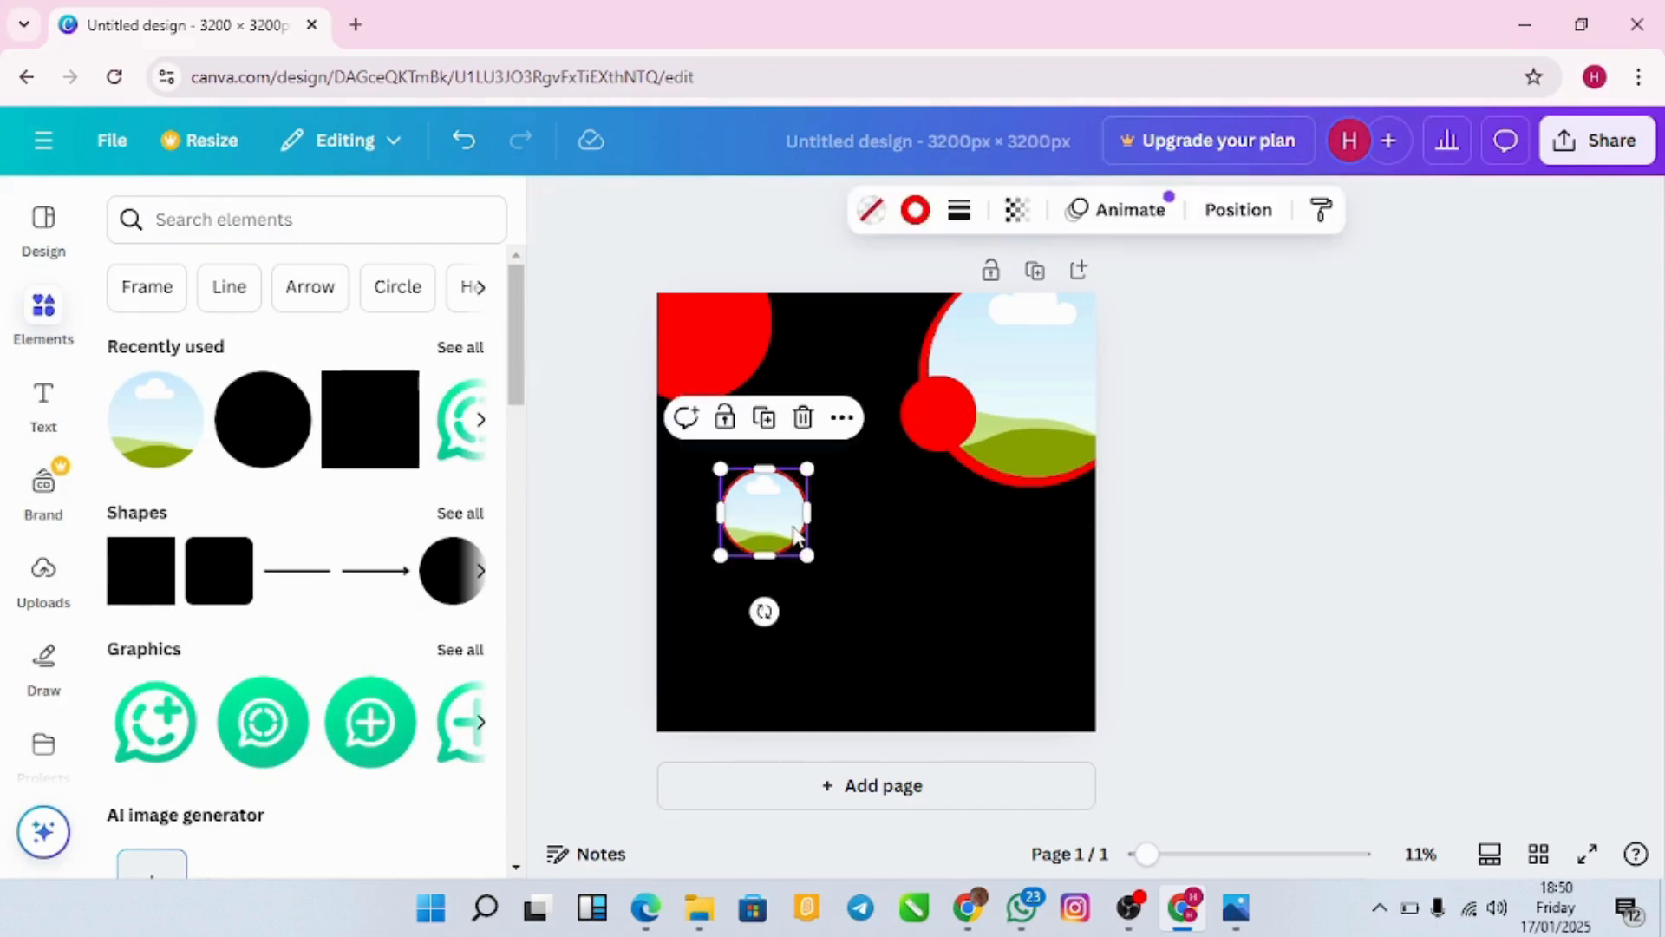
left_click_drag(771, 525, 775, 611)
key("ctrl+d")
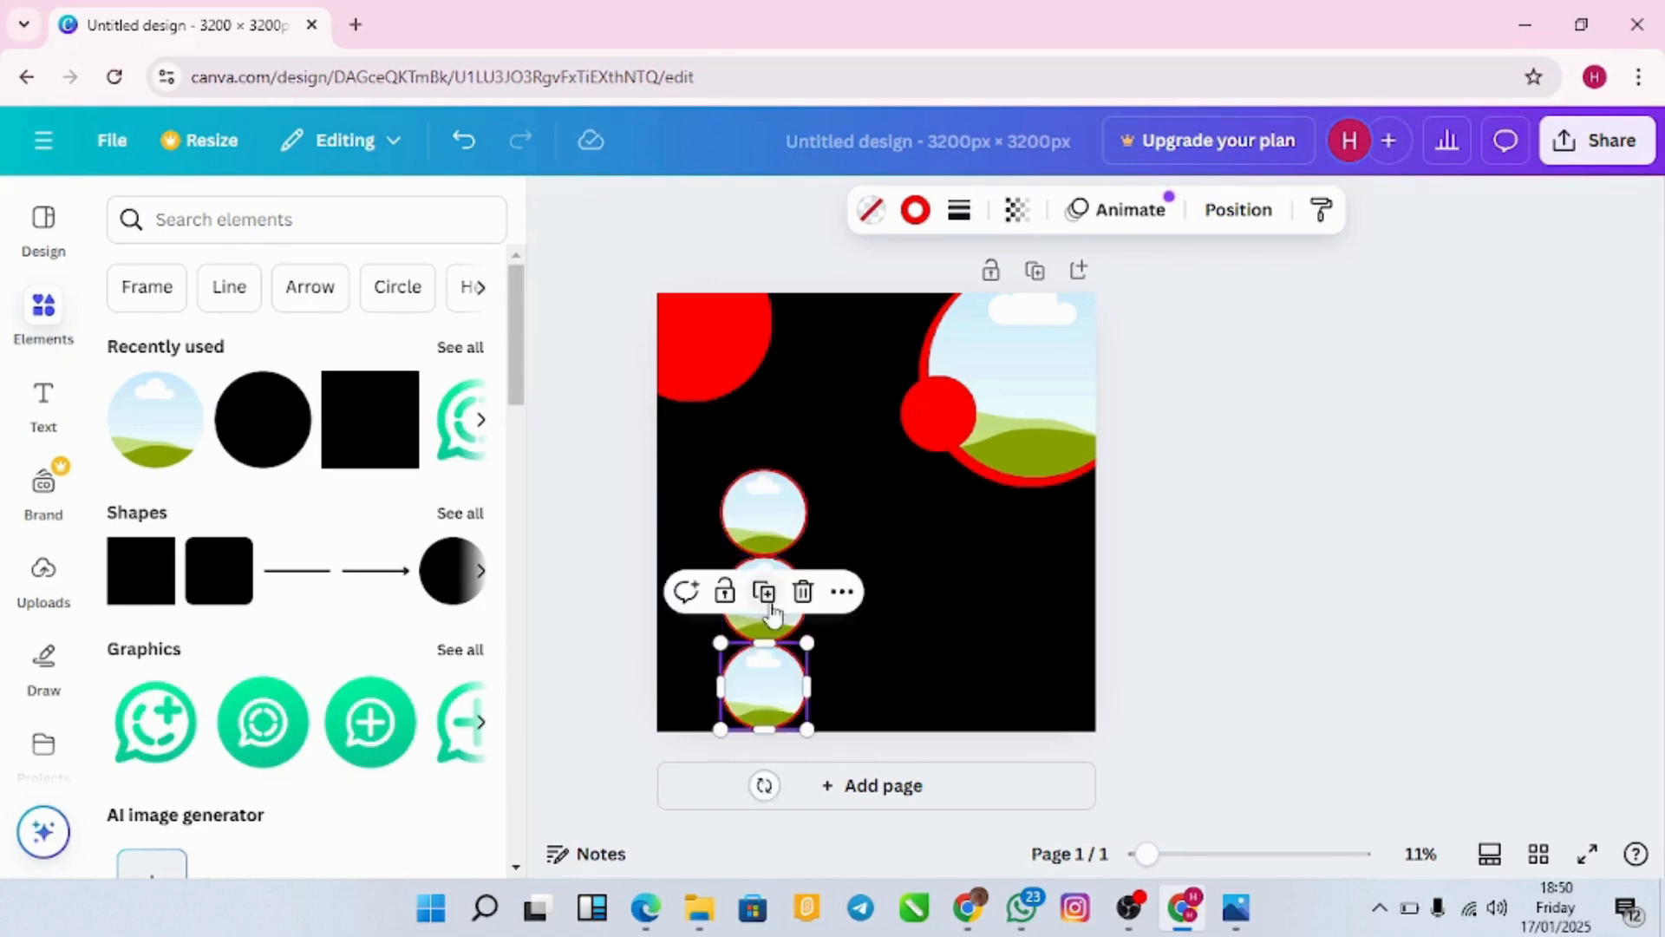
Step: Nudge the top, middle and bottom sky circles so their spacing is even
left_click_drag(767, 518, 767, 480)
left_click_drag(769, 579, 784, 569)
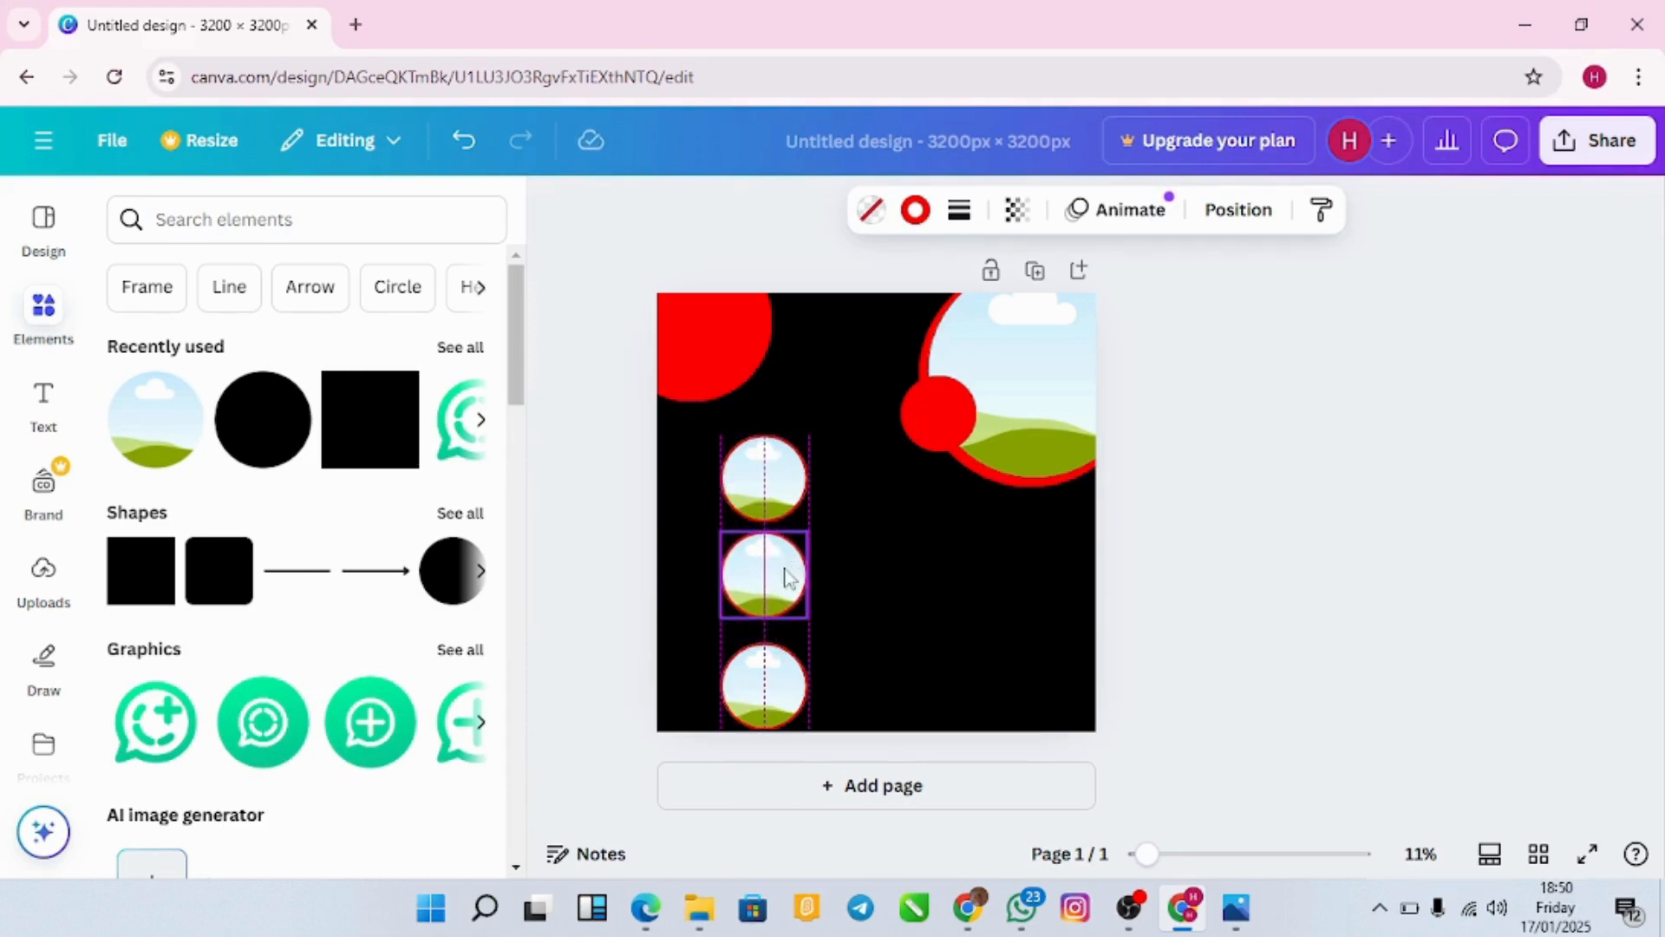
left_click(791, 673)
left_click_drag(791, 674, 791, 658)
left_click(775, 503)
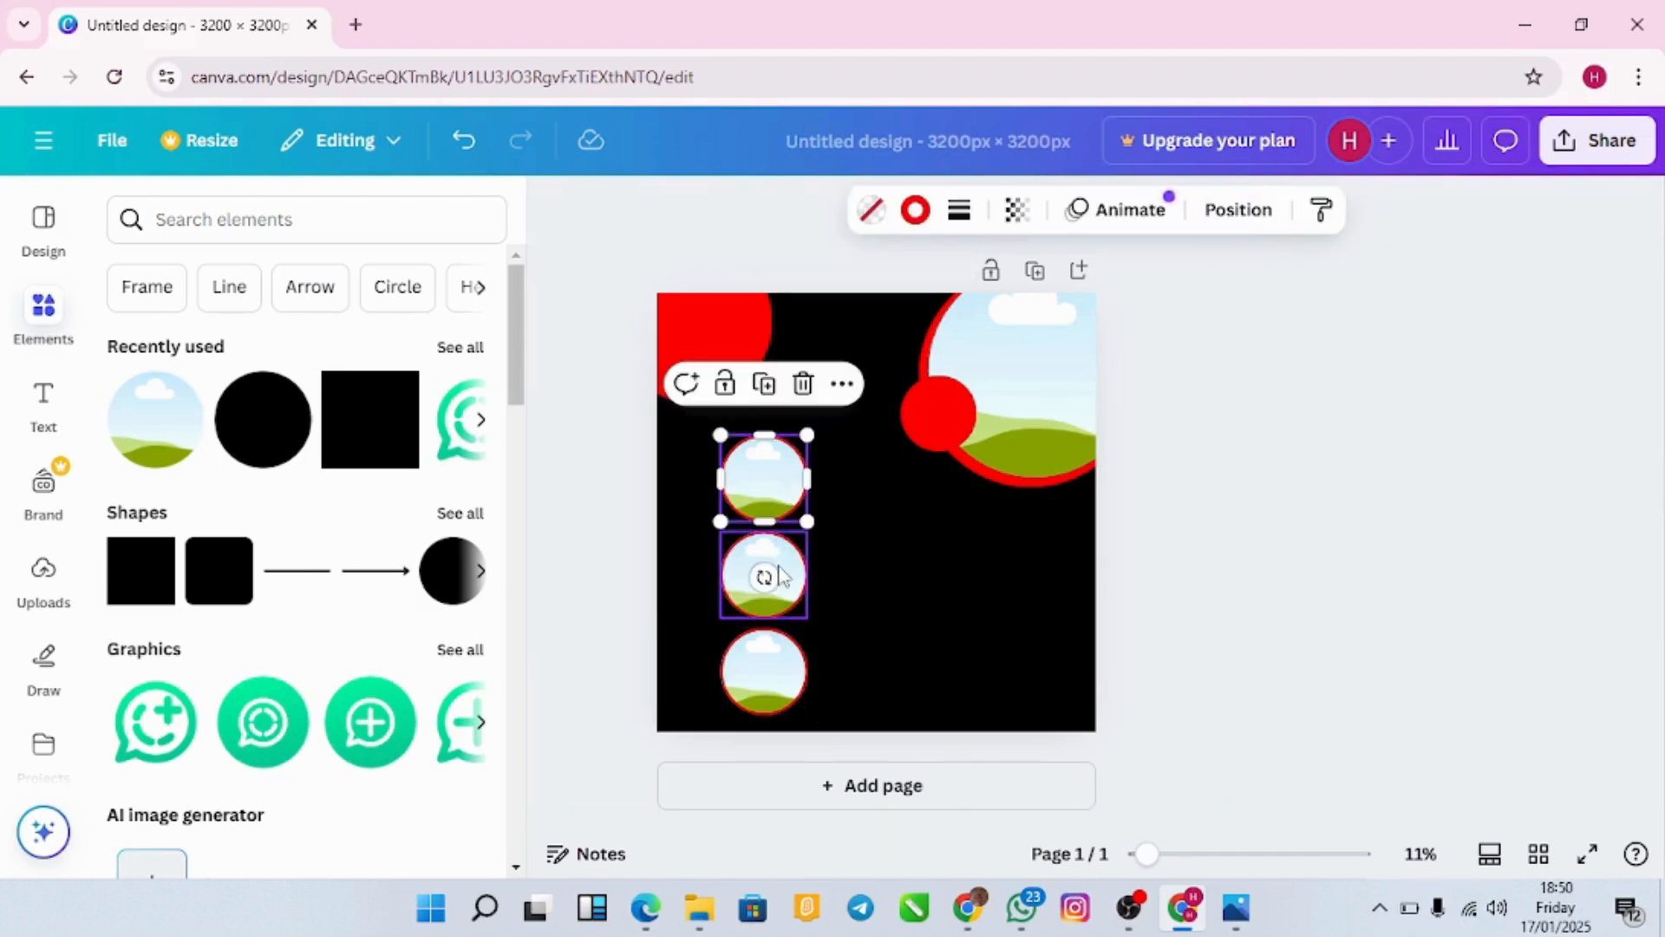
left_click(955, 576)
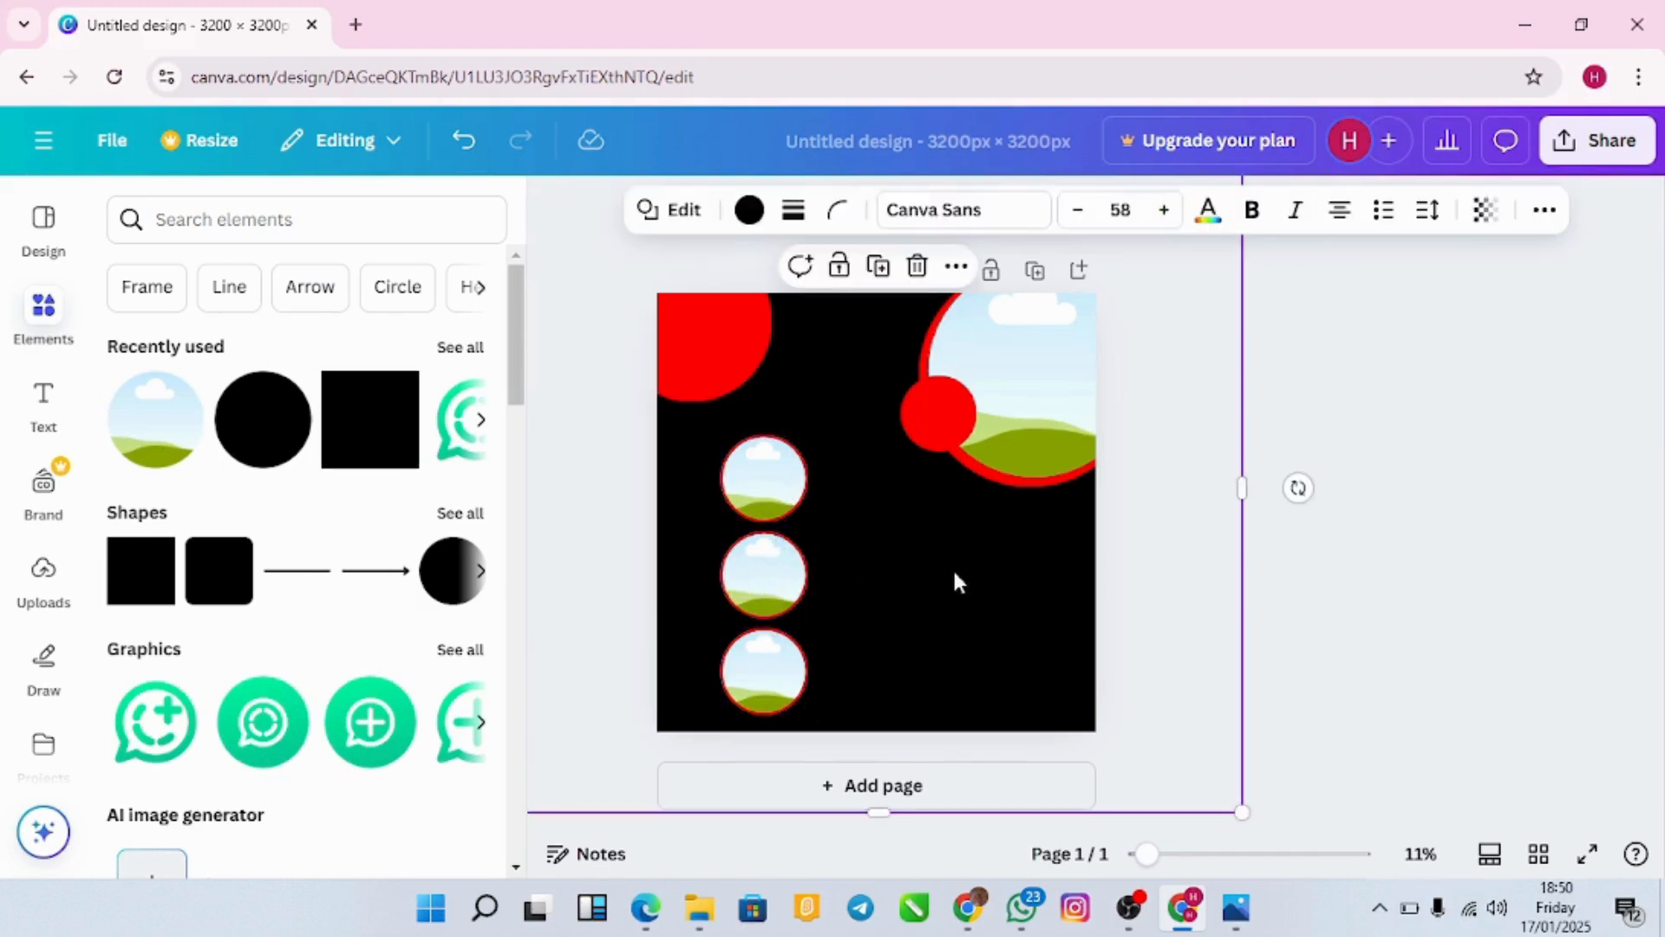
Step: Shrink all three sky circles slightly together and shift them down a little
left_click(763, 477)
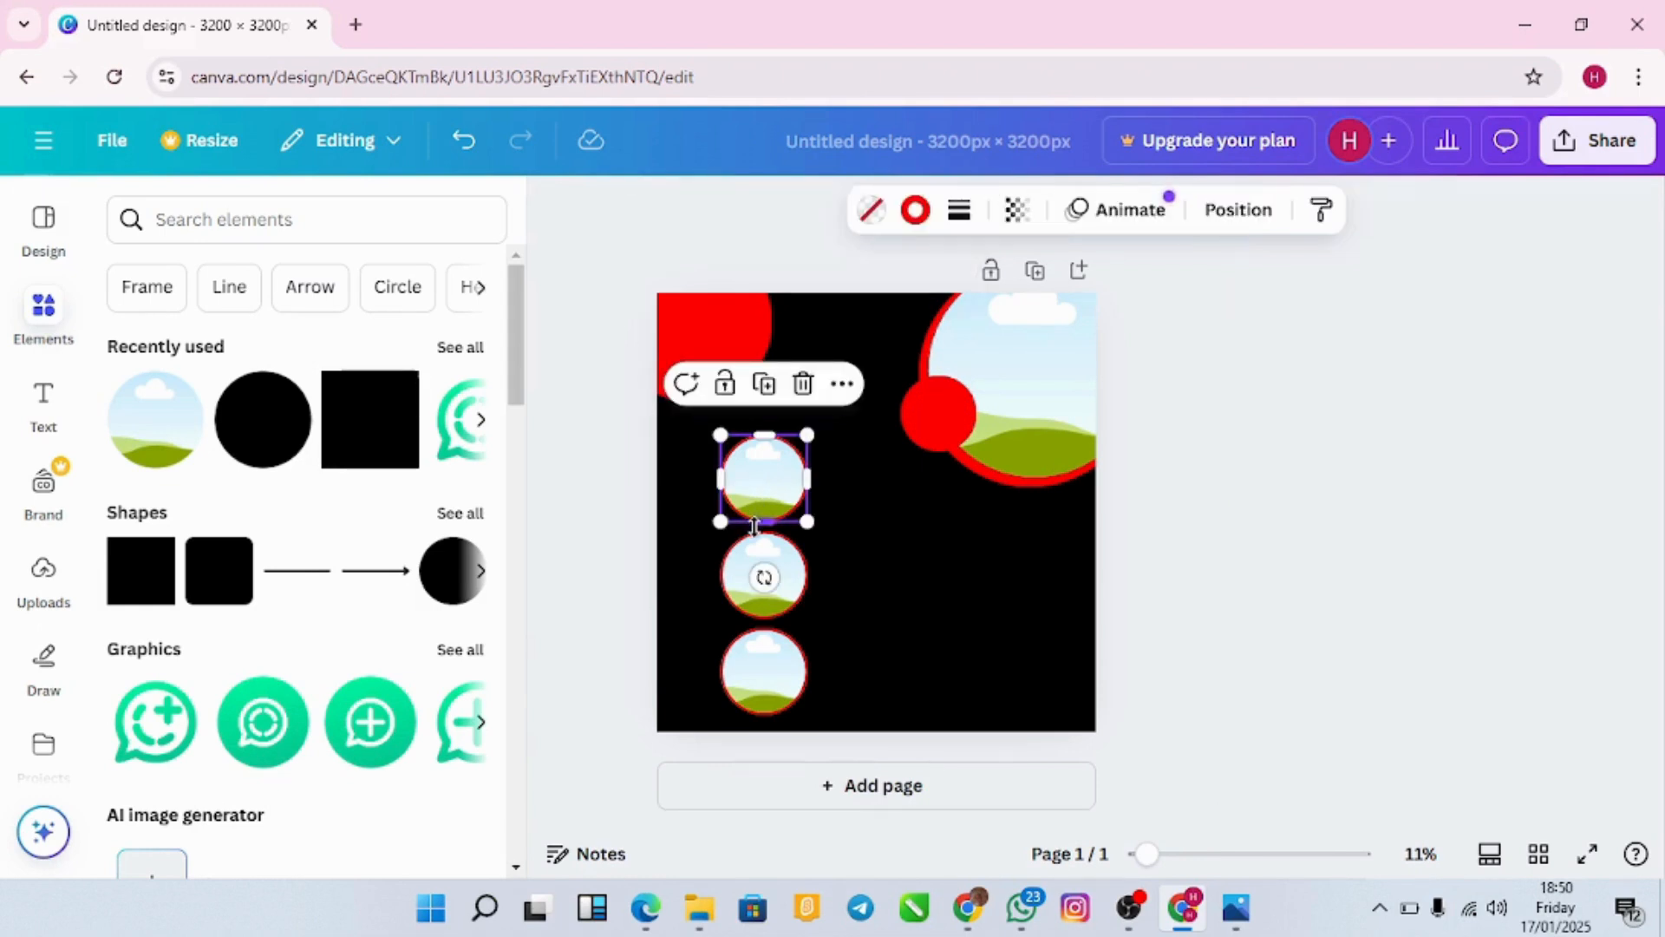
left_click(758, 568, "shift")
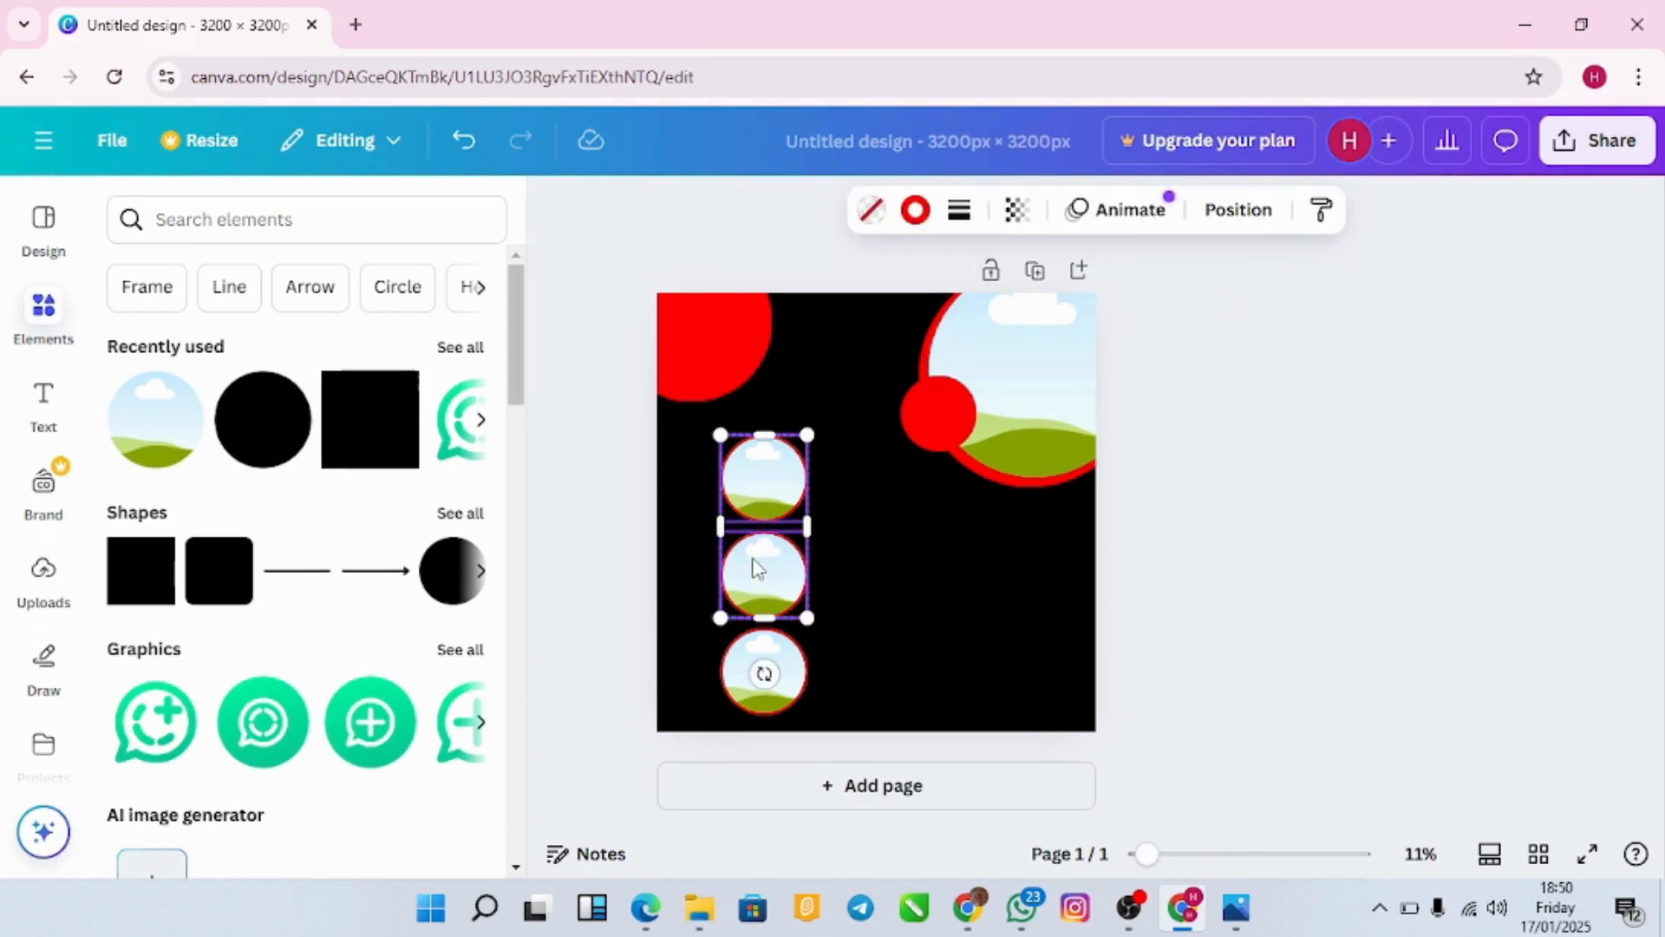
left_click(762, 673, "shift")
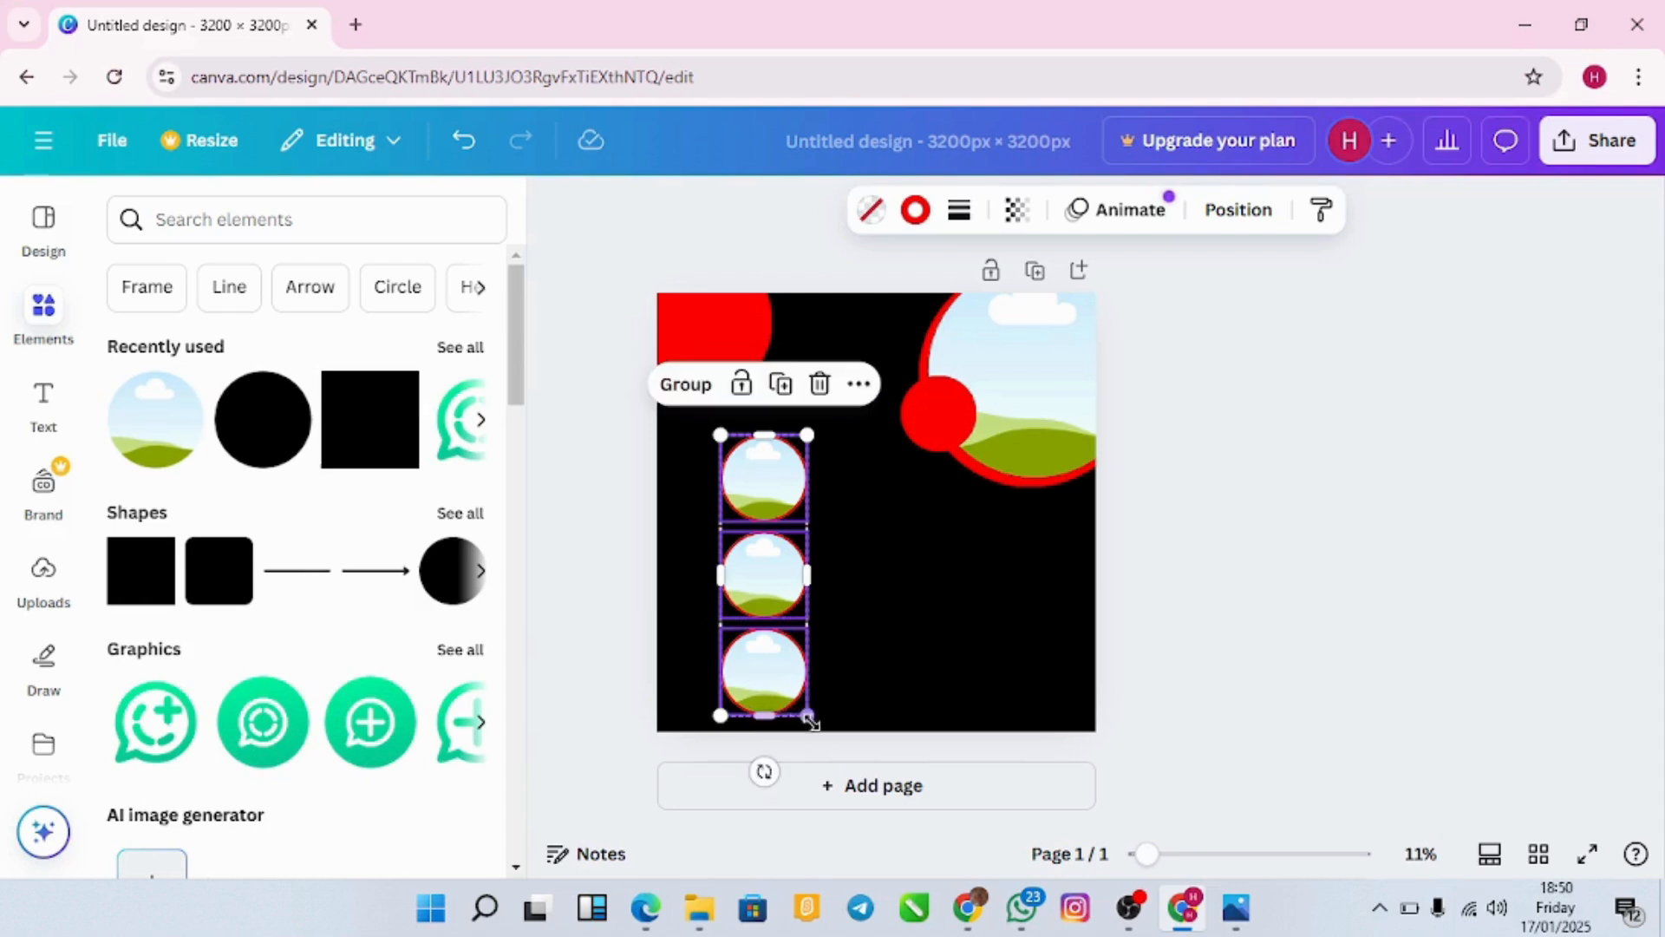
left_click_drag(809, 716, 802, 683)
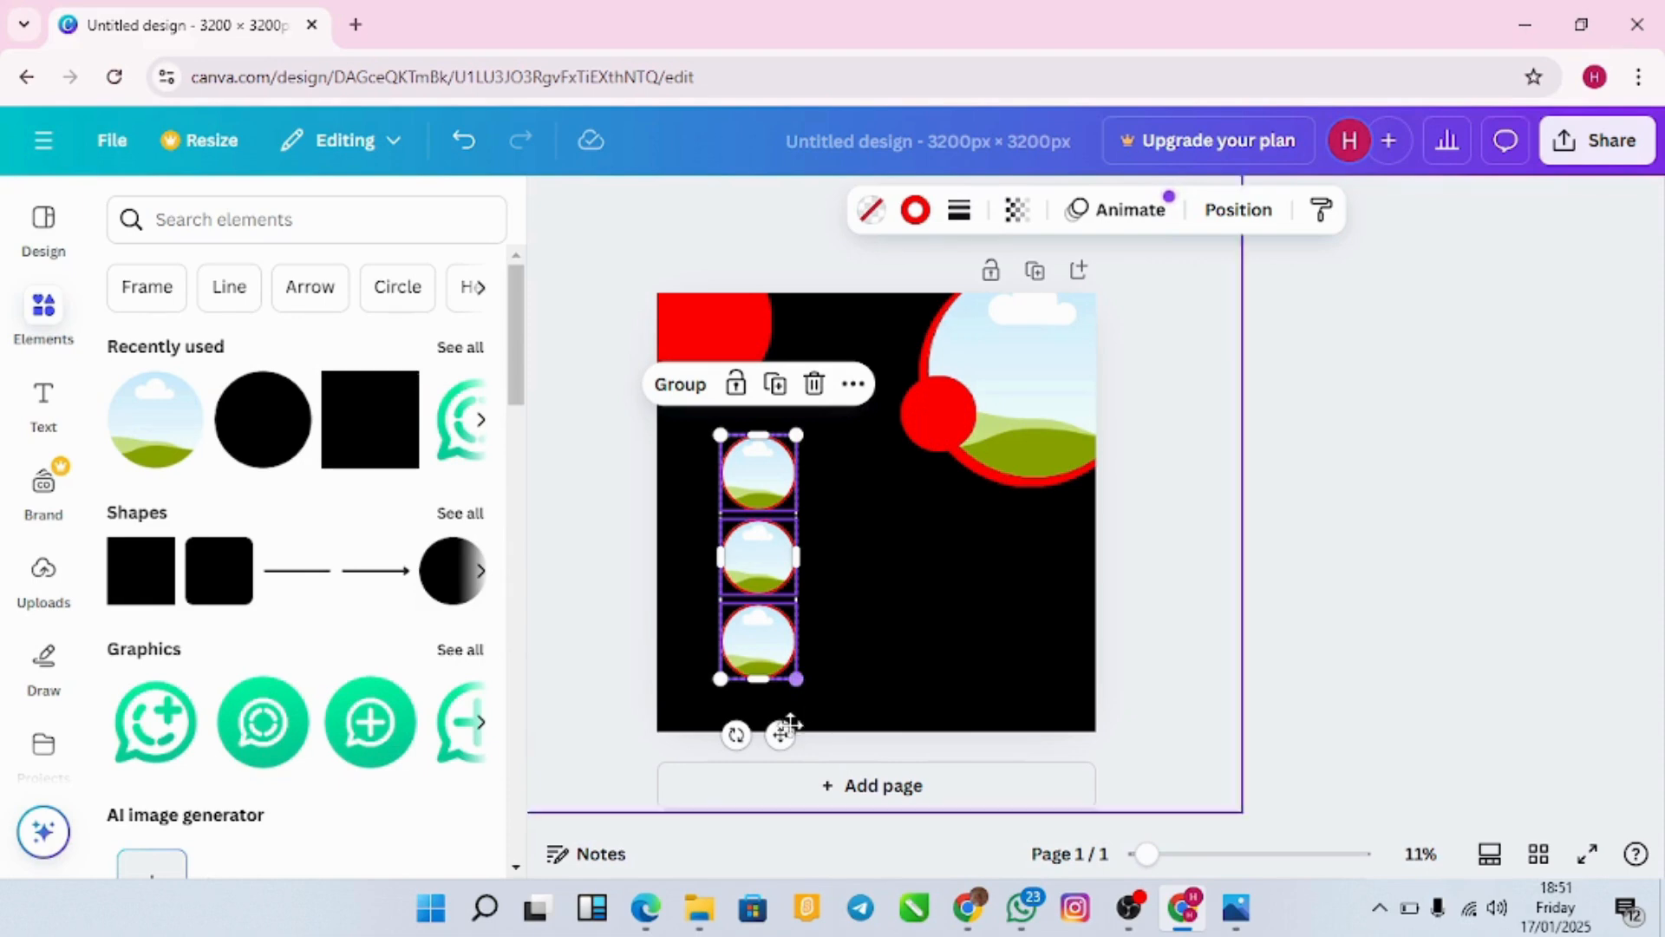
left_click_drag(781, 734, 783, 743)
left_click(1254, 607)
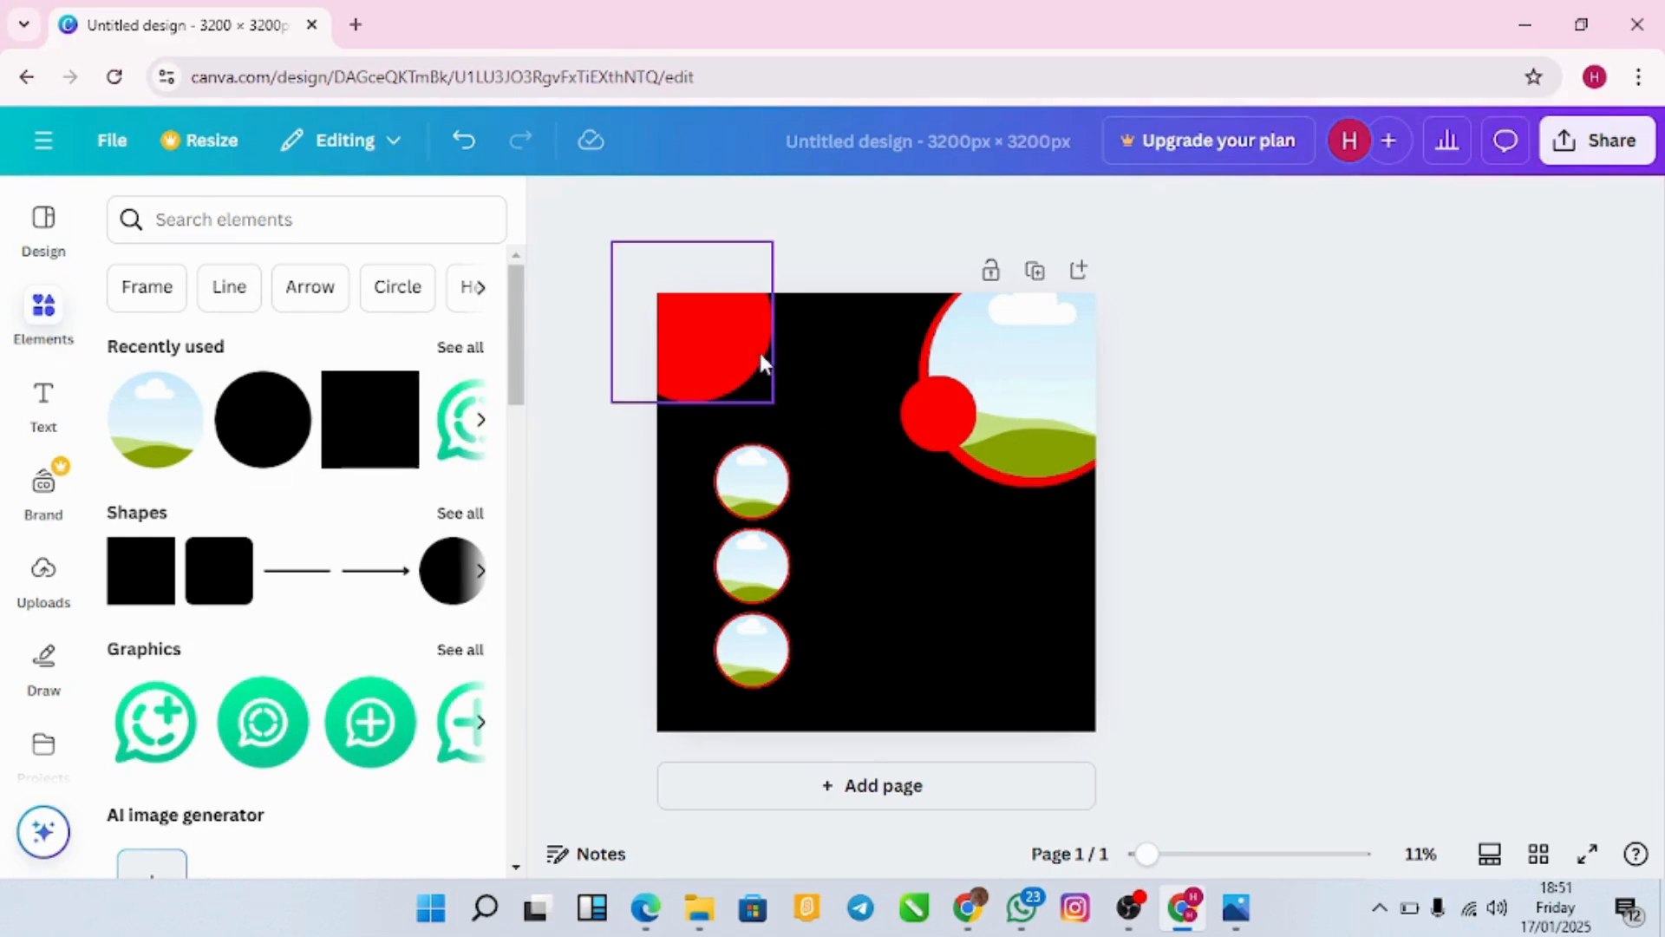
Step: Copy the top-left red circle into the bottom-right corner of the page
mouse_move(294, 442)
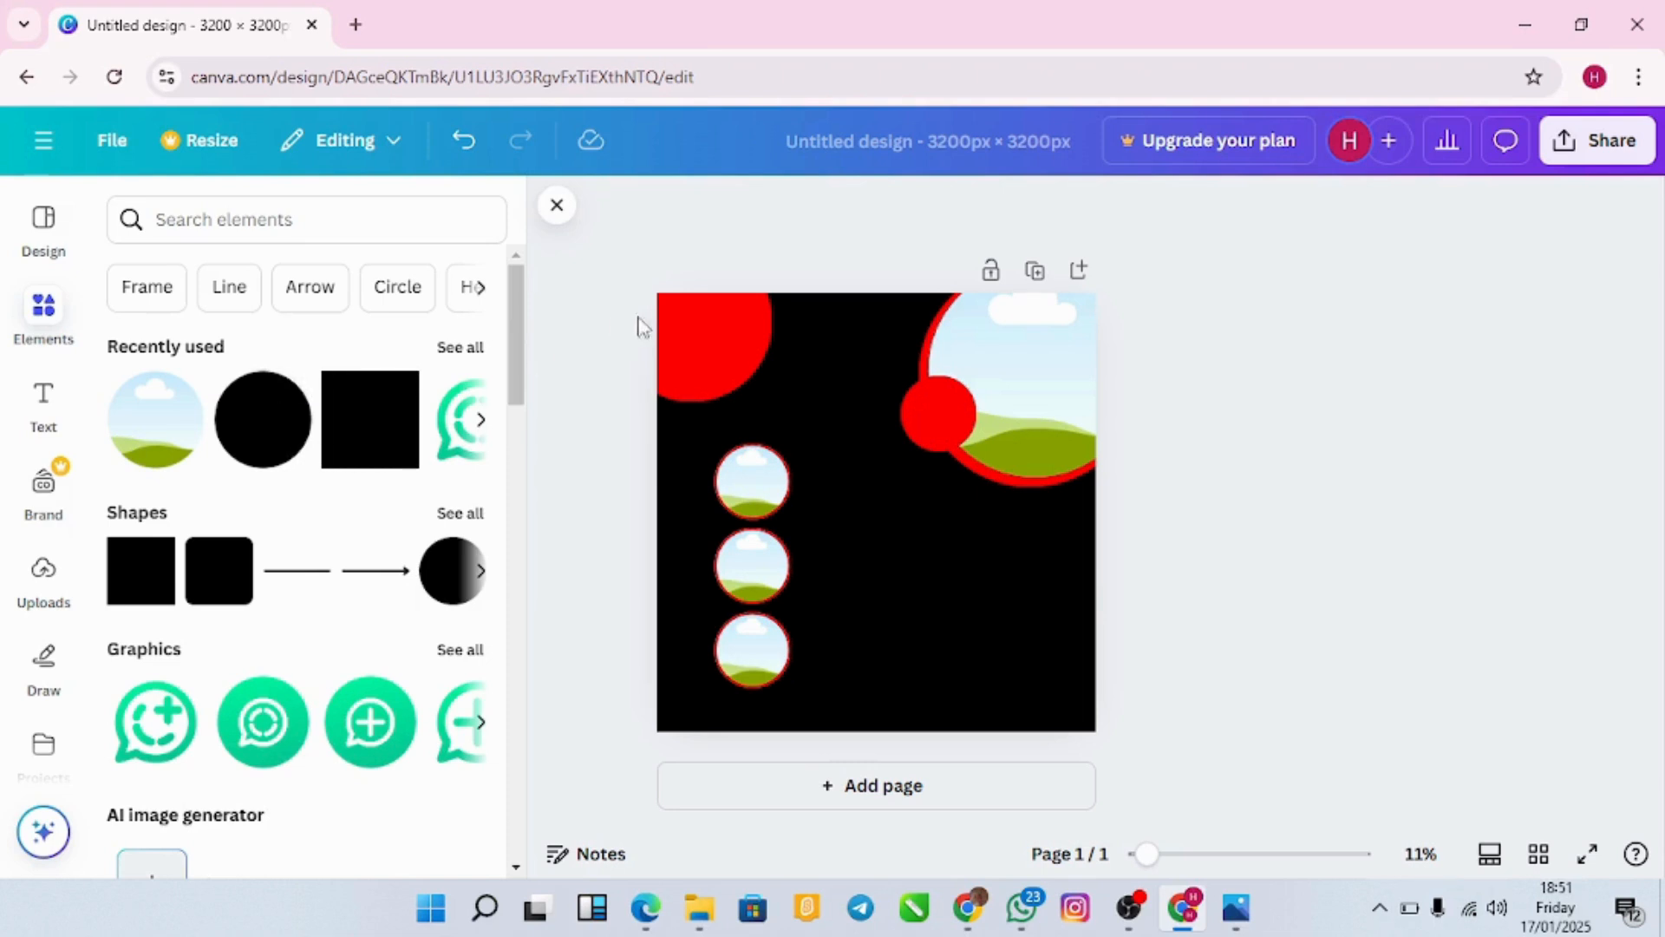
left_click(732, 356)
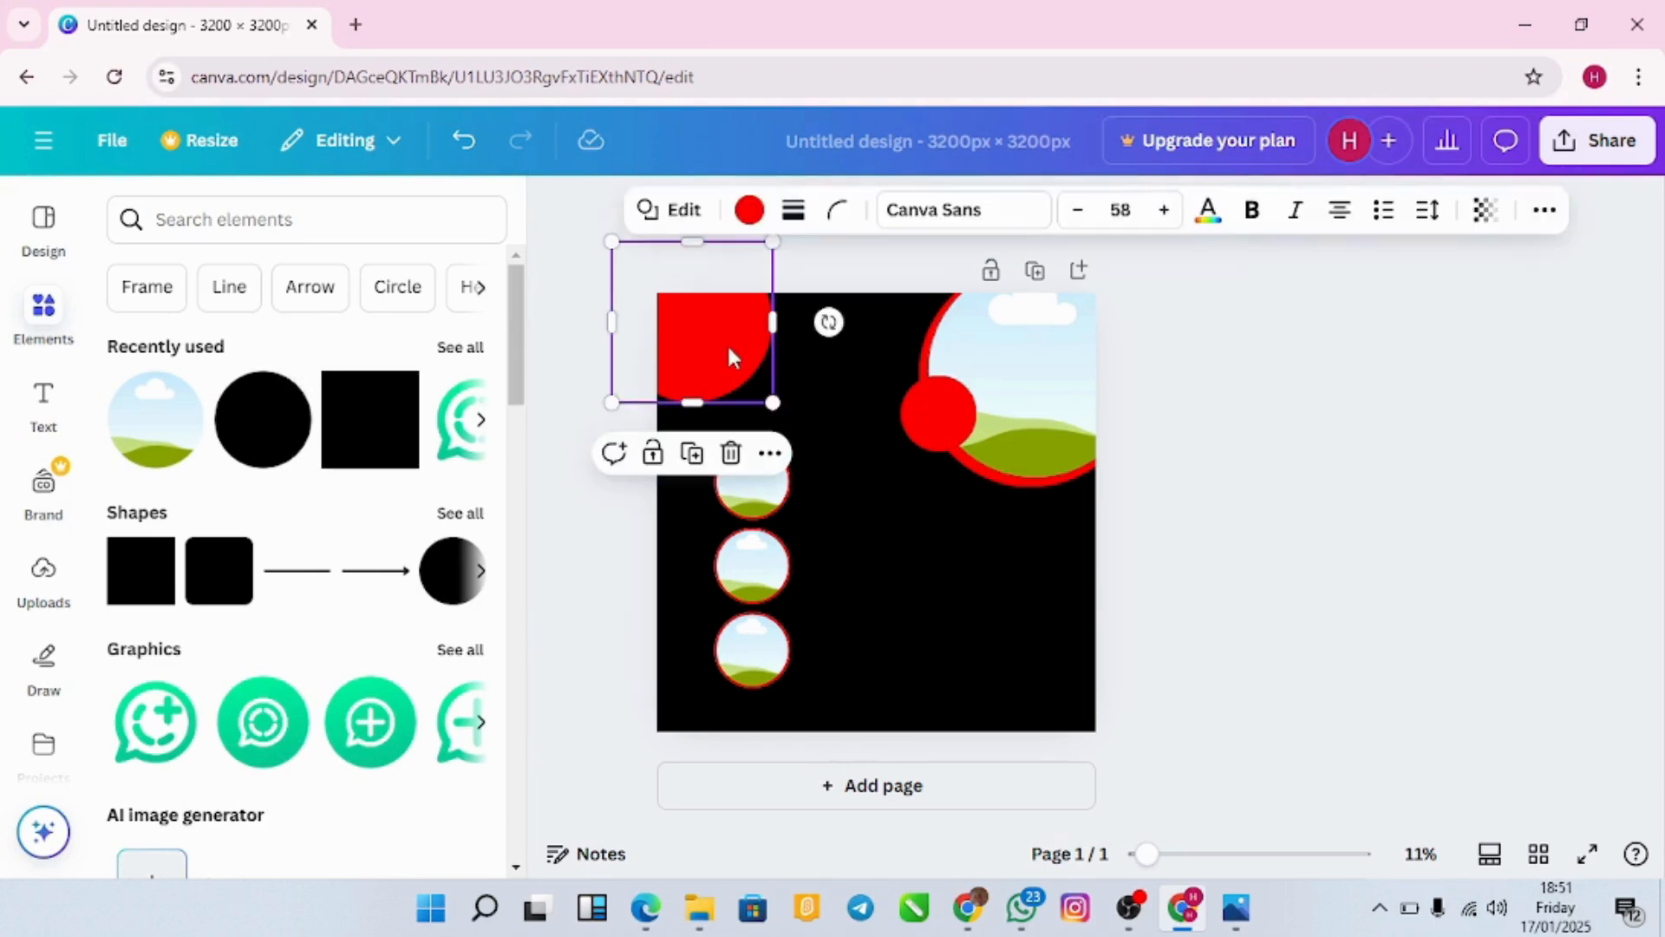
left_click_drag(728, 355, 1075, 716)
left_click(1378, 638)
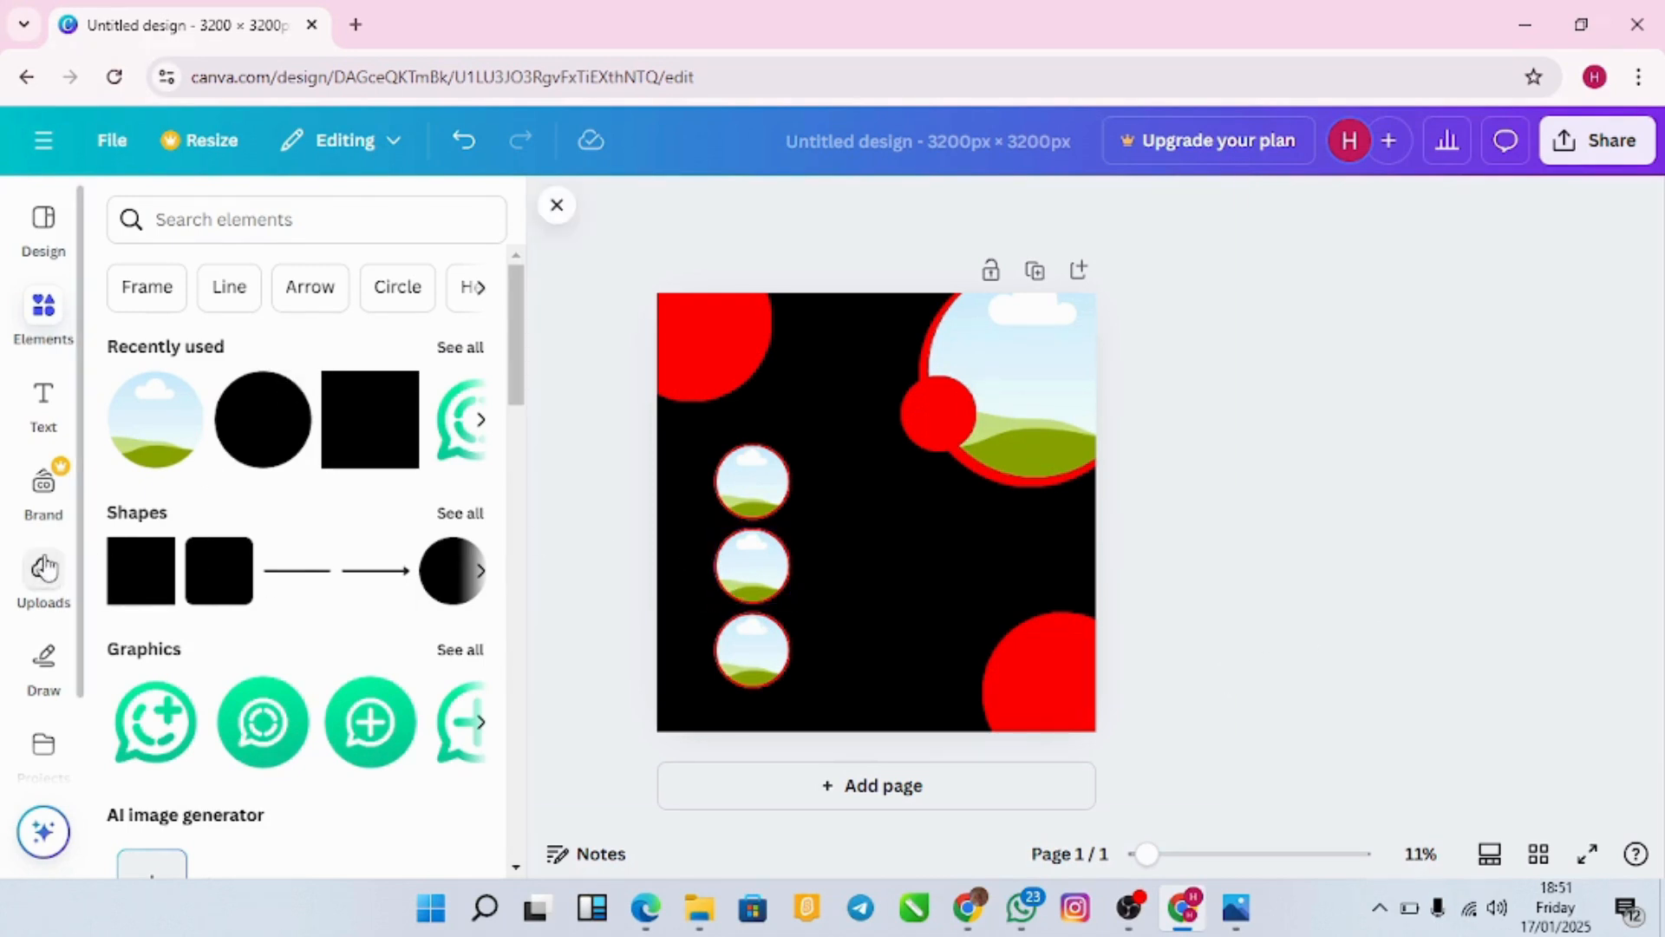
Step: Start an image upload from the computer via the Uploads panel
left_click(48, 595)
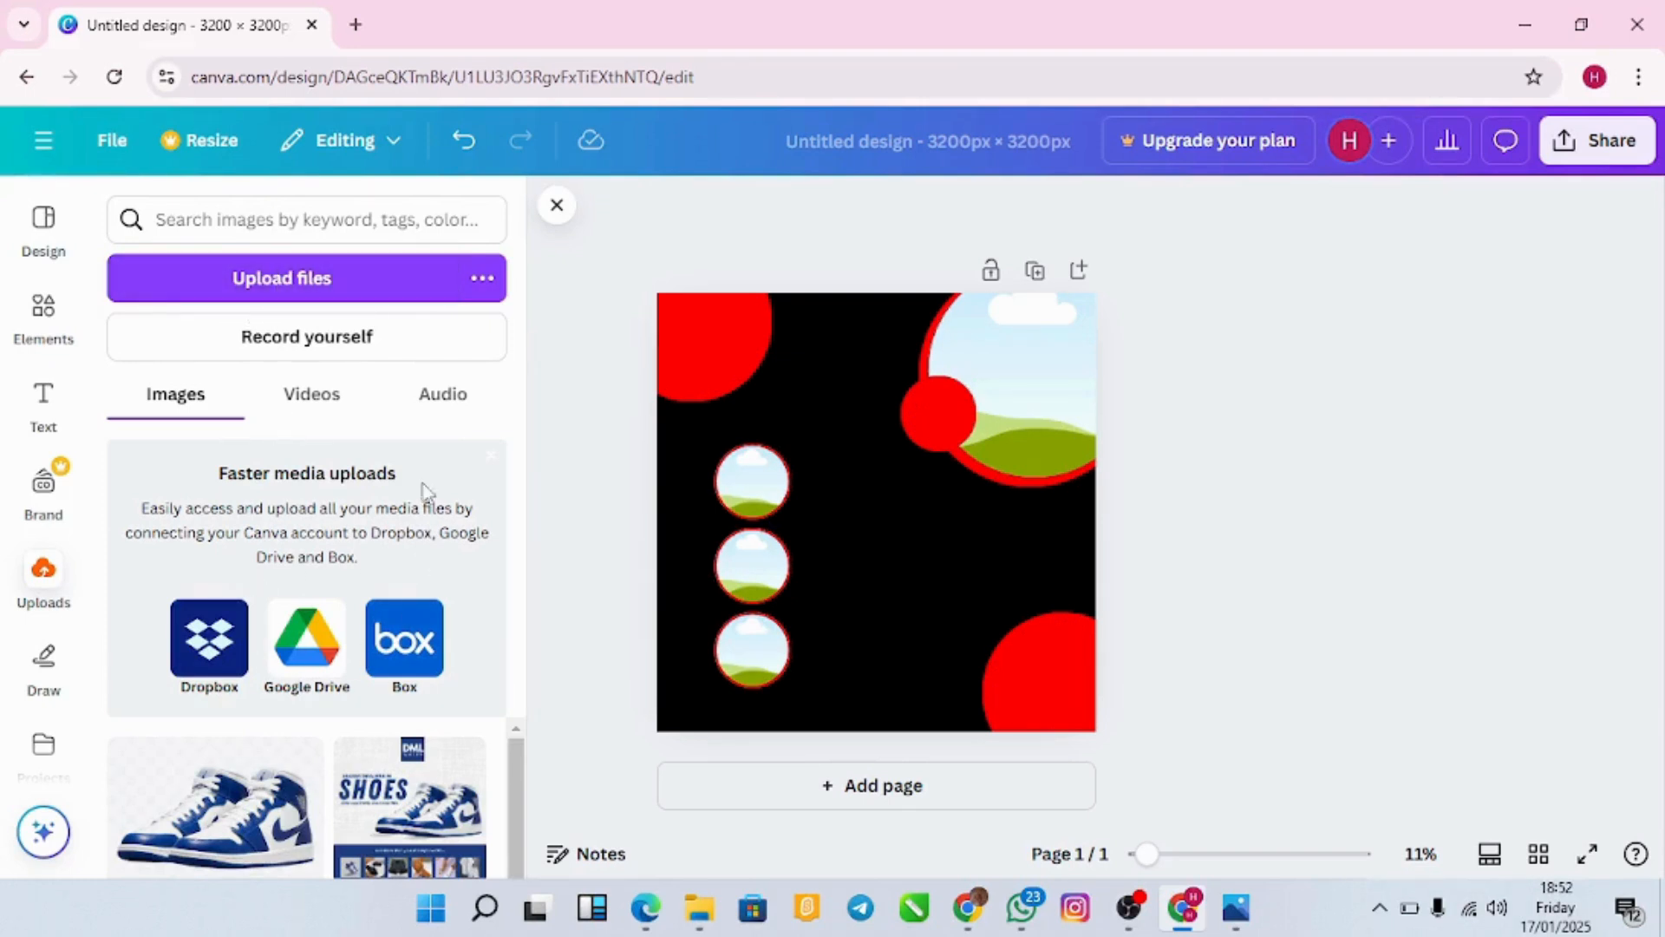
left_click(408, 284)
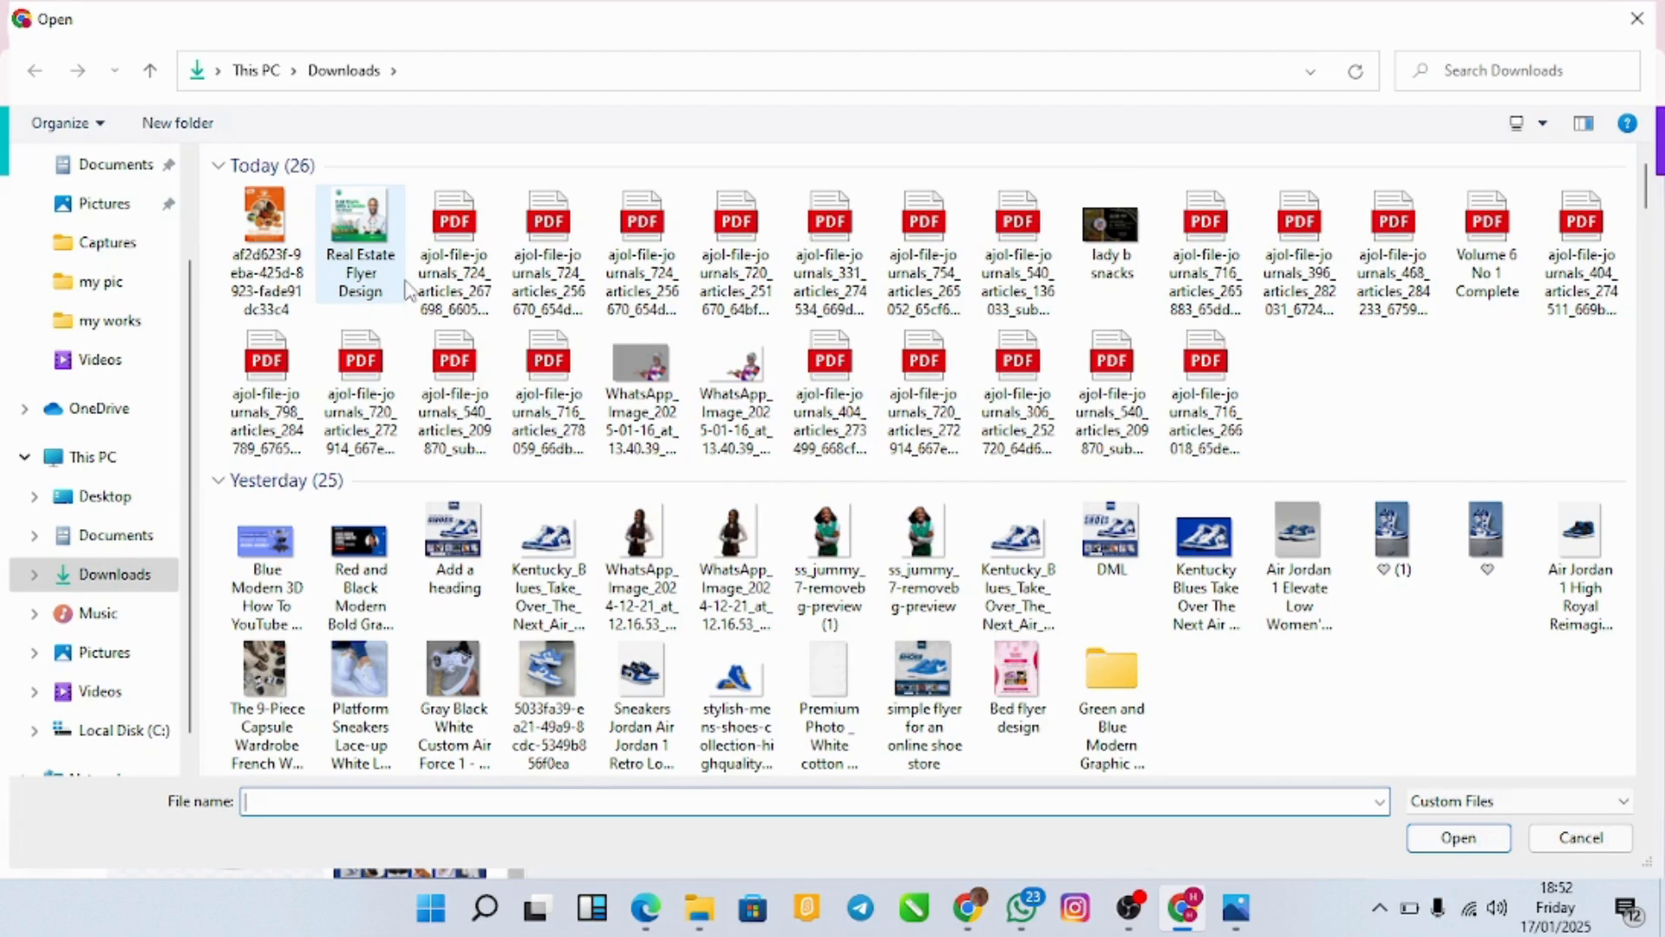
Step: Upload Le Jollof Rice Nigérian from the my works > food flyer folder
left_click(144, 328)
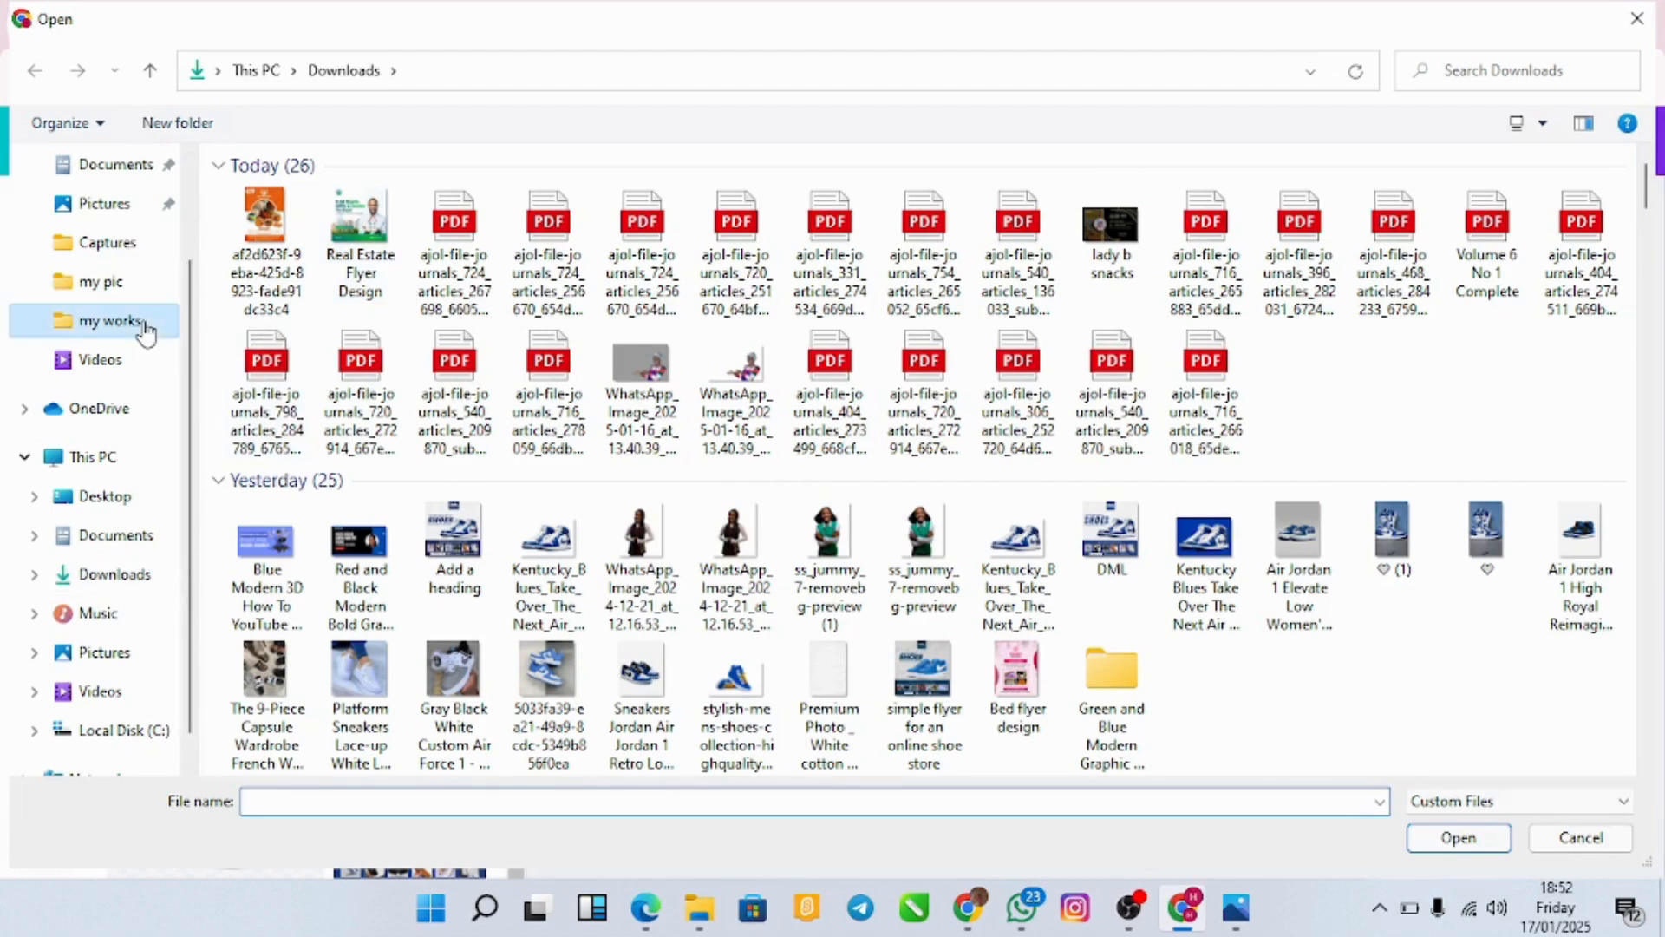
left_click(425, 71)
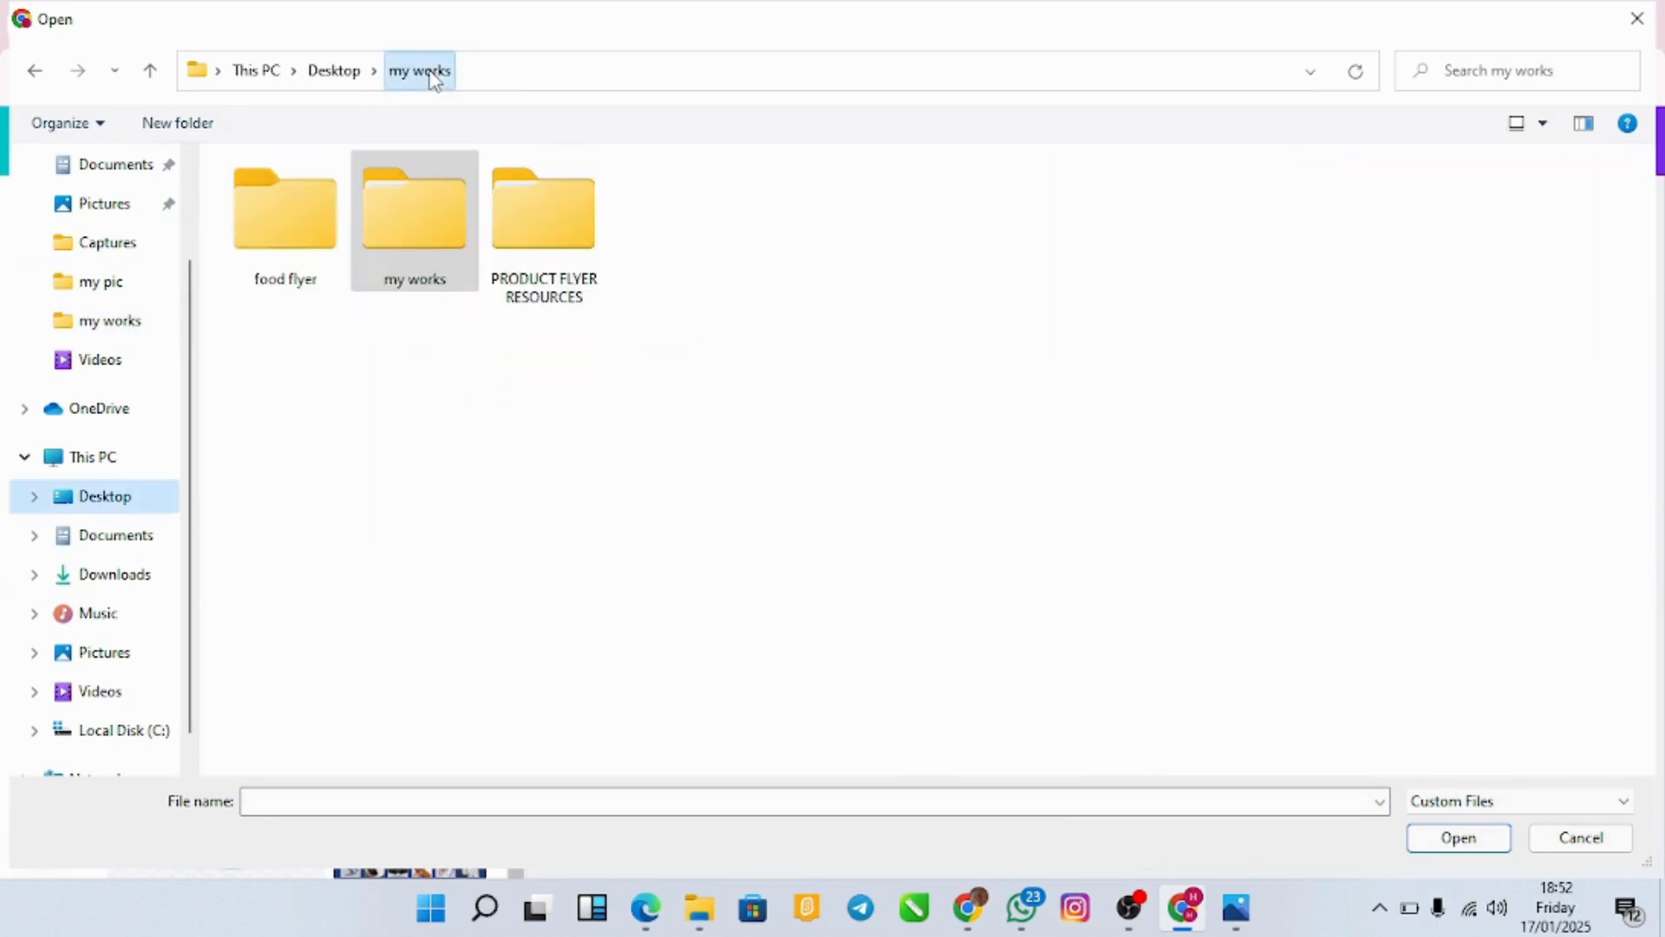
double_click(285, 219)
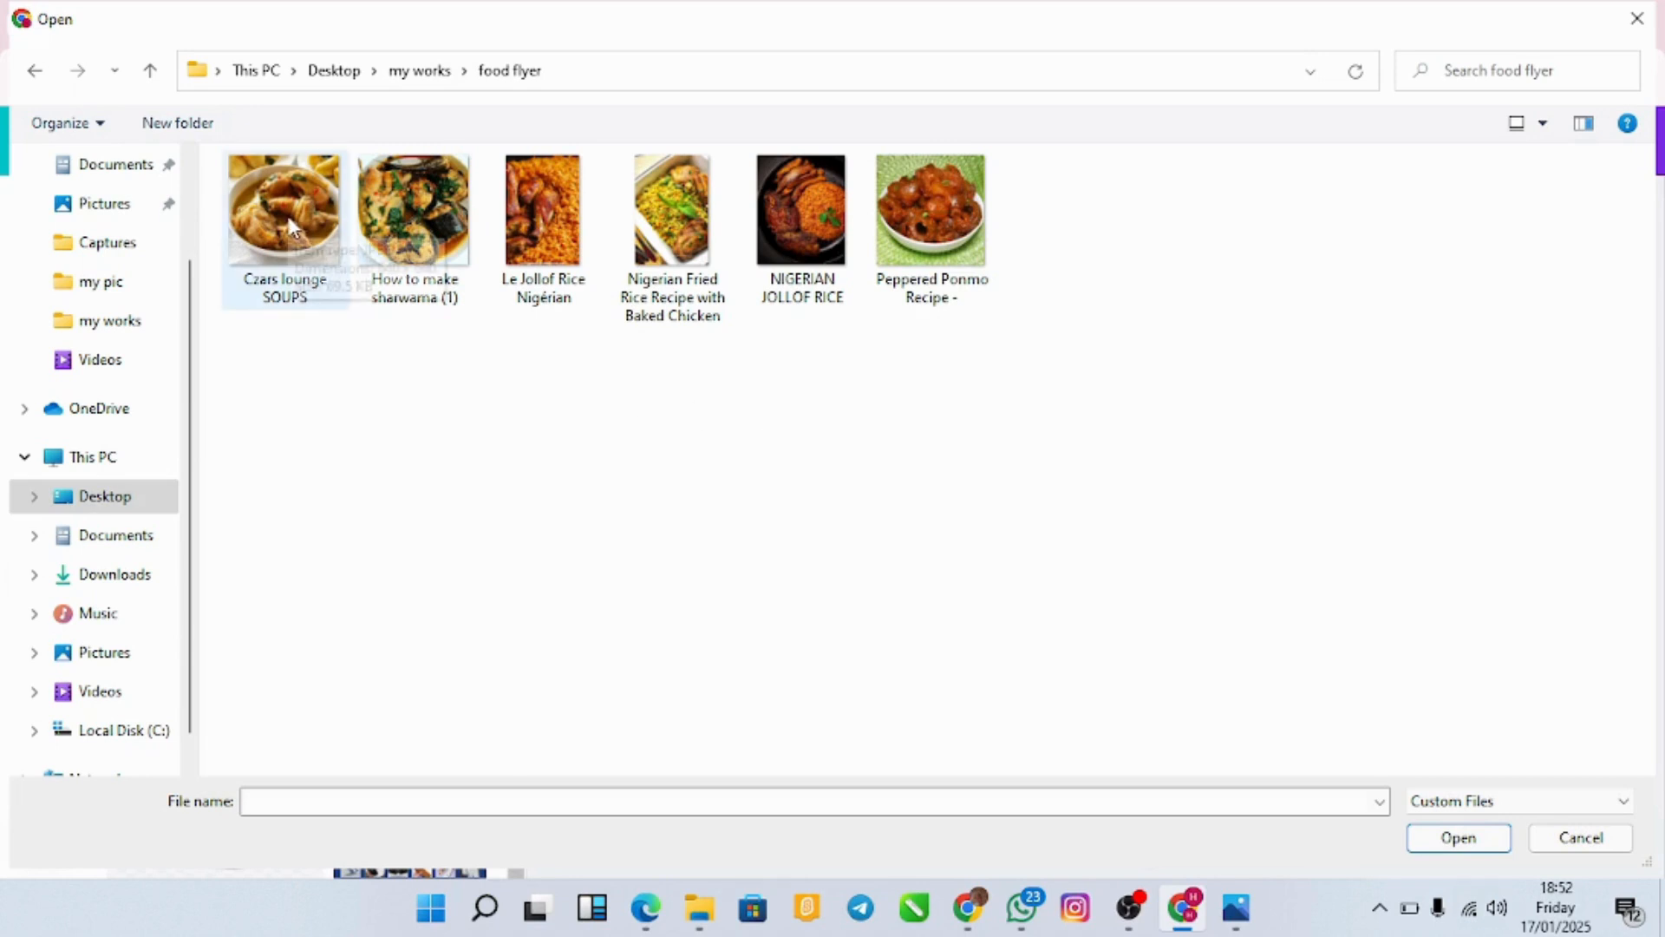
left_click(477, 217)
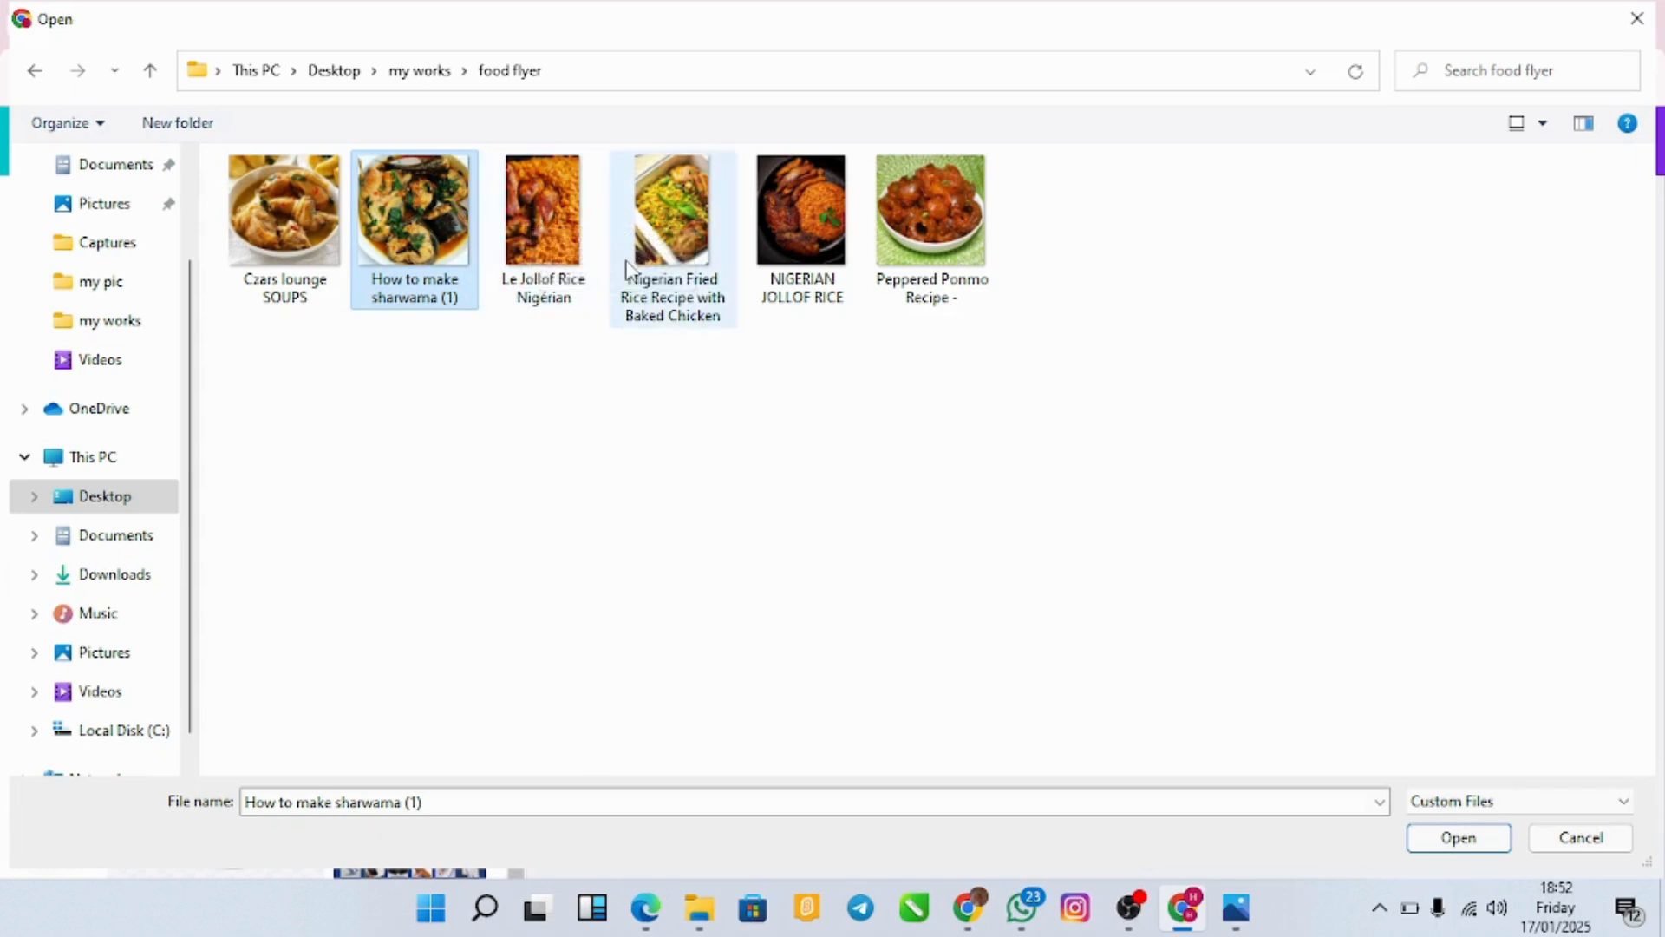
left_click(536, 260)
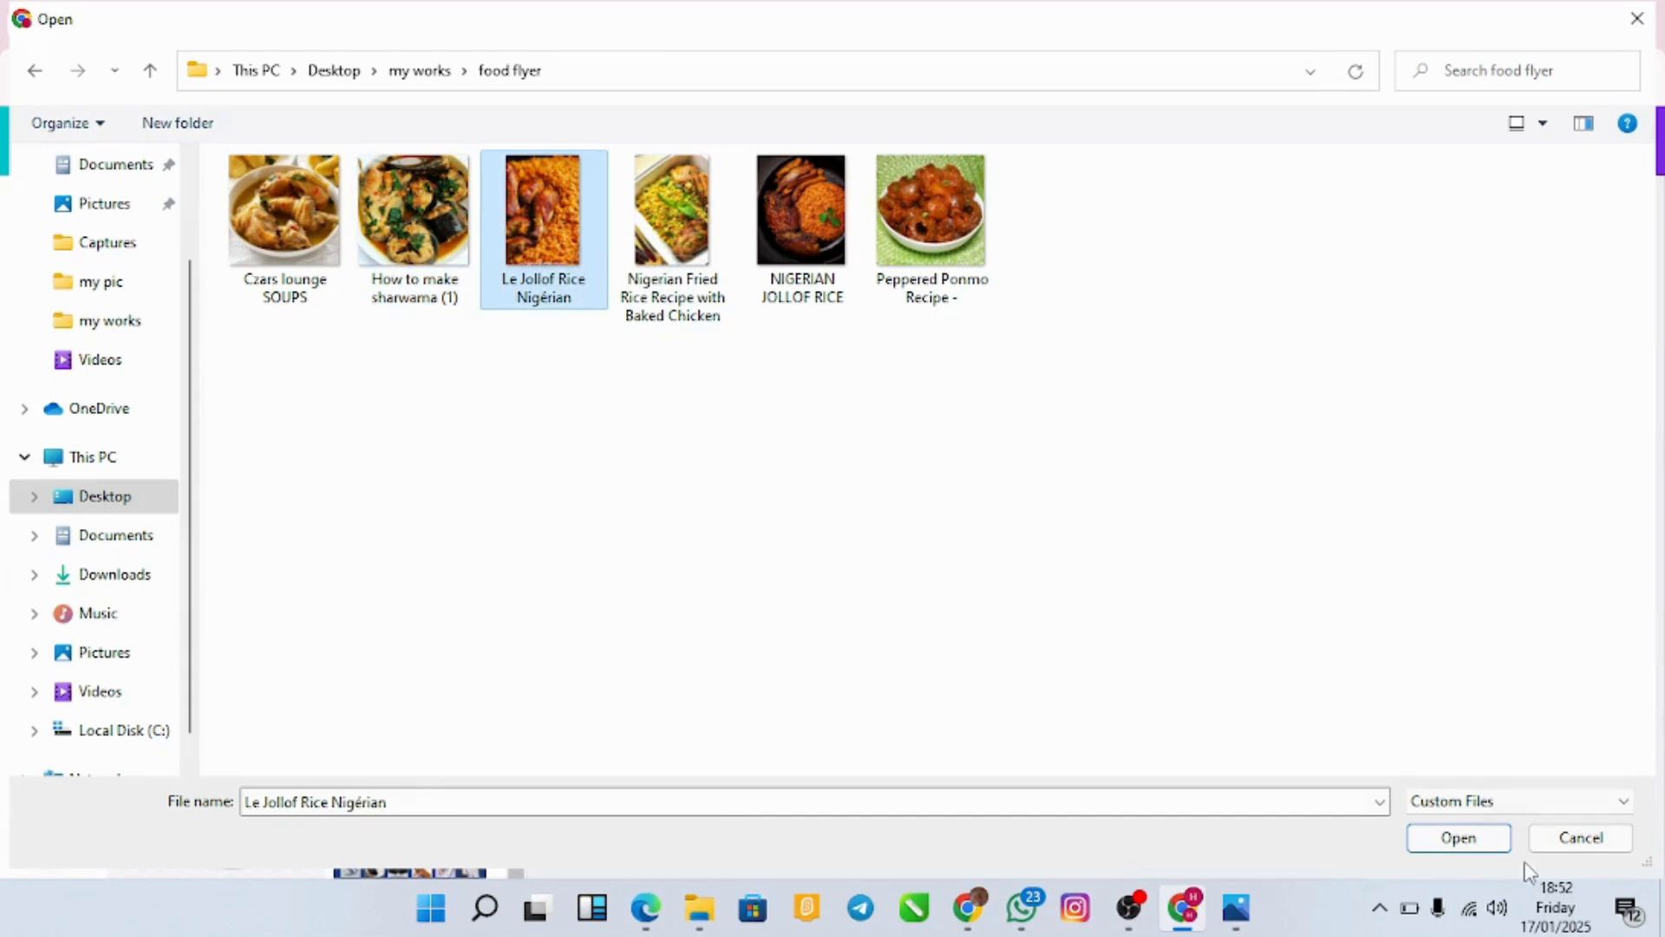
left_click(1491, 840)
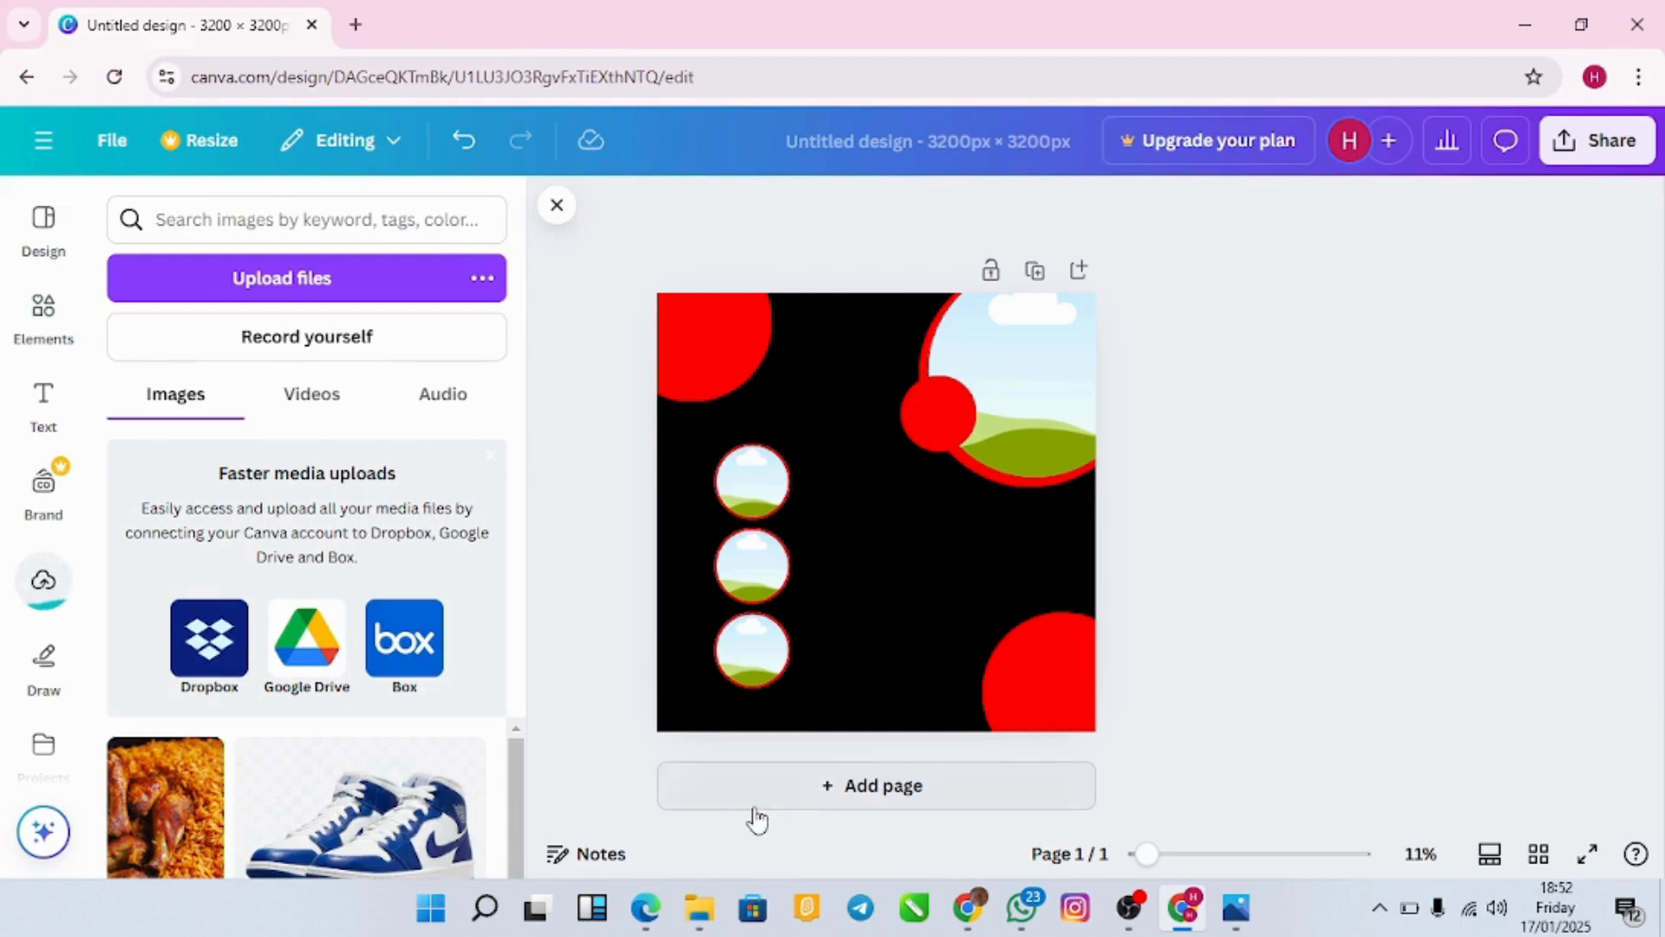
Step: Upload the How to make sharwama (1), NIGERIAN JOLLOF RICE and Nigerian Fried Rice Recipe with Baked Chicken images
left_click(491, 455)
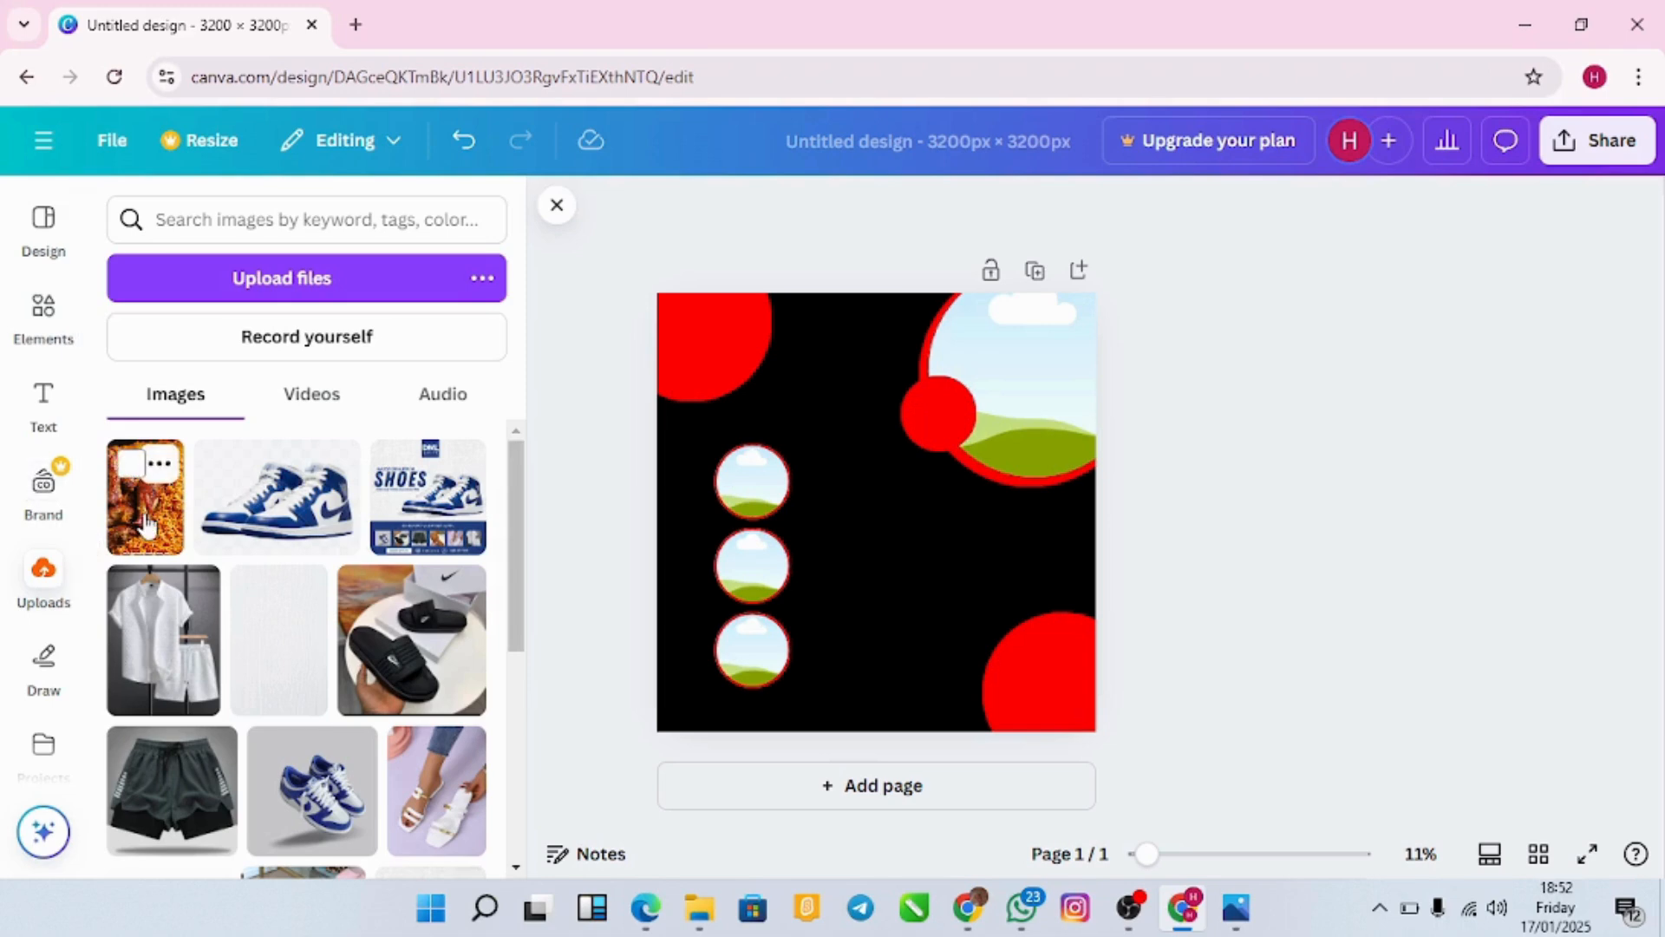
left_click(345, 278)
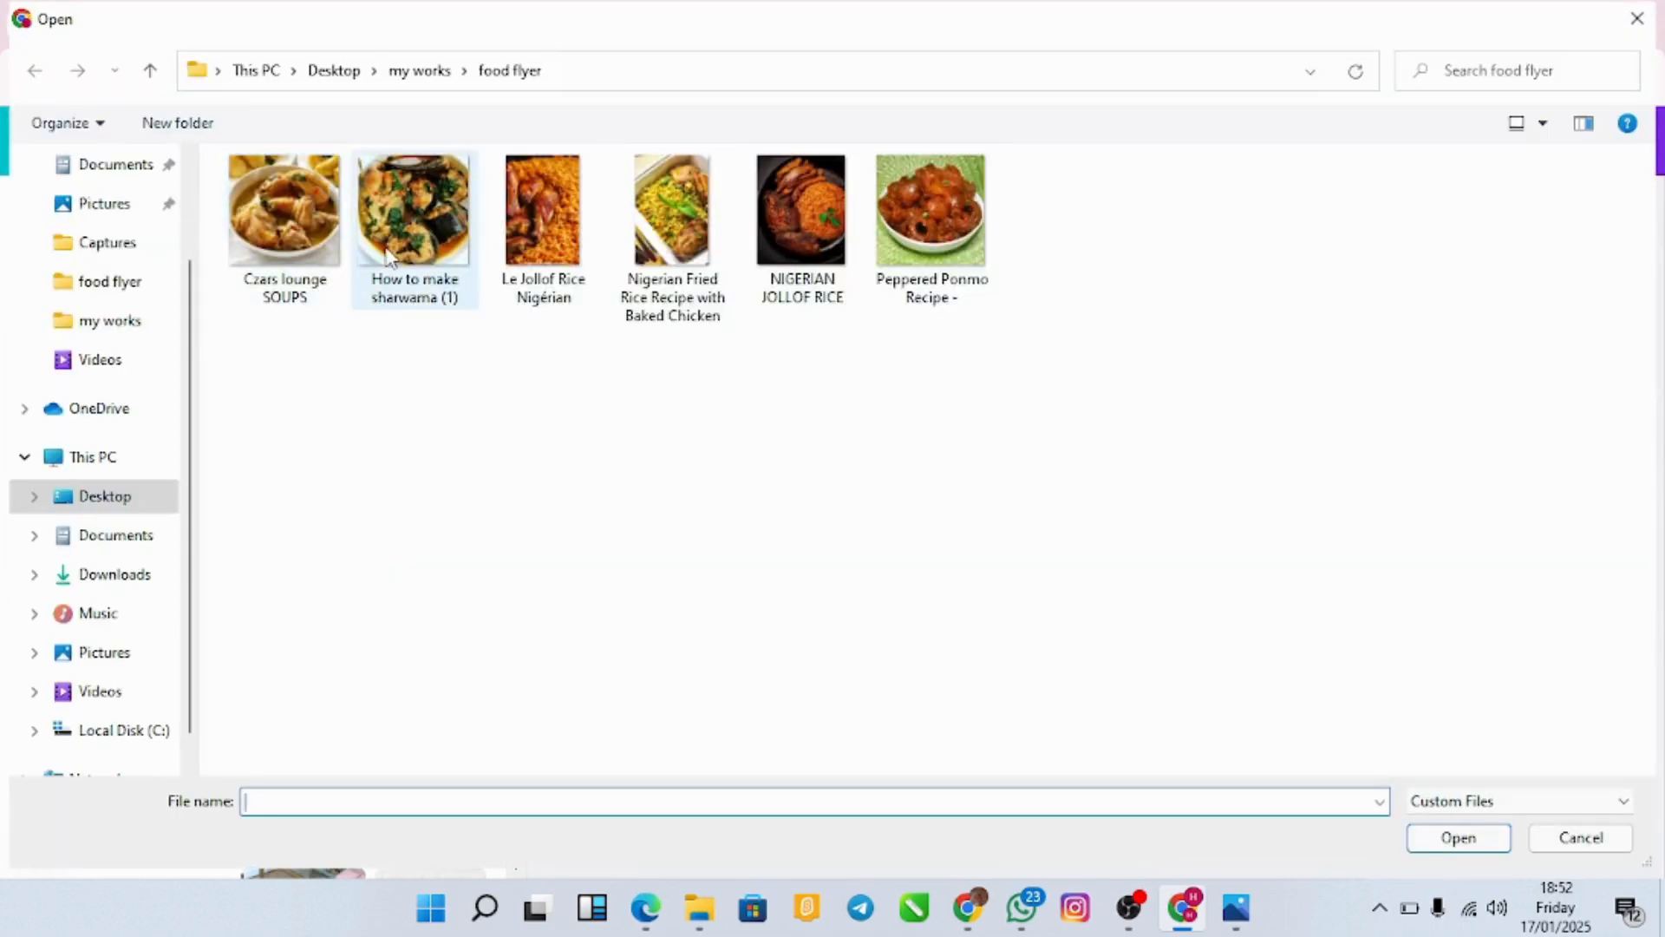
left_click(387, 255)
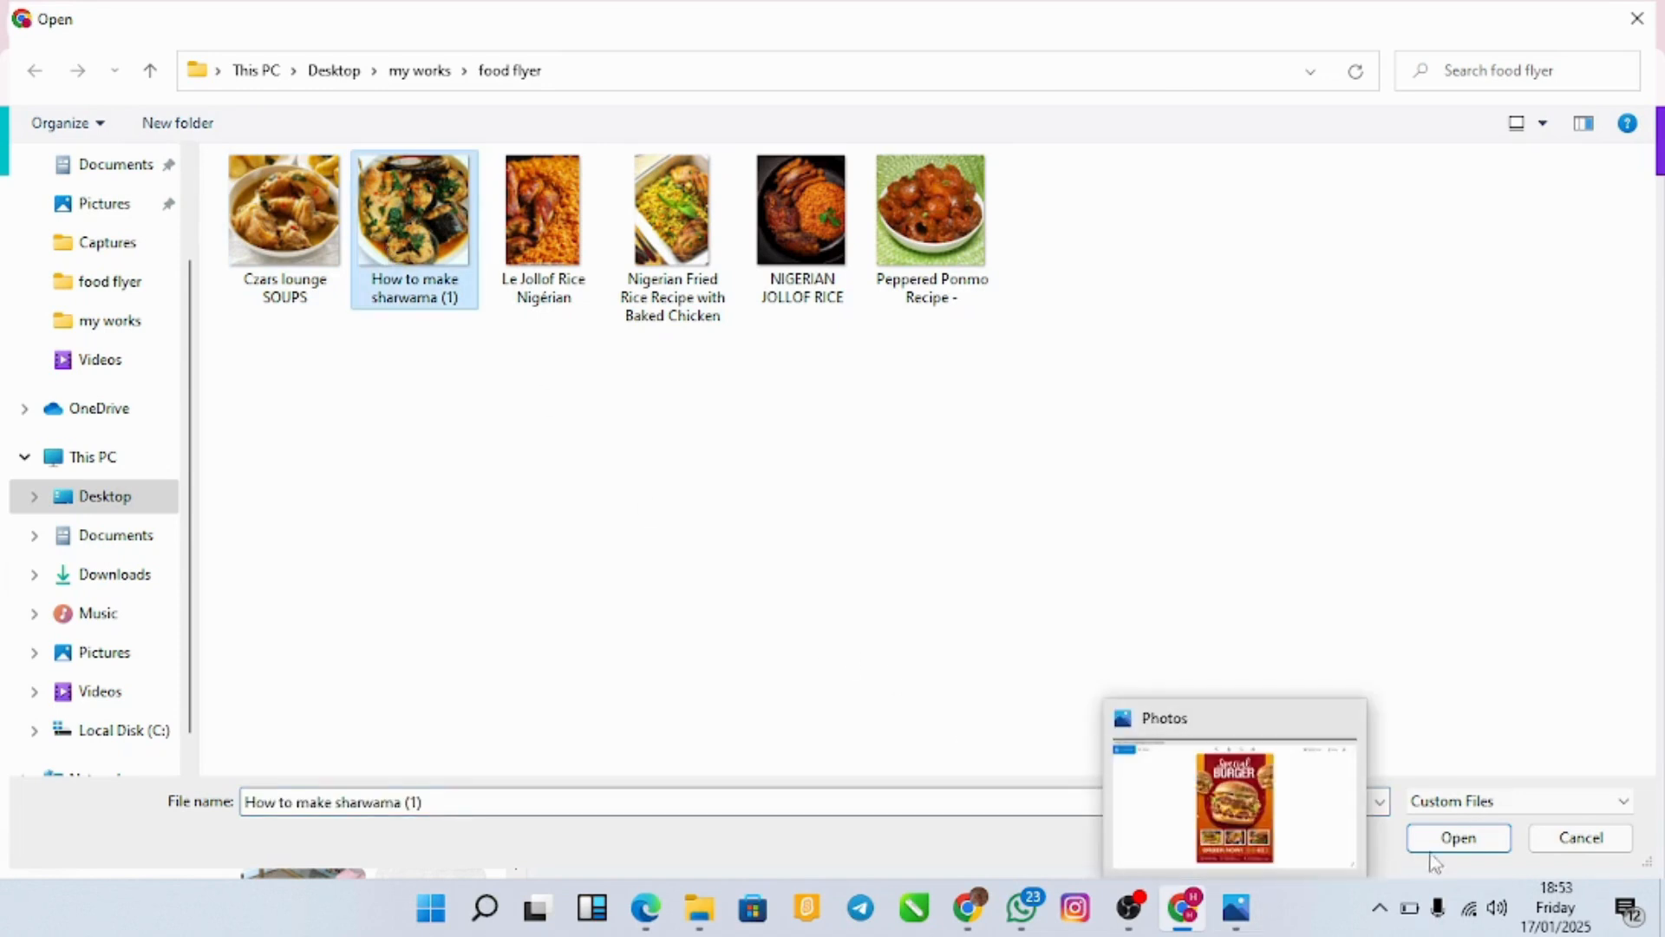
left_click(1457, 838)
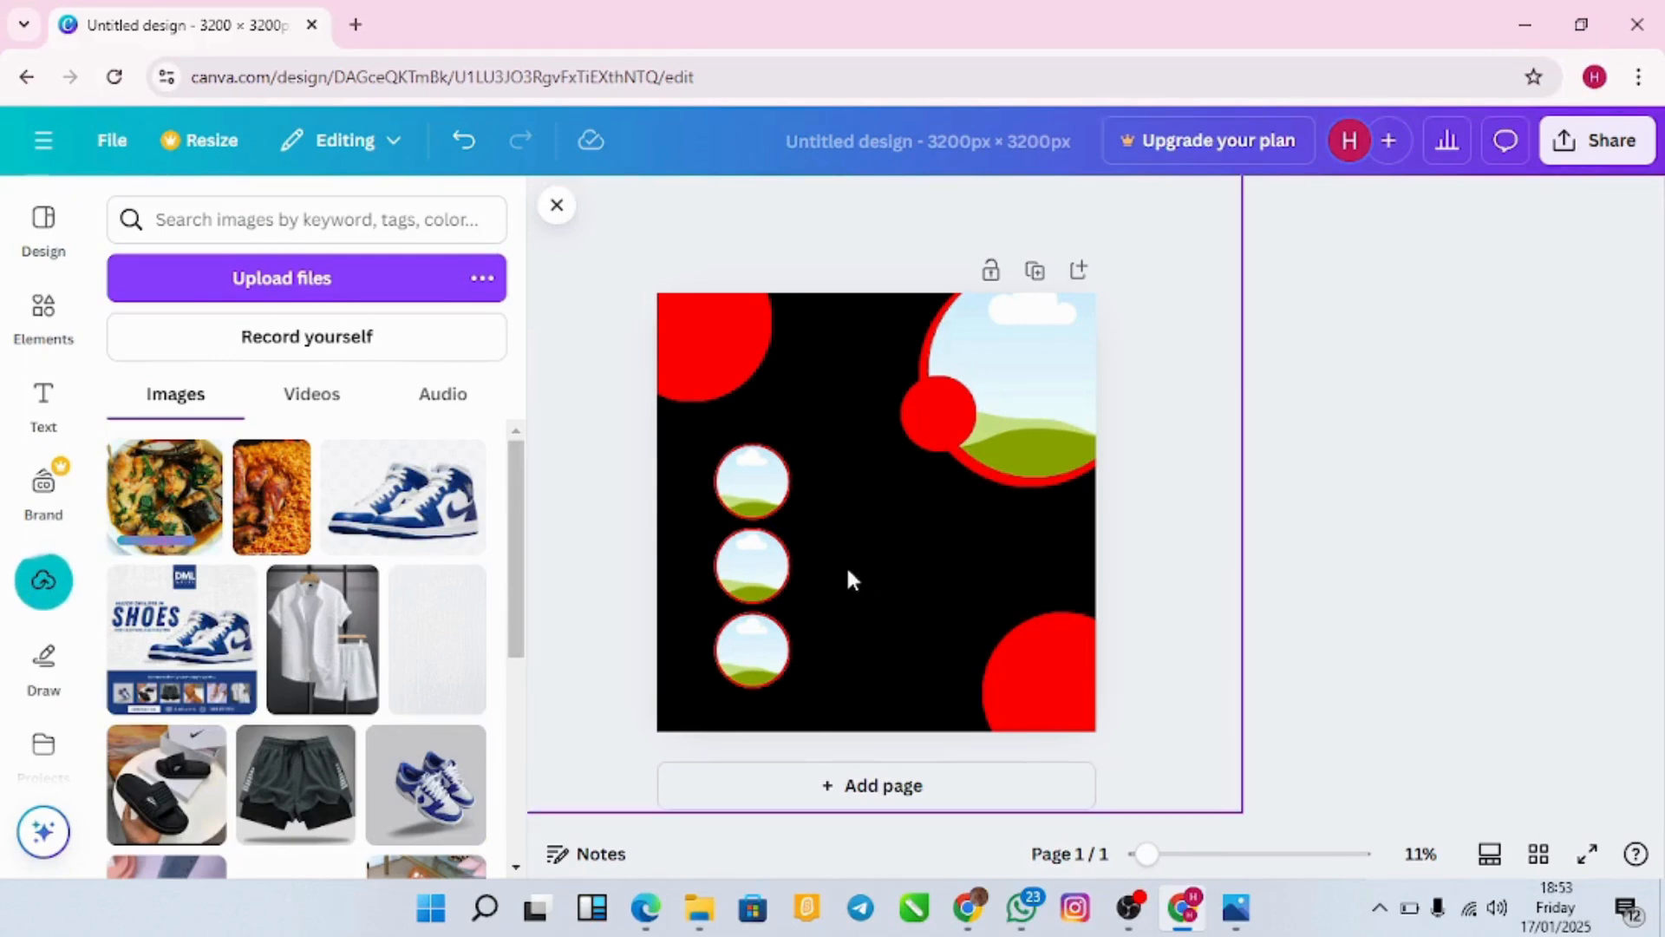
left_click(430, 277)
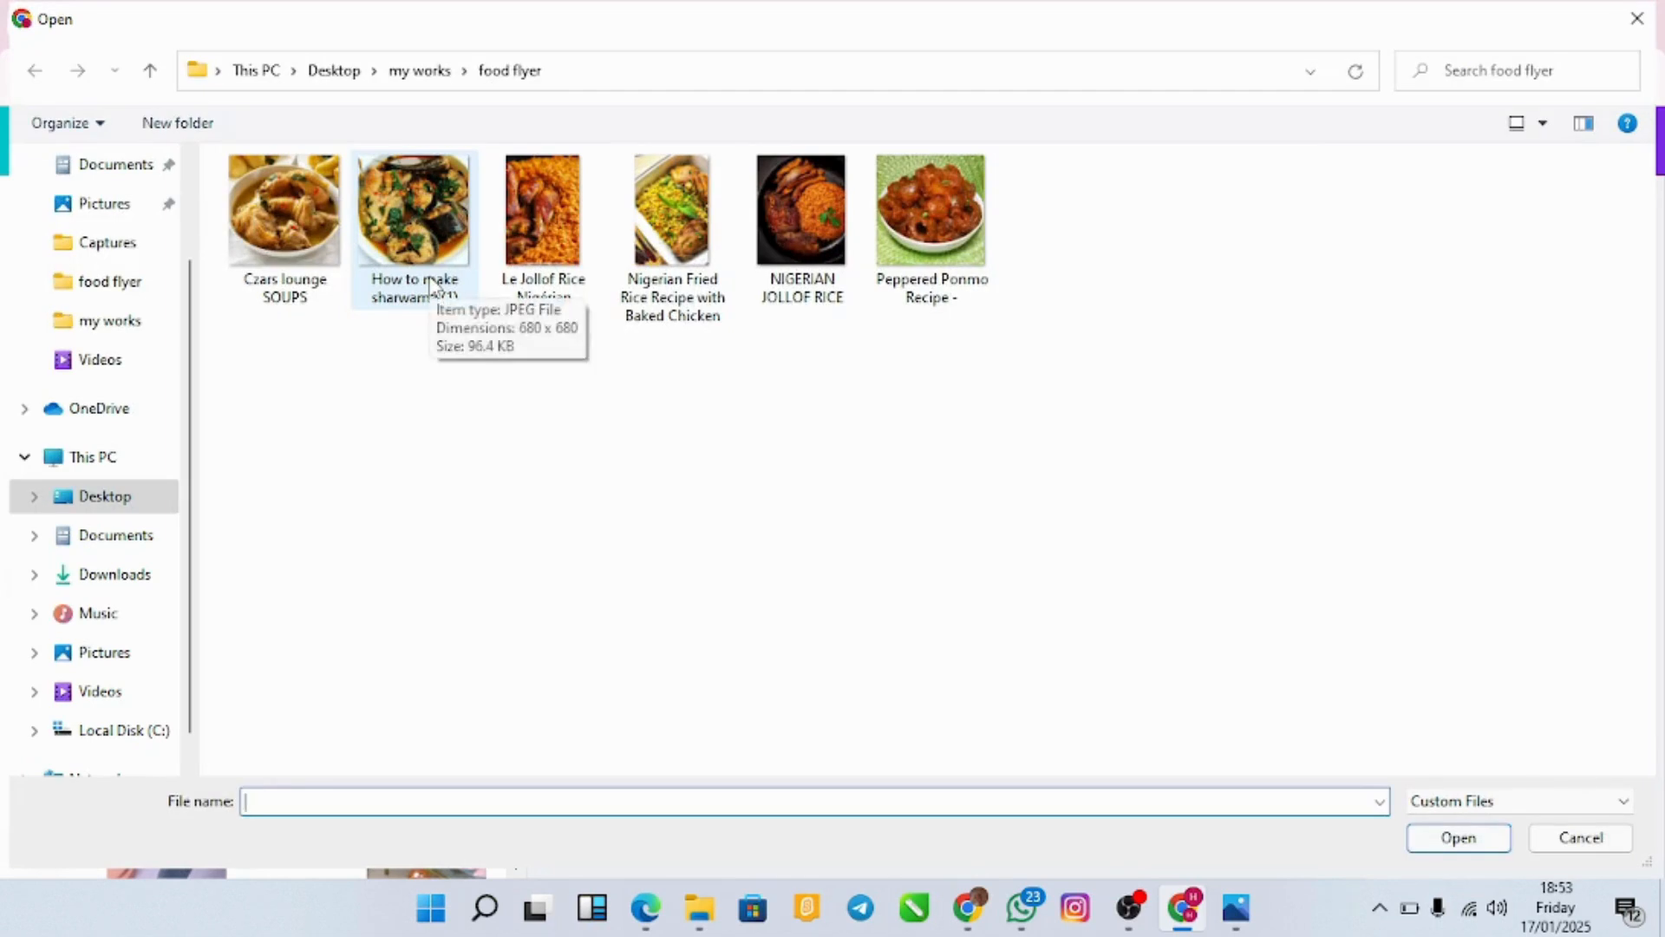
left_click(813, 210)
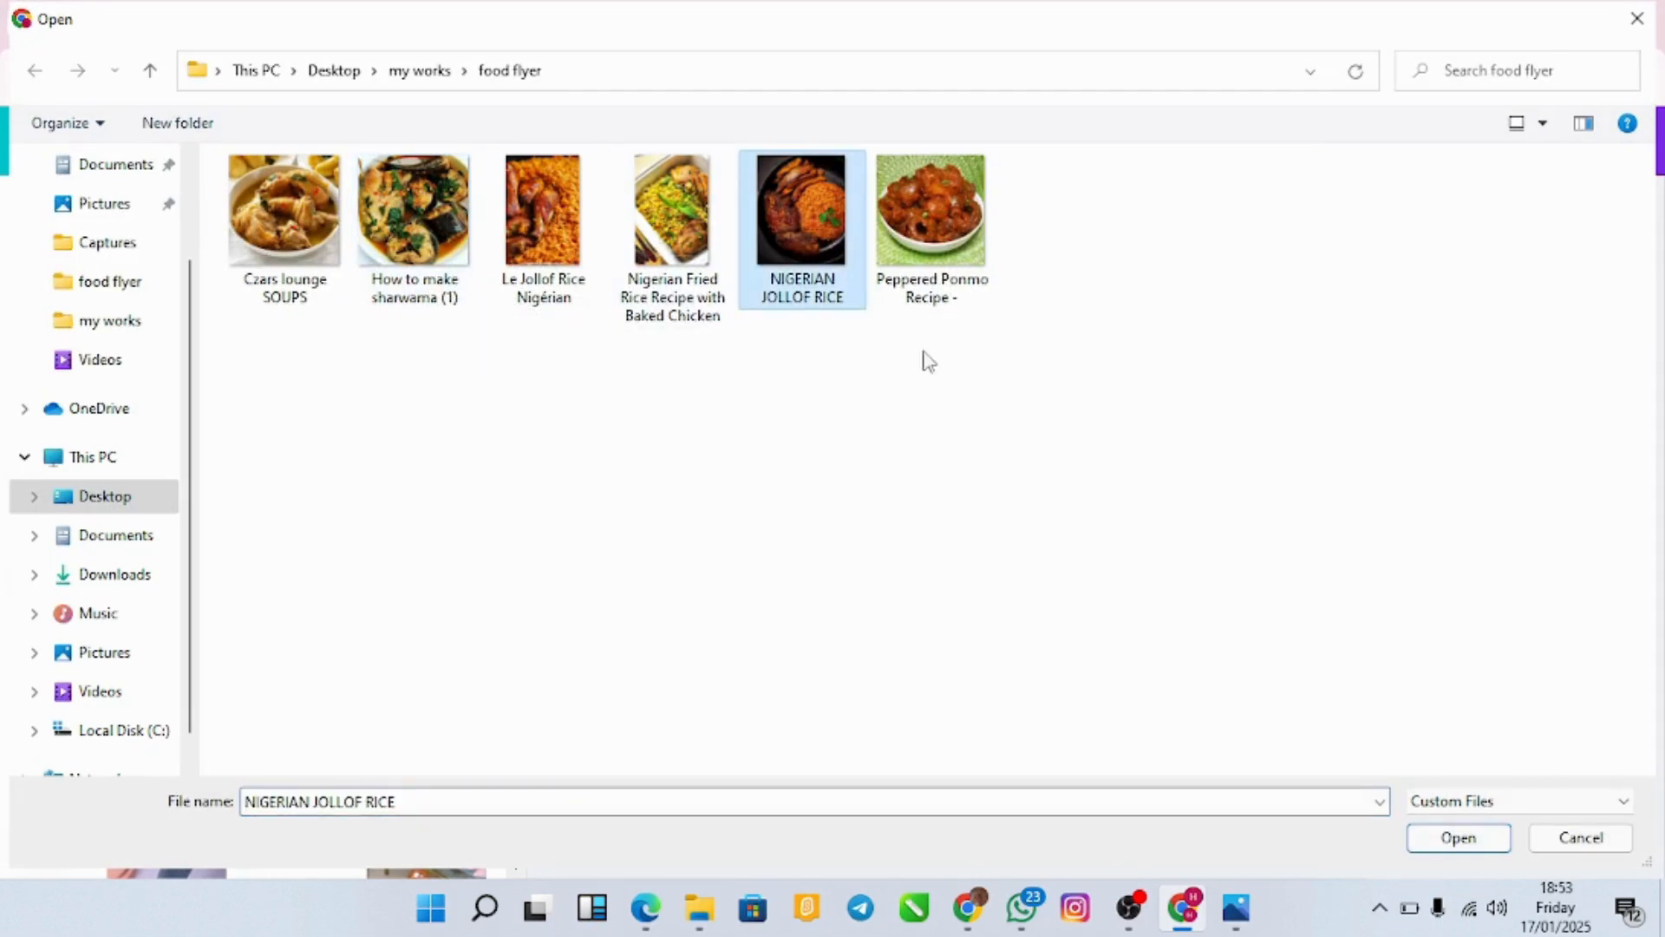
left_click(1431, 842)
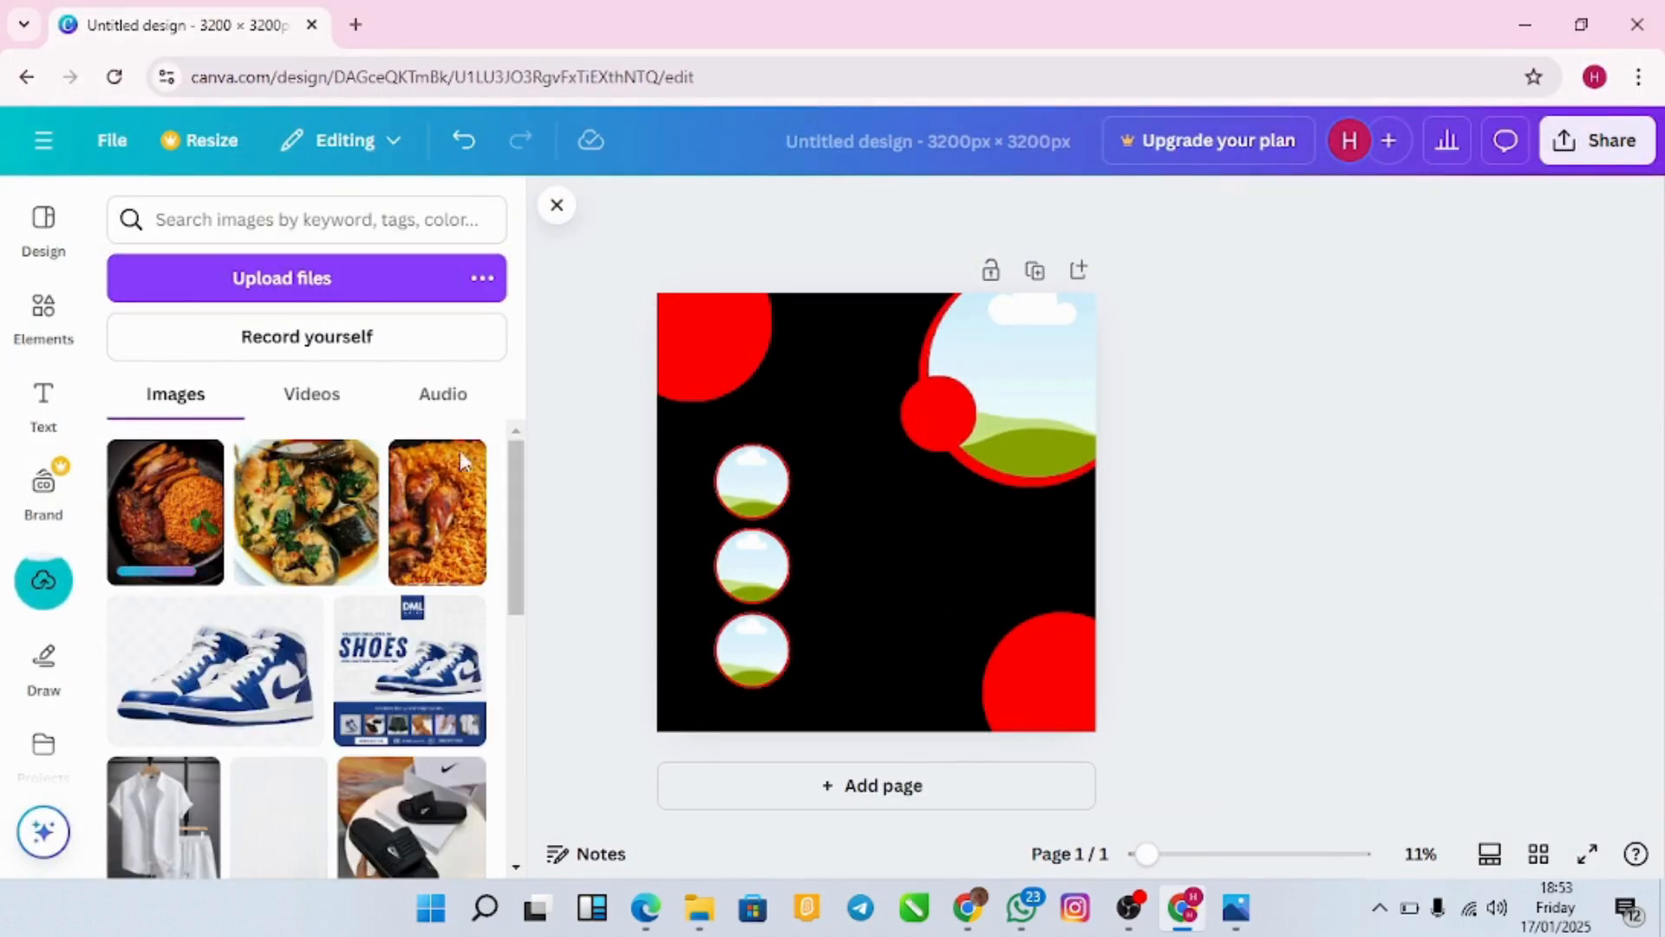
left_click(362, 280)
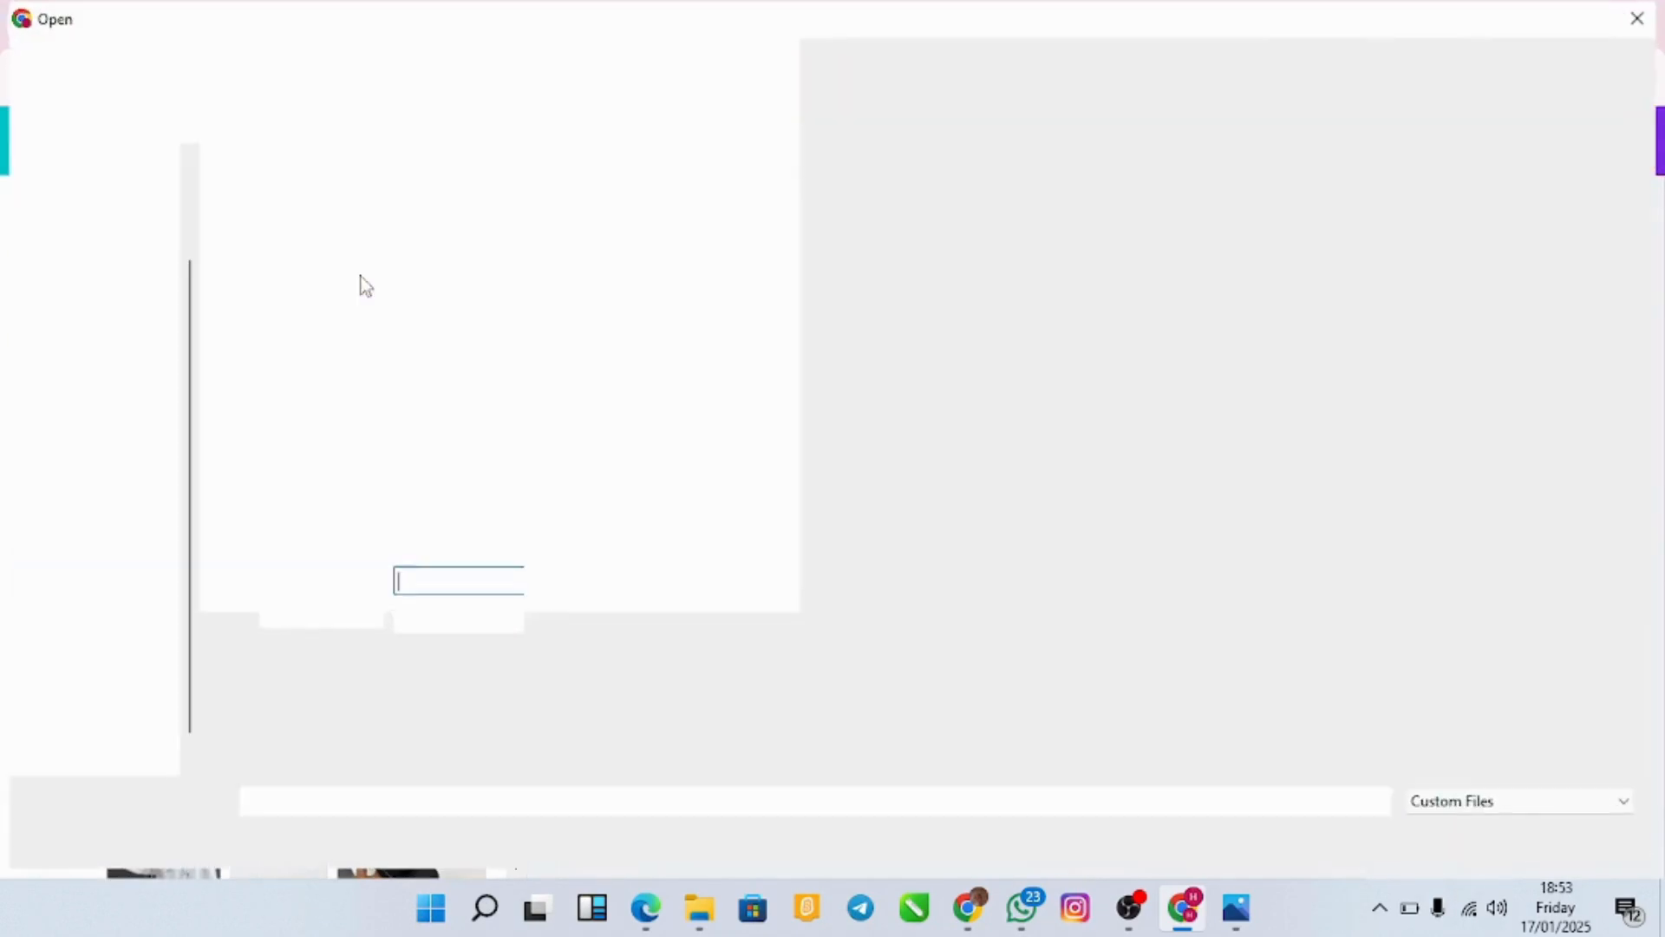
left_click(676, 239)
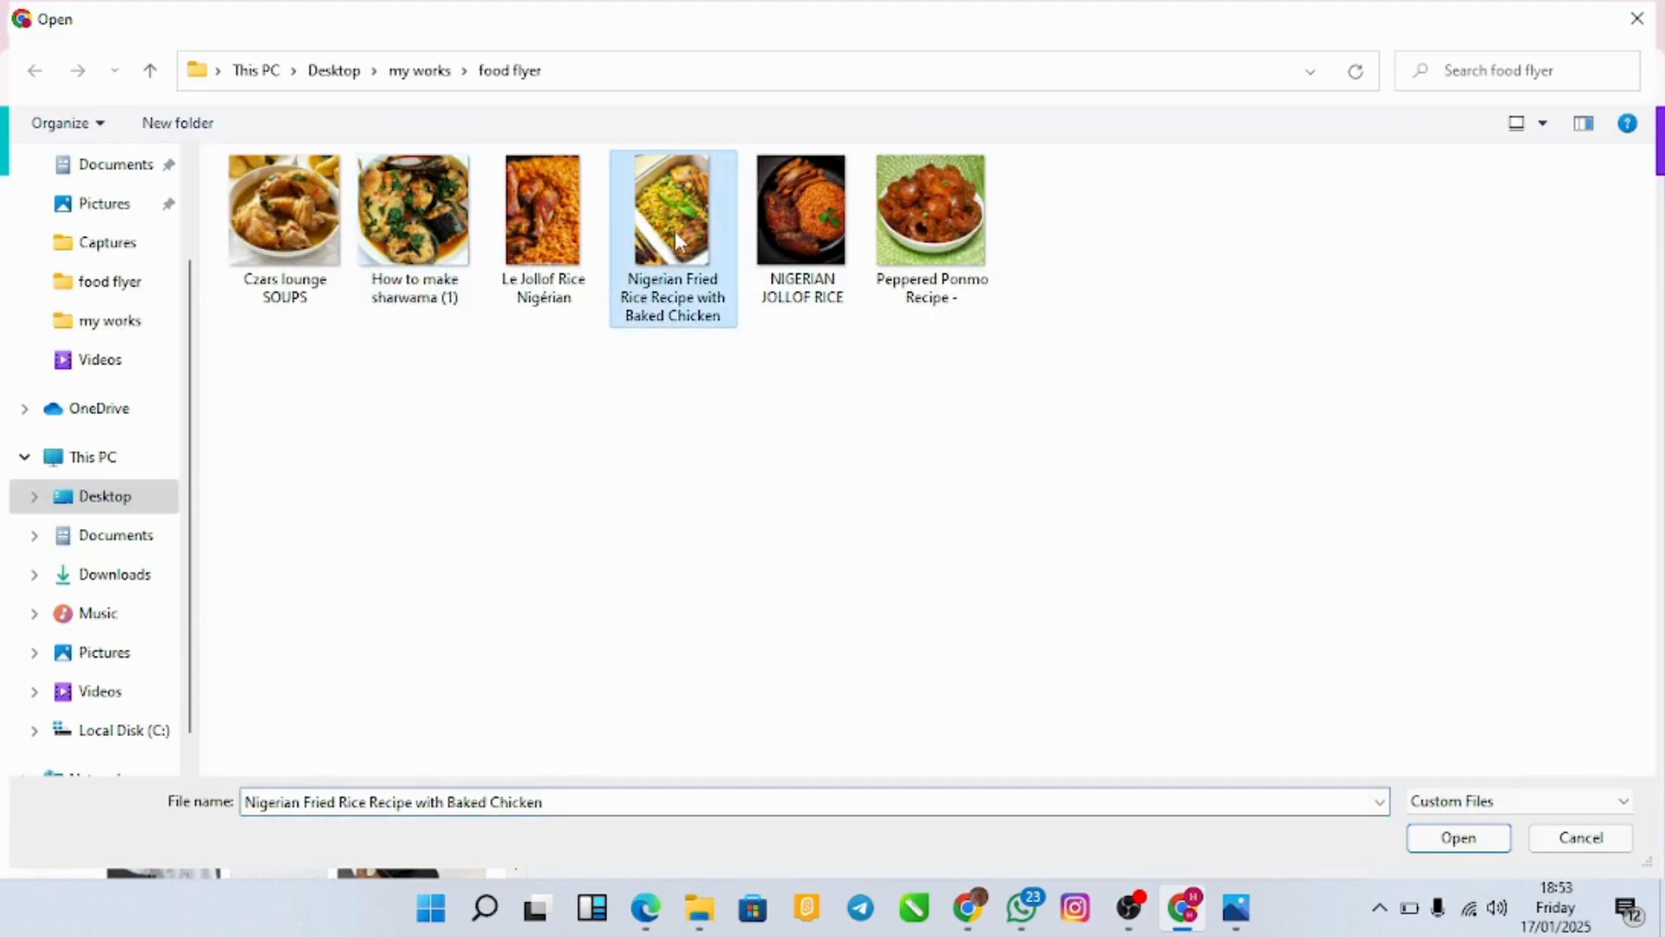
left_click(1490, 834)
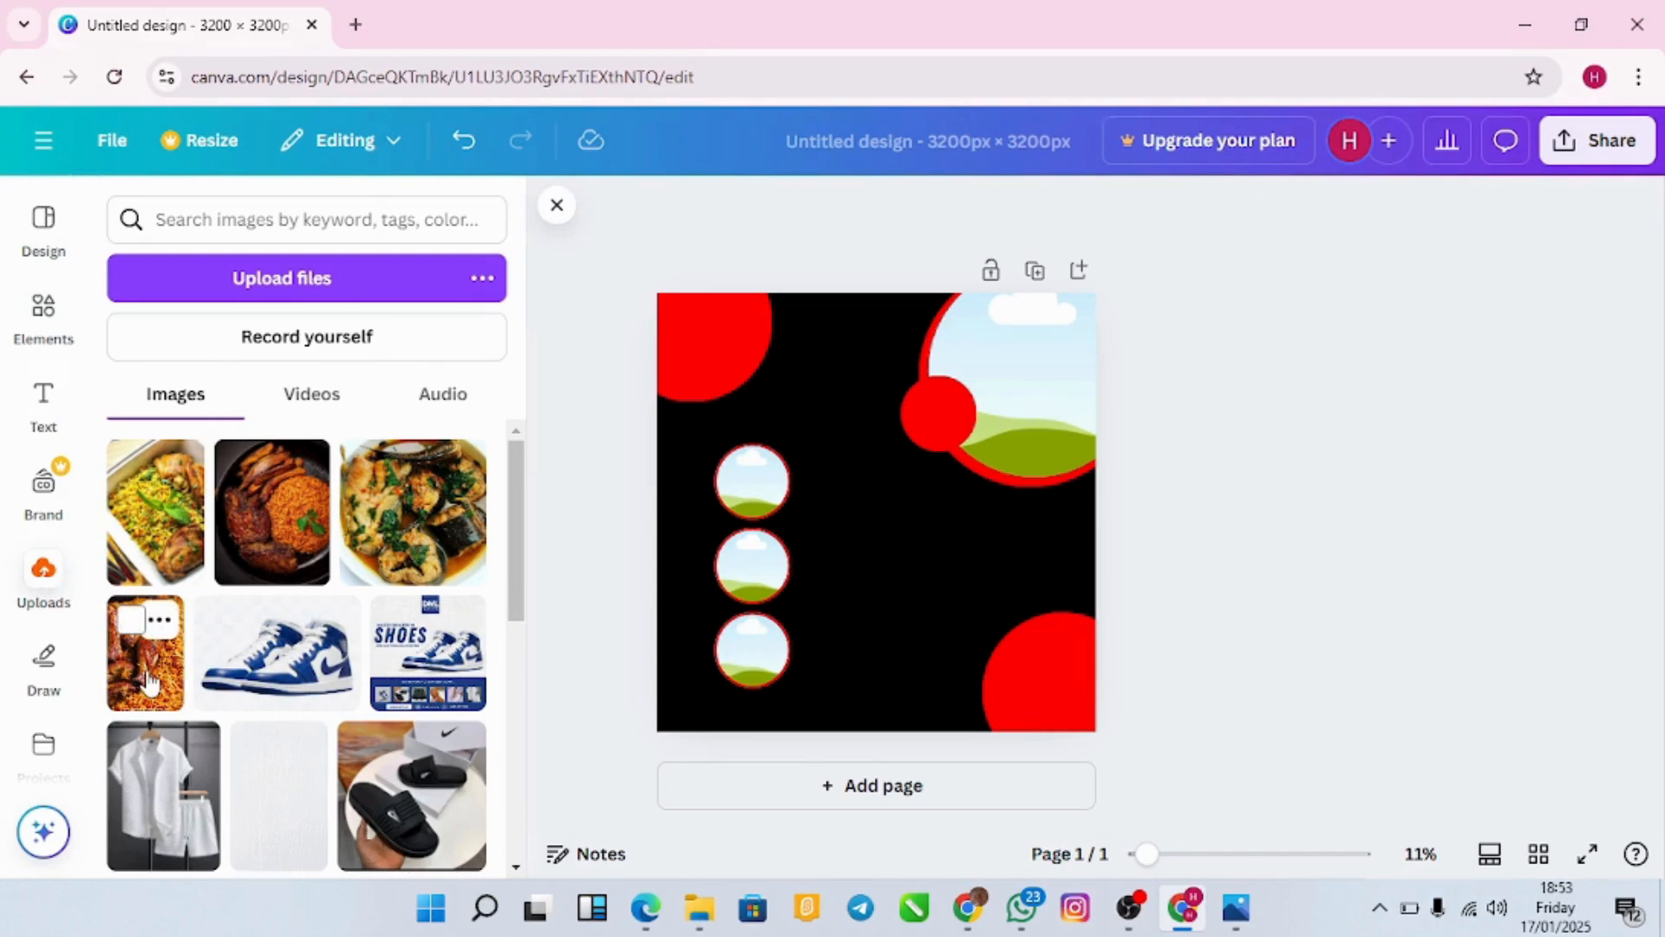
Step: Place the jollof chicken photo into the large top-right circle frame
left_click(149, 683)
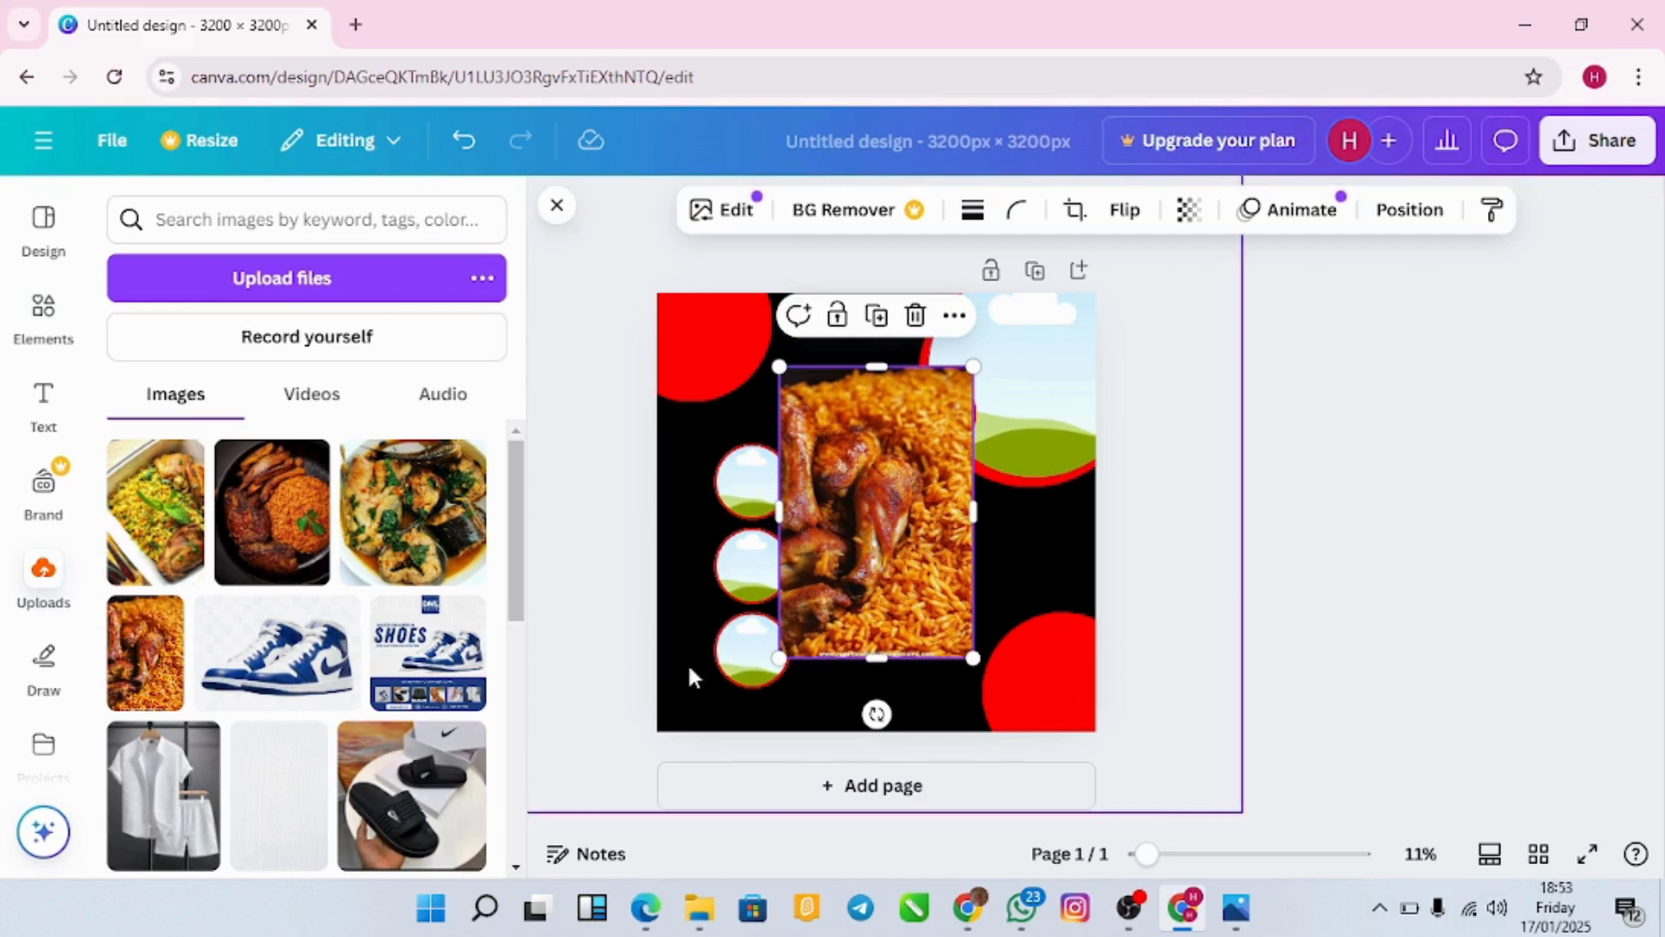
left_click_drag(843, 545, 991, 431)
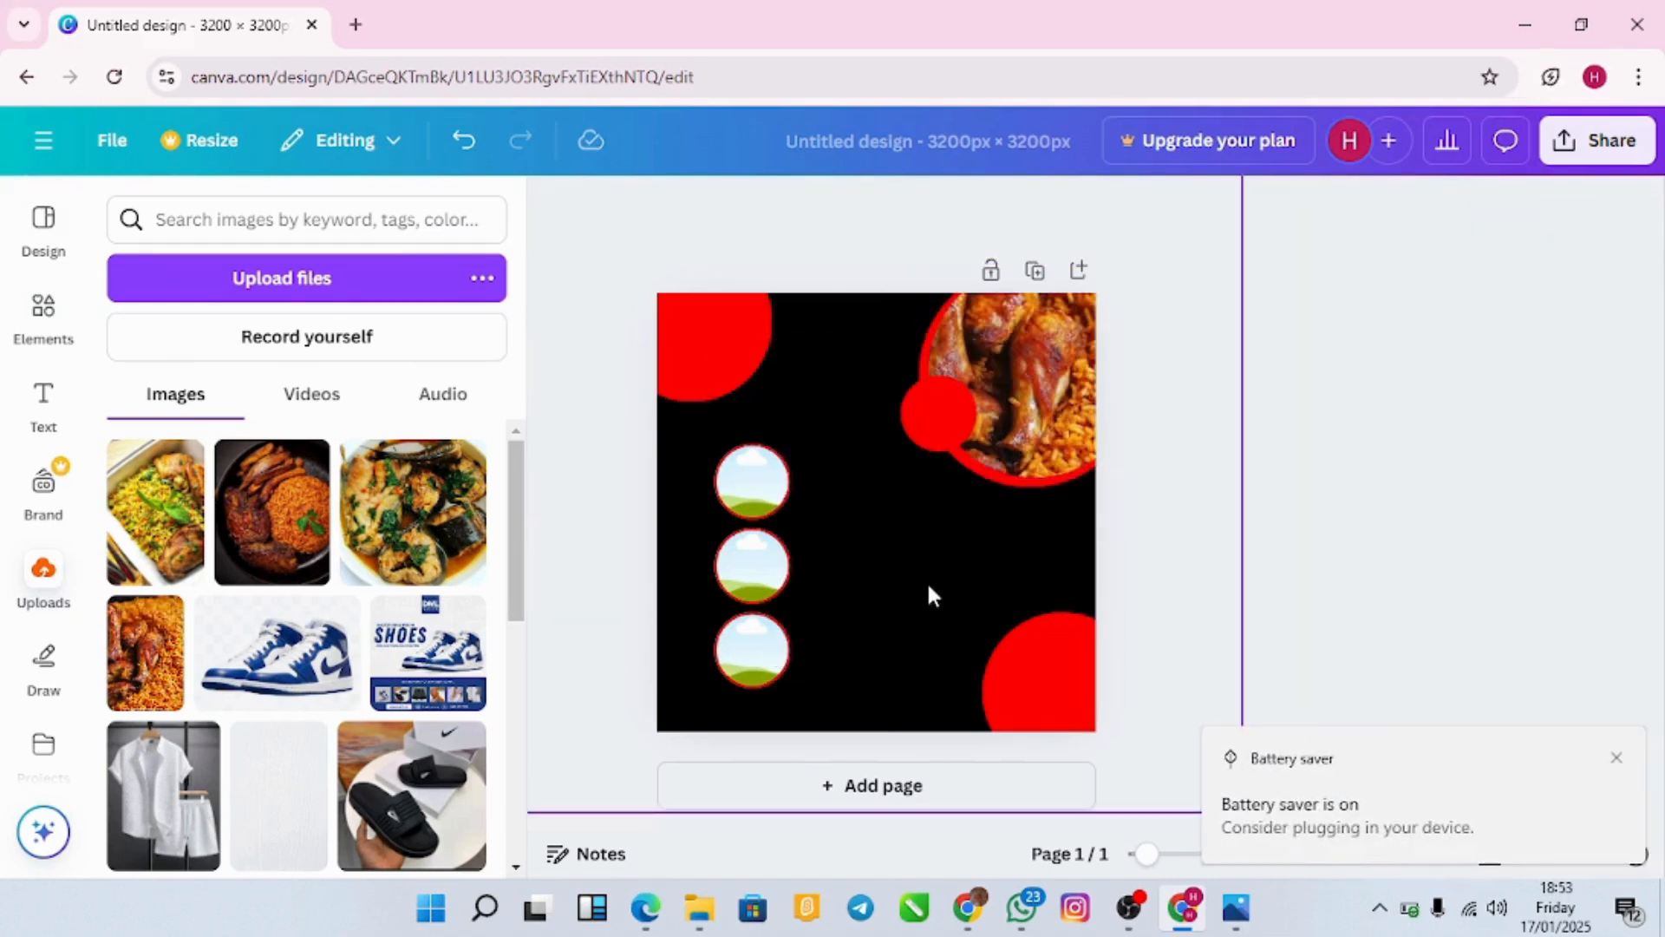
left_click(1618, 760)
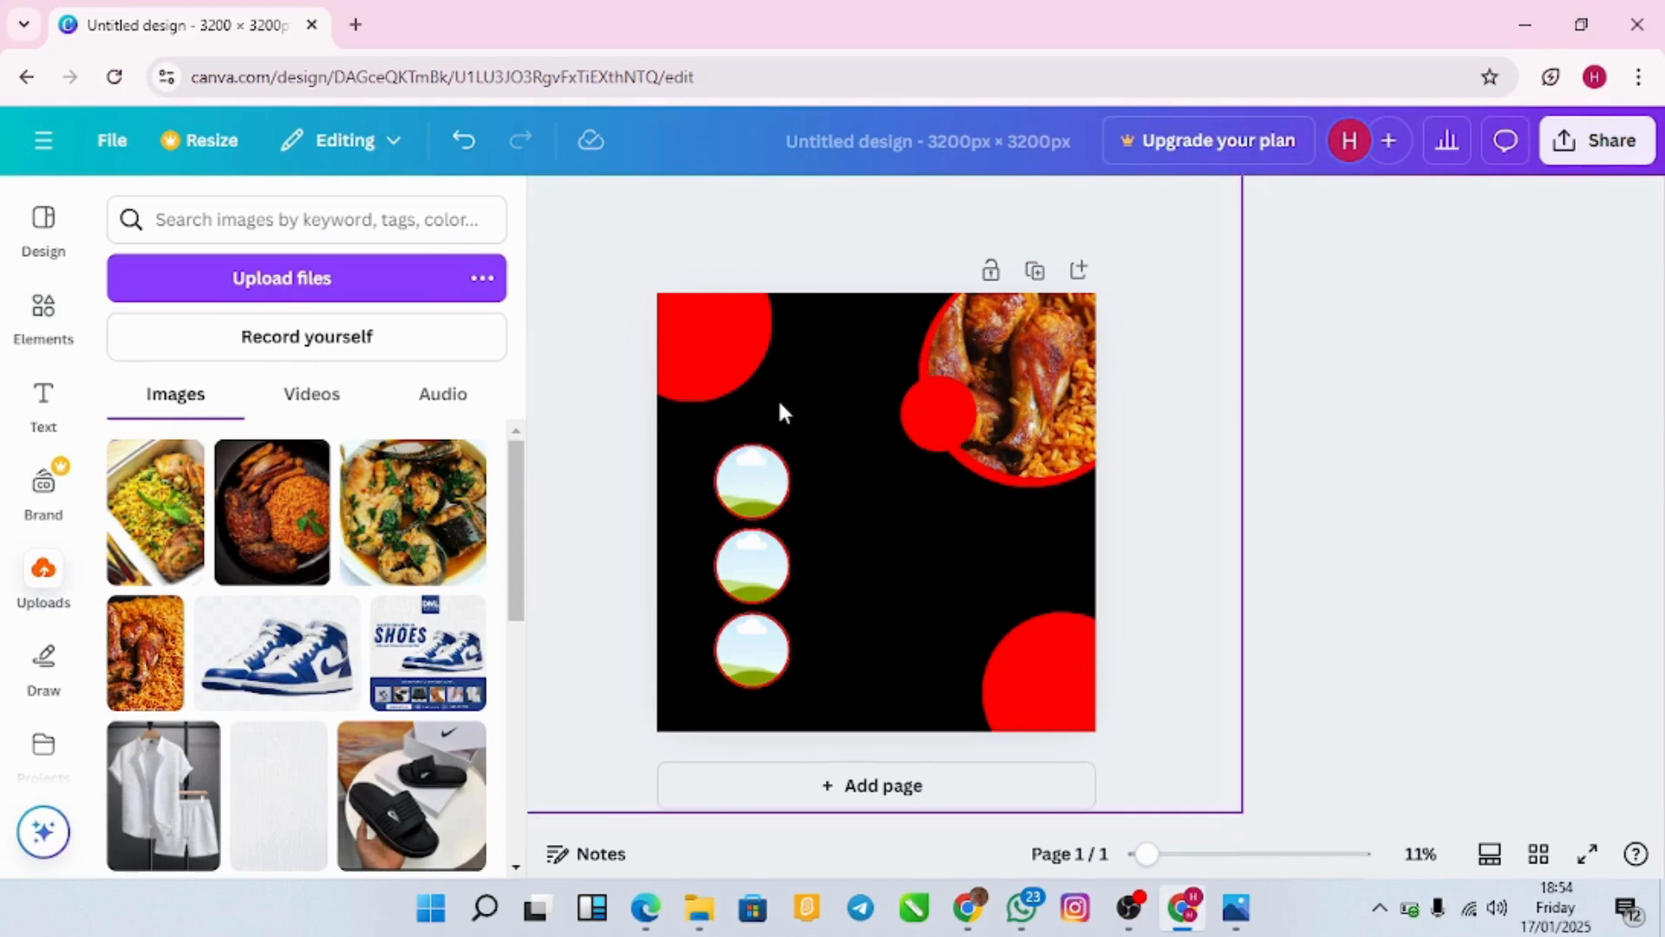
Step: Fill the top small circle with plated jollof and the second with fried rice
left_click(423, 515)
left_click_drag(782, 496, 754, 493)
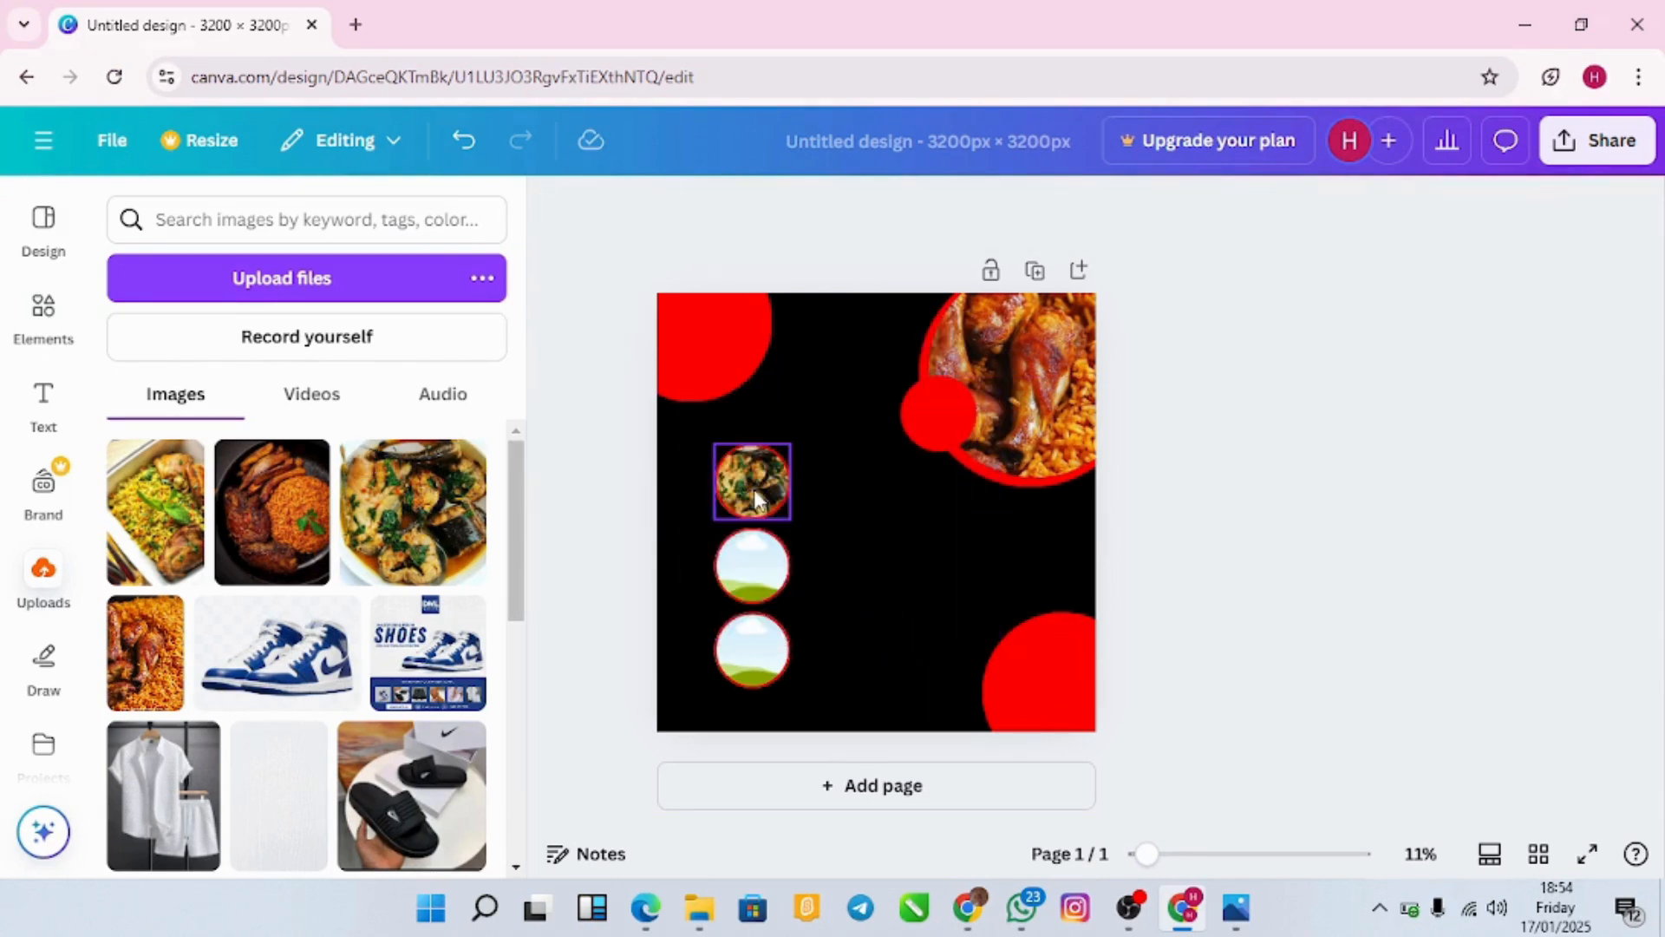
left_click(303, 538)
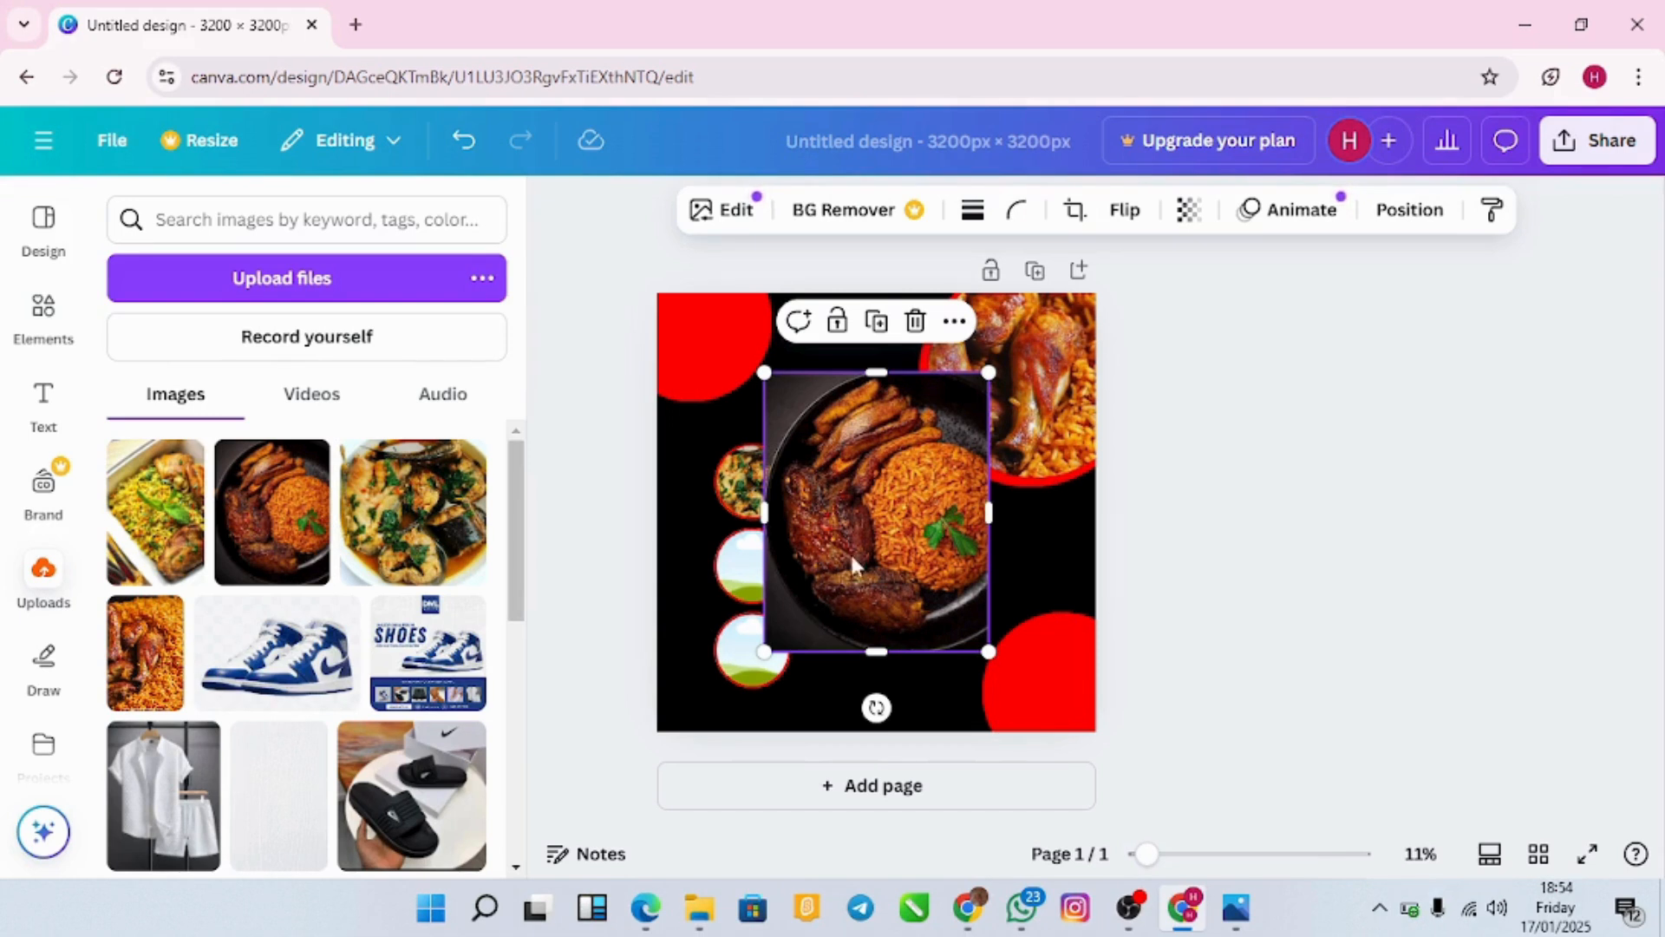
left_click_drag(845, 555, 768, 519)
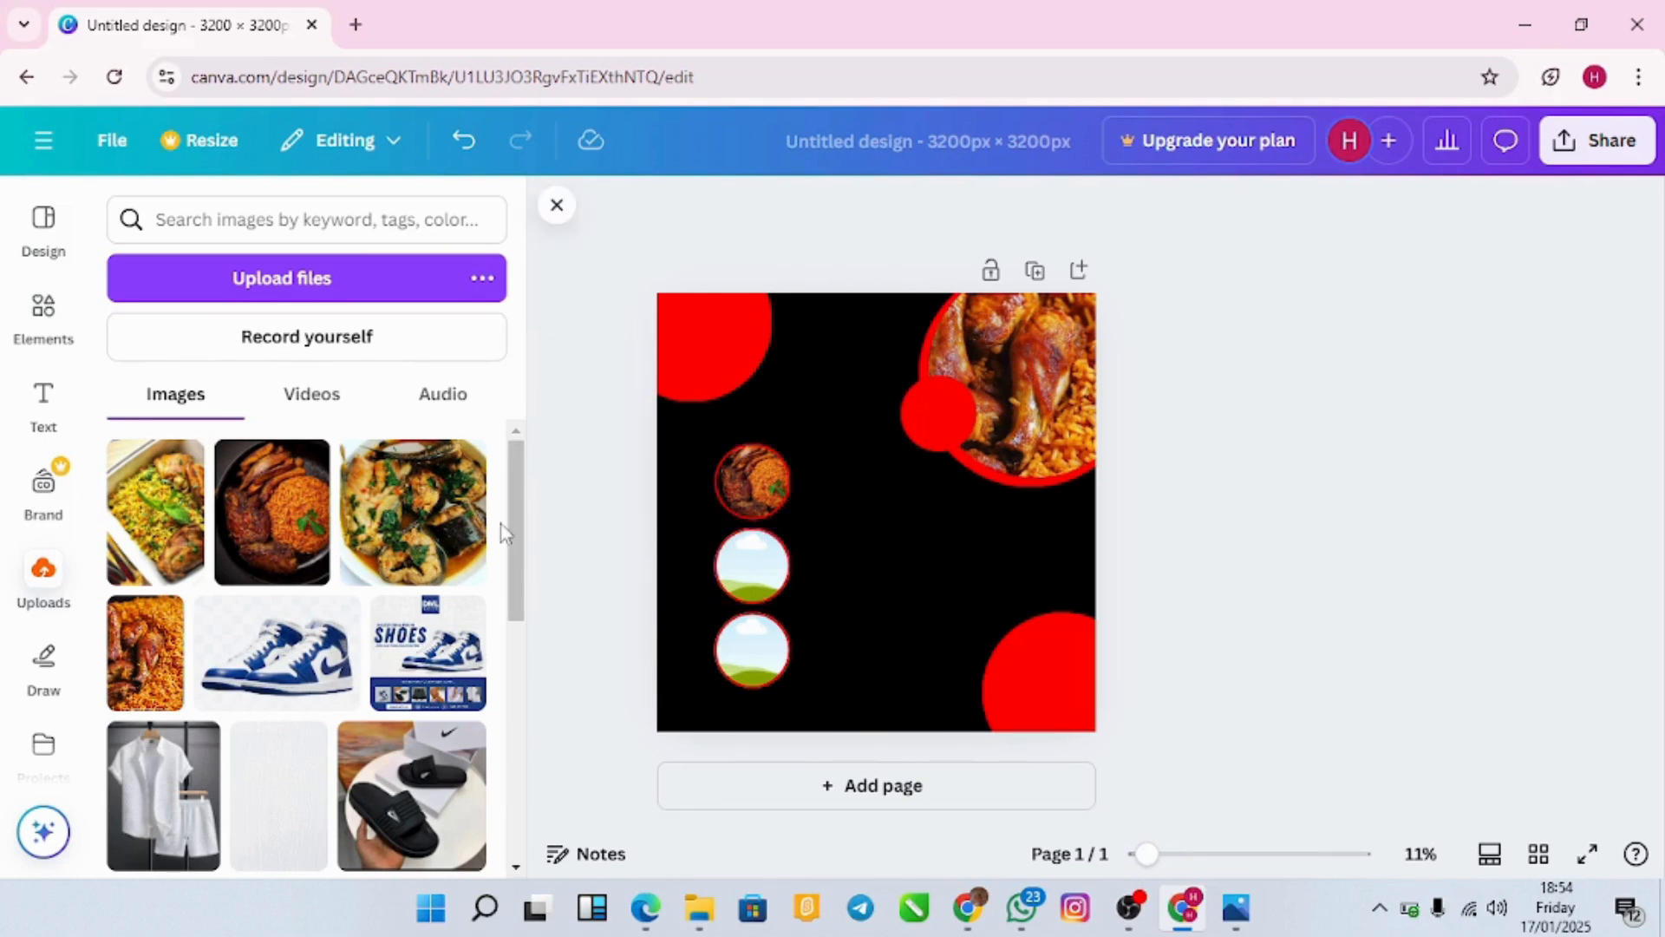
left_click(182, 520)
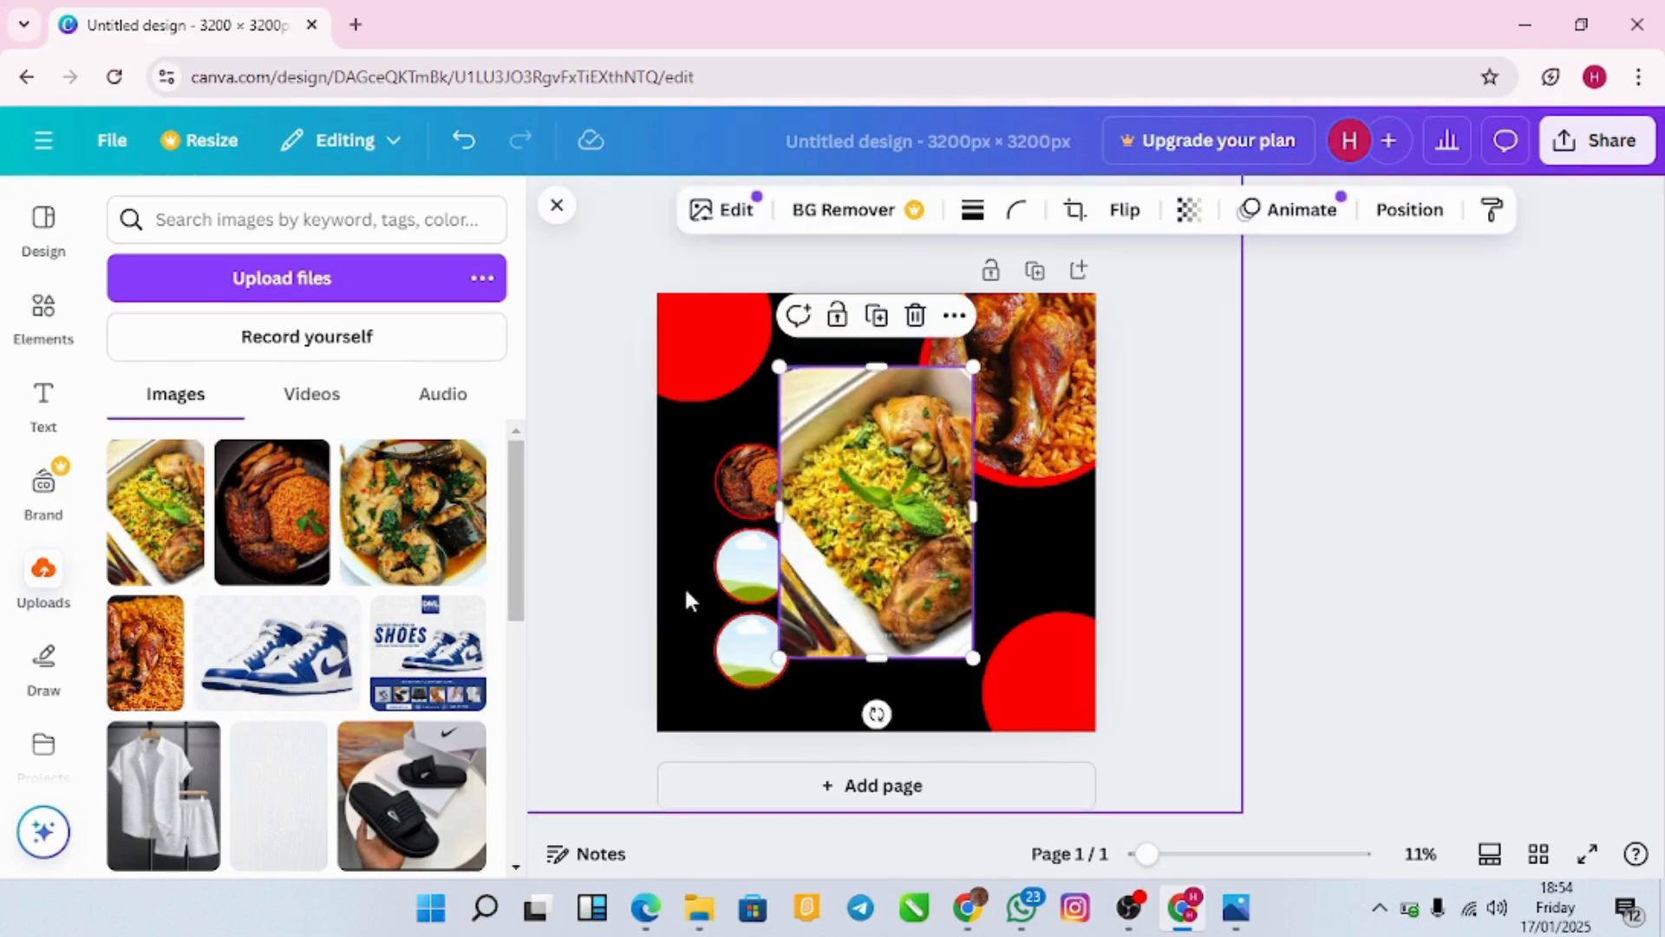
left_click_drag(870, 538, 780, 567)
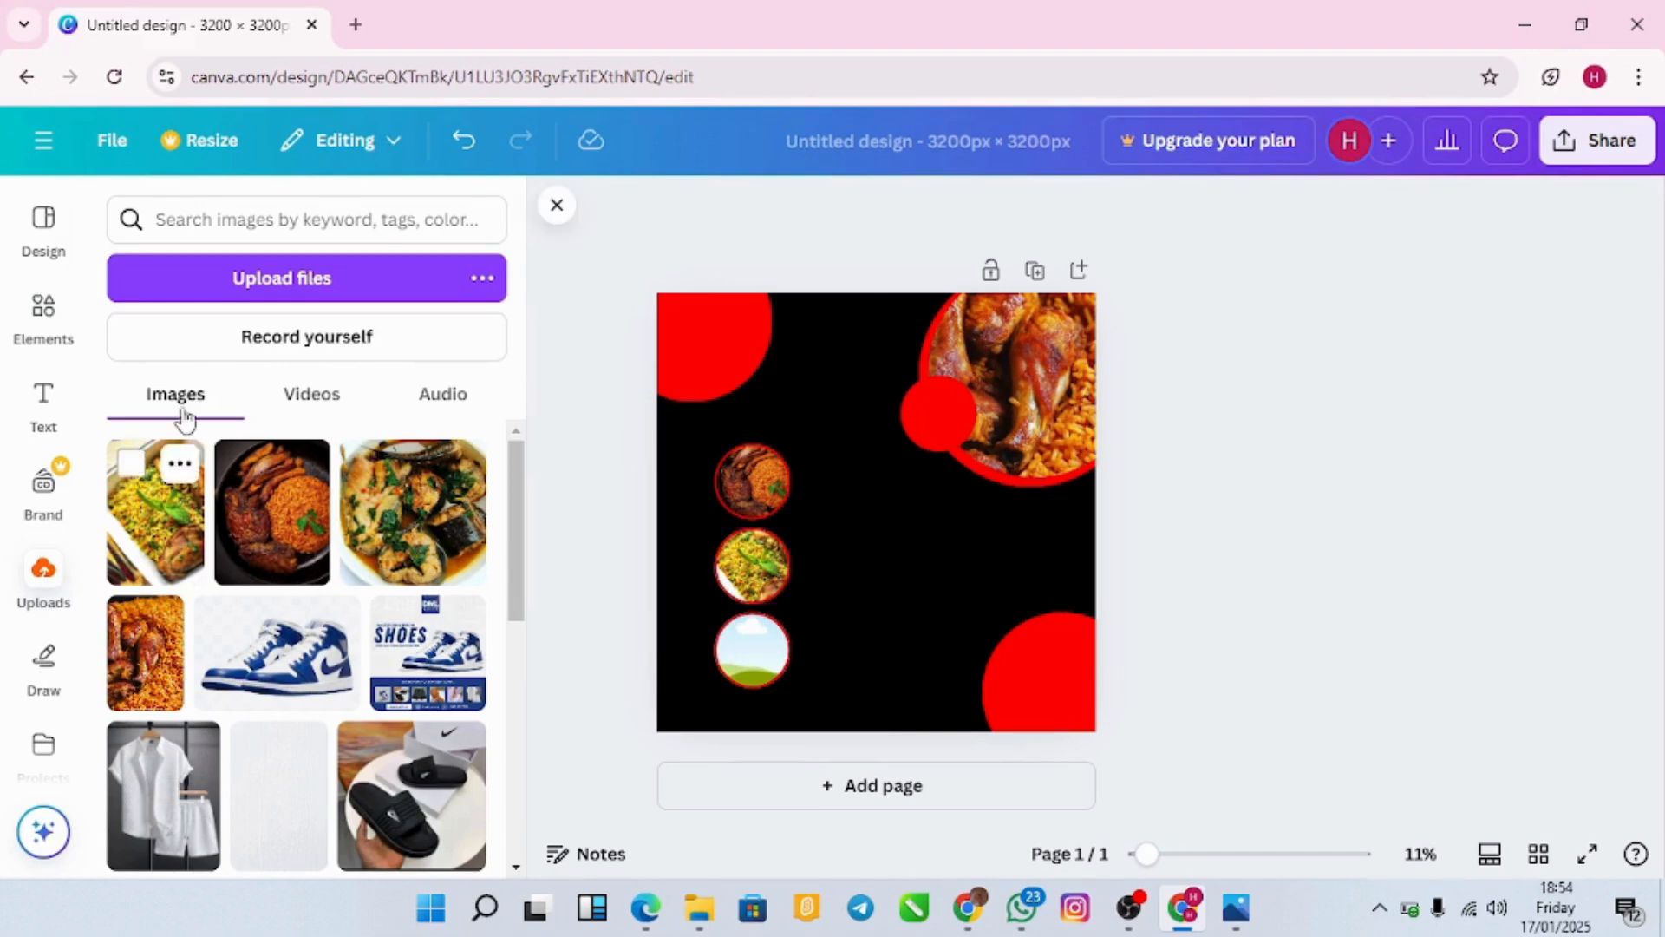
Step: Upload the Peppered Ponmo Recipe image and add it to the flyer
left_click(260, 289)
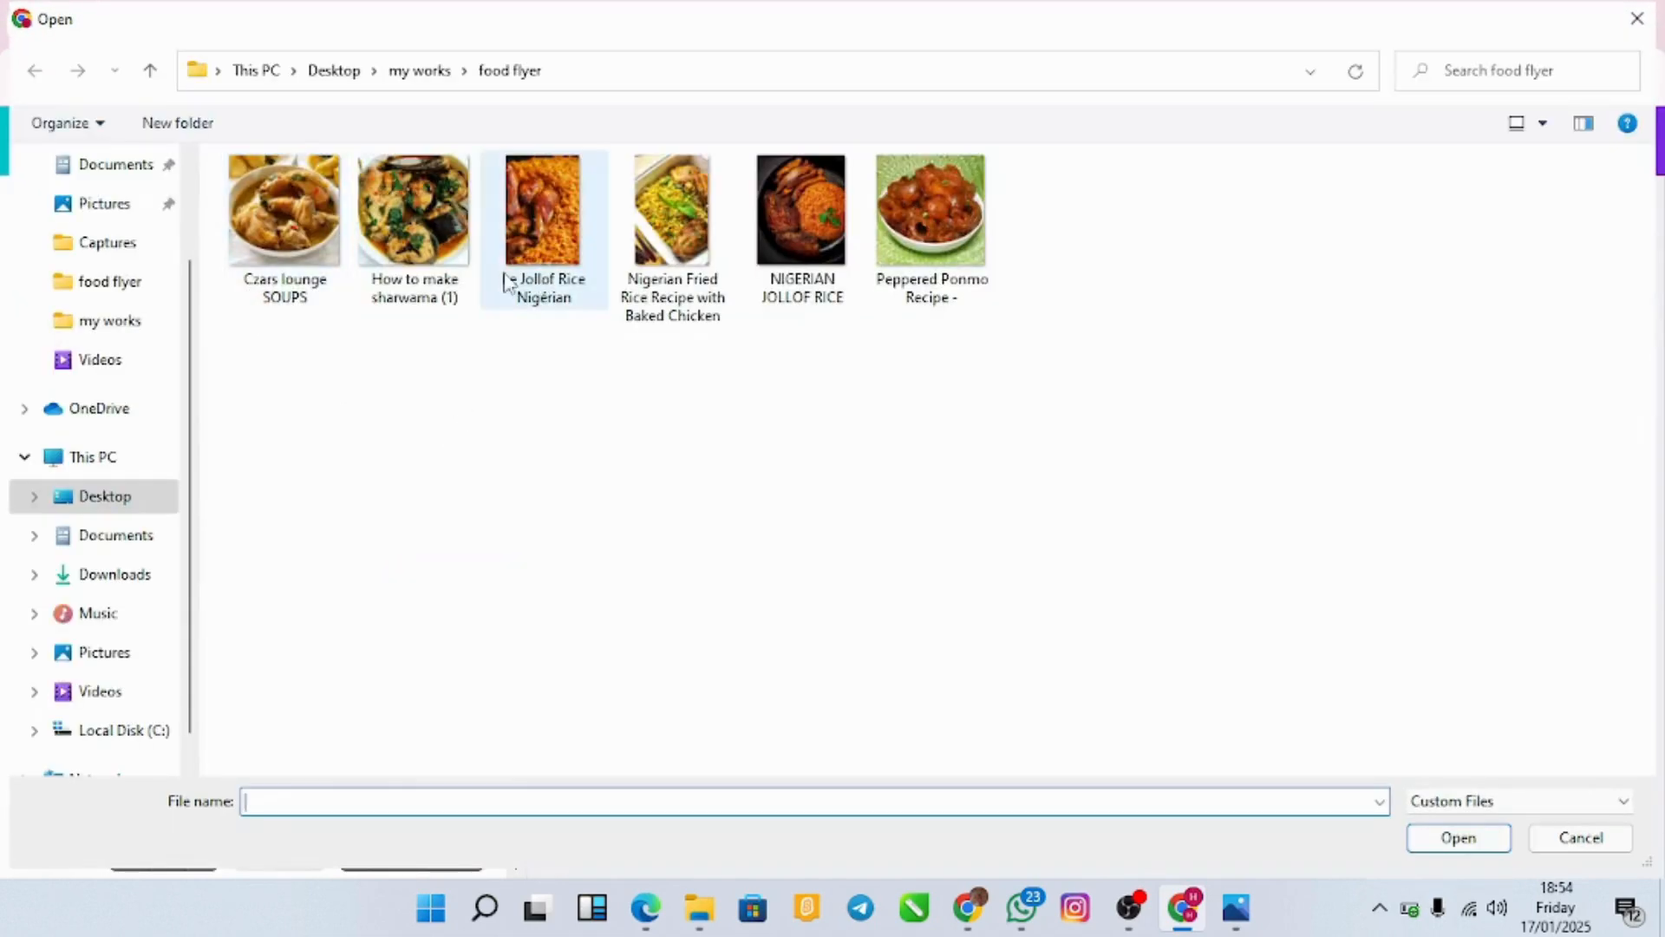
left_click(936, 234)
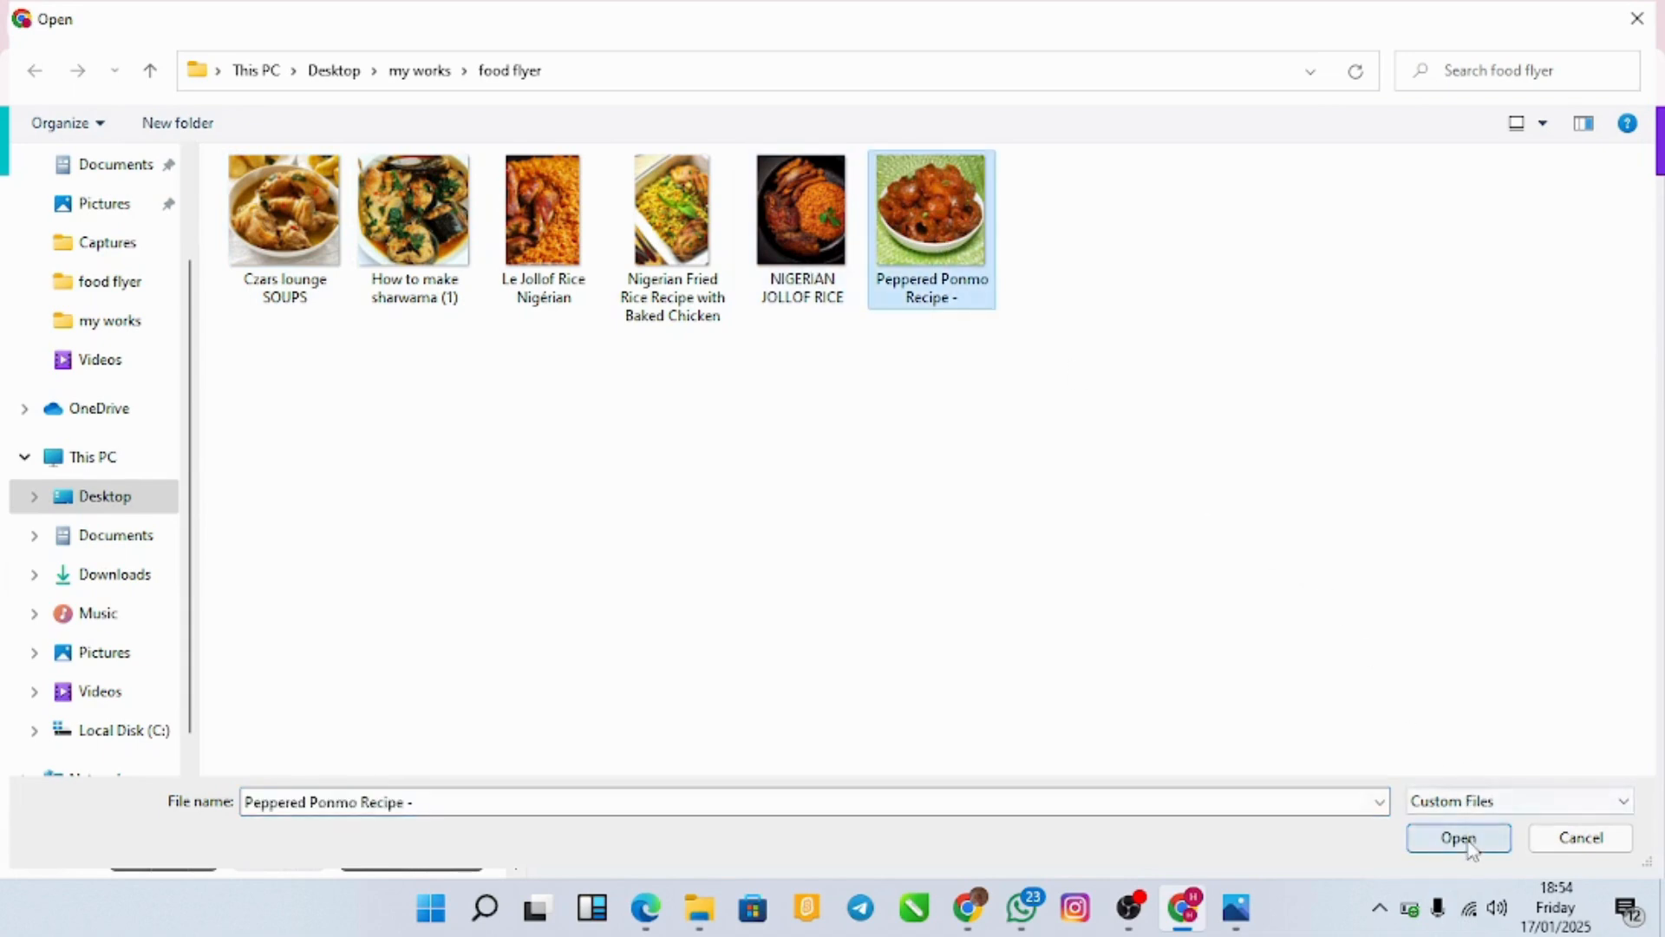
left_click(1458, 838)
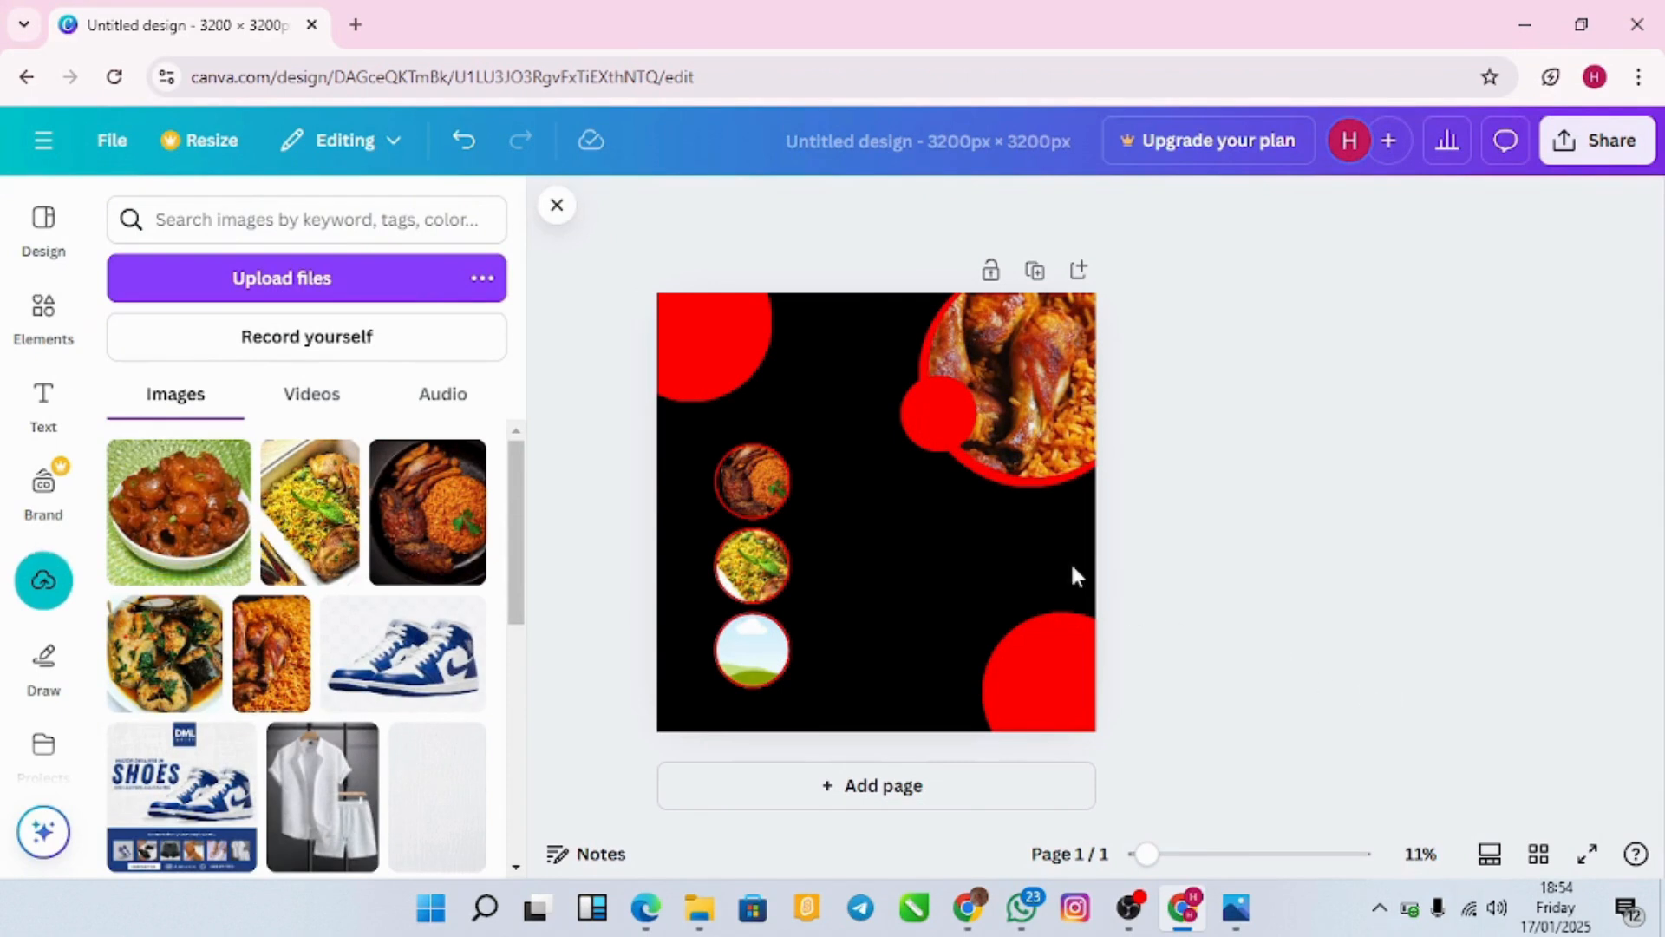
left_click(189, 546)
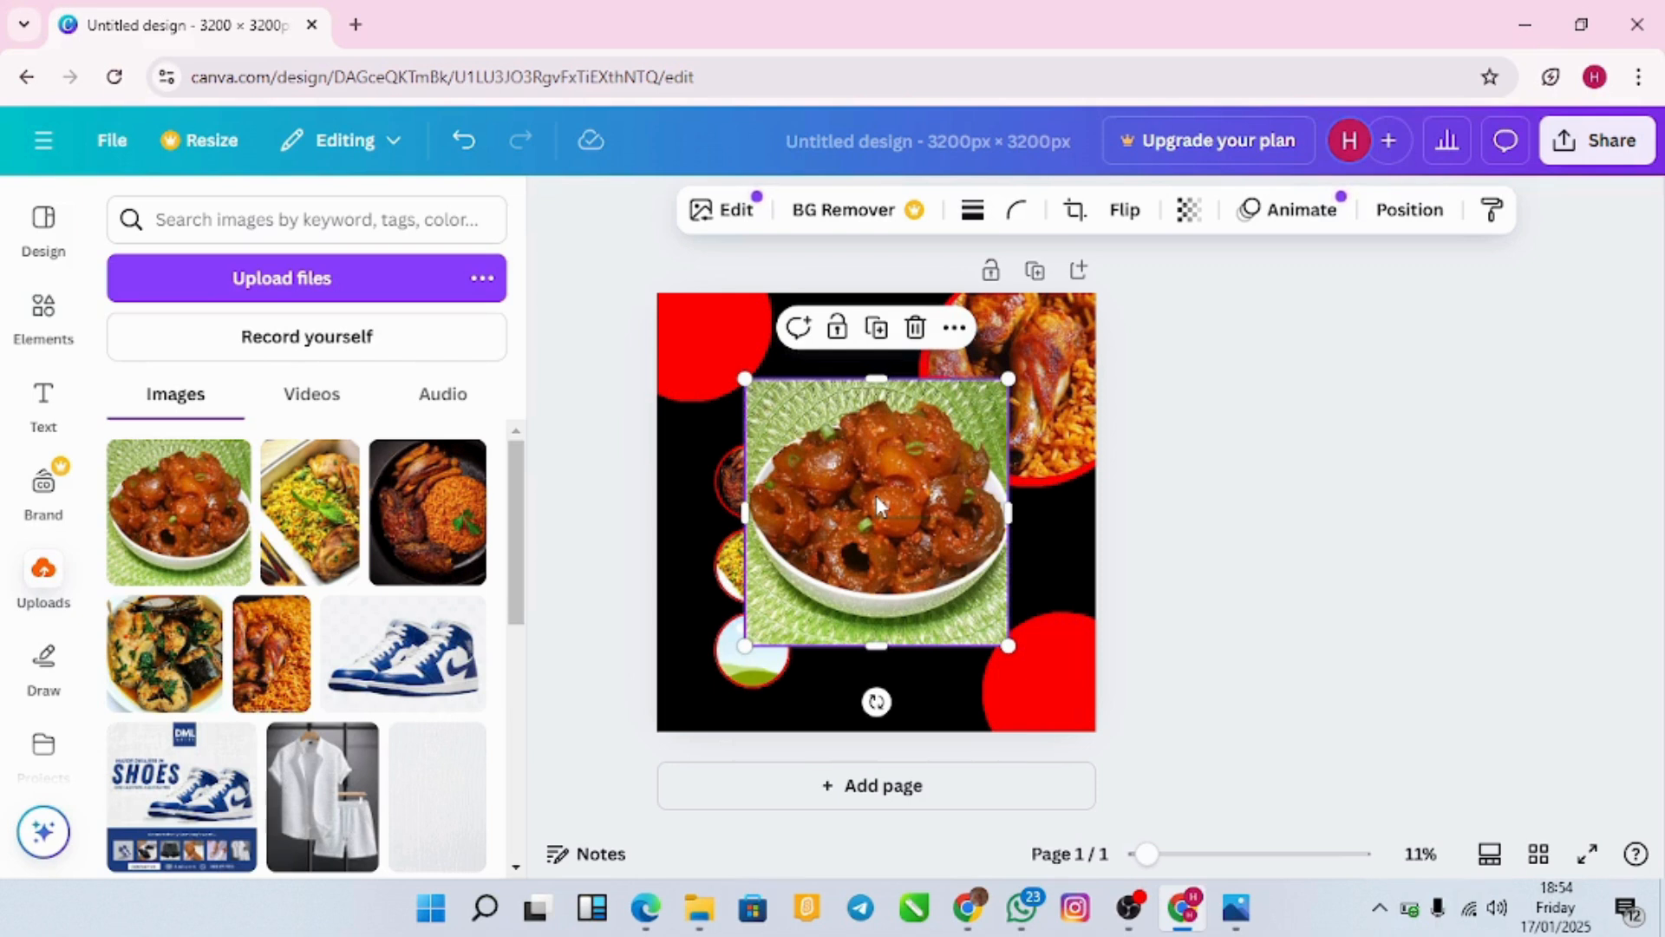
Step: Drop the peppered stew photo into the top circle and fish soup into the bottom circle
left_click_drag(913, 477, 751, 477)
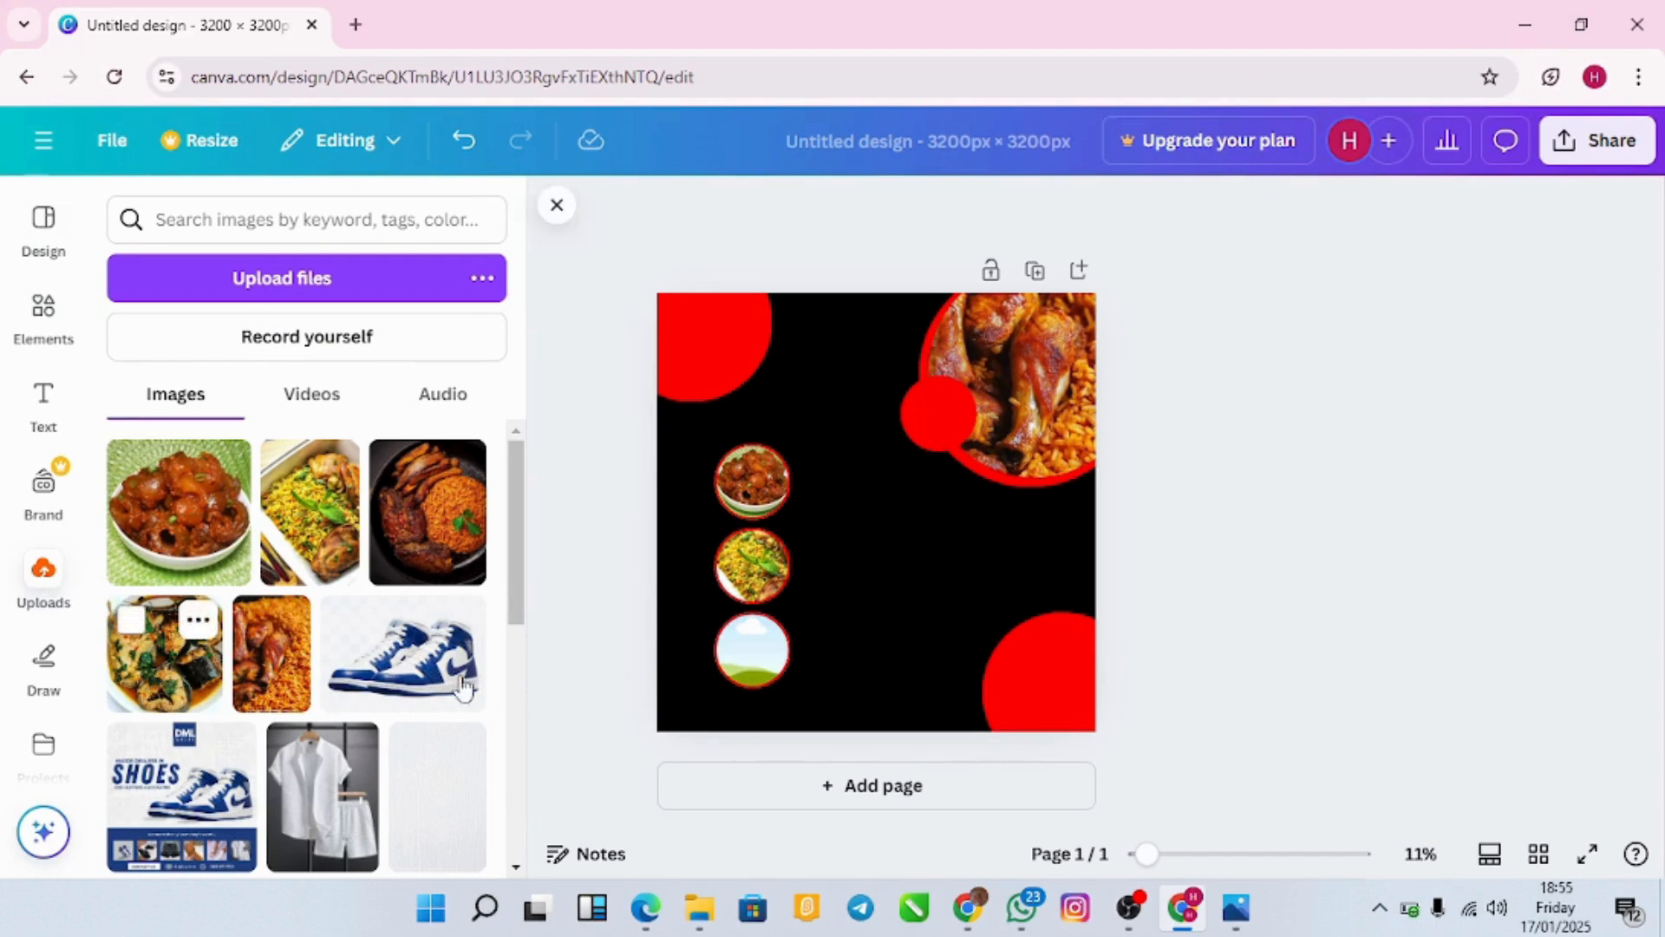
left_click(191, 668)
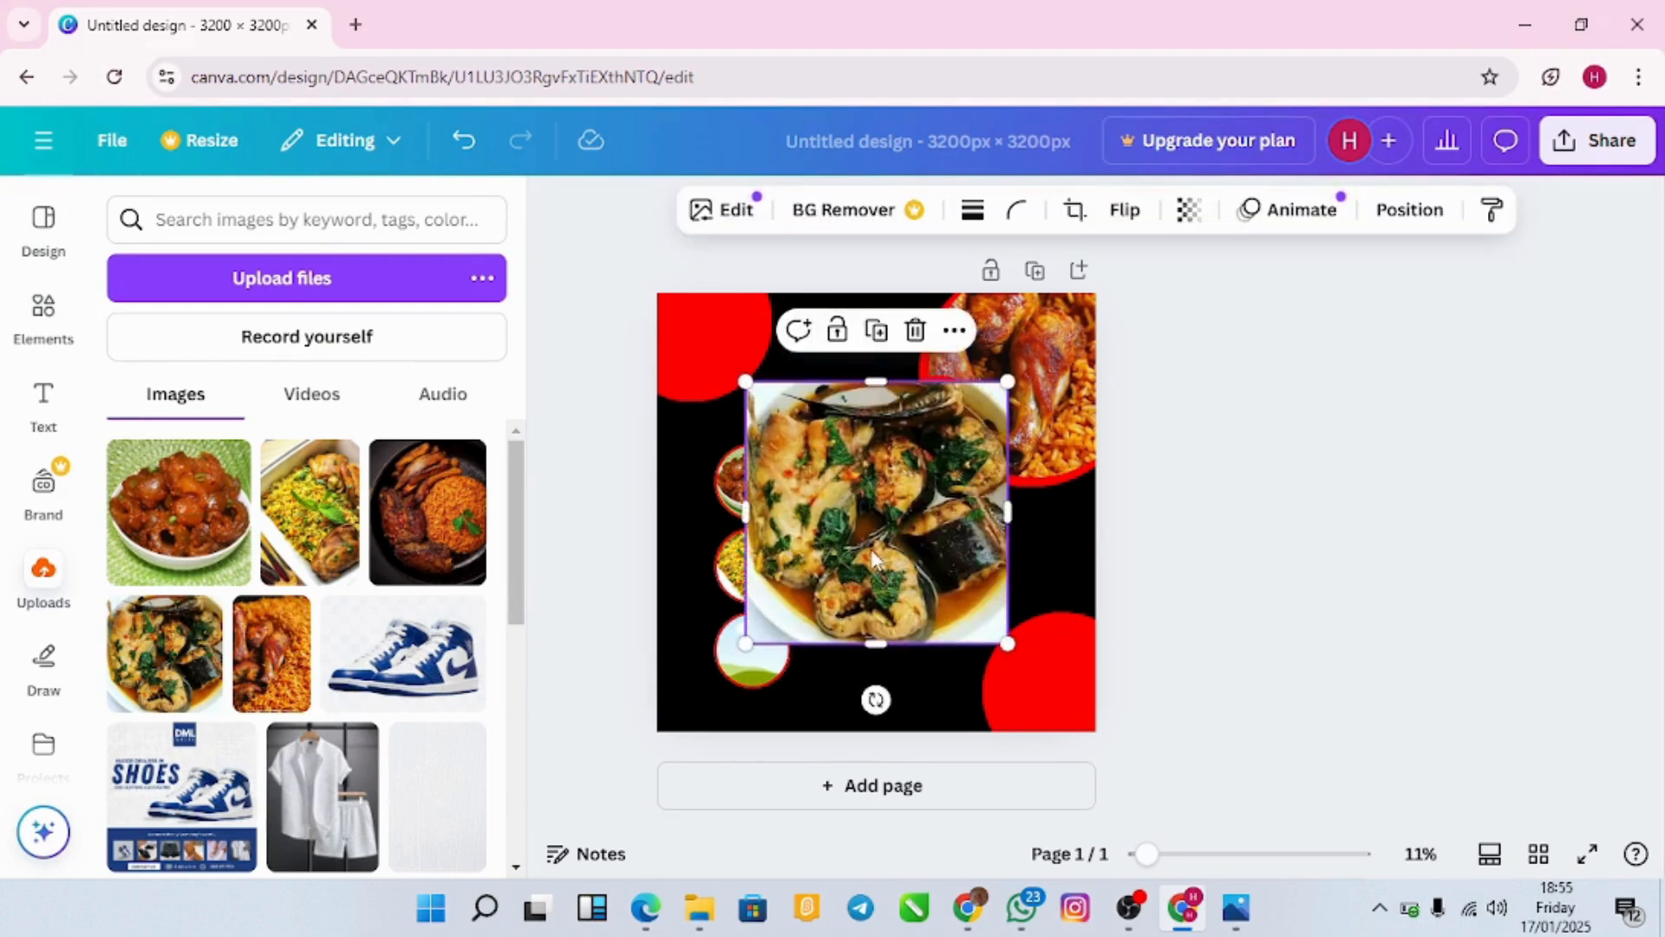
left_click_drag(866, 507, 753, 653)
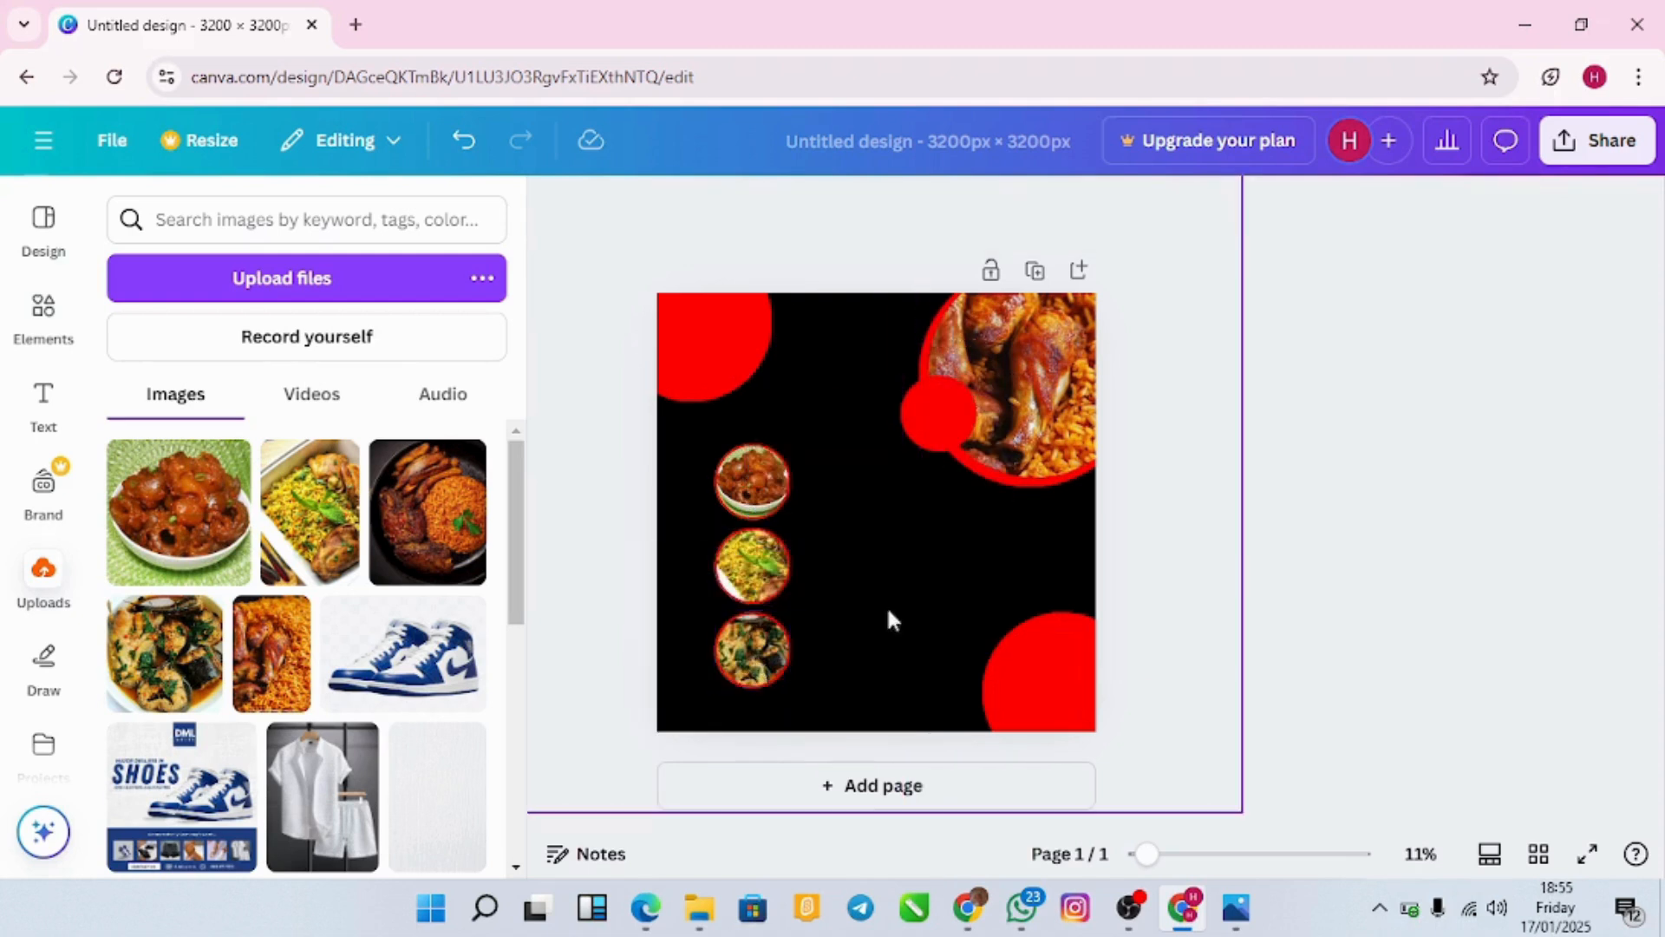
left_click(938, 590)
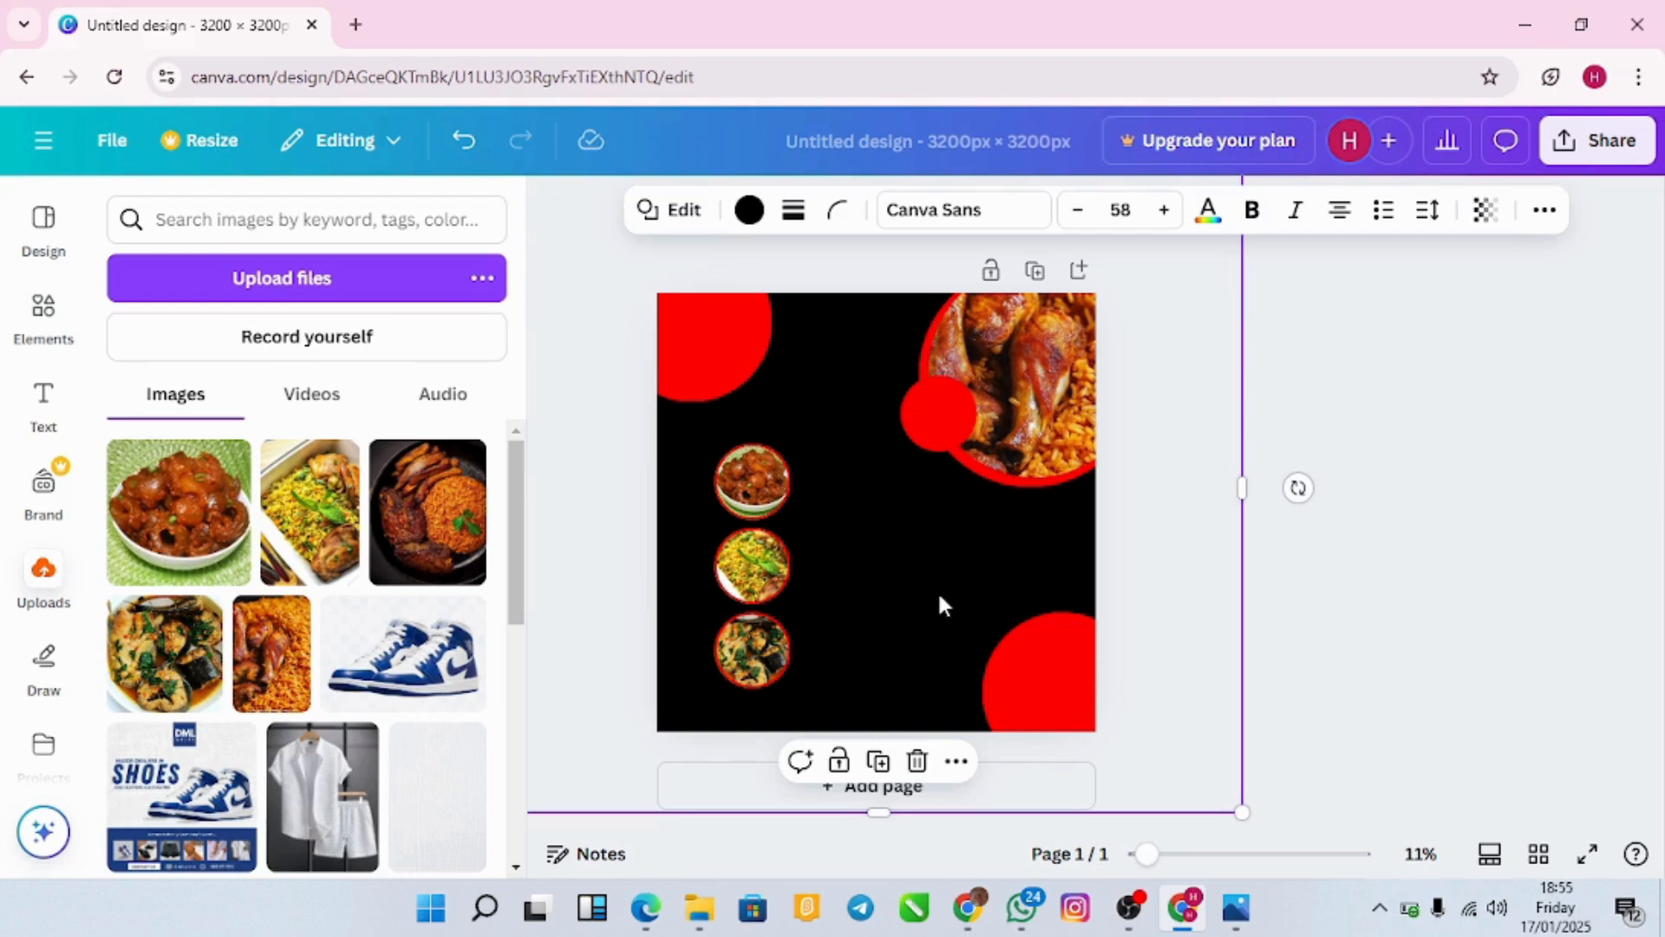
Step: Search Elements for 'chef logo' and show all matching Graphics results
left_click(718, 339)
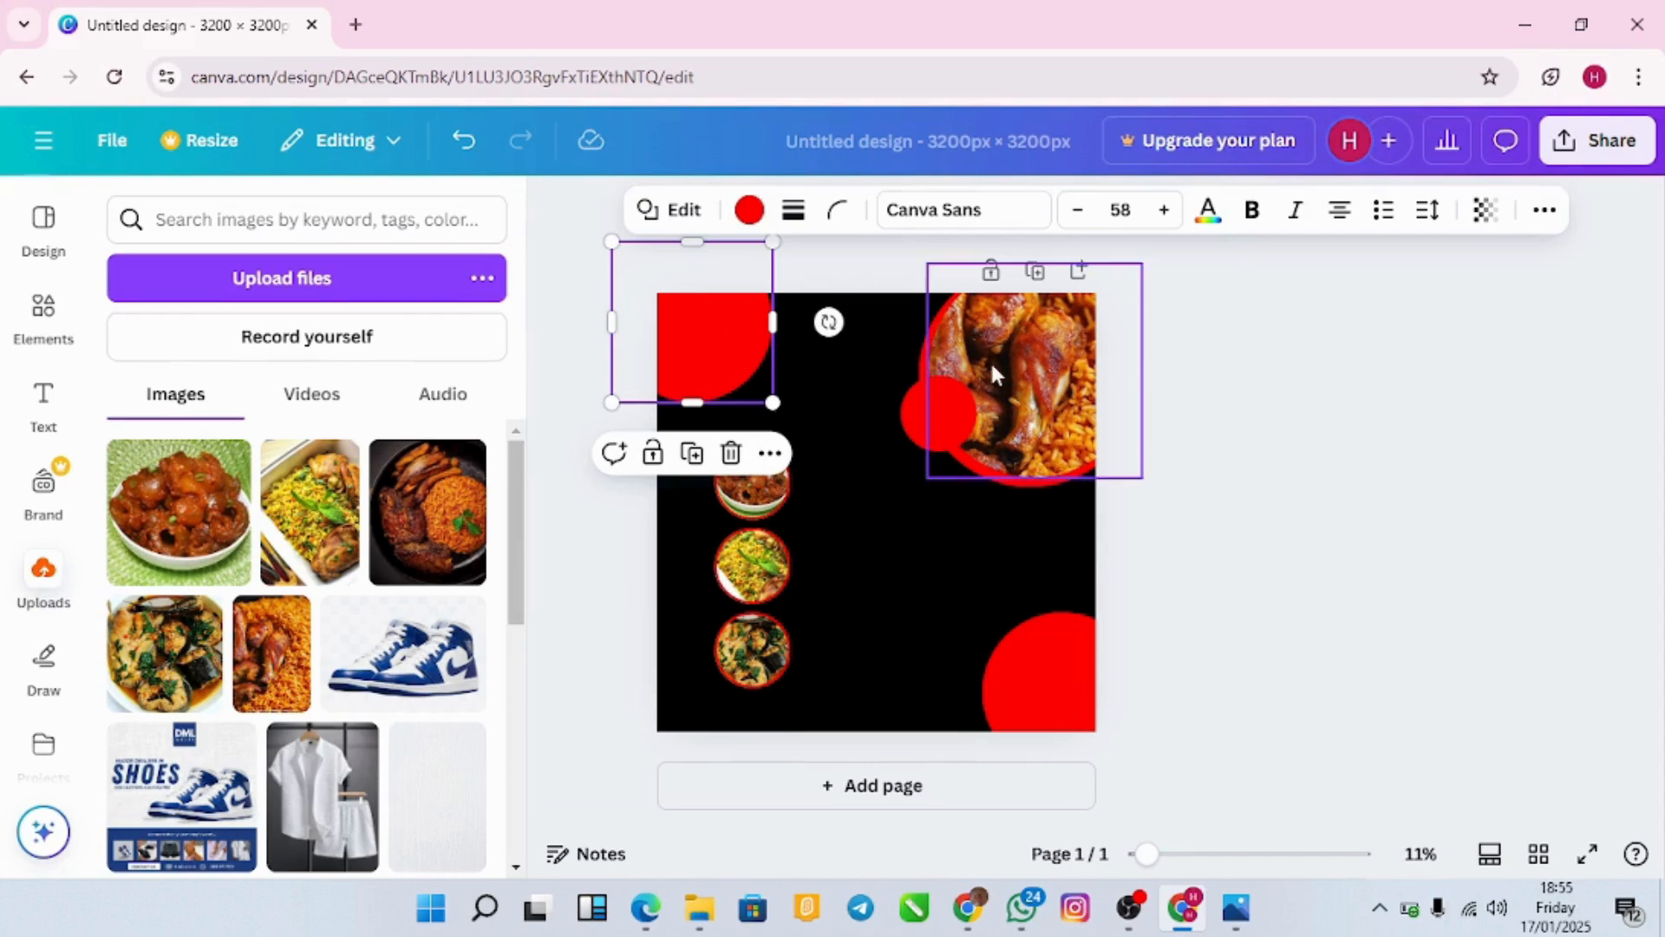
left_click(990, 359)
left_click(704, 301)
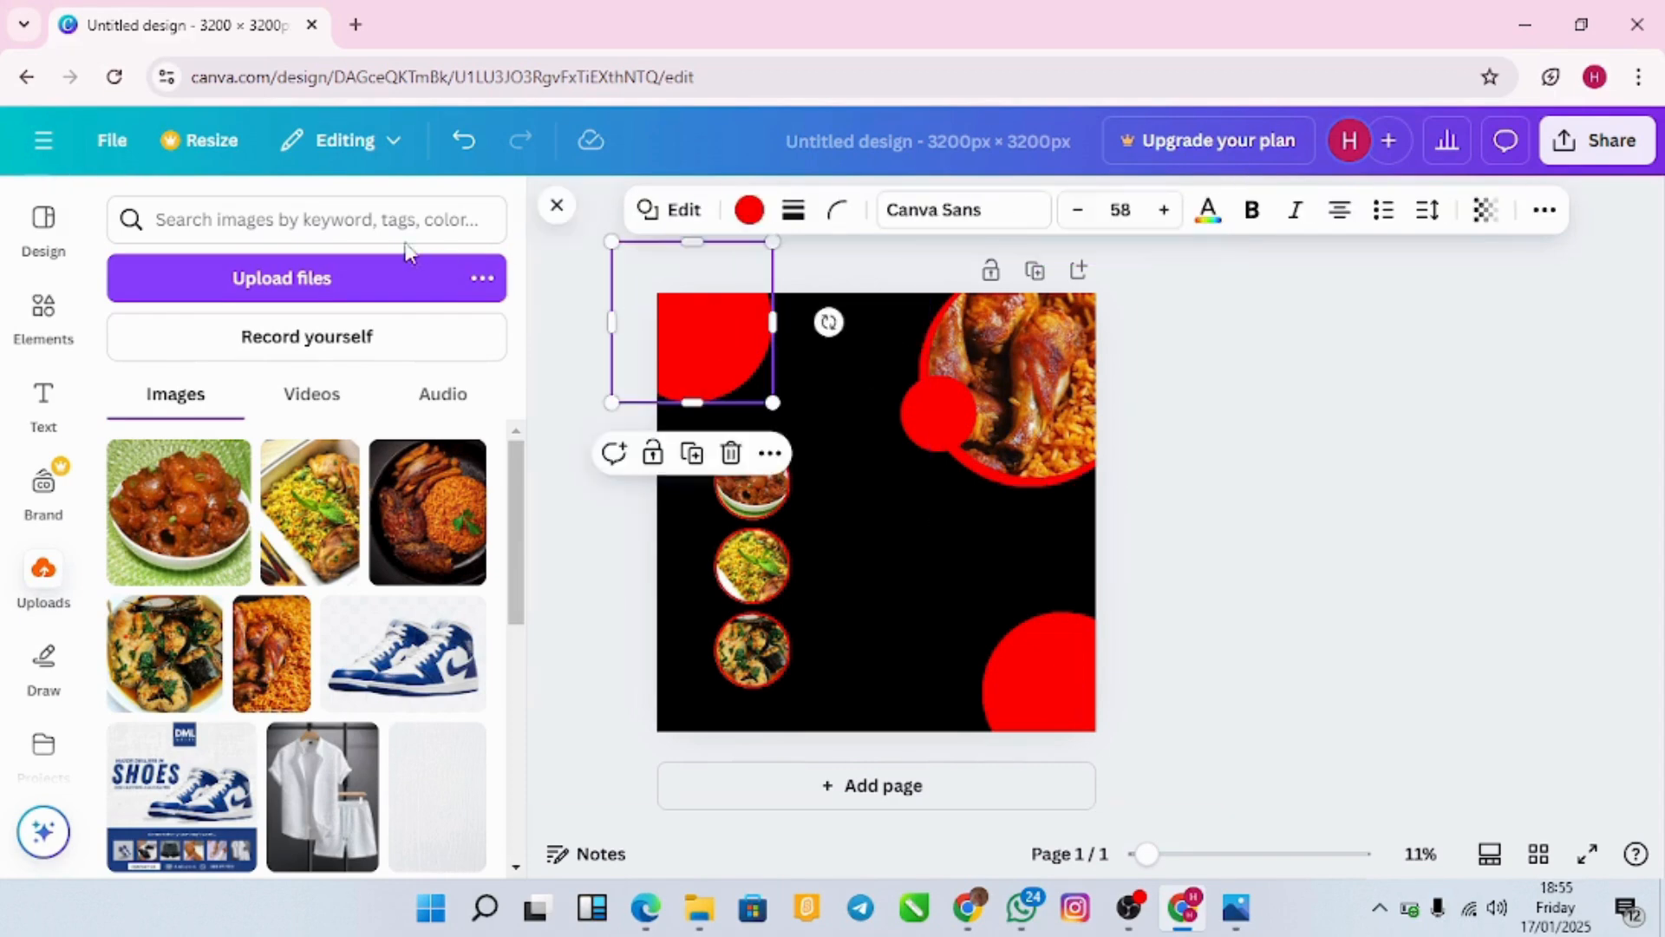
left_click(53, 328)
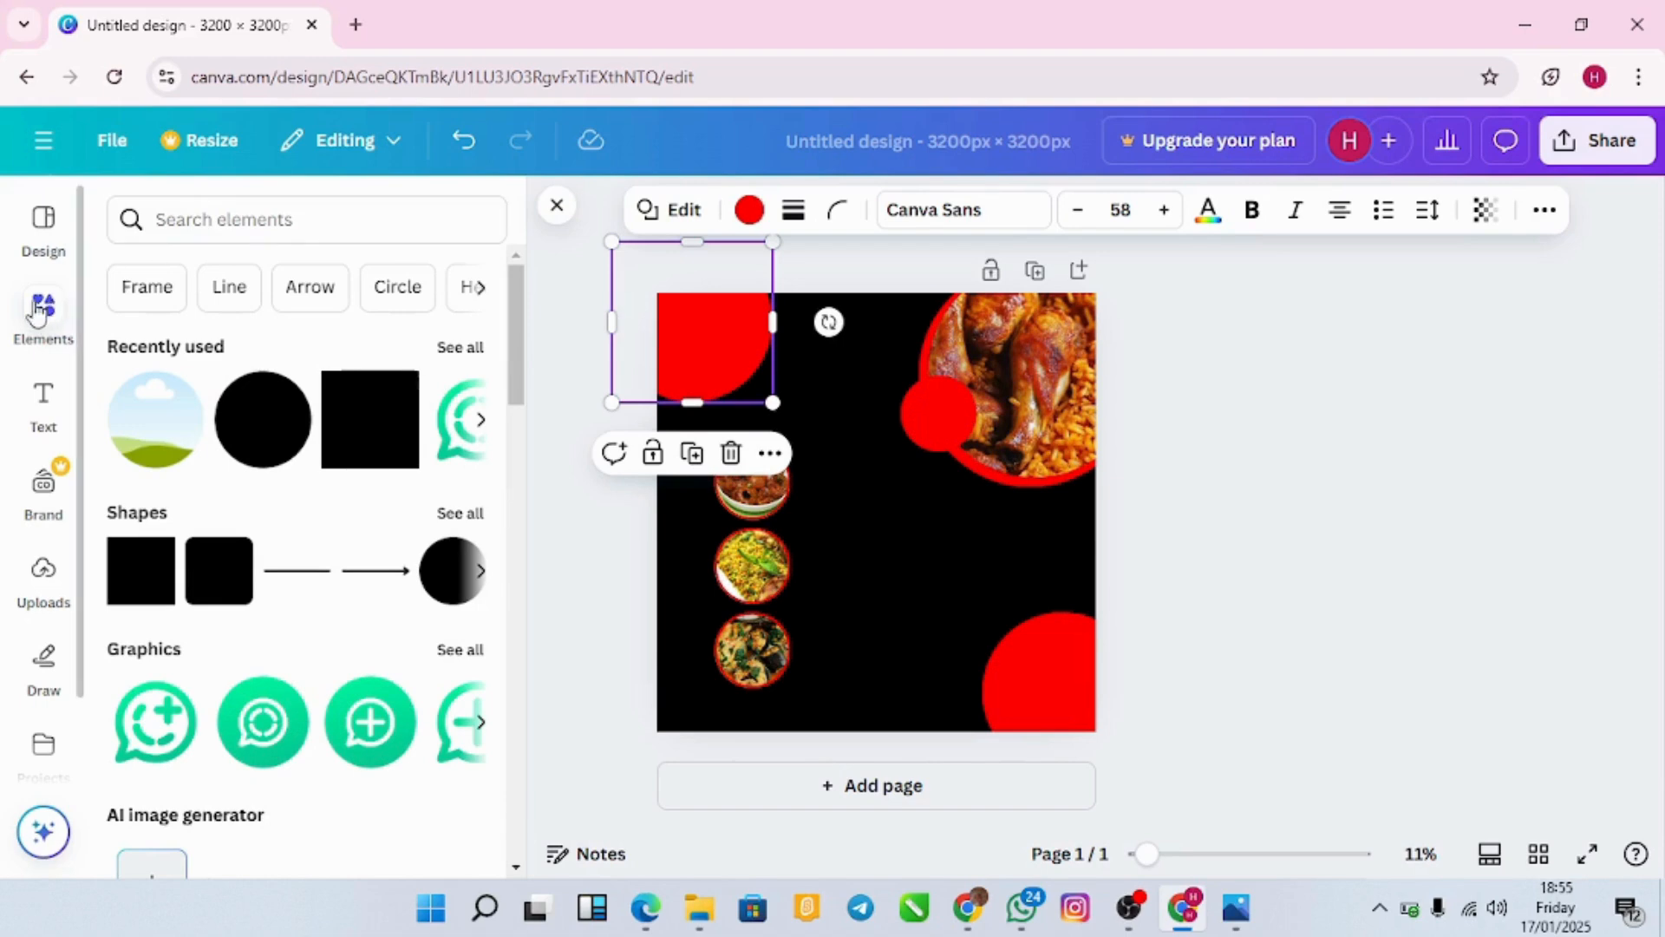
left_click(200, 220)
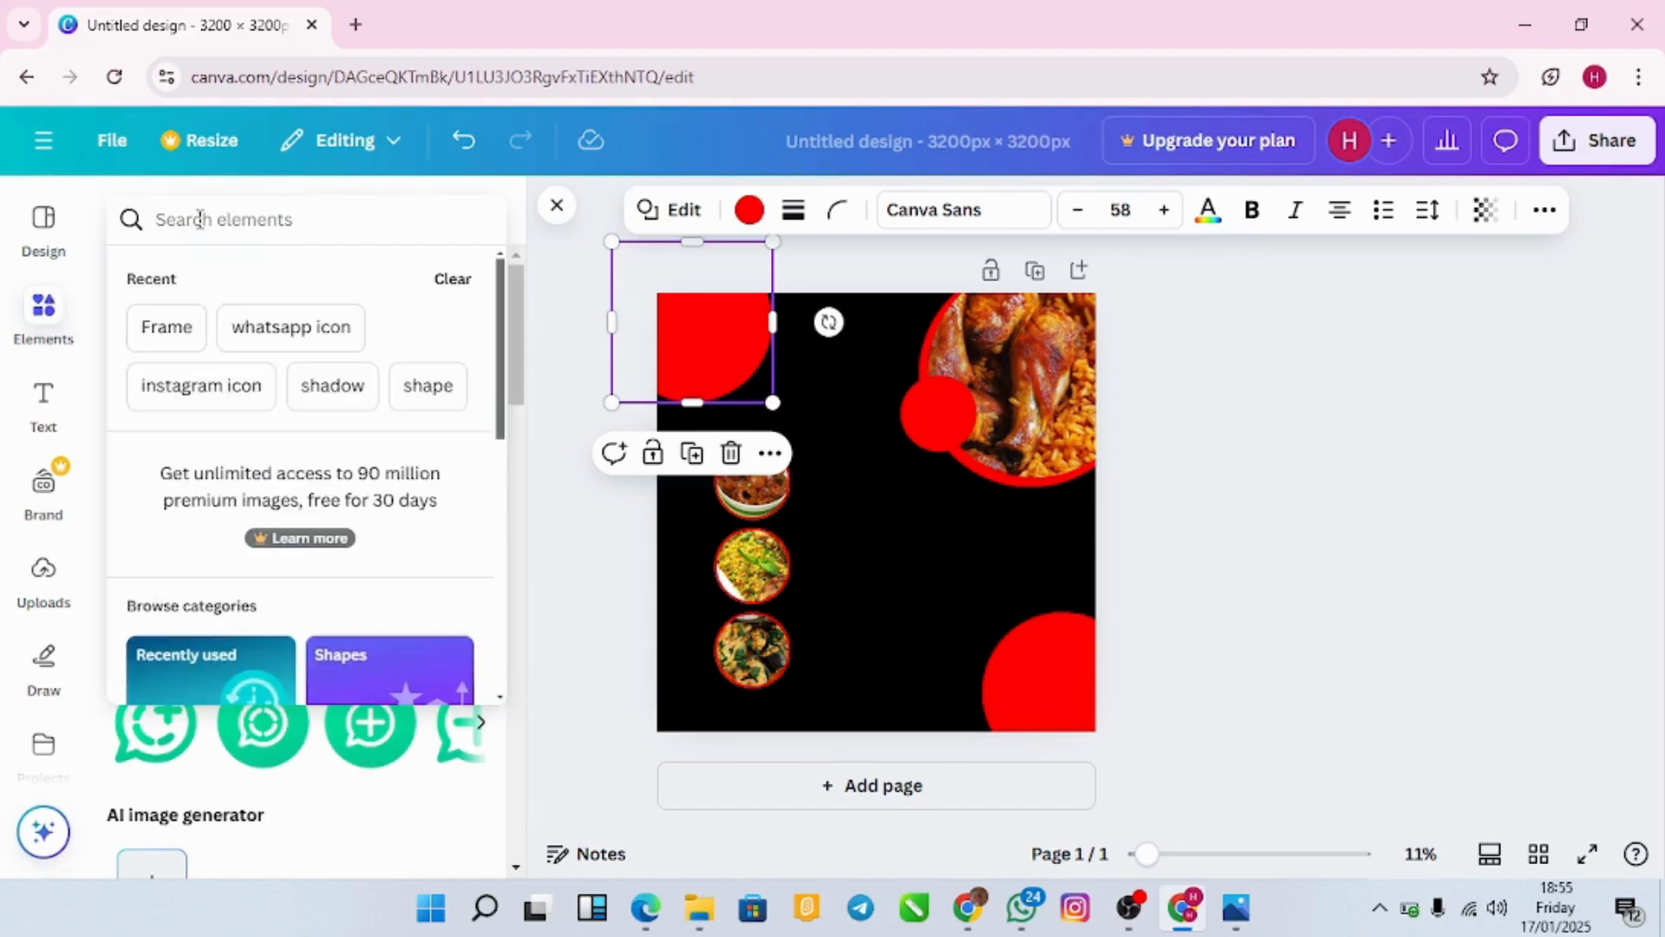
type("chef")
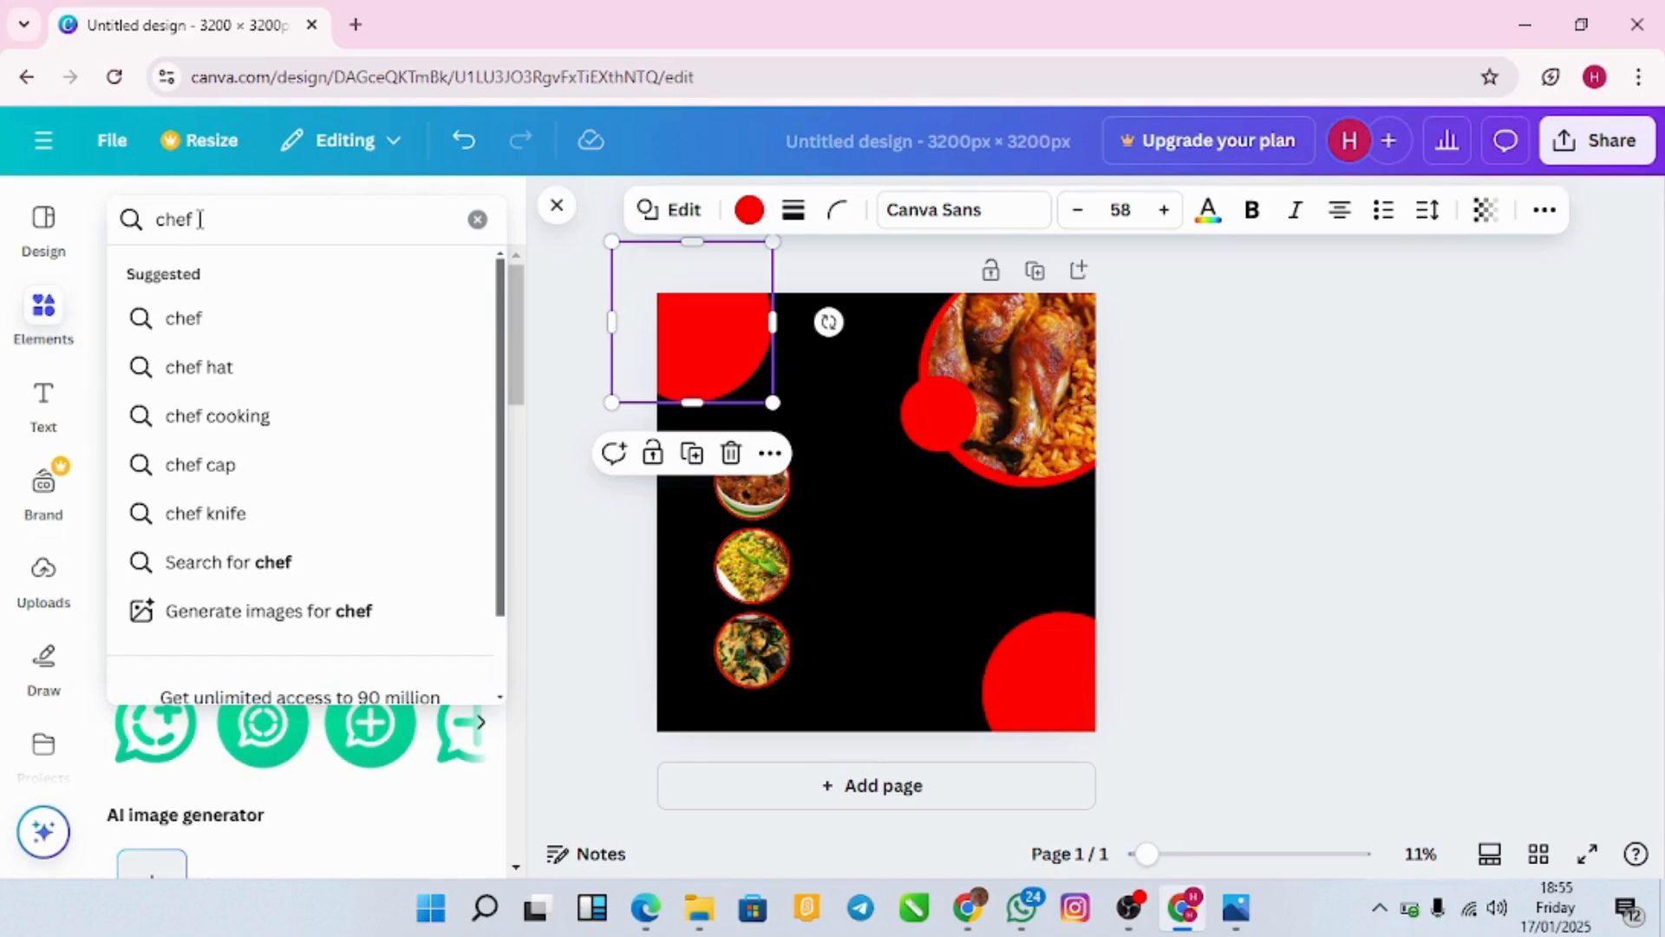
type(" logo")
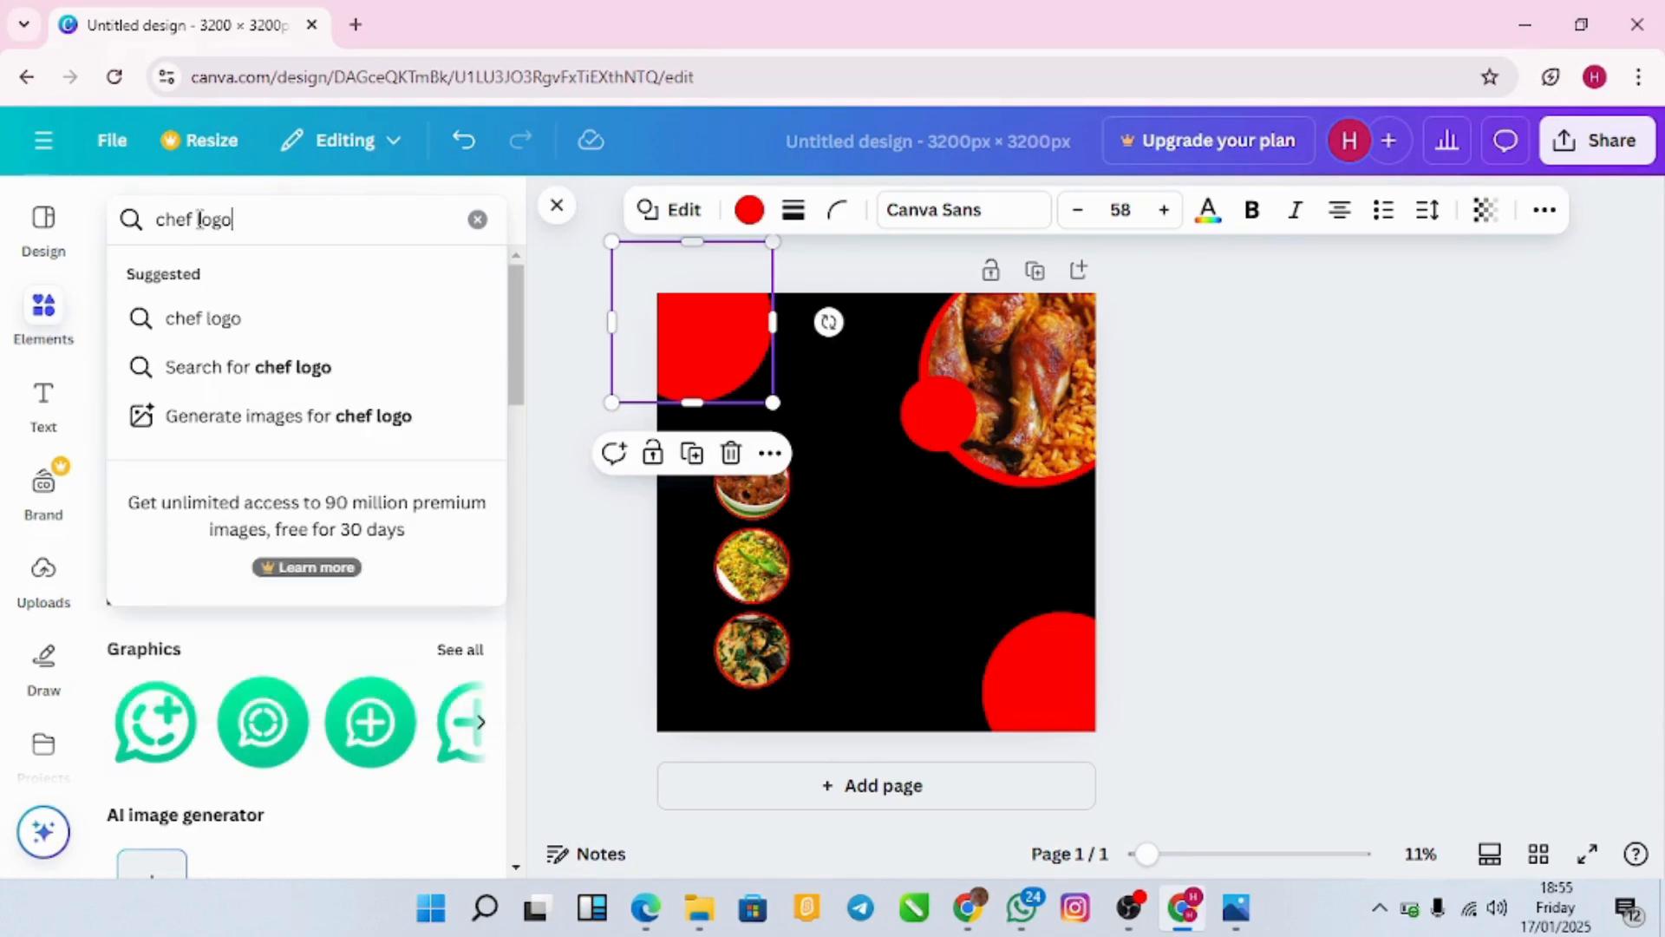
key("Return")
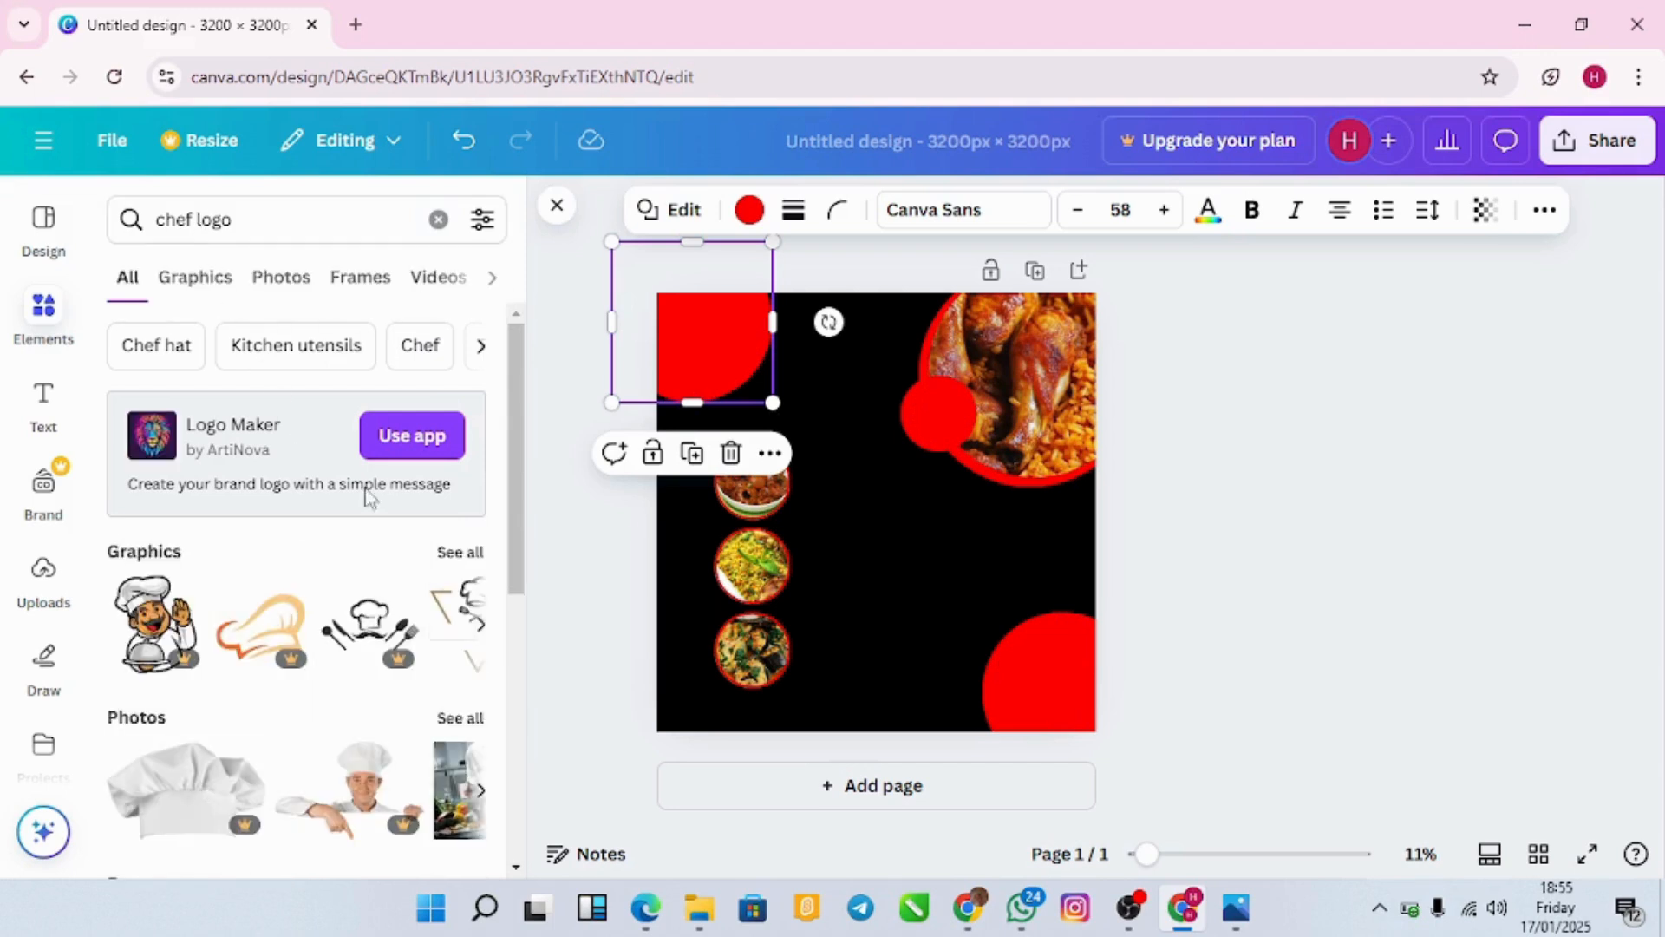
left_click(460, 552)
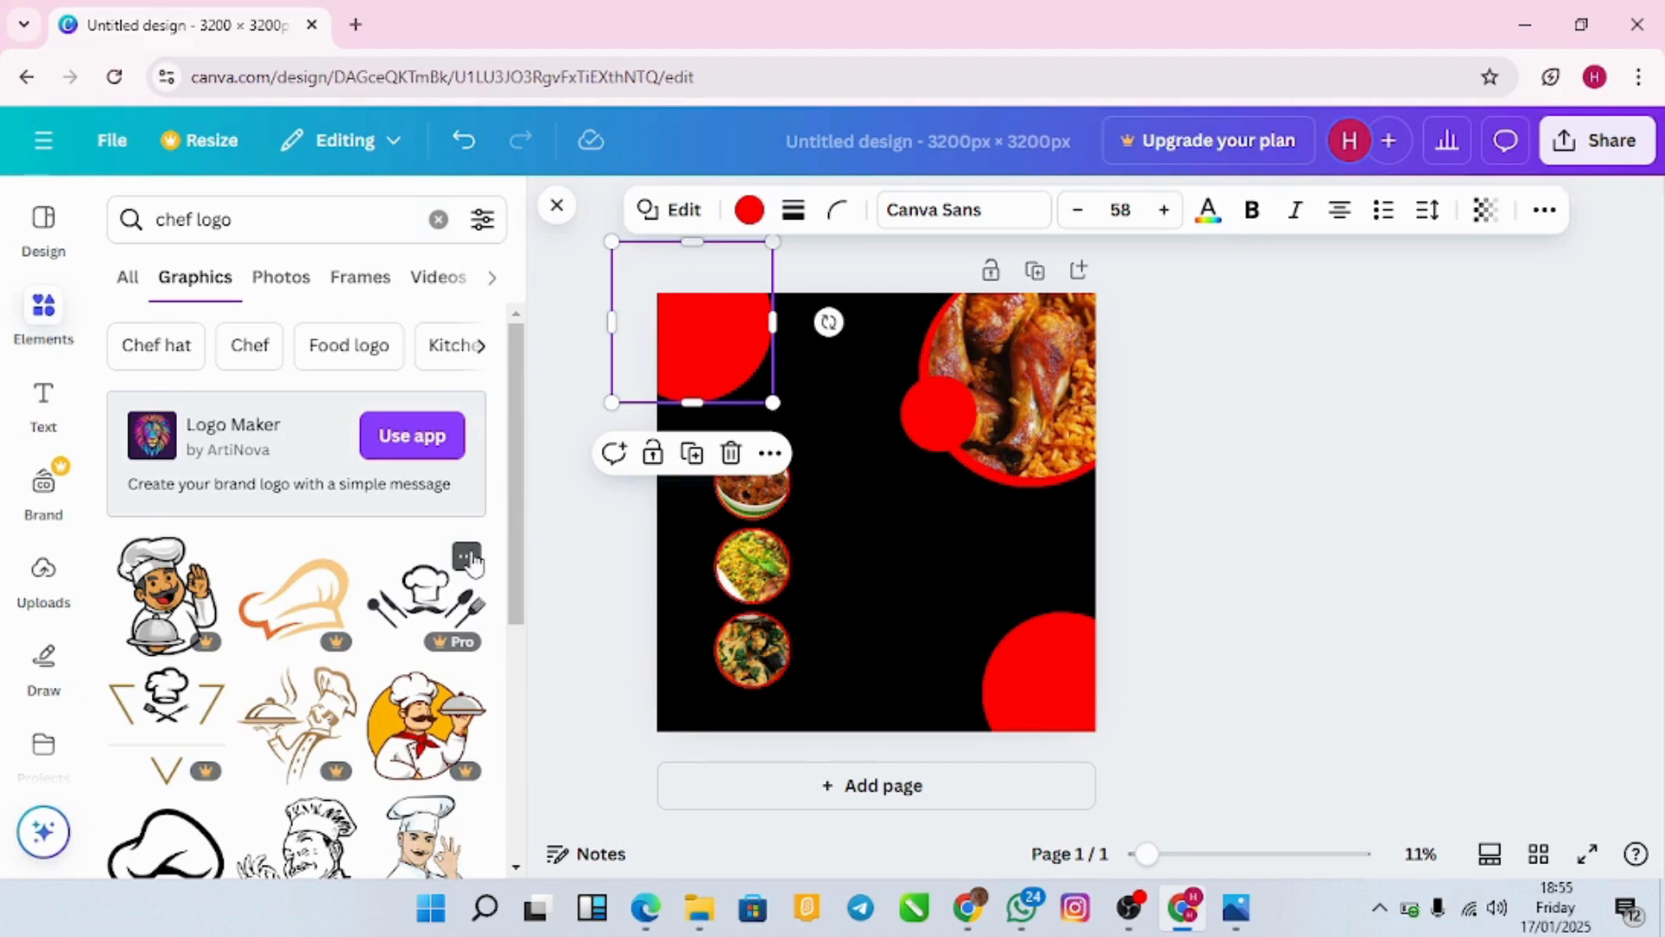
Step: Find the house-shaped plate-and-cutlery logo among the 'chef logo' graphics and add it to the flyer
scroll(383, 668, "down", 3)
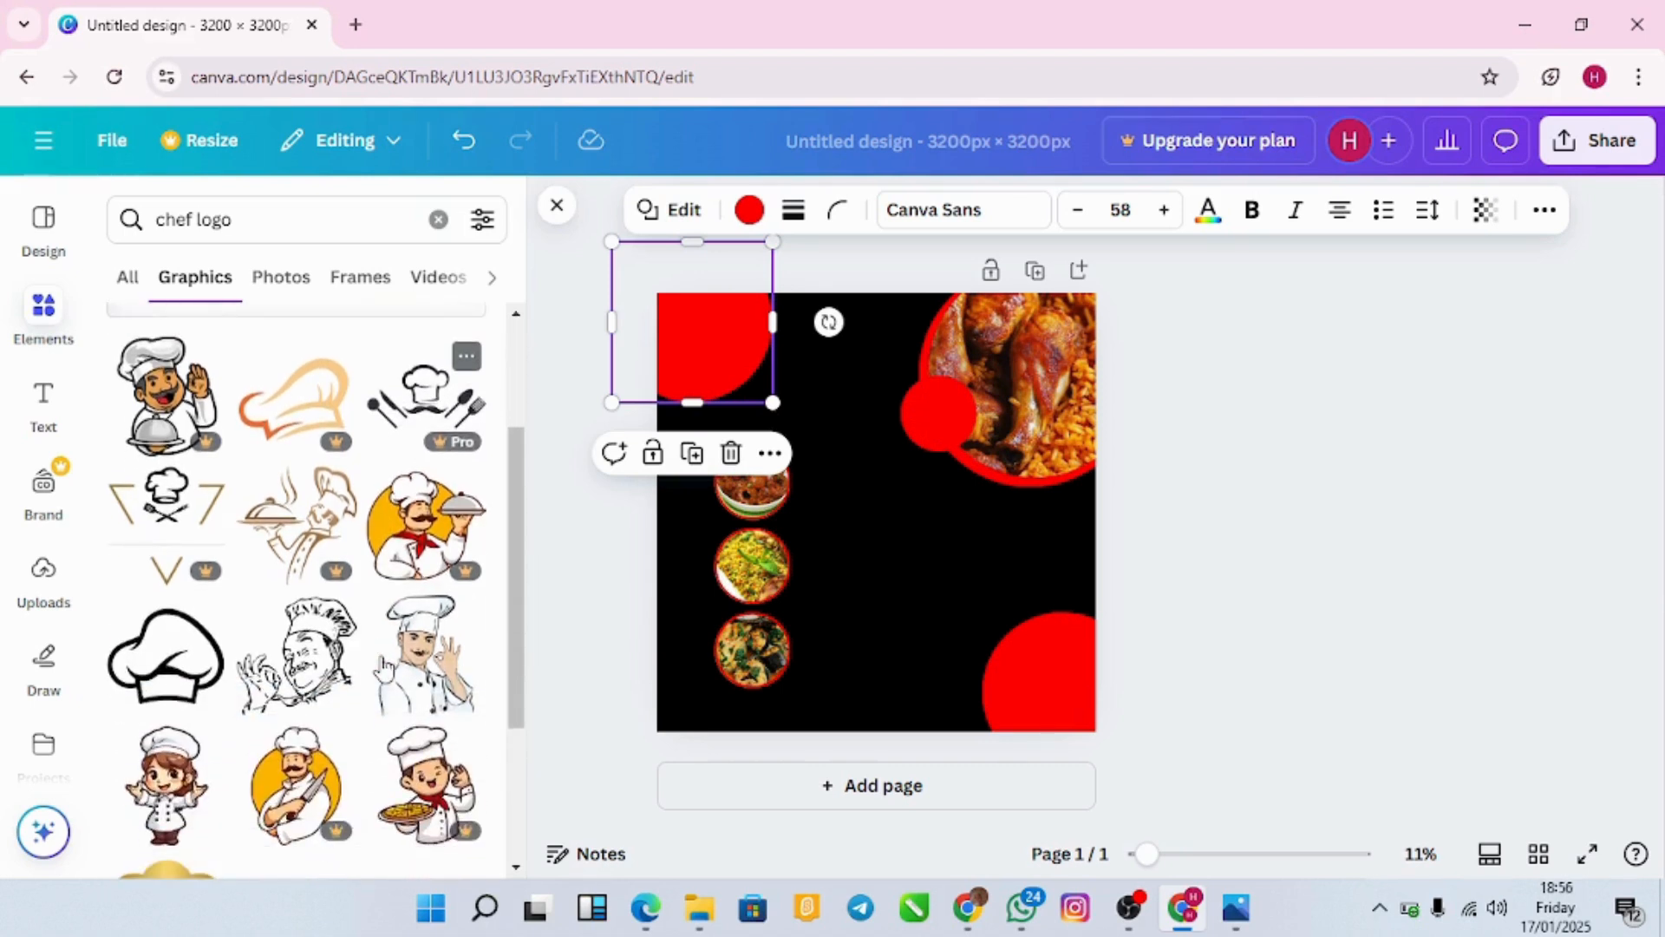
scroll(385, 668, "up", 2)
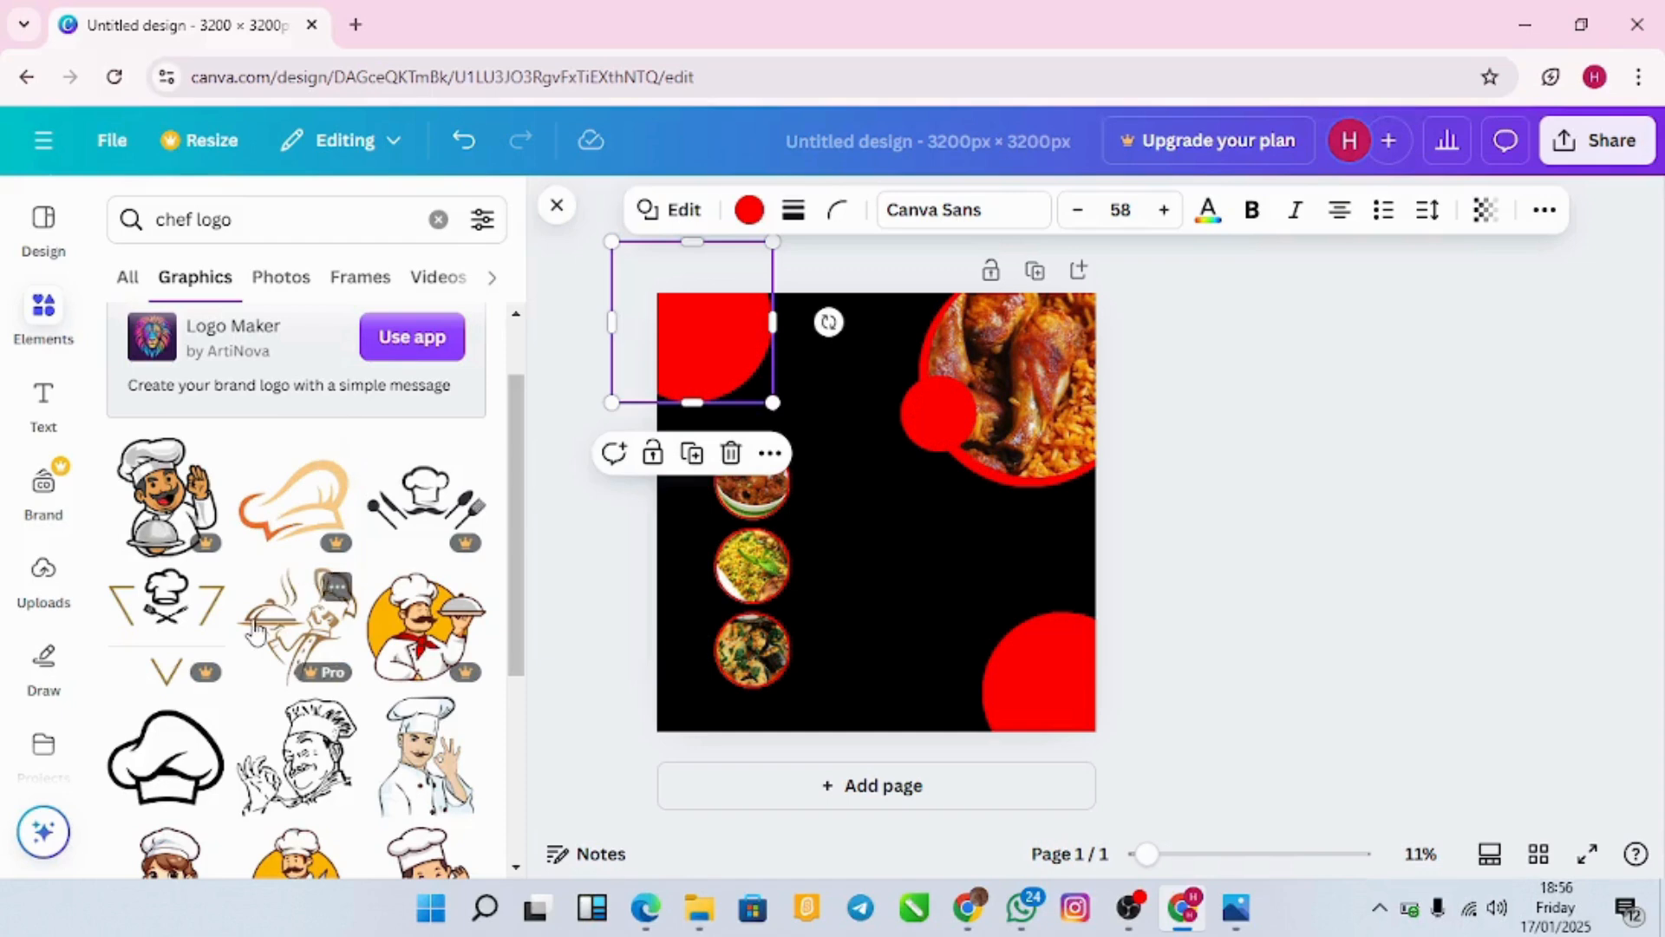
scroll(253, 631, "down", 3)
scroll(255, 659, "down", 3)
scroll(256, 659, "up", 6)
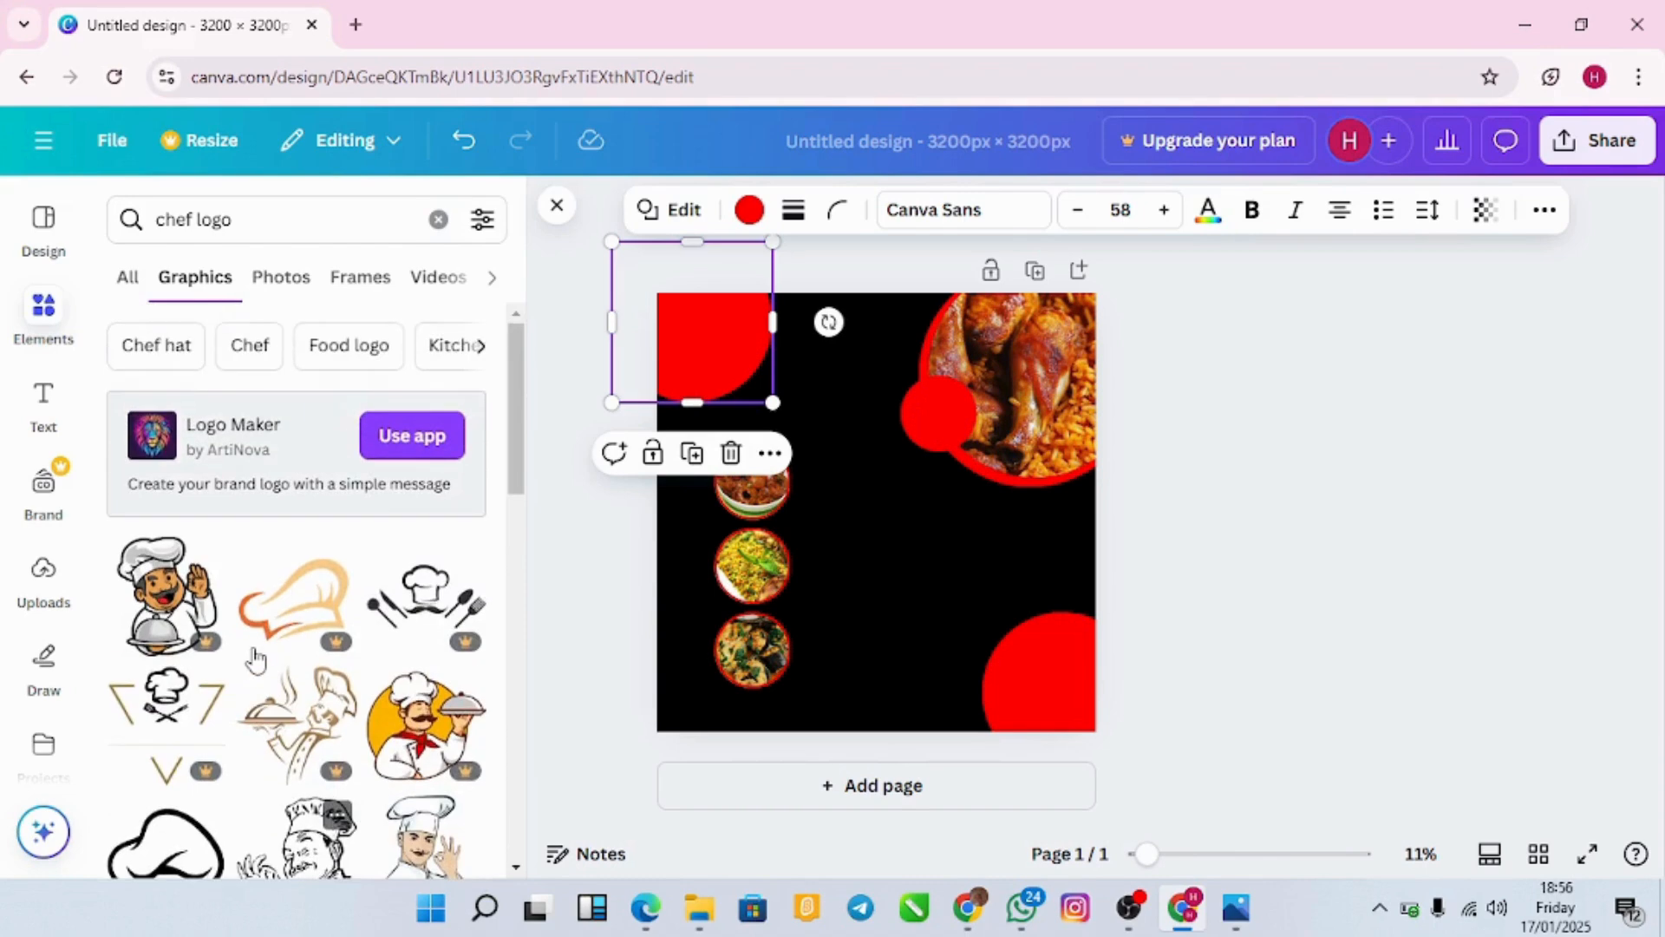
scroll(256, 660, "down", 4)
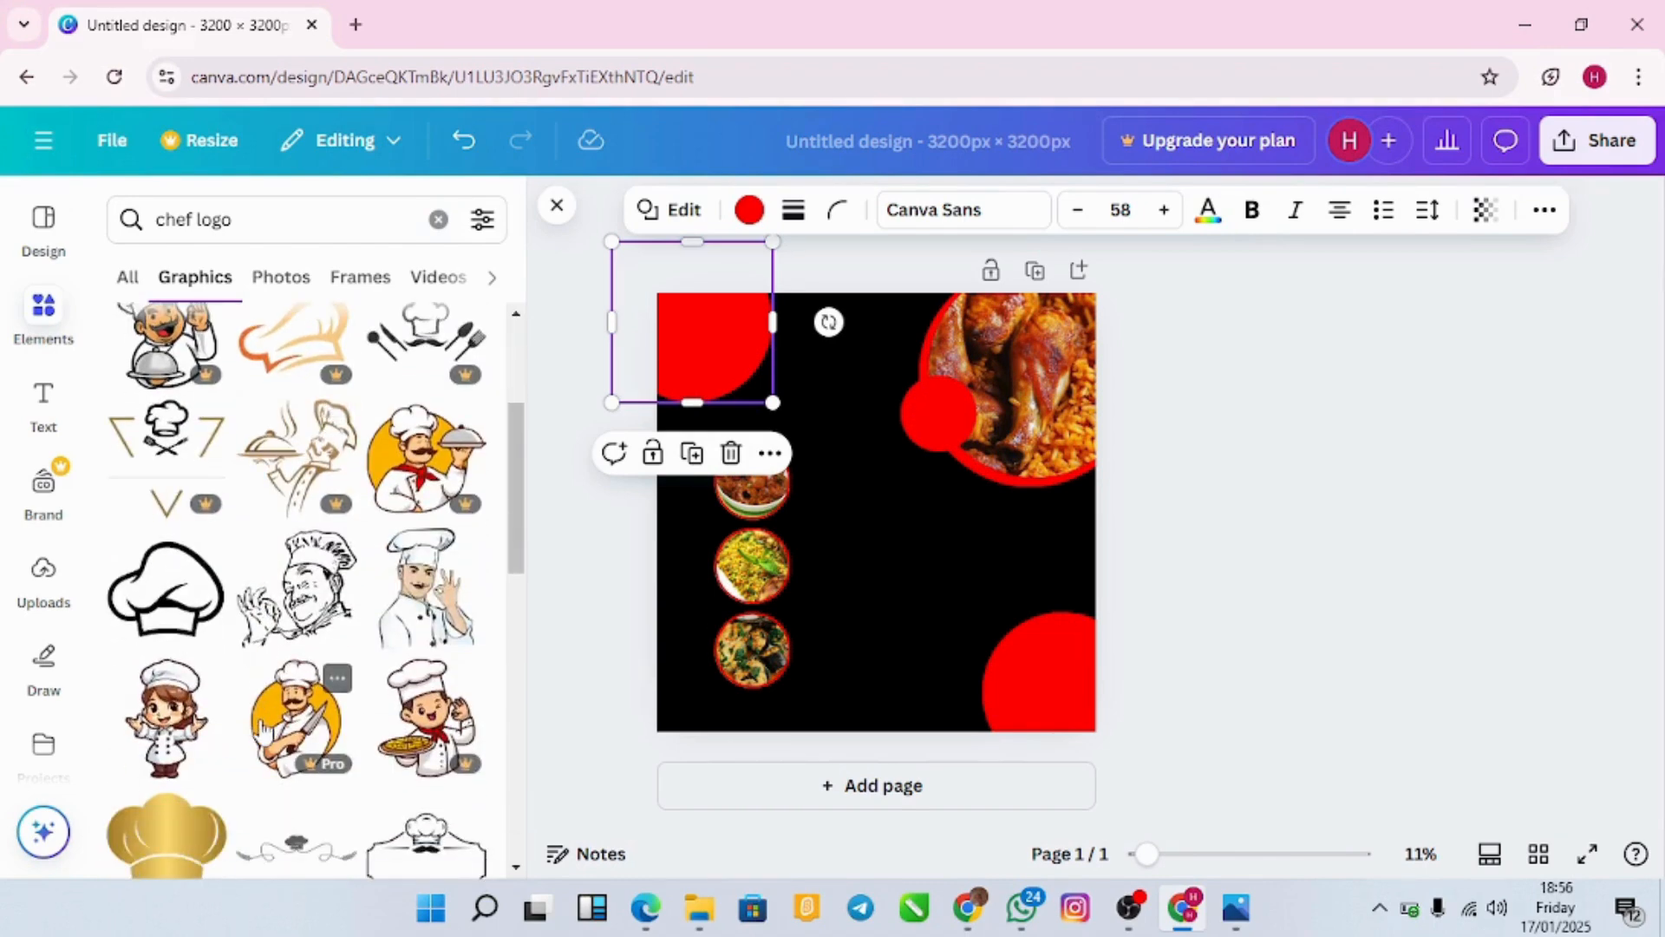
scroll(227, 733, "down", 3)
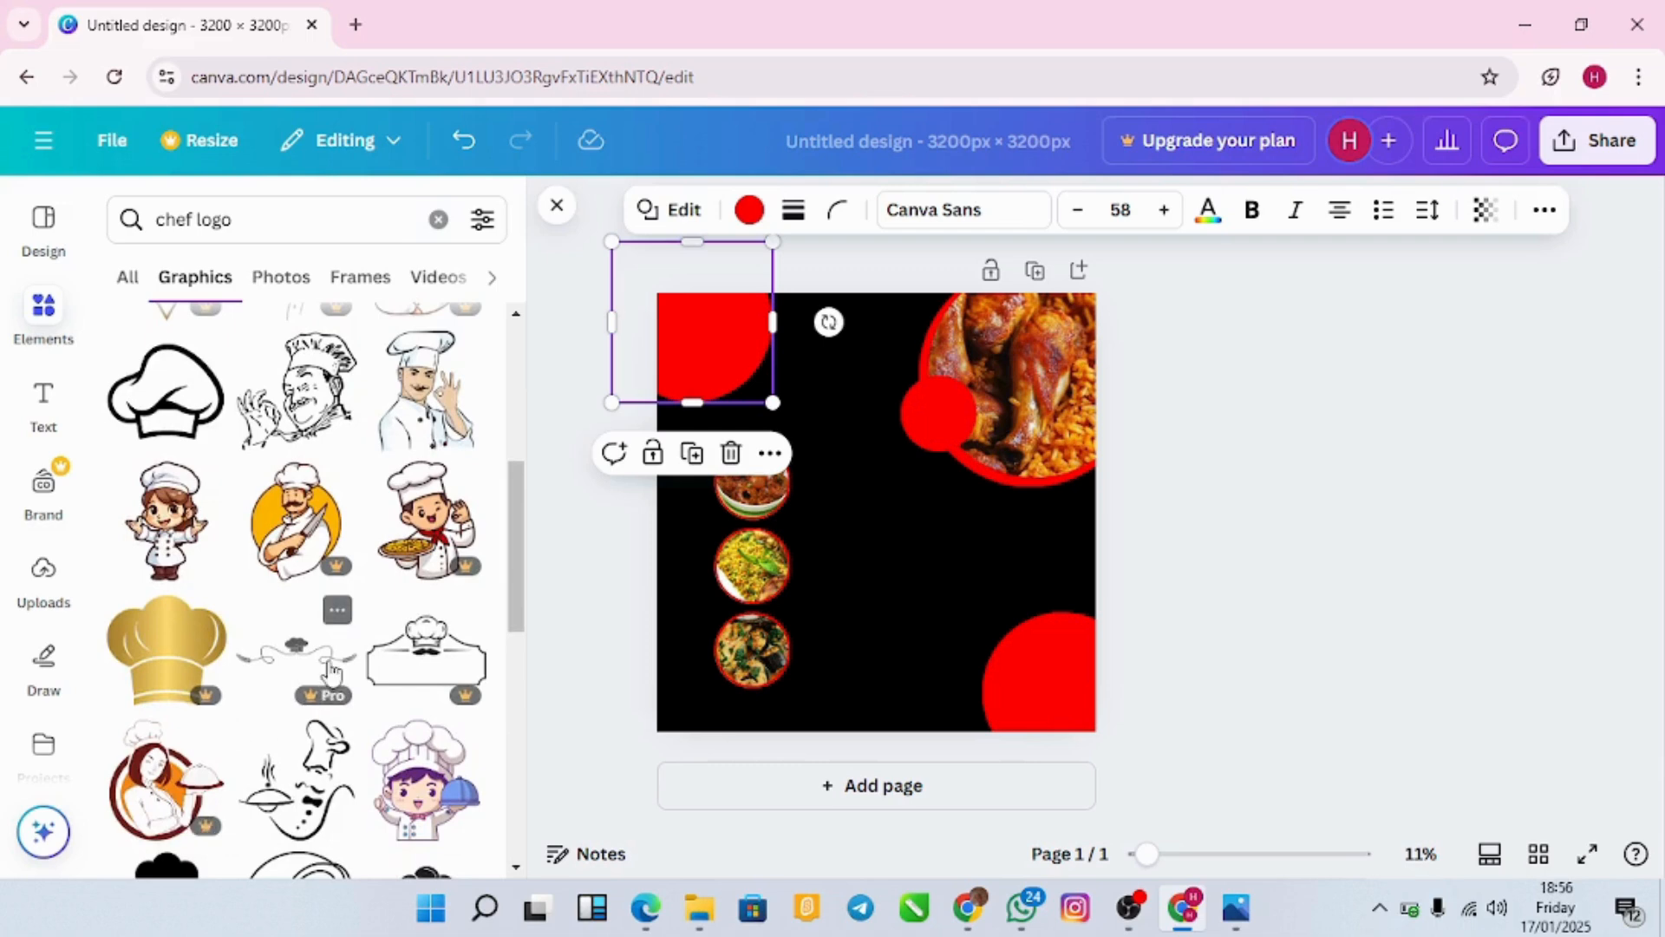
scroll(332, 675, "down", 3)
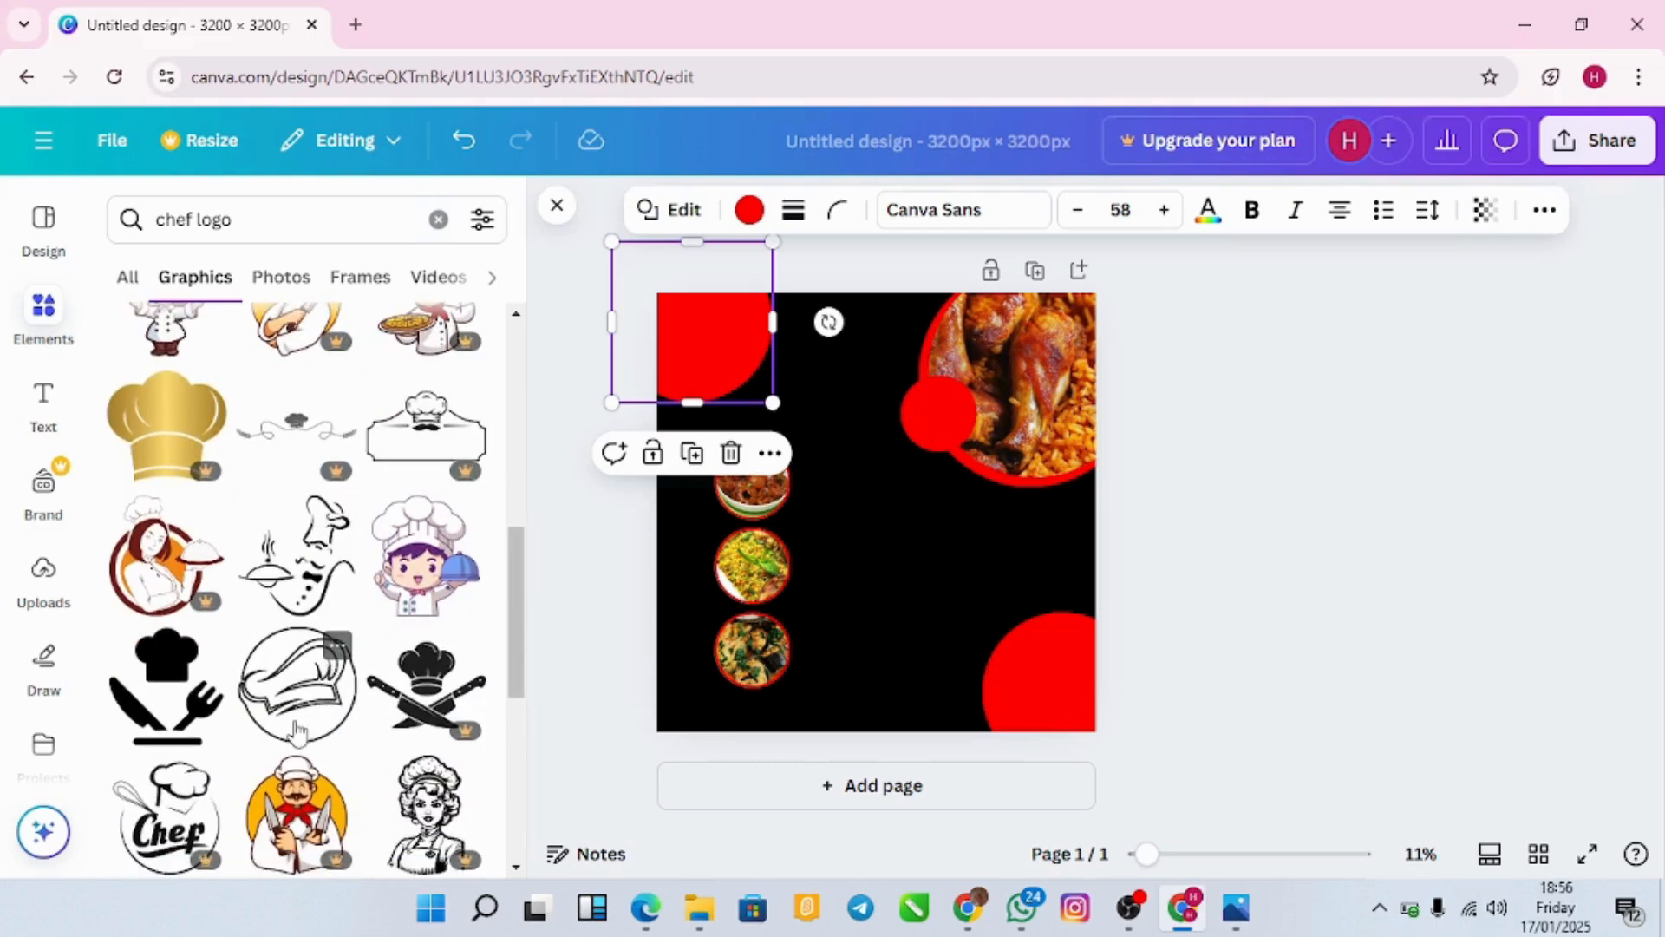
scroll(295, 731, "down", 2)
scroll(298, 733, "down", 3)
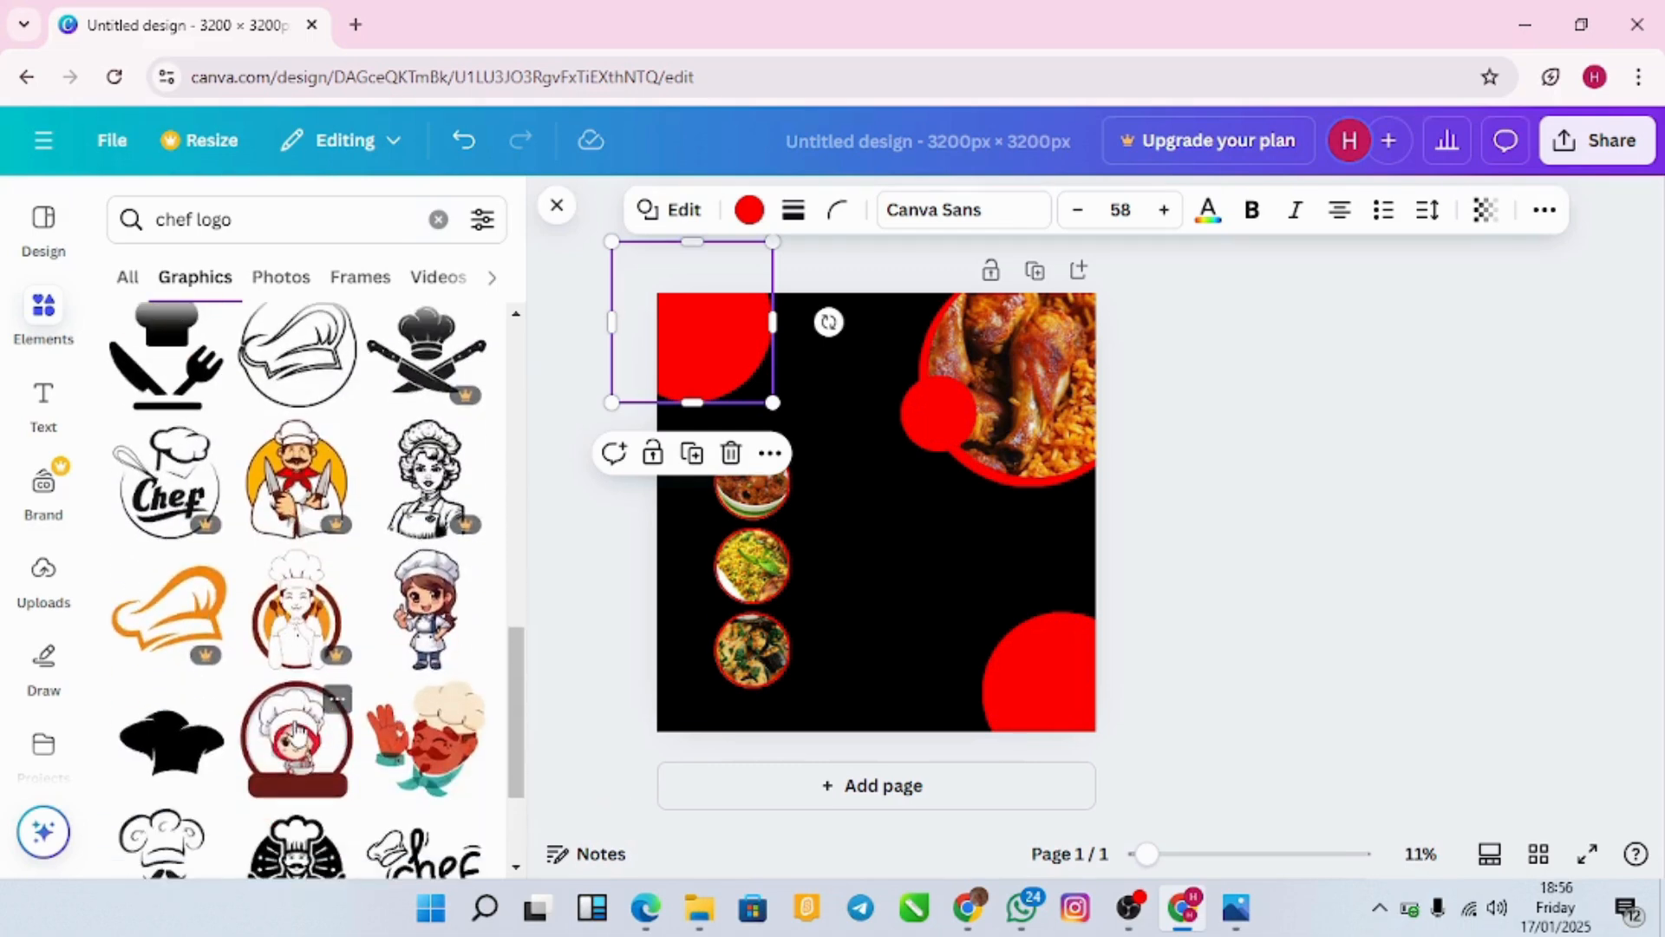
scroll(261, 742, "down", 2)
scroll(251, 745, "down", 3)
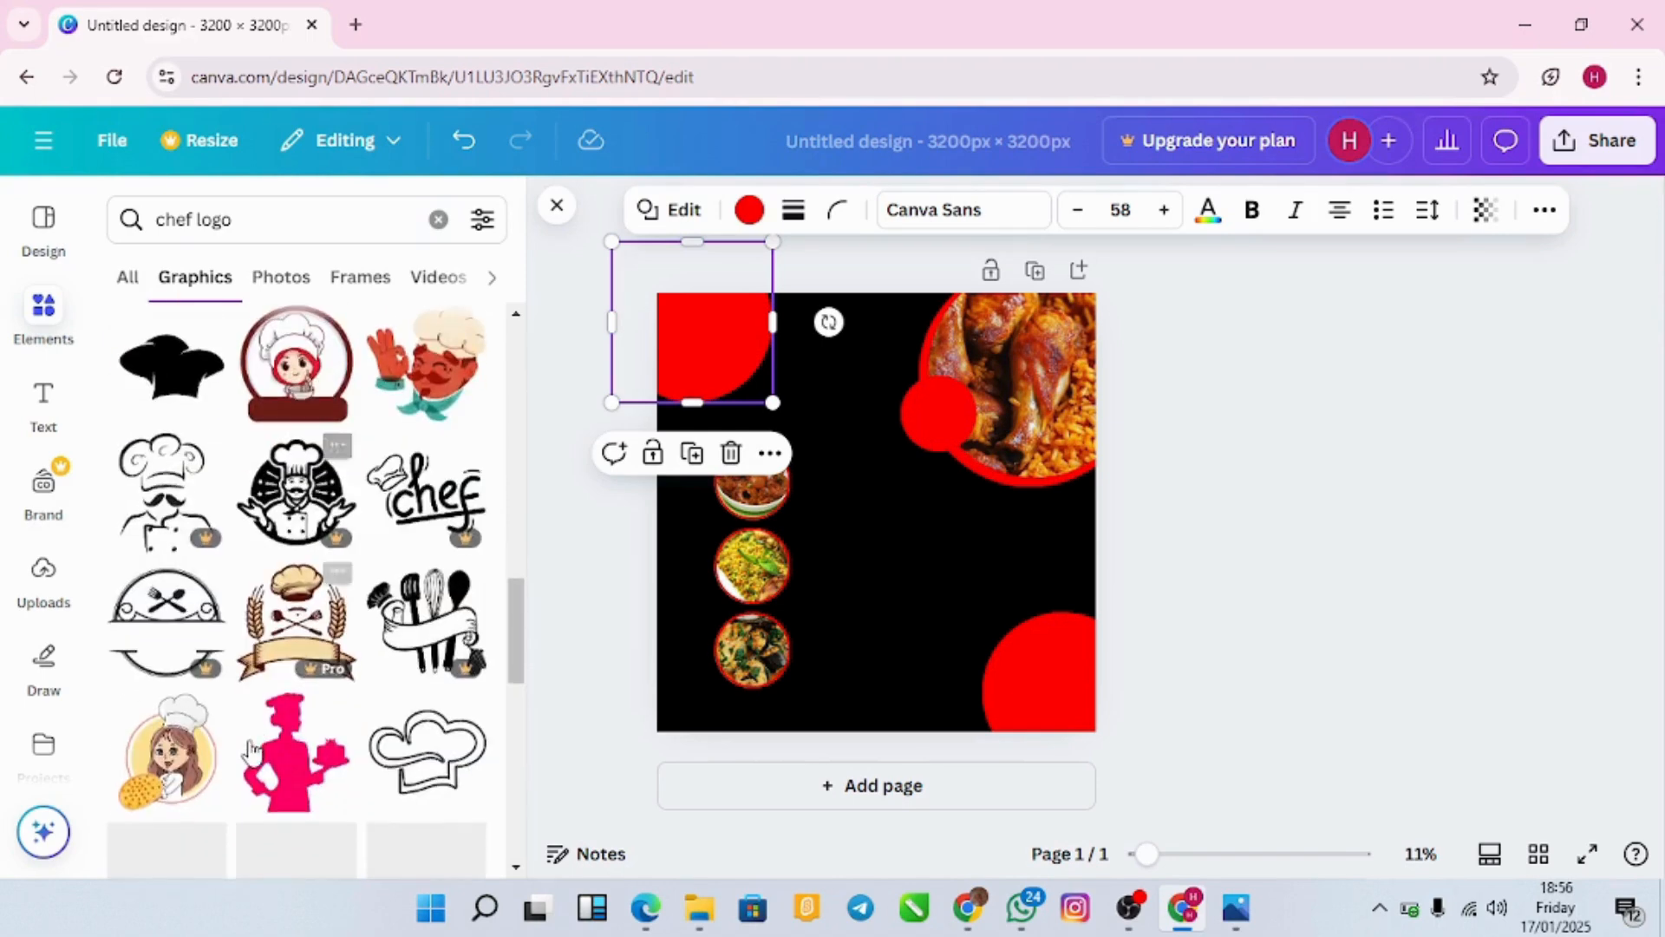
scroll(252, 750, "down", 2)
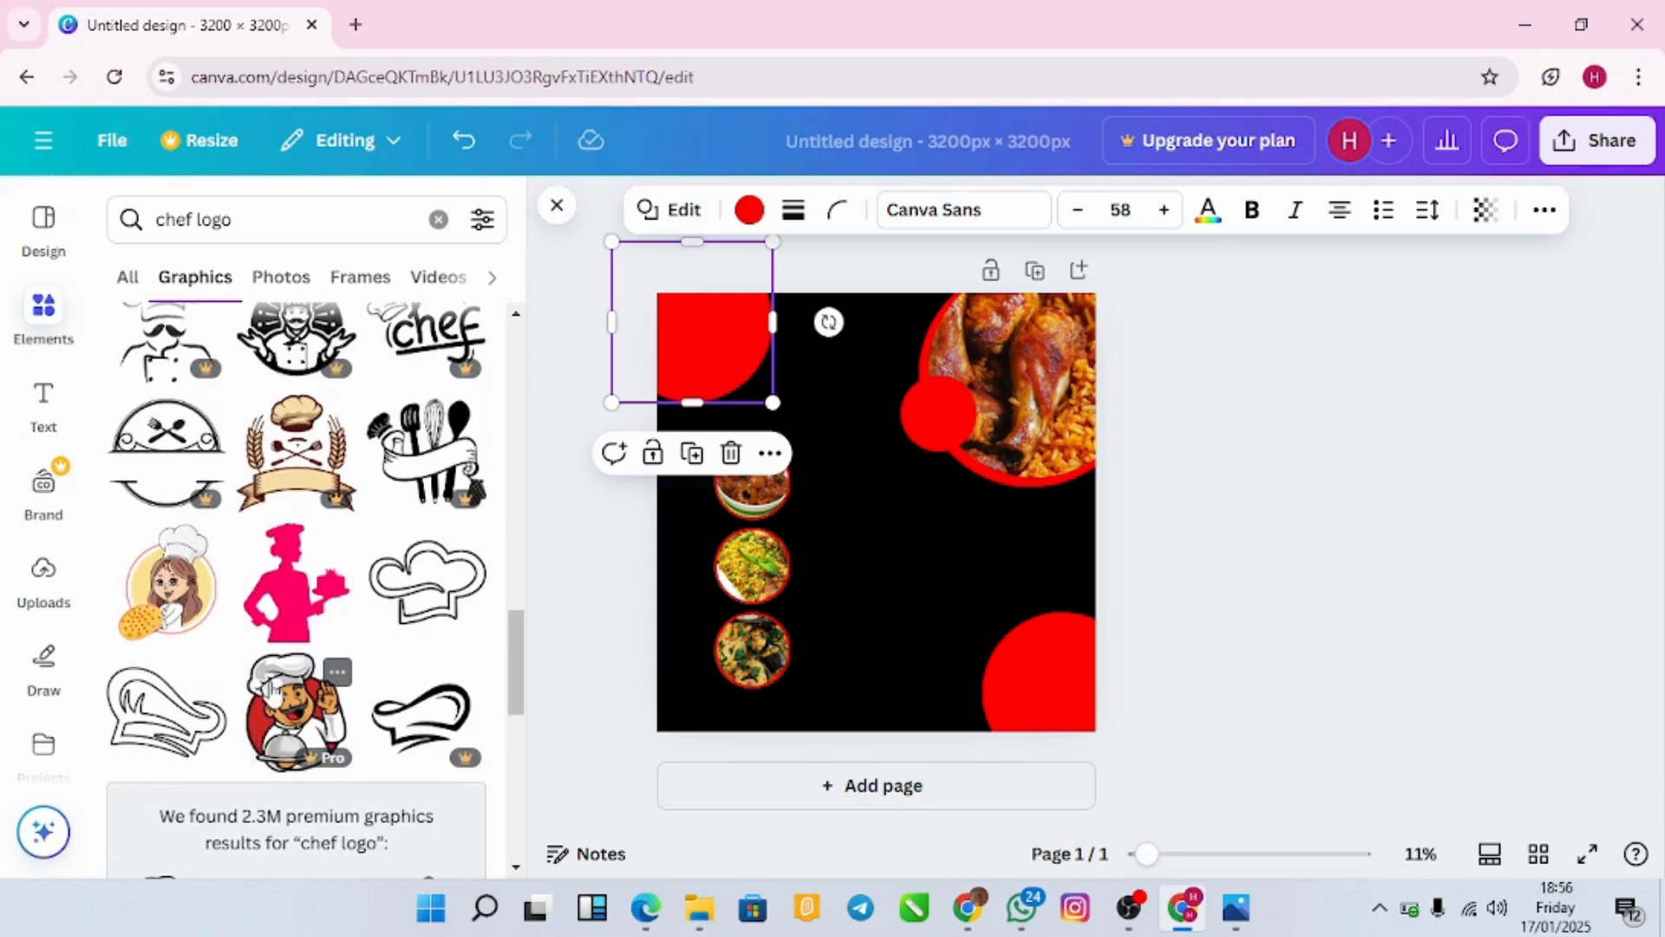
scroll(273, 691, "down", 2)
scroll(273, 692, "up", 2)
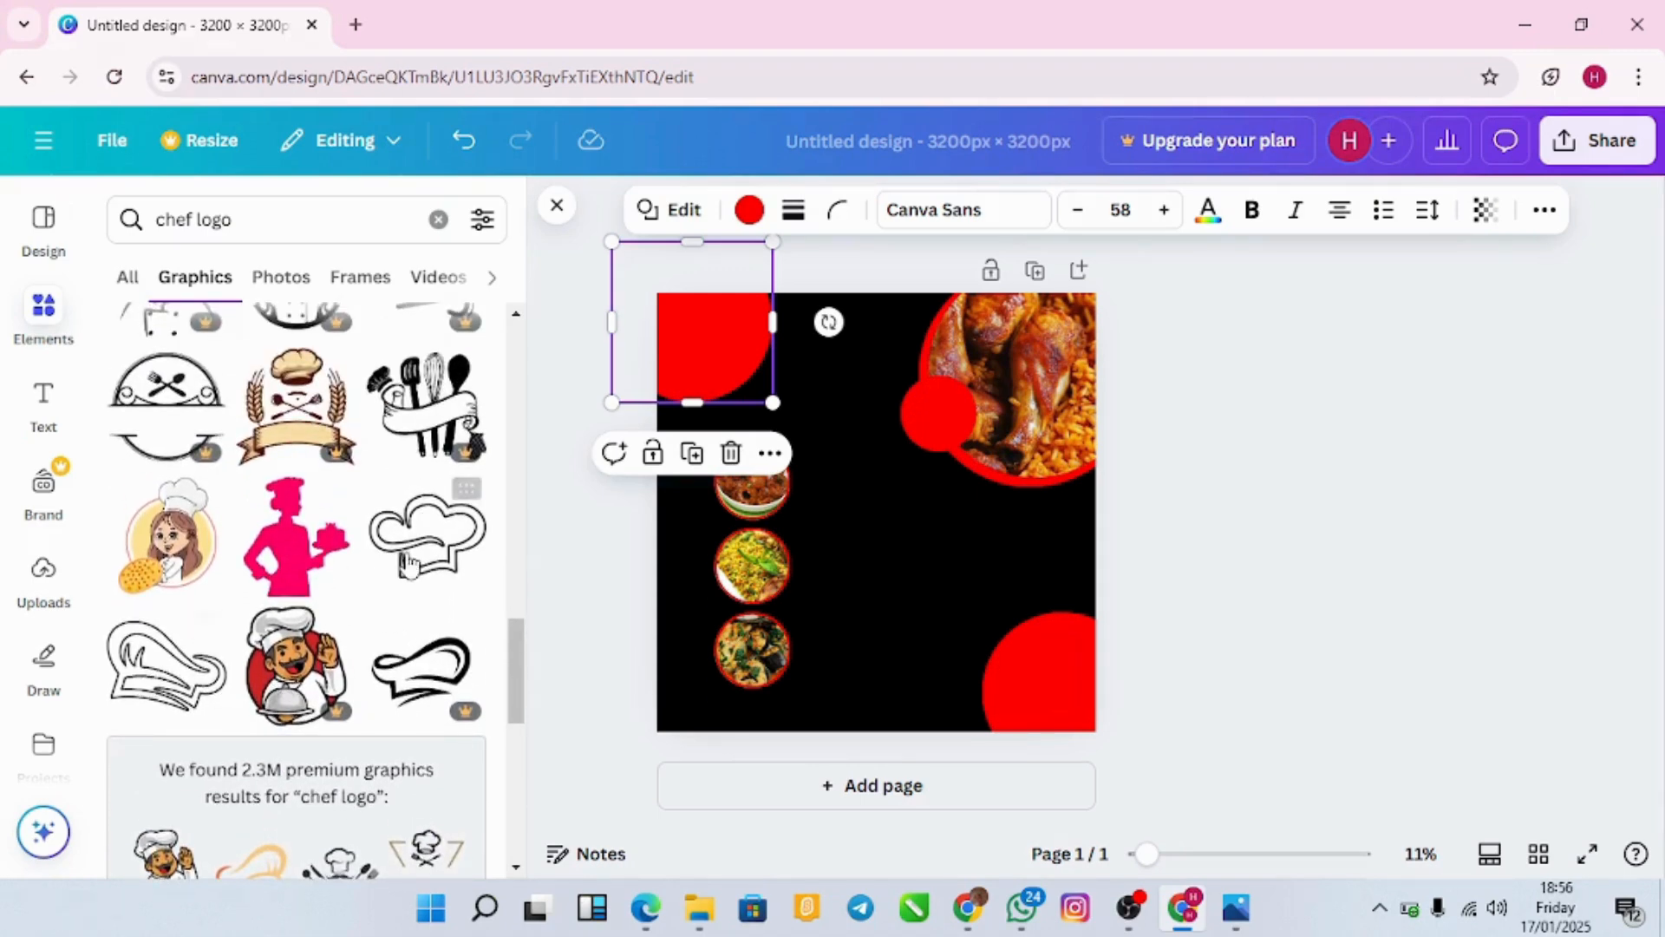
scroll(409, 564, "up", 4)
scroll(409, 560, "up", 5)
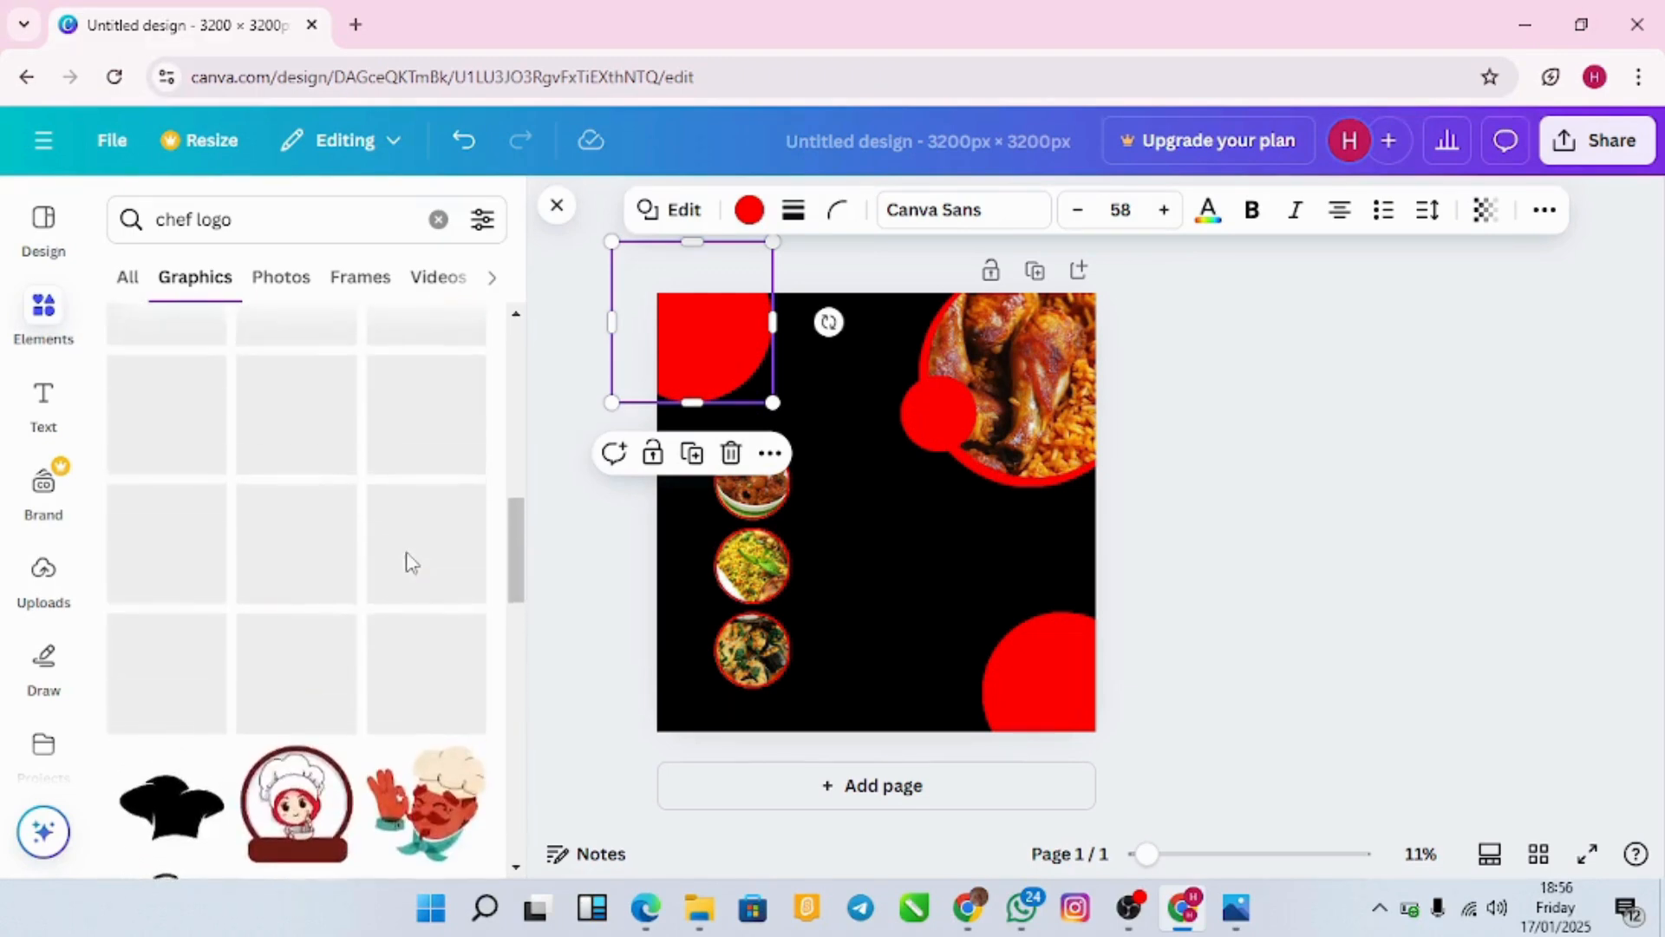
scroll(410, 566, "up", 2)
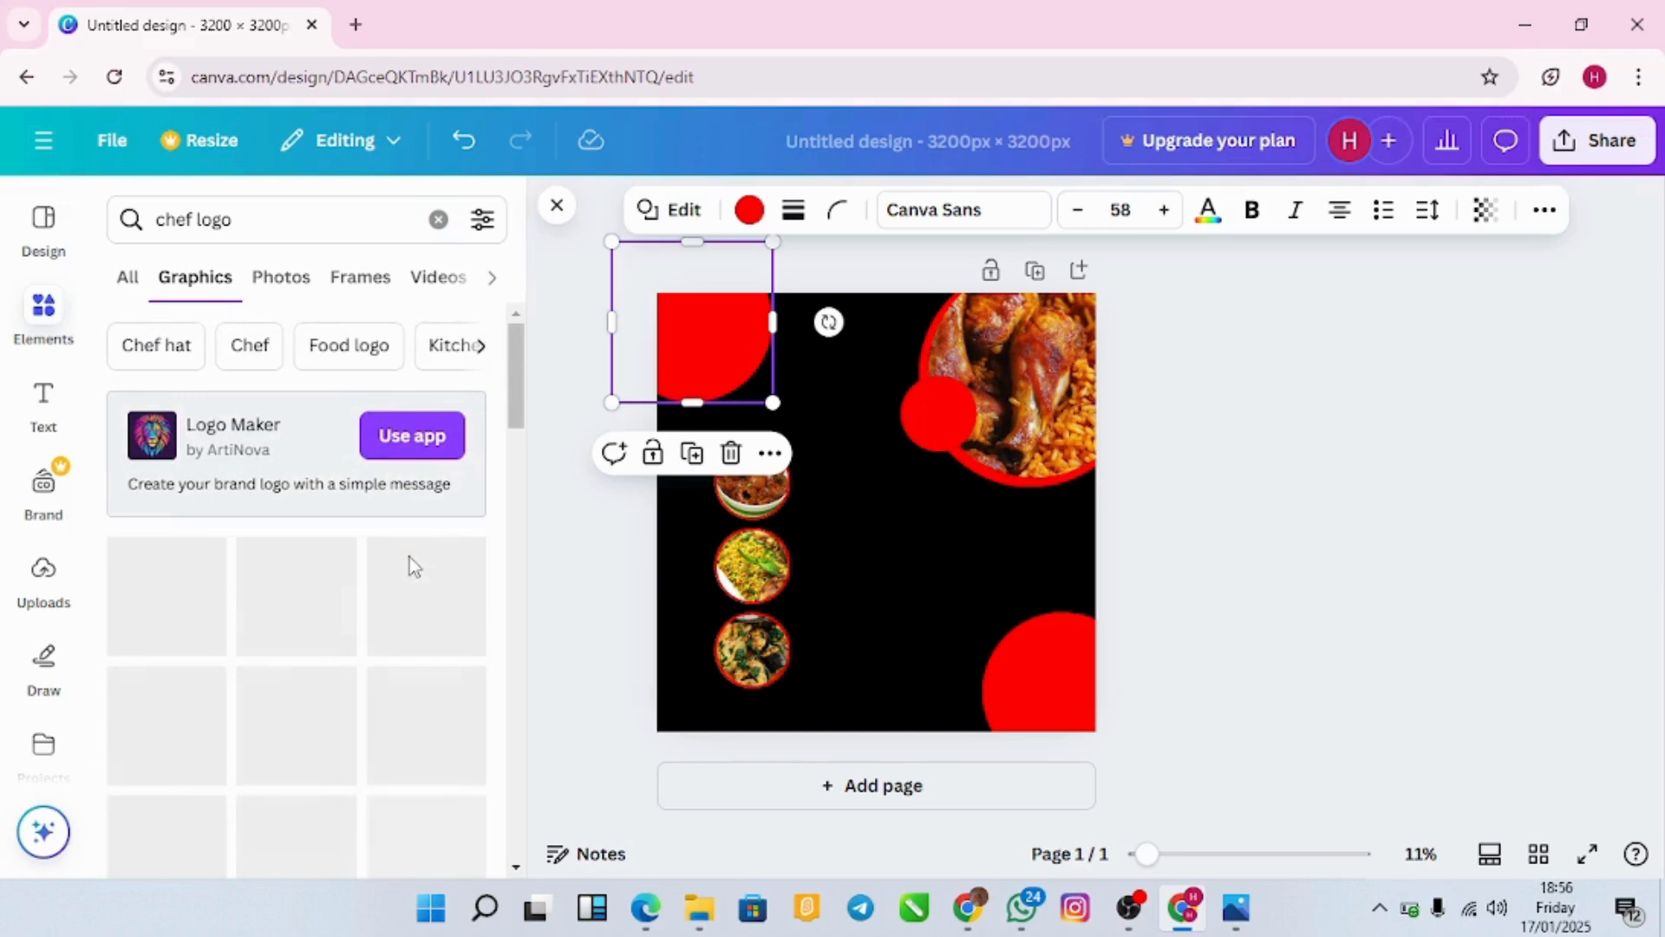
scroll(308, 660, "down", 2)
scroll(308, 659, "down", 4)
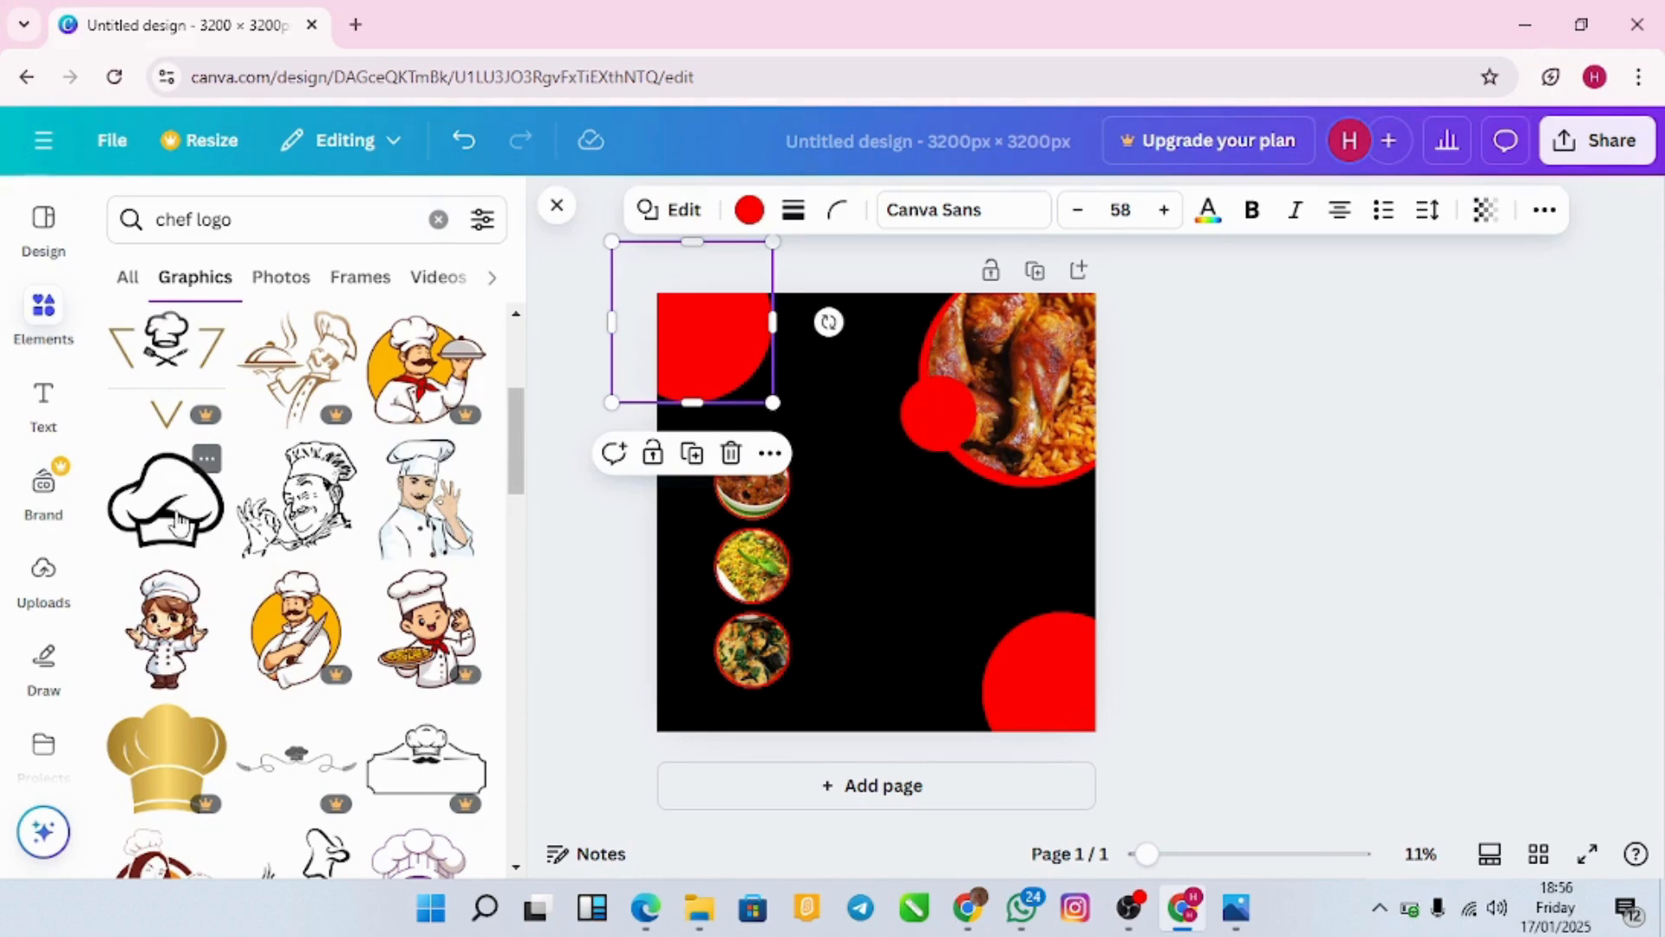
scroll(212, 643, "down", 5)
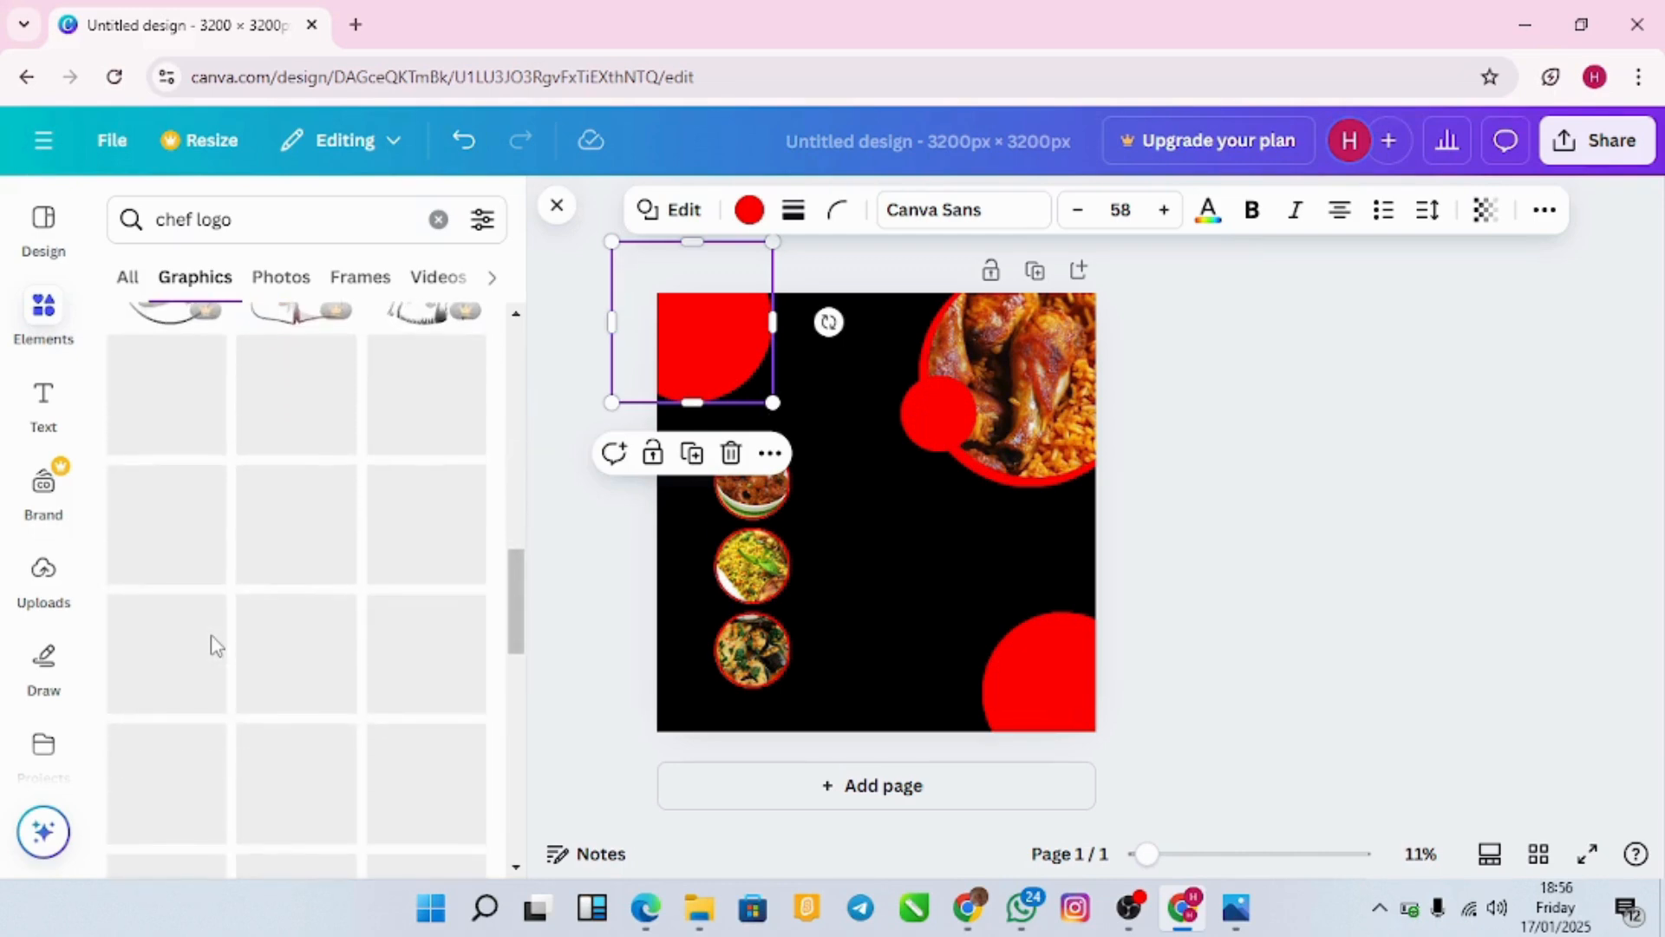
scroll(213, 646, "down", 3)
scroll(212, 646, "down", 3)
scroll(246, 720, "down", 6)
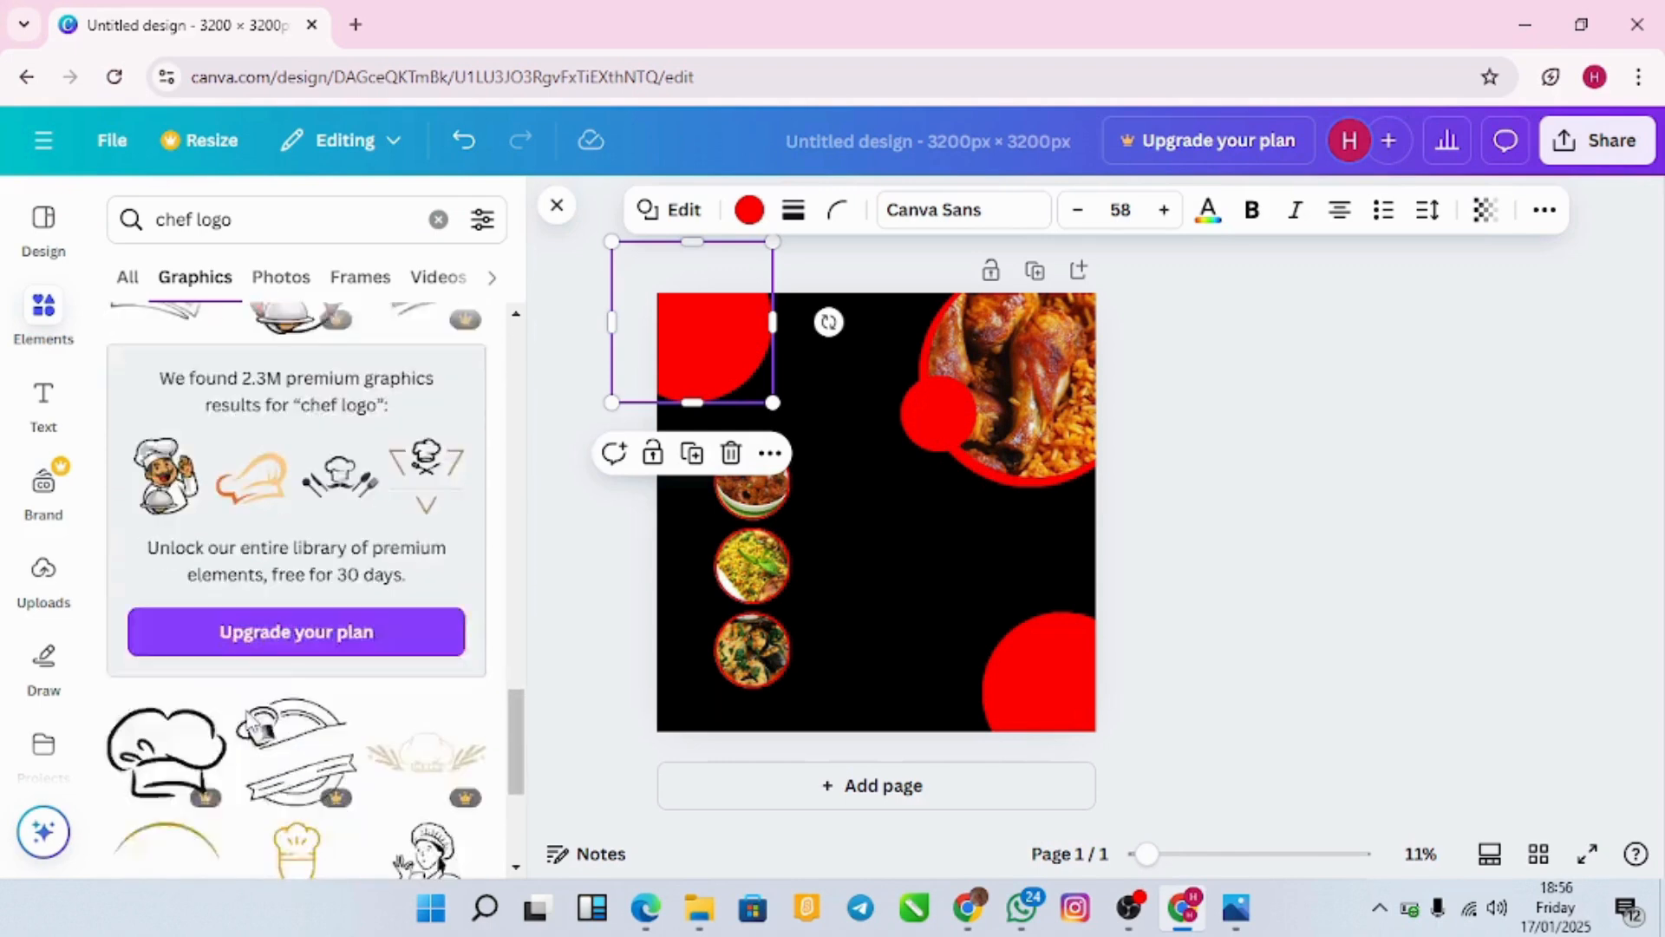
scroll(249, 721, "down", 5)
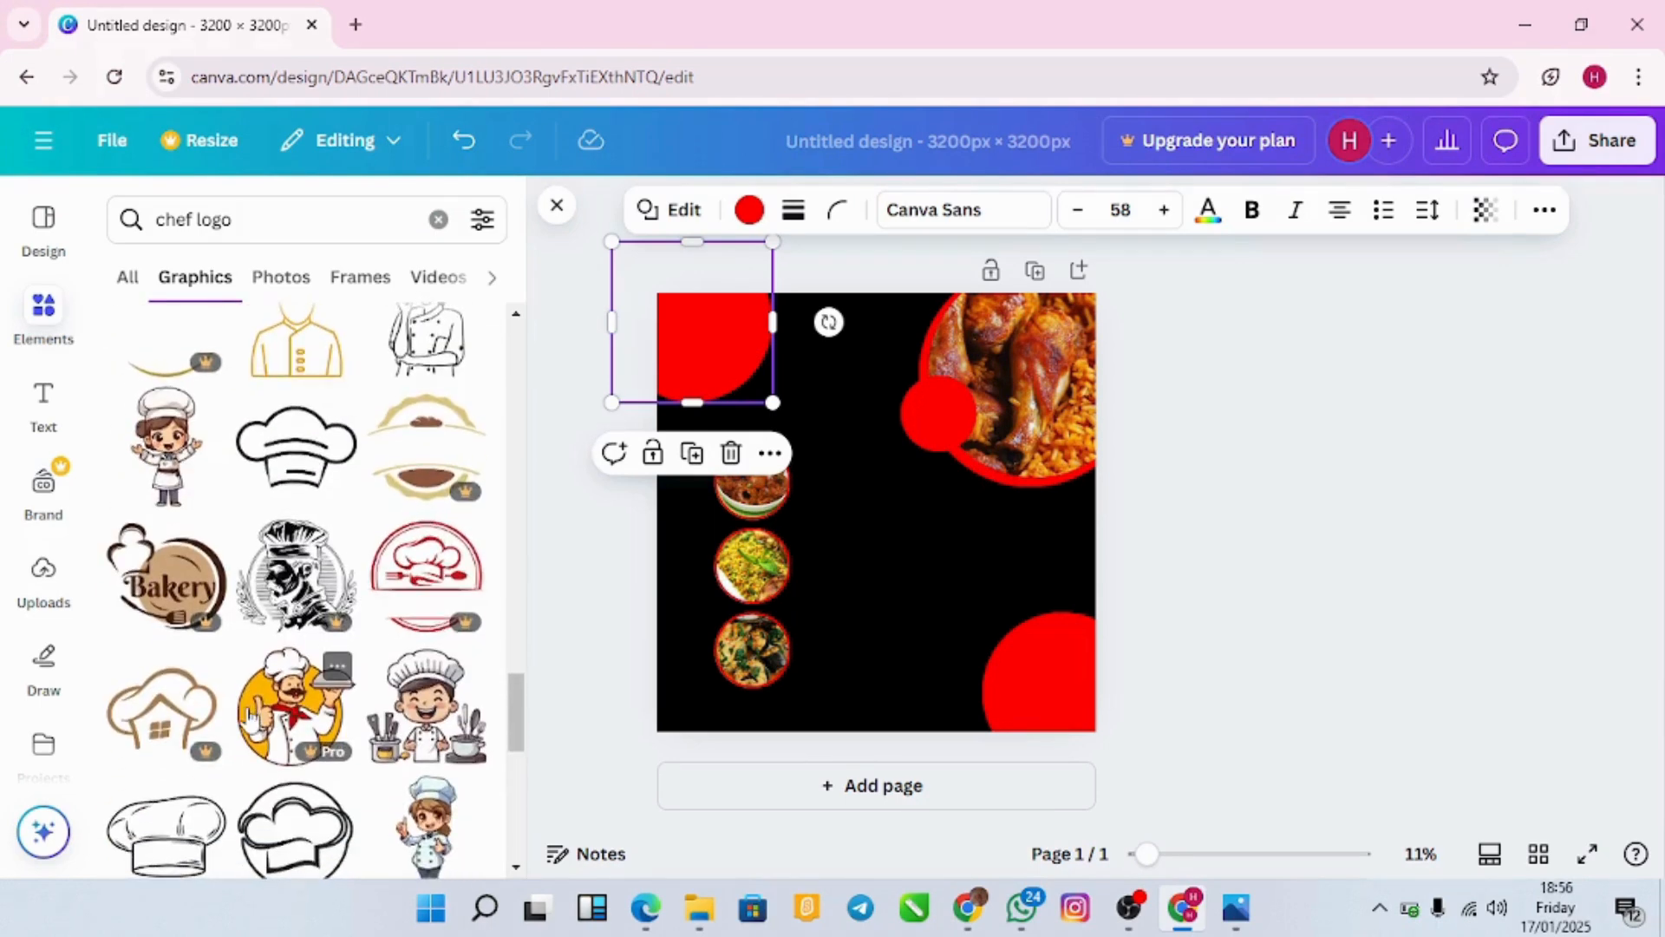
scroll(249, 720, "down", 4)
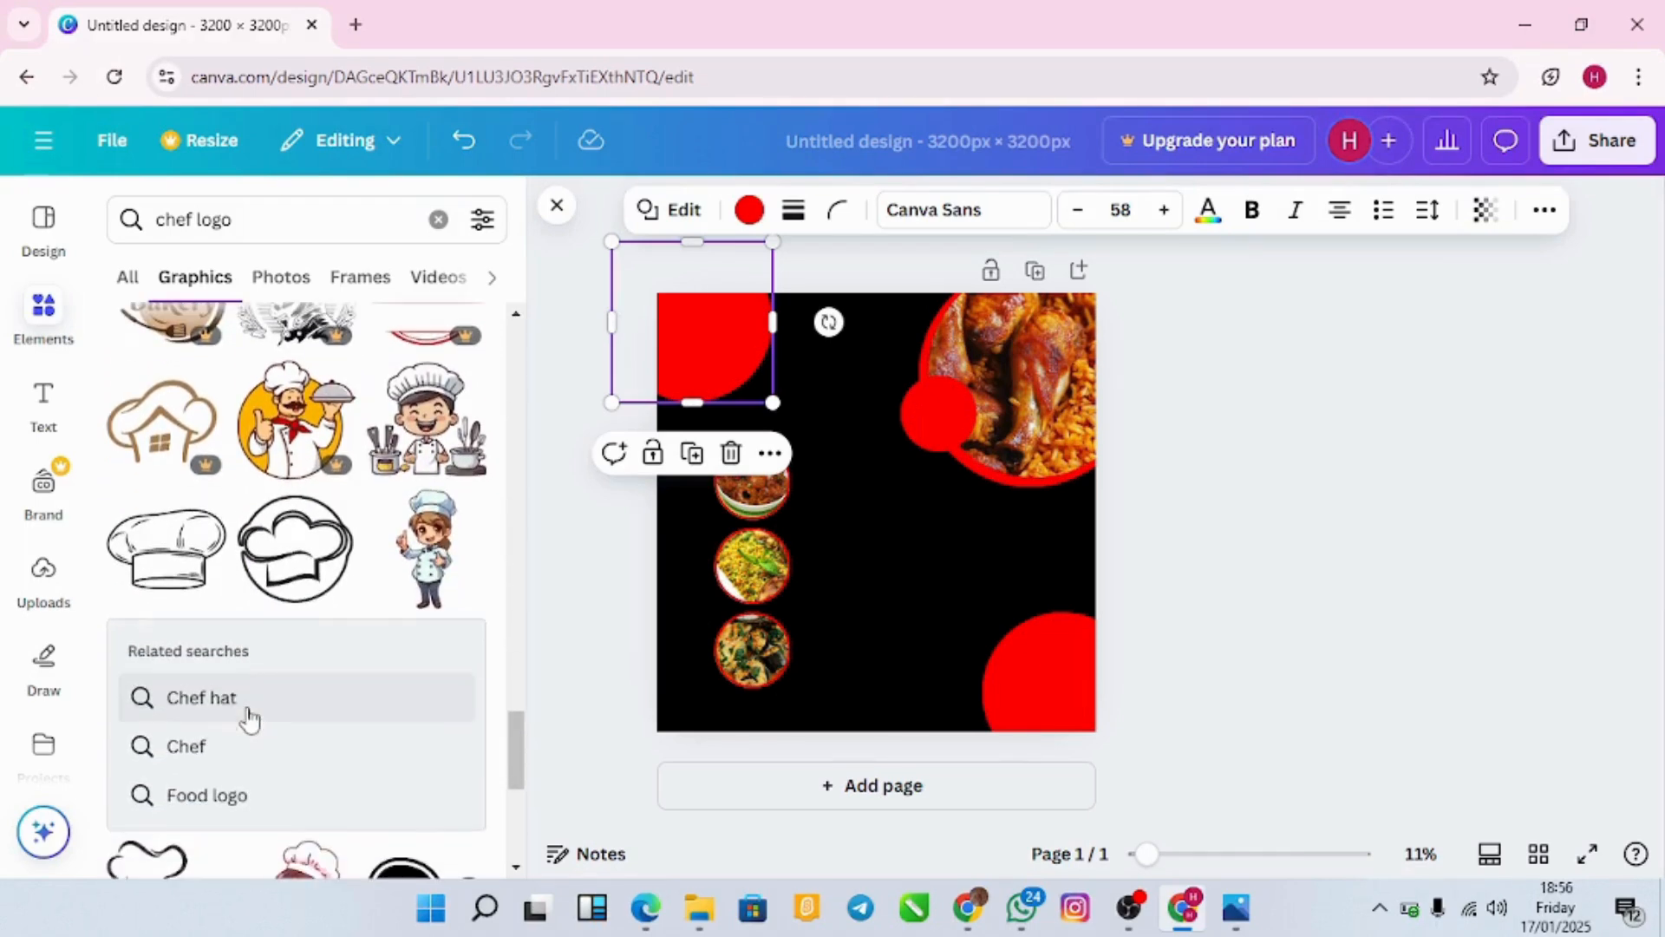
scroll(249, 720, "down", 5)
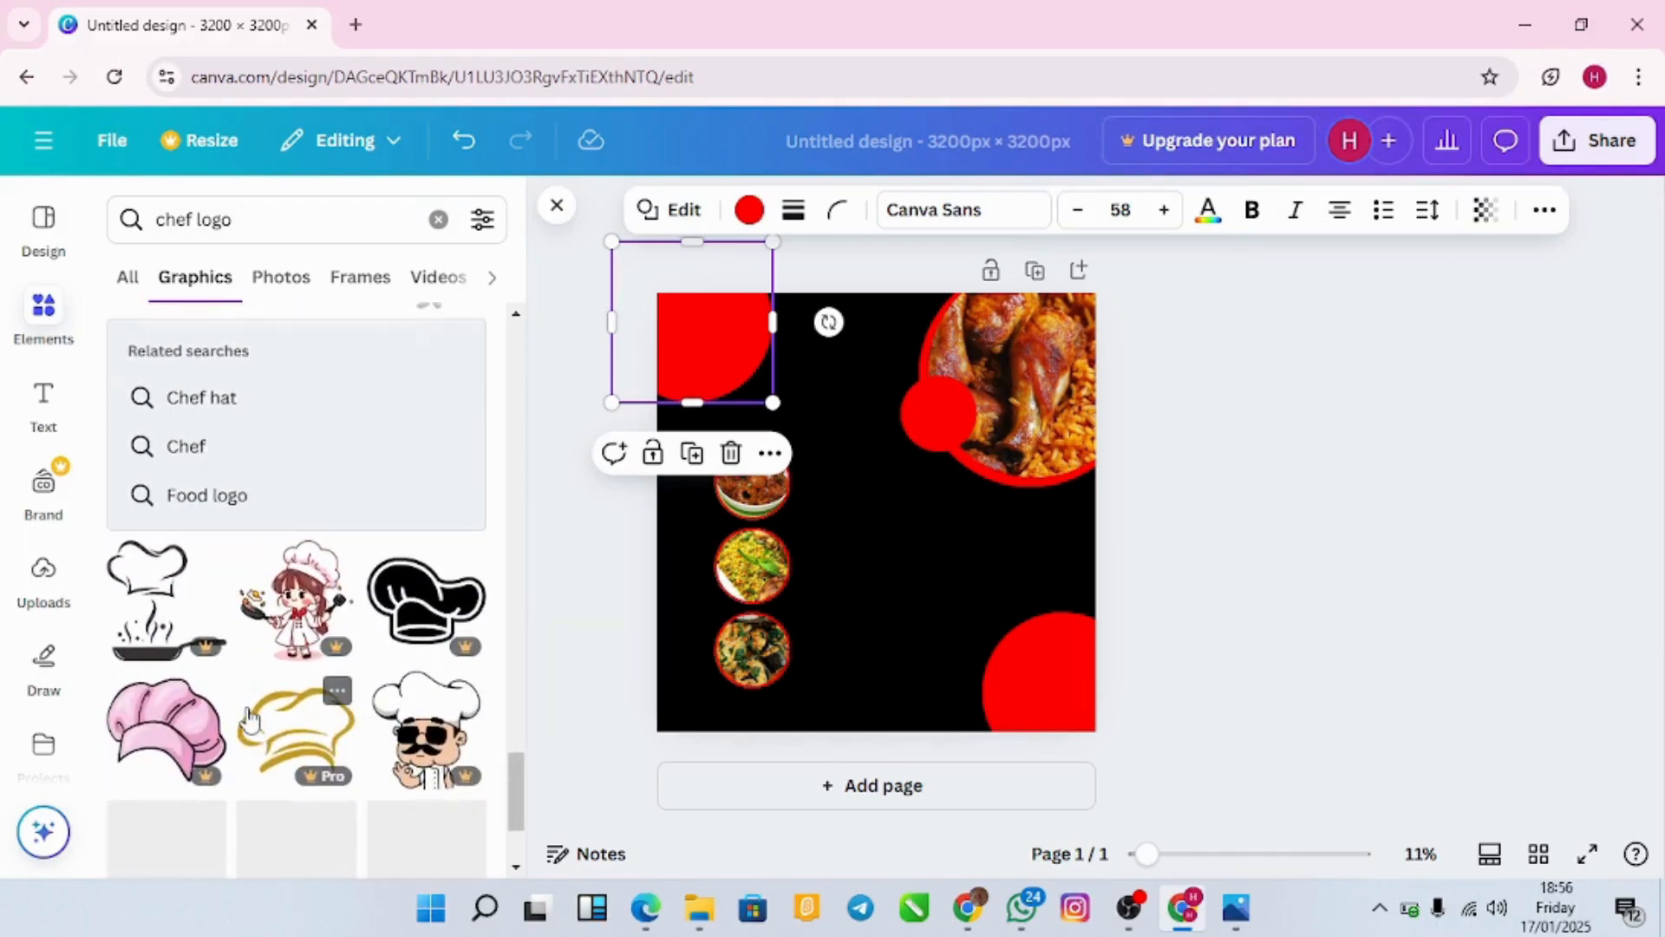
scroll(249, 719, "down", 3)
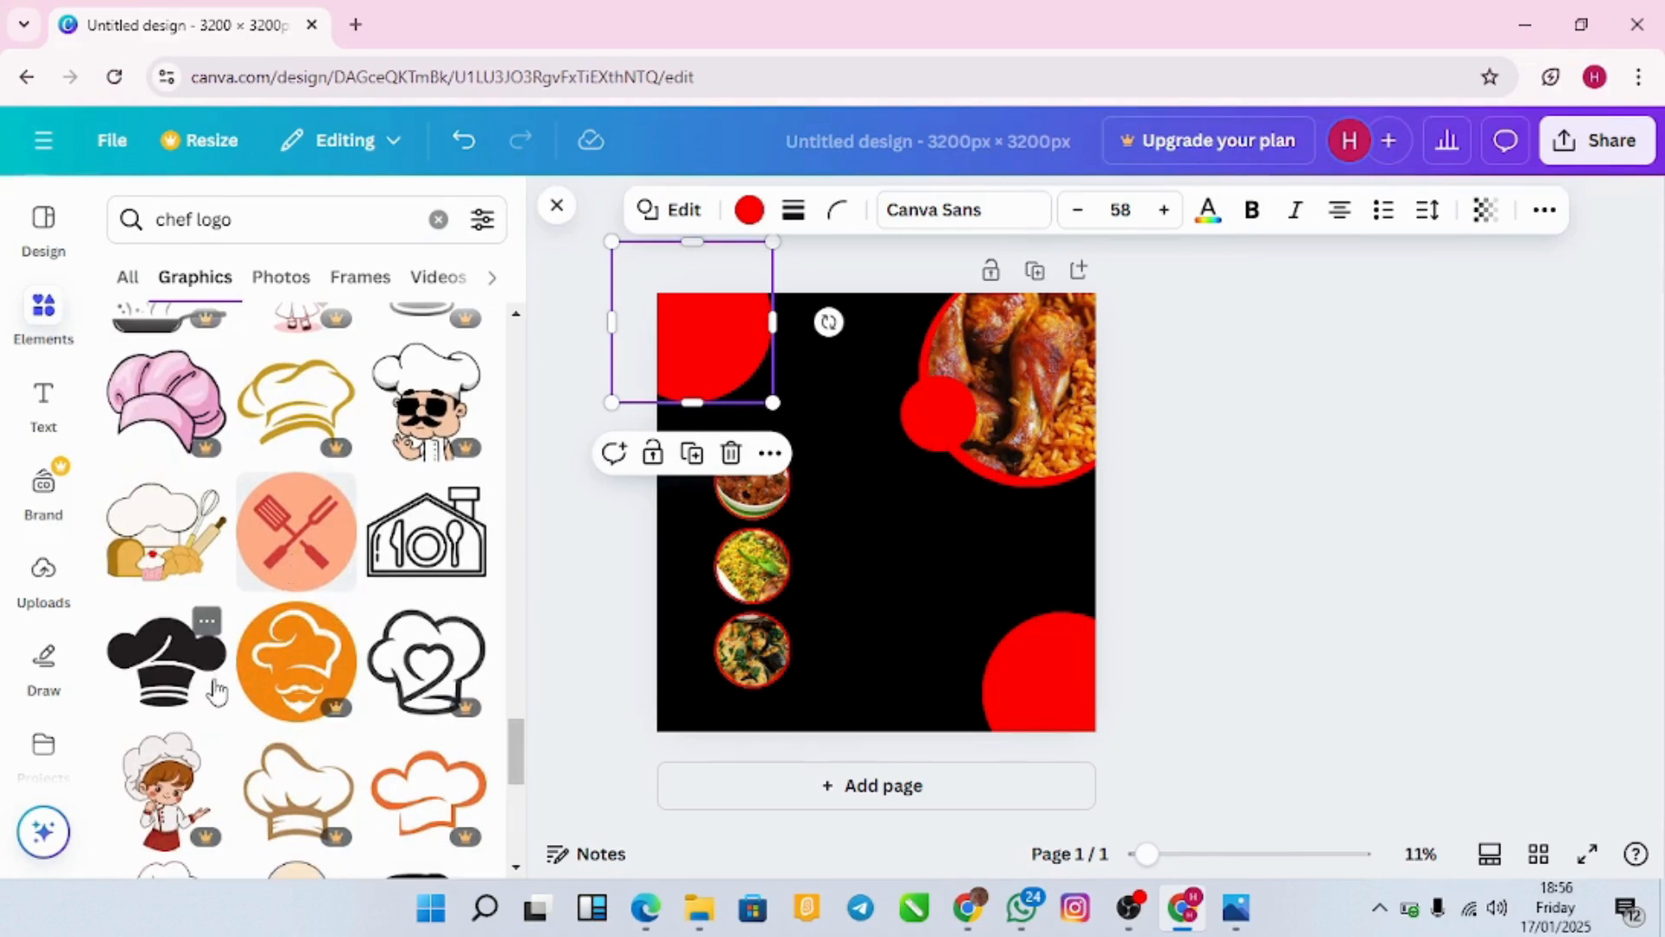
scroll(214, 689, "down", 2)
mouse_move(217, 691)
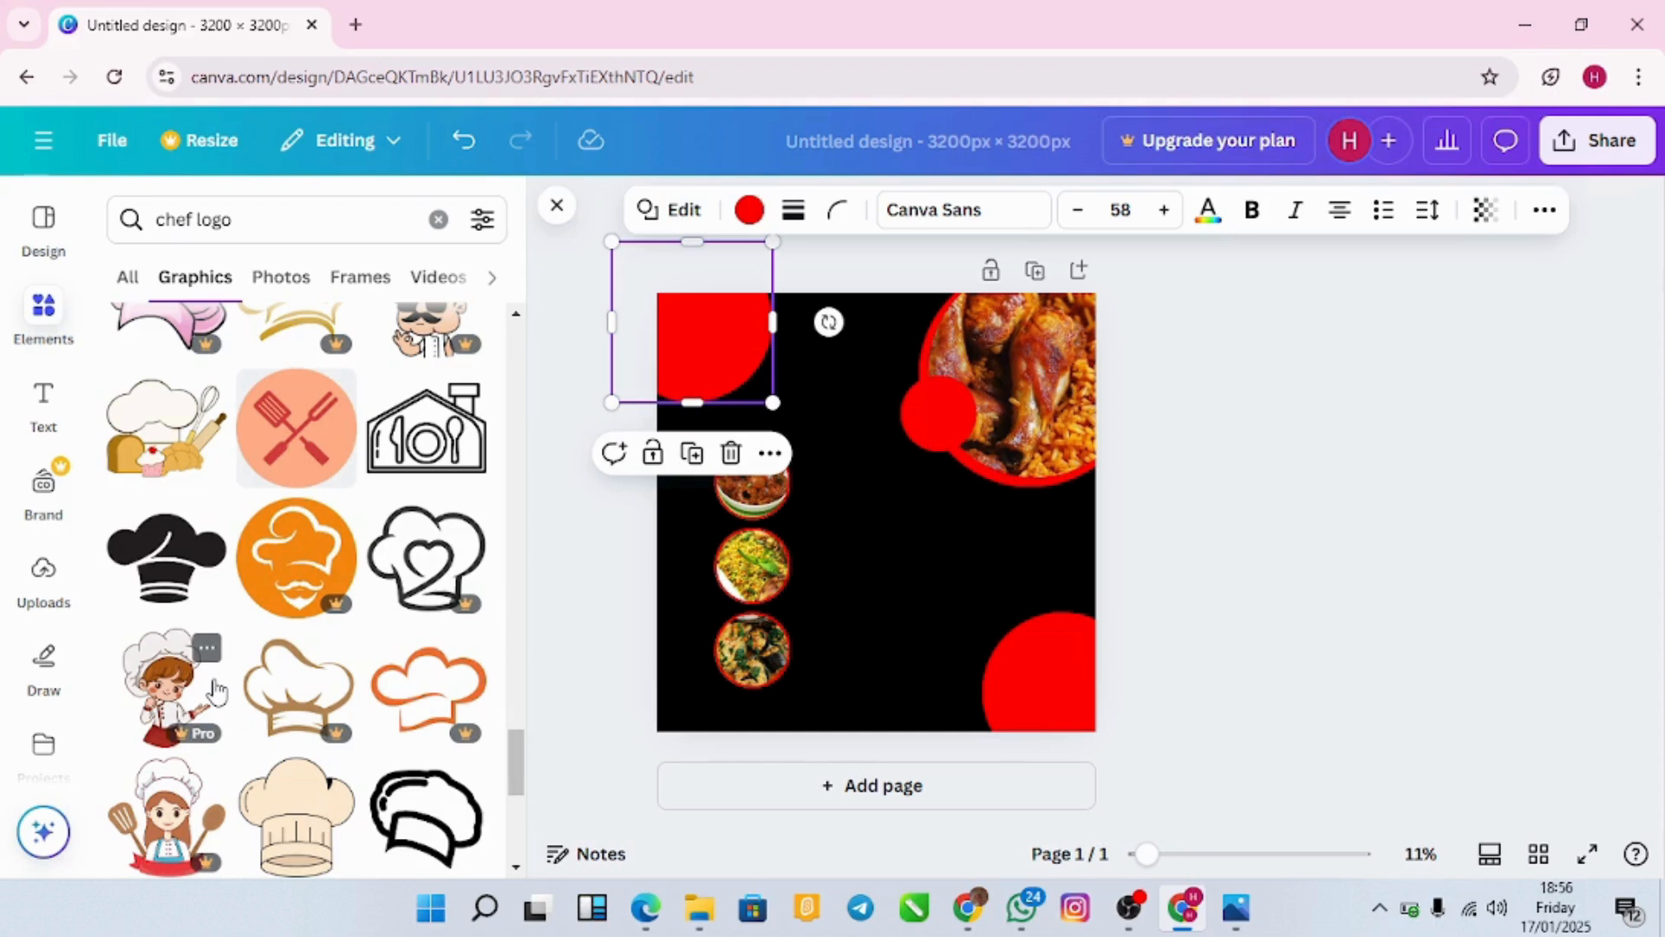
mouse_move(467, 434)
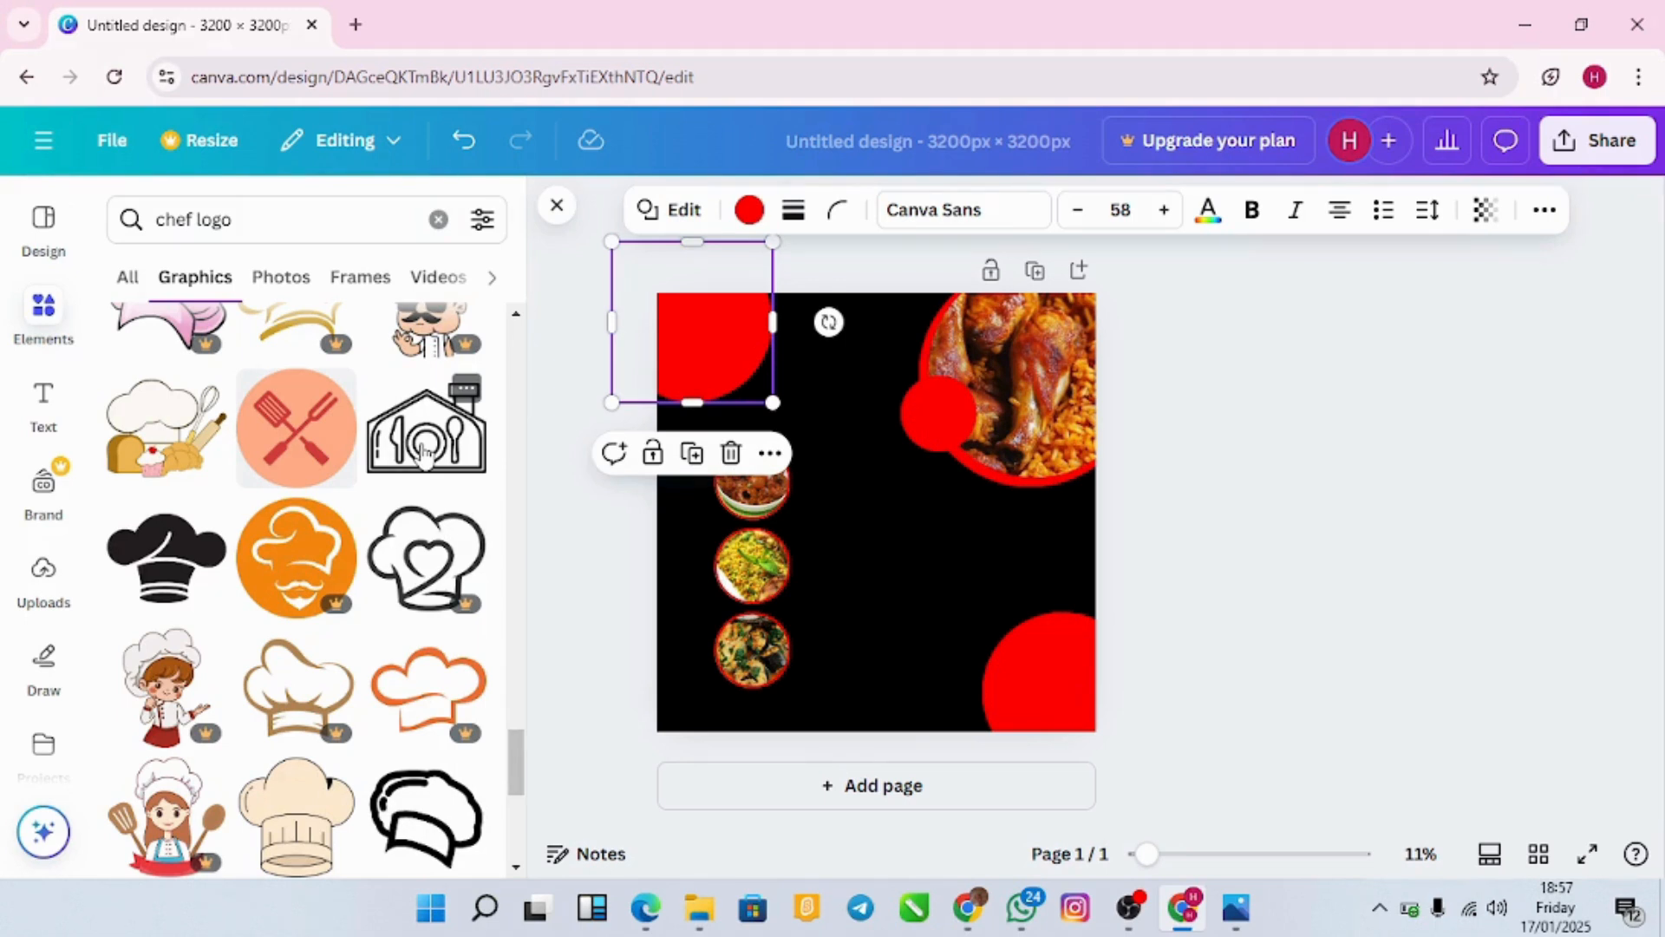
left_click(424, 452)
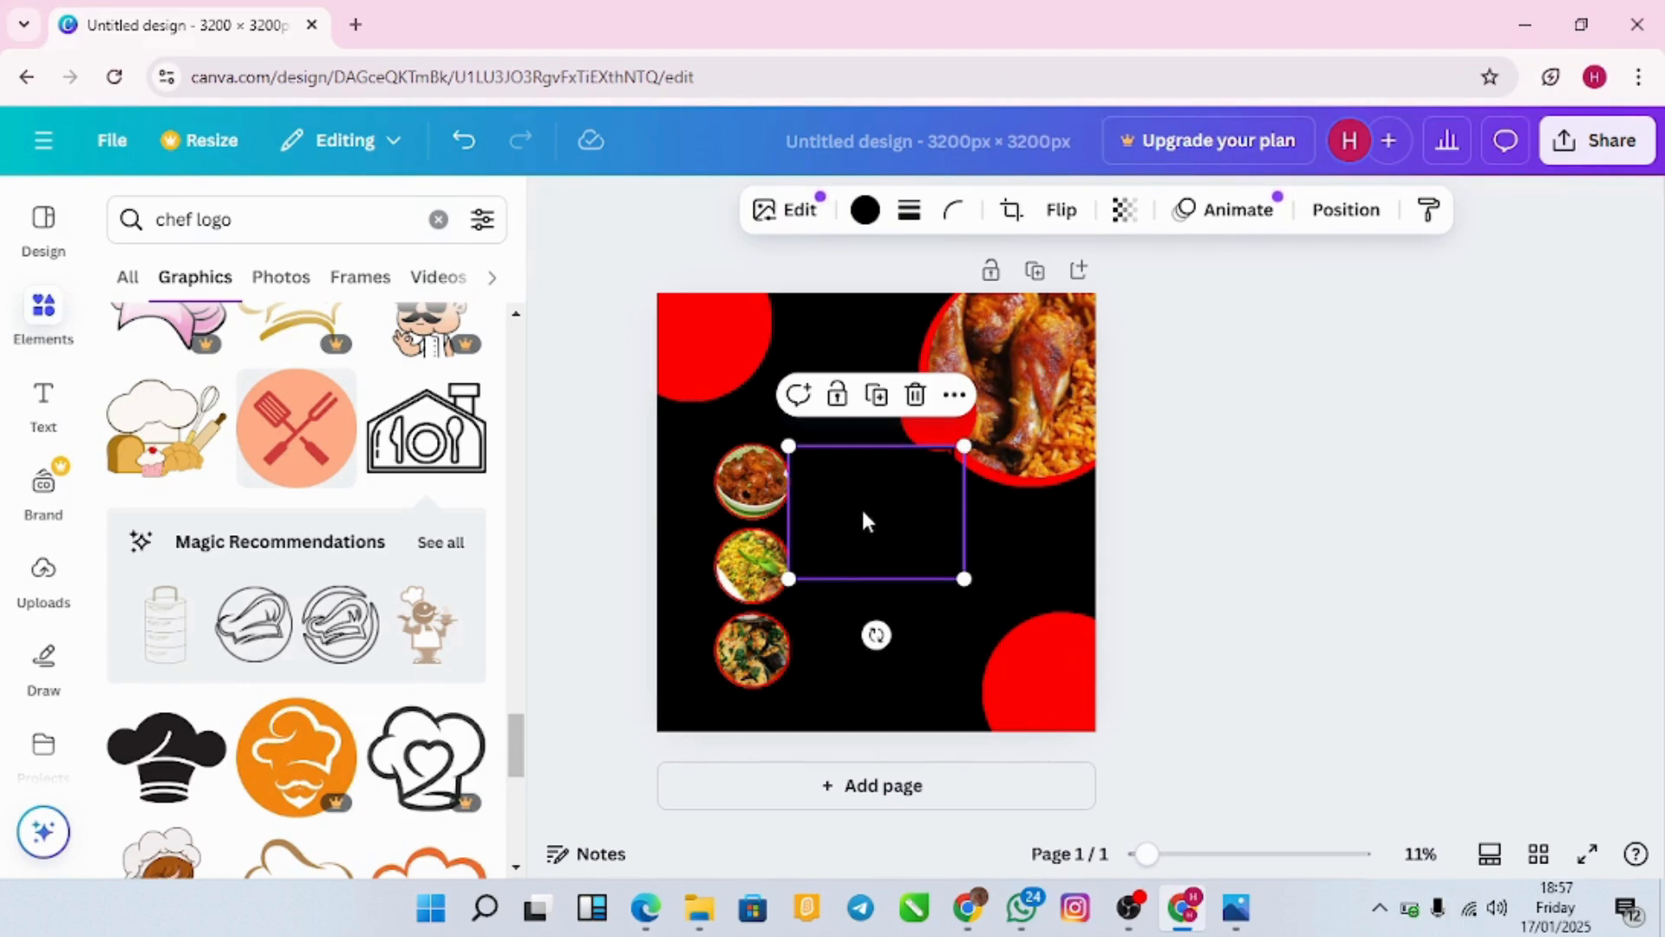
Step: Make the logo white, shrink it and position it inside the top-left red circle
left_click(877, 218)
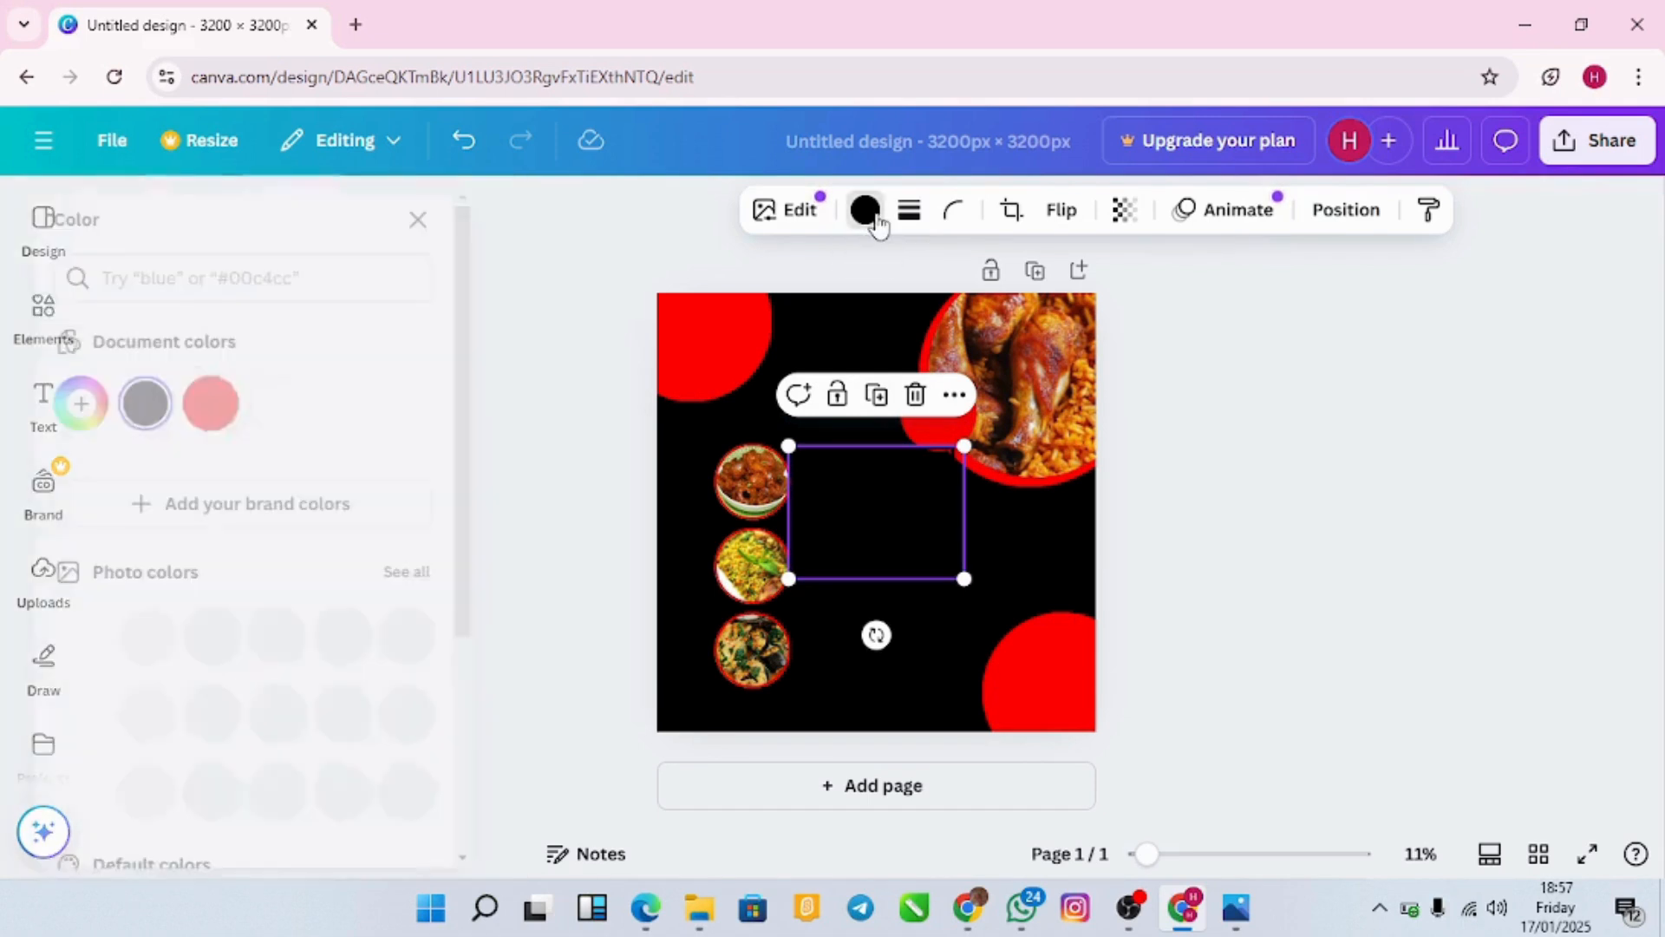
left_click(342, 421)
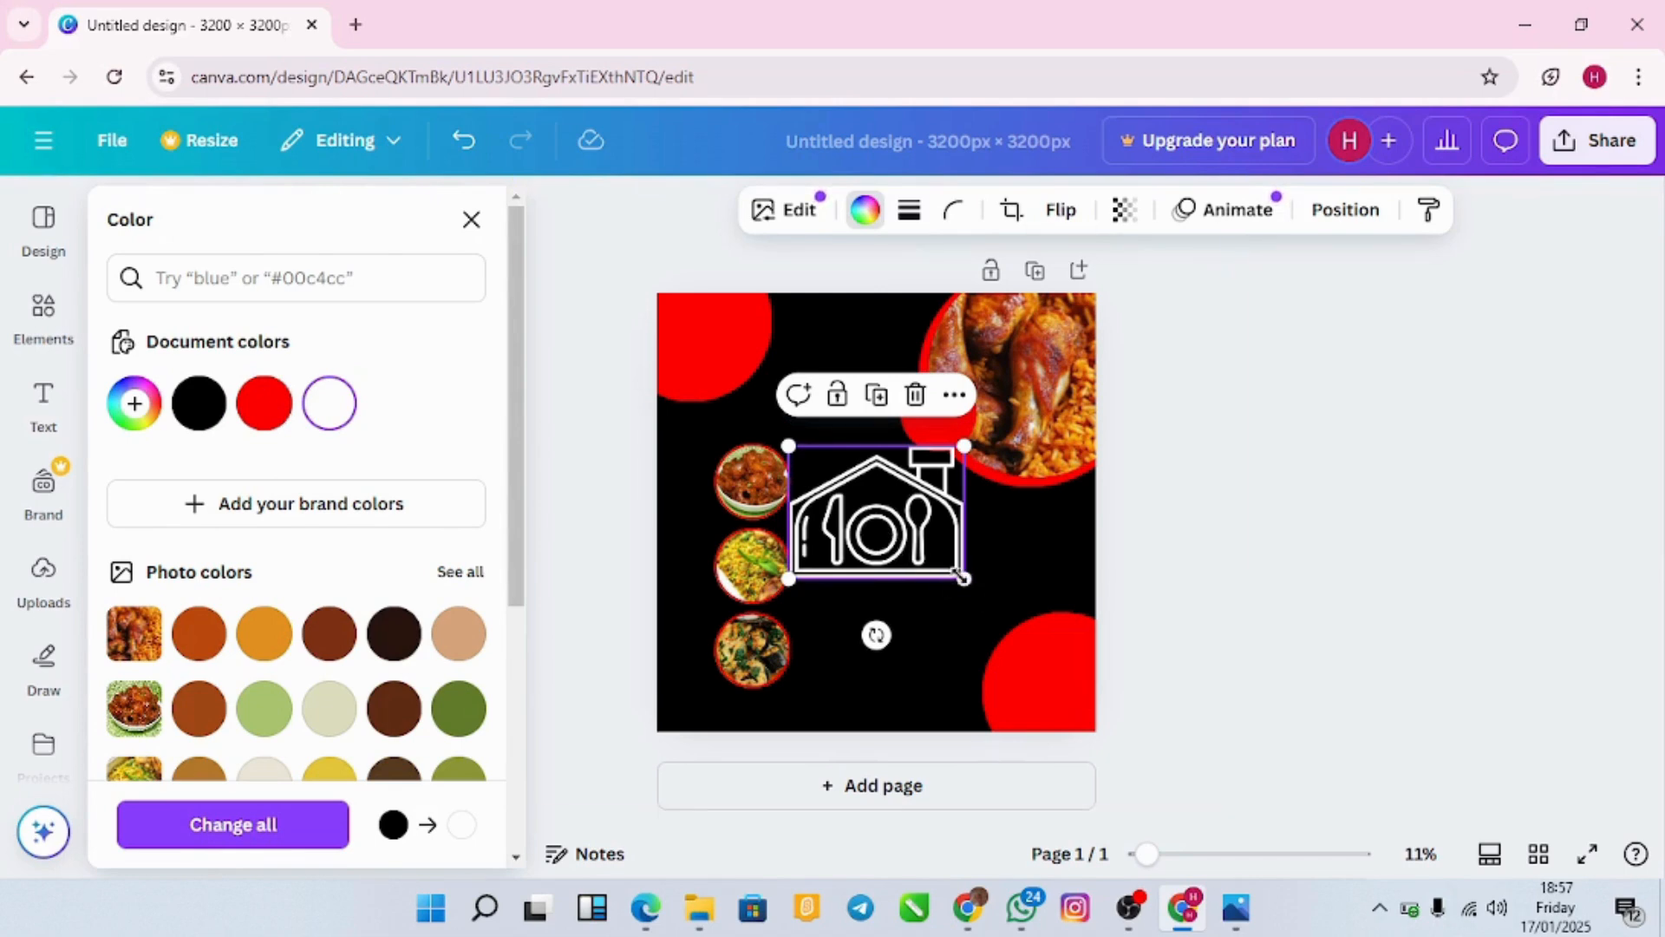
left_click_drag(965, 578, 858, 499)
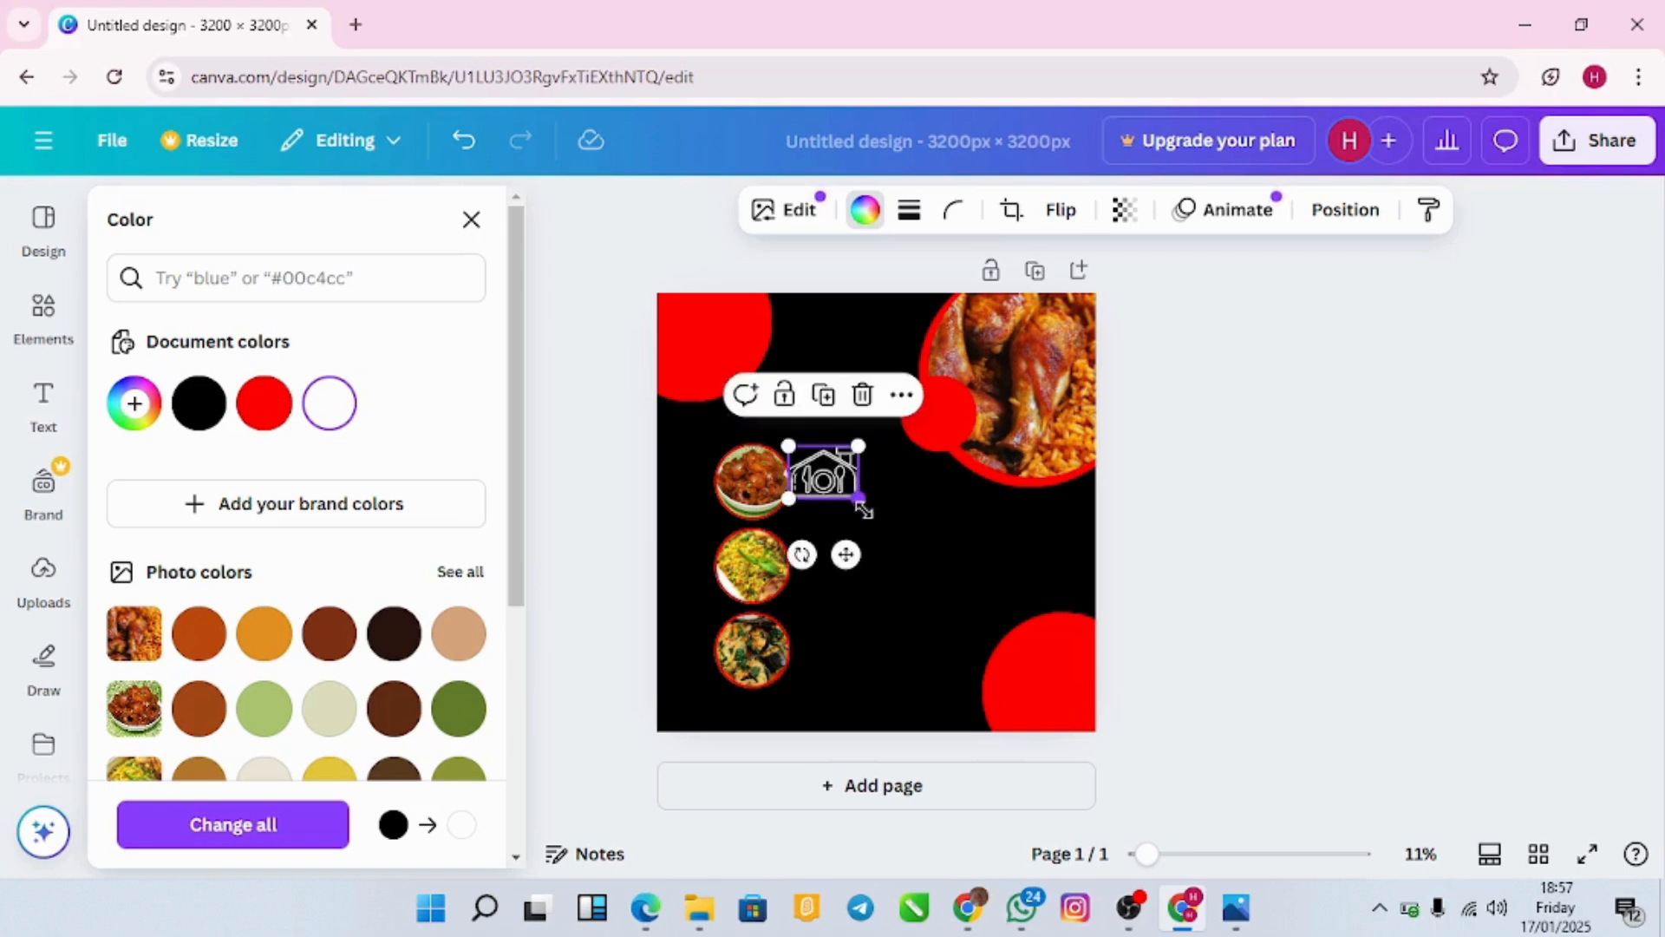
left_click_drag(850, 556, 736, 426)
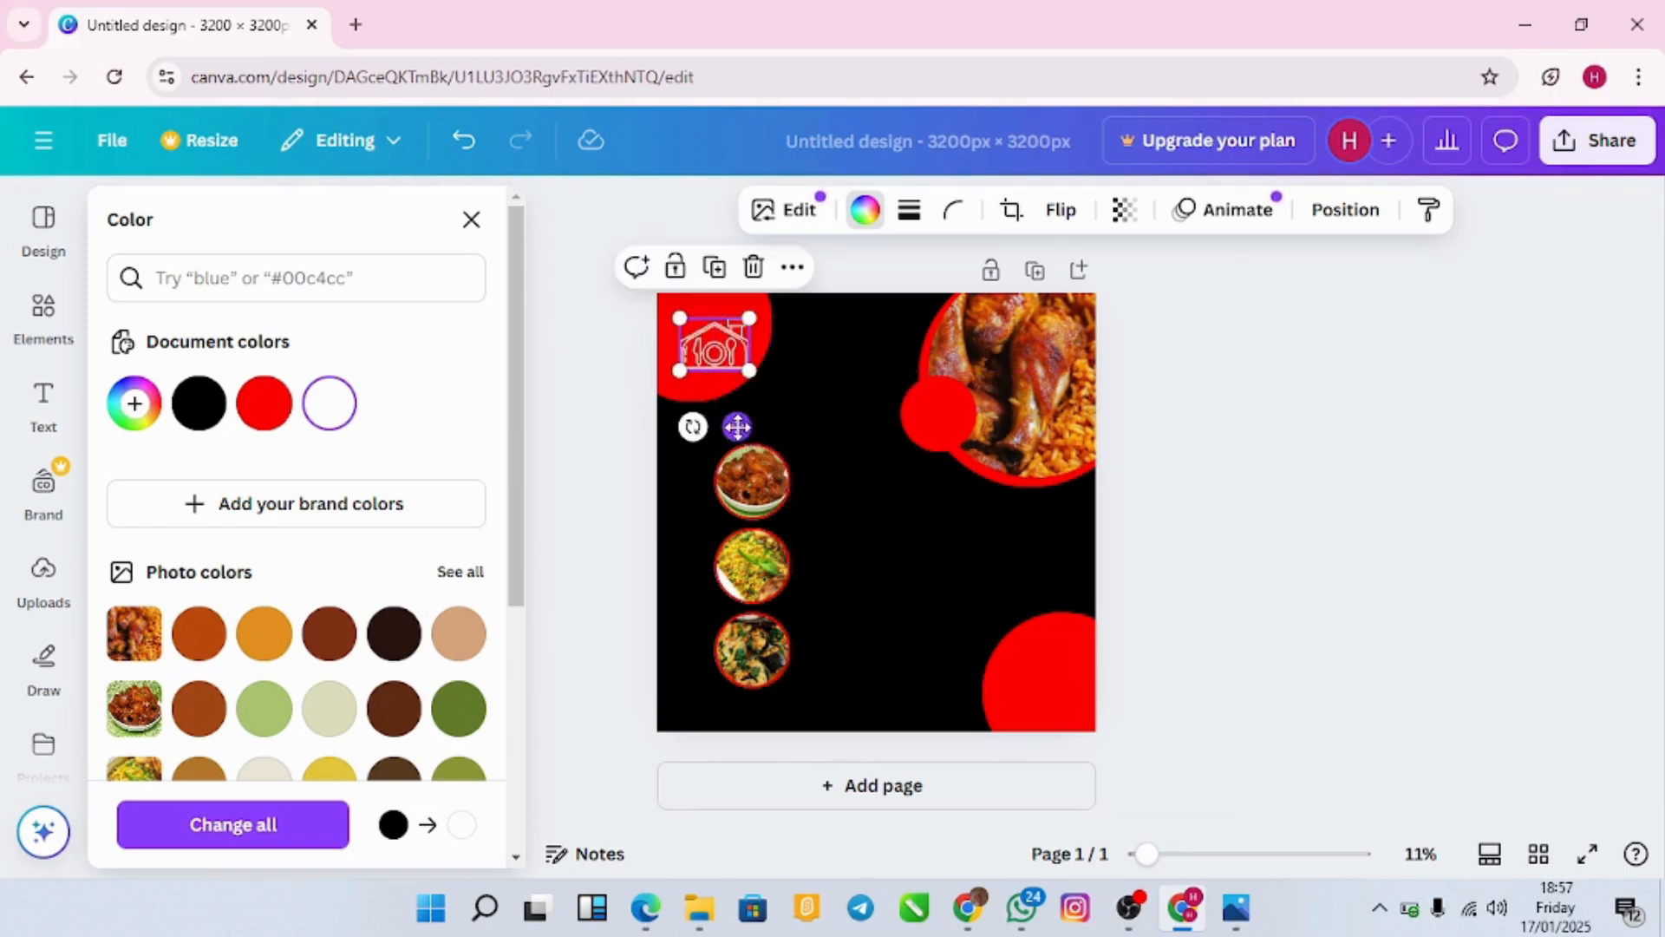
left_click_drag(742, 314, 764, 305)
mouse_move(769, 377)
left_mouse_down()
mouse_move(742, 358)
mouse_move(793, 358)
left_mouse_up()
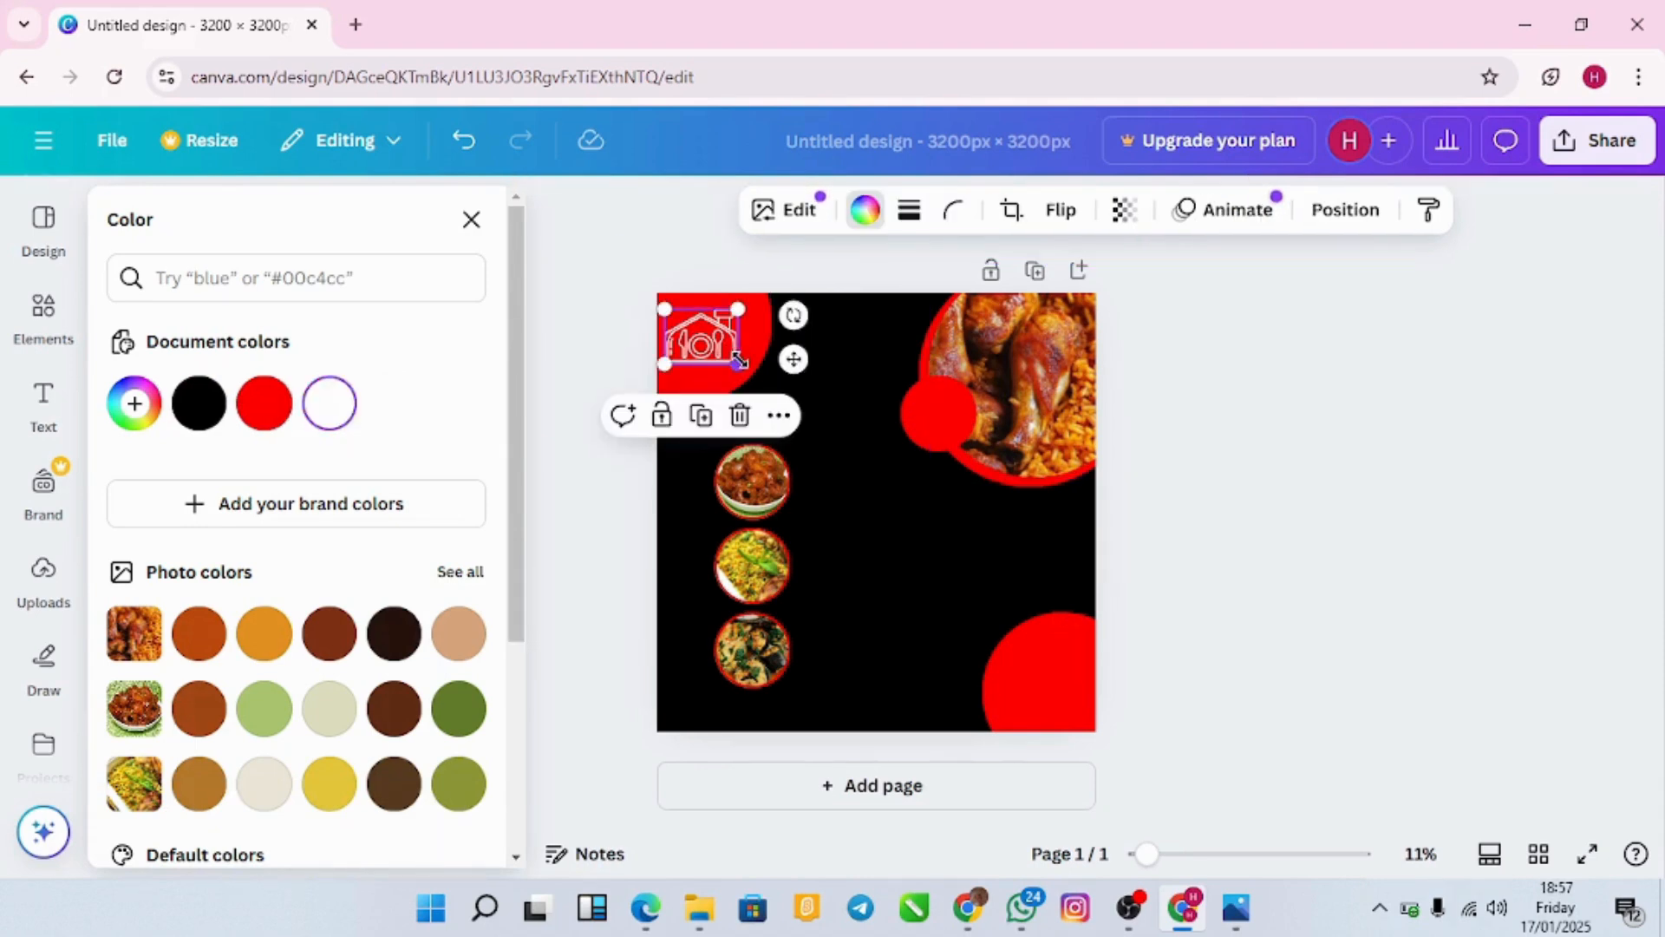
left_click_drag(737, 362, 718, 339)
left_click(775, 353)
left_click(852, 330)
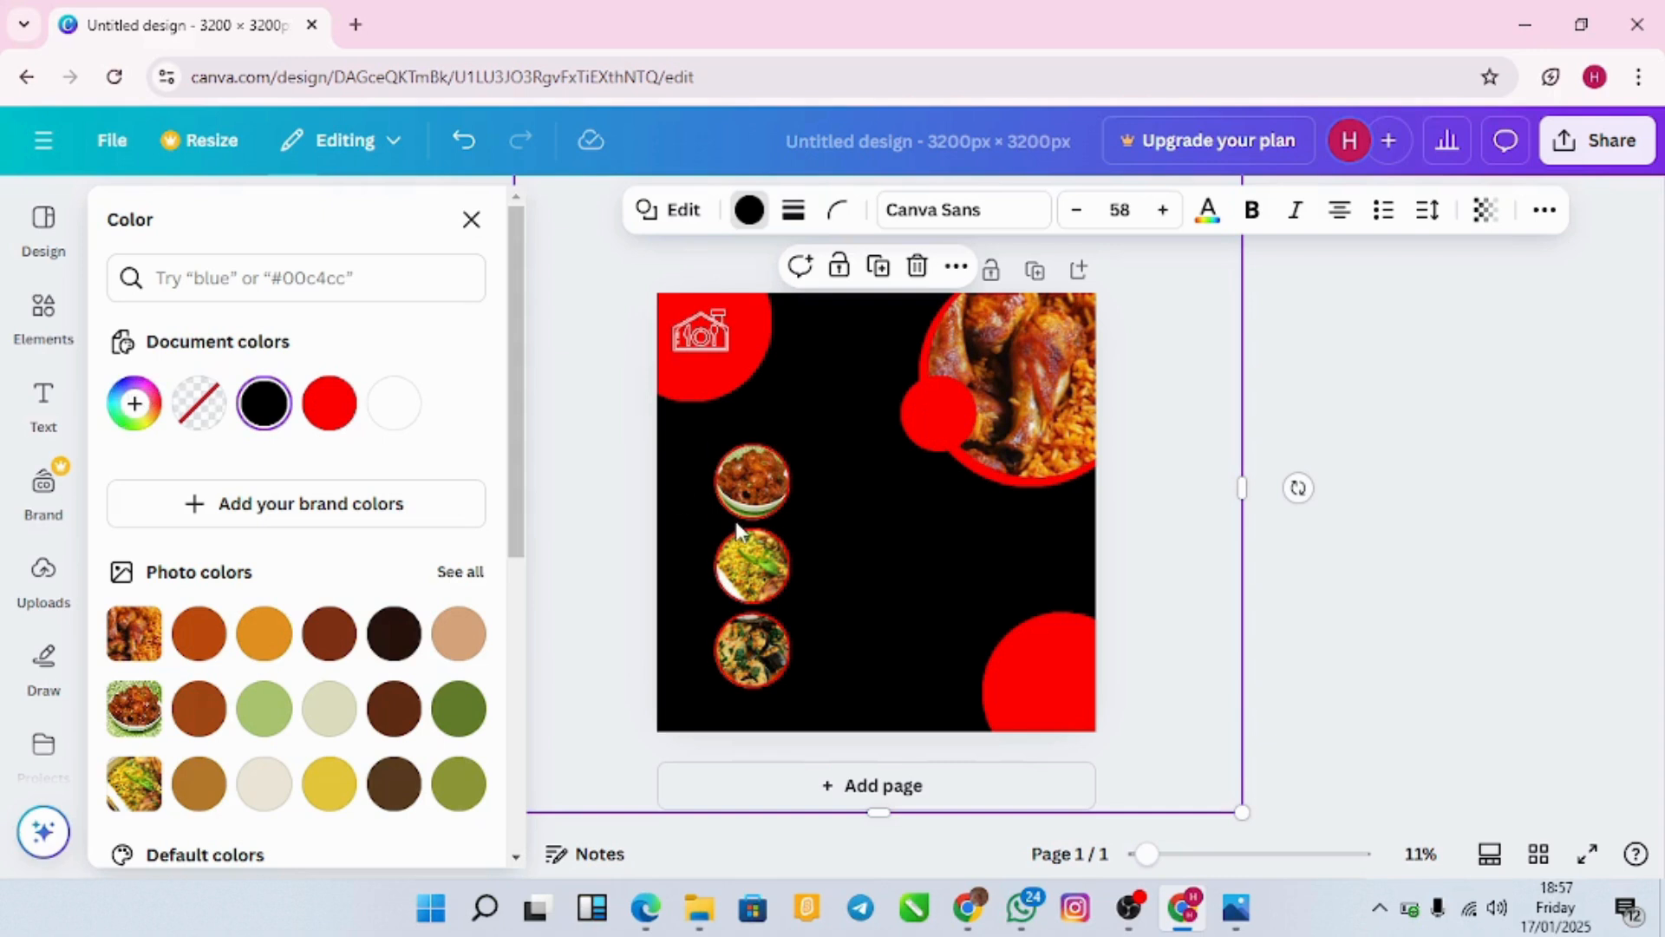
Step: Add a body text box reading 'home of dishes..' beside the top food photo
left_click(45, 397)
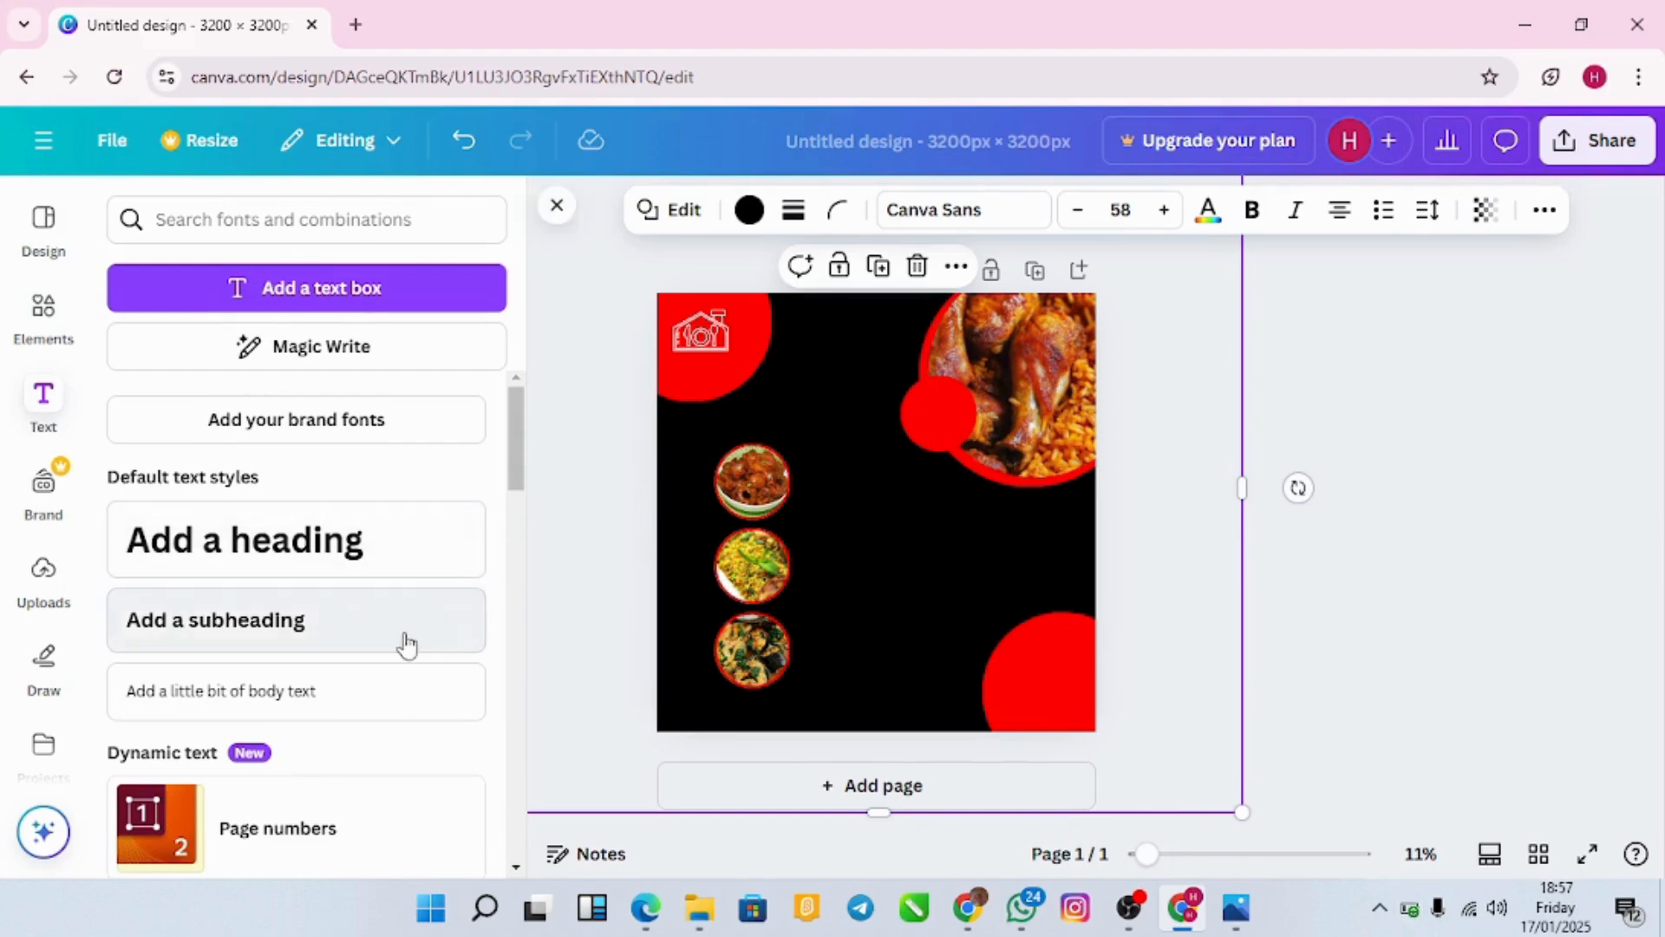
left_click(403, 691)
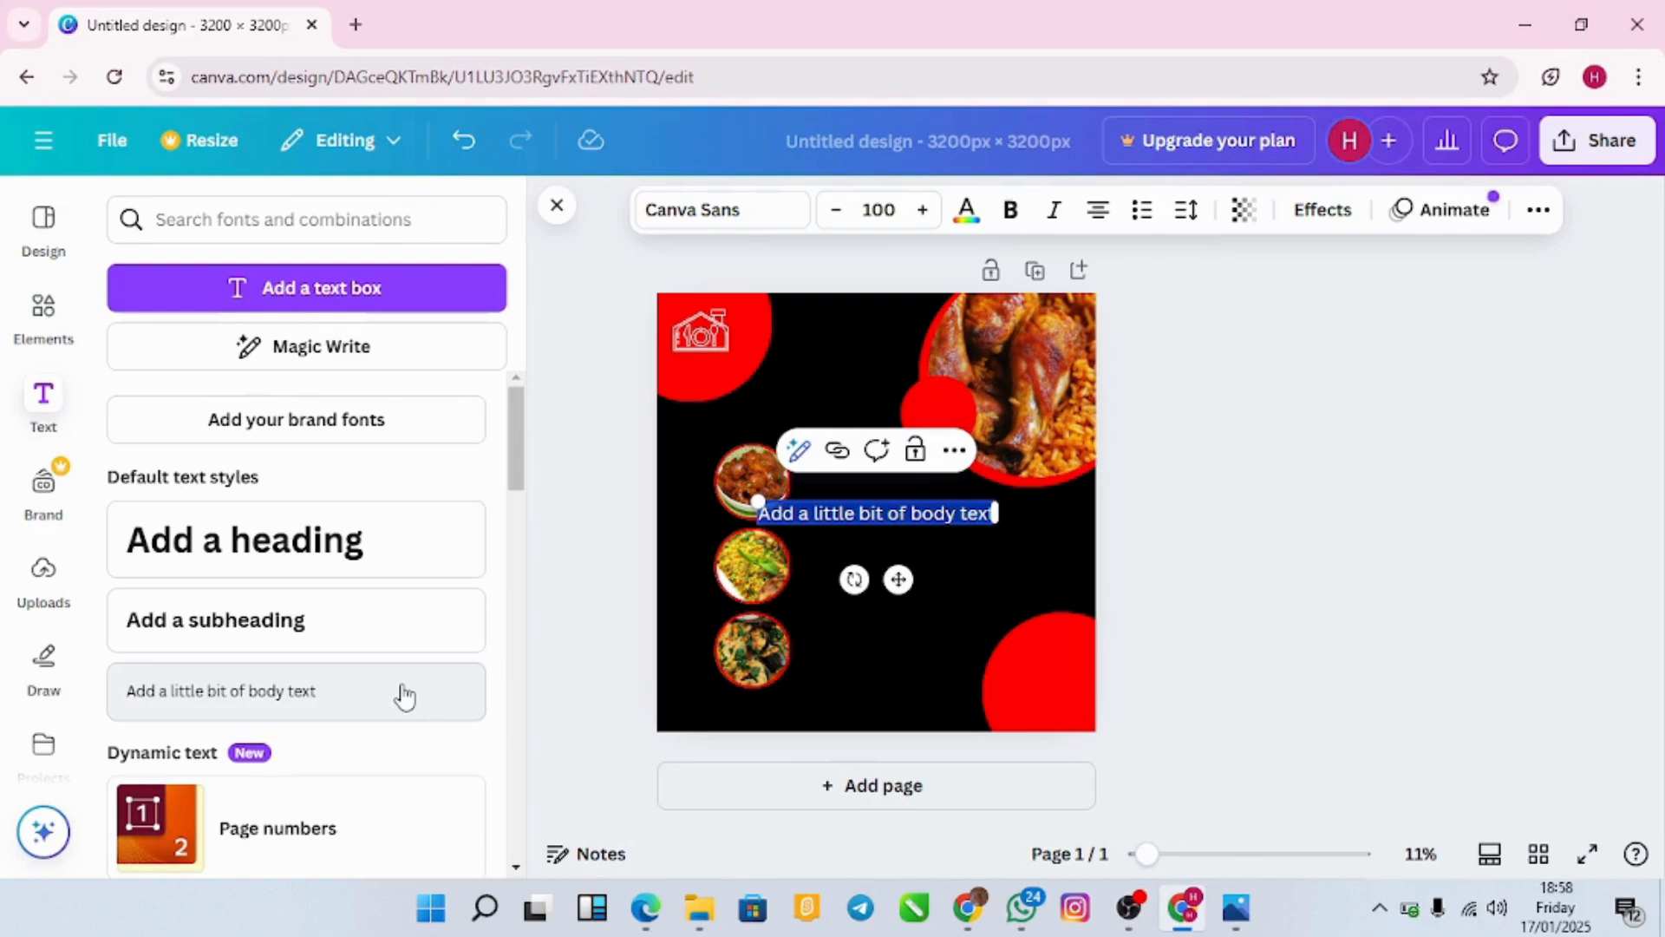
key("BackSpace")
type("home d")
type("f dishes")
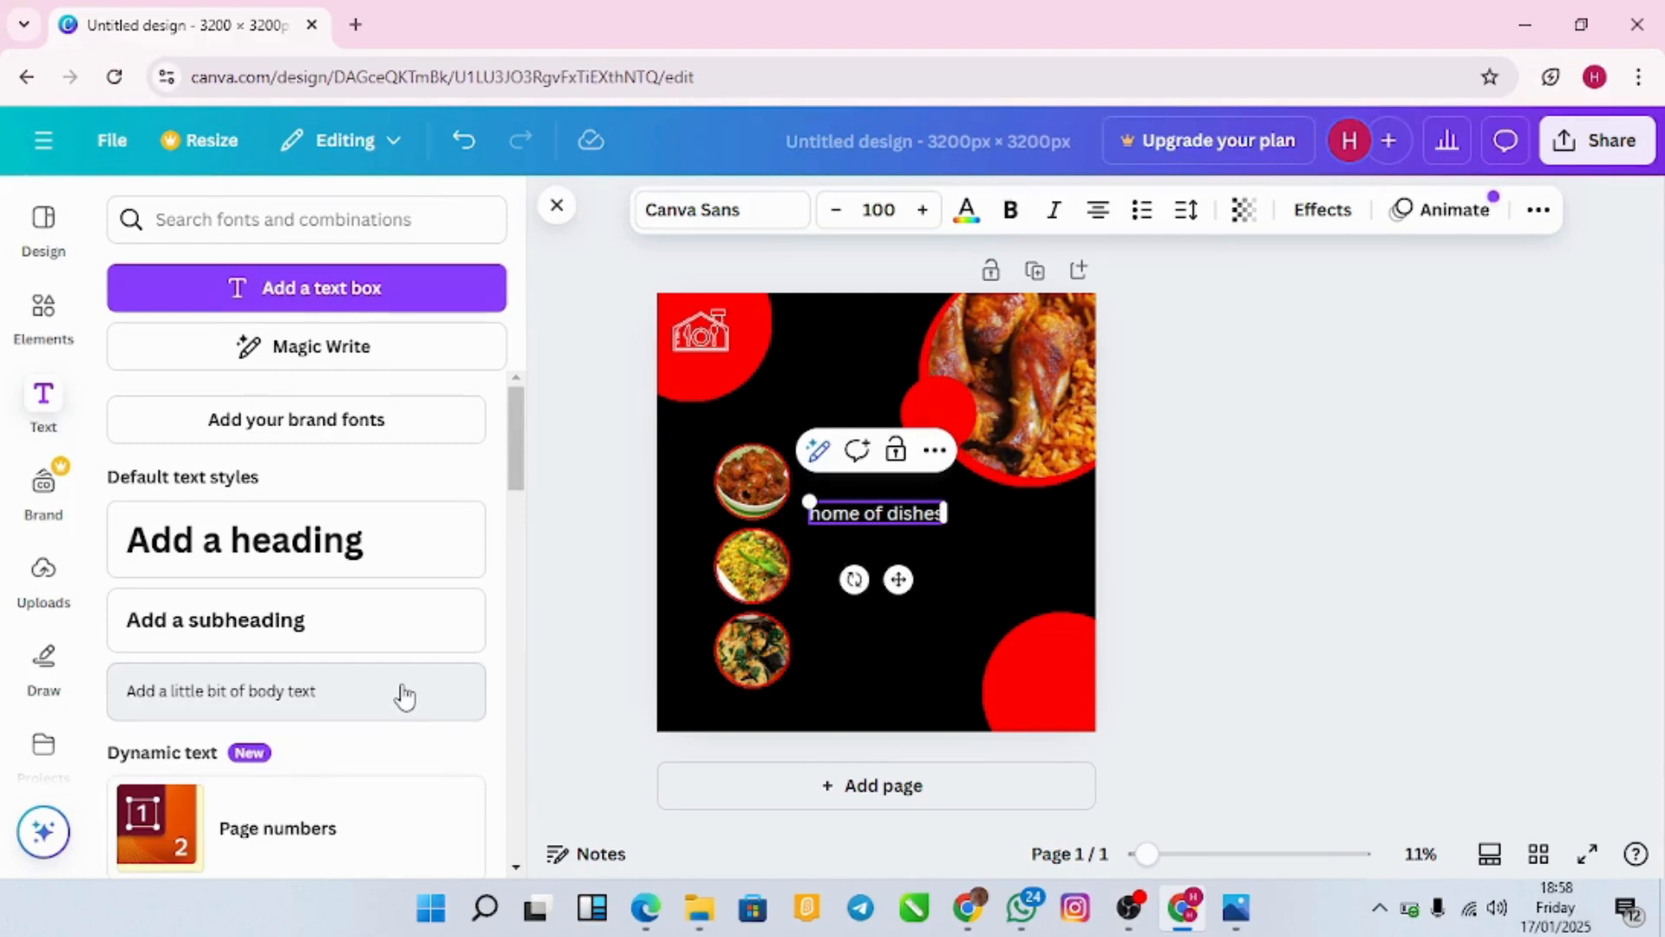
type("..")
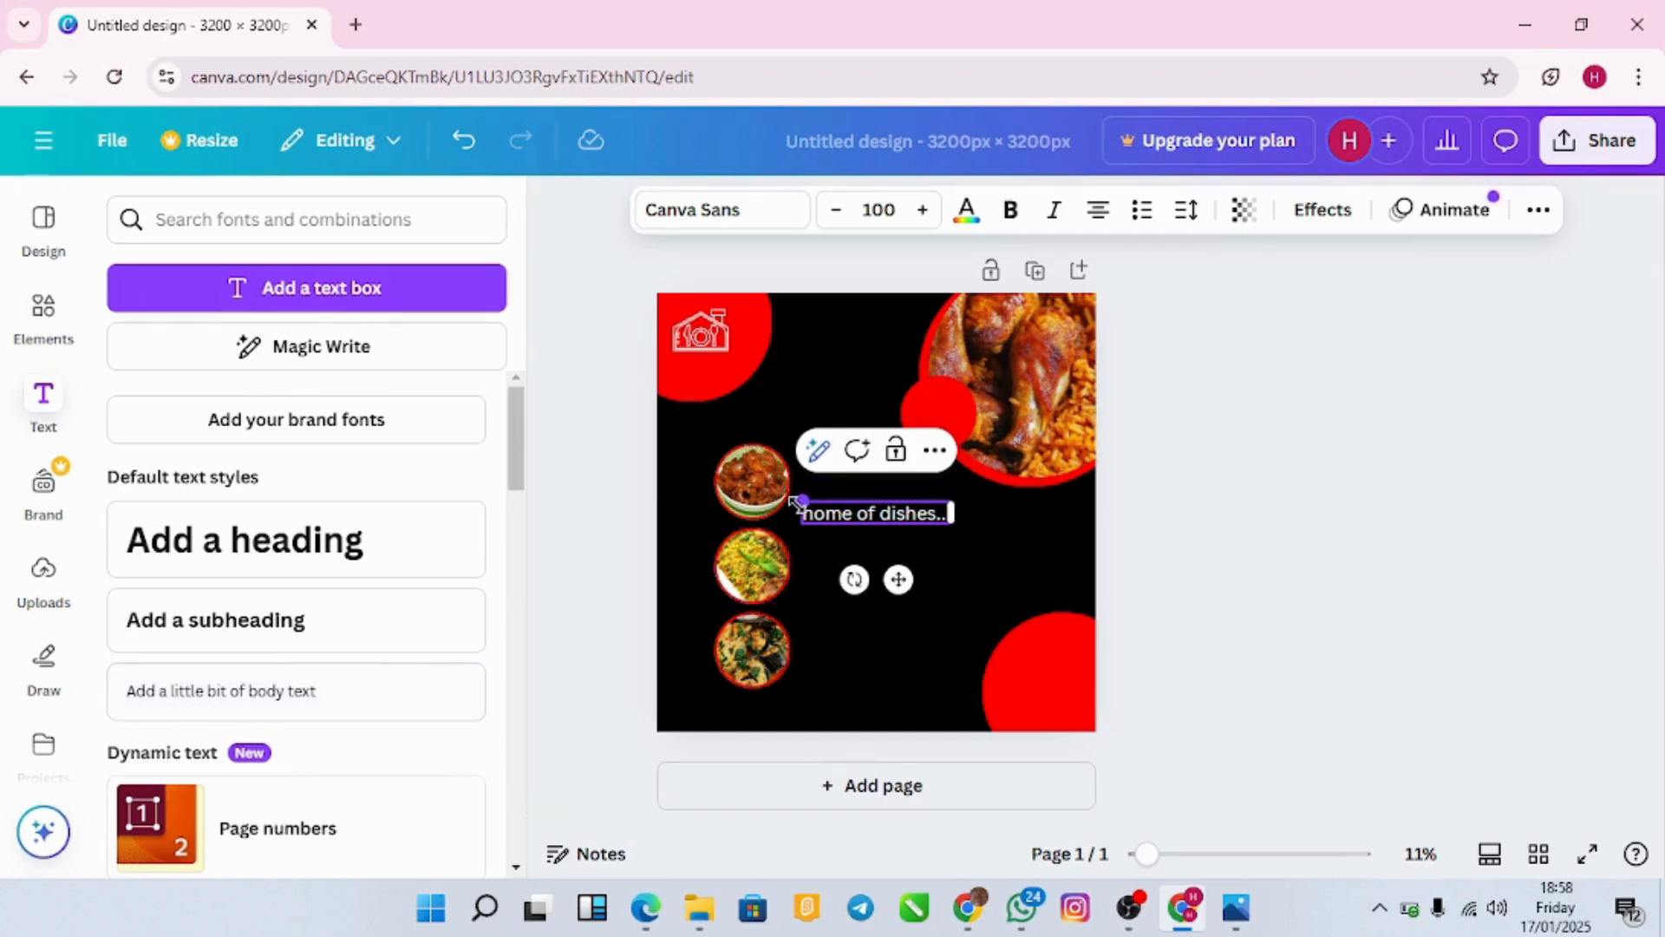
Step: Shrink the 'home of dishes..' tagline, move it under the logo, and italicize it
left_click_drag(799, 501, 842, 508)
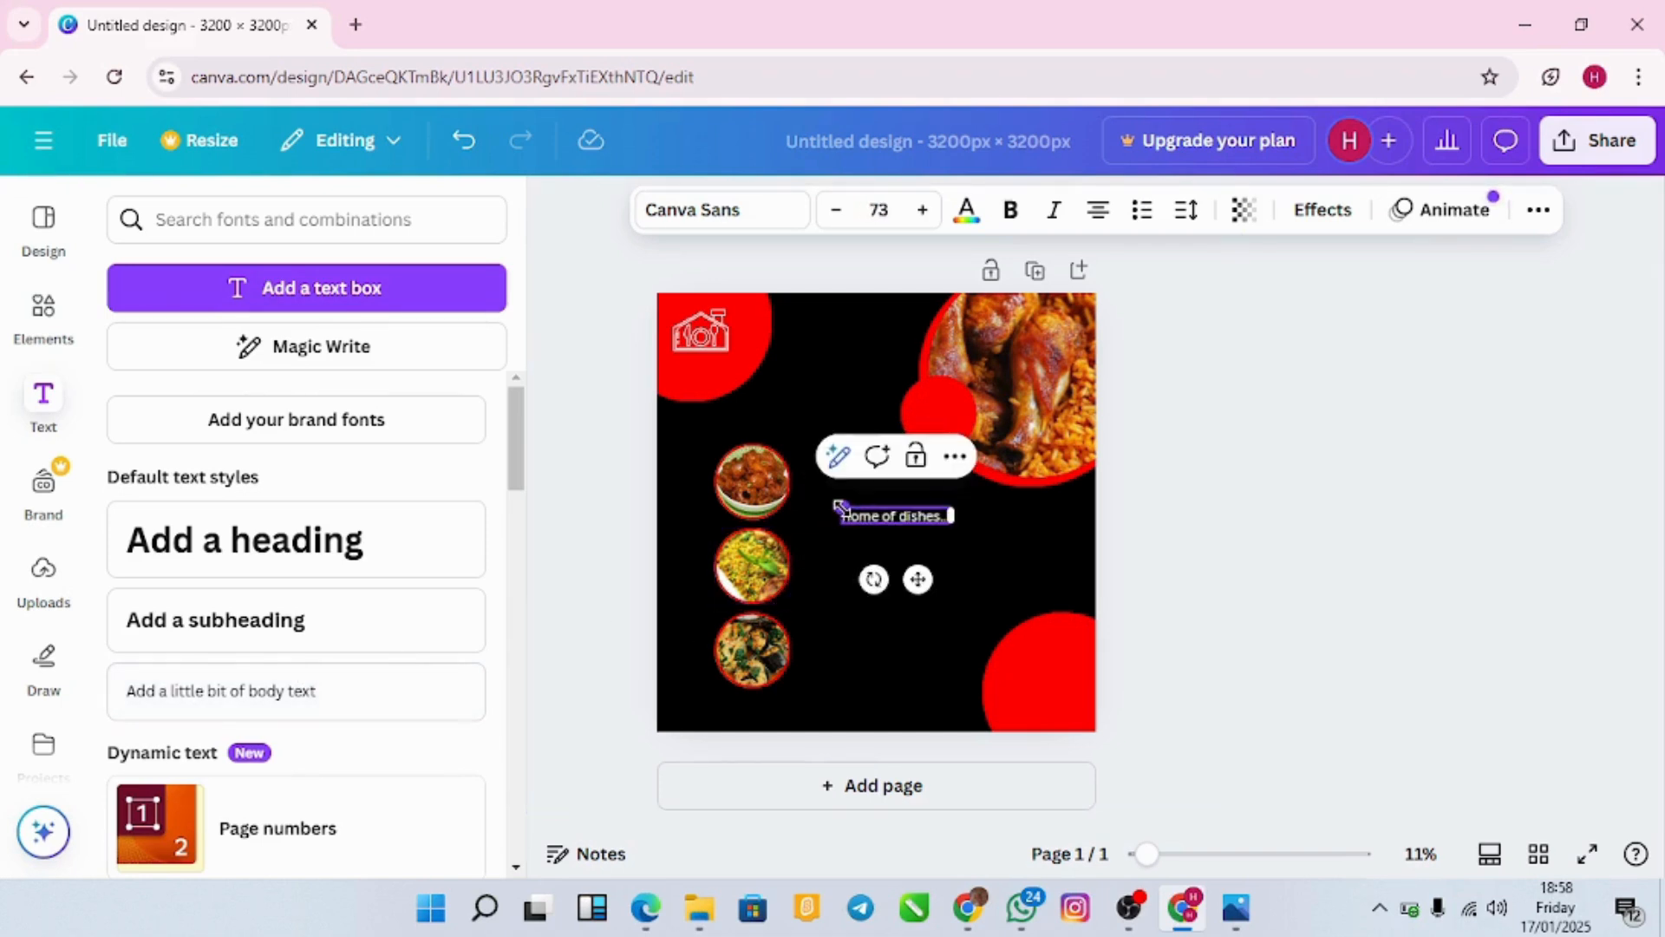
left_click_drag(918, 579, 745, 425)
left_click_drag(661, 347, 684, 355)
left_click_drag(743, 421, 731, 415)
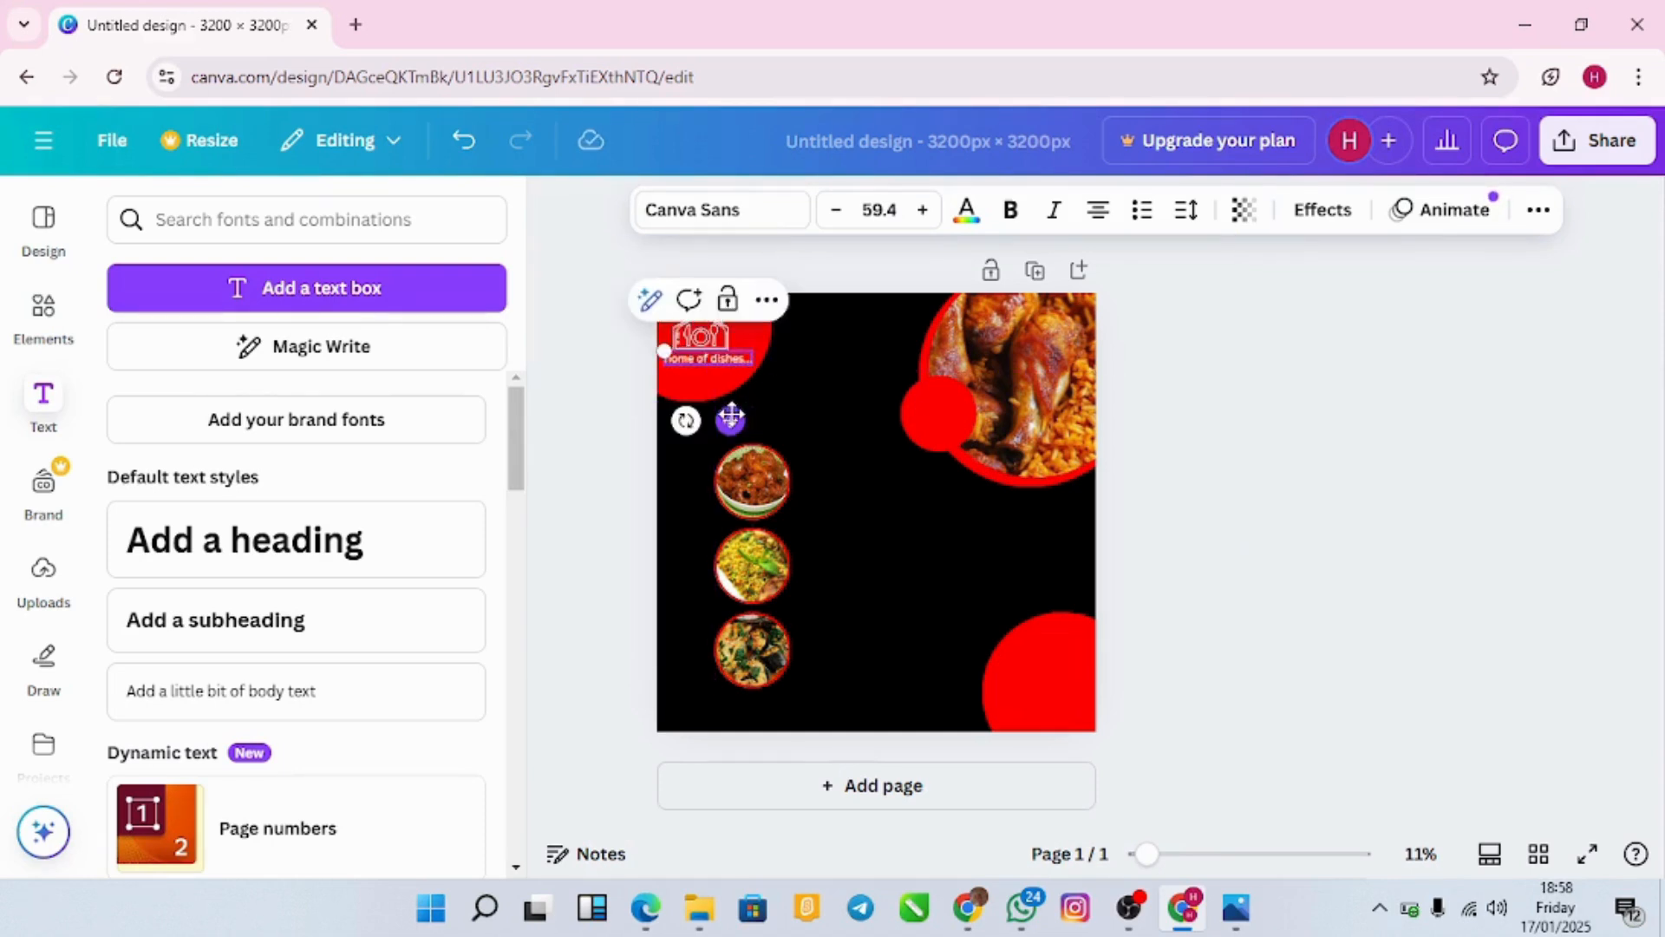
left_click(1063, 221)
left_click_drag(672, 351, 673, 352)
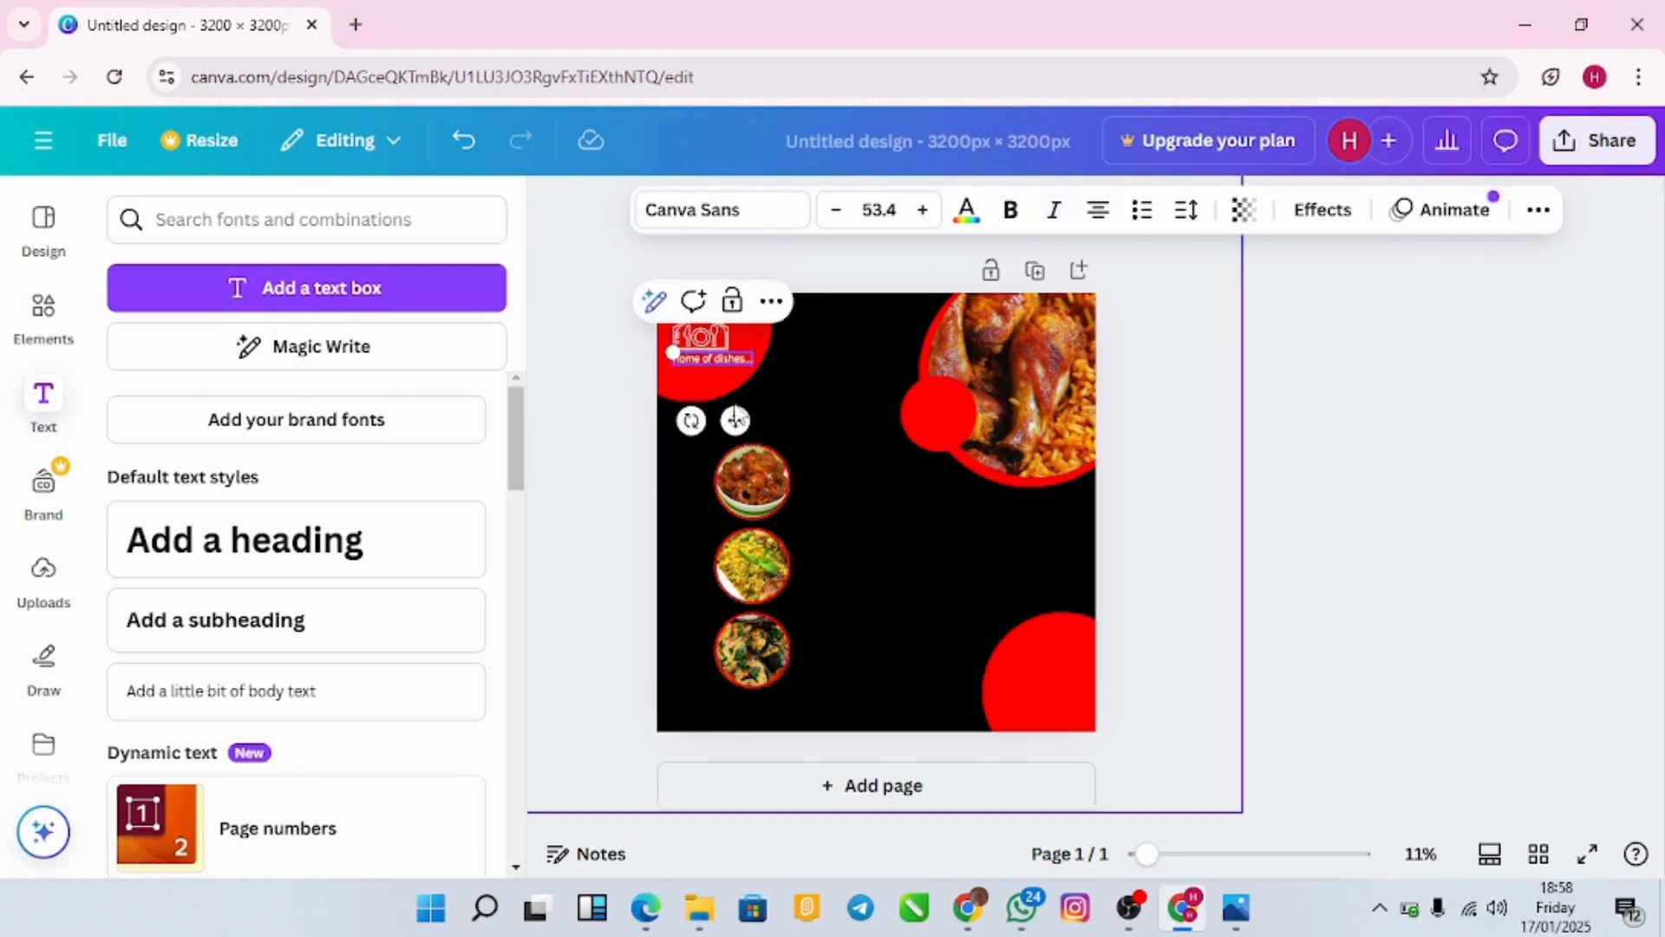
left_click_drag(733, 422, 731, 423)
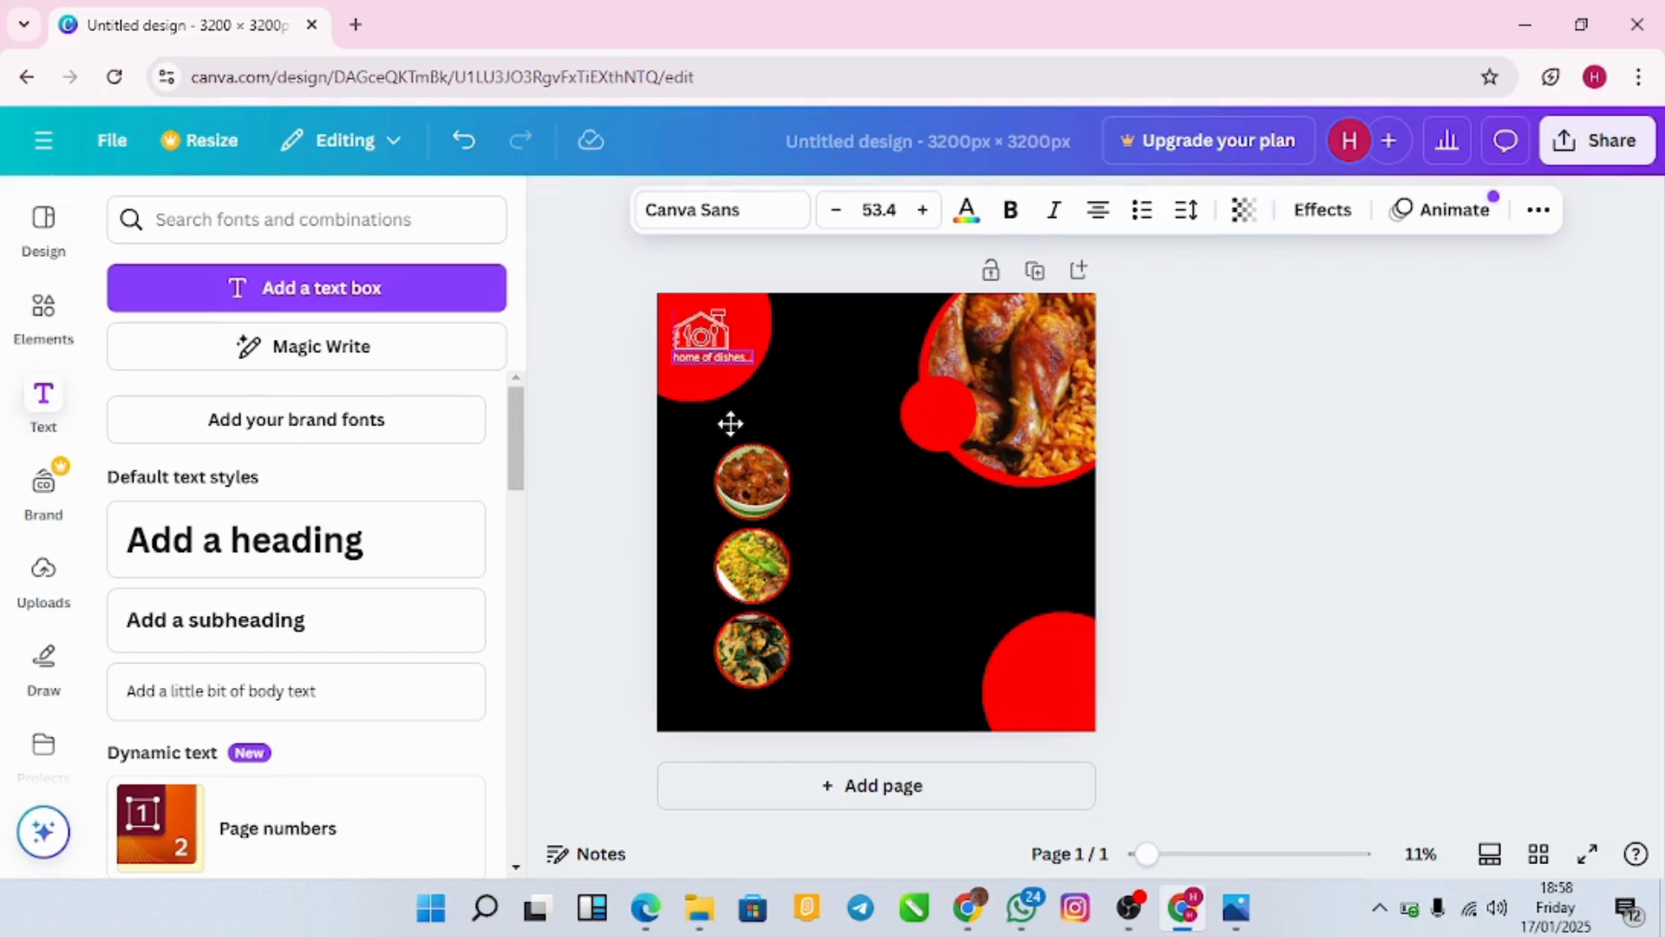
left_click_drag(731, 424, 732, 422)
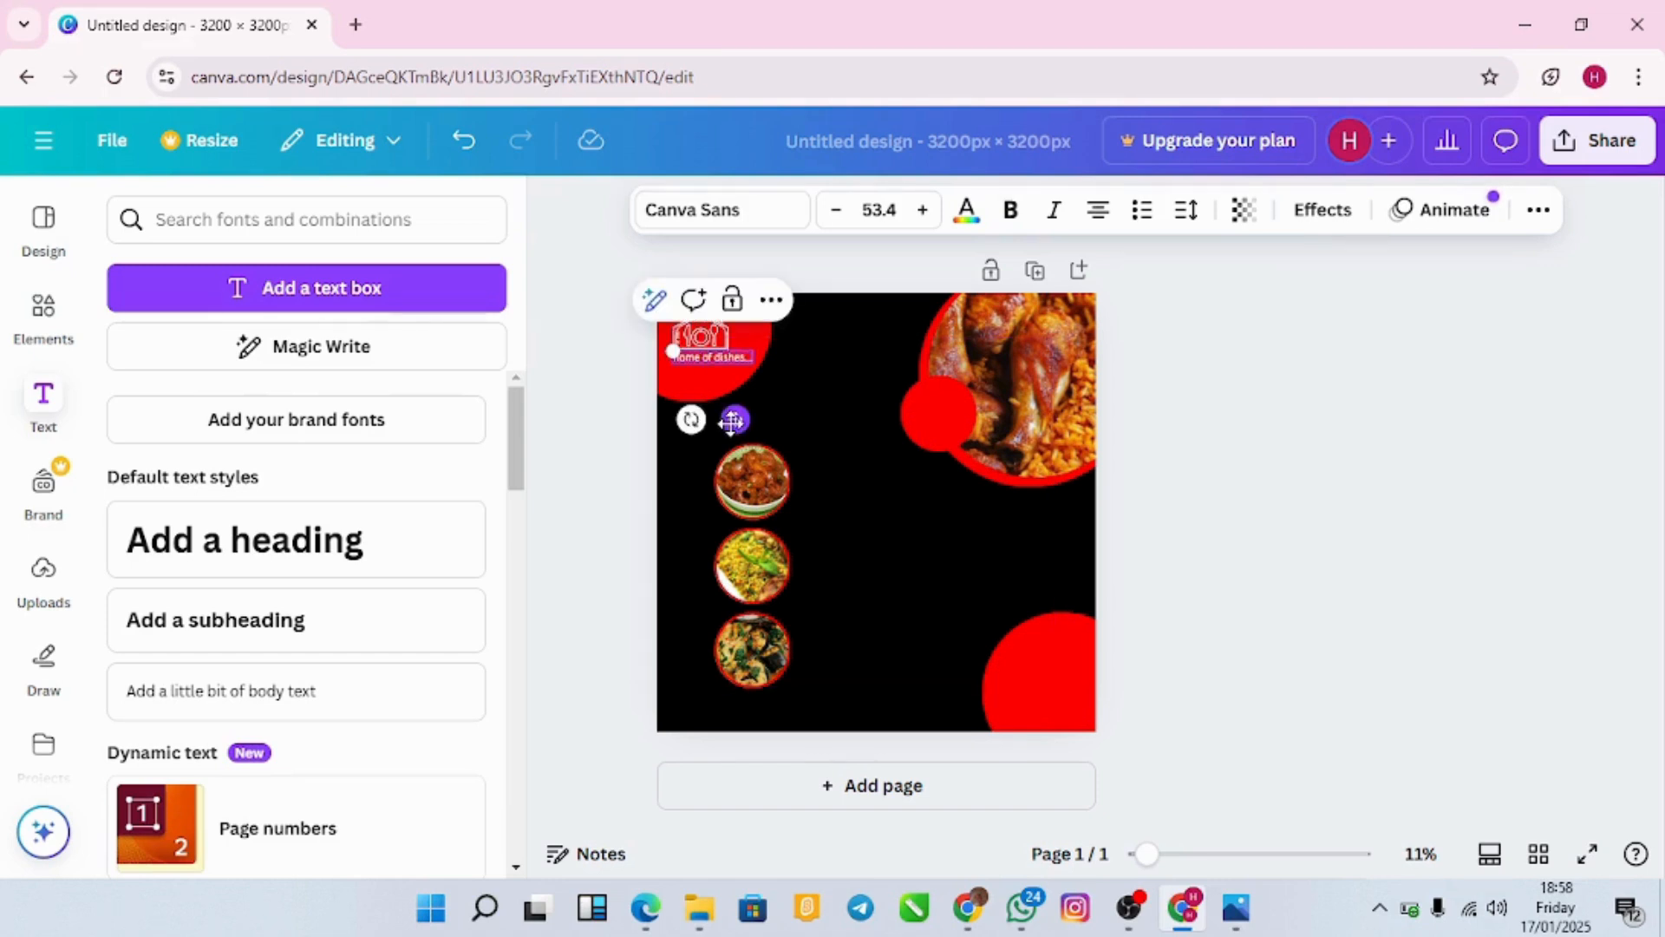
left_click(844, 420)
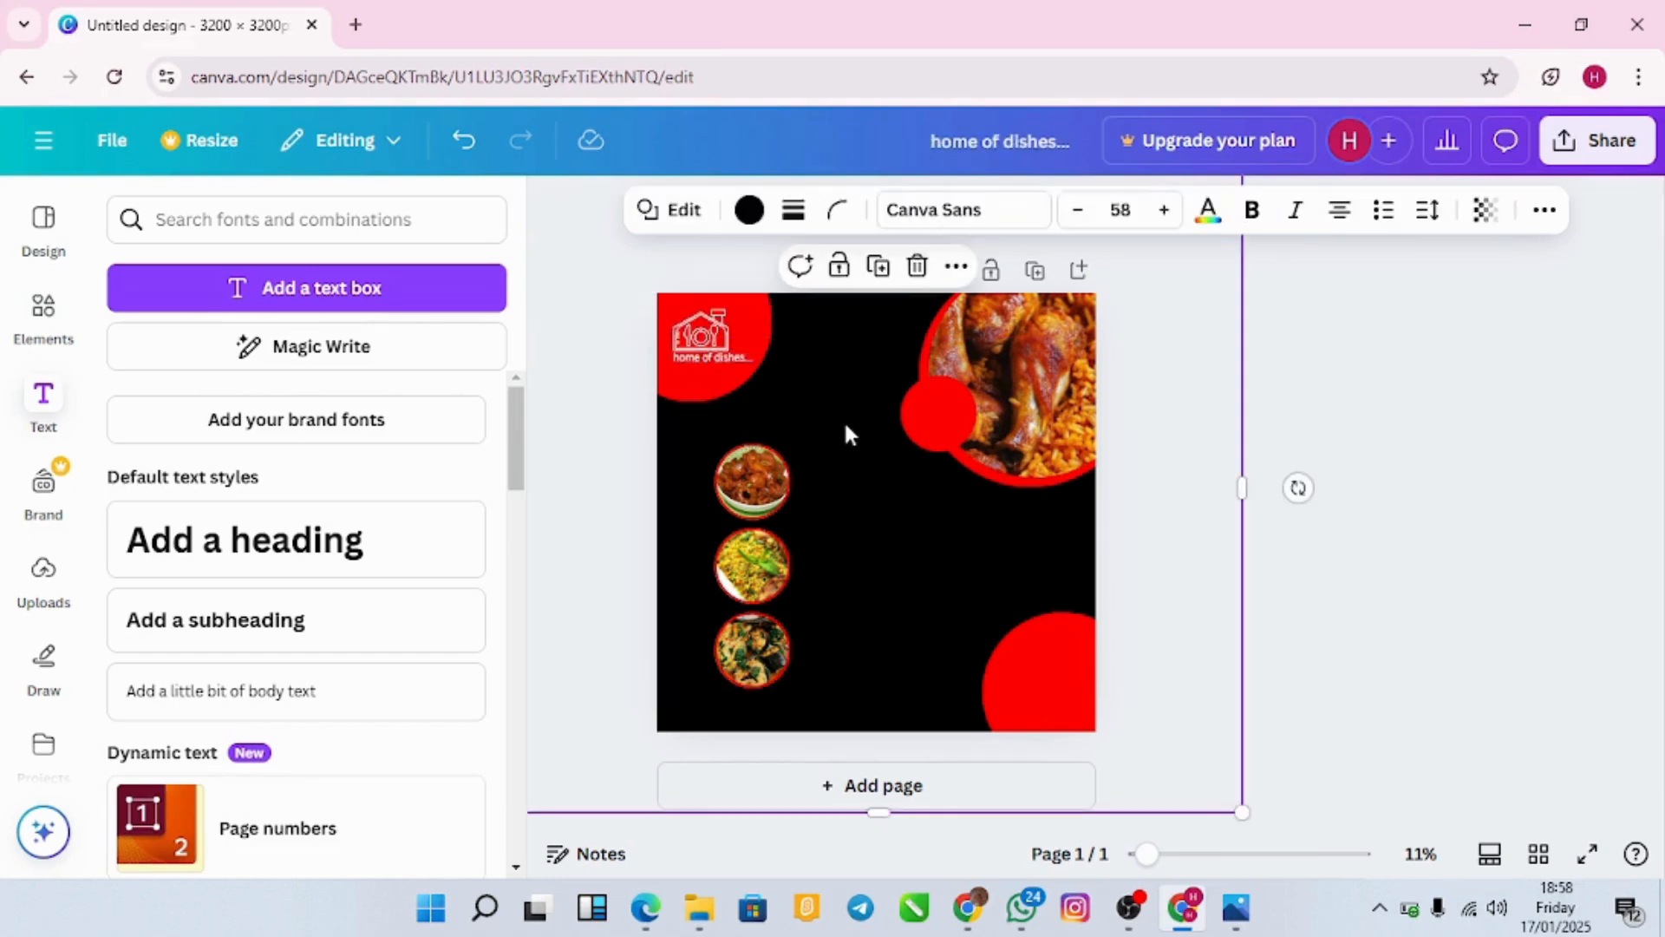
Step: Fine-tune the tagline's size and position under the logo and reapply italic
left_click(721, 362)
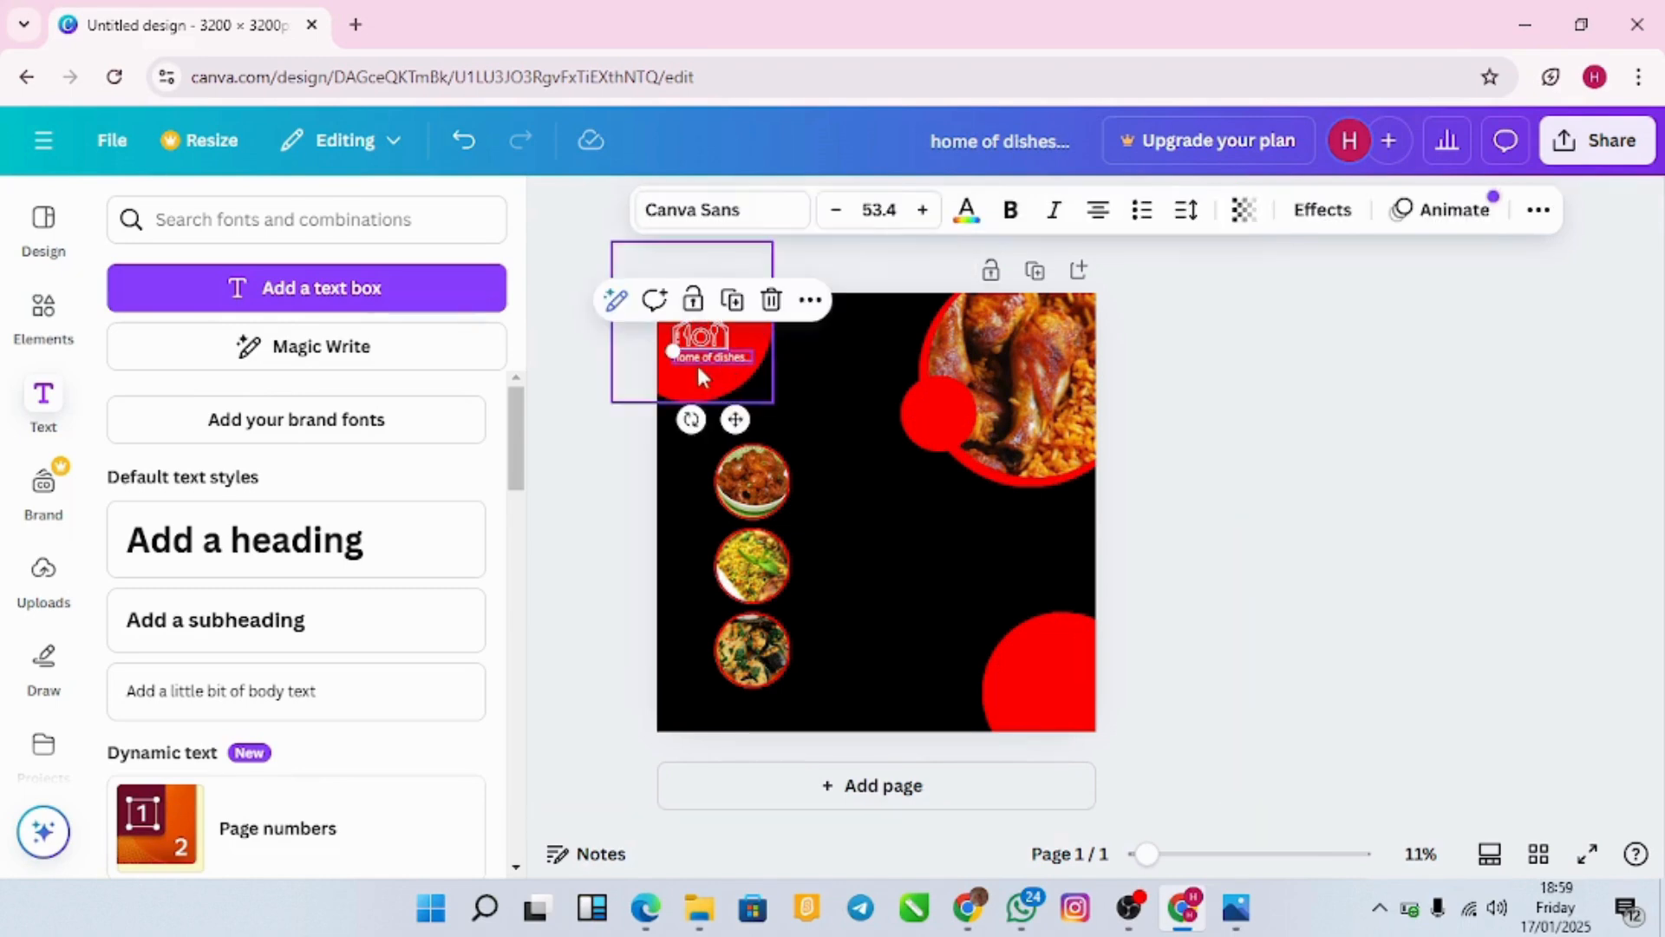
left_click_drag(673, 350, 685, 354)
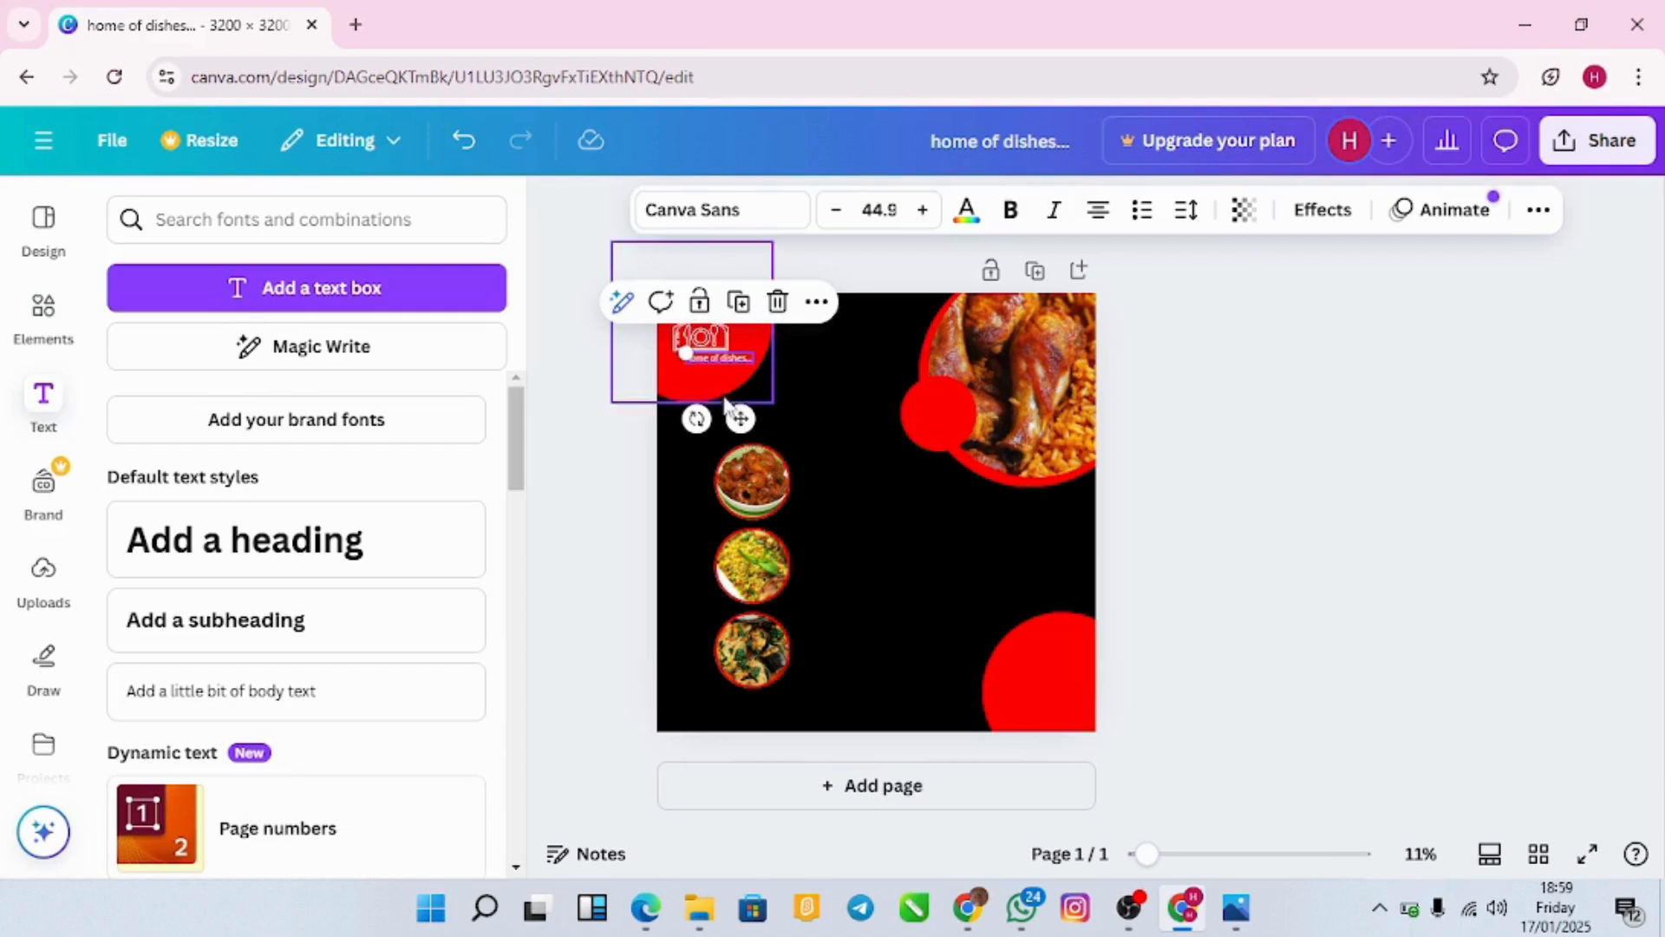
left_click_drag(738, 417, 726, 415)
left_click(1053, 210)
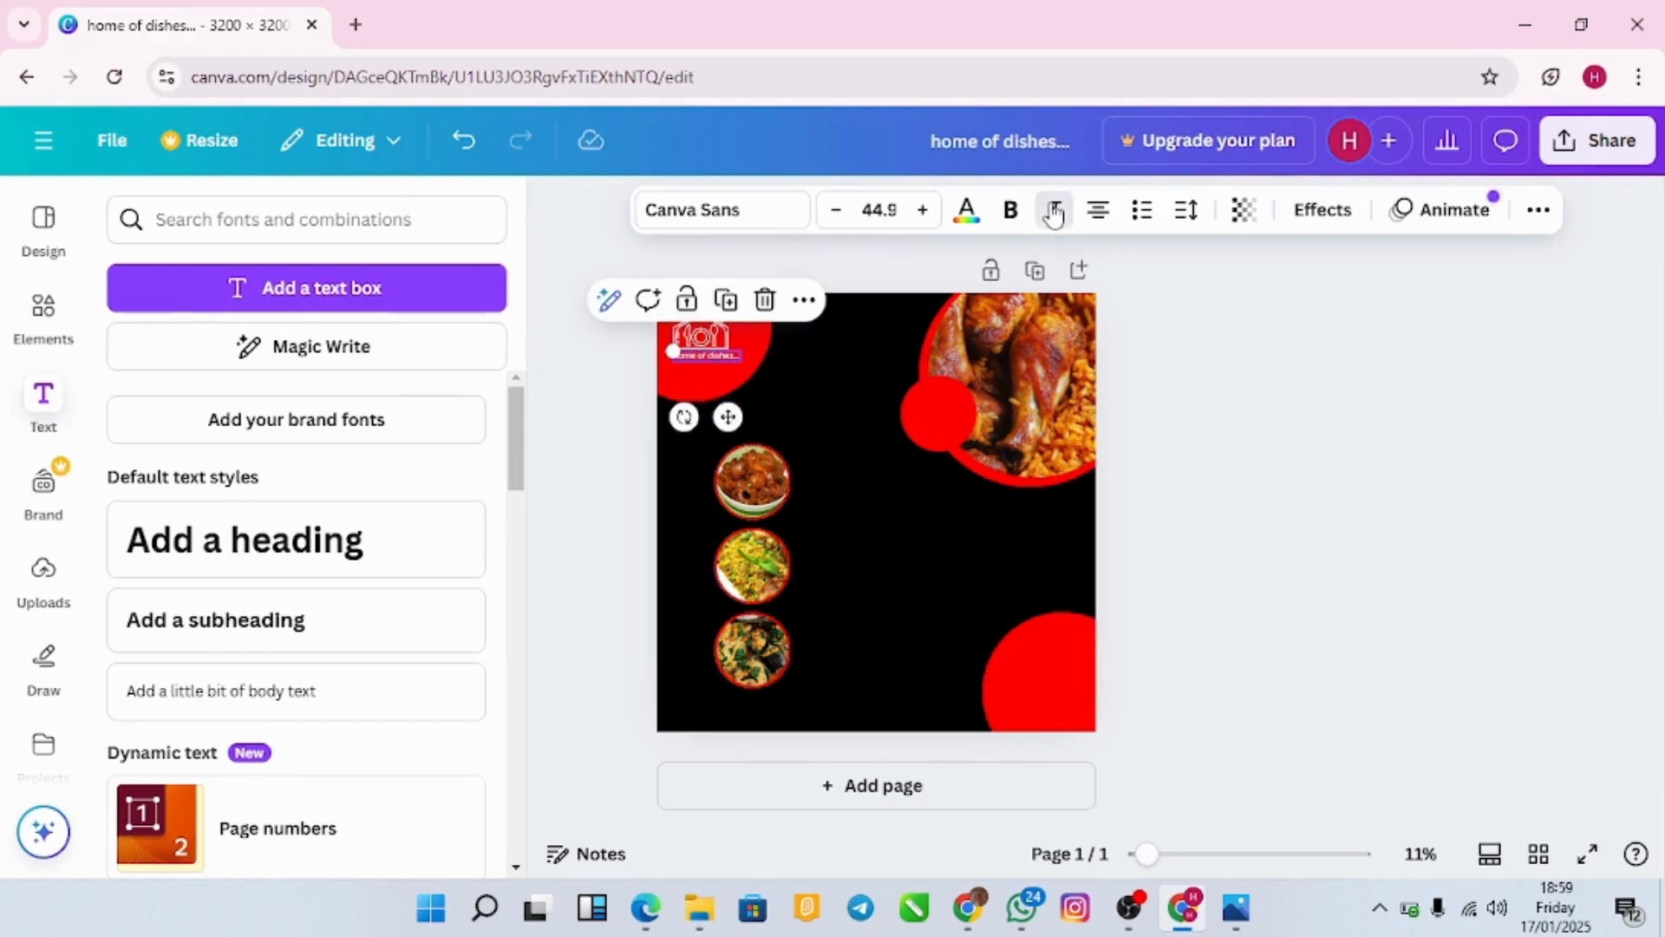
left_click(986, 358)
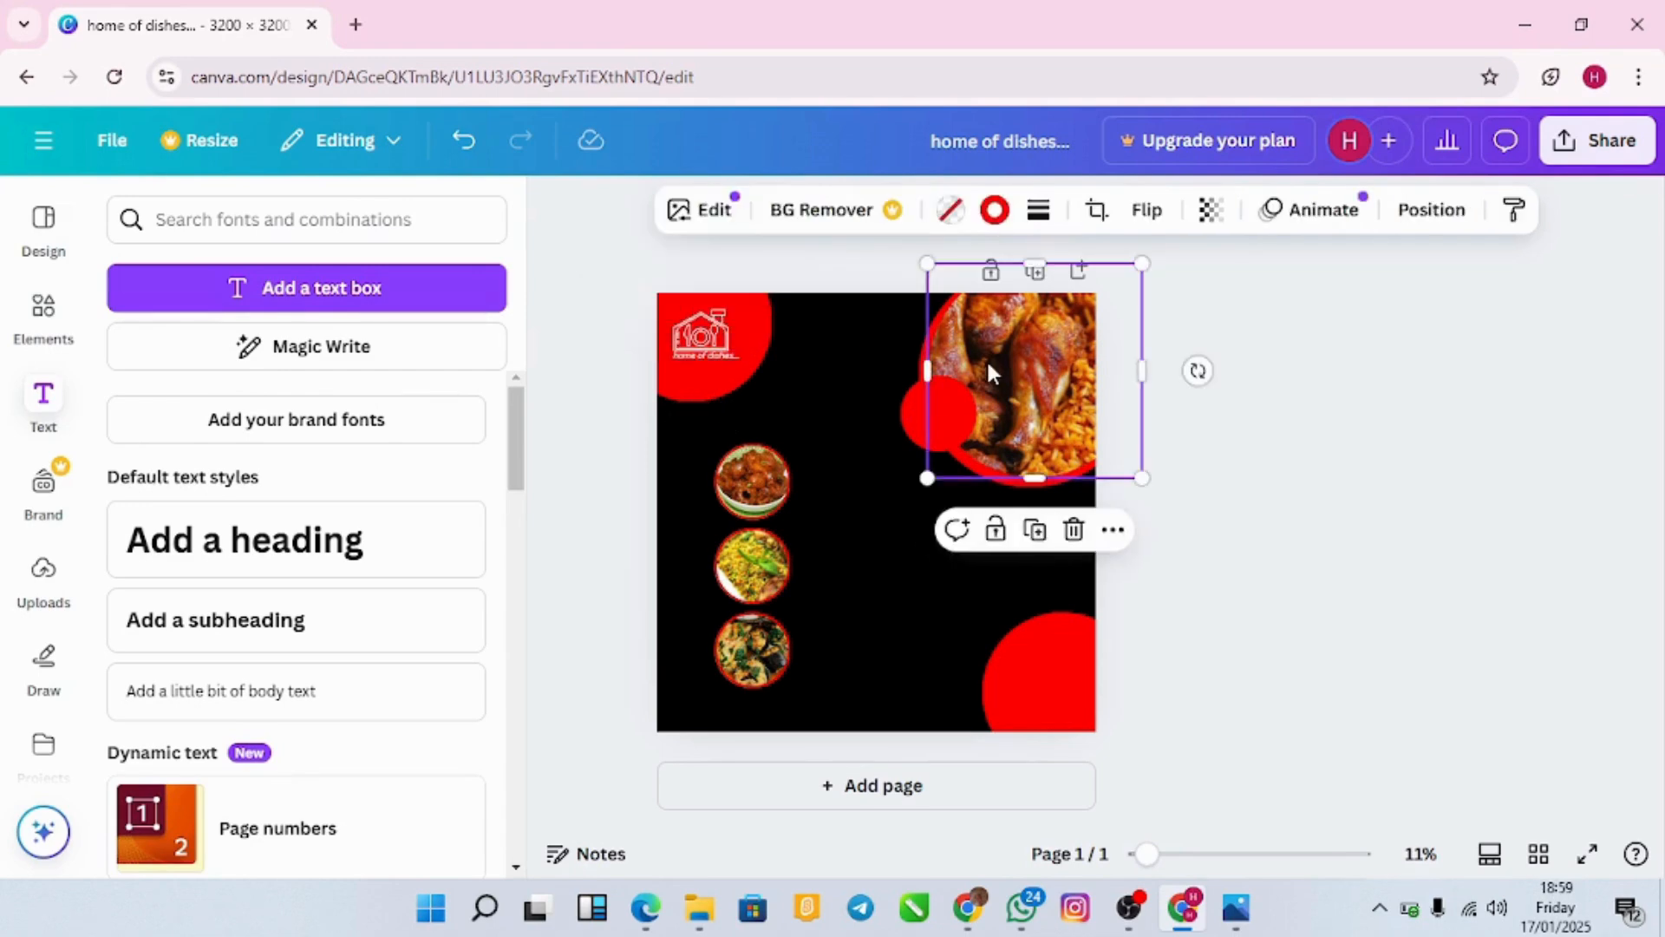
left_click(715, 351)
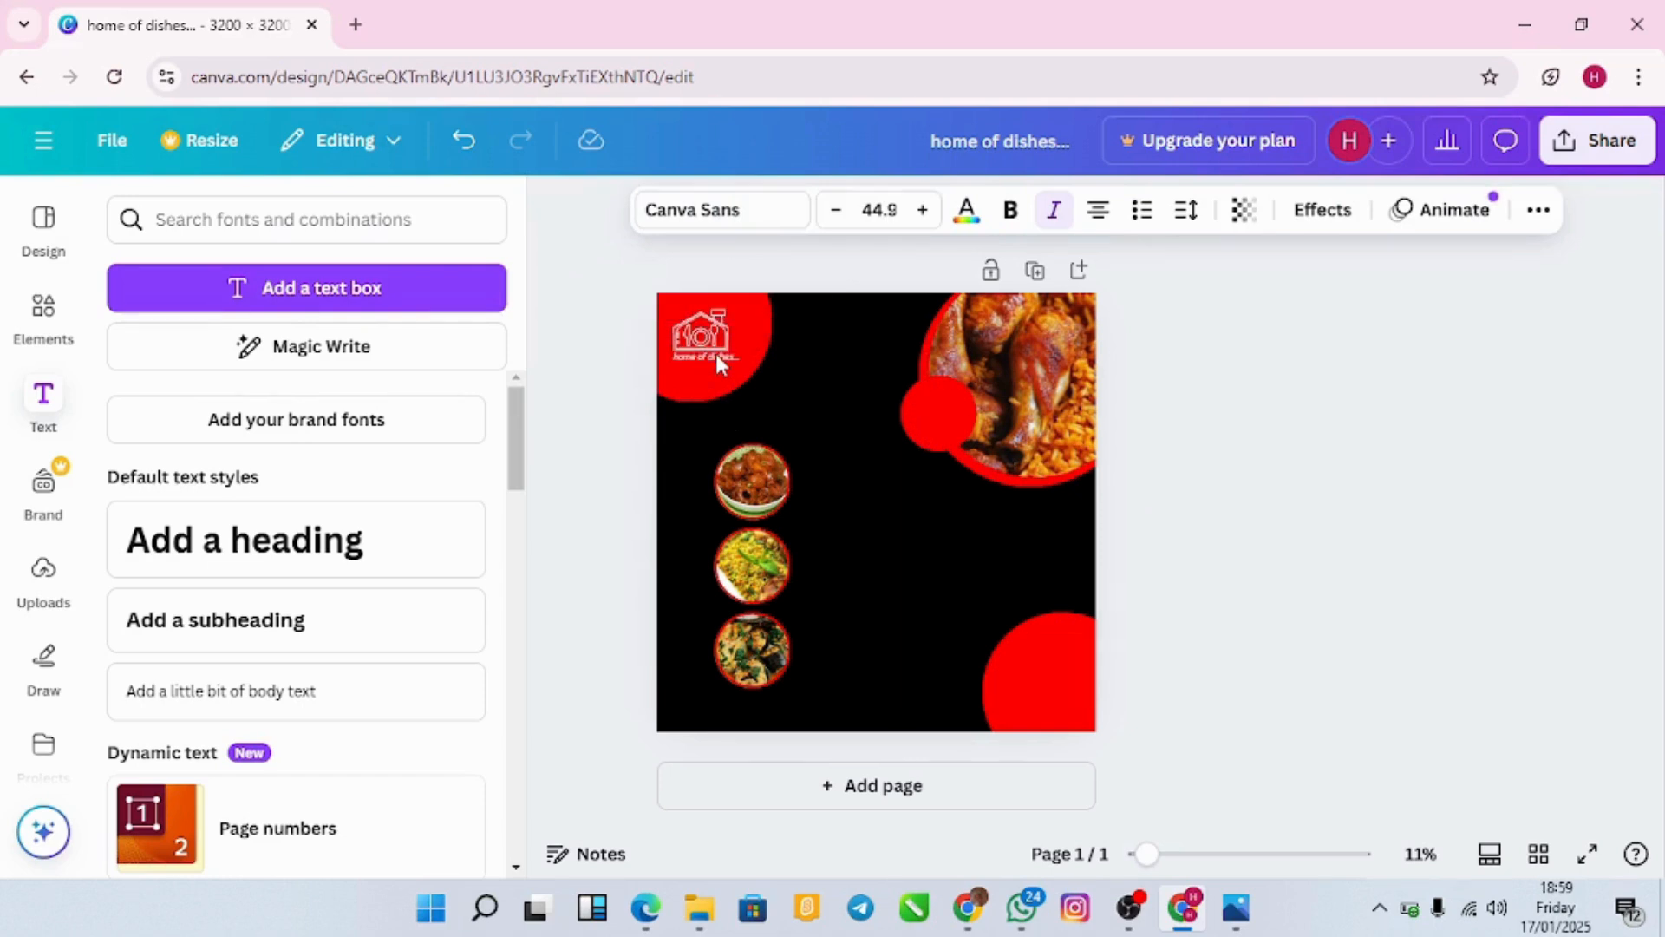
left_click(717, 354)
left_click(794, 416)
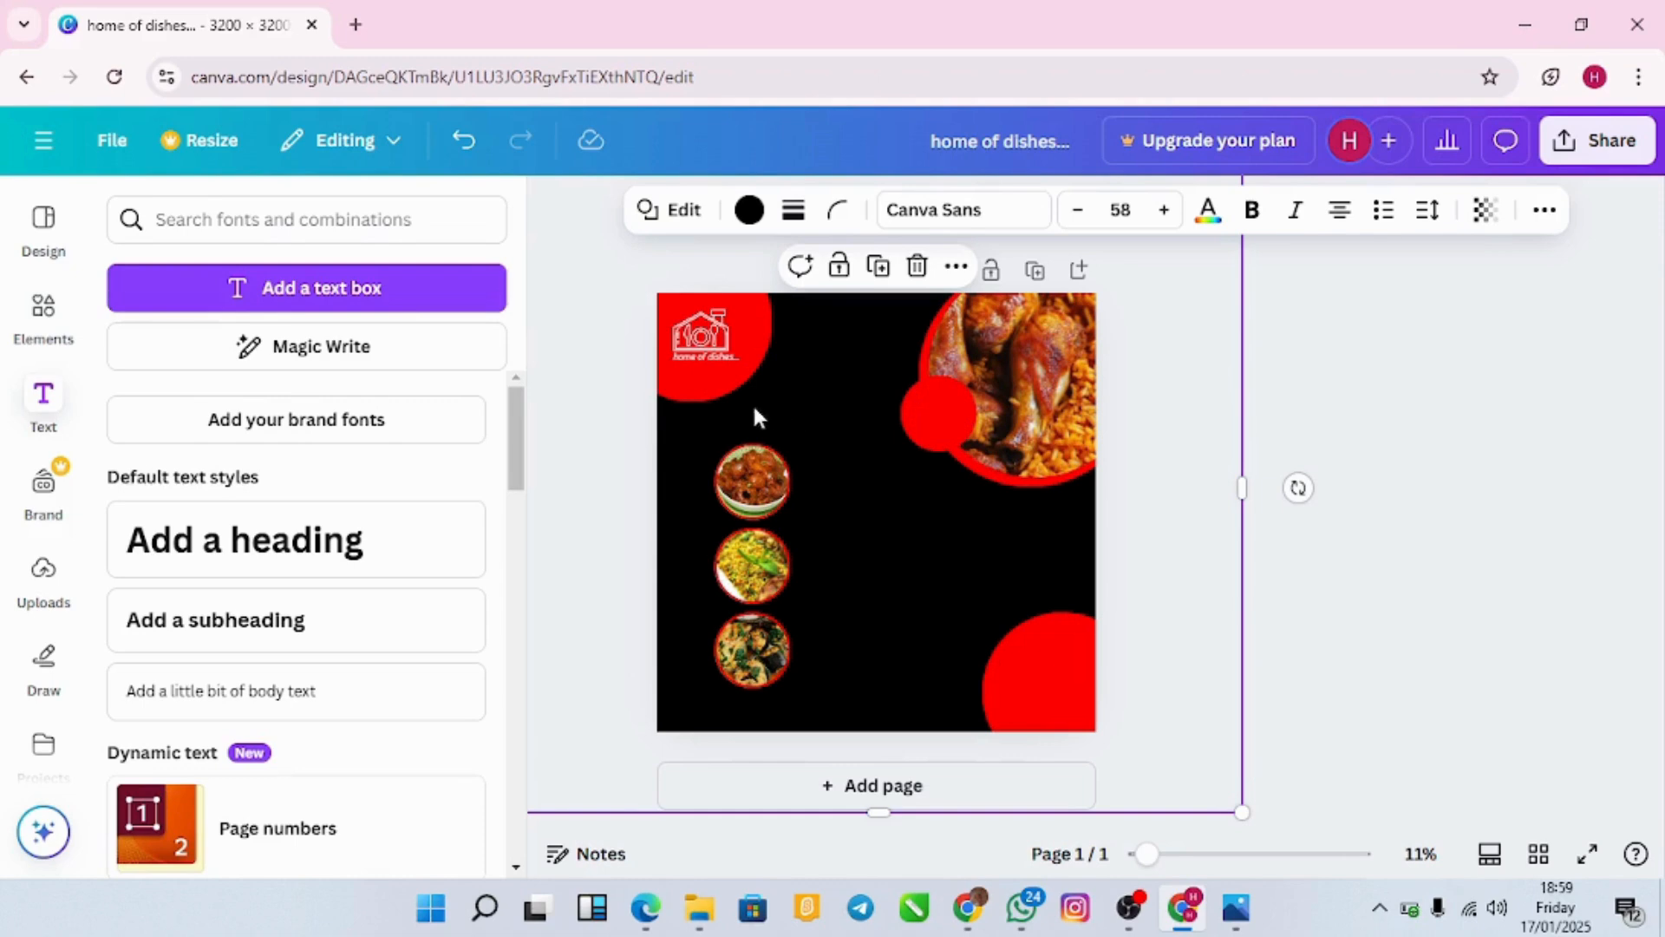
left_click(1331, 616)
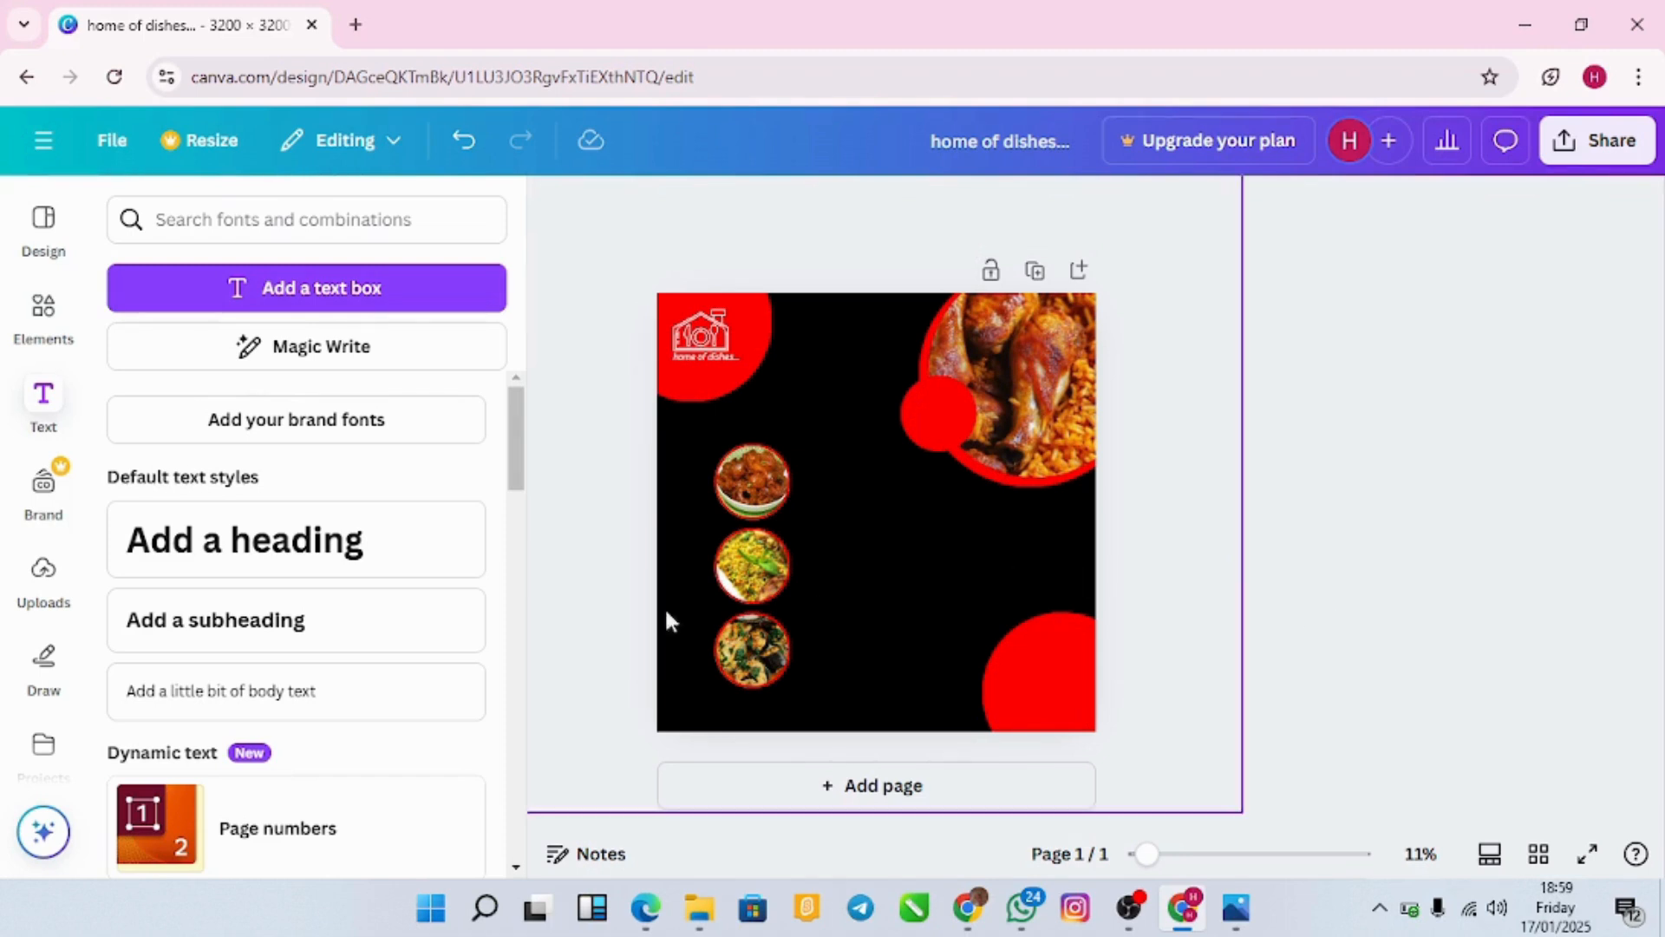
Step: Add a subheading and replace its text with 'Order' and 'Now' on two lines
left_click(395, 611)
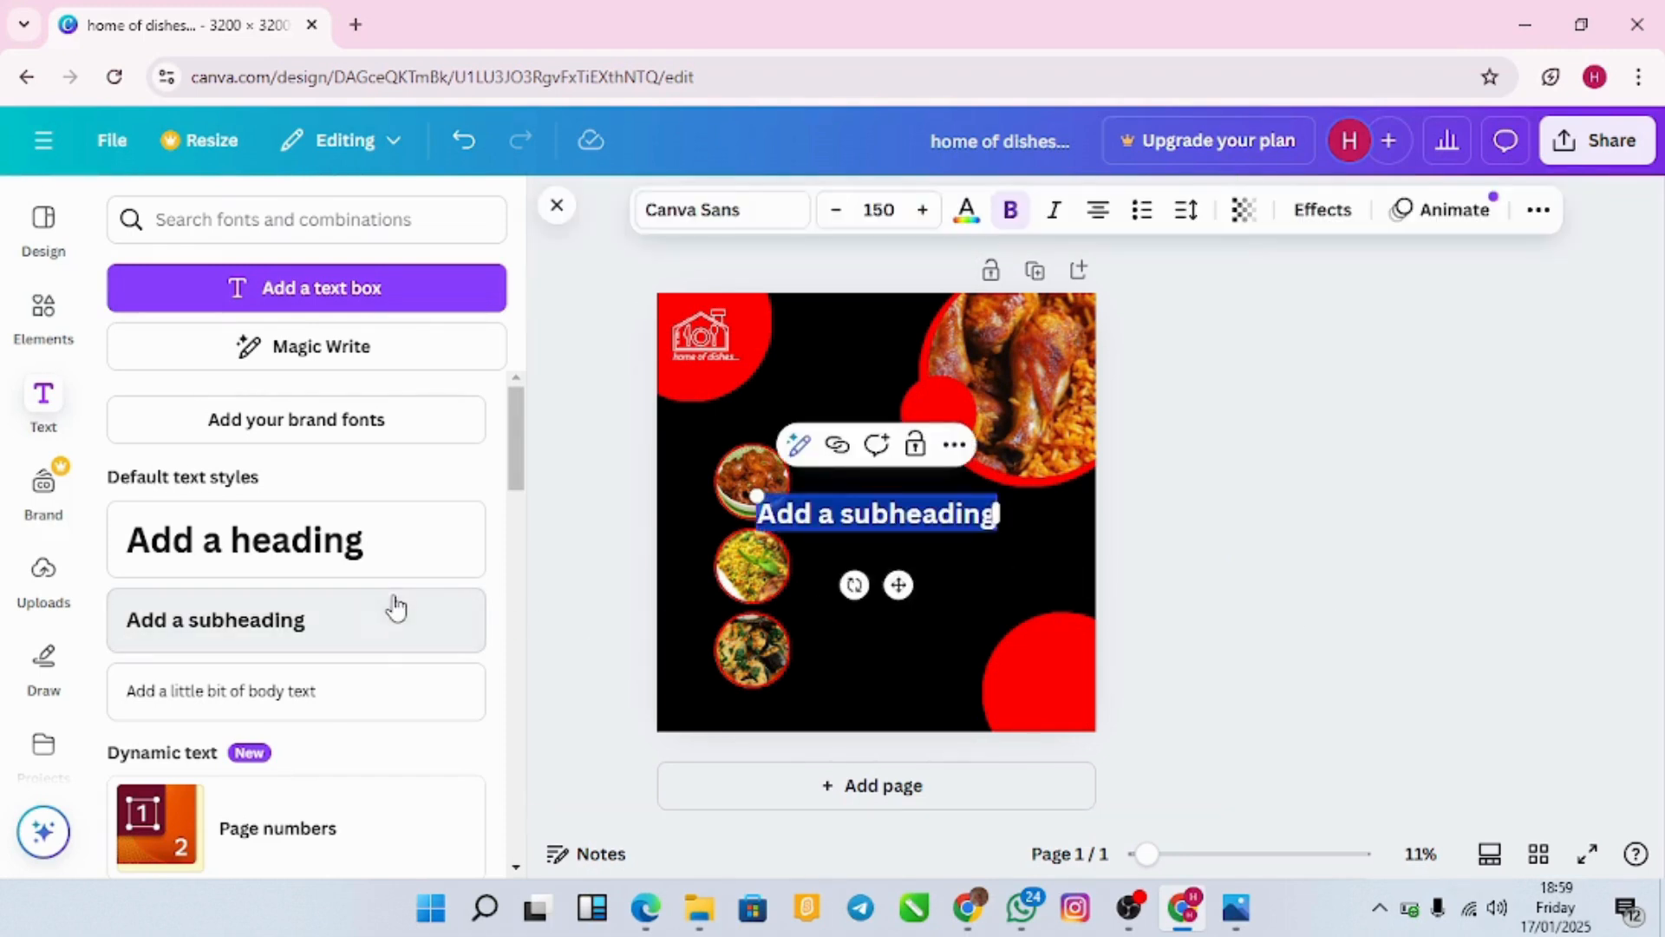
double_click(908, 520)
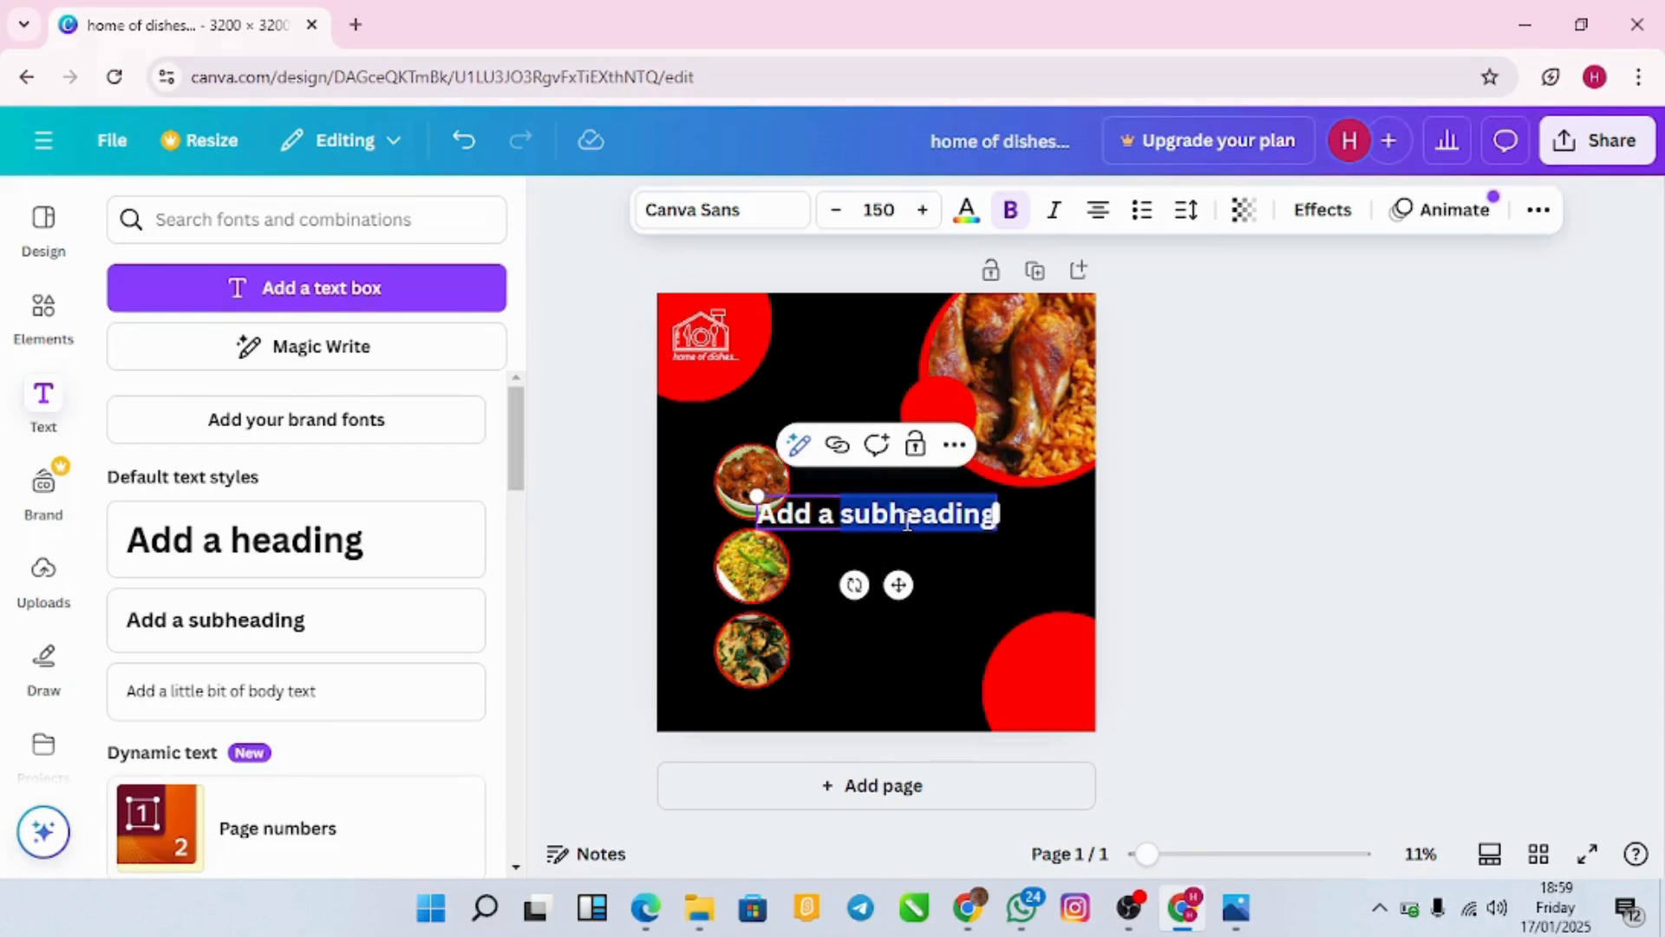
key("BackSpace")
key("BackSpace")
key("BackSpace")
key("BackSpace")
key("BackSpace")
key("BackSpace")
key("BackSpace")
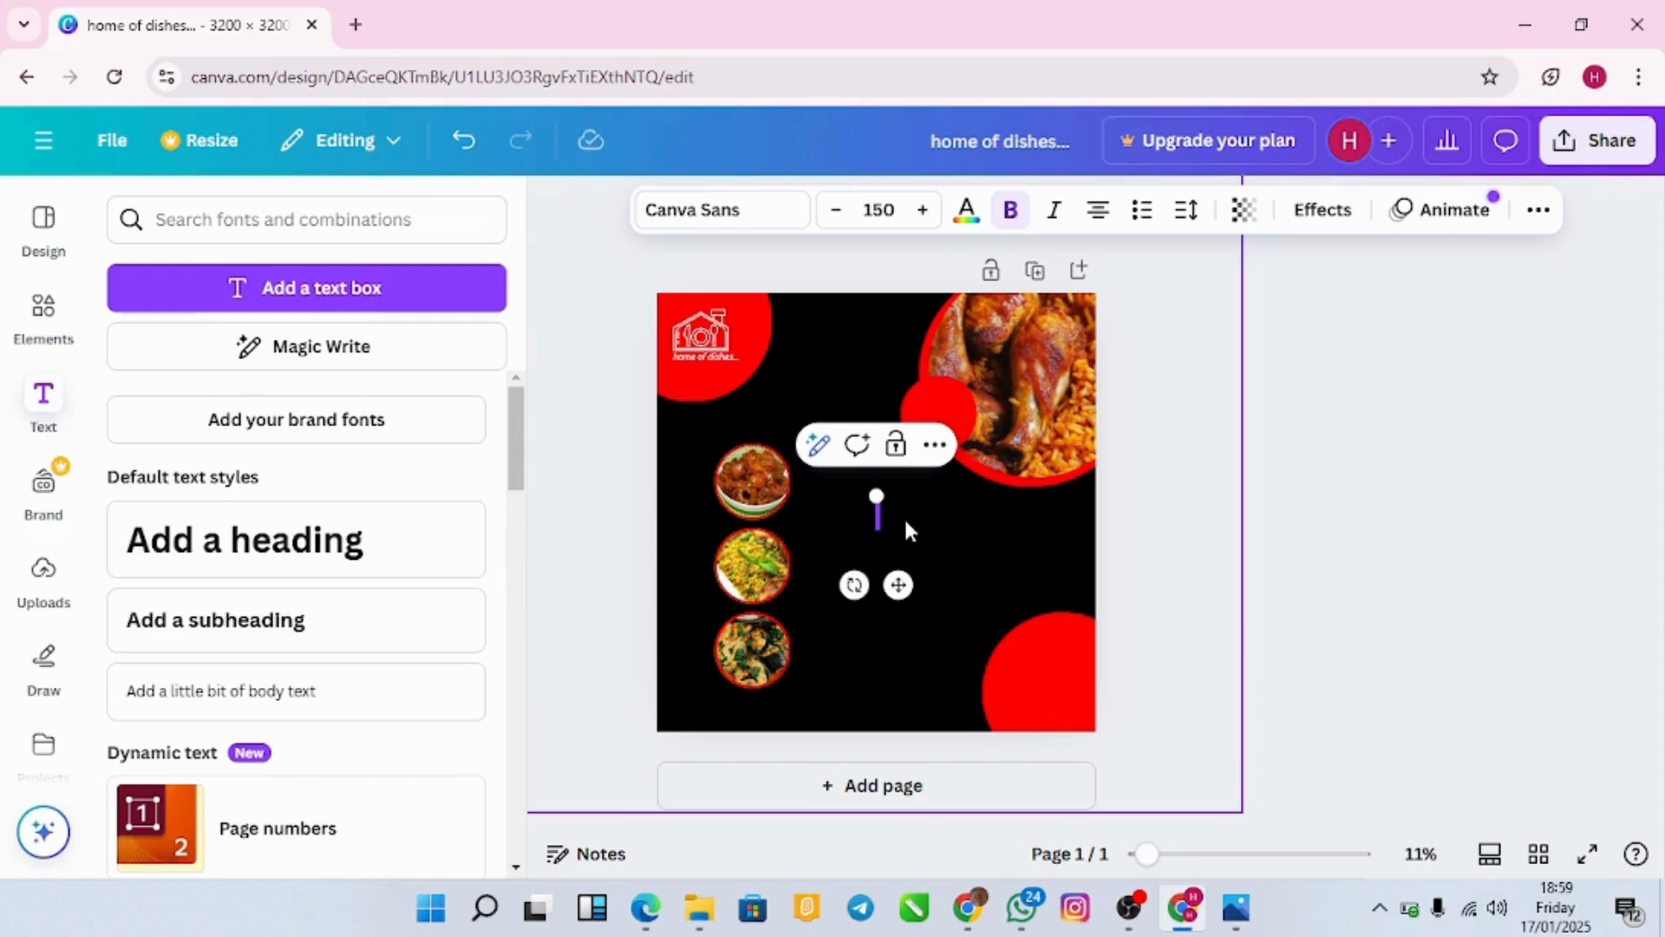
type("ORD")
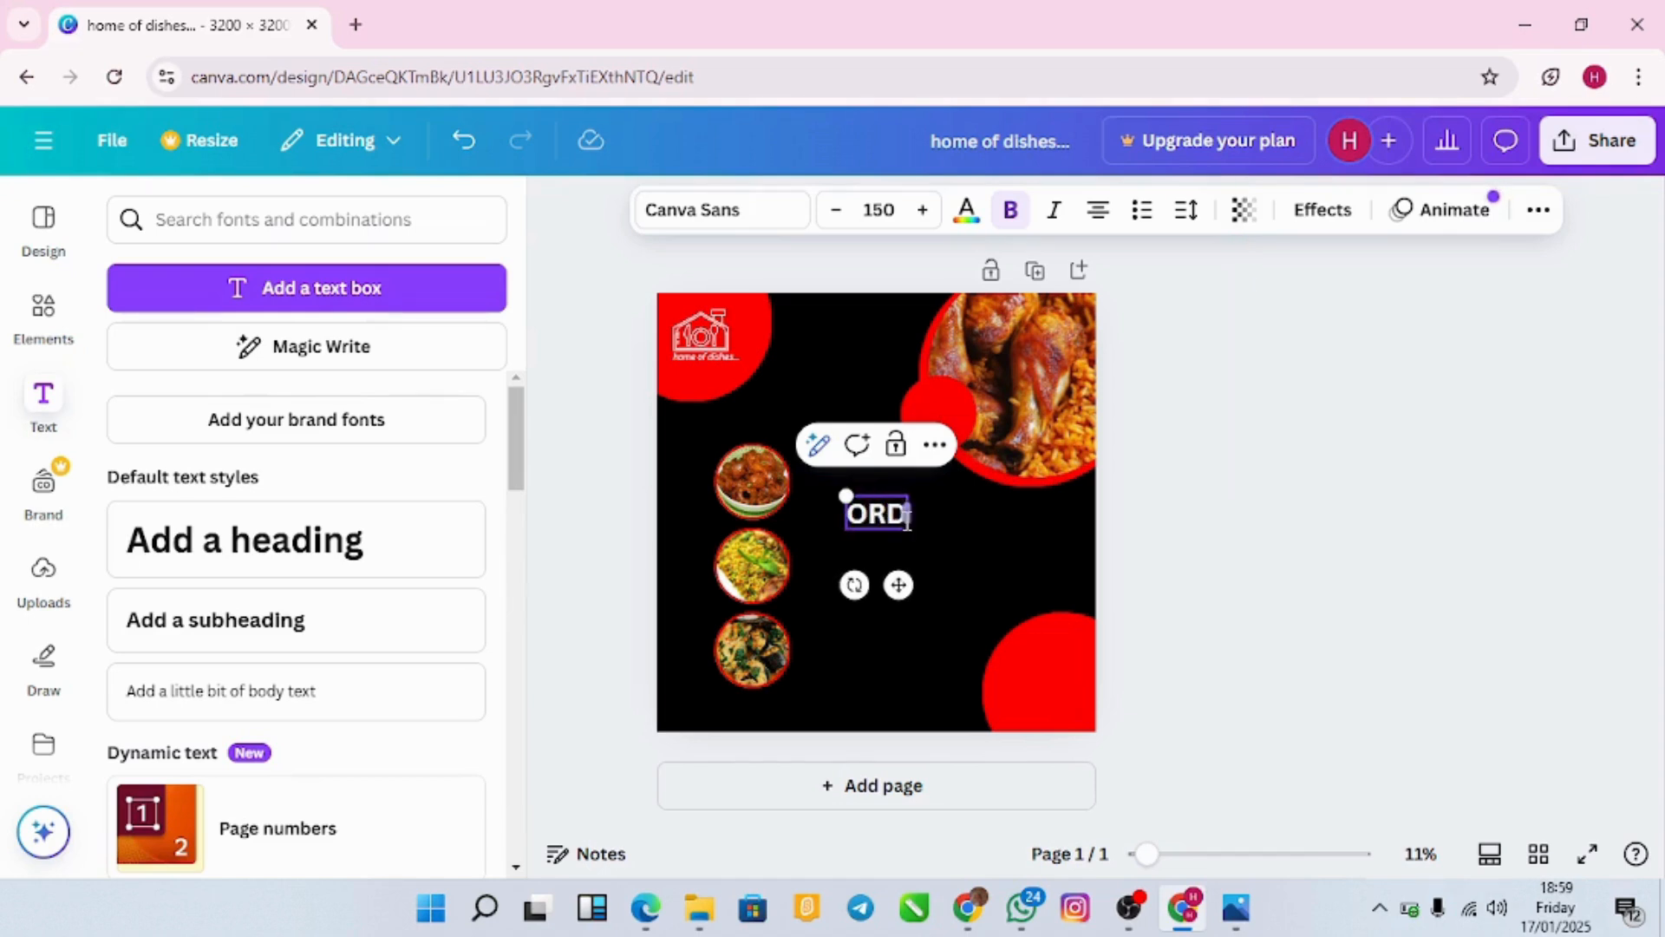
key("BackSpace")
key("BackSpace")
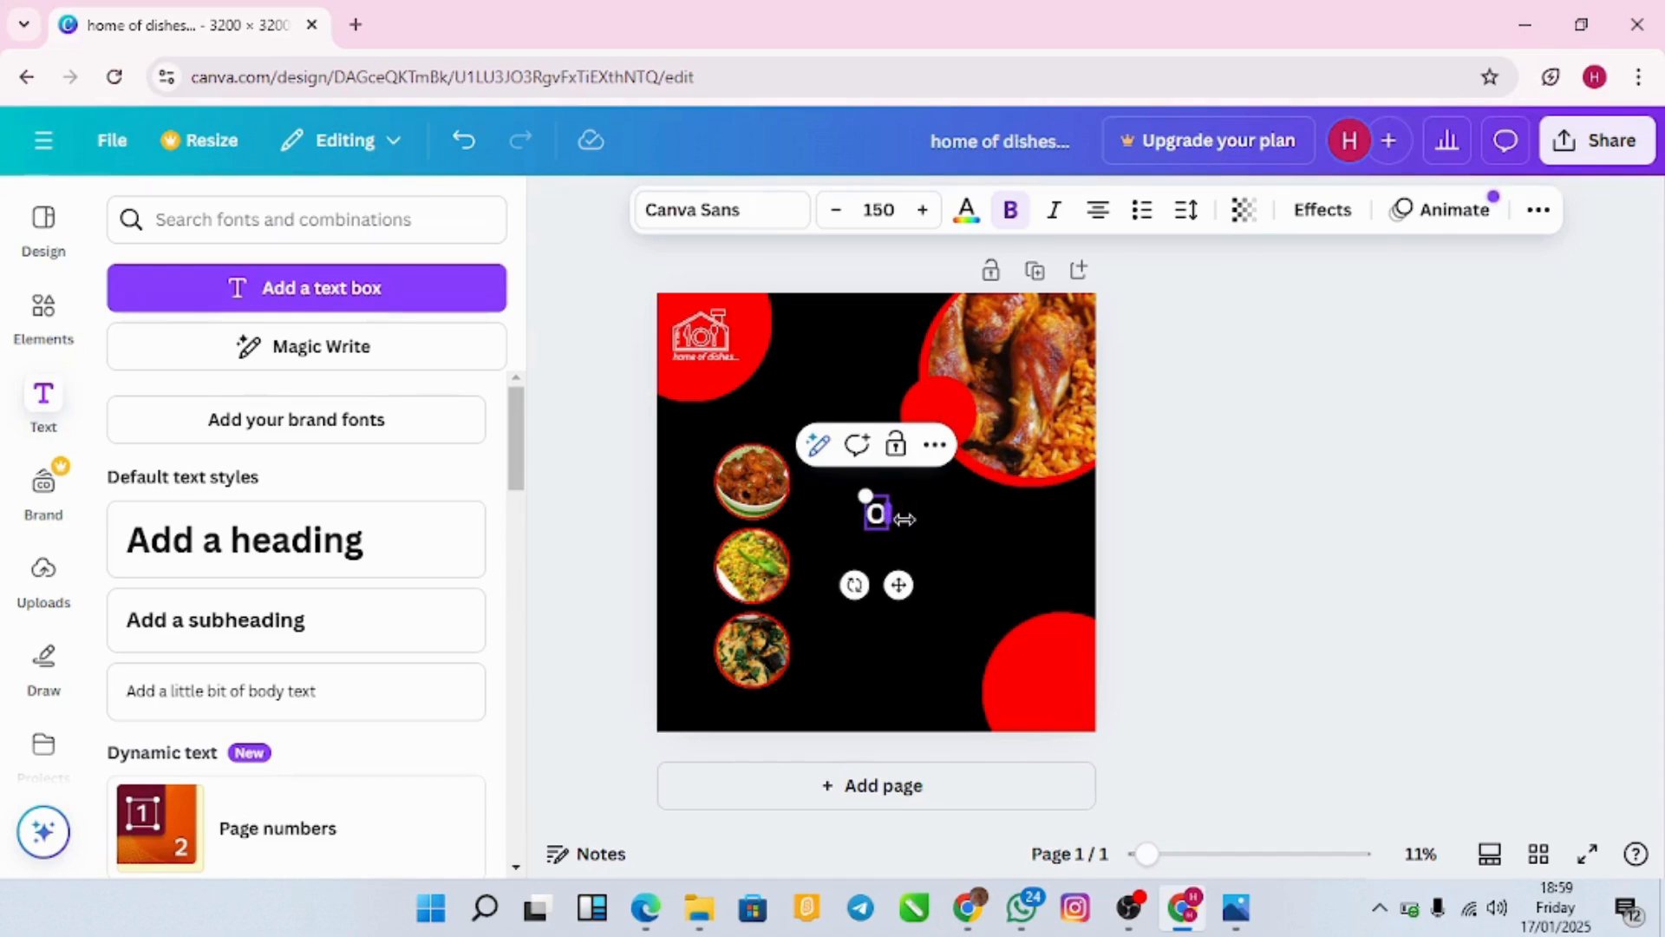
type("rder")
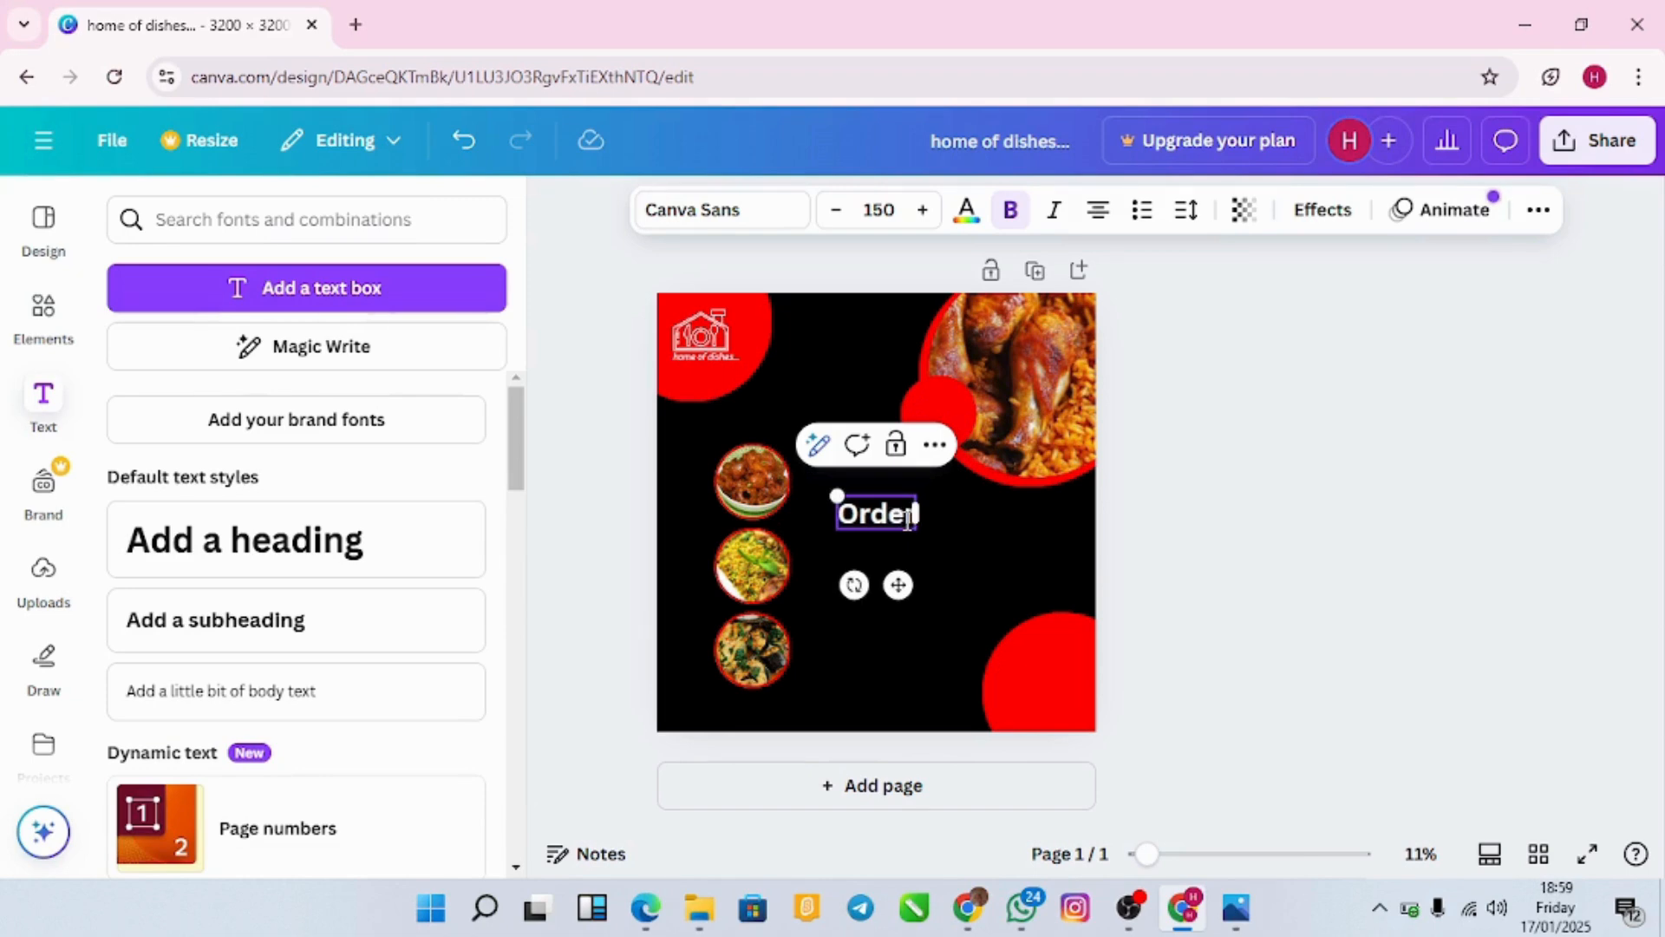
key("Return")
type("Now")
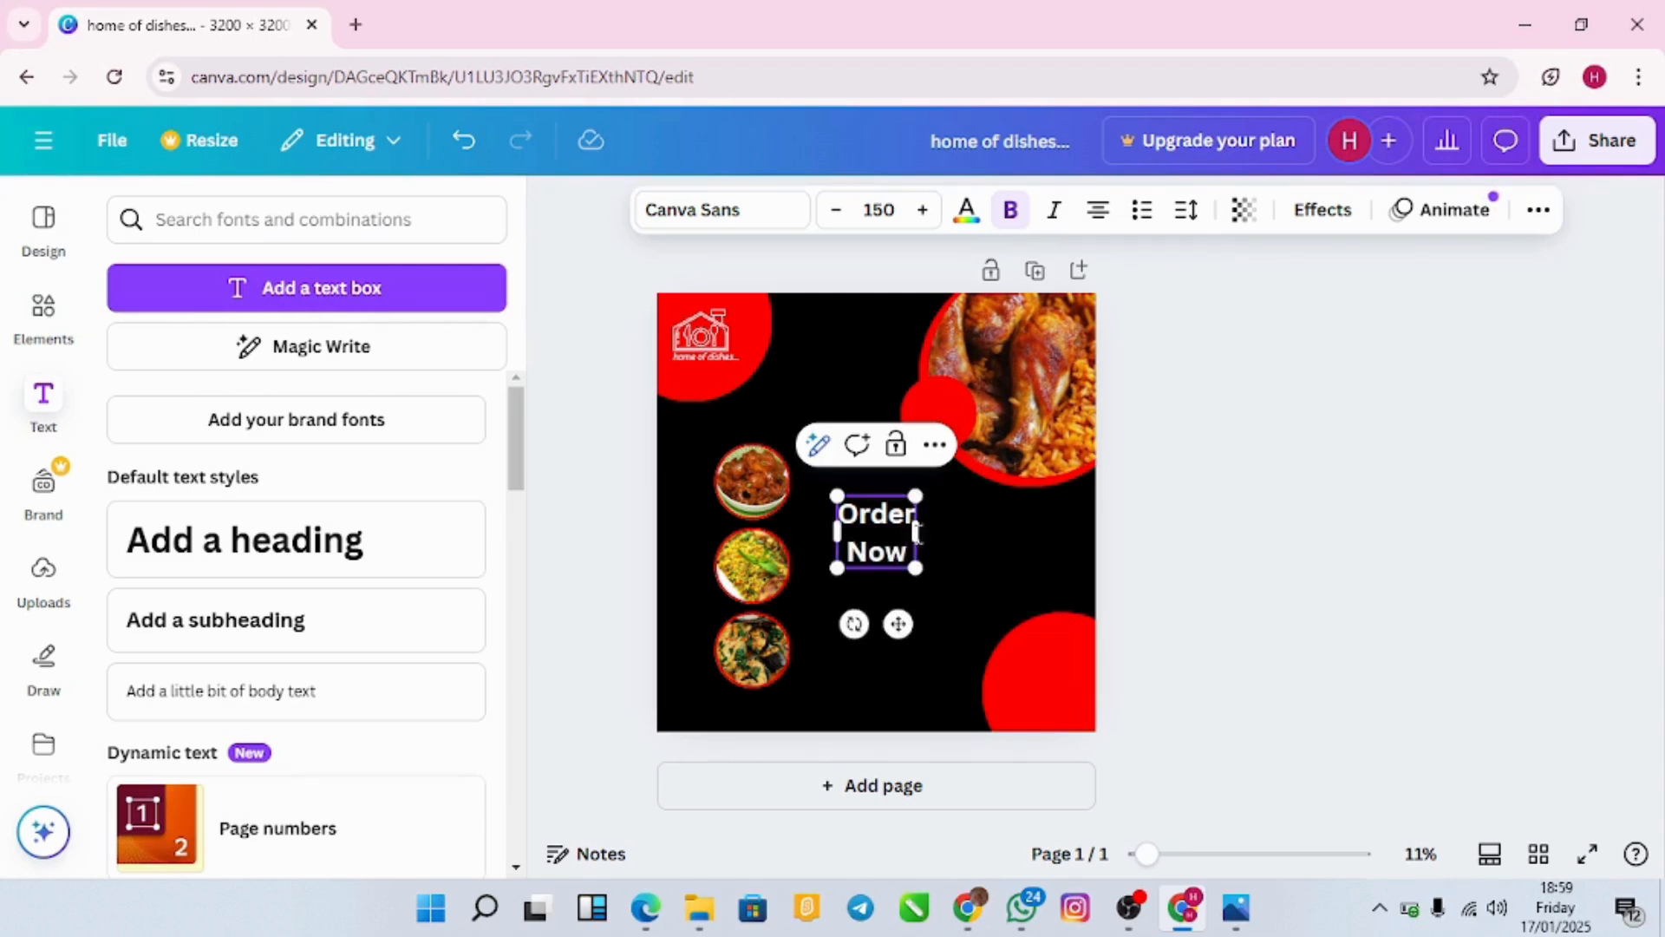
Step: Reselect the 'Order Now' text and bring up its spacing settings
left_click(1003, 571)
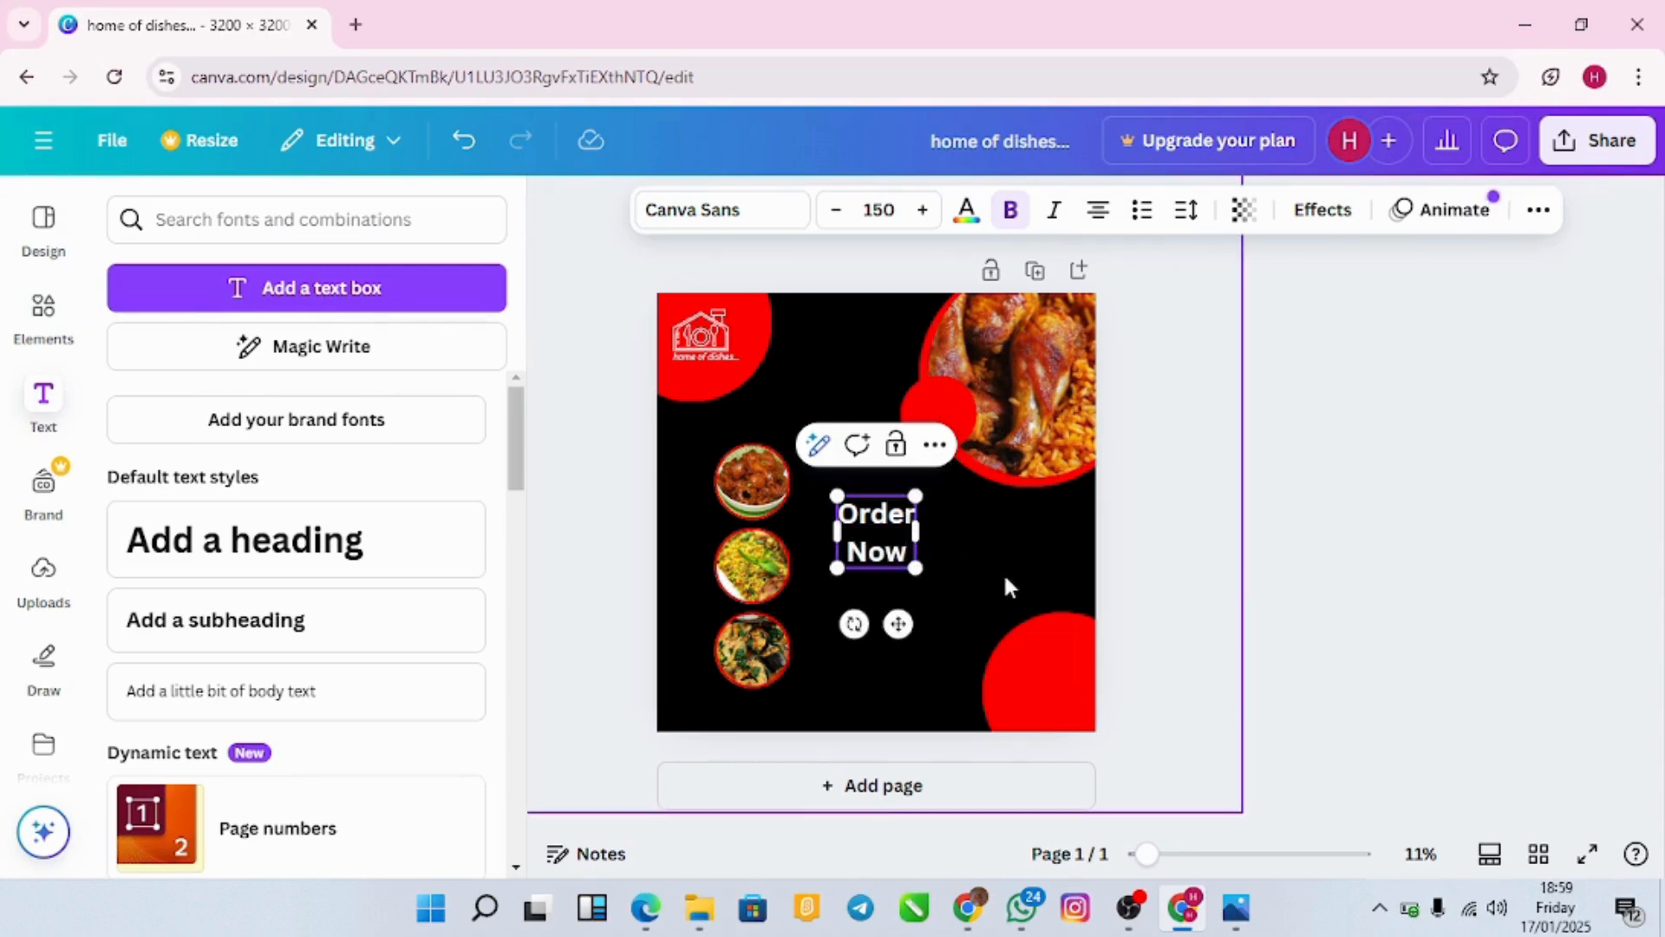
left_click(876, 533)
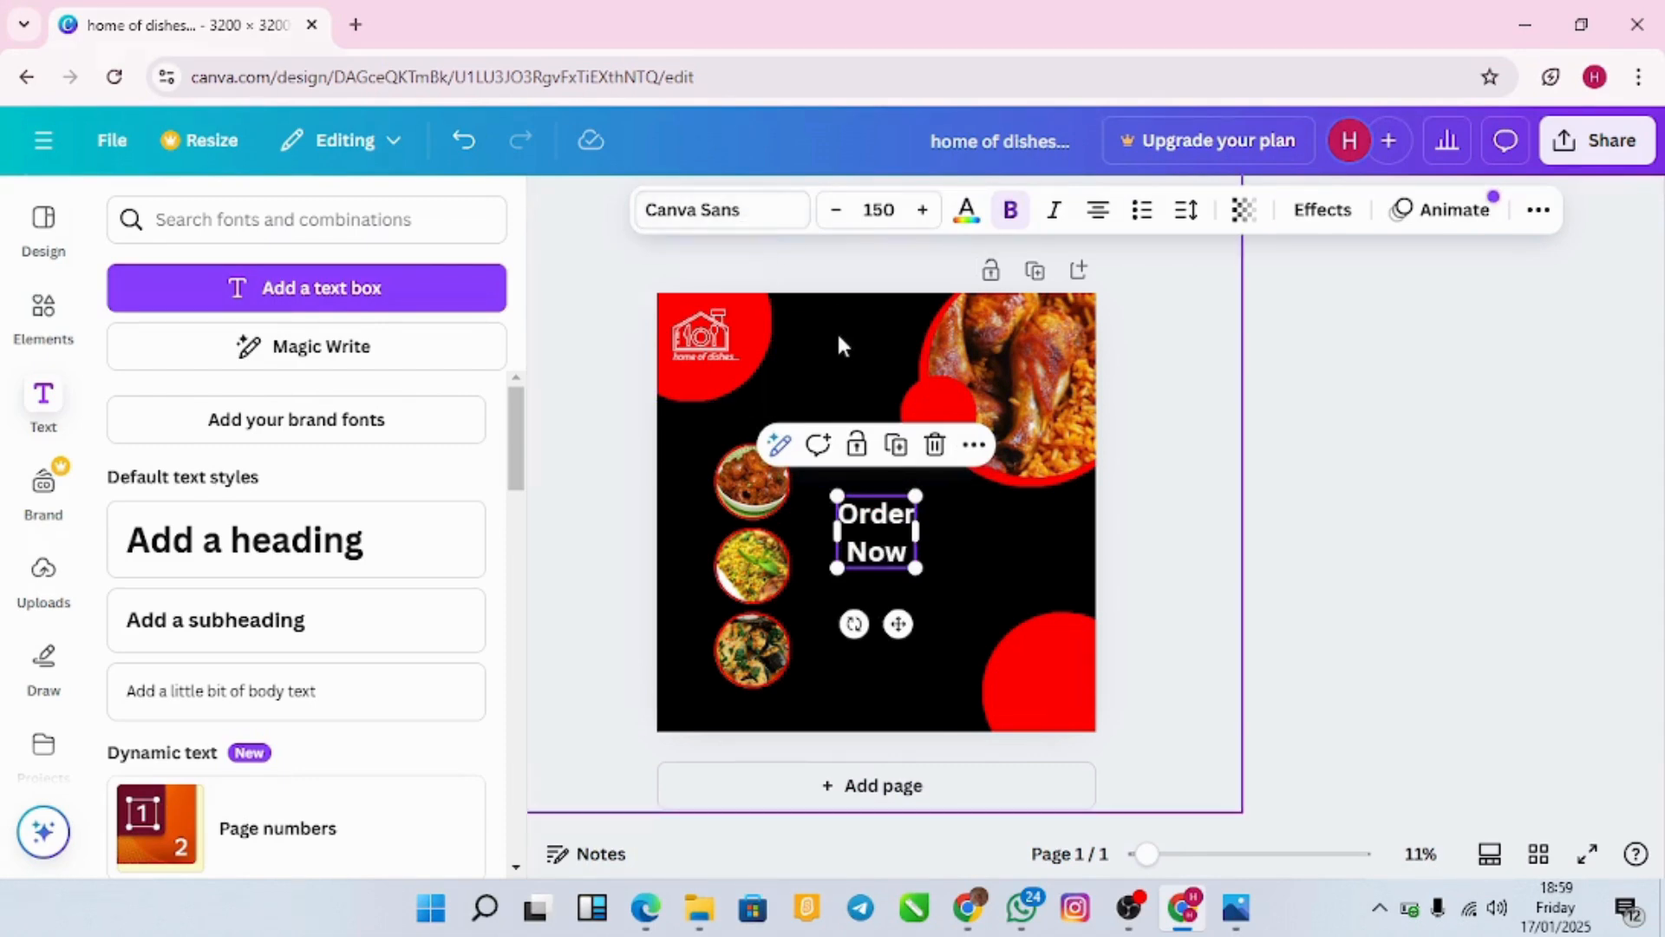
left_click(835, 373)
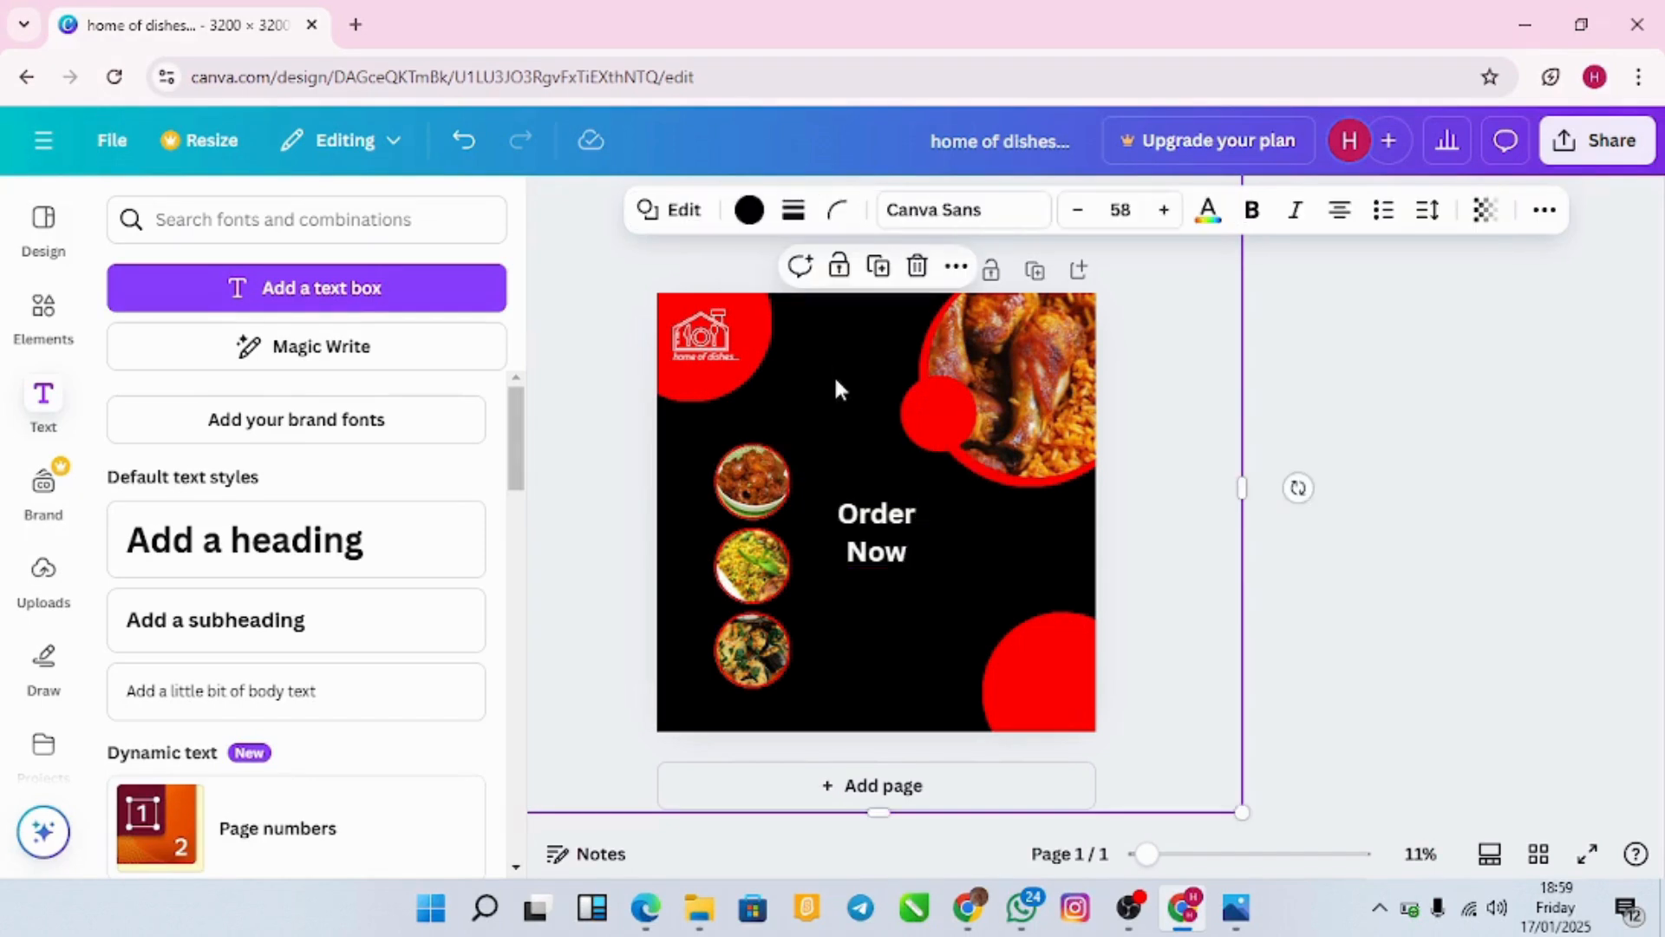
left_click(874, 558)
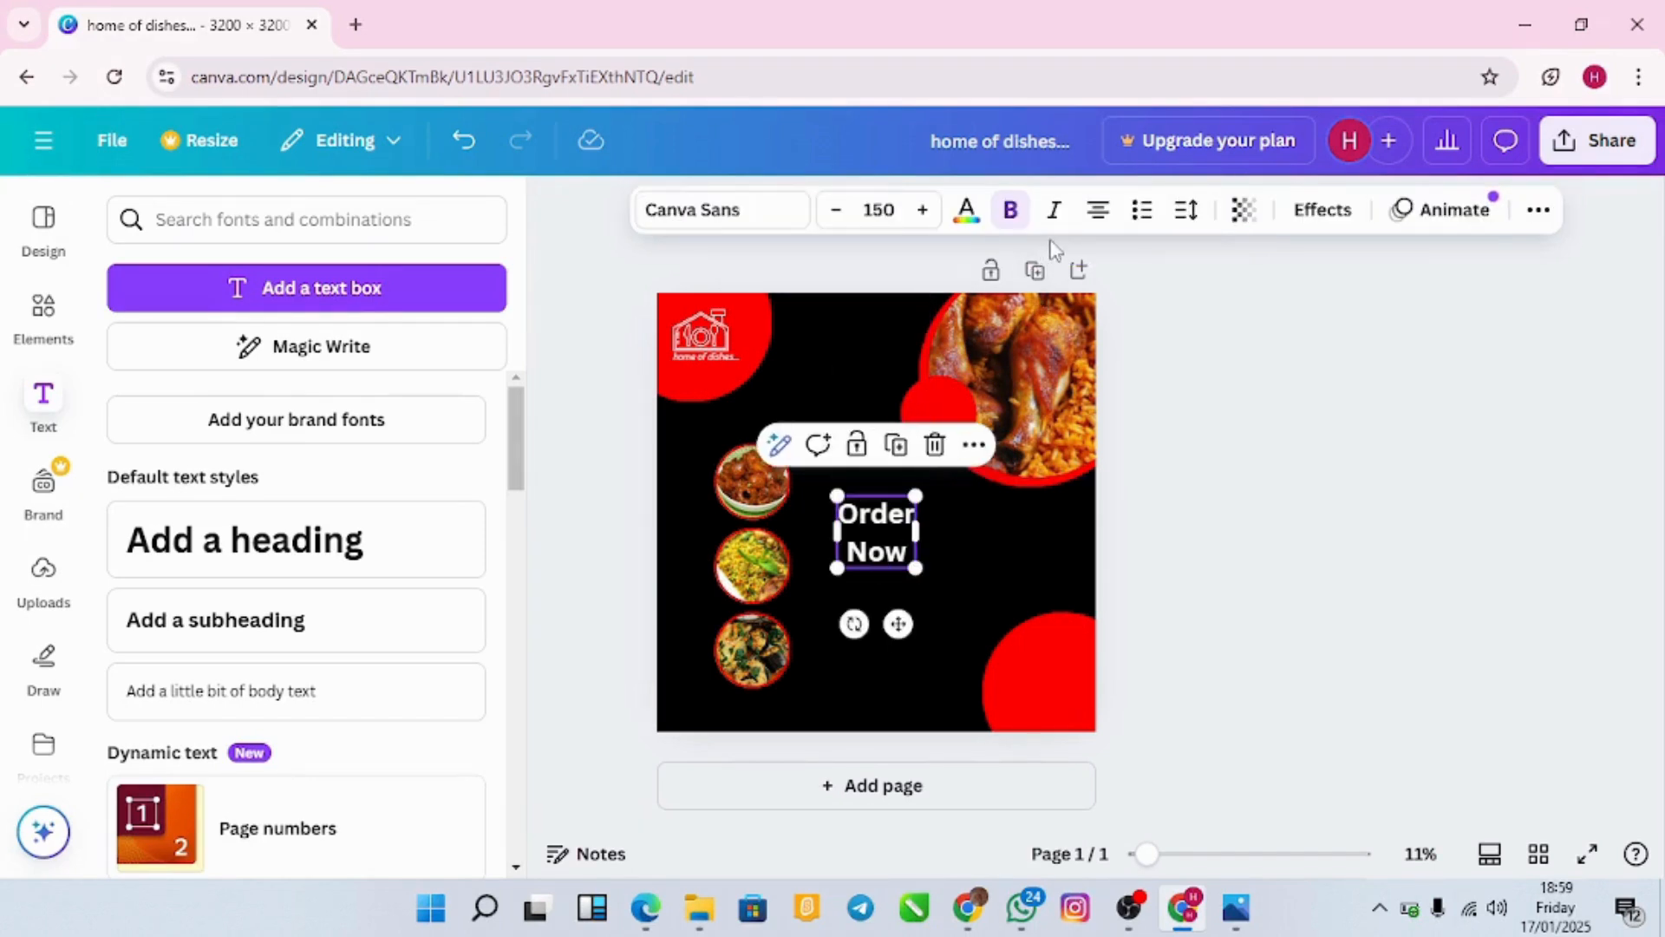
left_click(1198, 557)
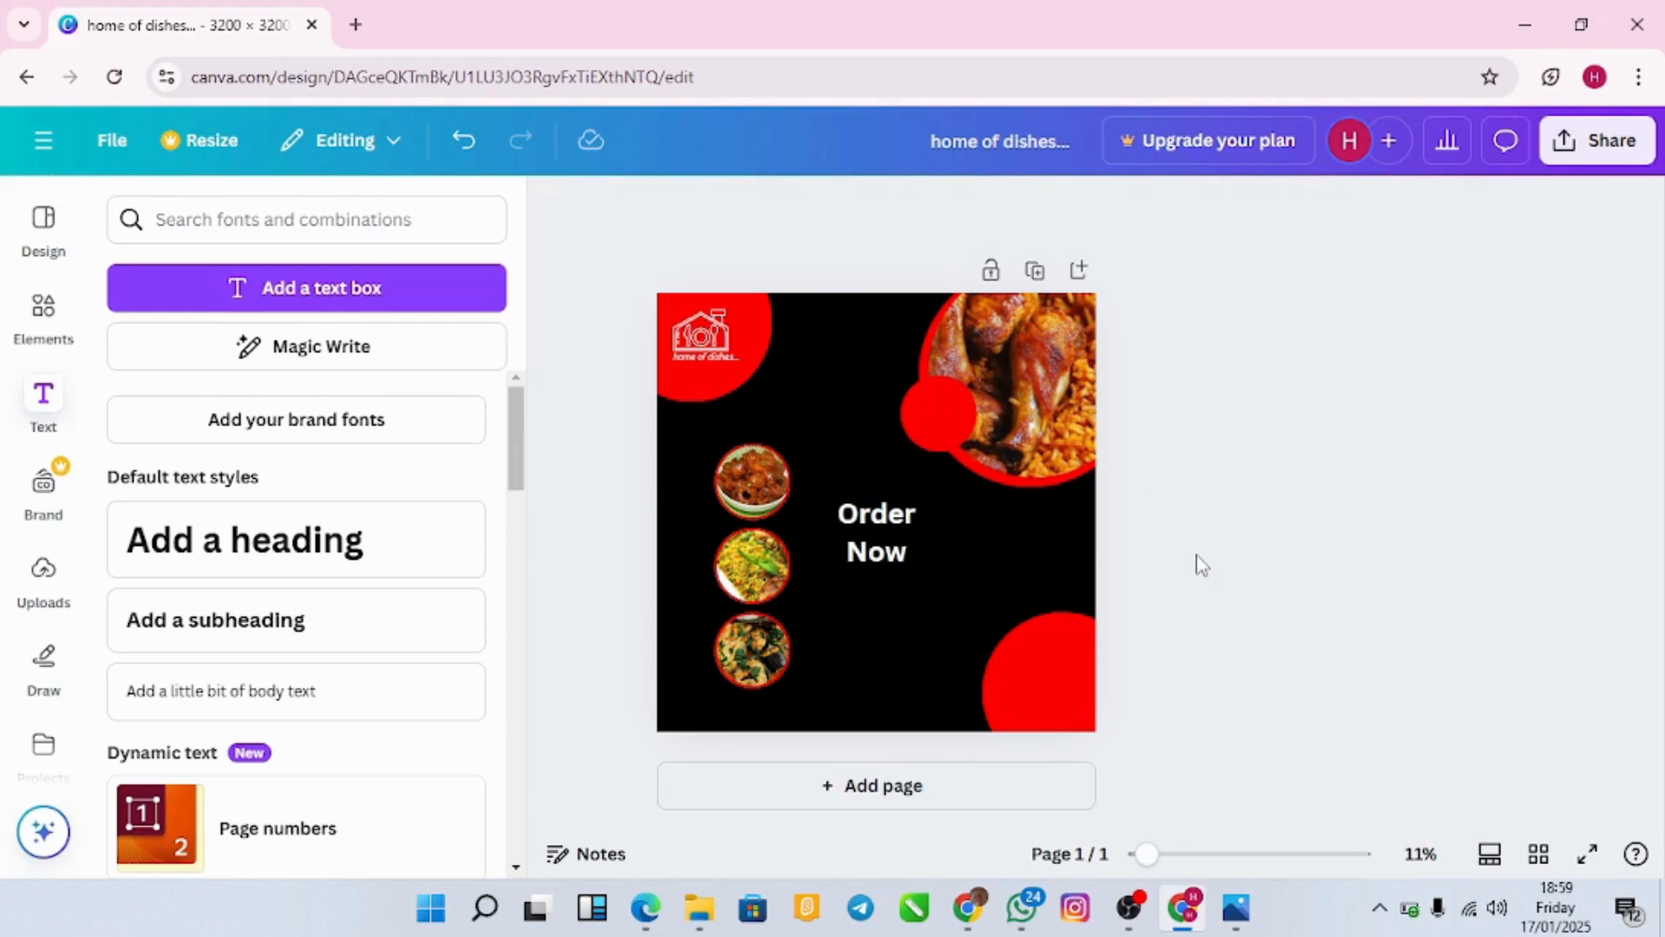
left_click(899, 543)
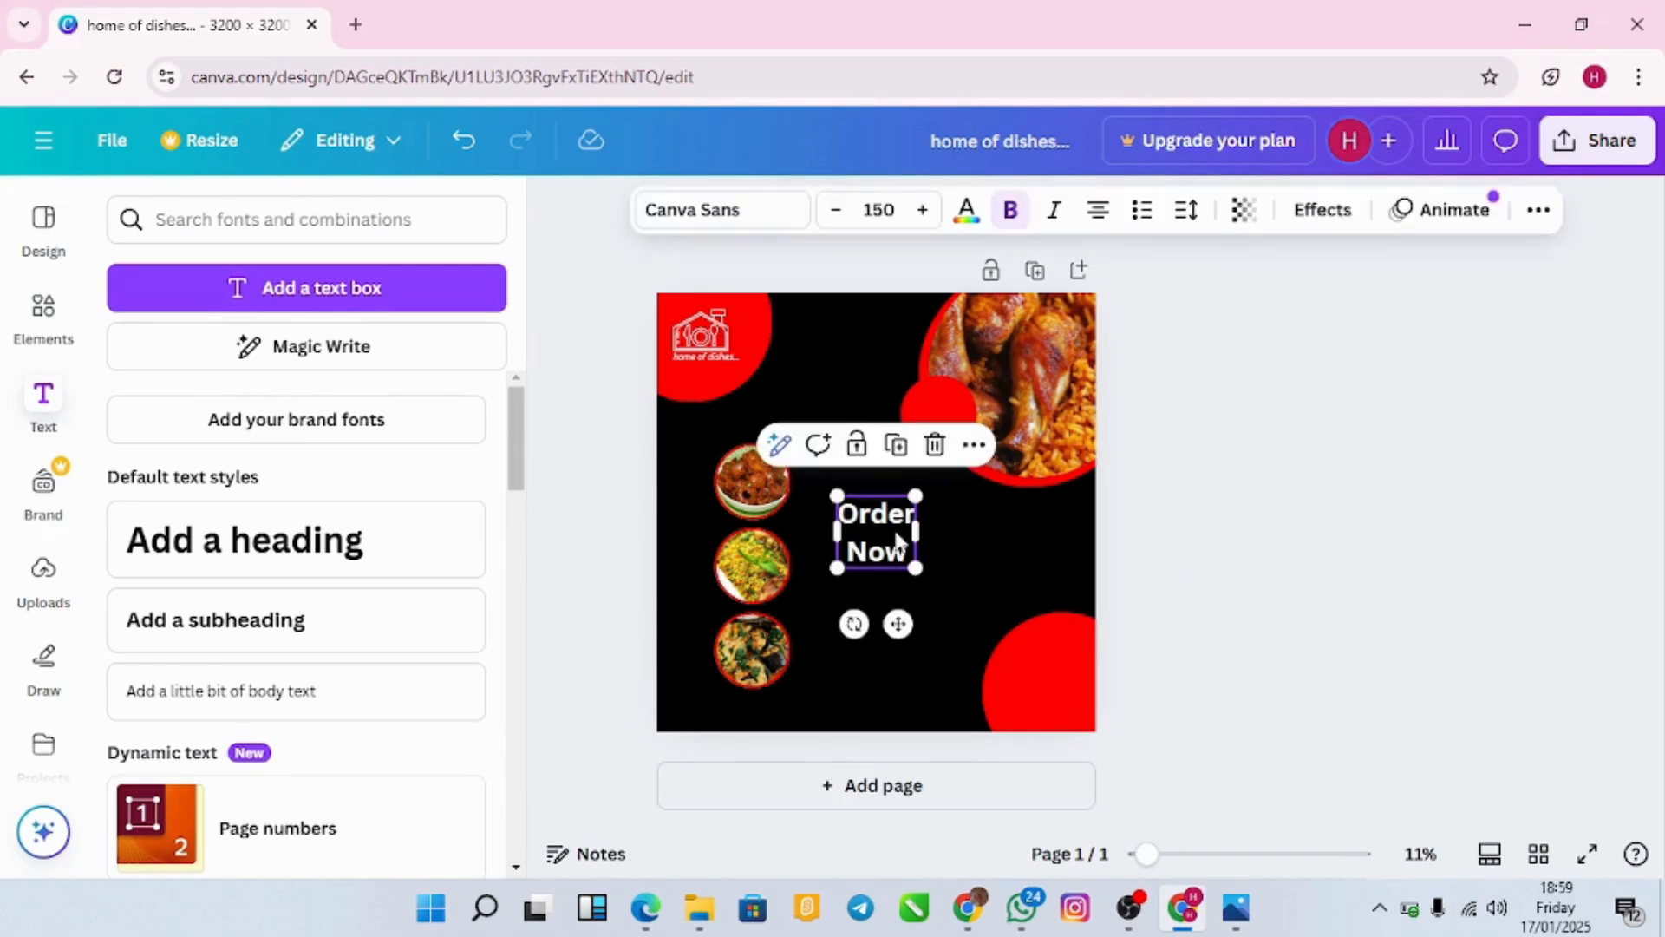
left_click(1188, 218)
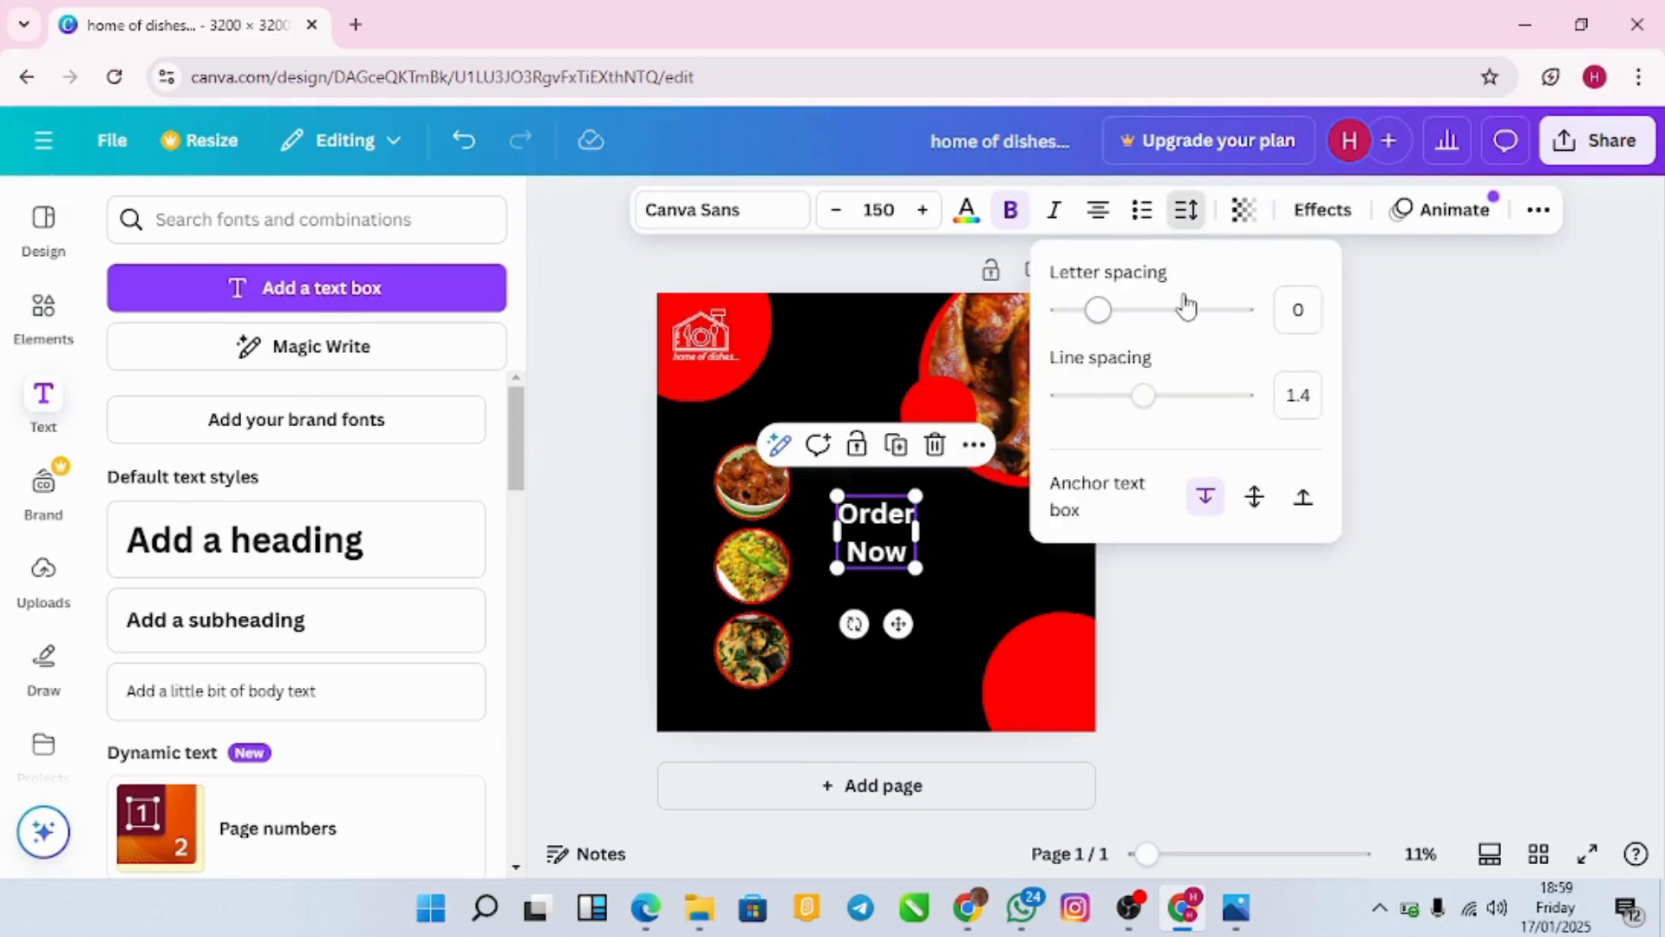
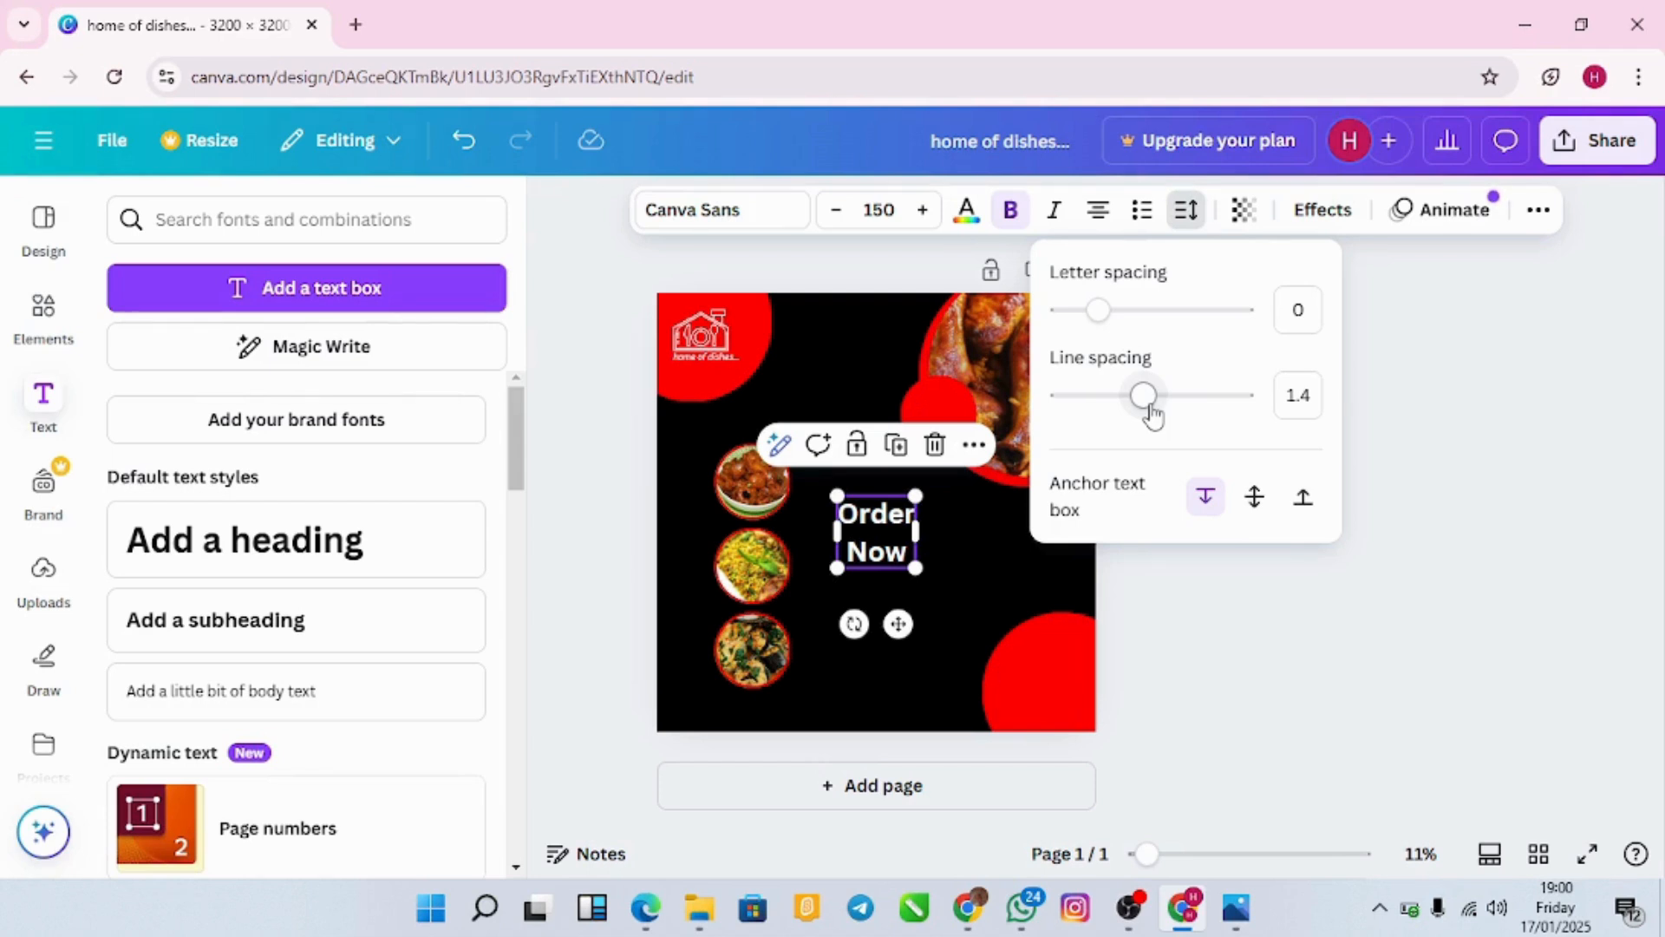
Step: Tighten the 'Order Now' line spacing and move it onto the small top-right red circle
left_click_drag(1151, 410, 1107, 407)
left_click(940, 590)
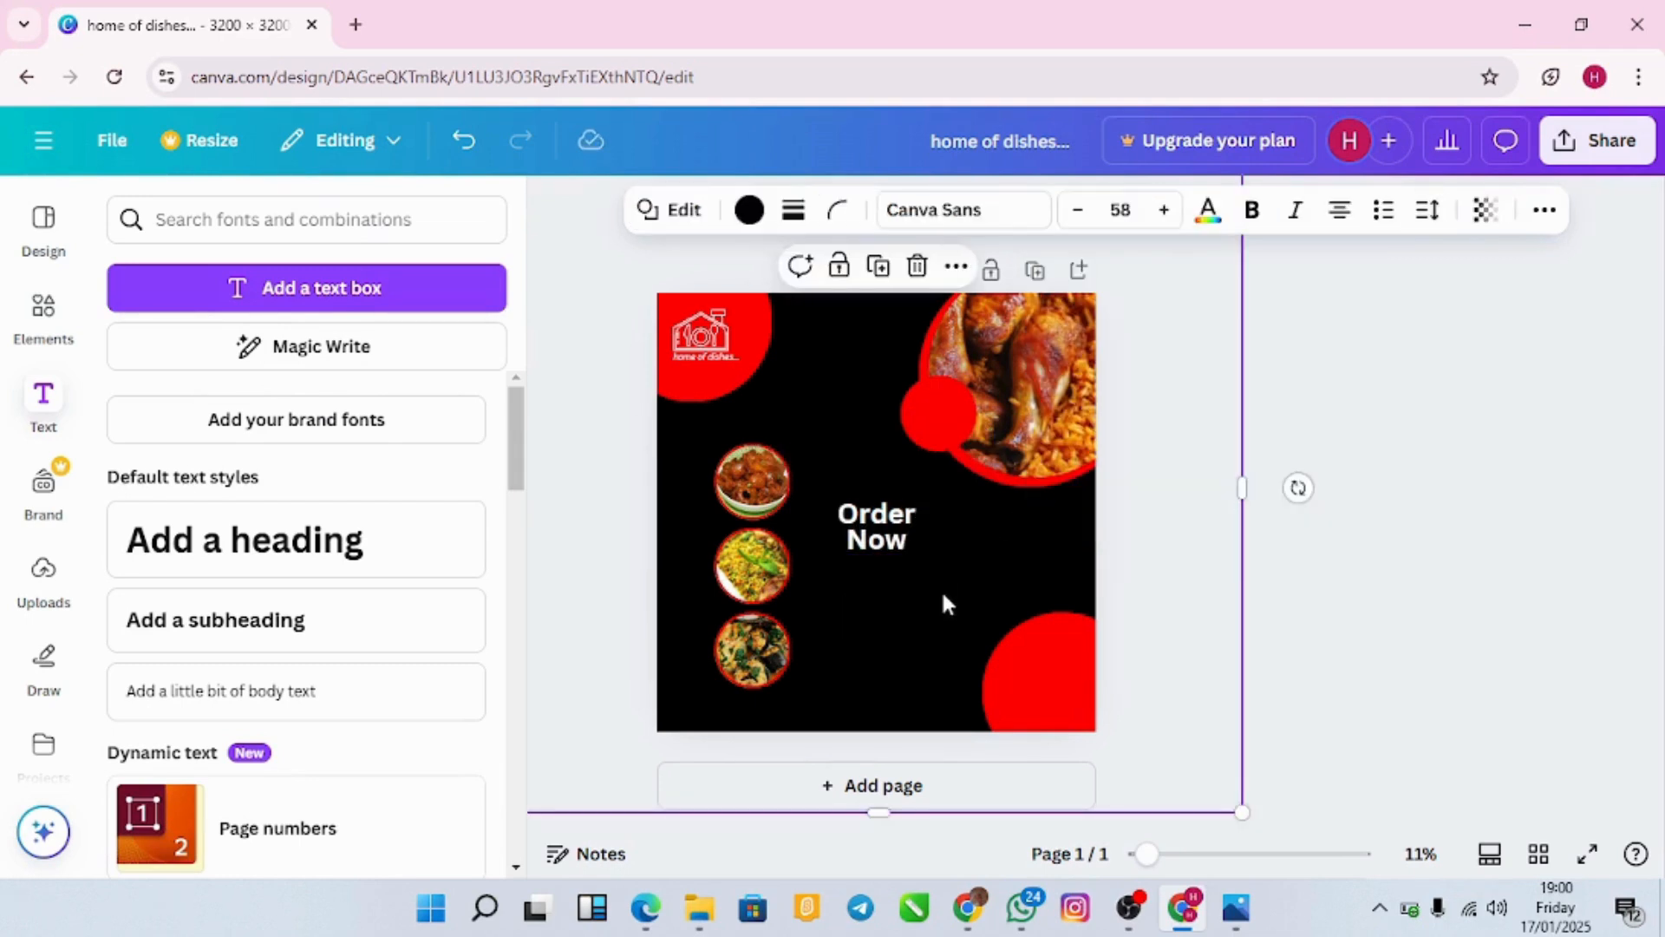
left_click(881, 538)
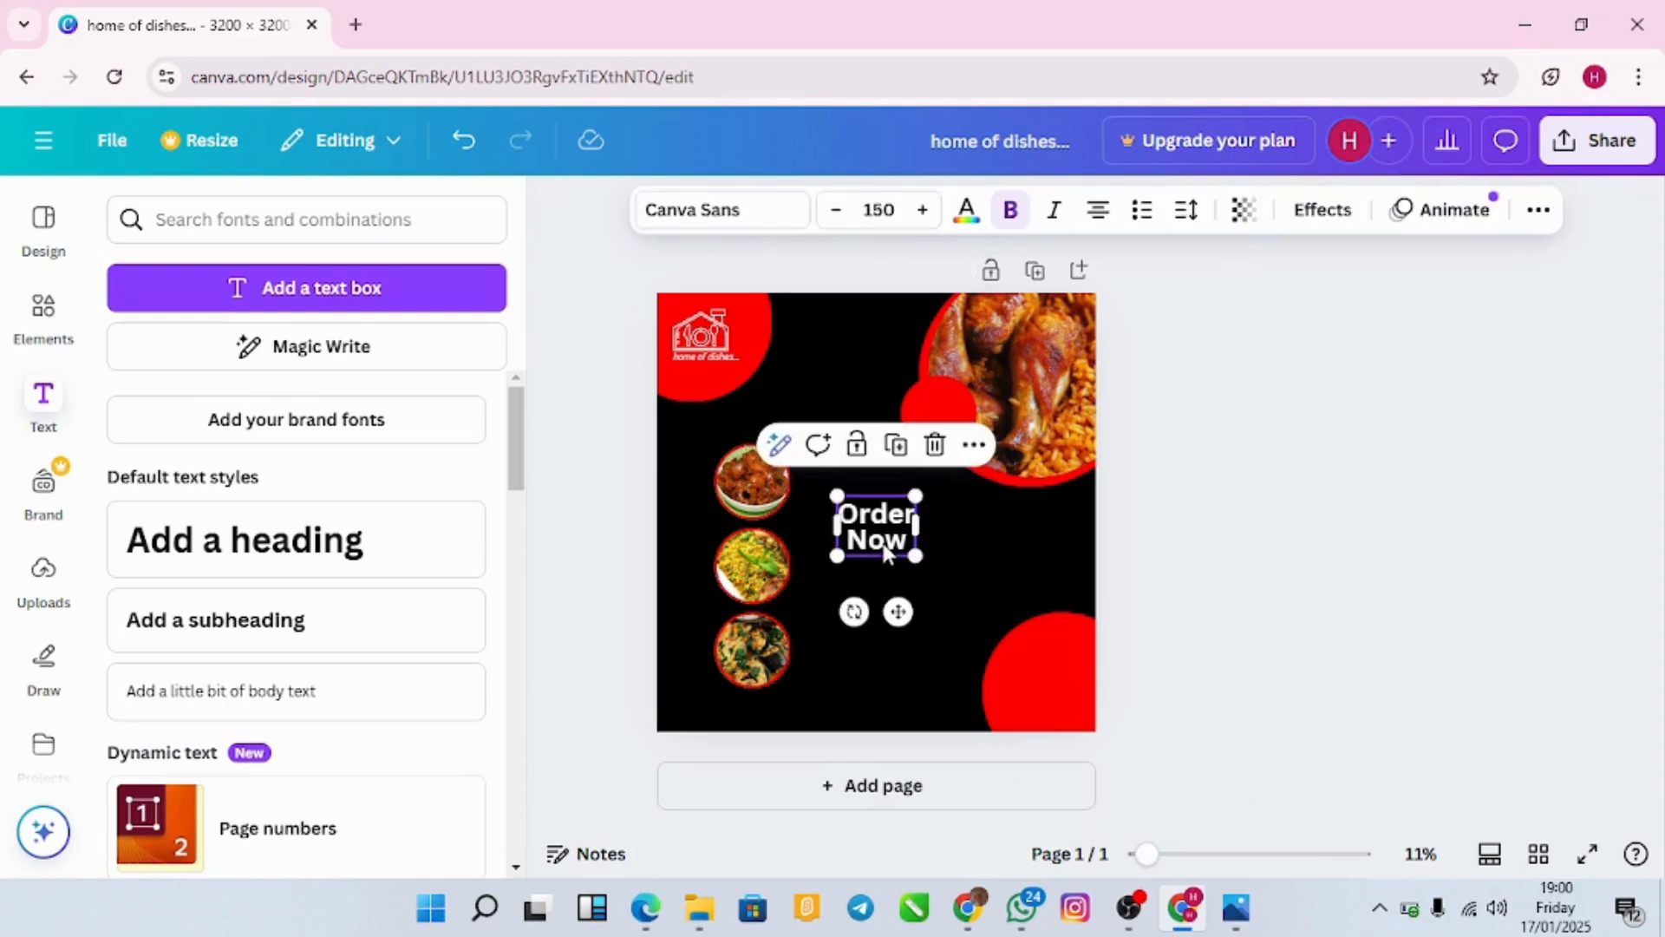
left_click_drag(881, 538, 959, 492)
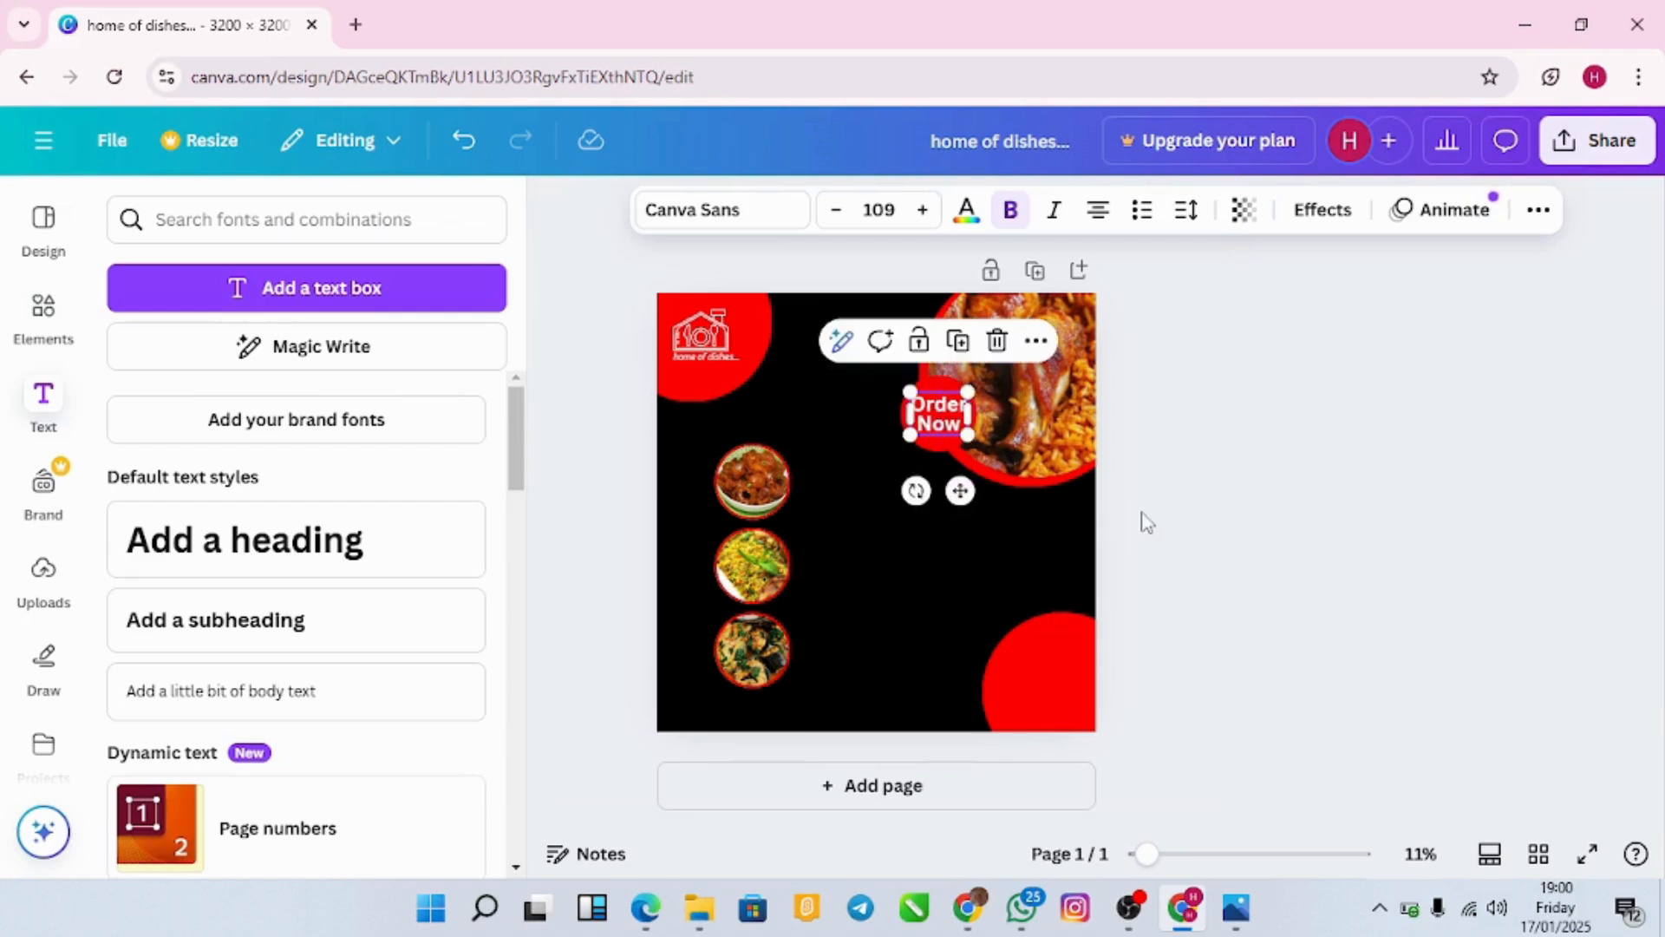
Step: Check the top-right 'Order Now' placement, select the bottom-right red circle and insert a subheading
left_click(1147, 521)
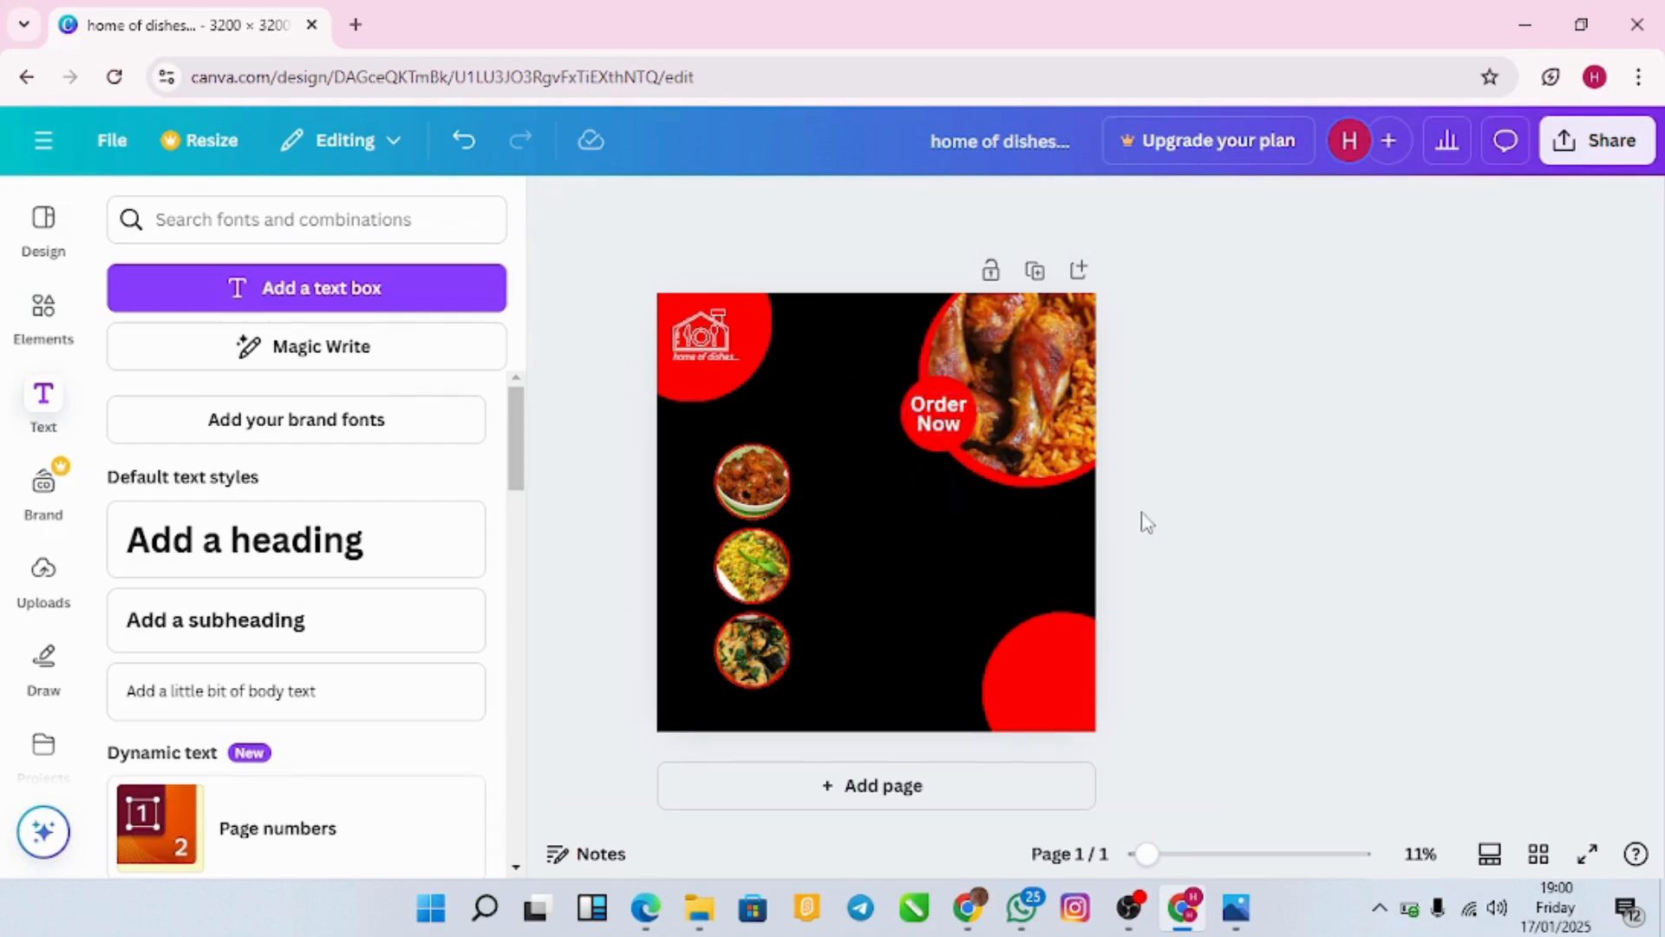
left_click(954, 419)
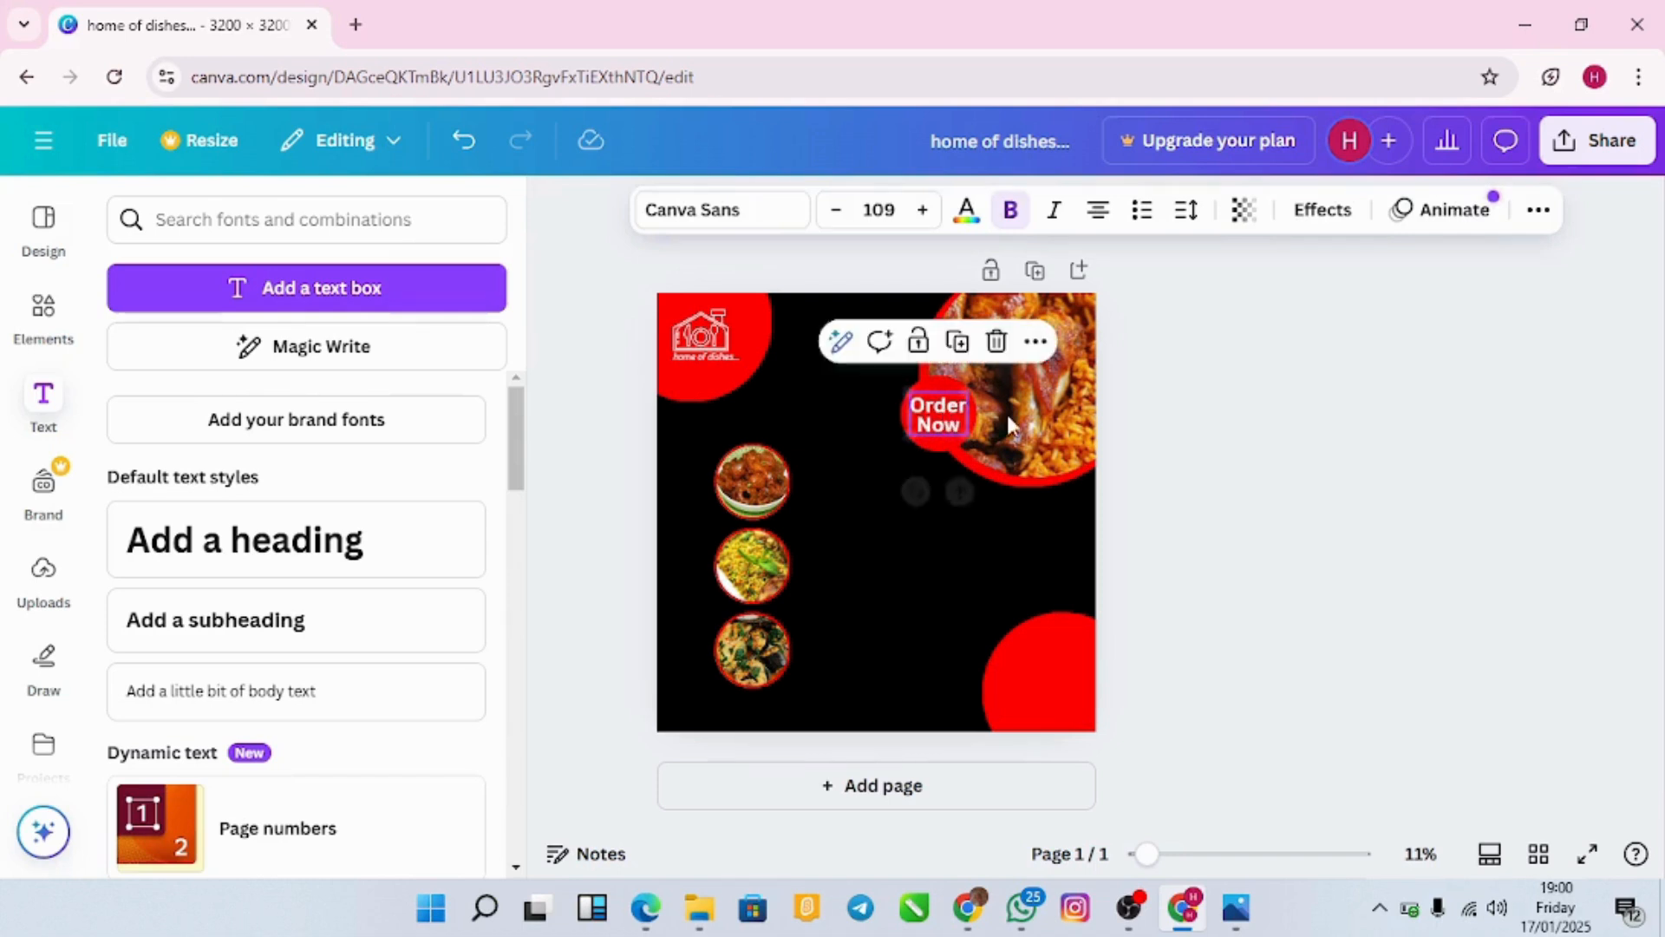
left_click(1220, 521)
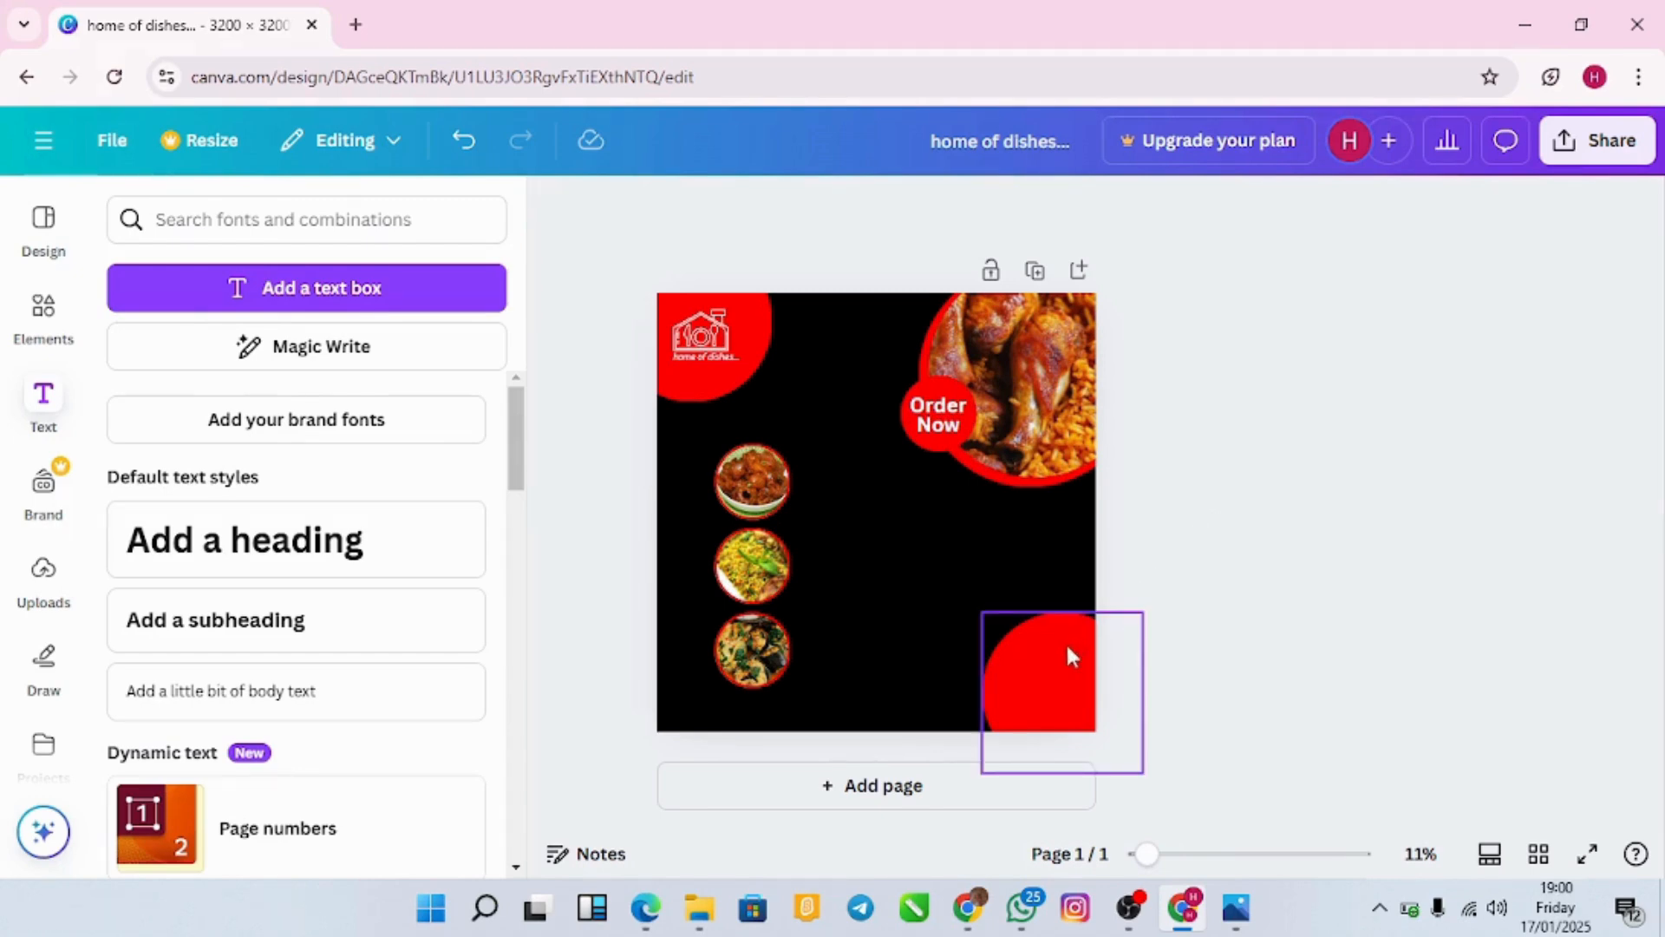
left_click(1044, 659)
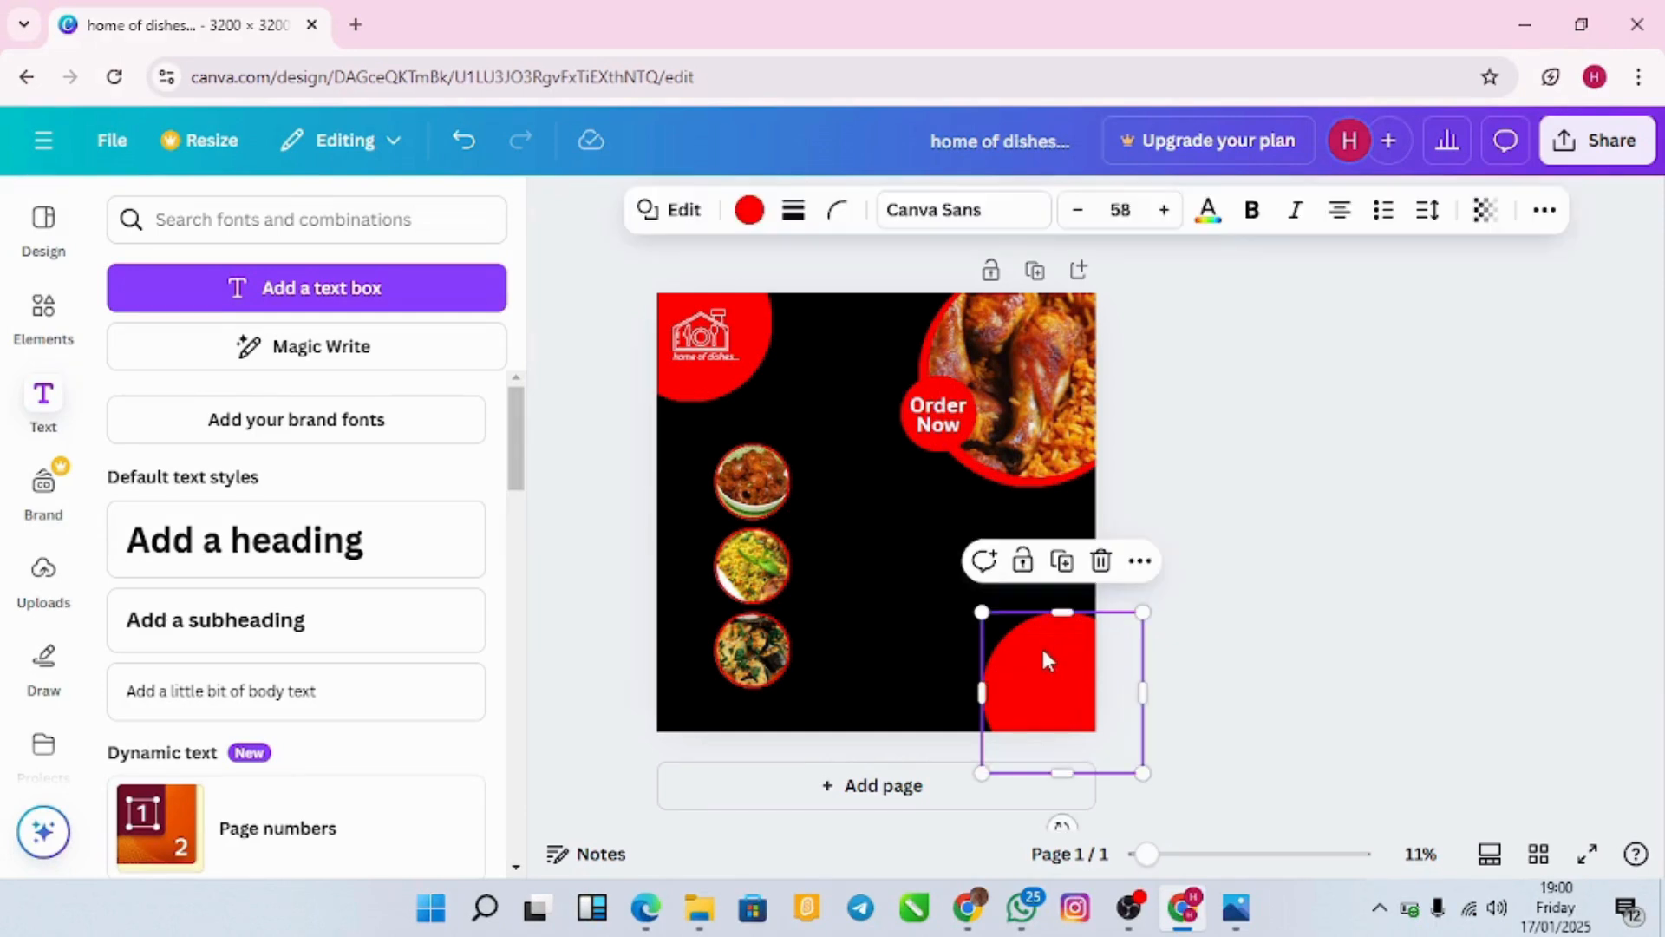
left_click(311, 619)
Step: Replace the subheading with 'Order Now', shrink it and fit it inside the bottom-right red circle
key("BackSpace")
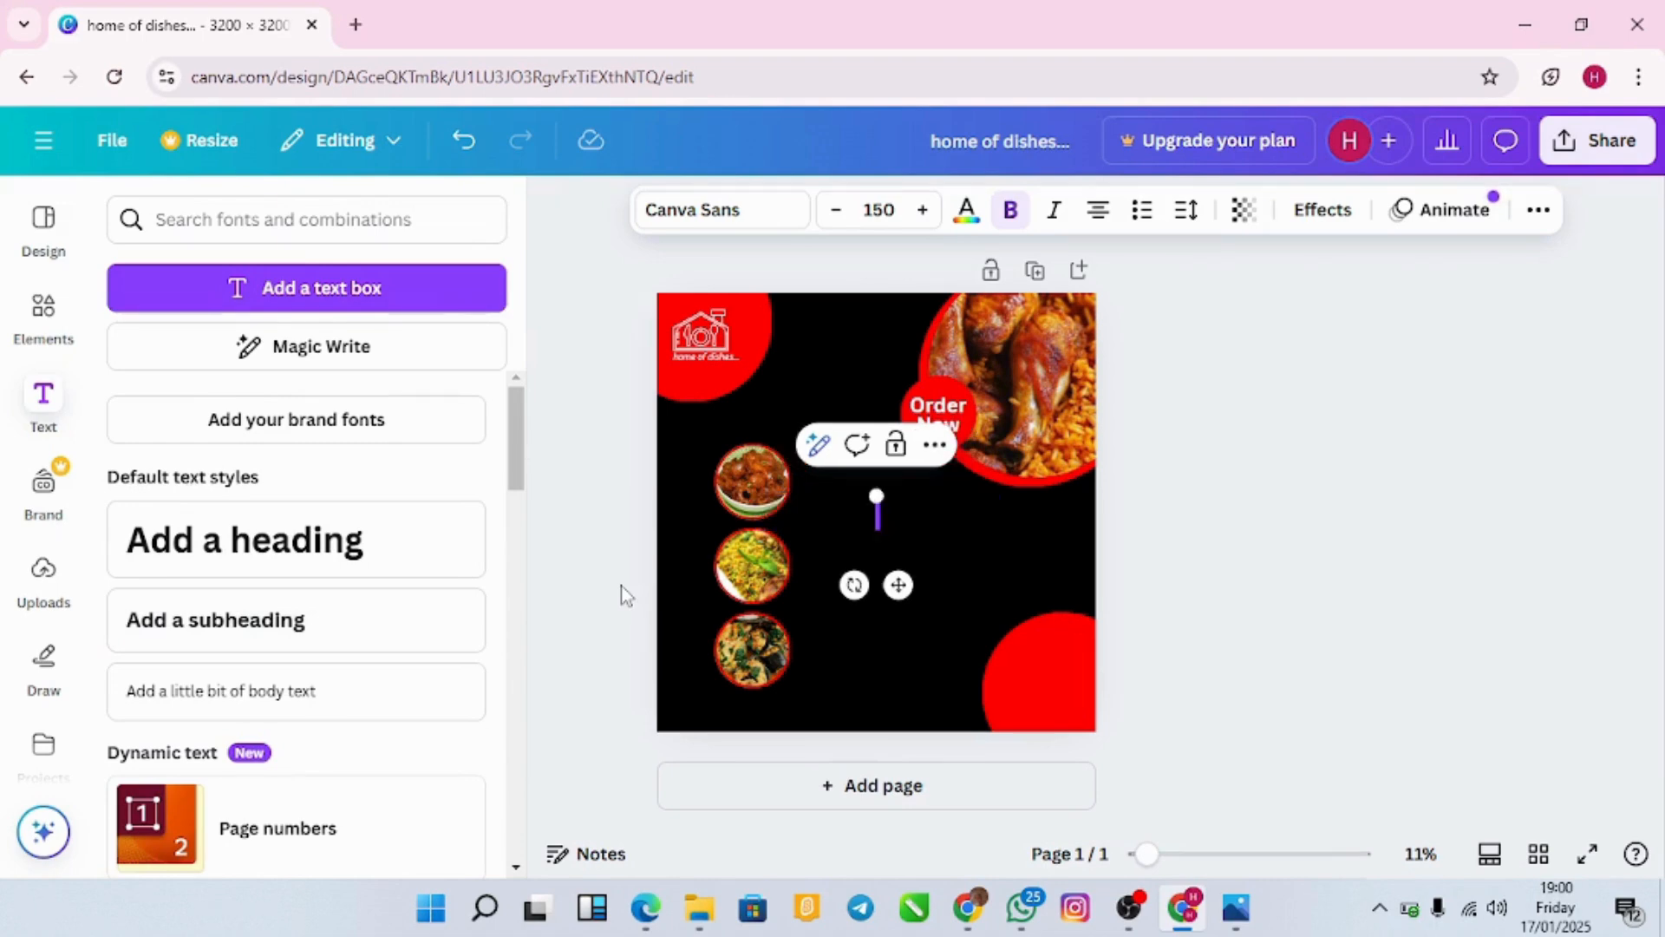
type("ard")
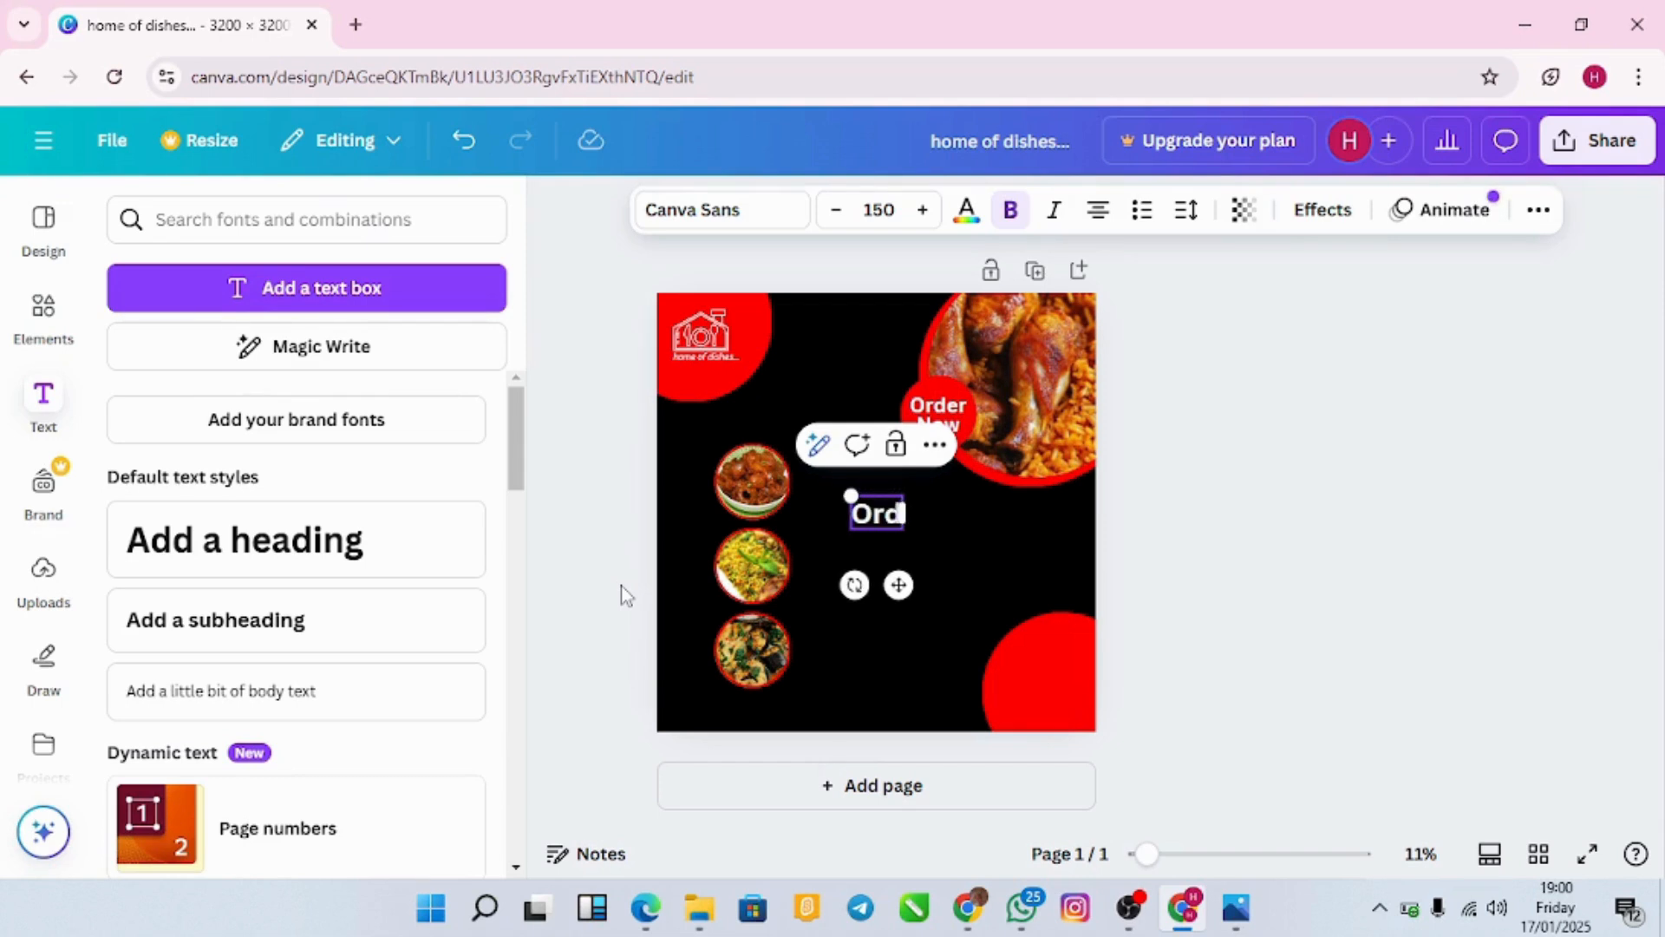
type("er Now")
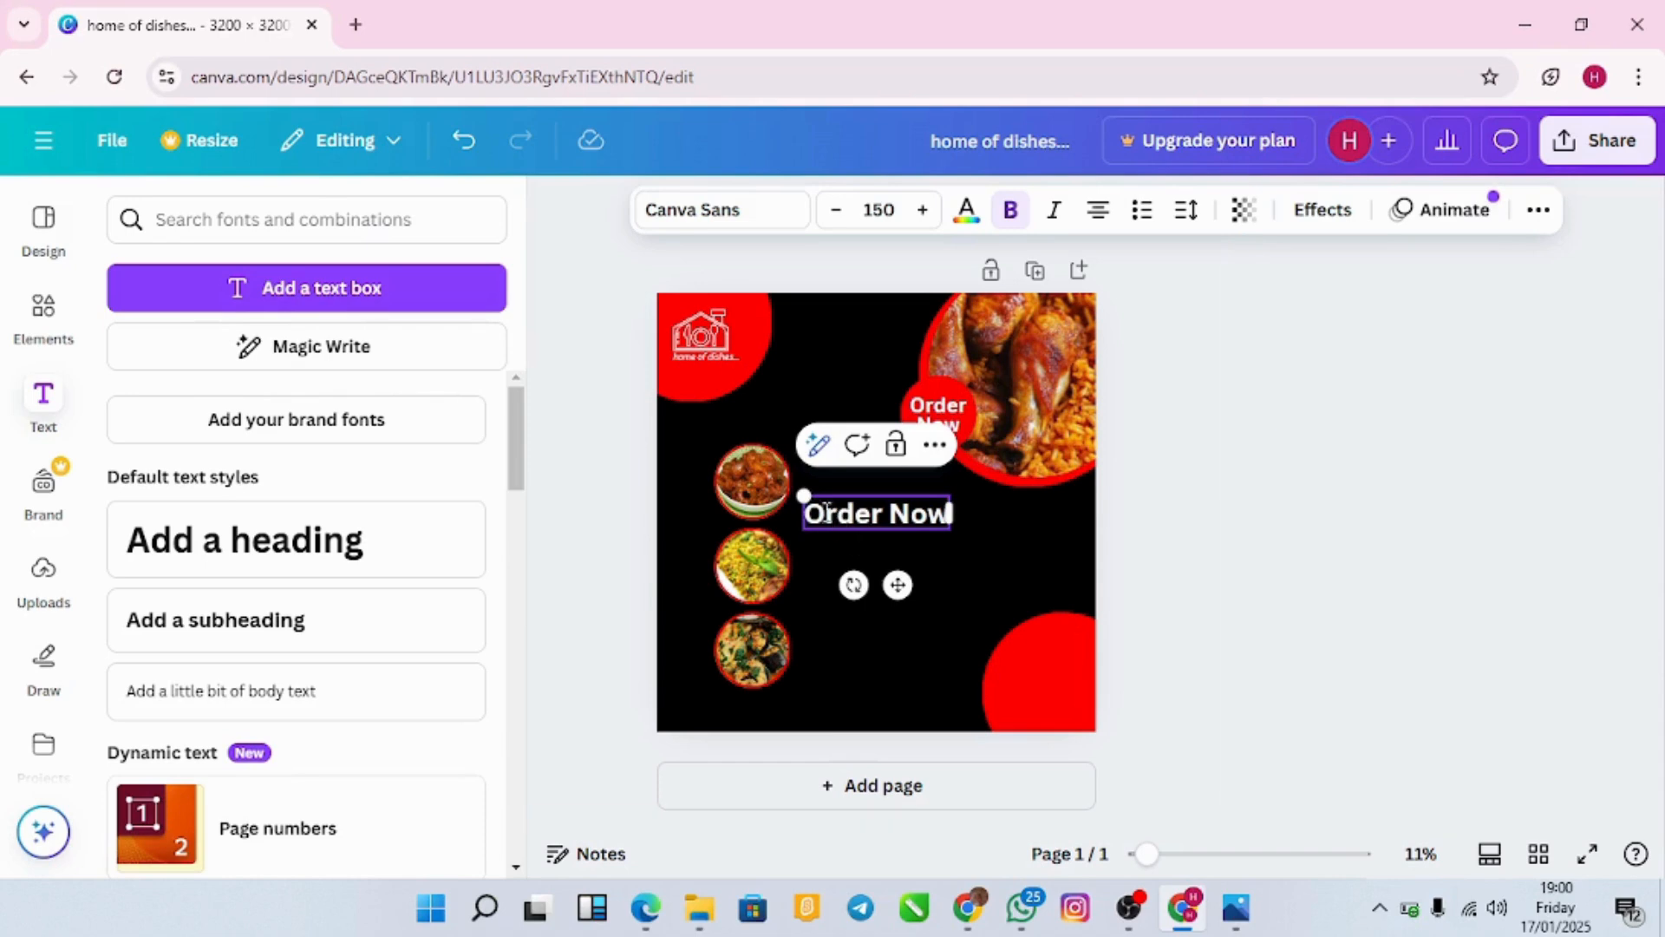
left_click_drag(802, 495, 844, 505)
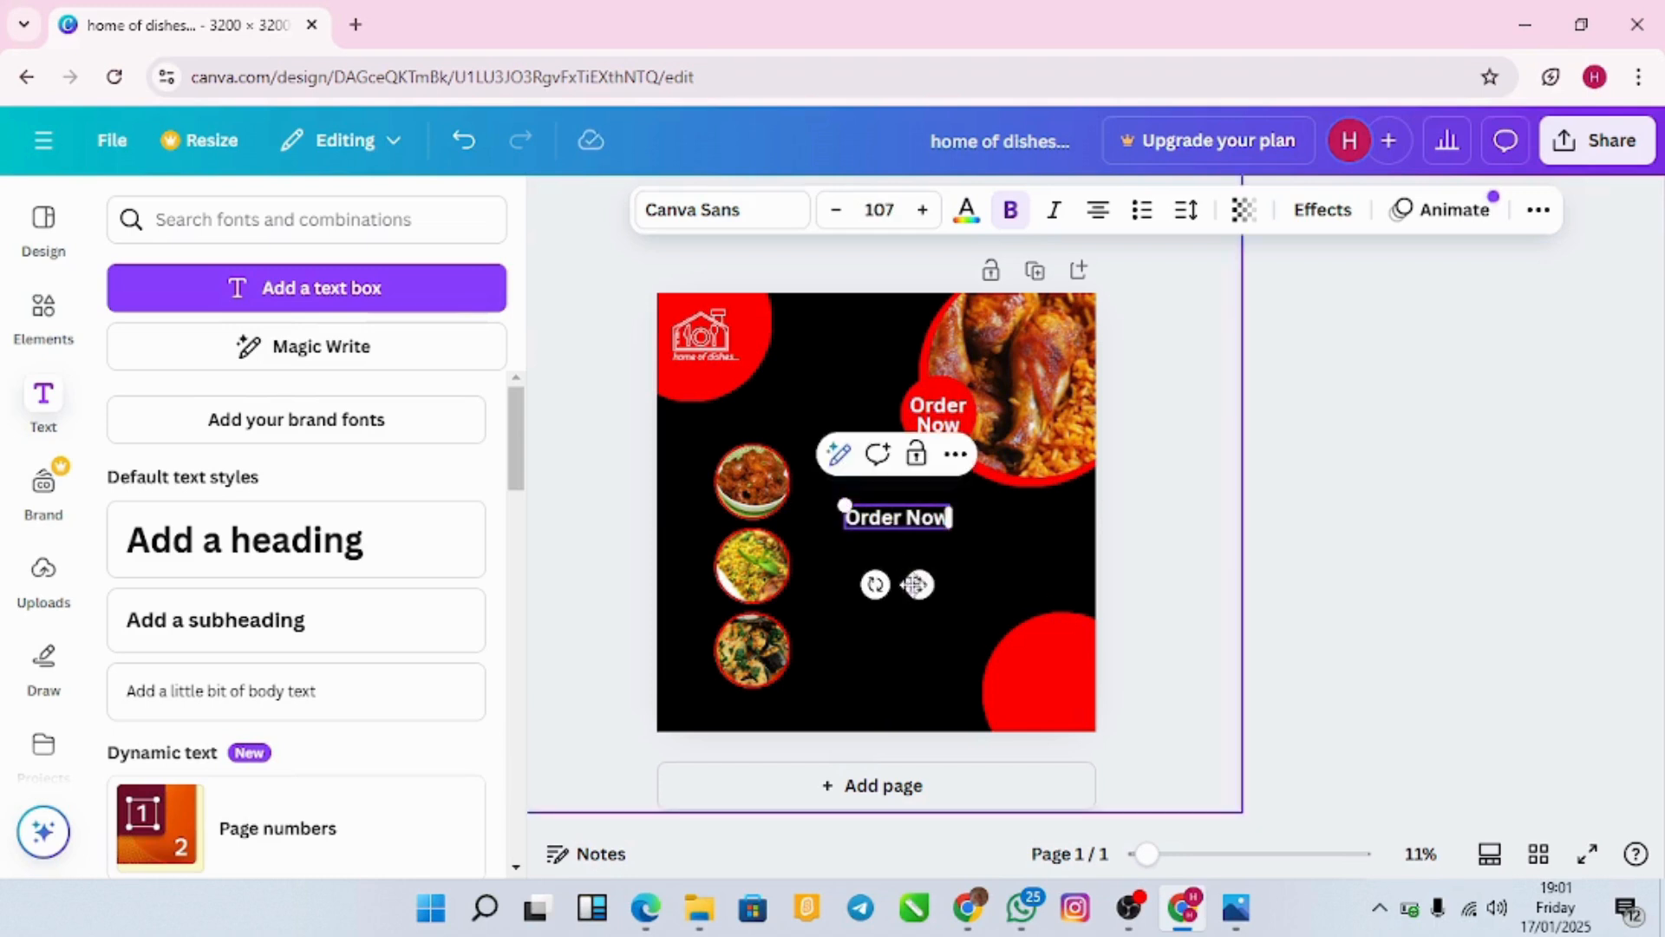
left_click_drag(920, 585, 1074, 728)
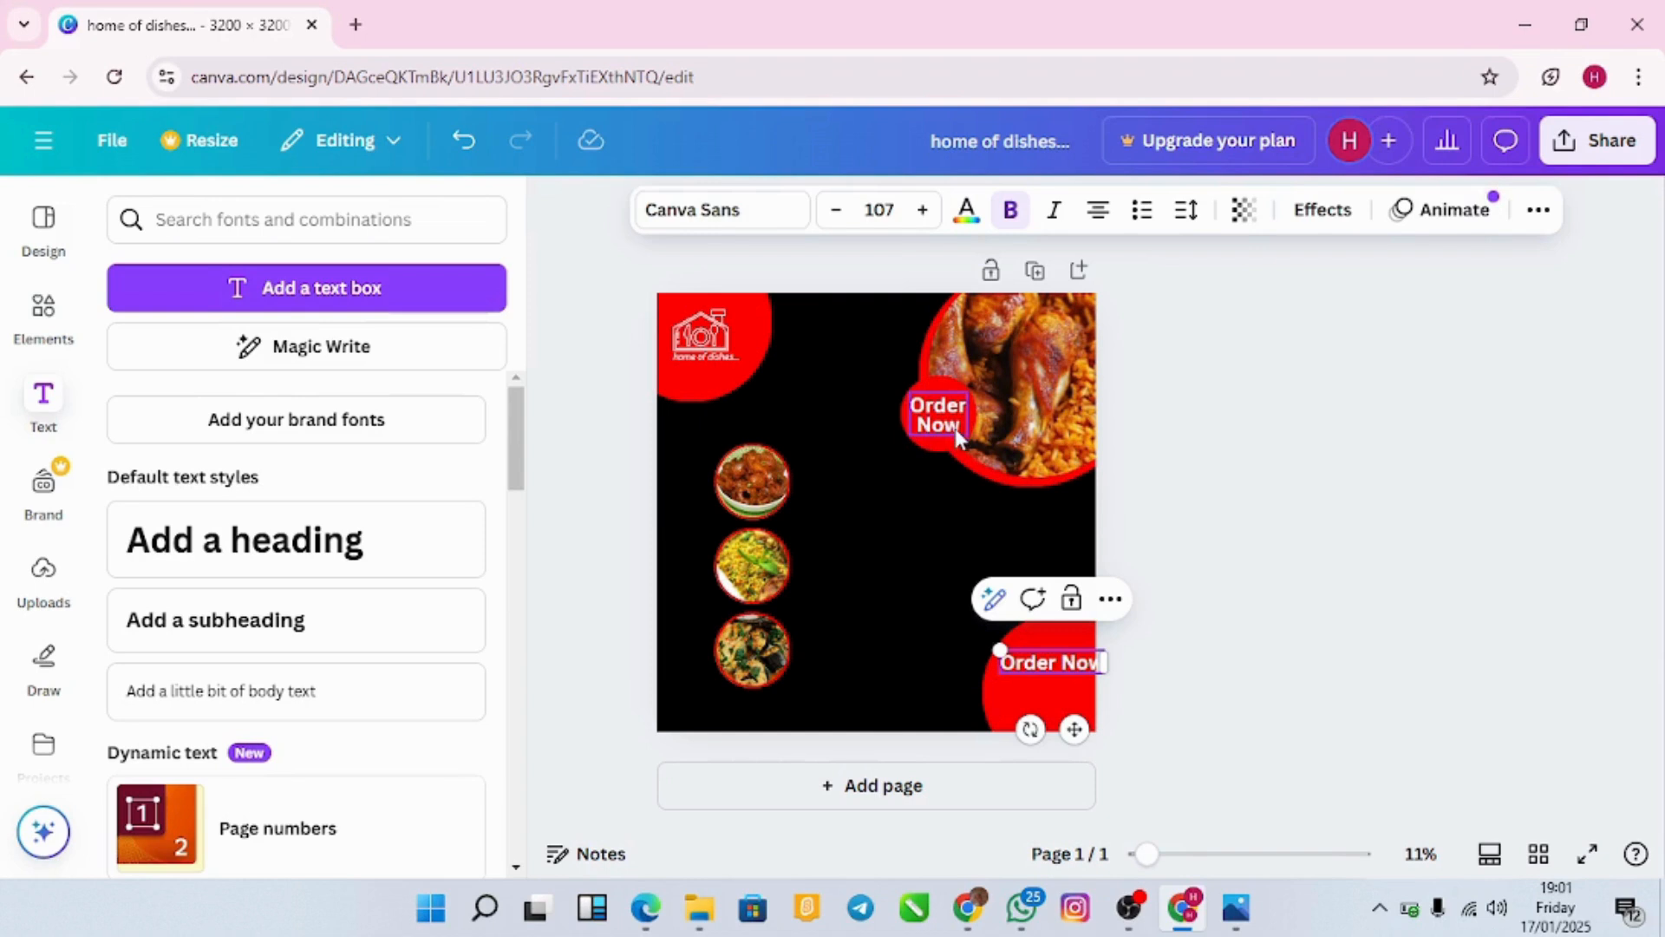
left_click(1019, 693)
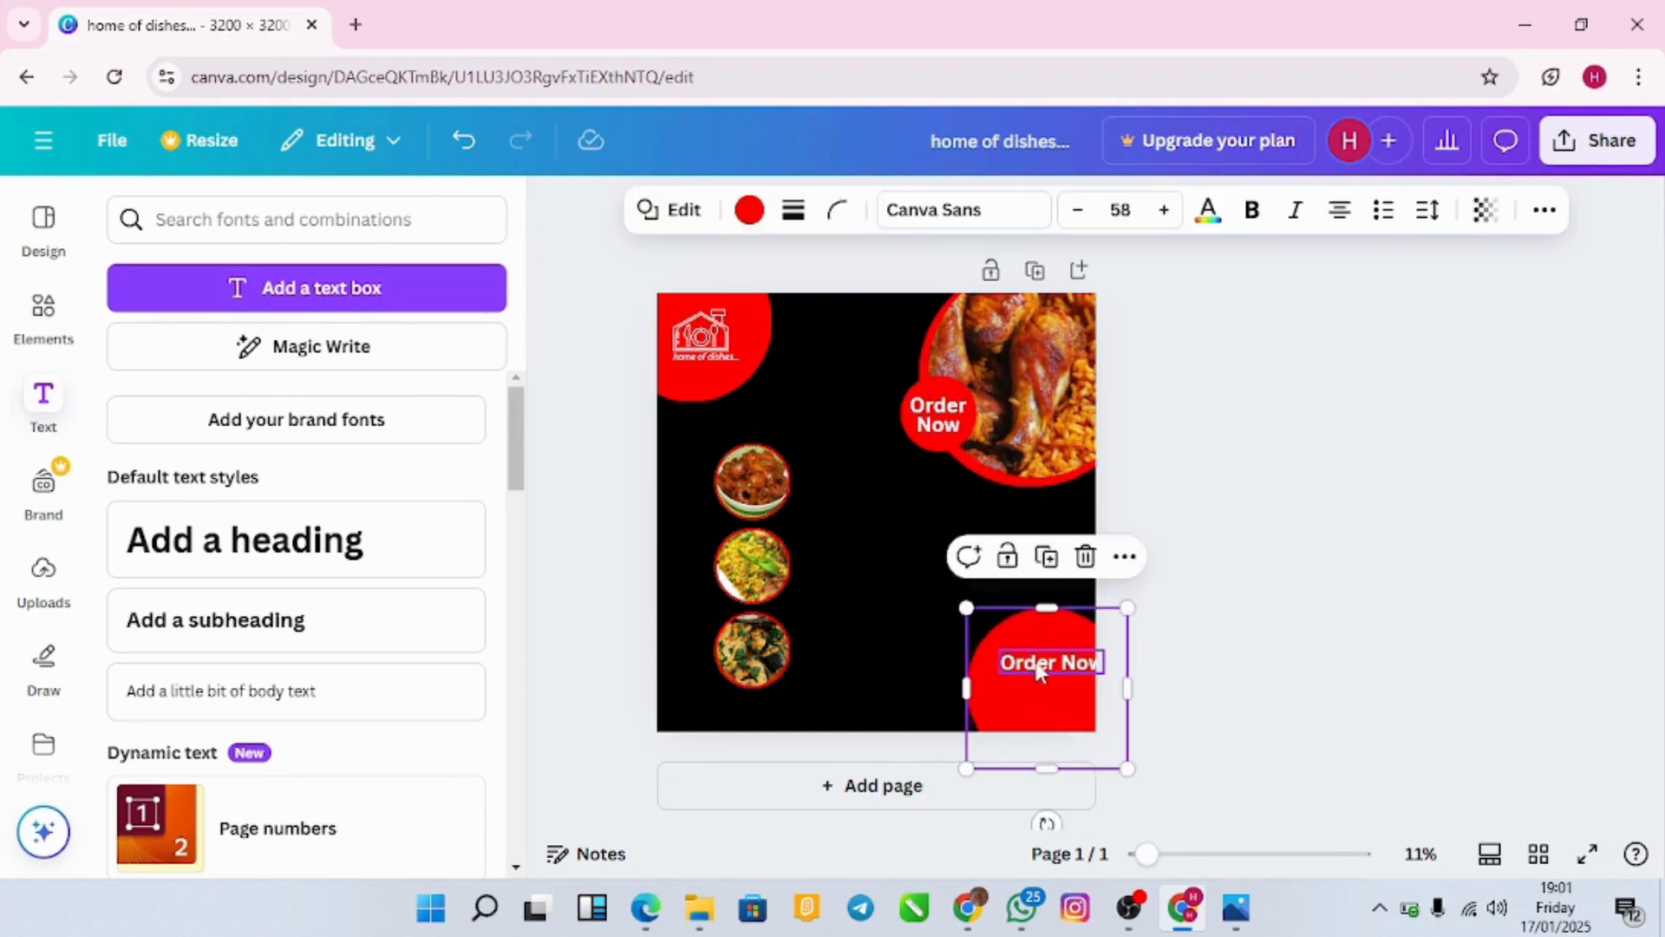
left_click(1039, 670)
left_click_drag(1072, 727, 1059, 715)
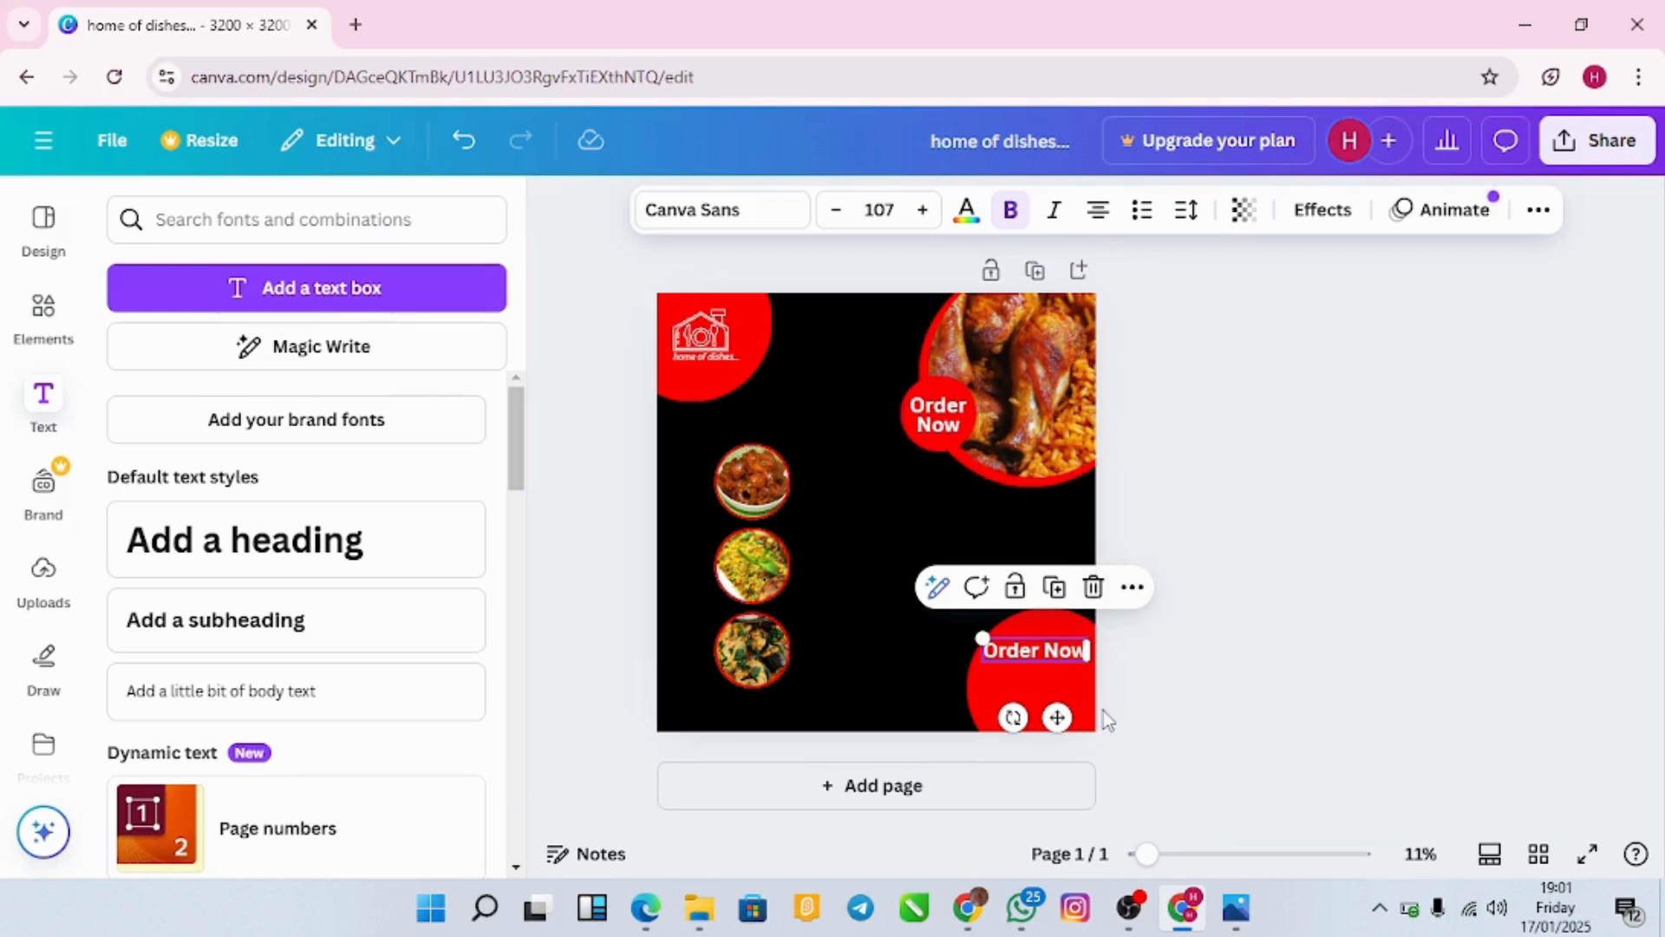
left_click_drag(1058, 720, 1059, 730)
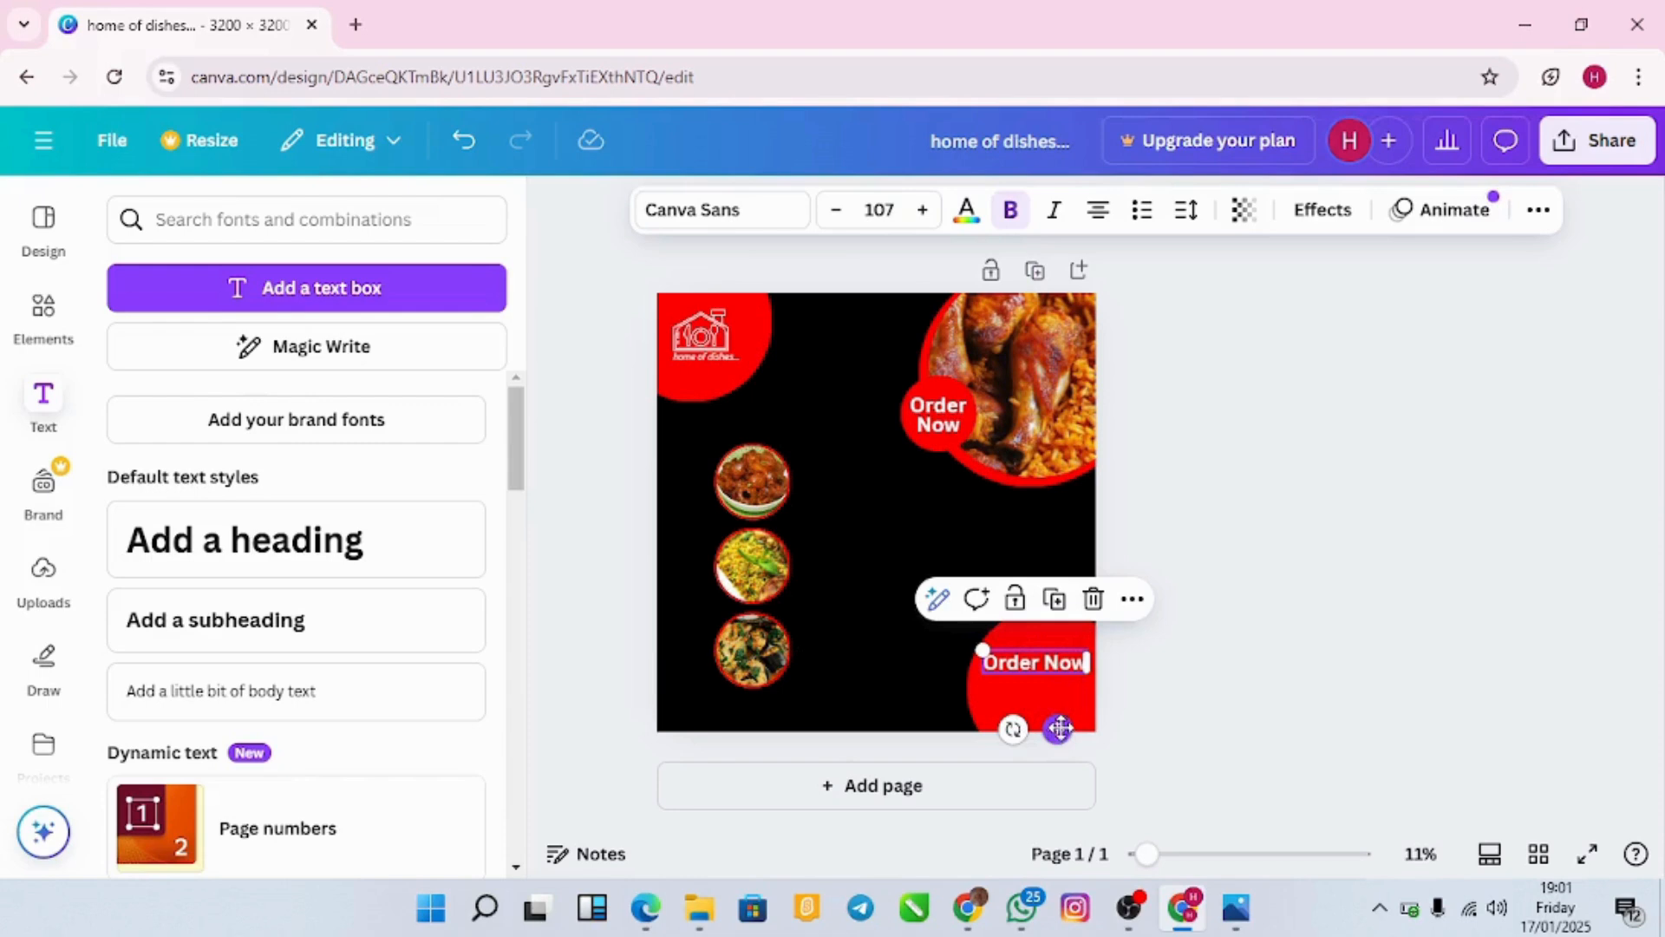
double_click(1074, 660)
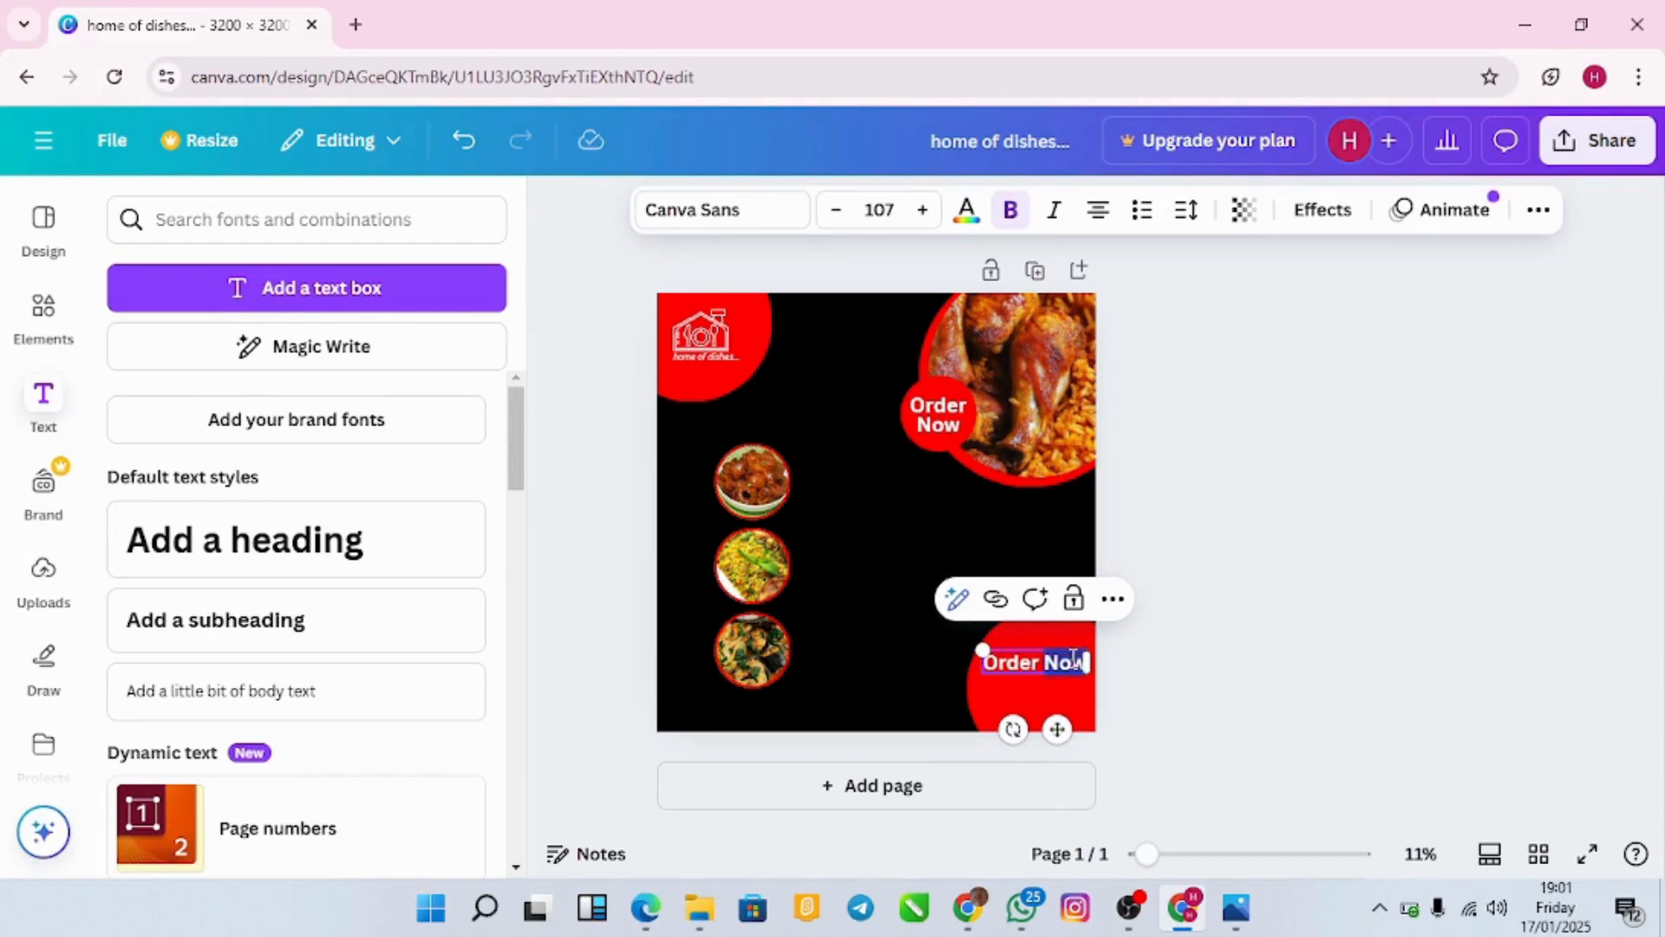
left_click(889, 677)
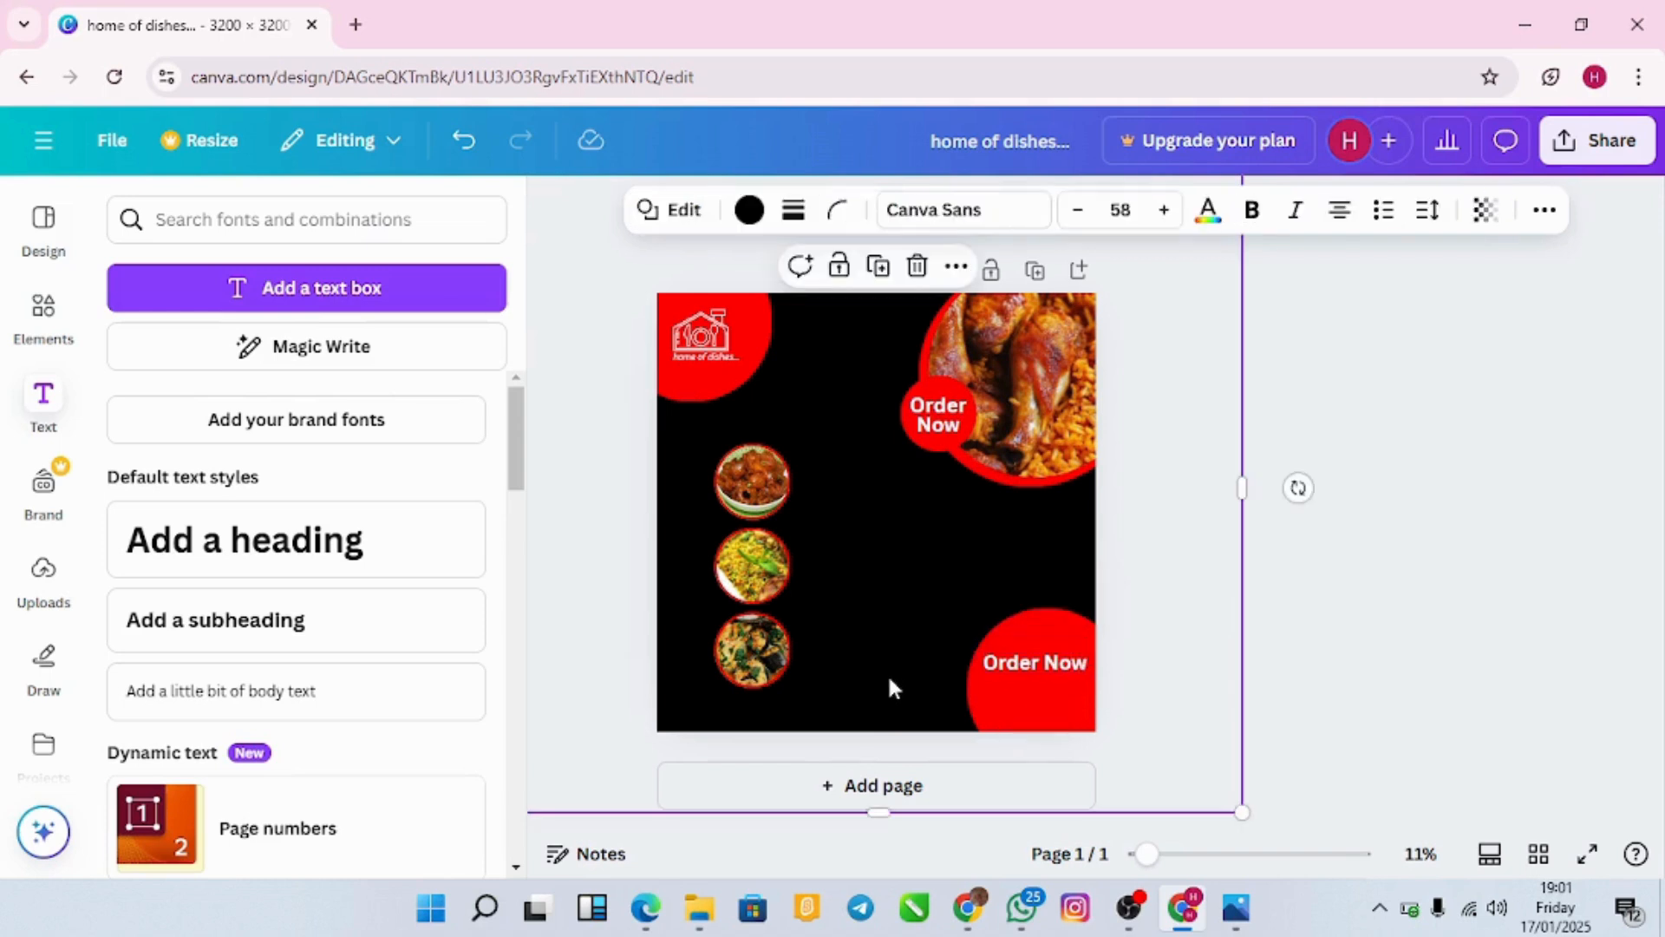
Step: Add a subheading containing the contact phone number, with a dash separator
left_click(413, 643)
key("BackSpace")
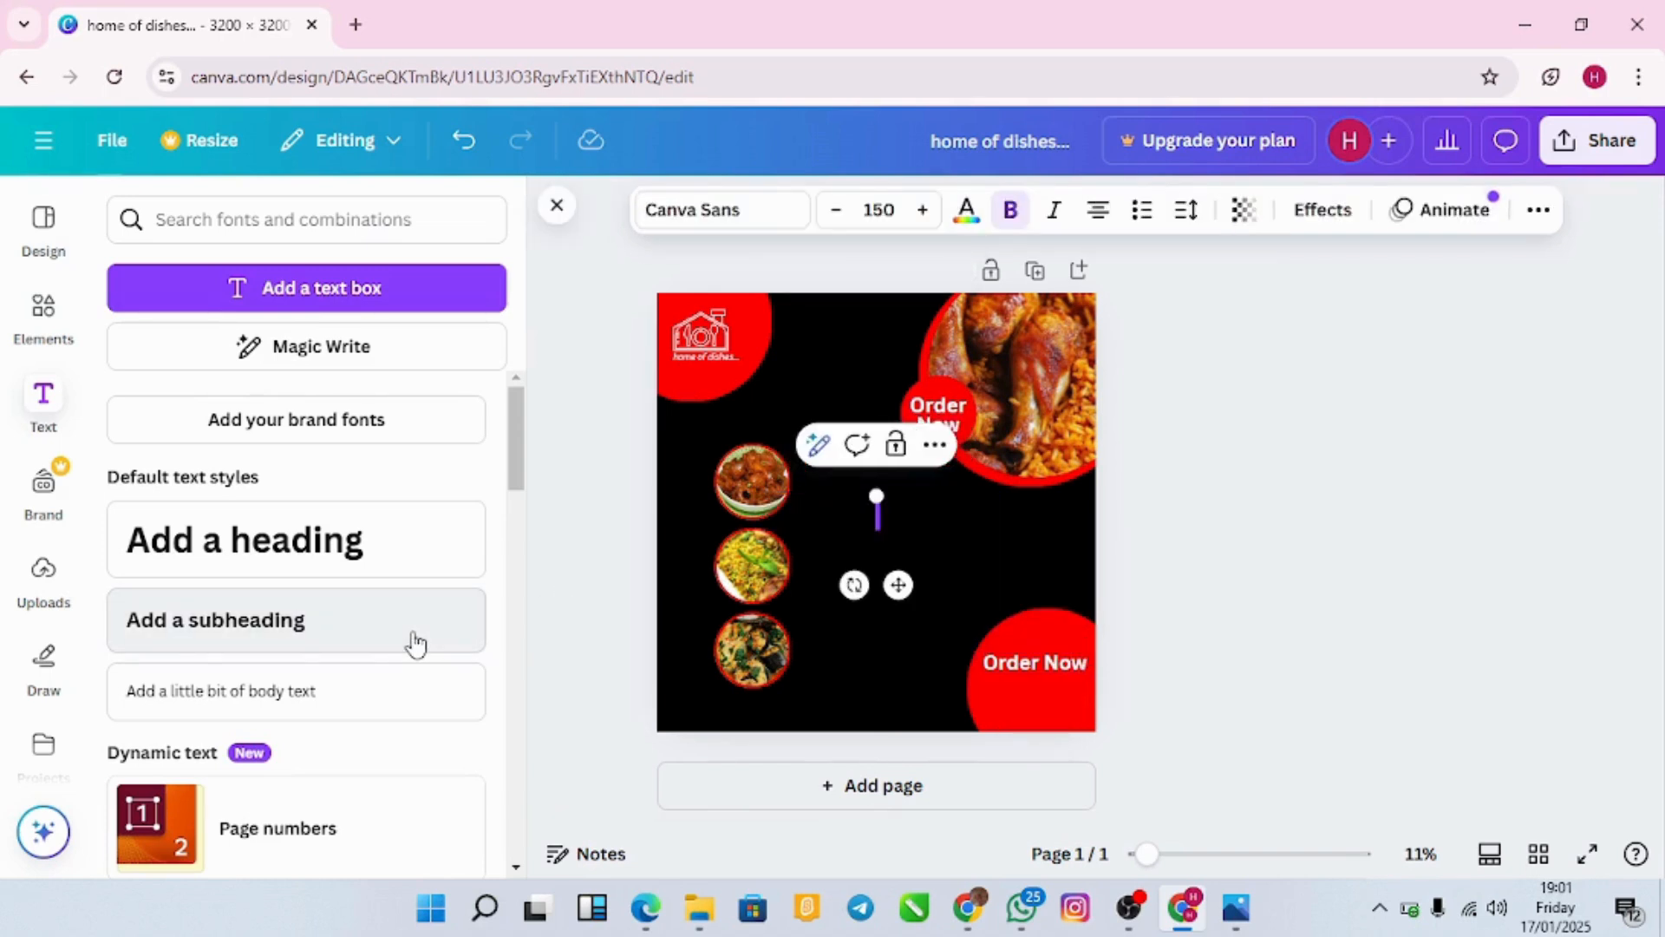
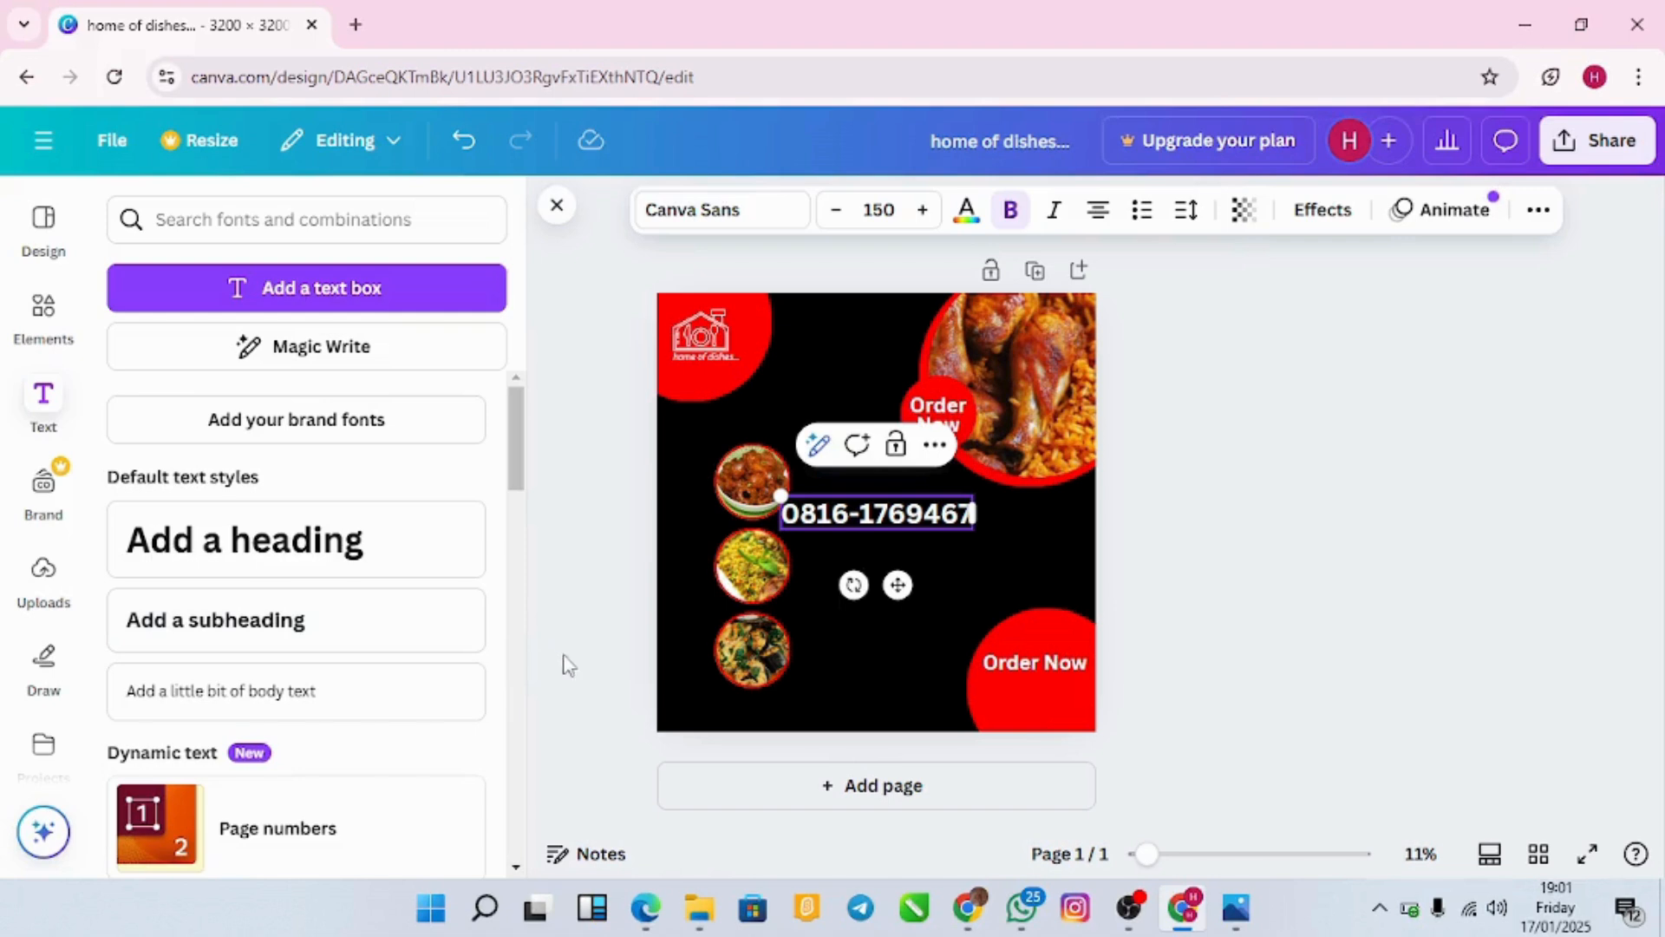
left_click(929, 517)
type("-")
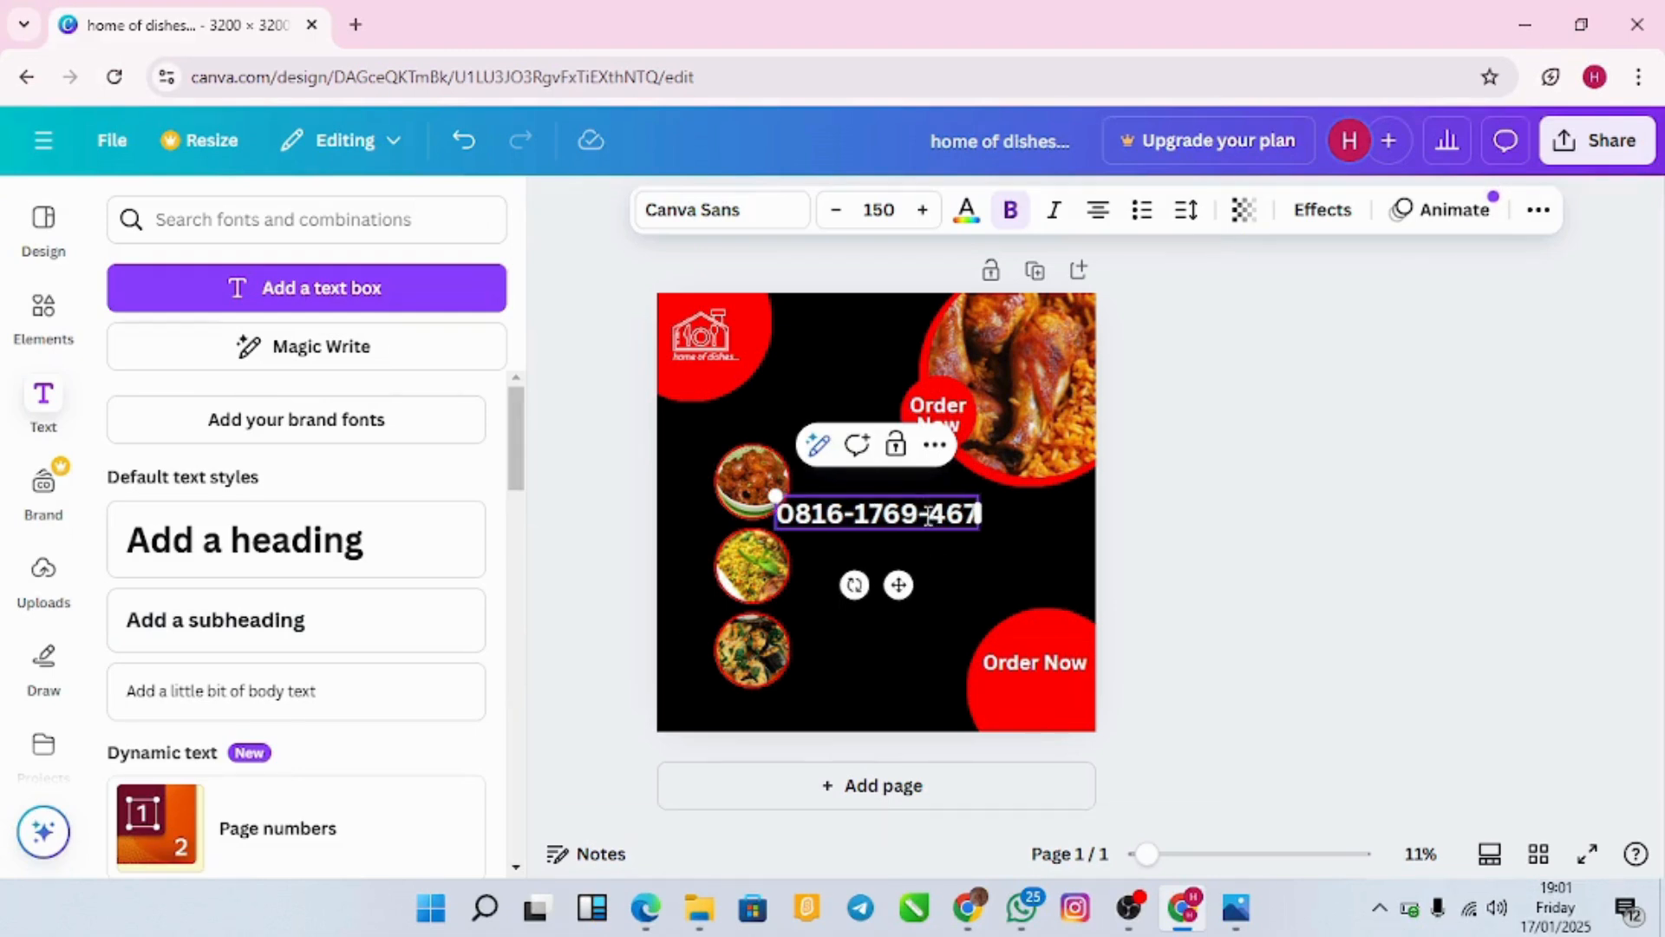
Step: Shrink the phone number and place it under 'Order Now' in the bottom-right circle
left_click_drag(898, 585, 928, 731)
left_click_drag(794, 660, 854, 659)
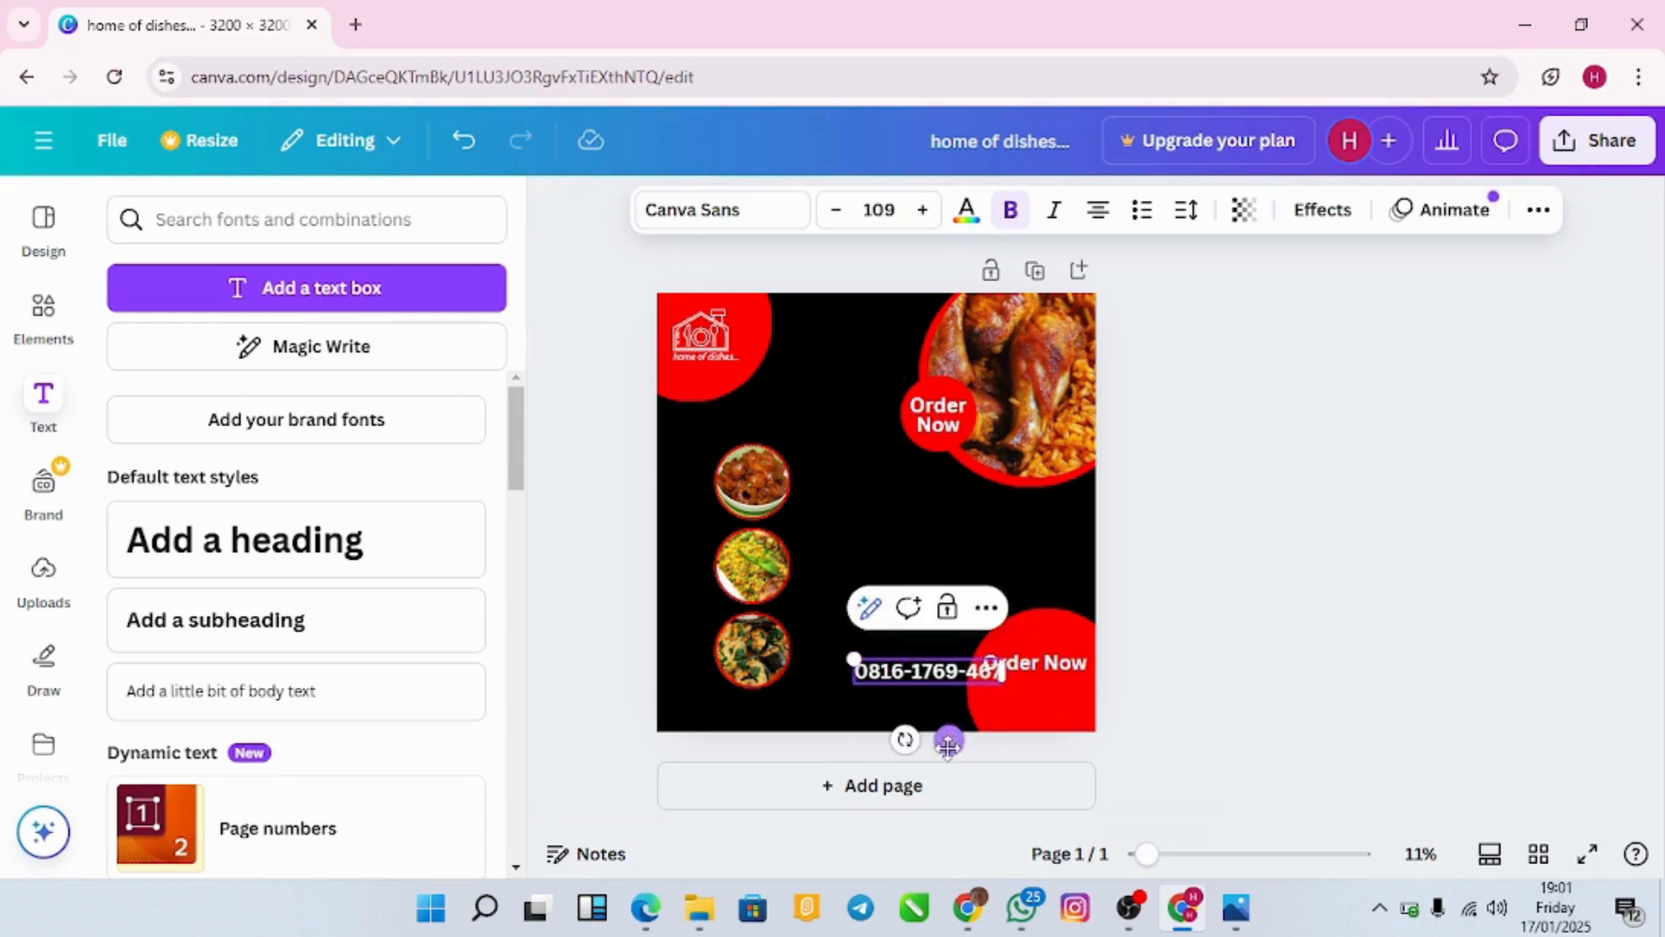
left_click_drag(949, 738, 992, 739)
left_click_drag(900, 660, 933, 669)
left_click_drag(1011, 742, 1063, 744)
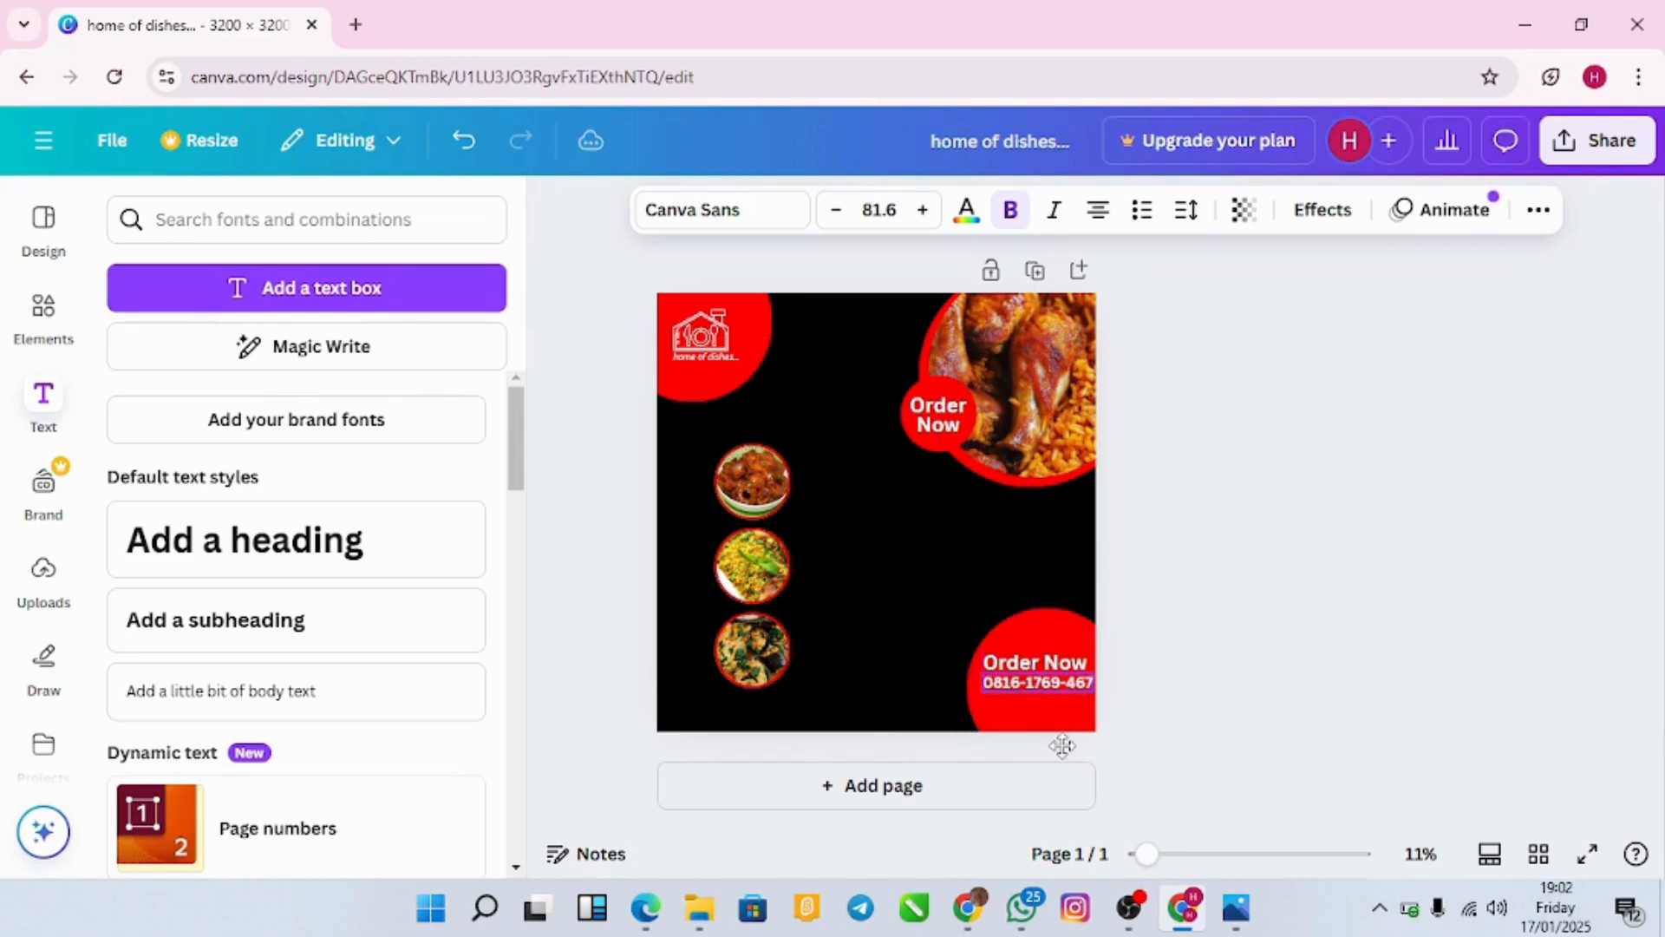
left_click(828, 694)
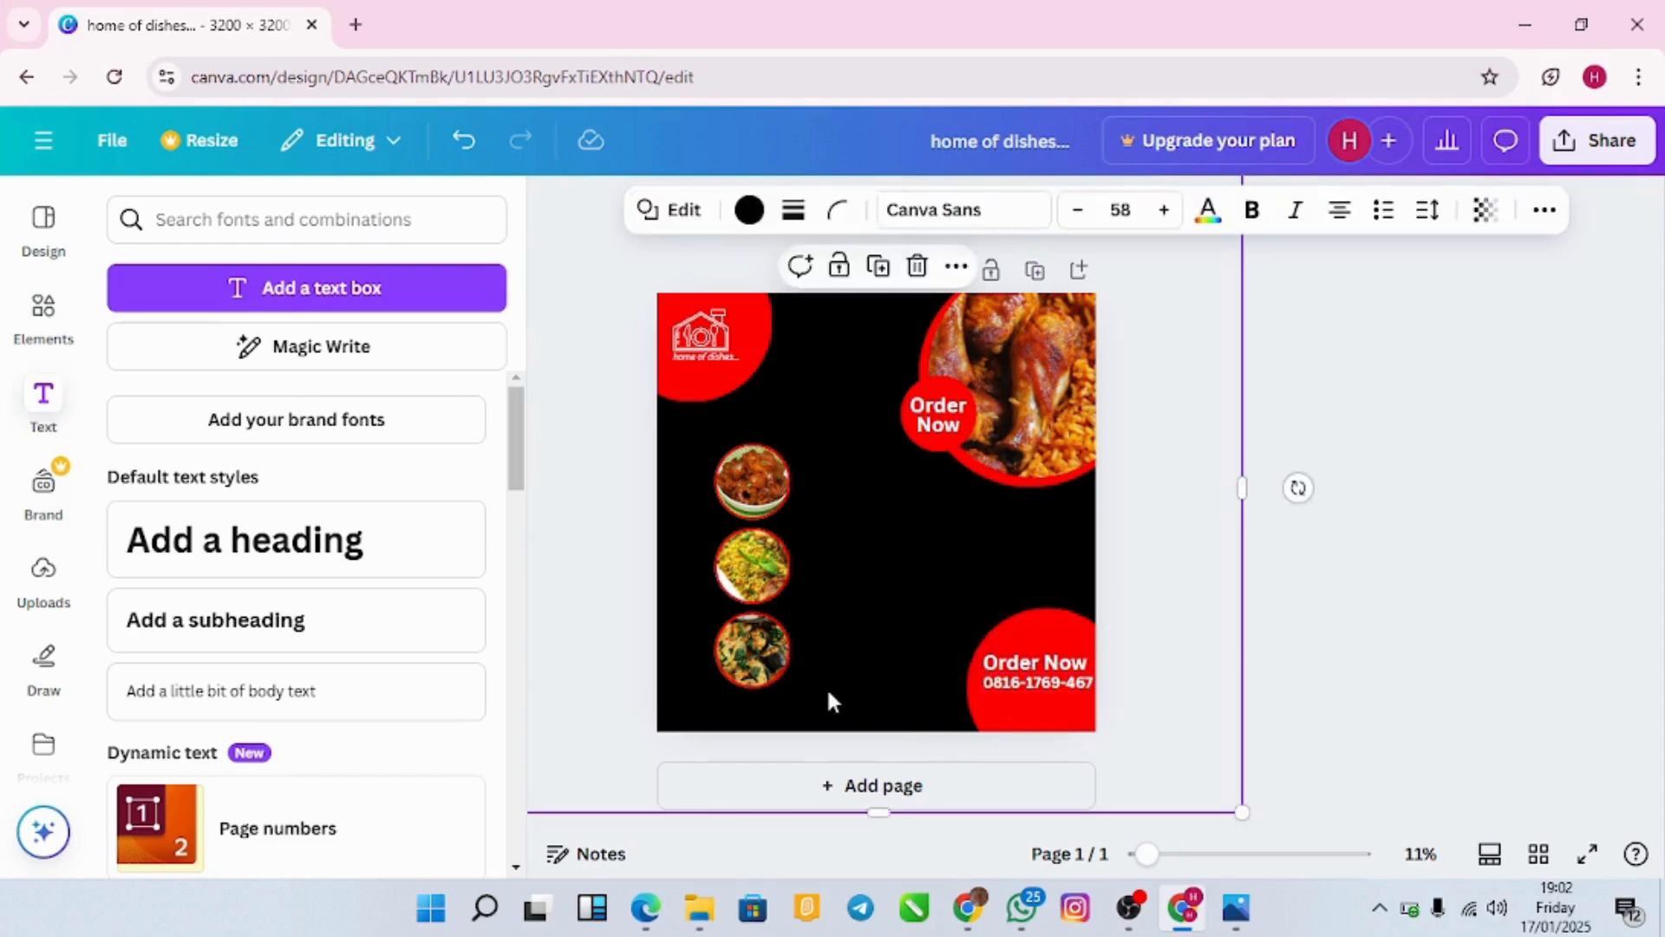
left_click(1010, 680)
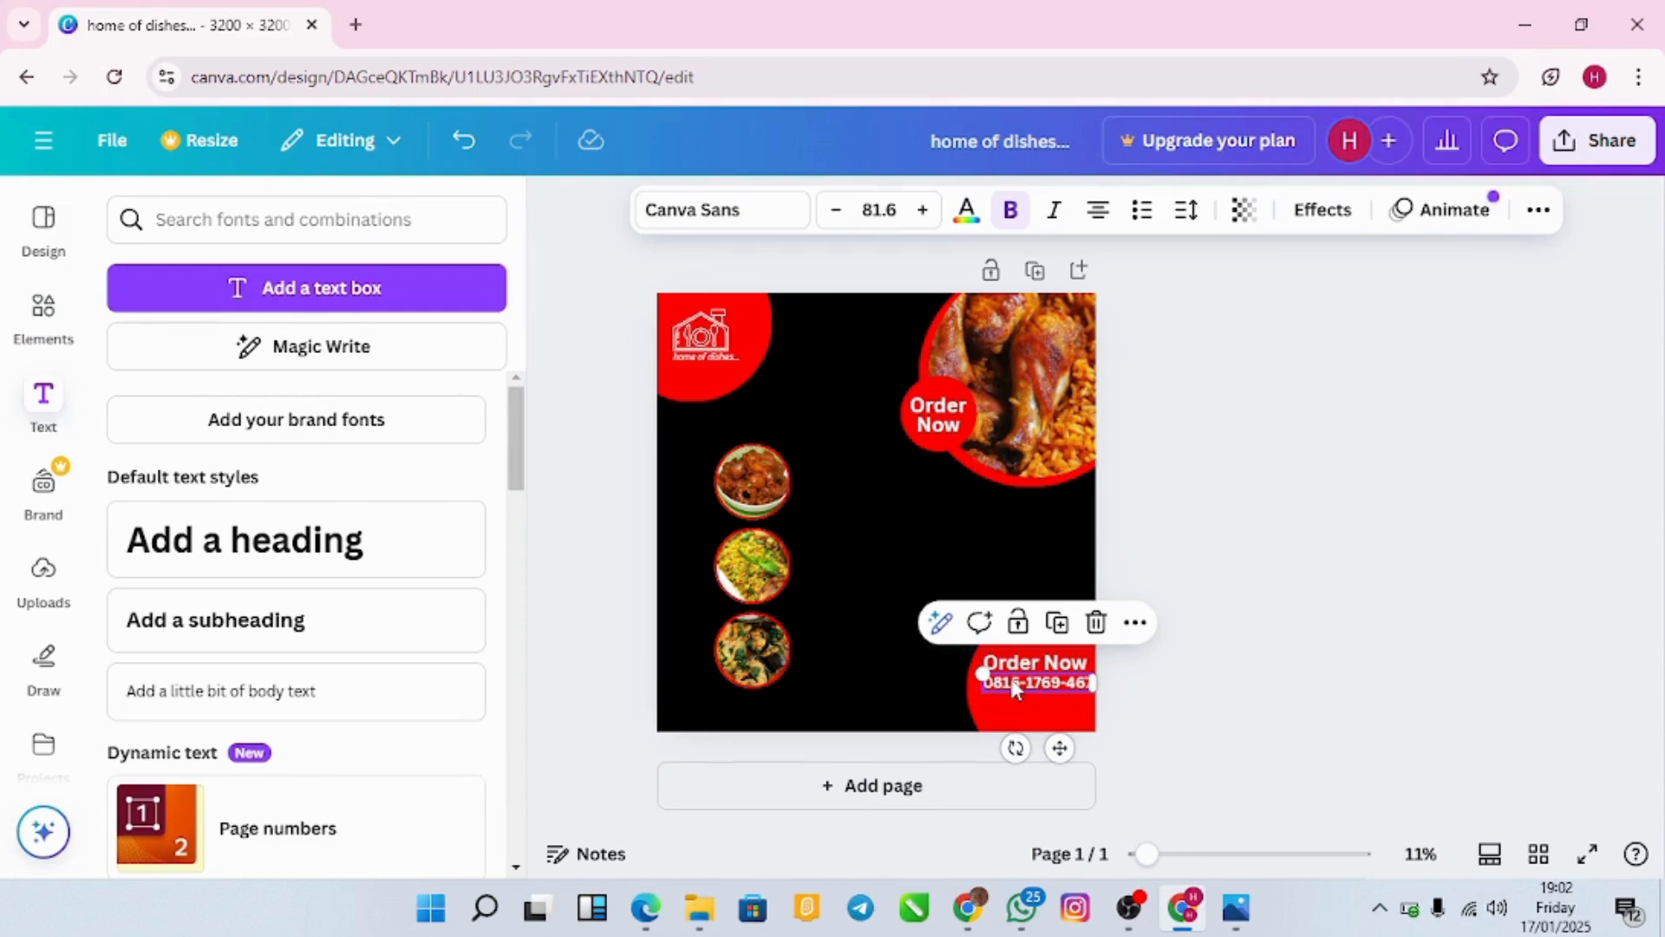
left_click(927, 672)
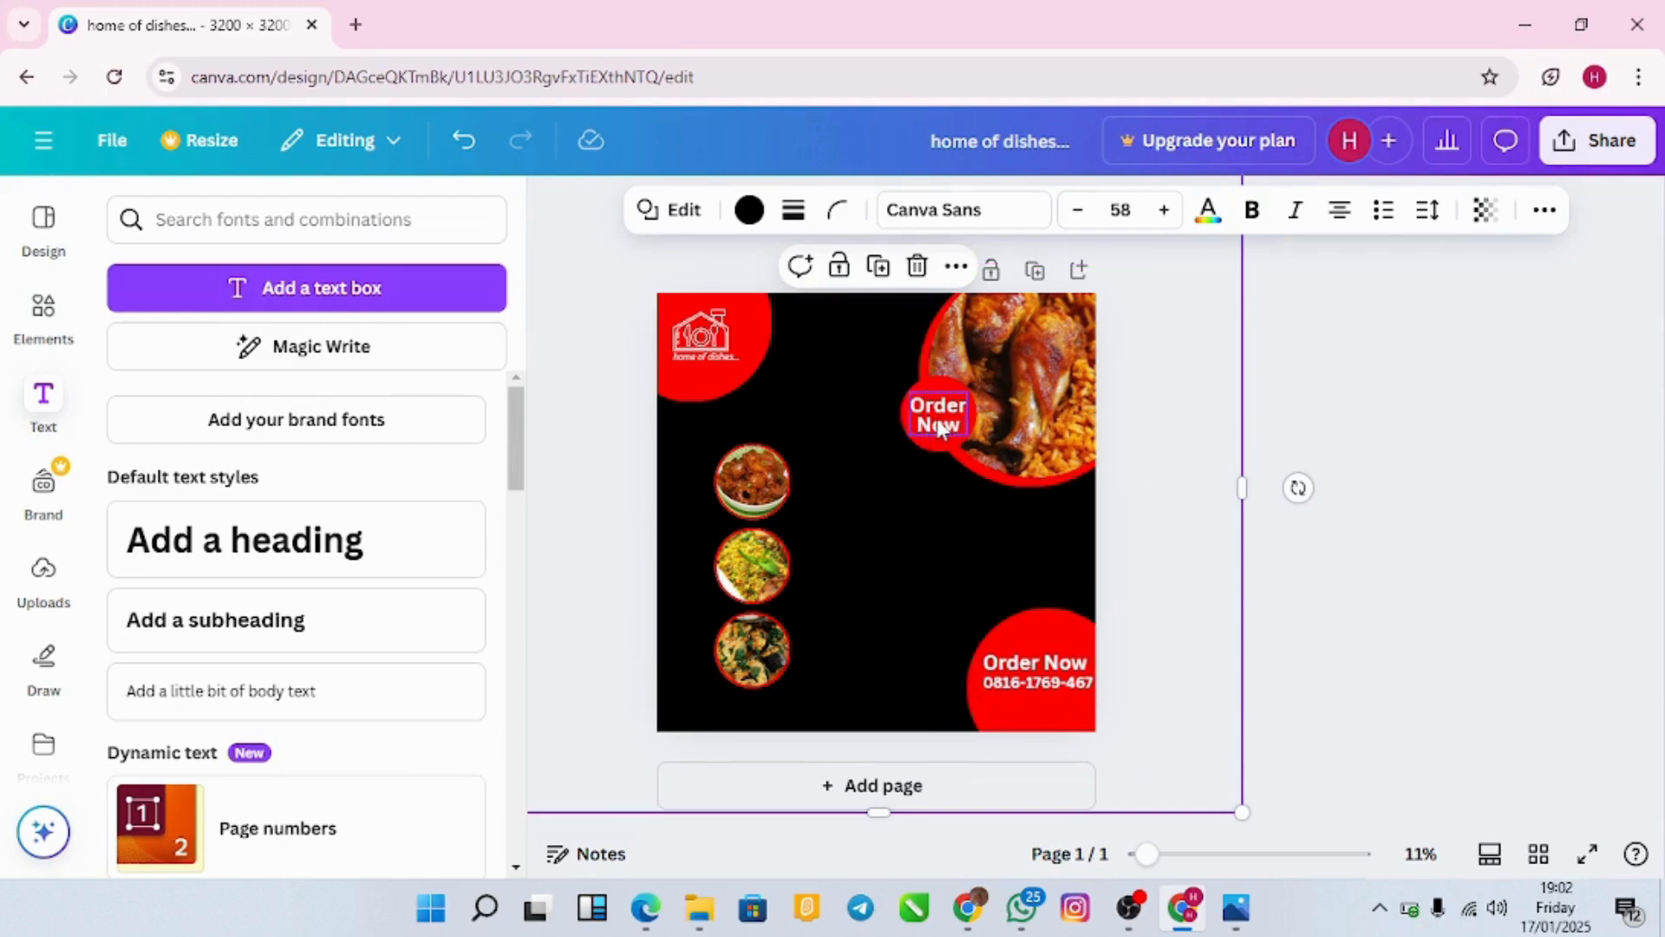
Step: Remove bold from the bottom-right 'Order Now' and shrink it above the phone number
left_click(1033, 660)
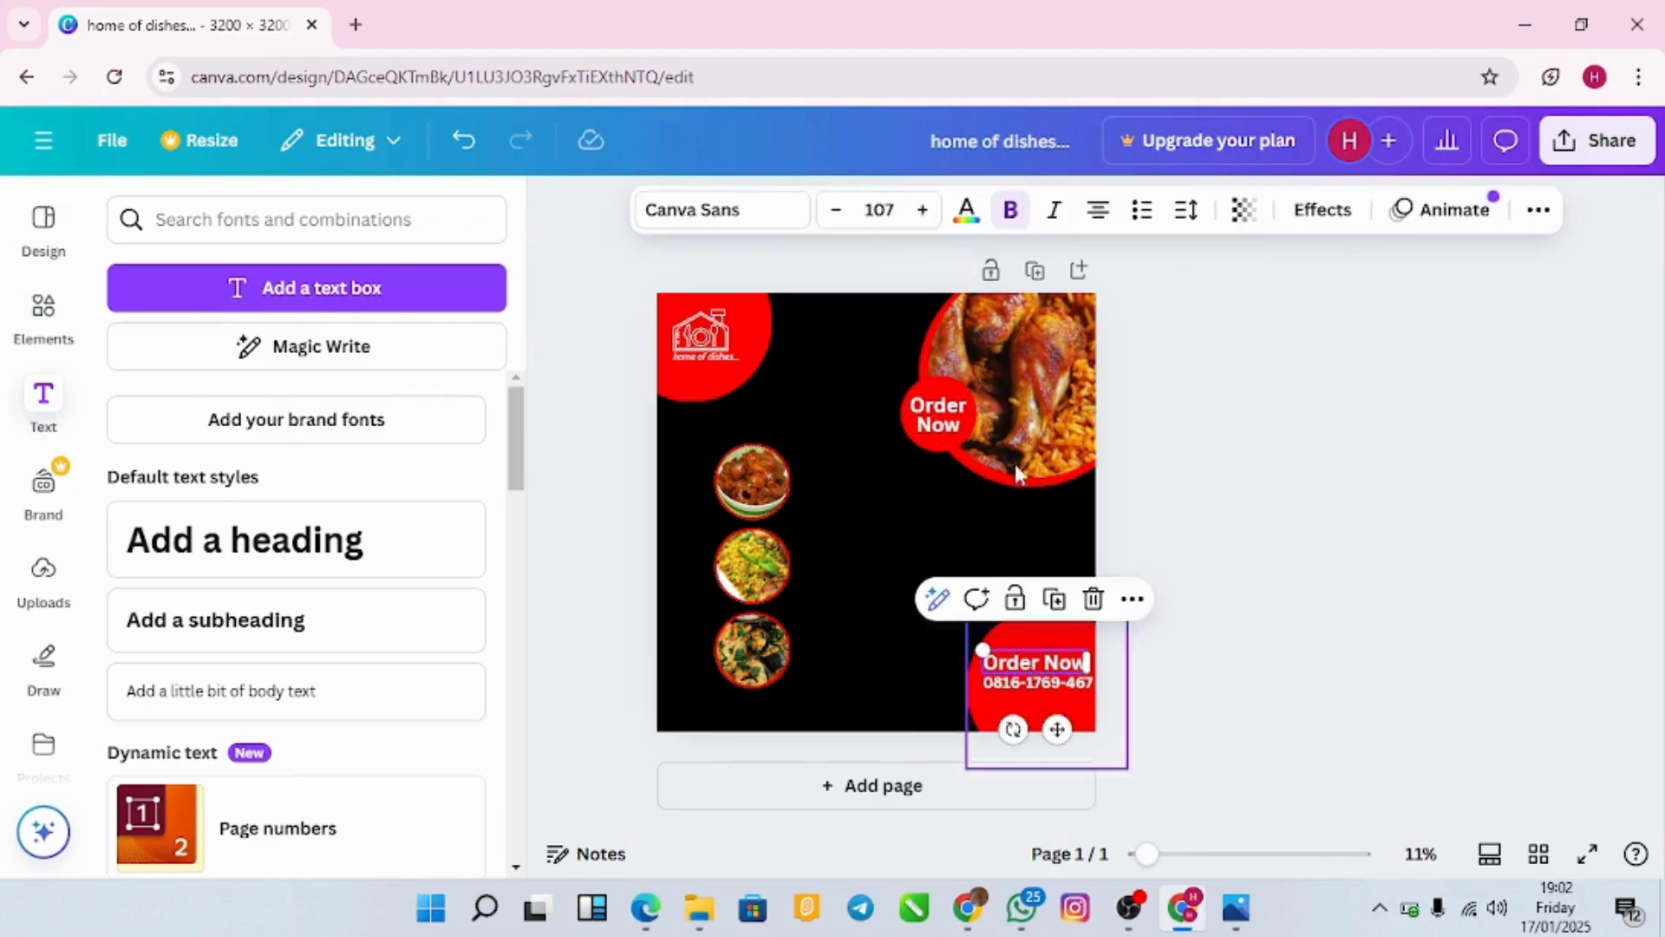
left_click(1011, 224)
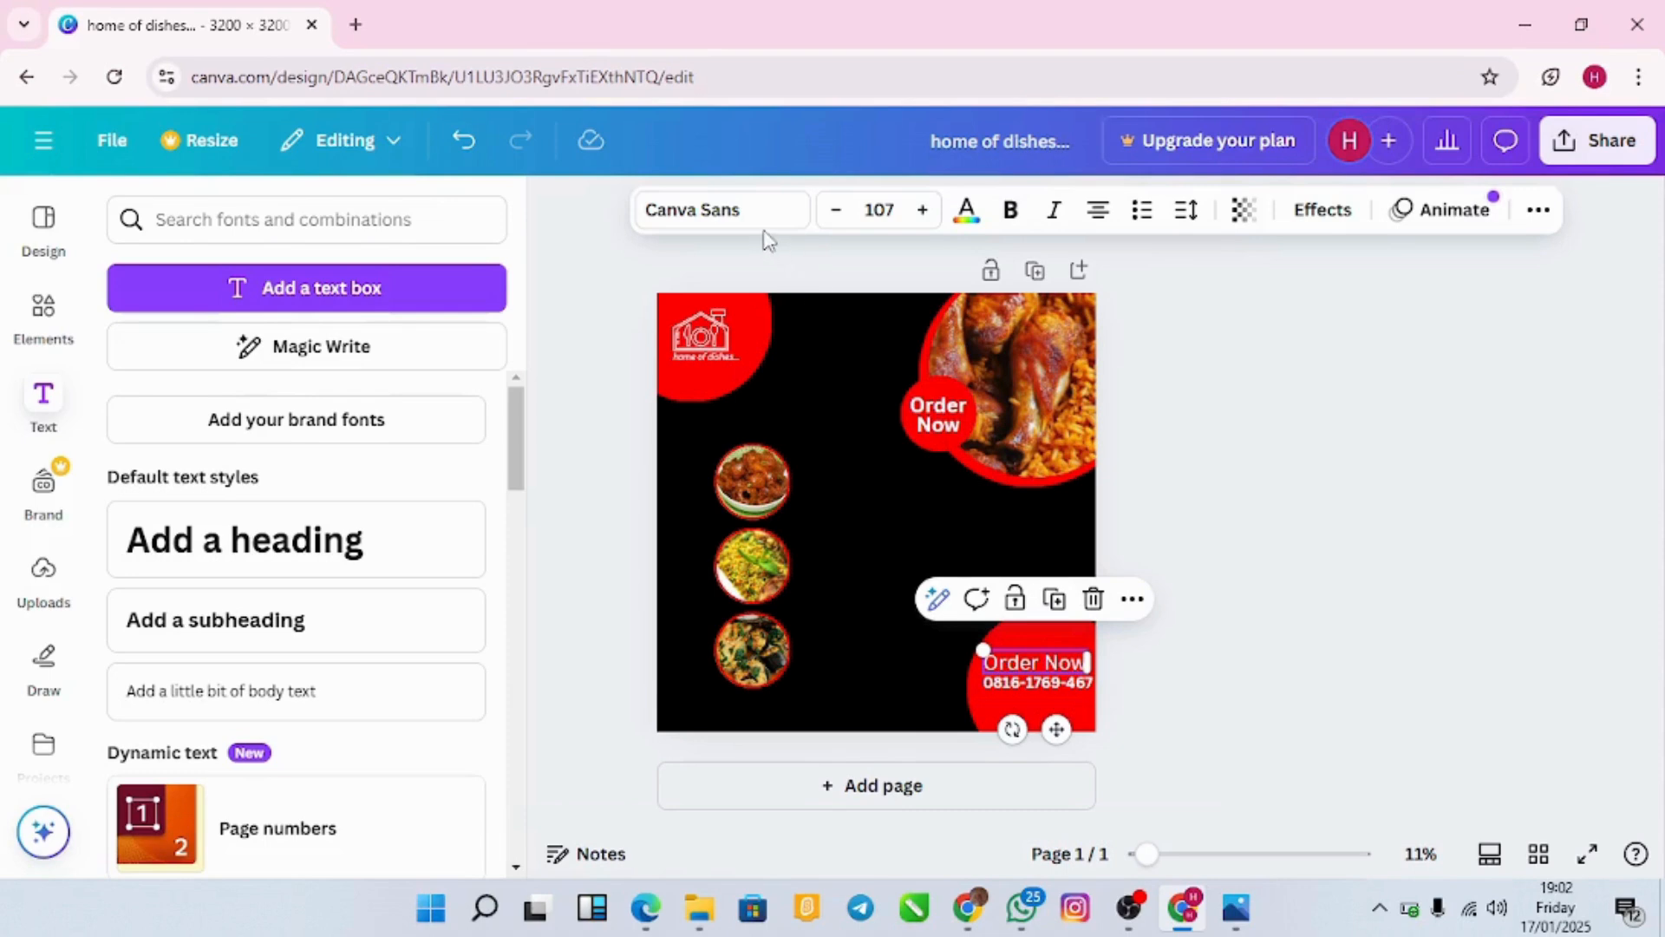
left_click_drag(982, 649, 1005, 658)
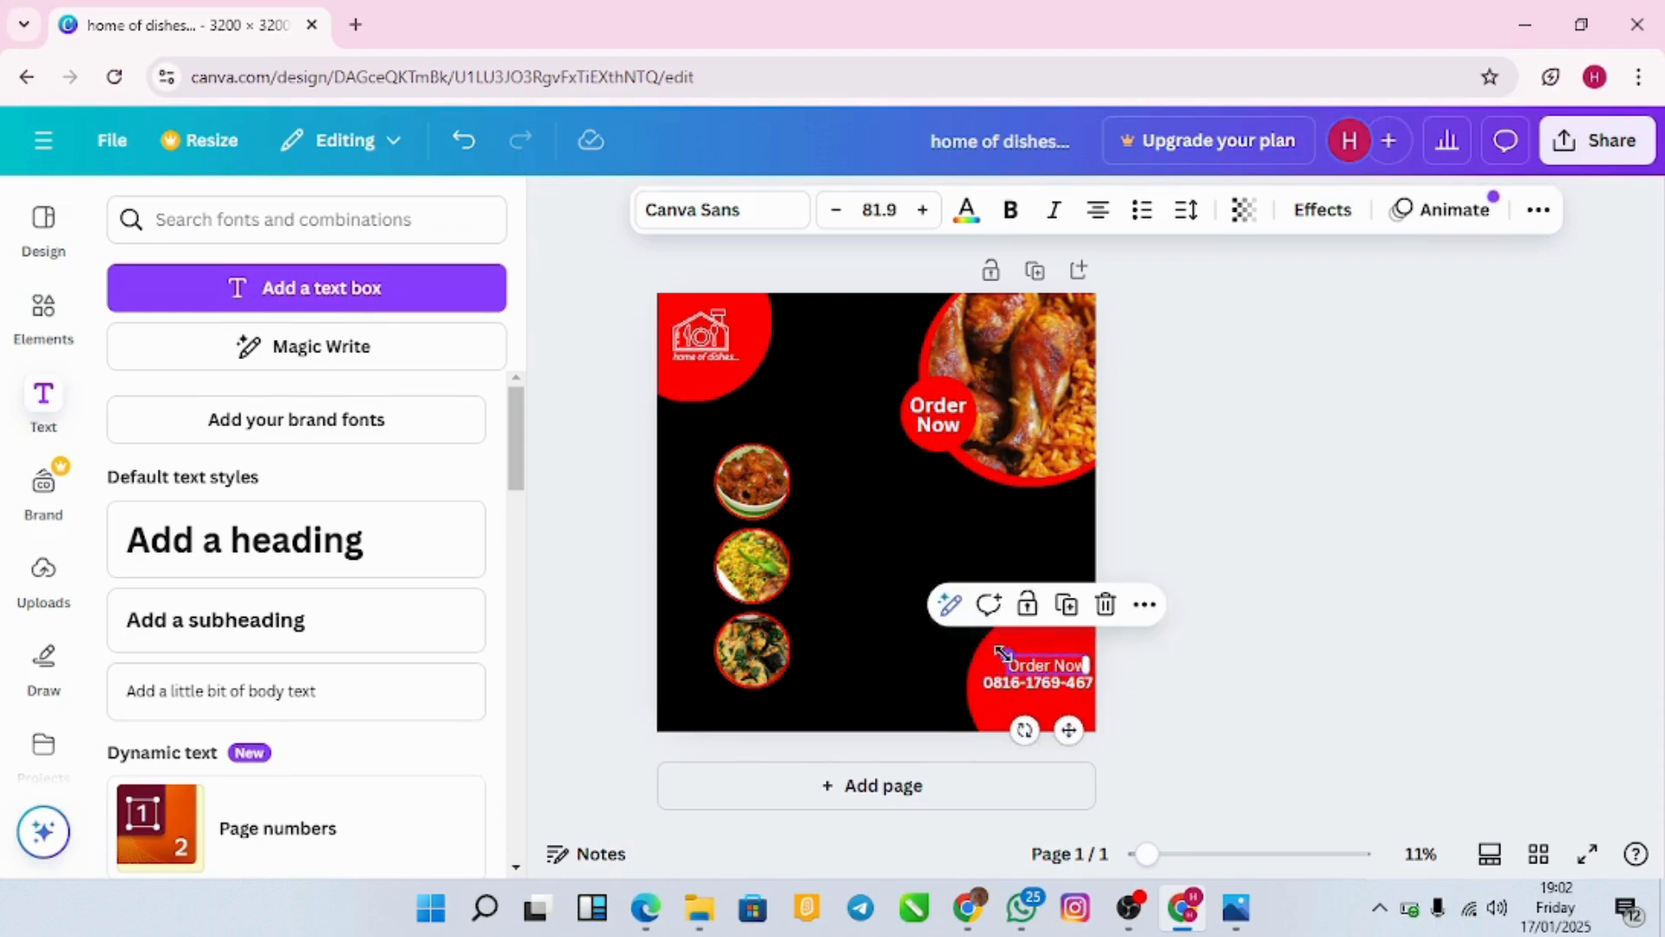
left_click(1158, 687)
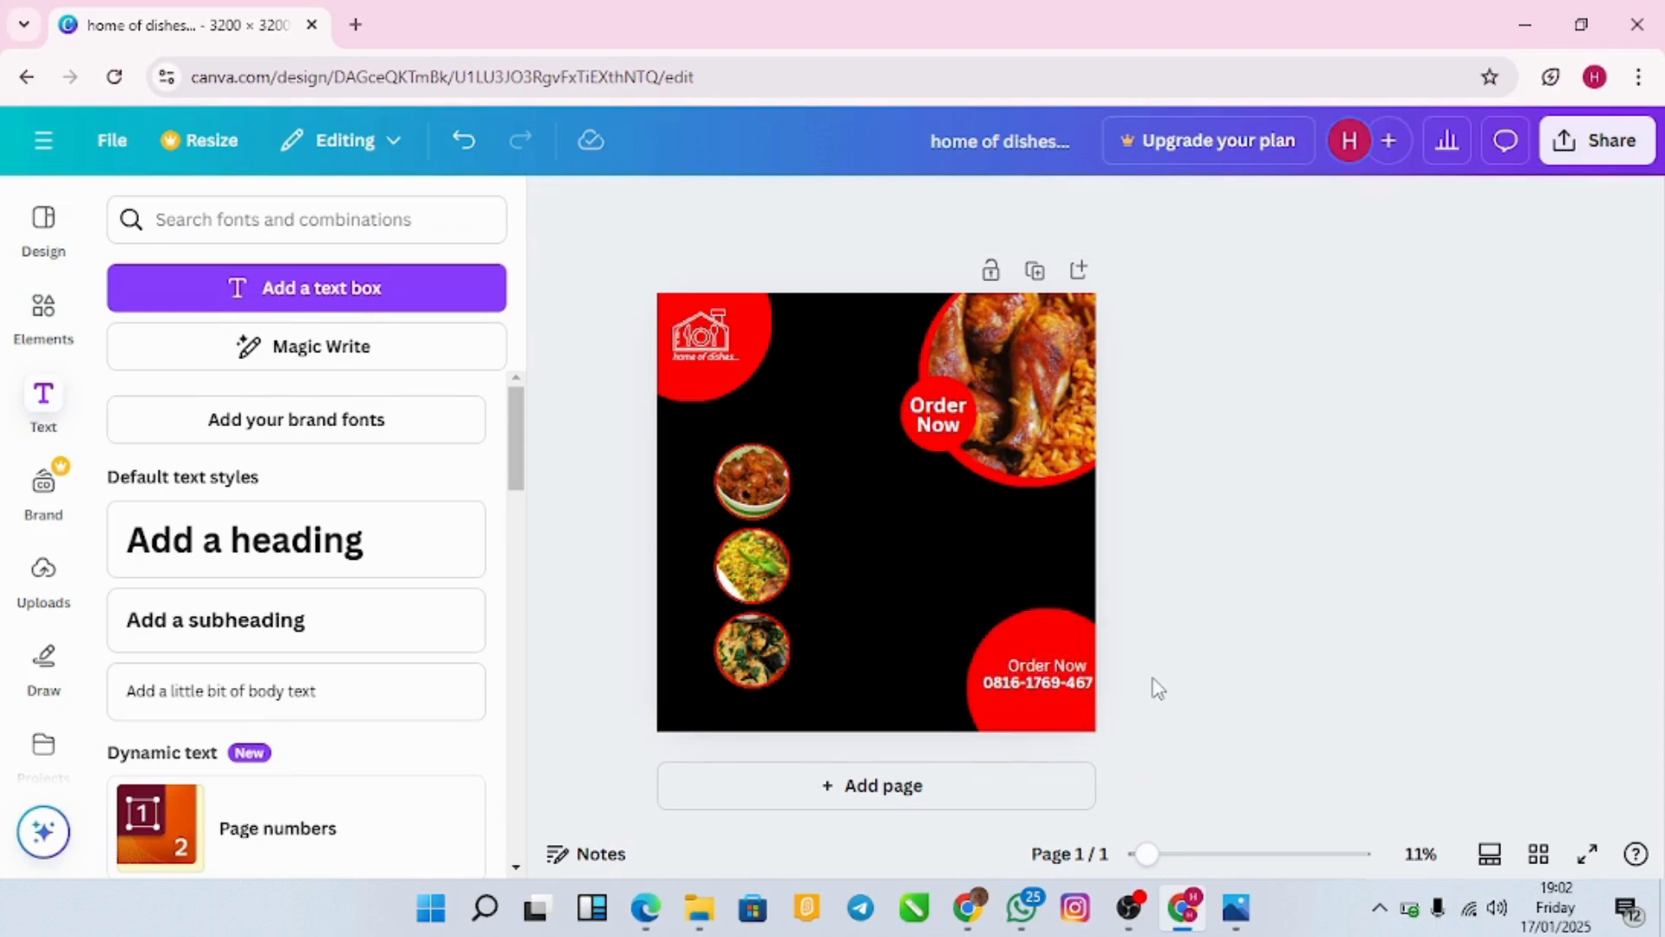
left_click(1064, 626)
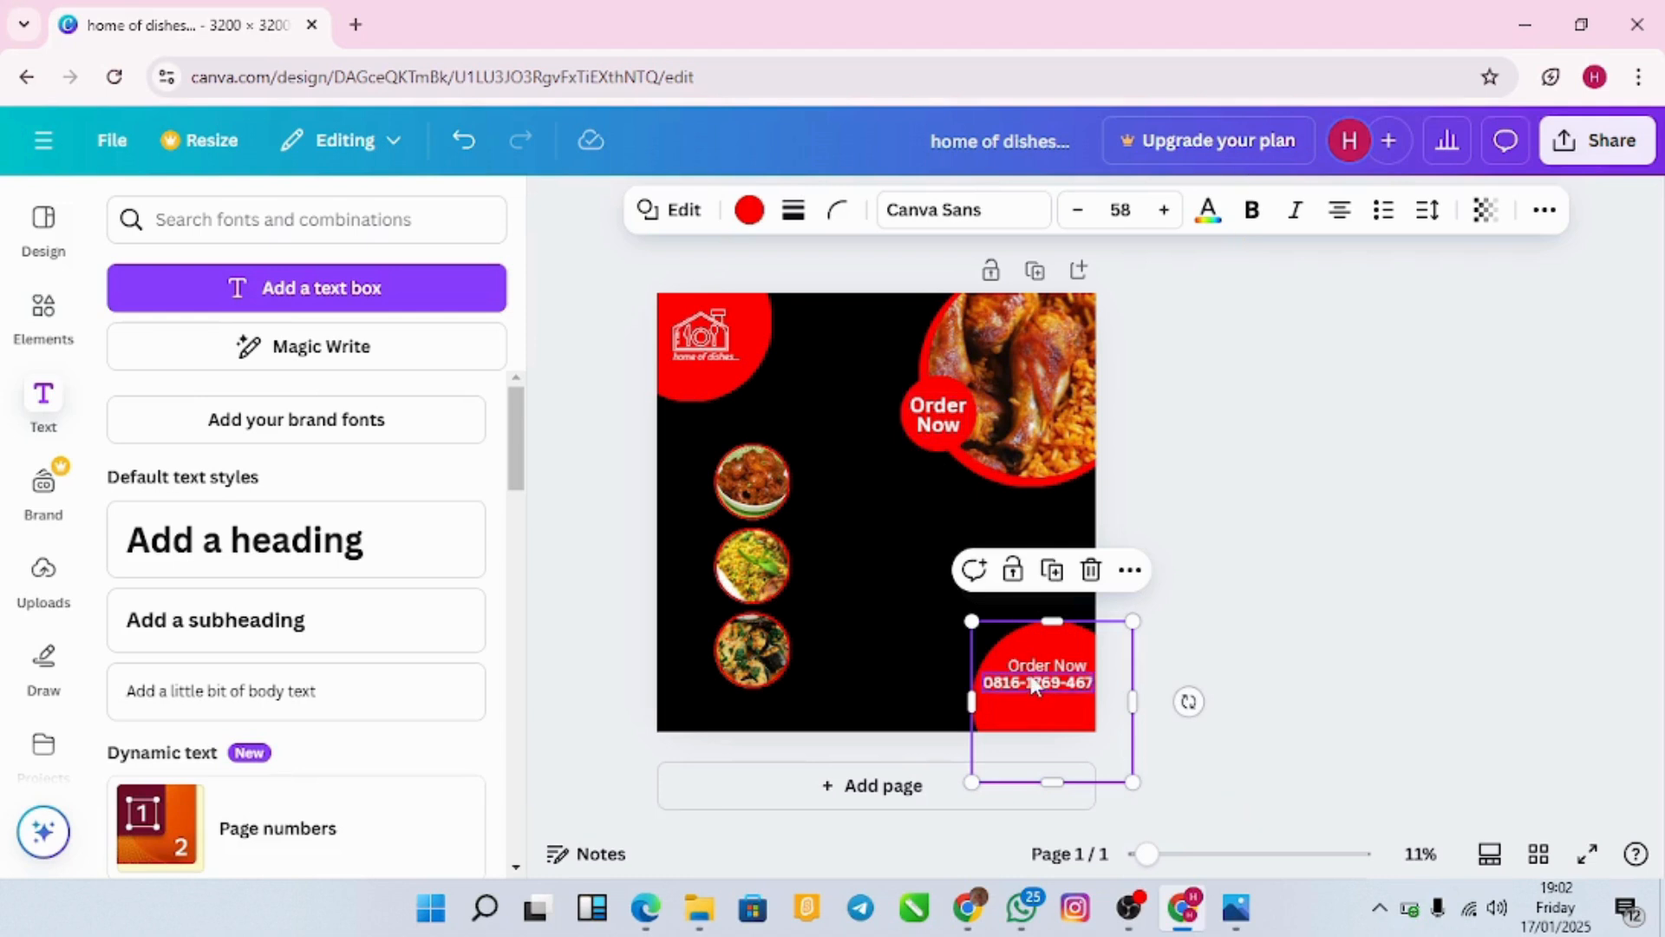
left_click(851, 638)
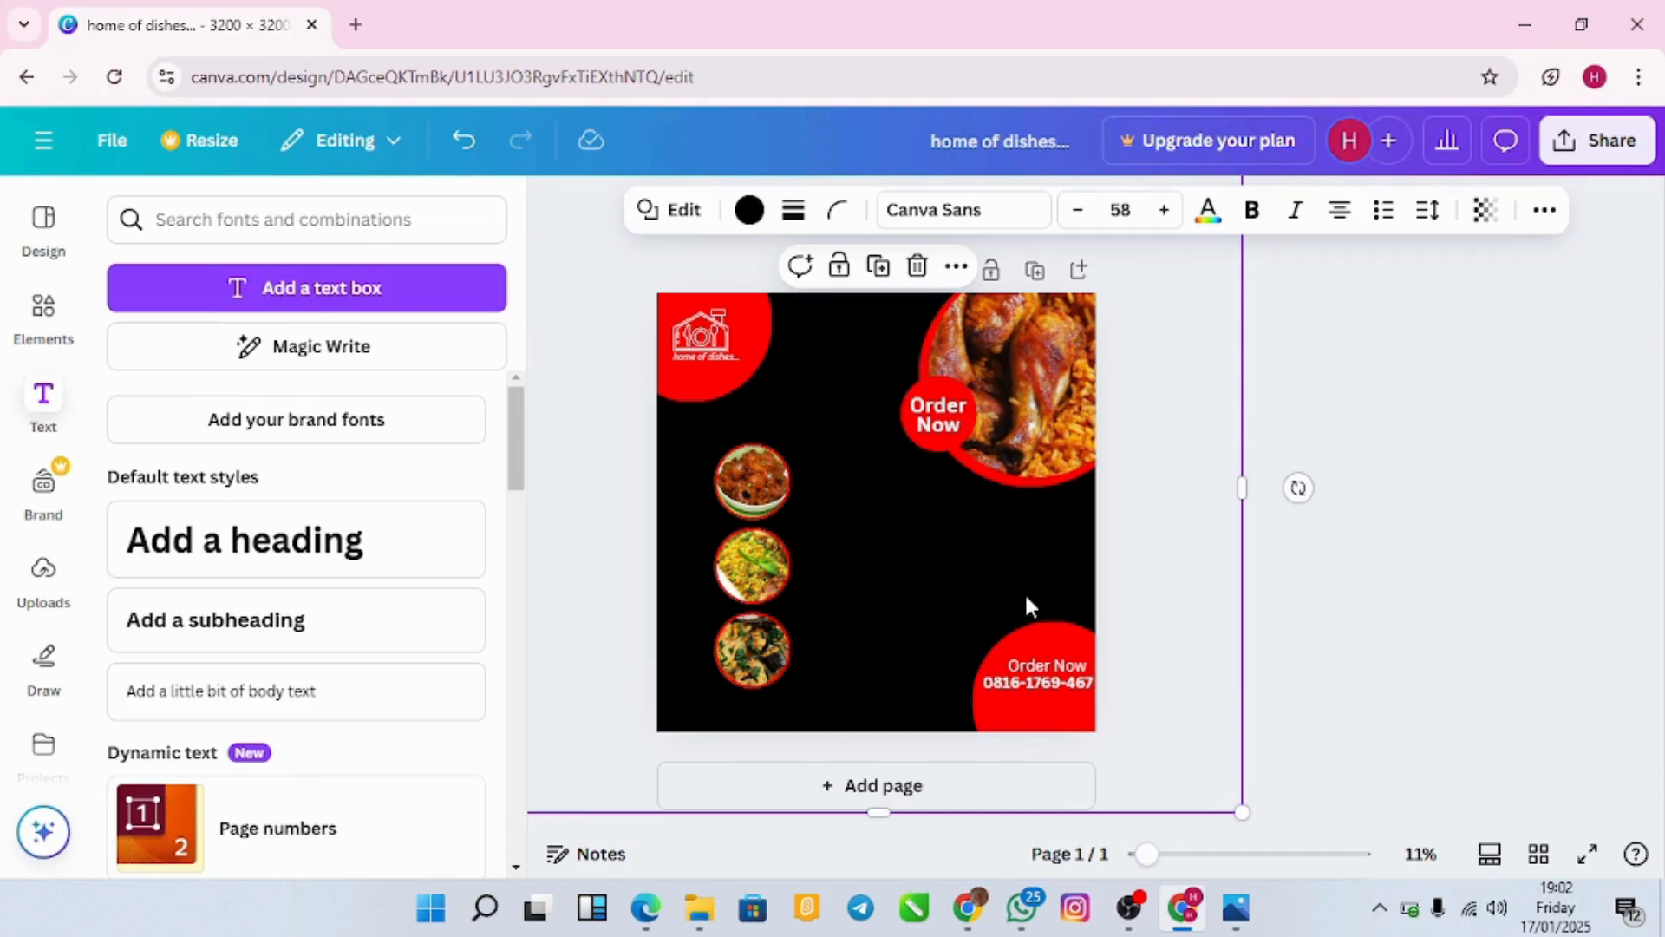
Step: Add a 'Lady 'B' Food' heading, halve its size and place it mid-right of the flyer
left_click(409, 550)
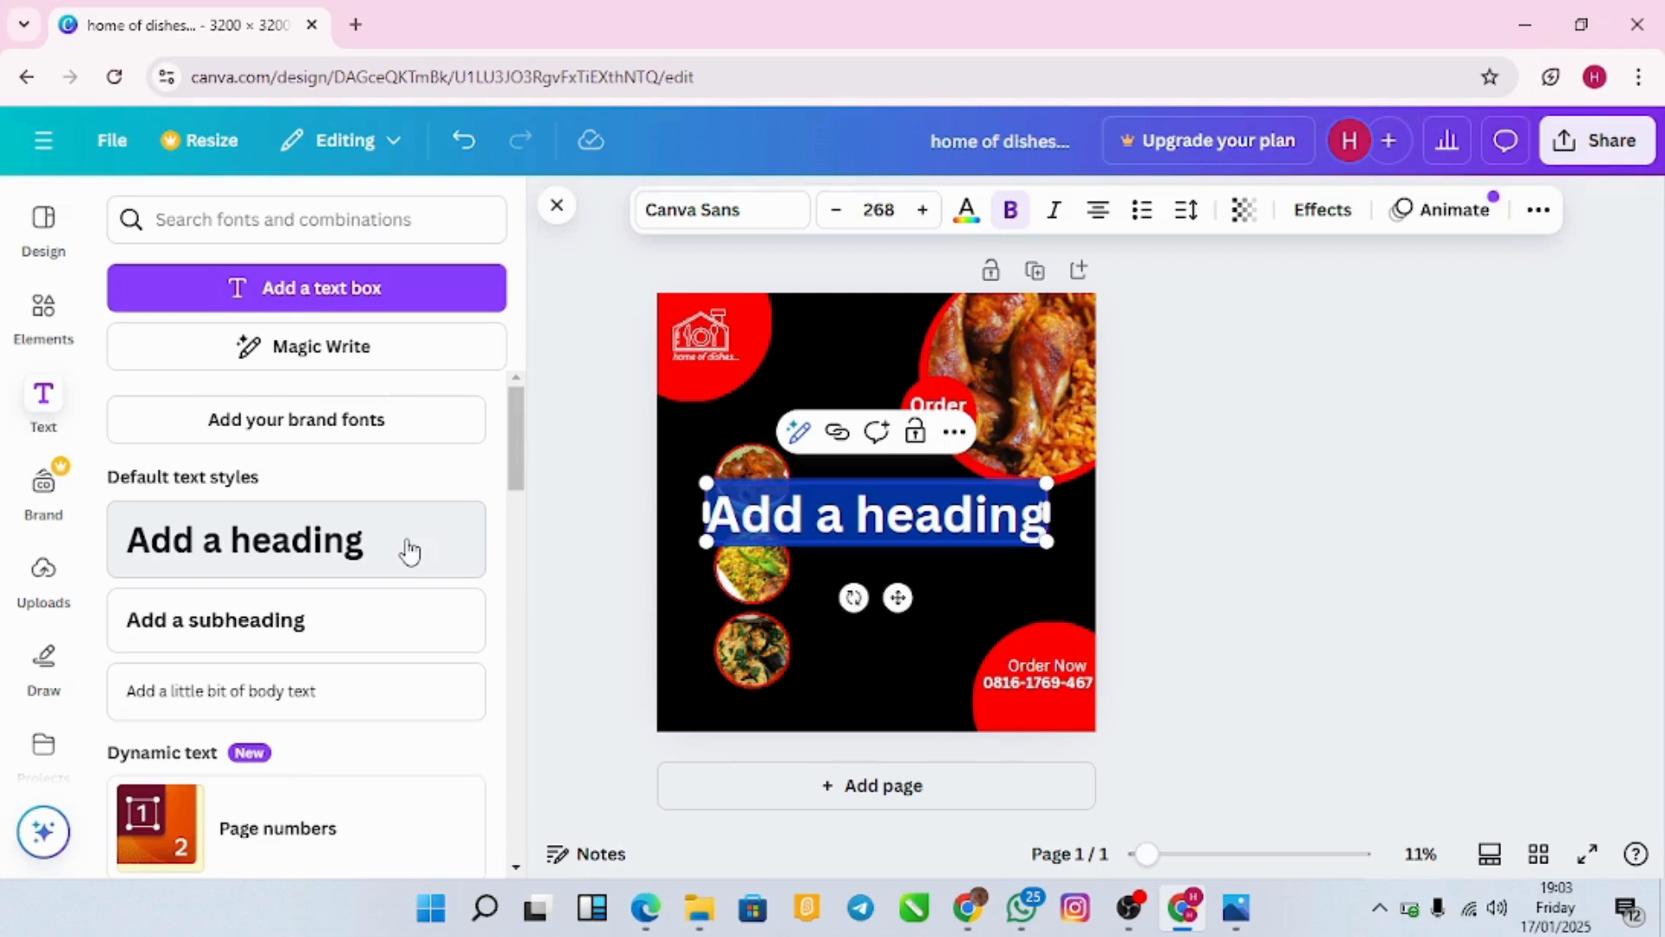
key("BackSpace")
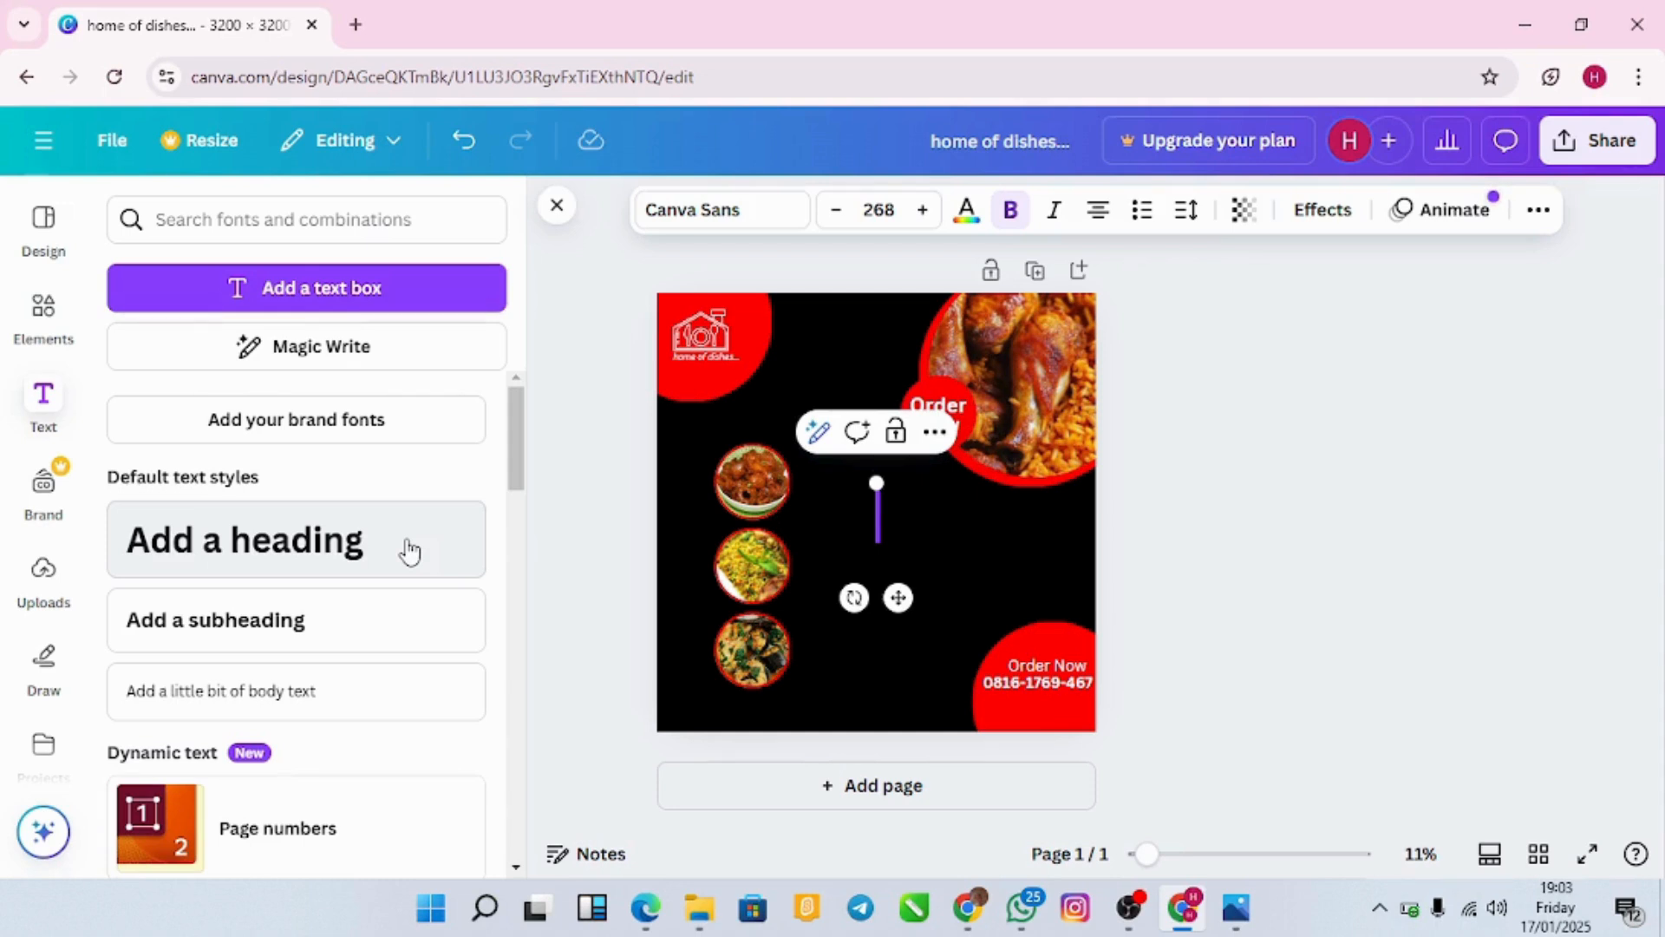
type("He")
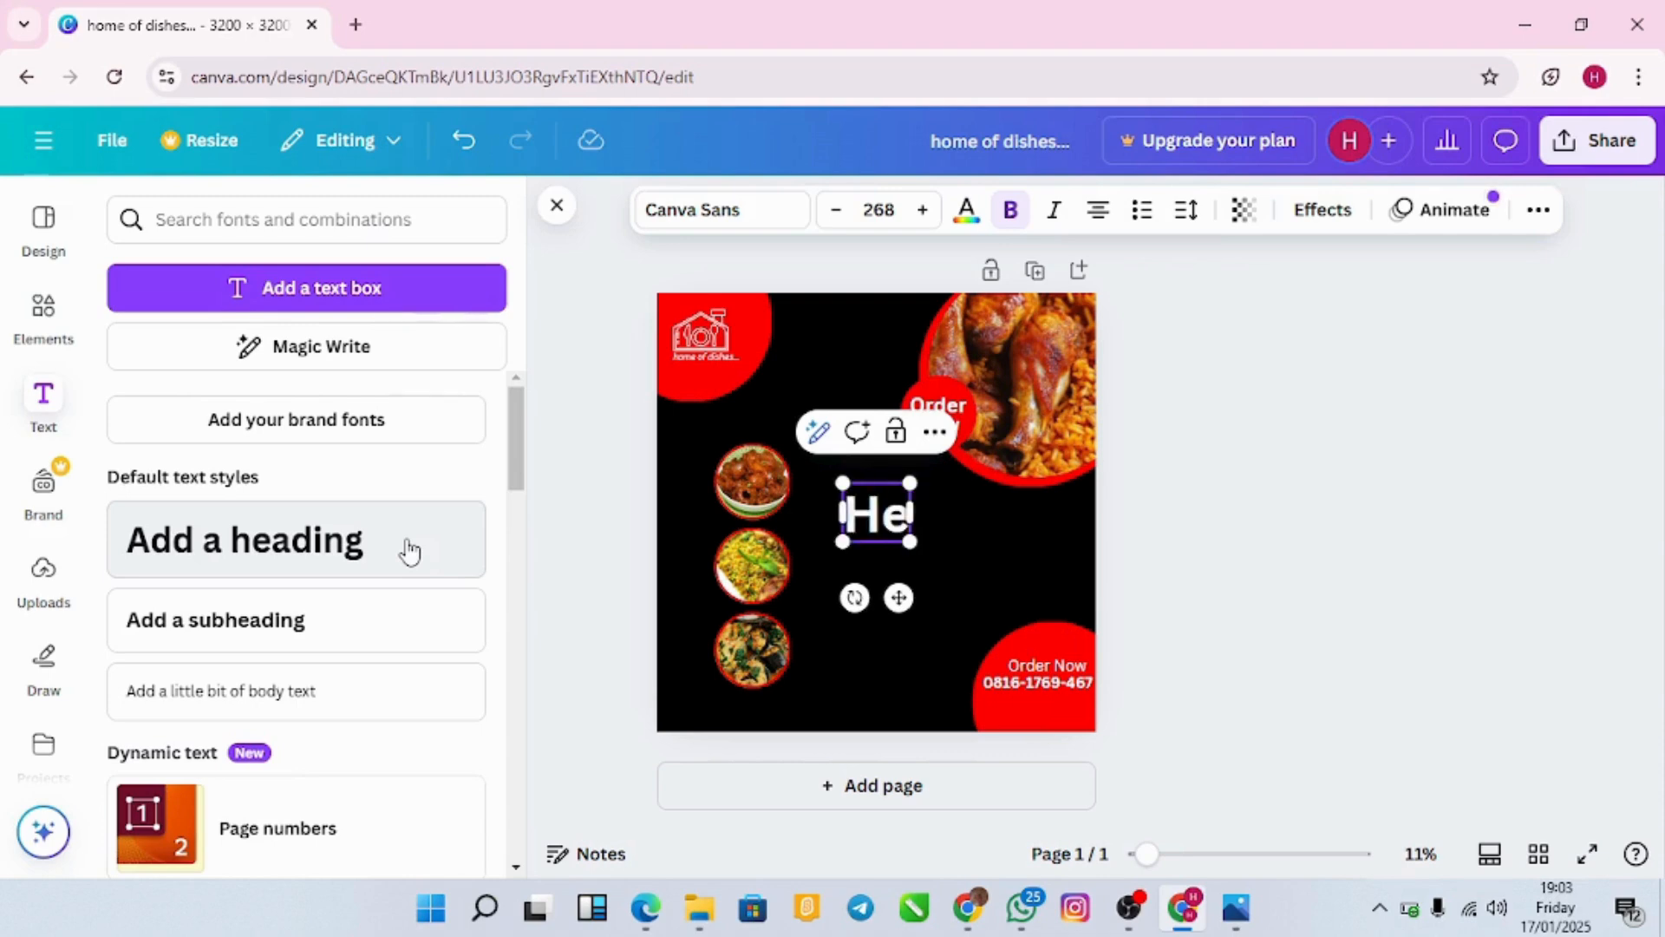
type("irs")
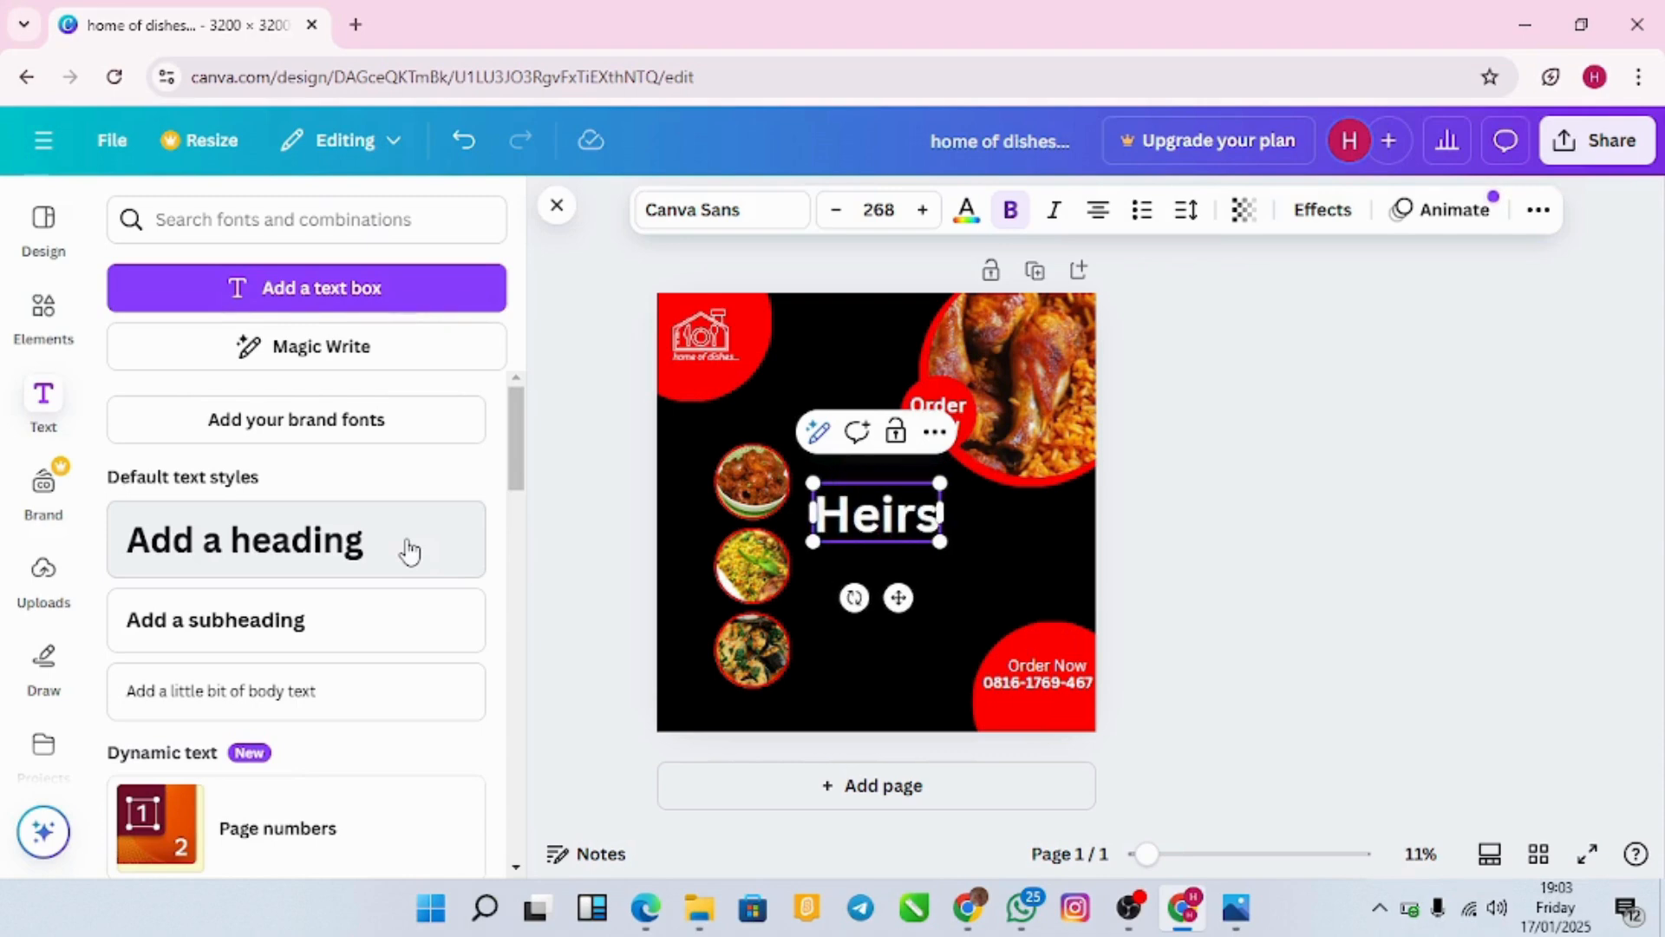
key("BackSpace")
key("BackSpace")
key("BackSpace")
key("BackSpace")
key("BackSpace")
key("BackSpace")
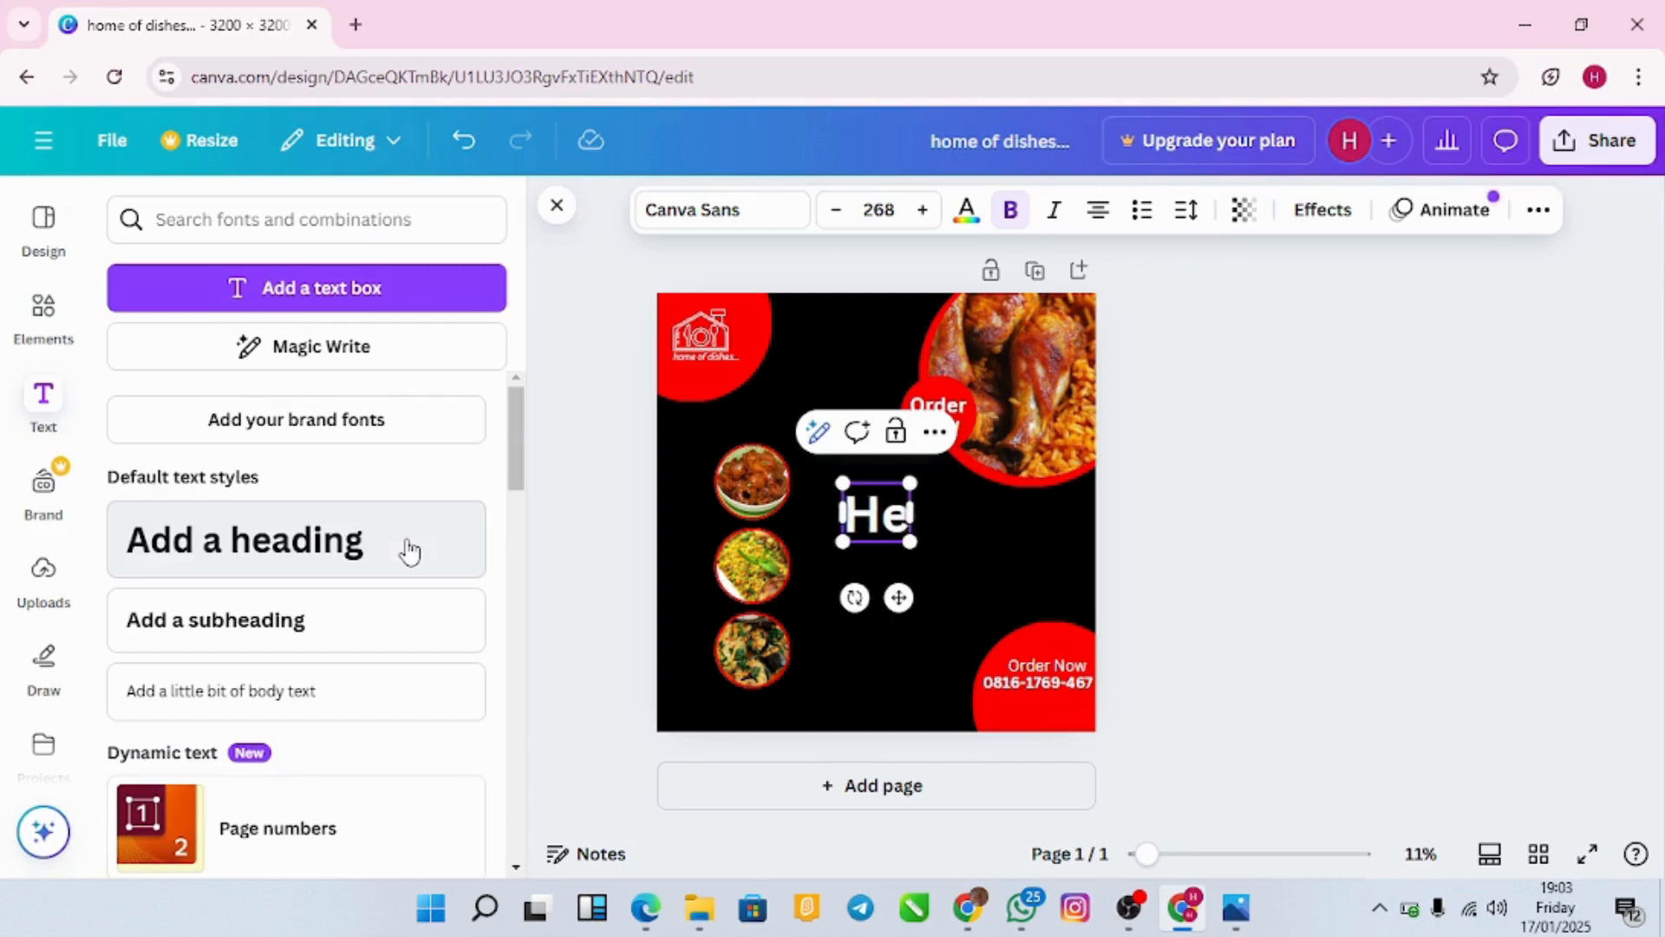
type("Lady ‘")
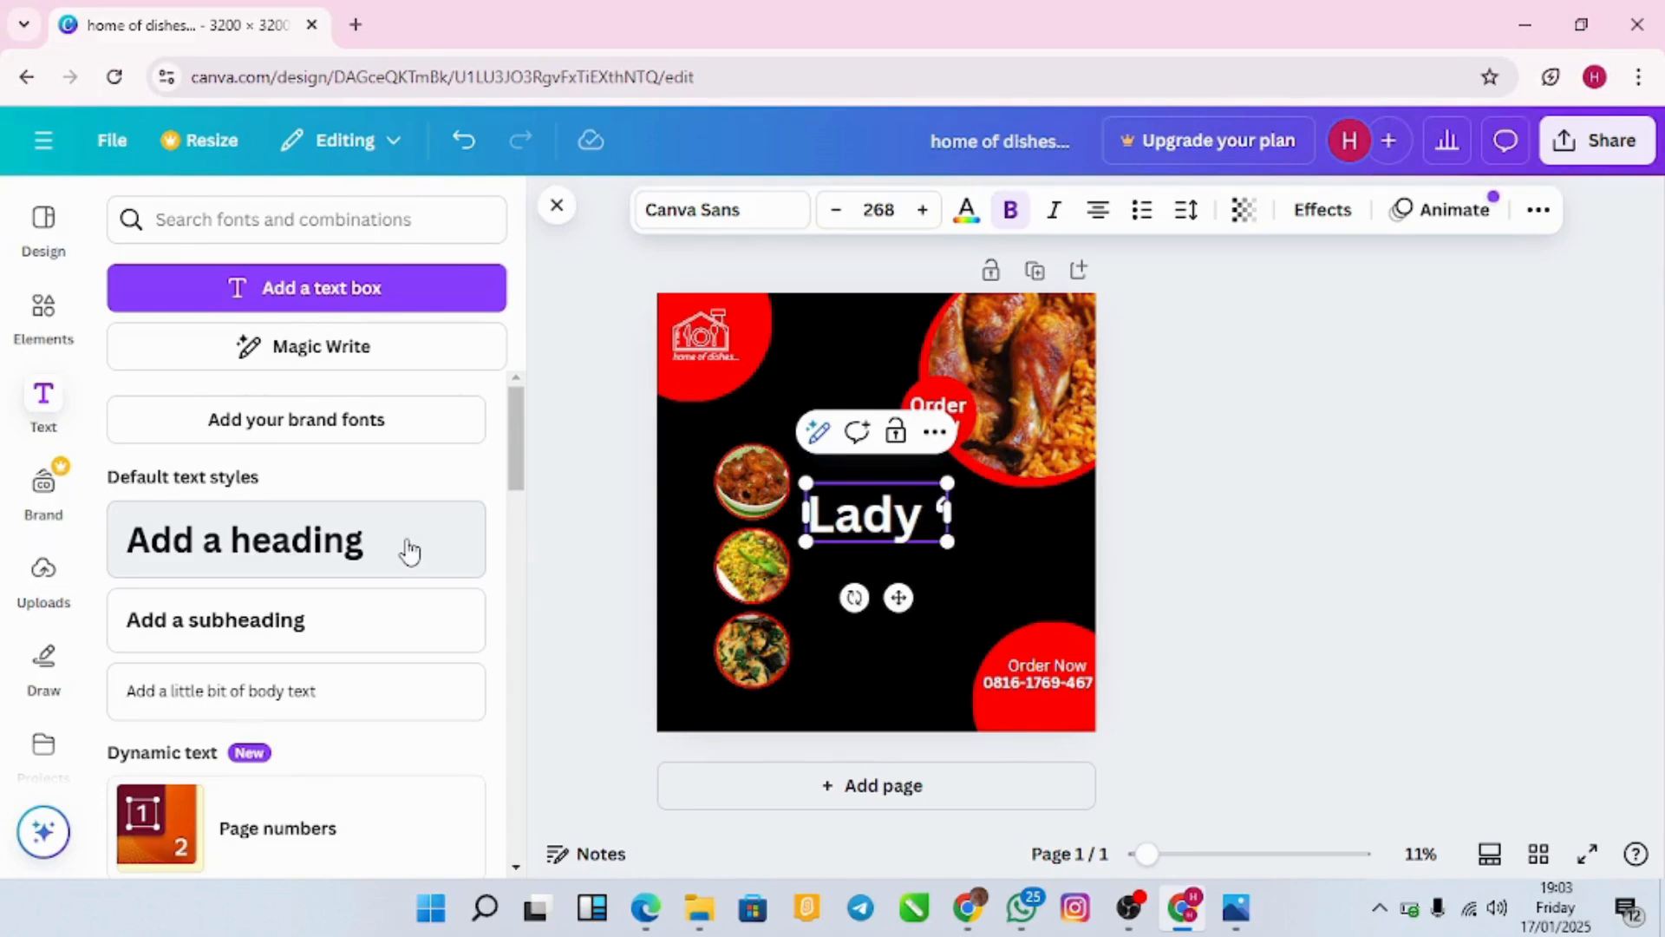
type(" 'B")
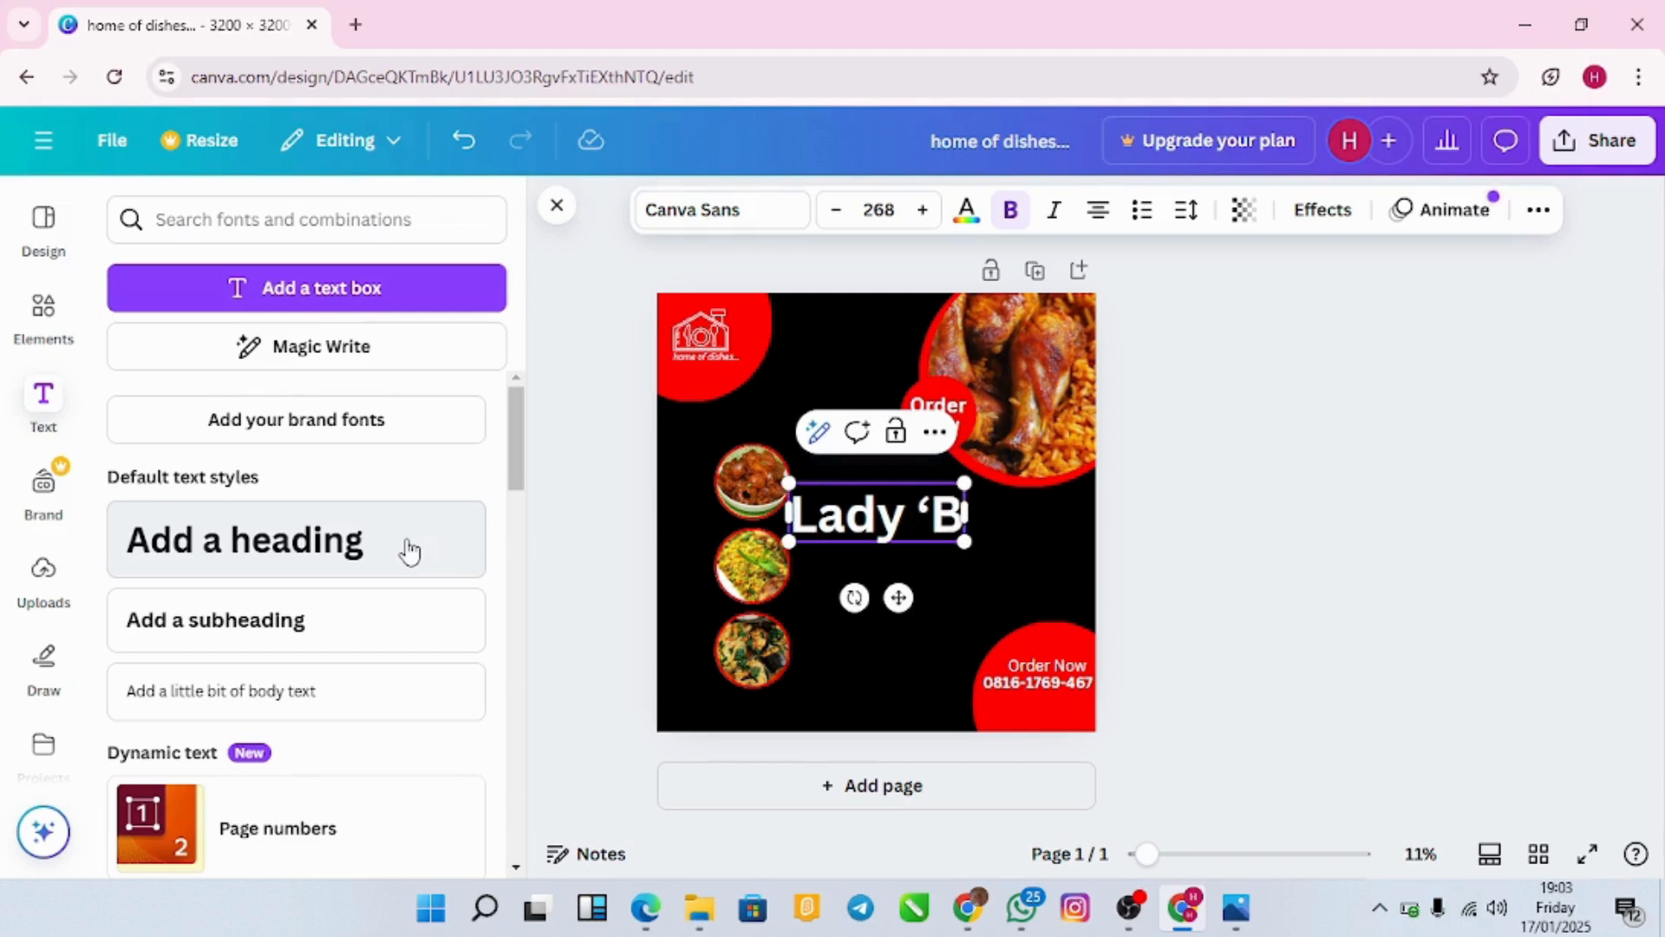
type("'")
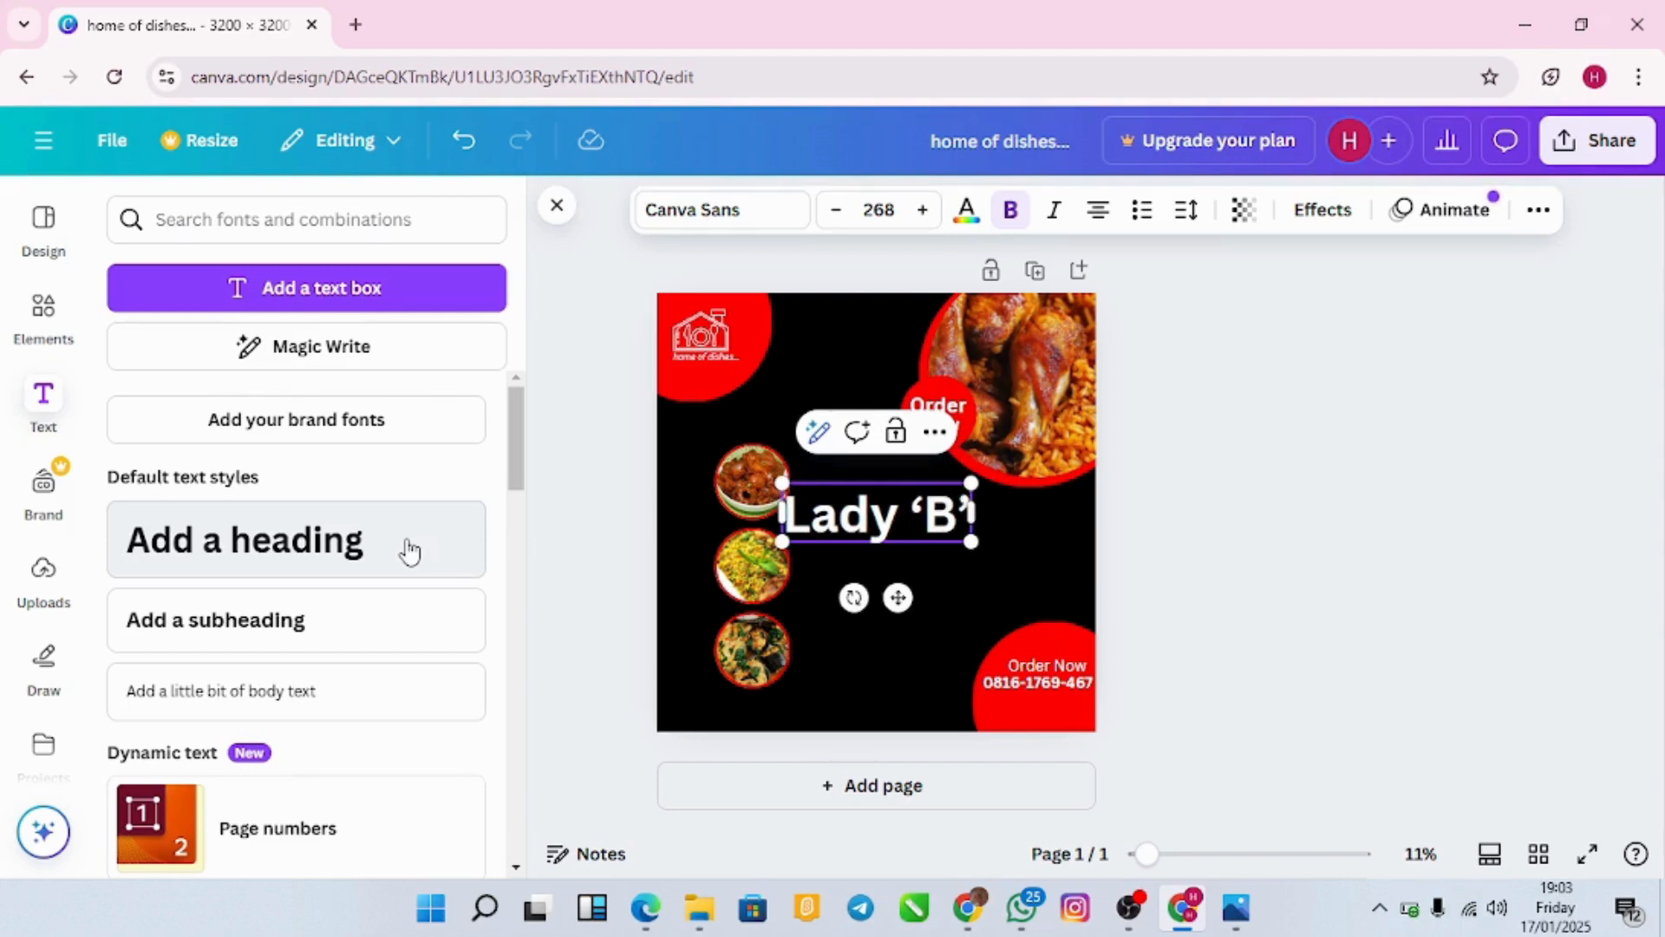
type(" Food")
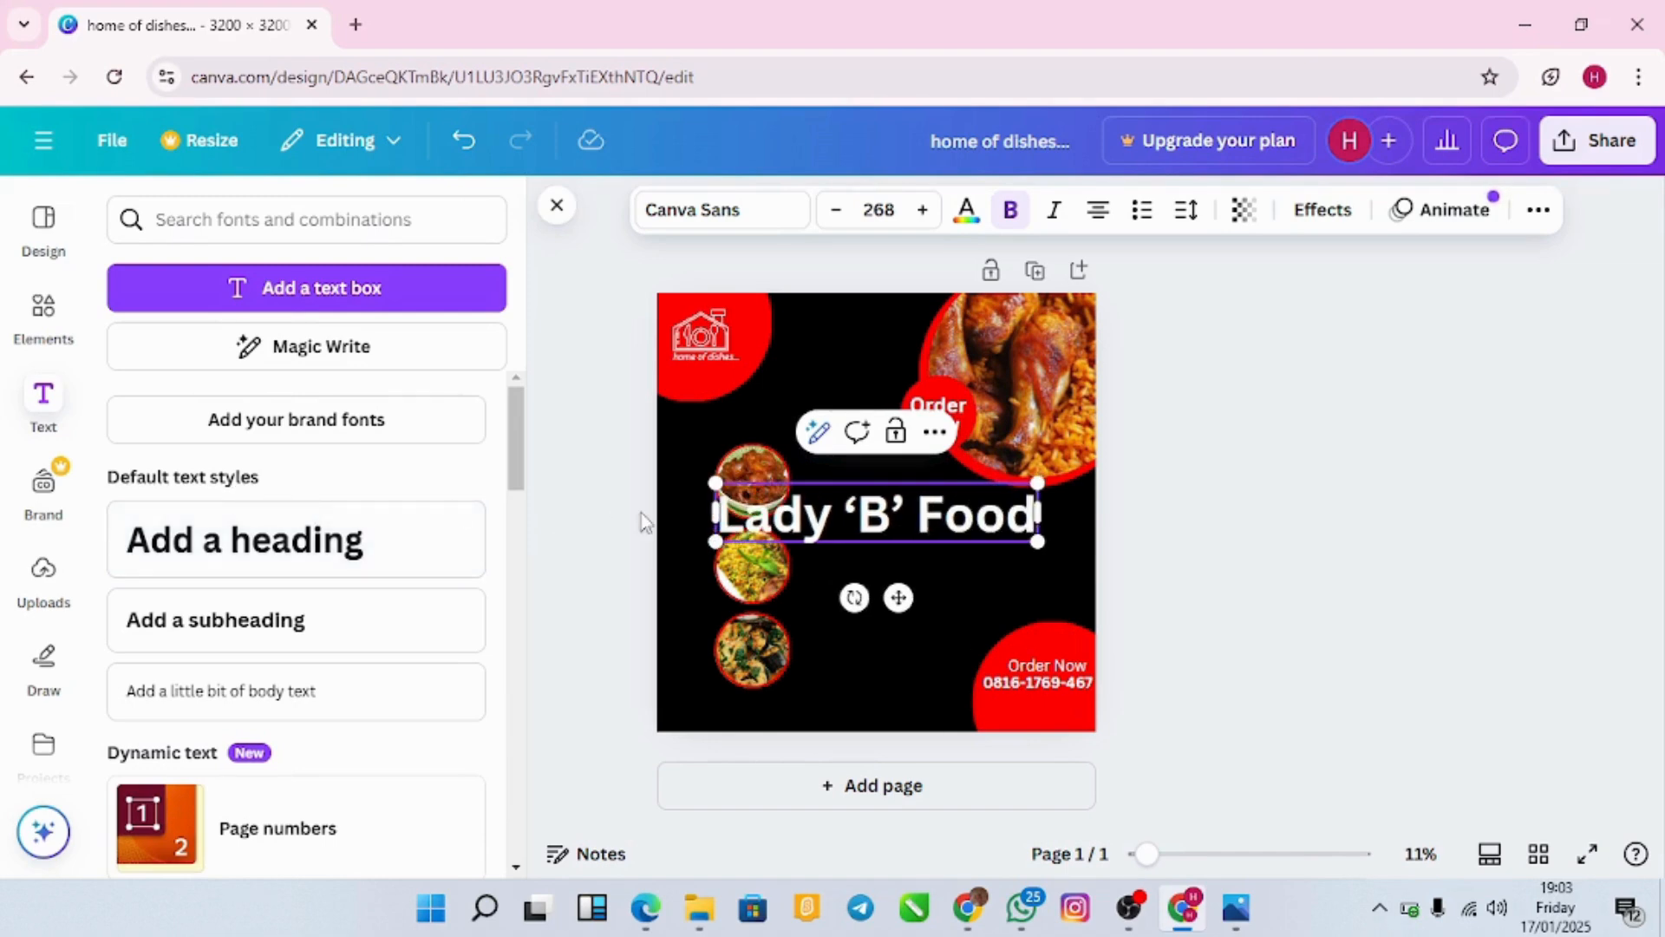
left_click_drag(716, 483, 874, 503)
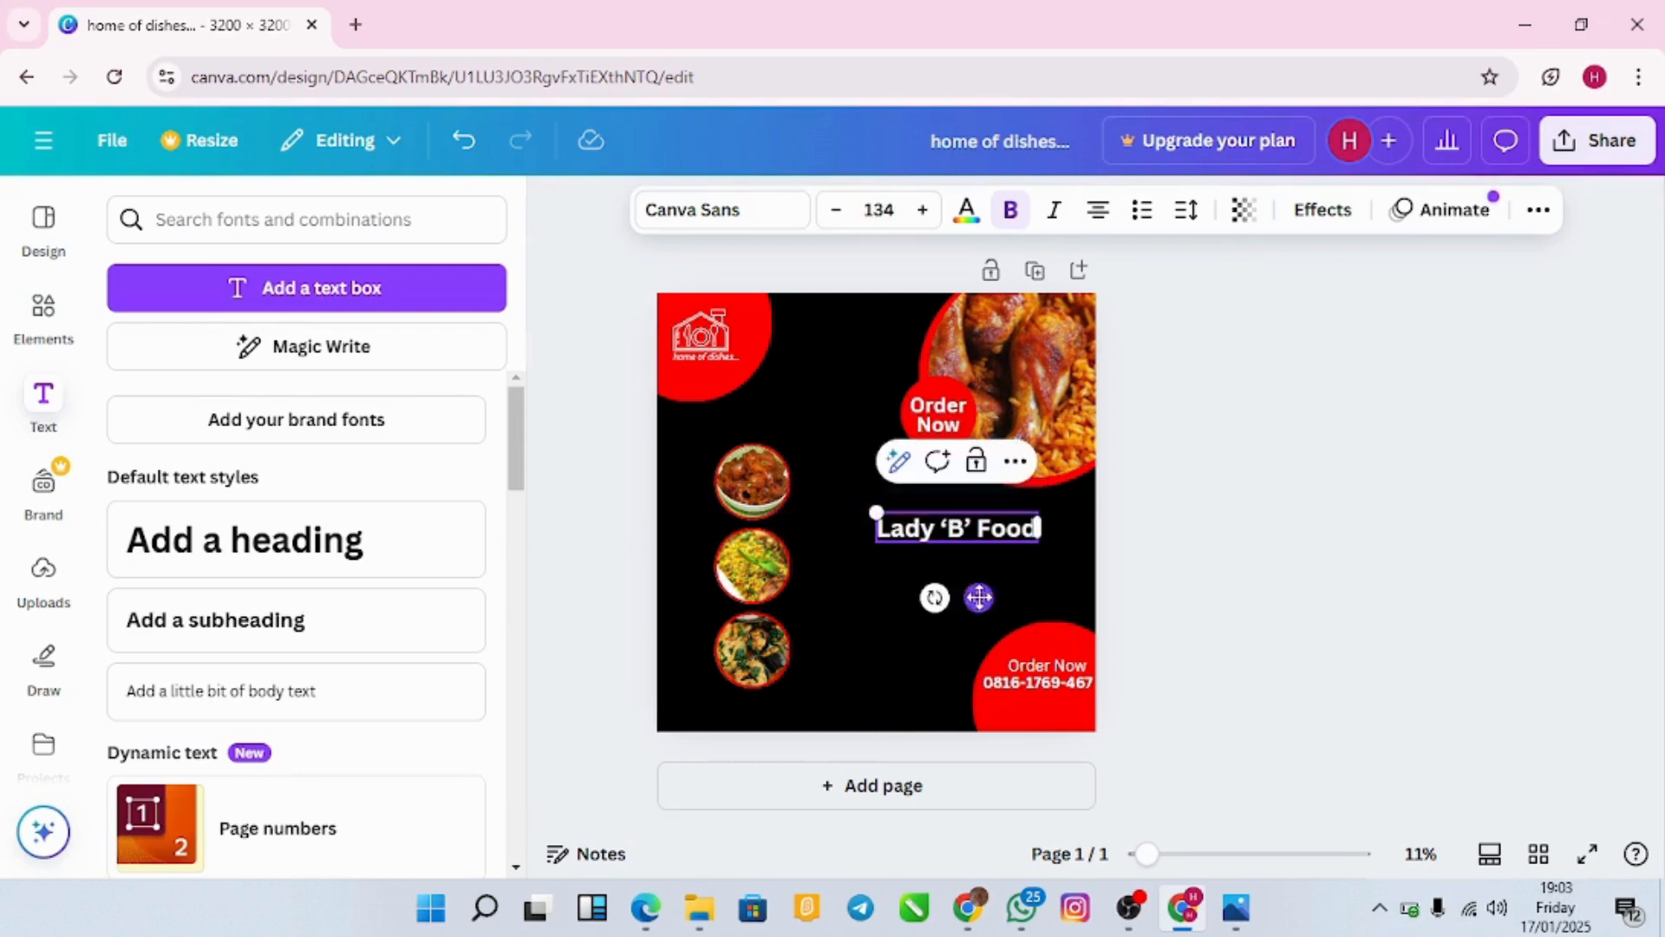
mouse_move(977, 597)
left_mouse_down()
mouse_move(1008, 605)
mouse_move(989, 584)
left_mouse_up()
Step: Add a 'Yummy delicious and savory' subheading, shrink it and set it under the heading
left_click(866, 575)
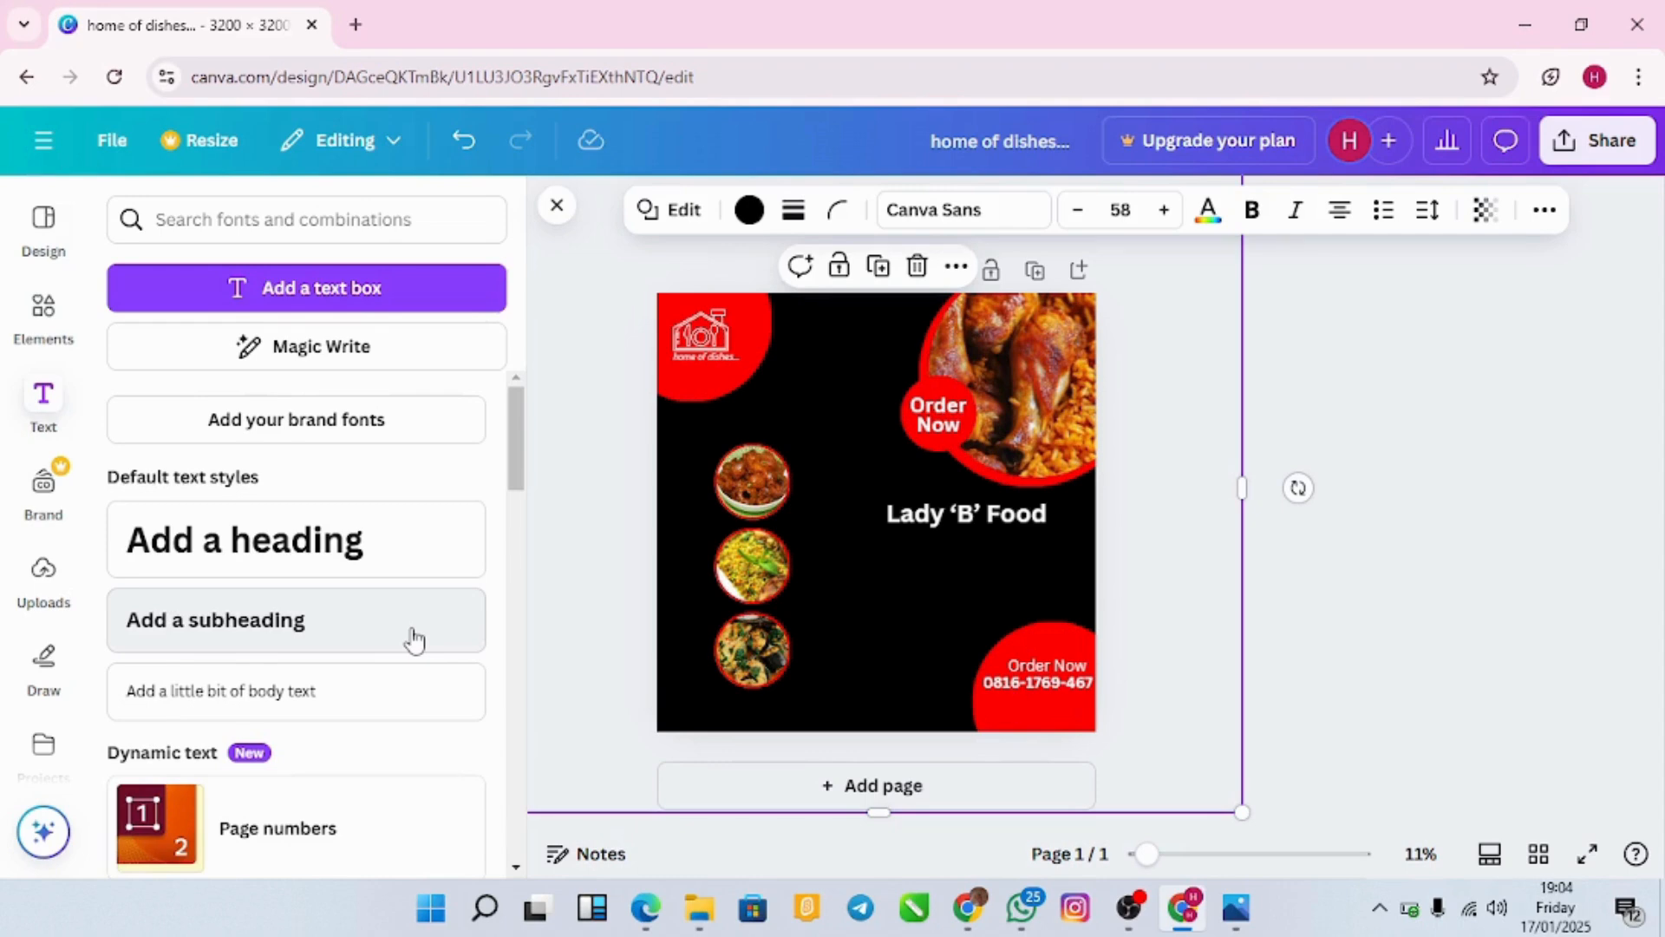
left_click(353, 640)
key("BackSpace")
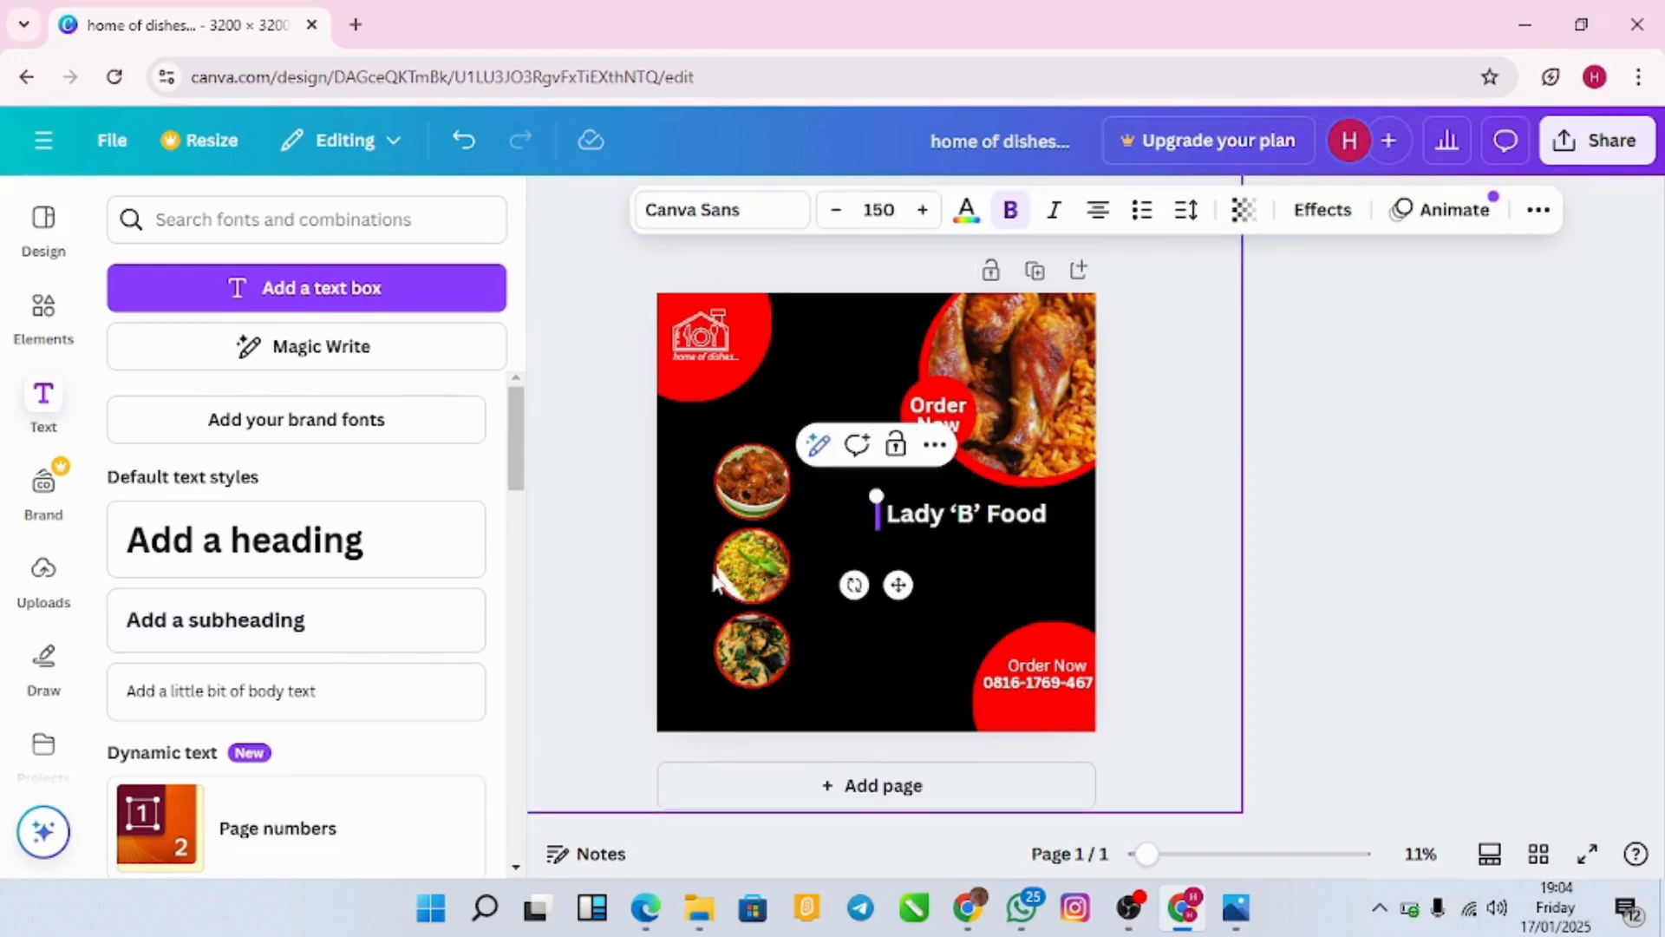
type("Yummy deli")
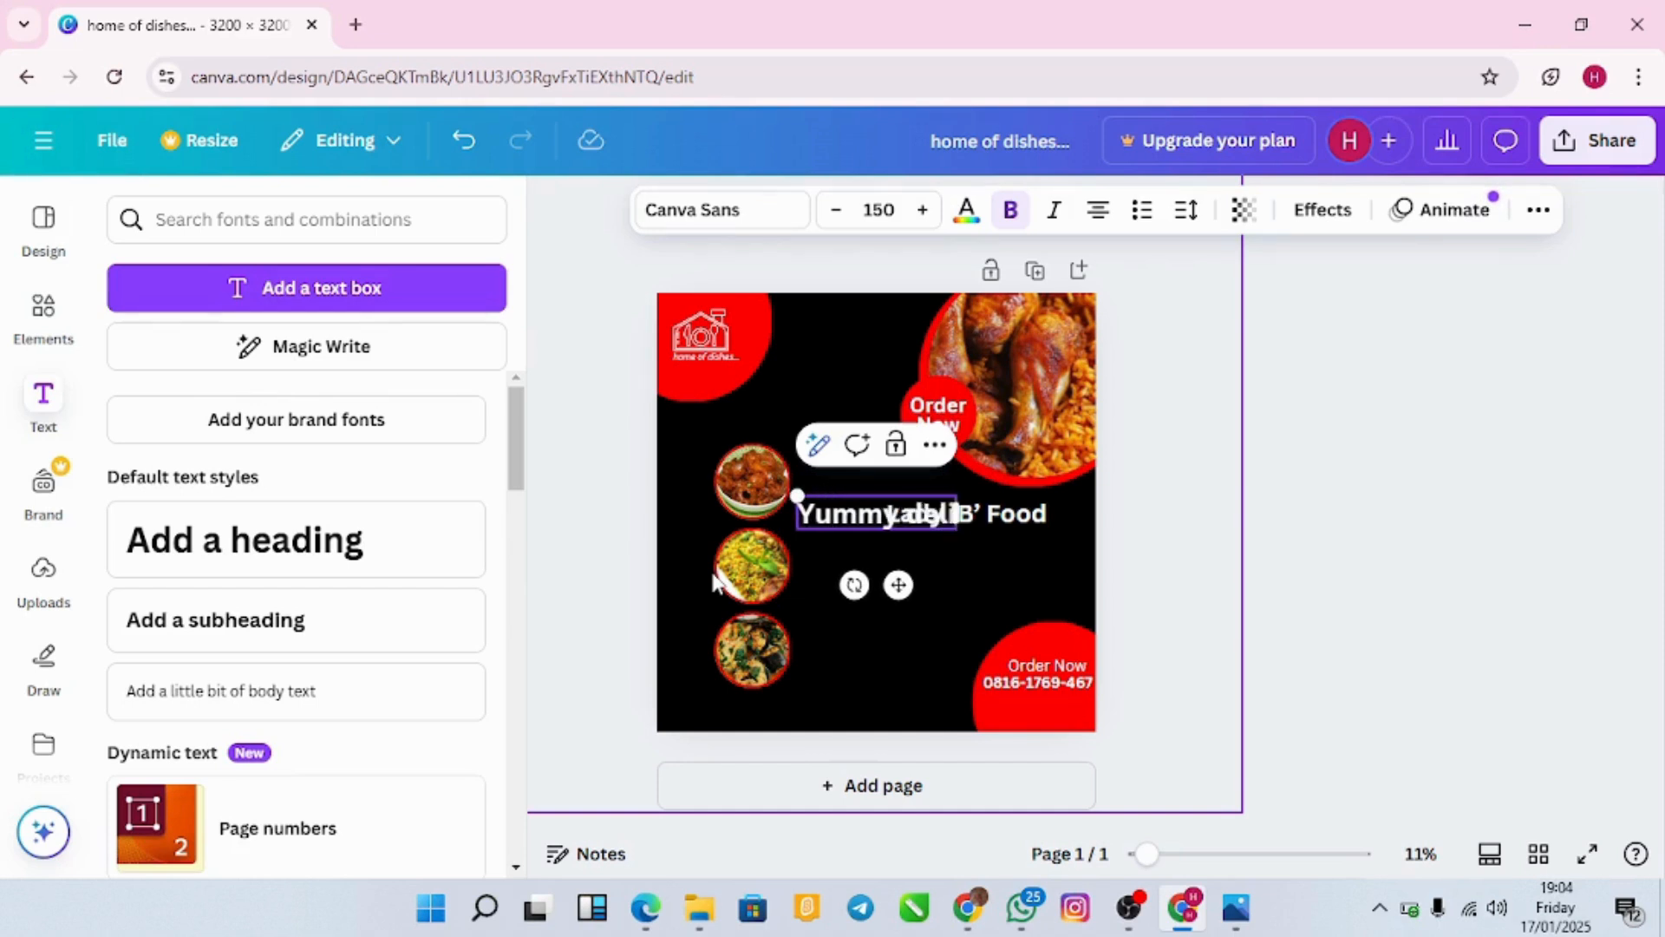
type("cious meal")
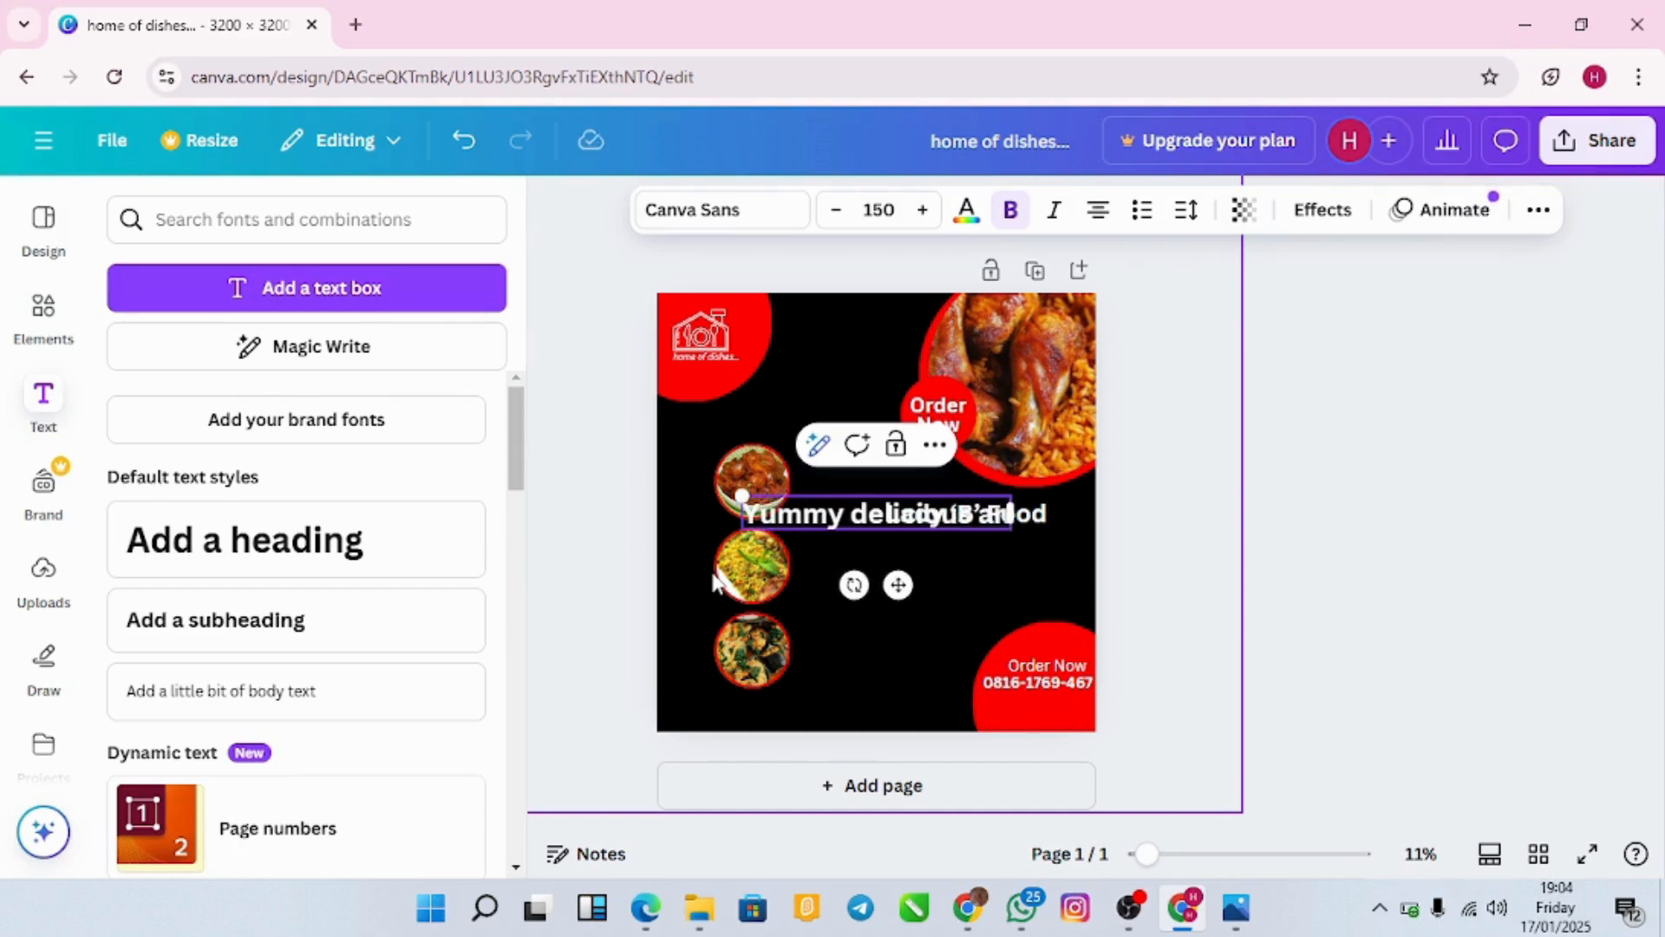
type("rd")
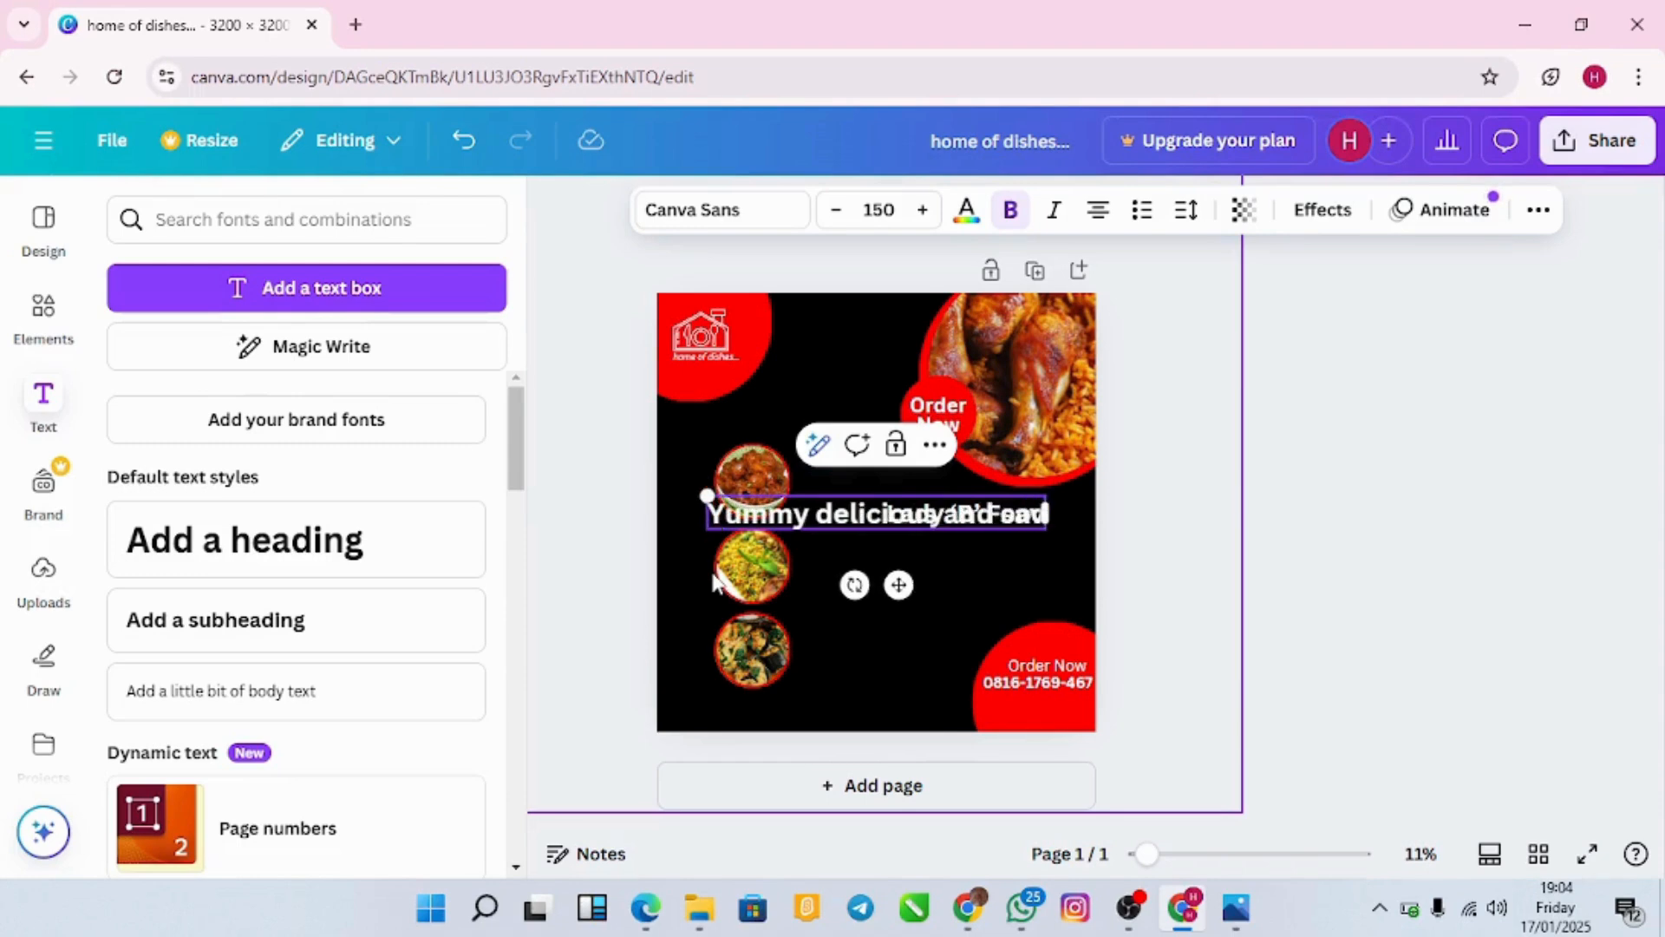
type("ry")
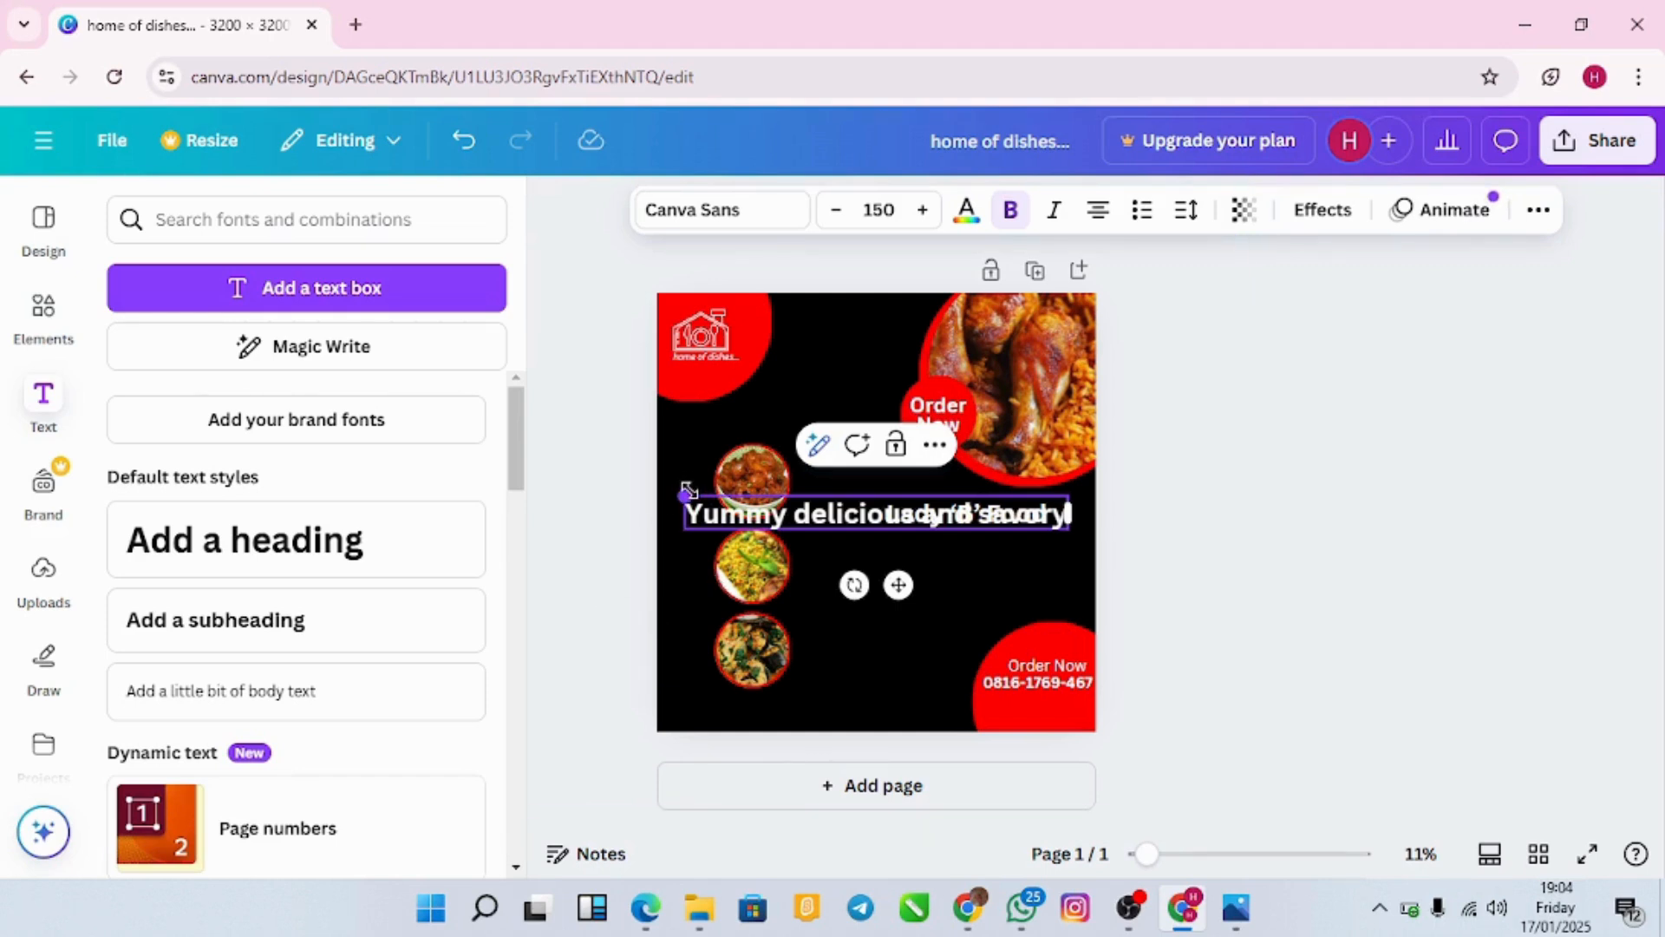
left_click_drag(685, 496, 885, 512)
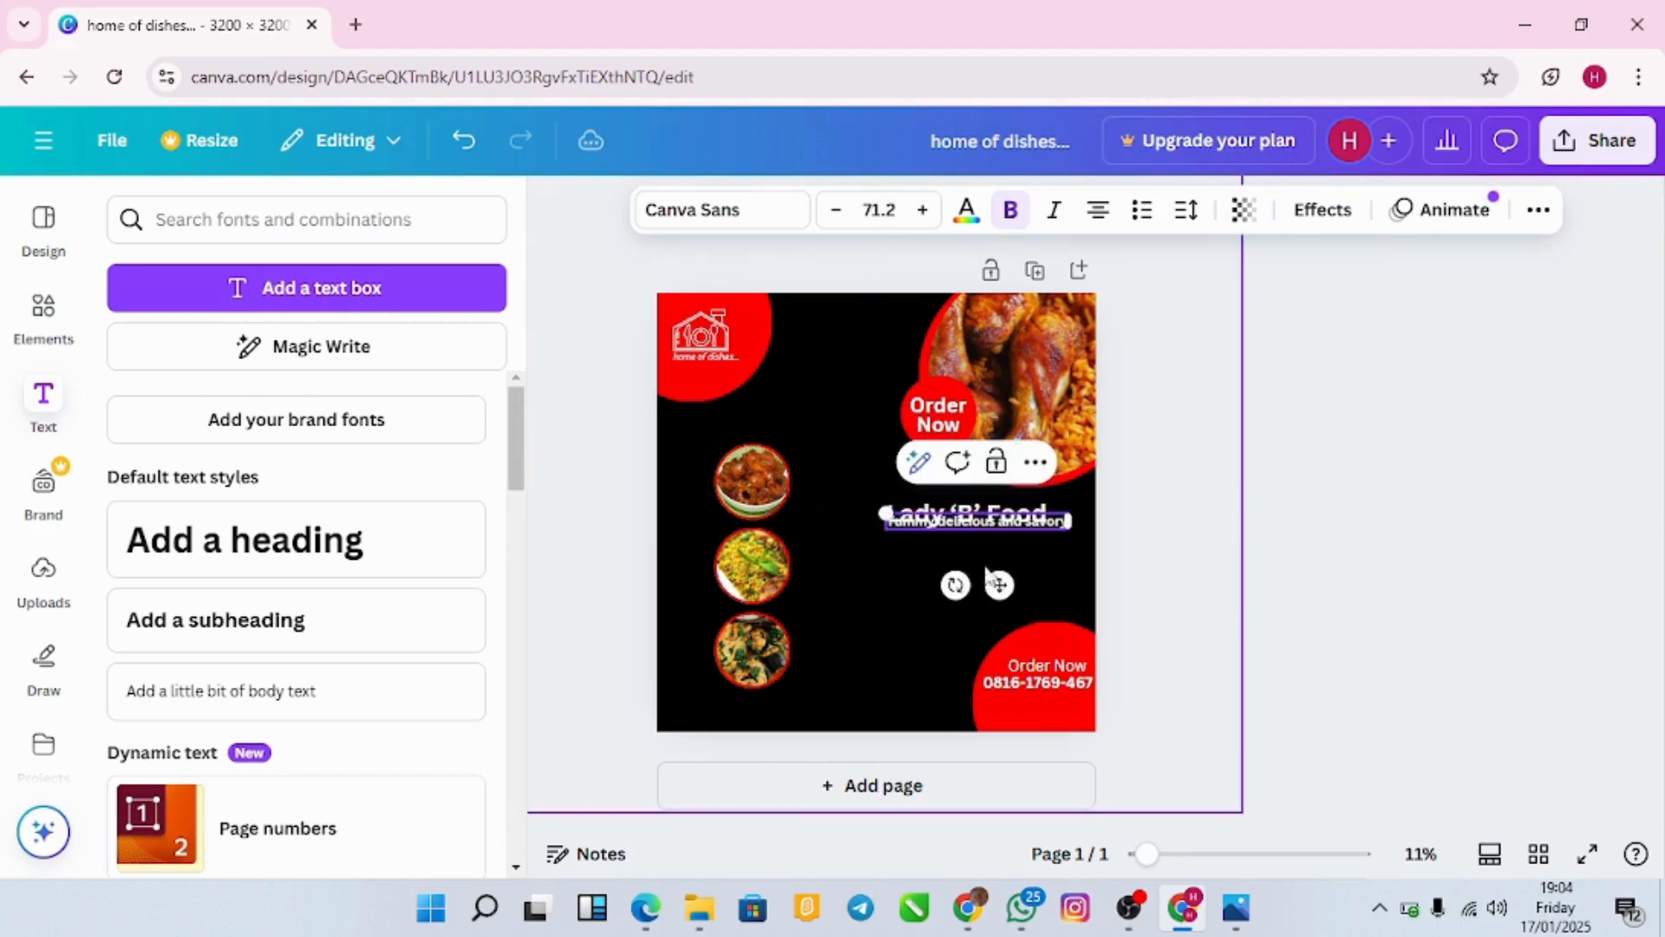
left_click_drag(1002, 583, 995, 597)
left_click(855, 578)
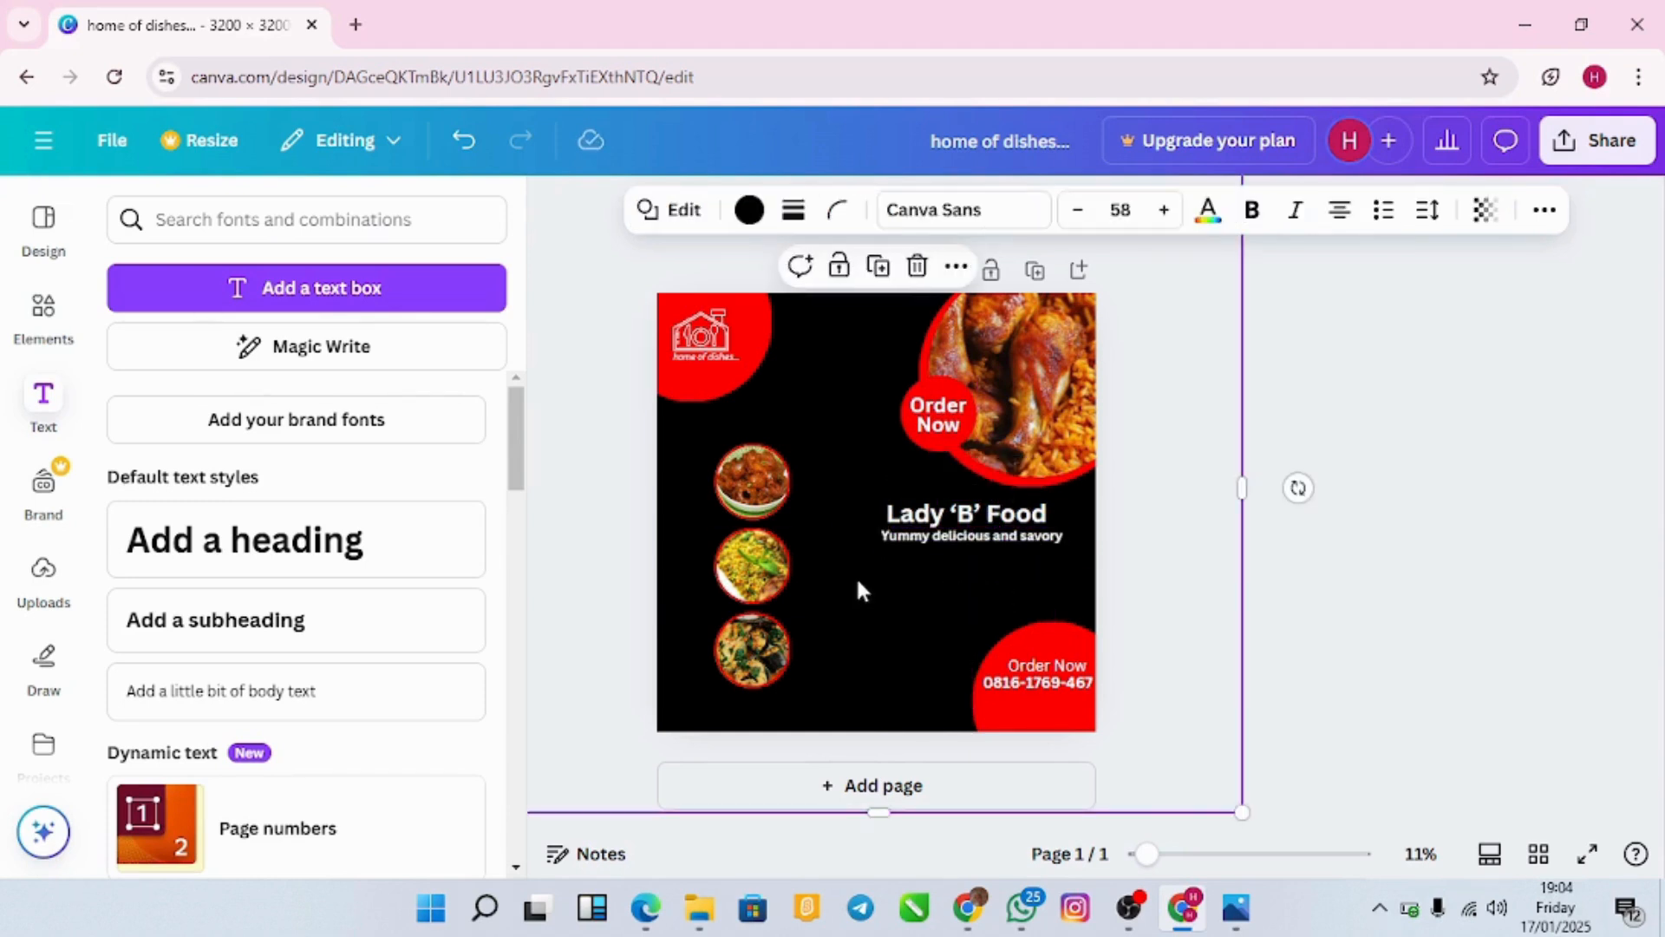
Step: Shrink the tagline slightly and nudge it left to align with the 'Lady 'B' Food' heading
left_click(911, 539)
left_click_drag(880, 519, 894, 523)
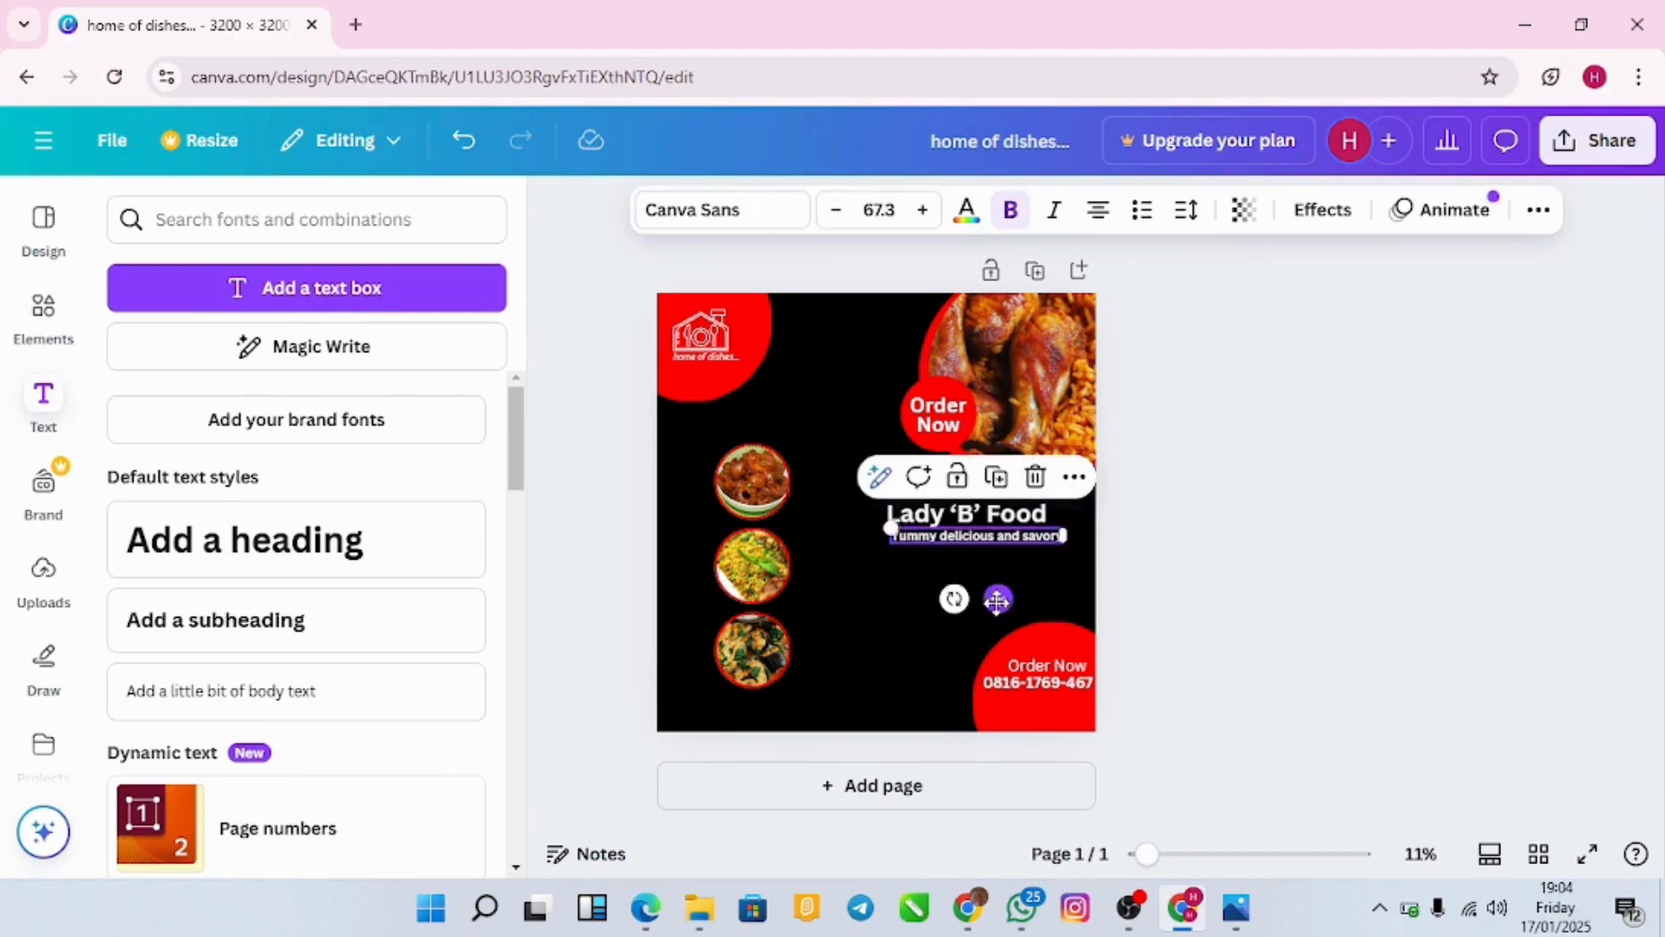
left_click_drag(998, 599, 988, 598)
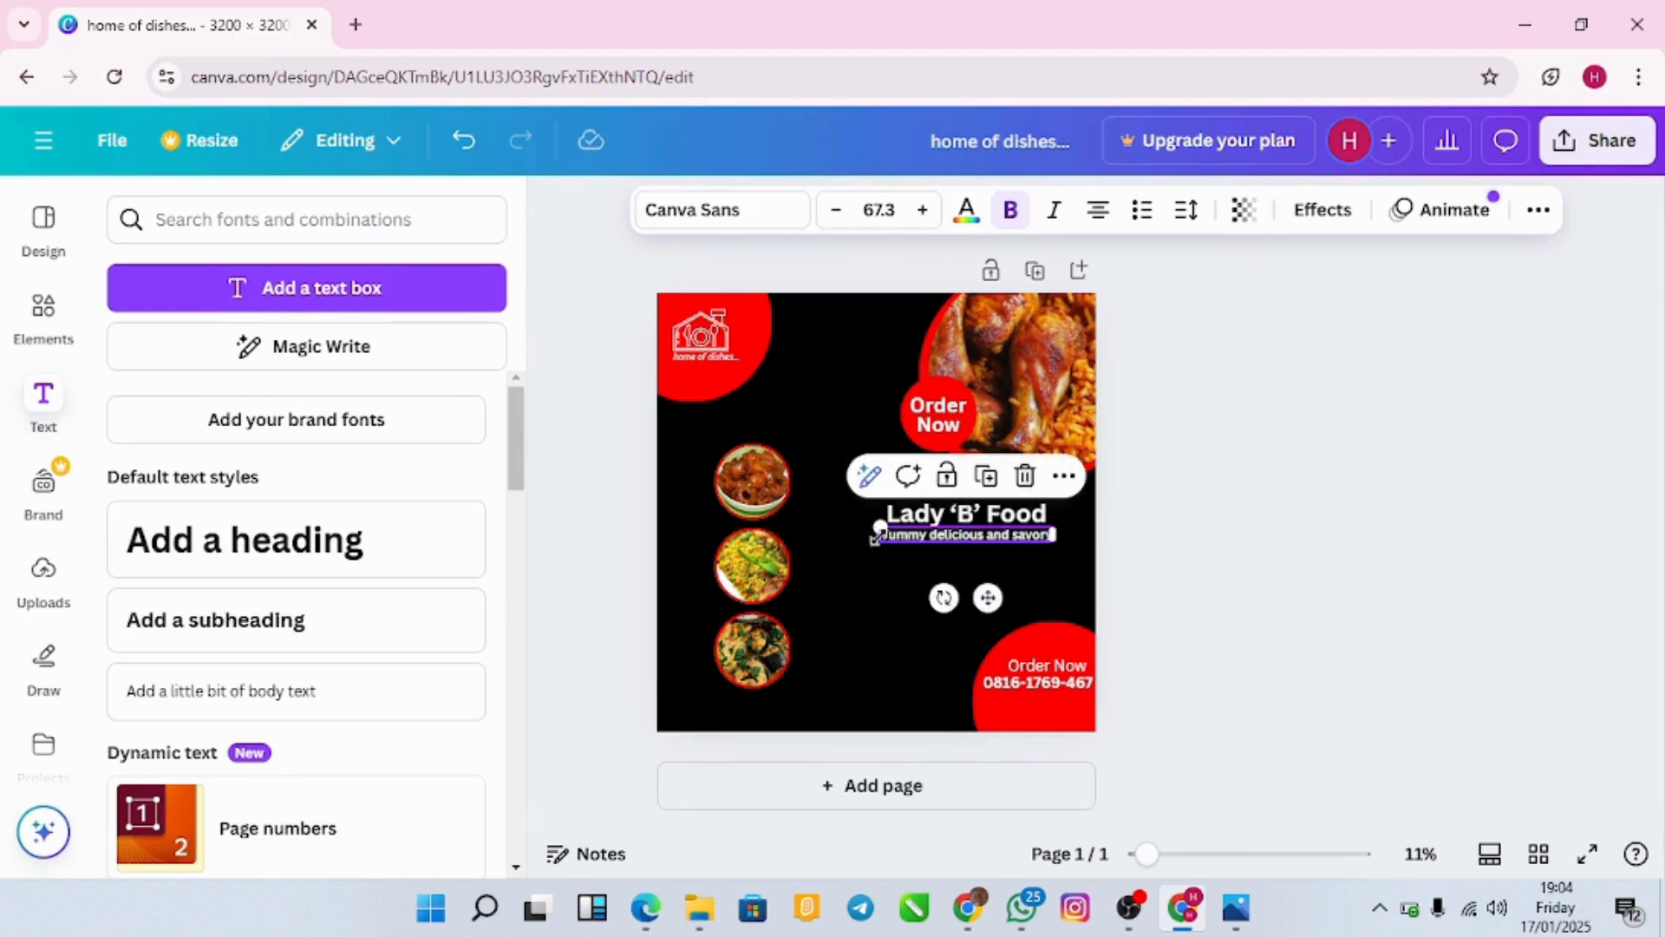
left_click_drag(875, 530, 889, 529)
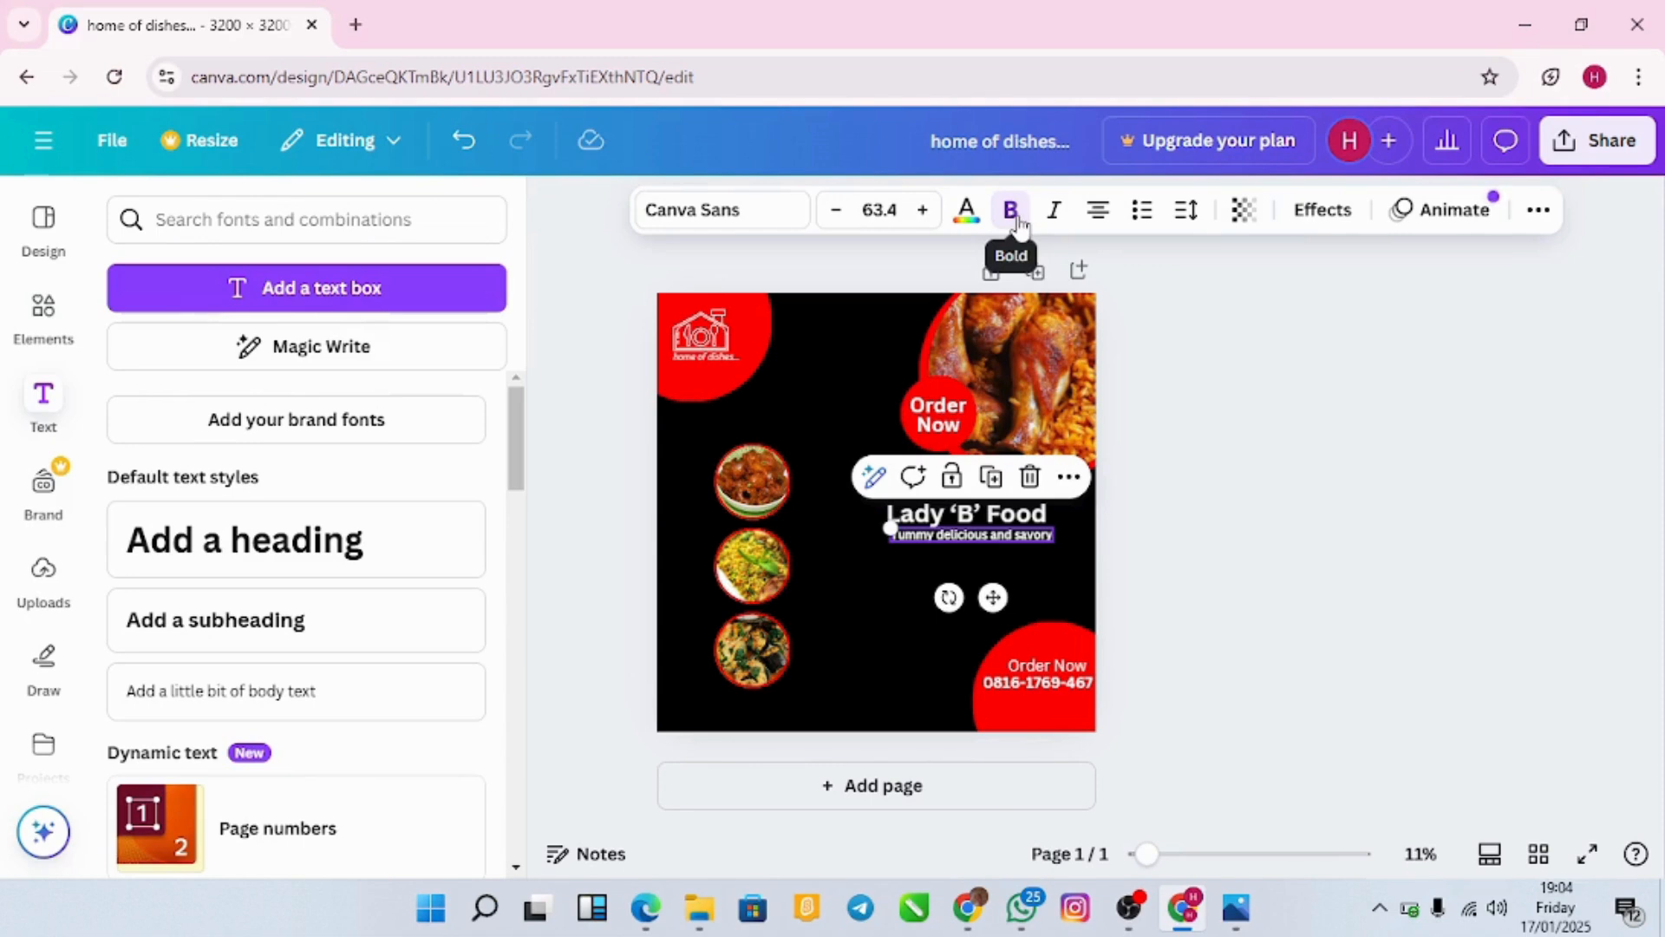
left_click(1174, 431)
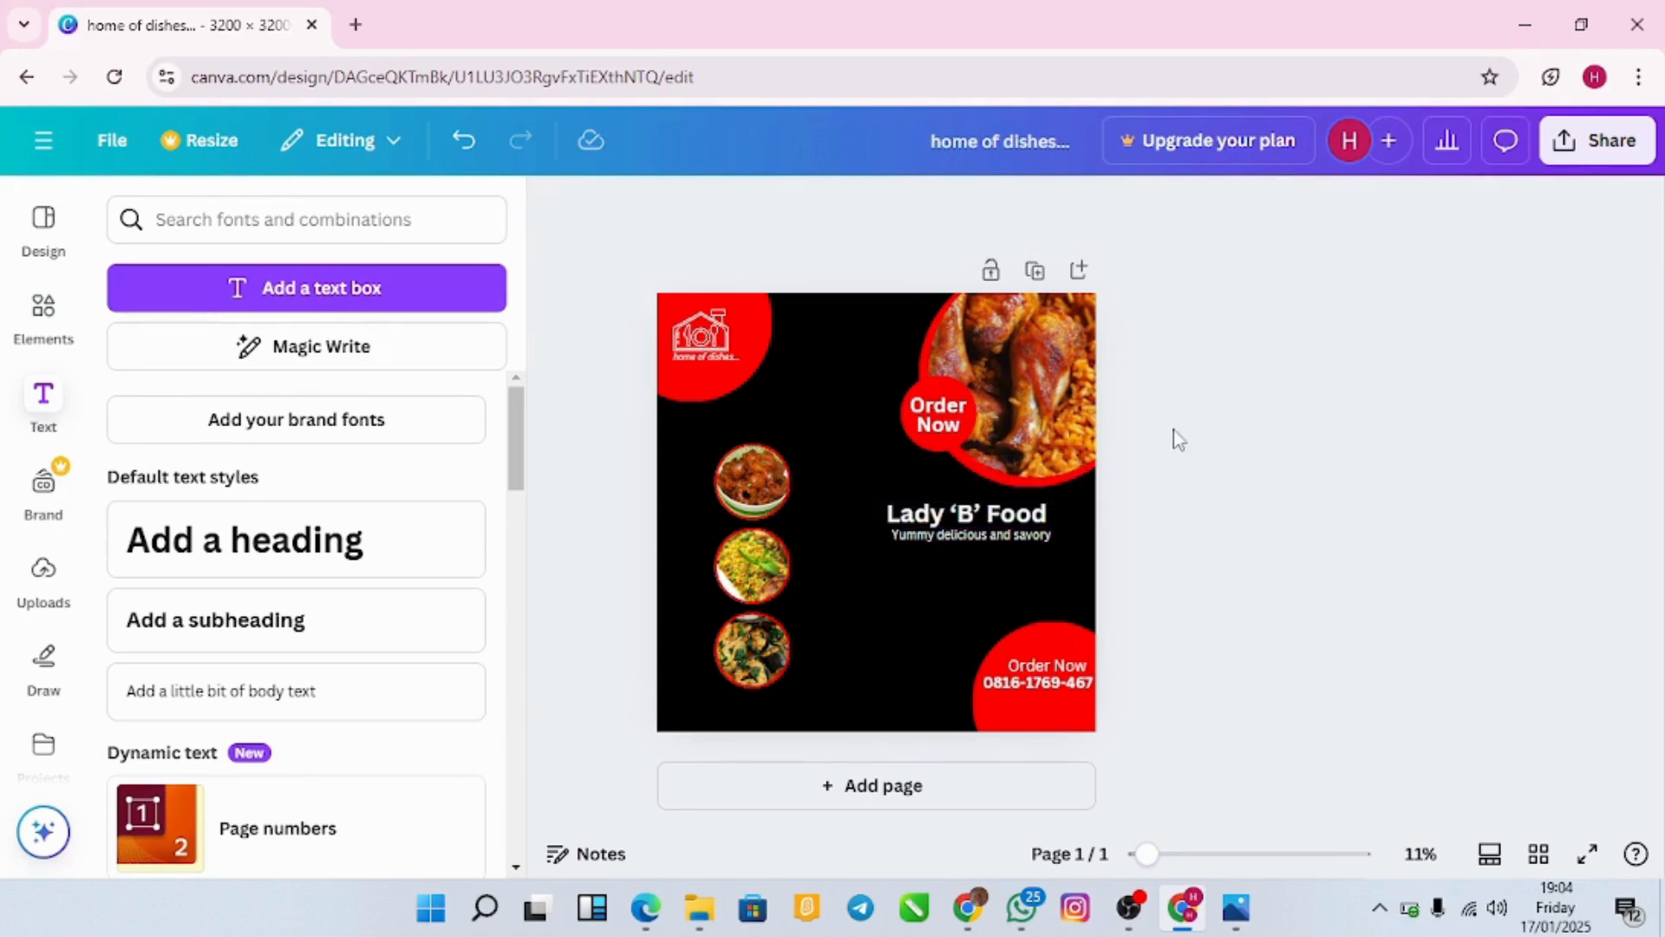
left_click(1044, 535)
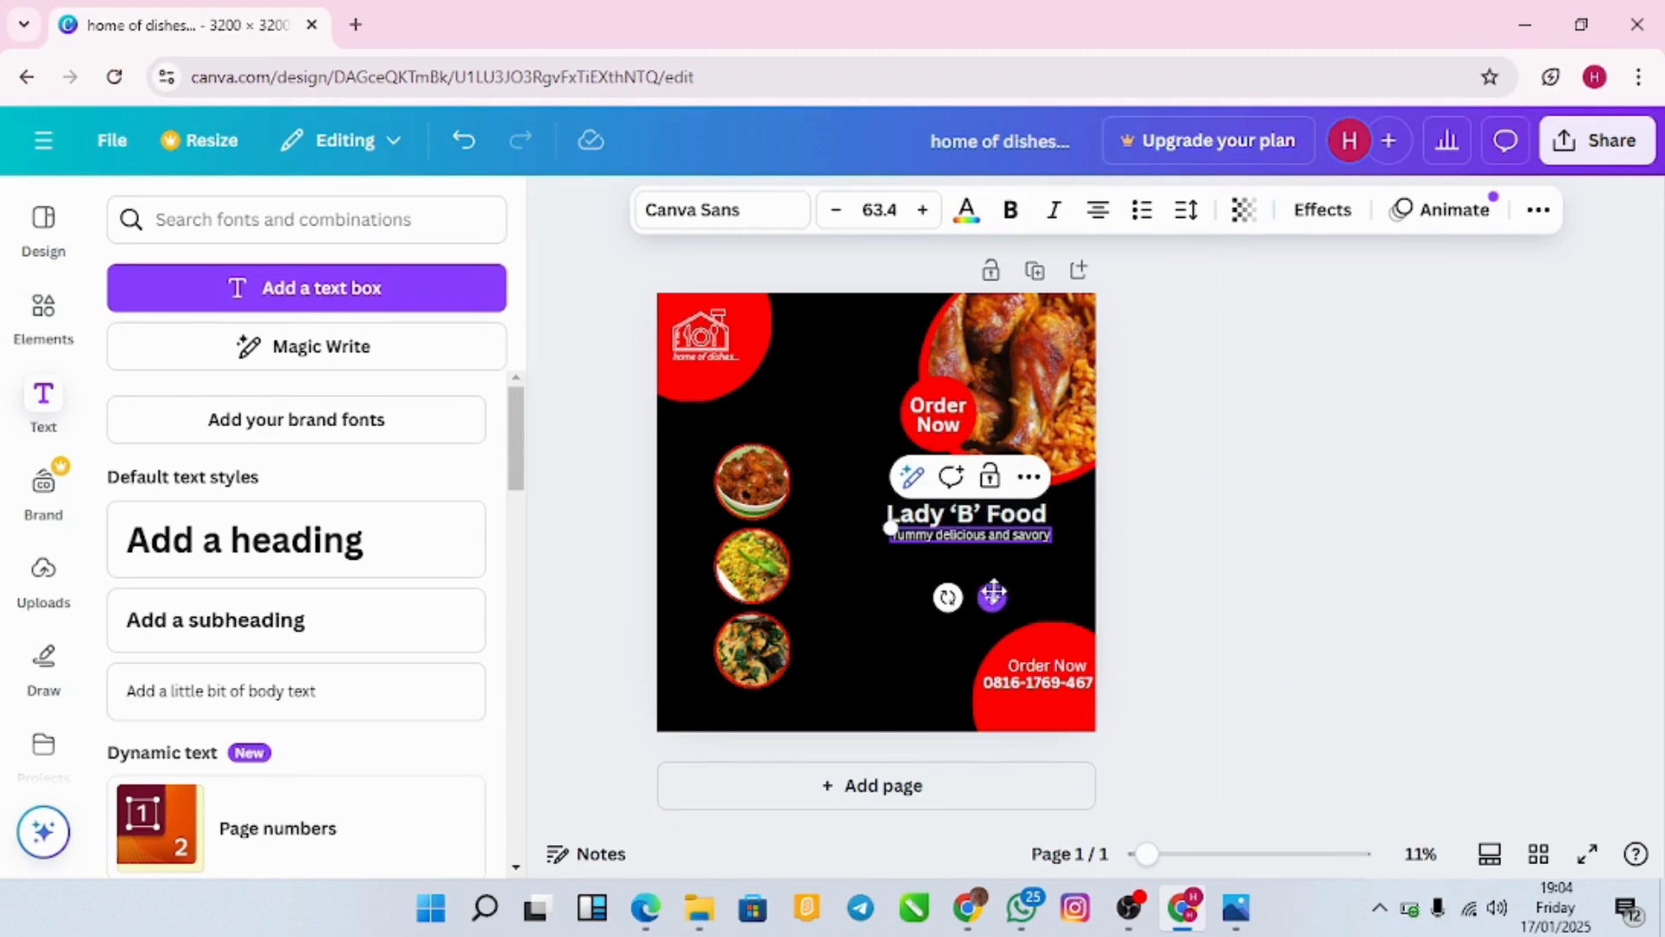
left_click_drag(993, 596, 988, 591)
left_click(1190, 626)
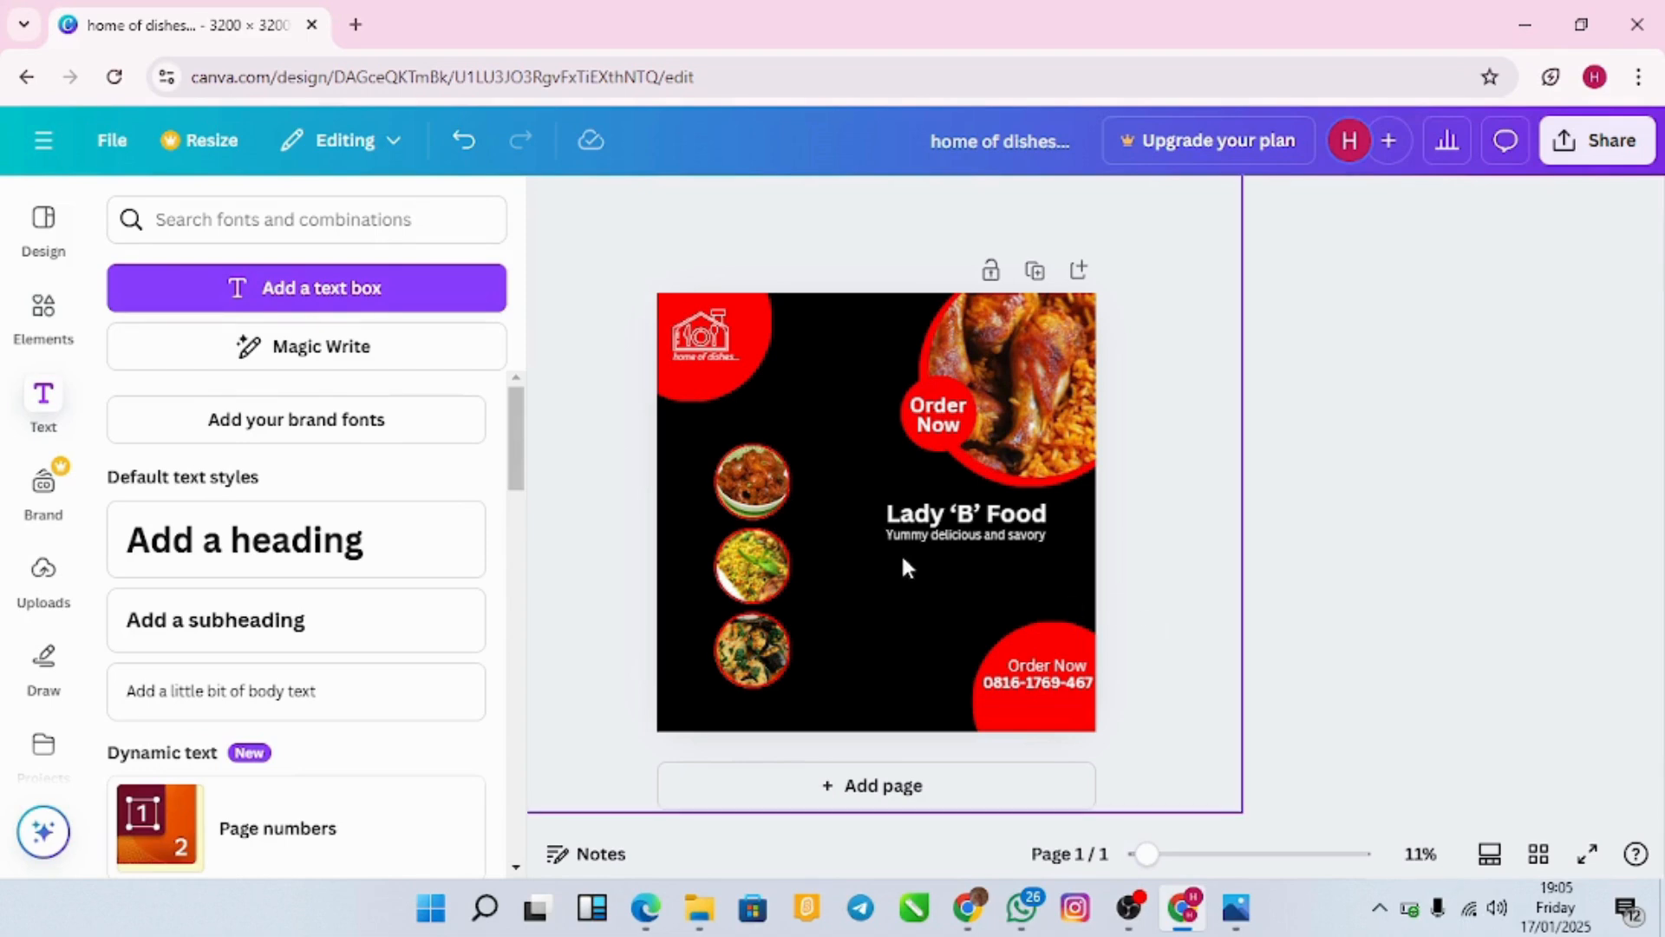
Step: Add a 'Why Choose Us' subheading, shrink it and move it below the tagline
left_click(449, 619)
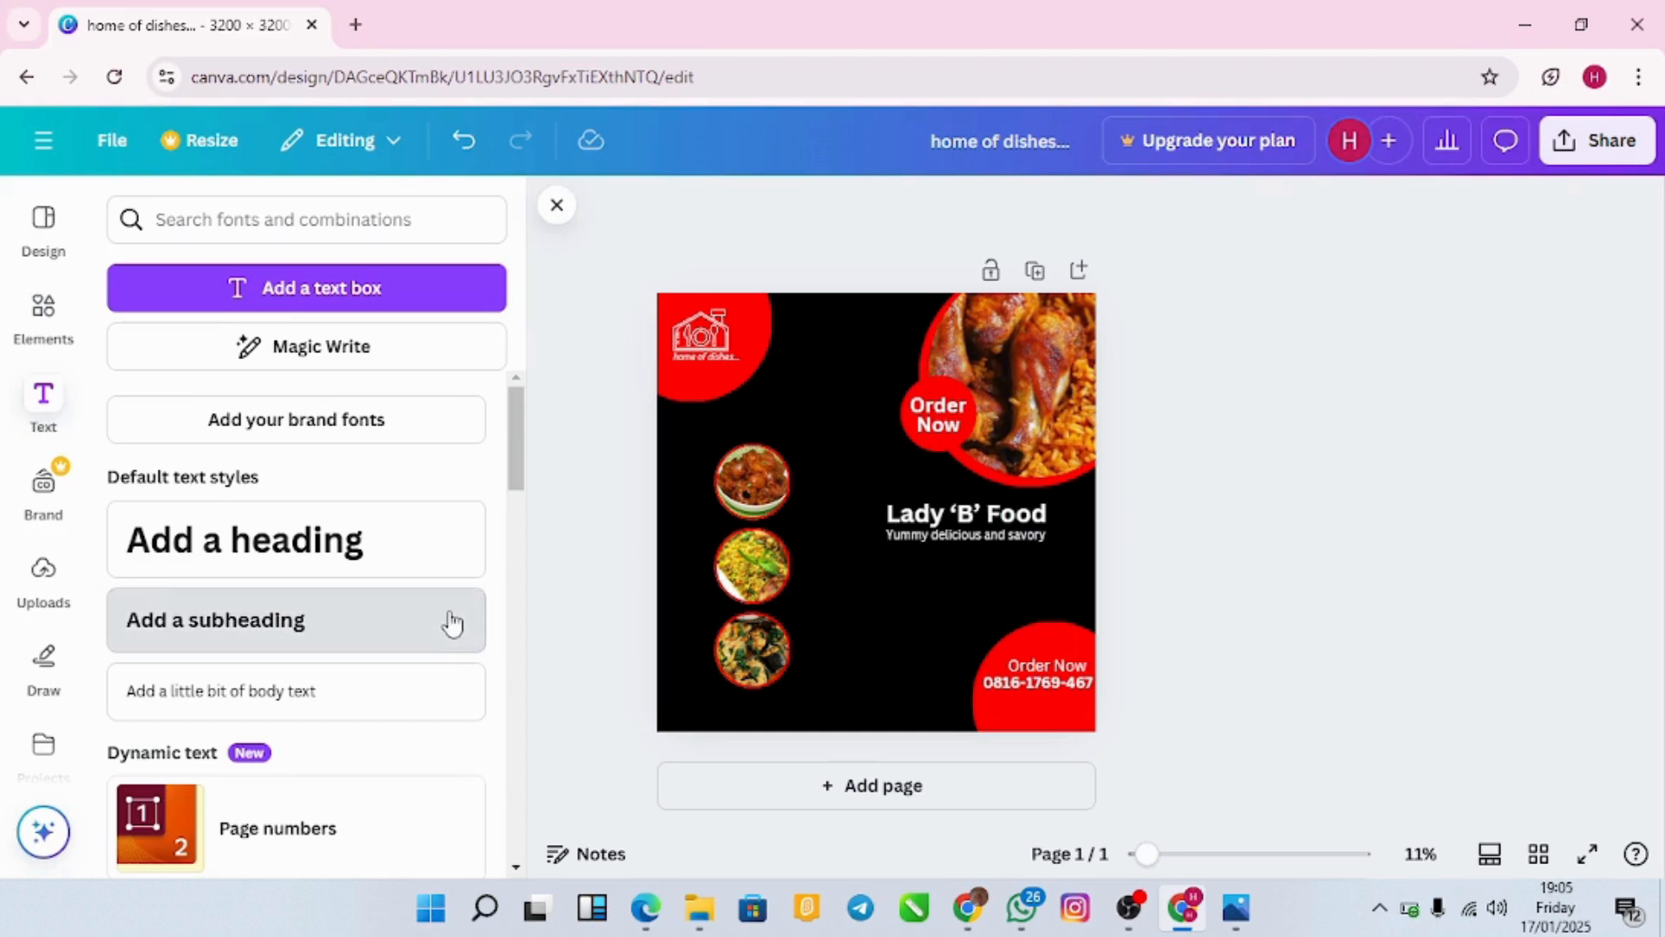
key("BackSpace")
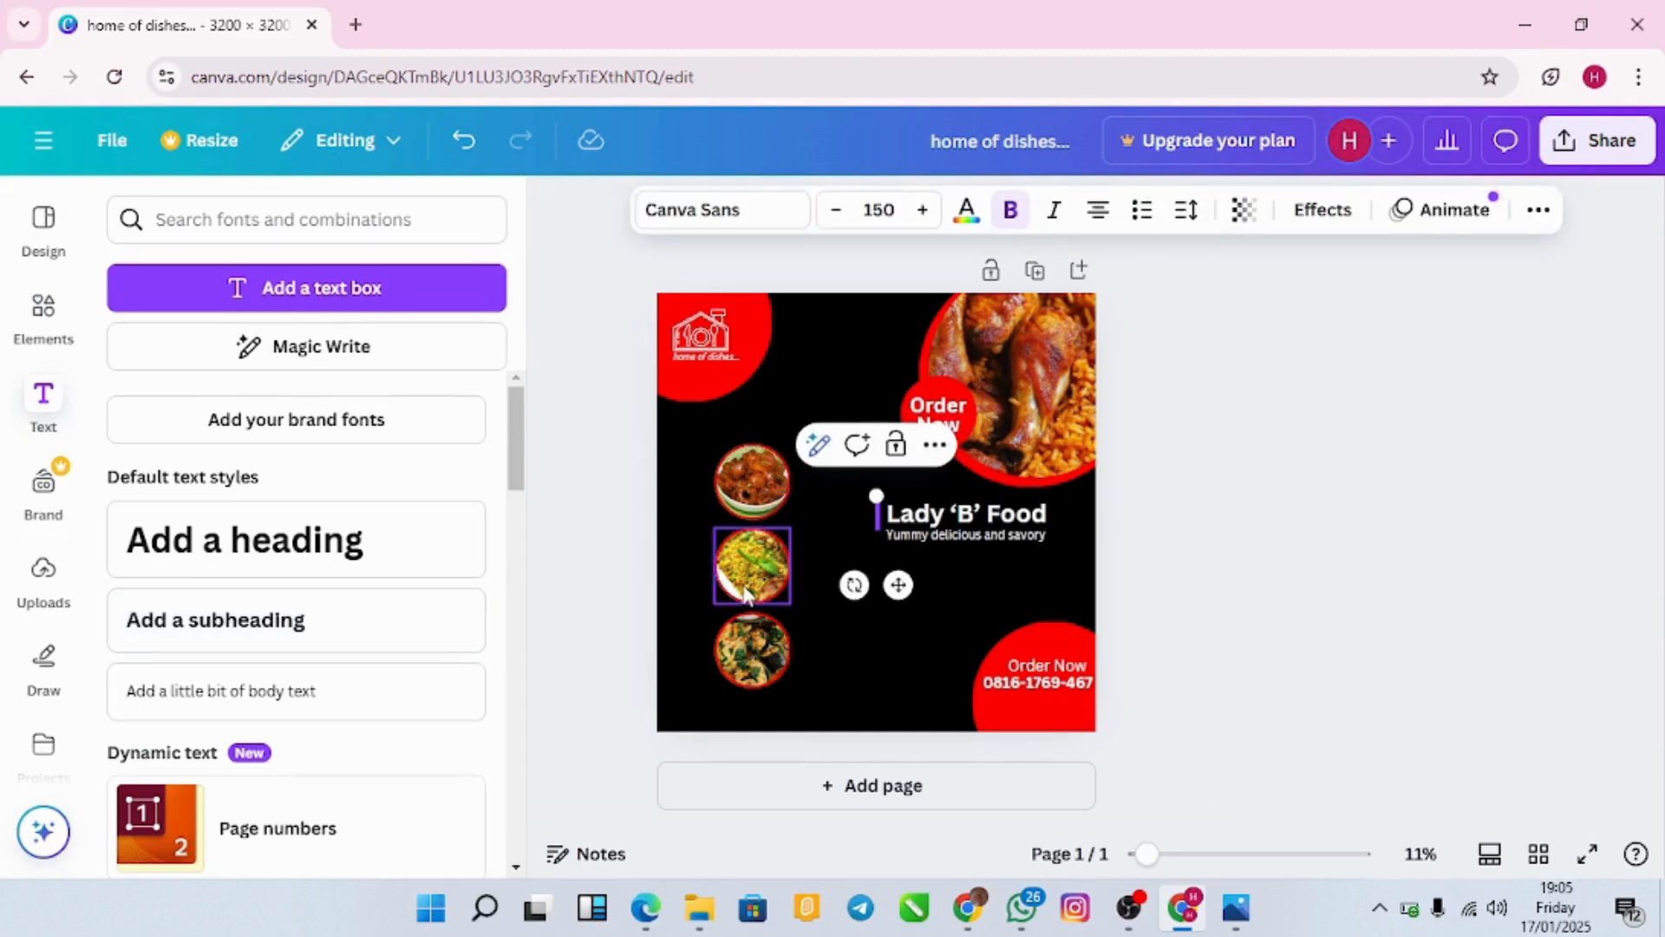
type("A")
key("BackSpace")
type("Why Choose Us")
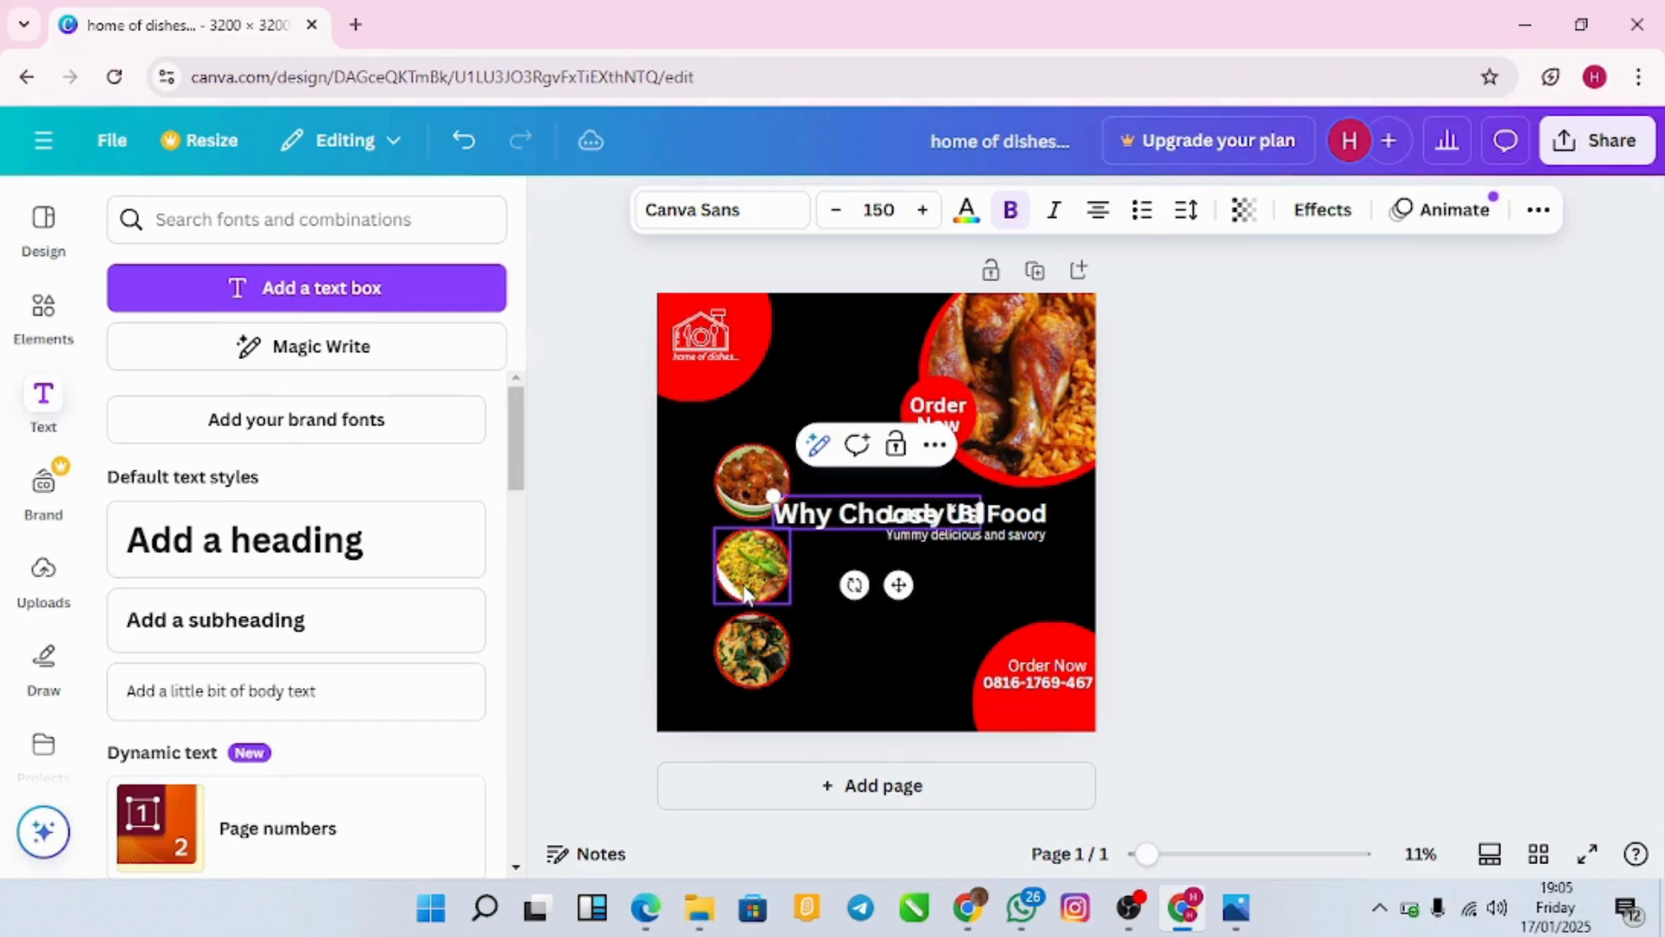
type("?")
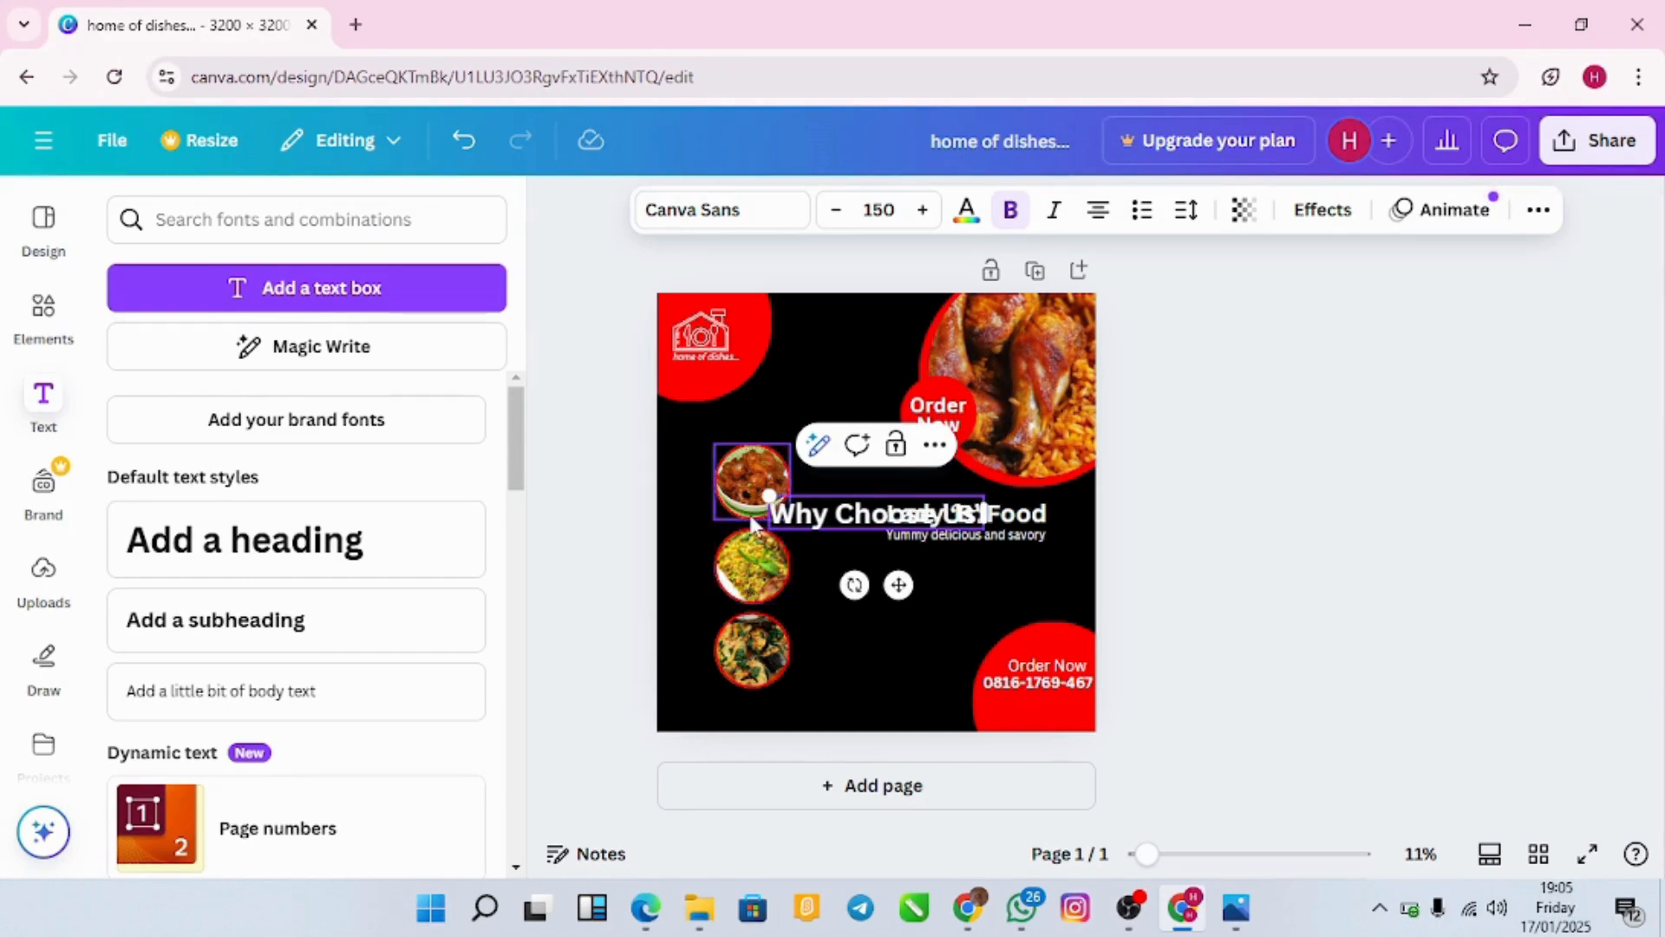
left_click_drag(766, 494, 842, 507)
left_click_drag(937, 587, 1003, 632)
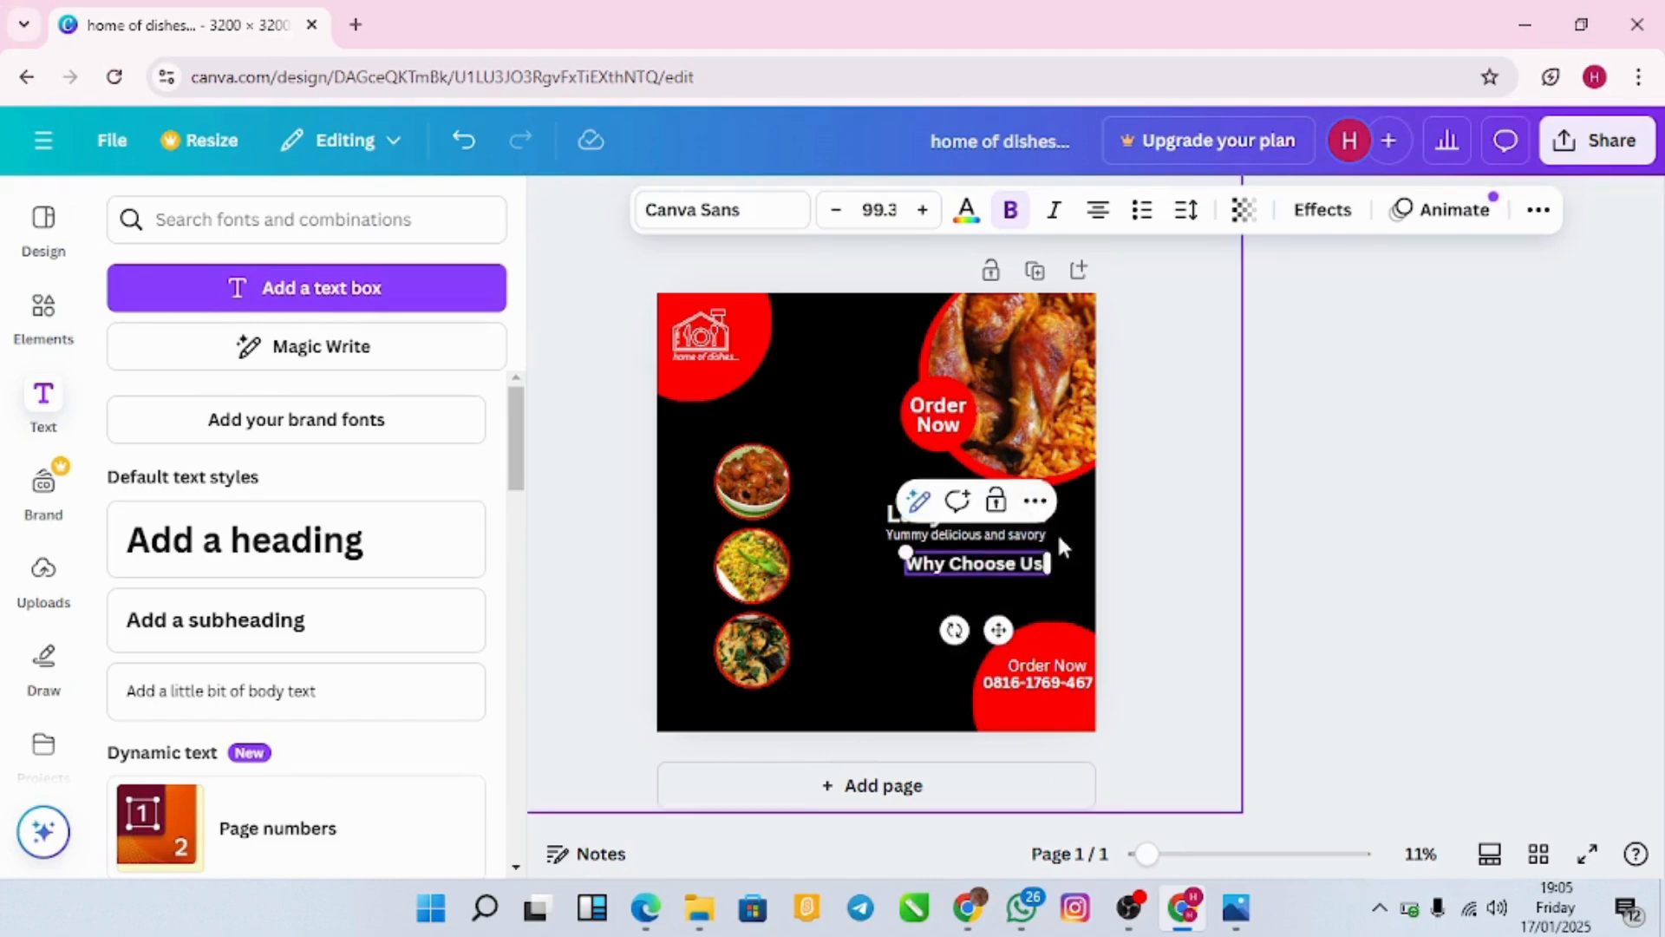
left_click(855, 591)
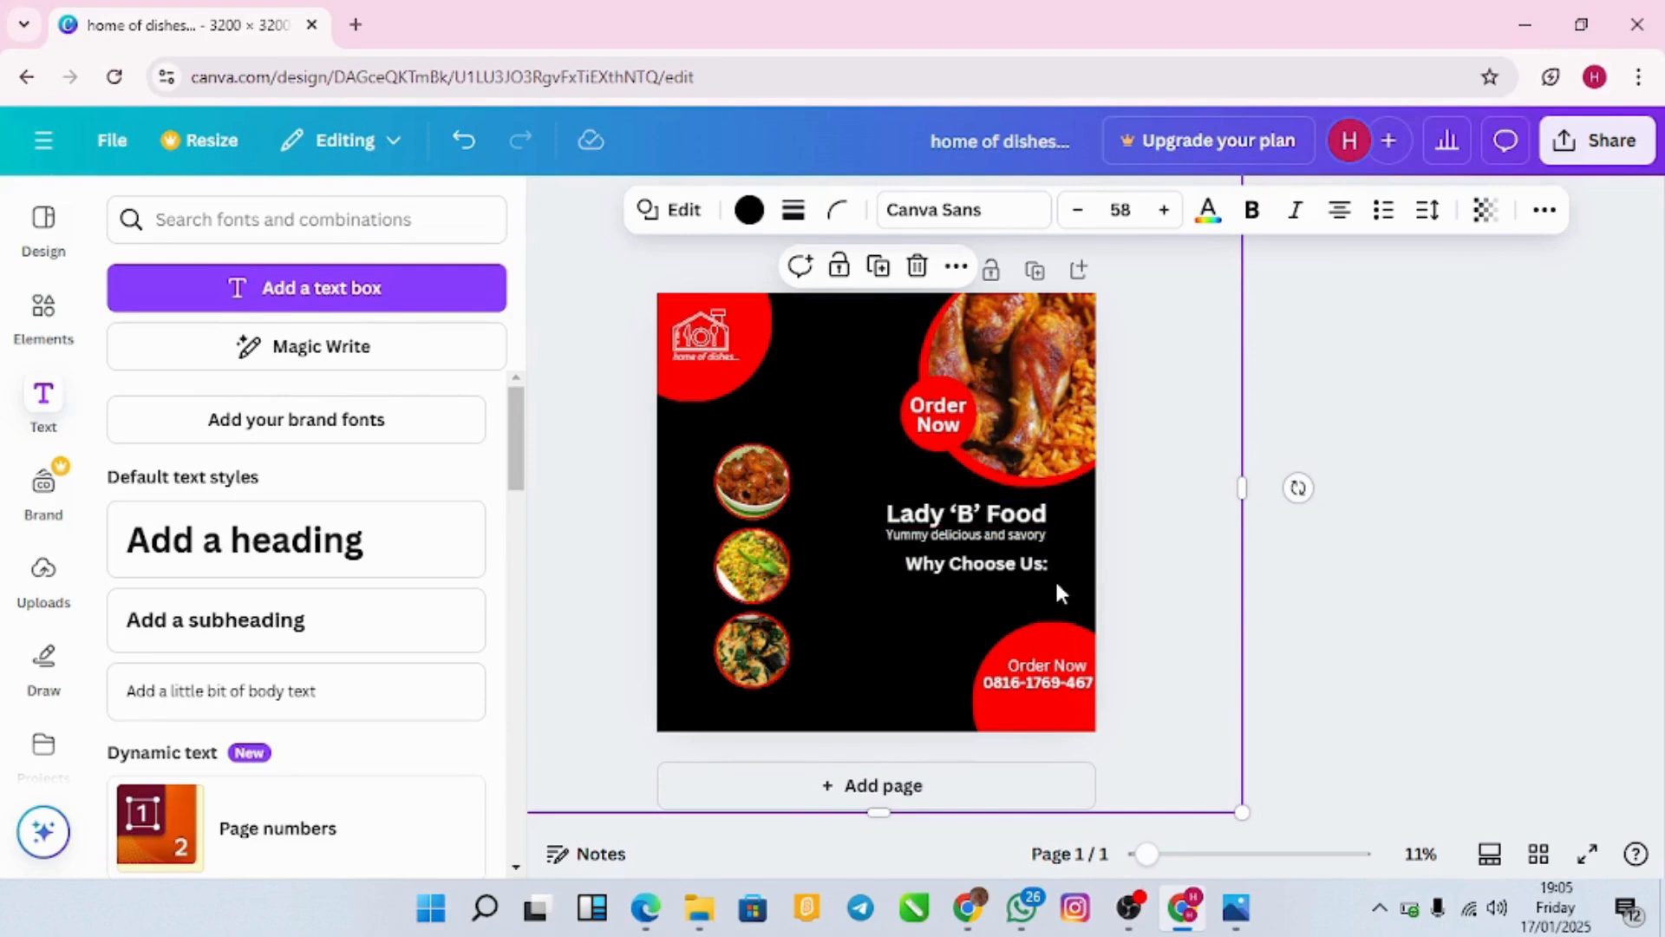
Step: Reposition 'Why Choose Us' until it sits centred under the tagline
left_click_drag(1015, 573, 1046, 576)
left_click(897, 635)
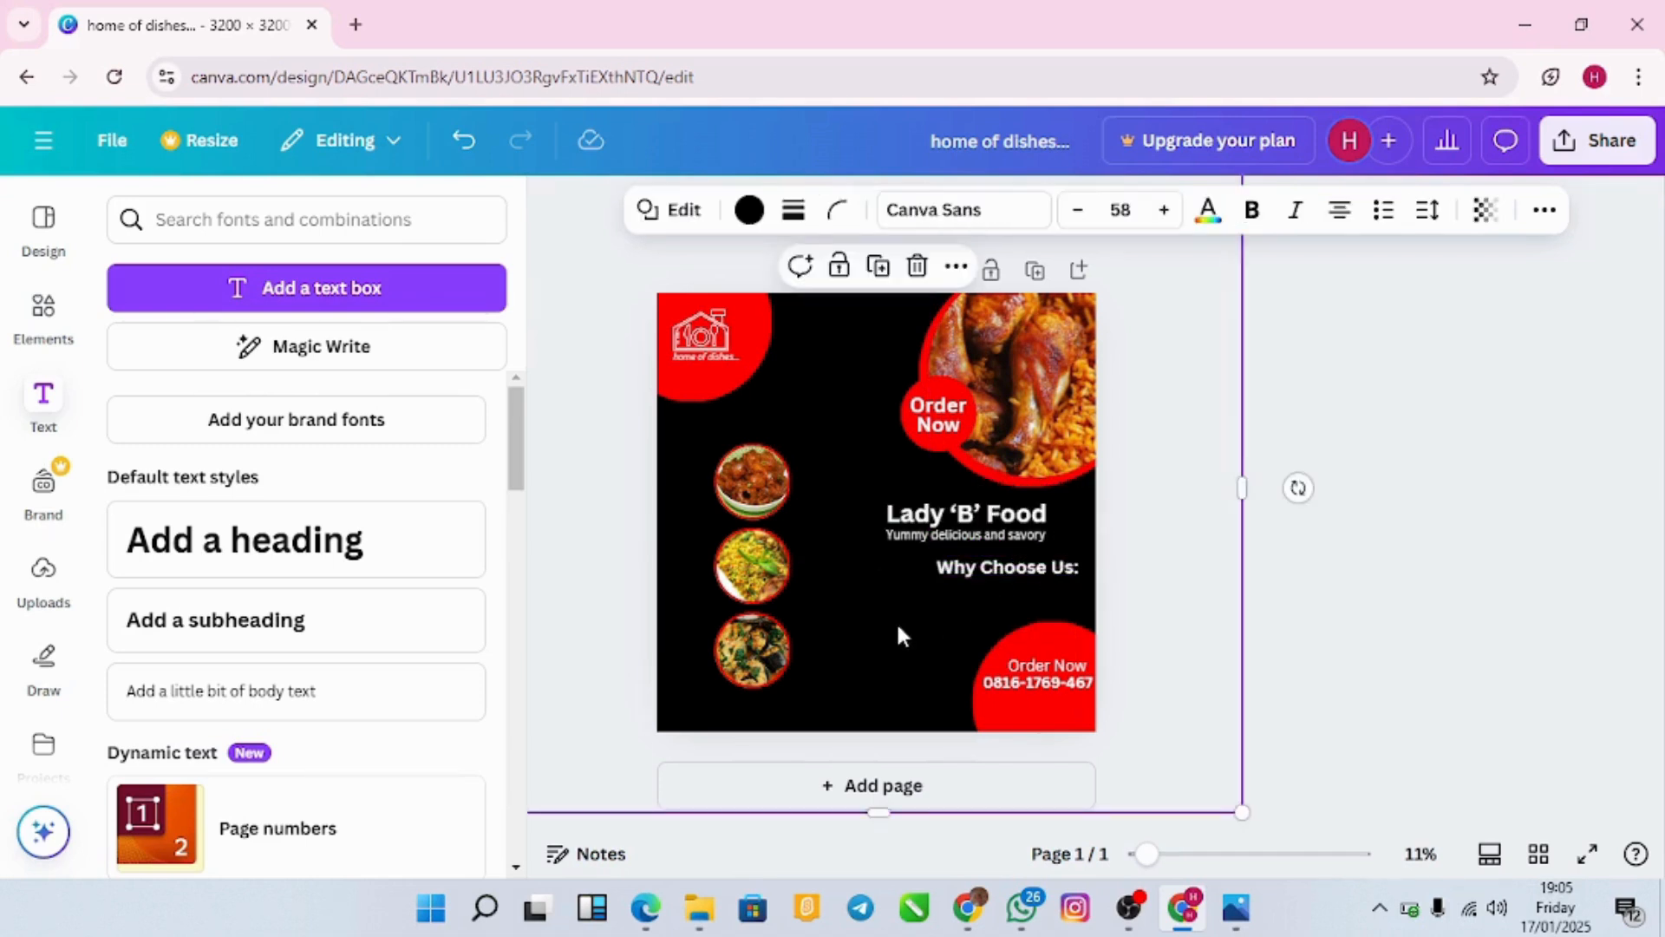
left_click_drag(1007, 572, 866, 592)
left_click(973, 616)
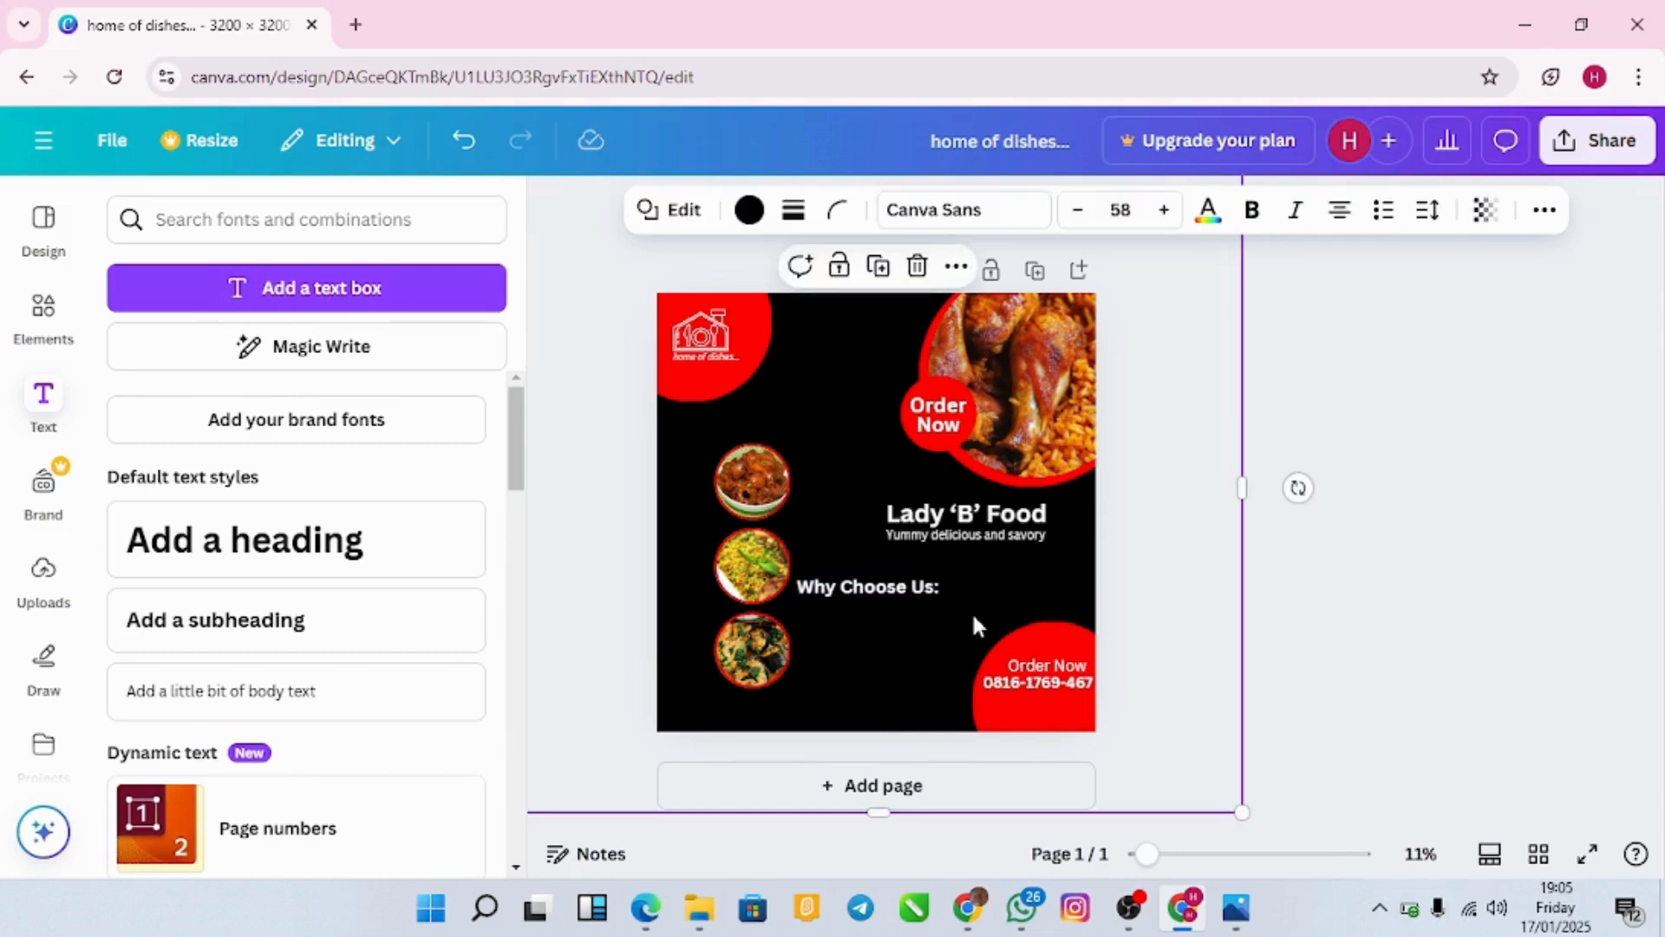
left_click(911, 590)
left_click_drag(892, 651, 1002, 639)
Step: Move the red 'Order Now' circle down-right and shift the phone number to match
left_click(880, 637)
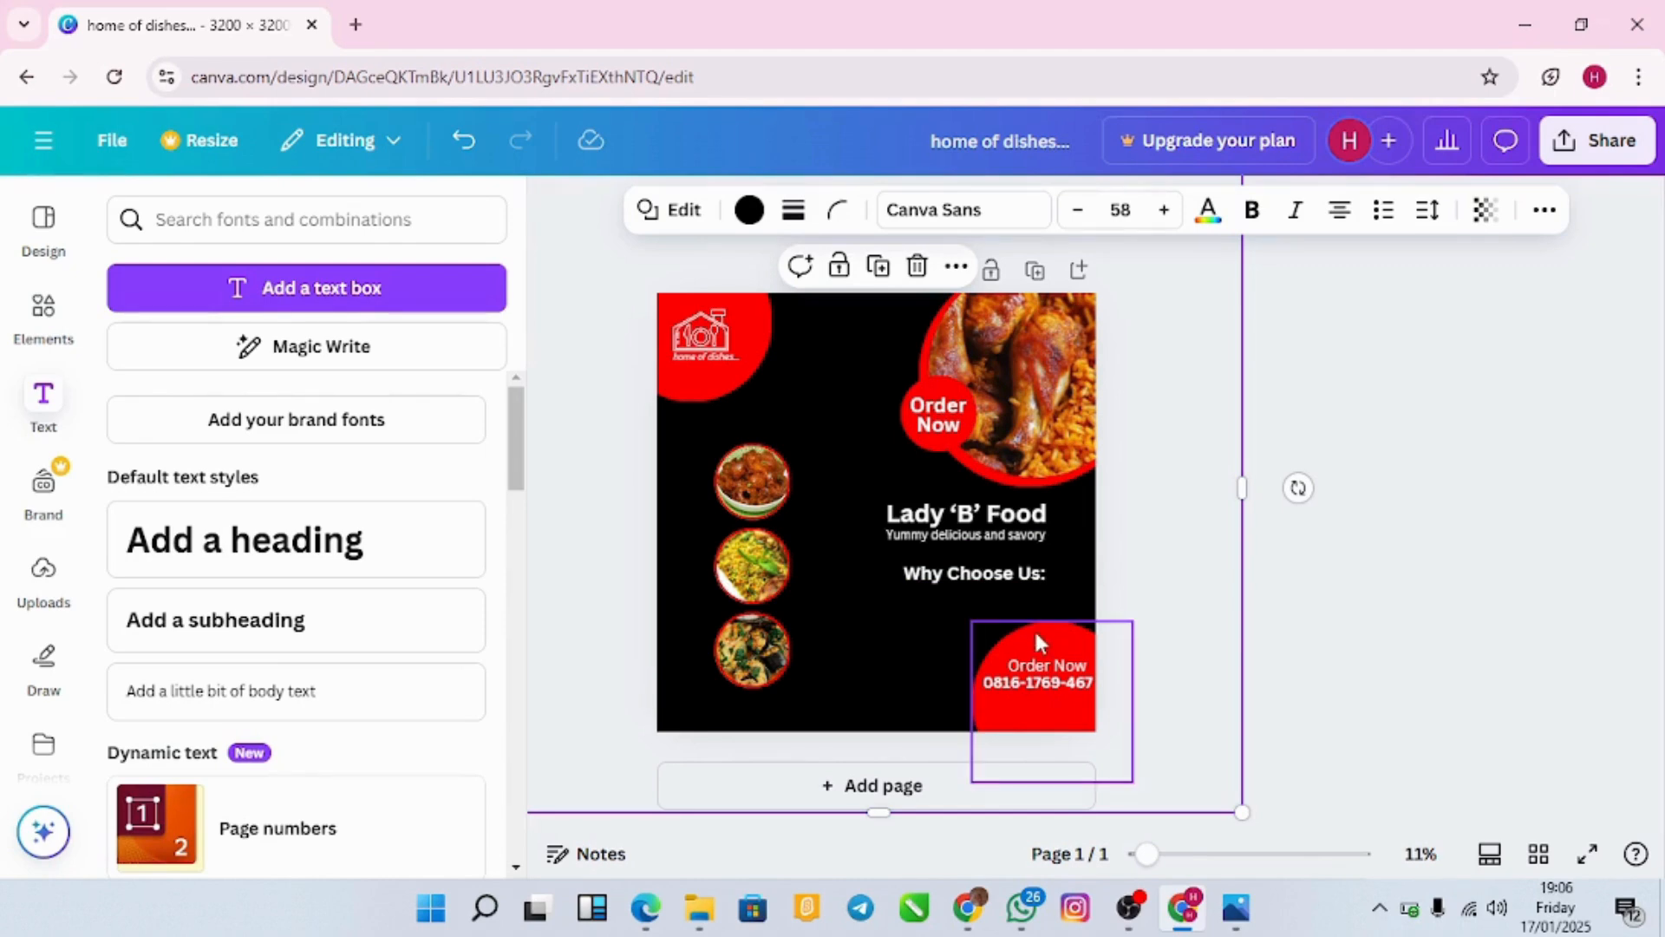
left_click_drag(1038, 642, 1007, 677)
left_click(1053, 680)
double_click(1054, 680)
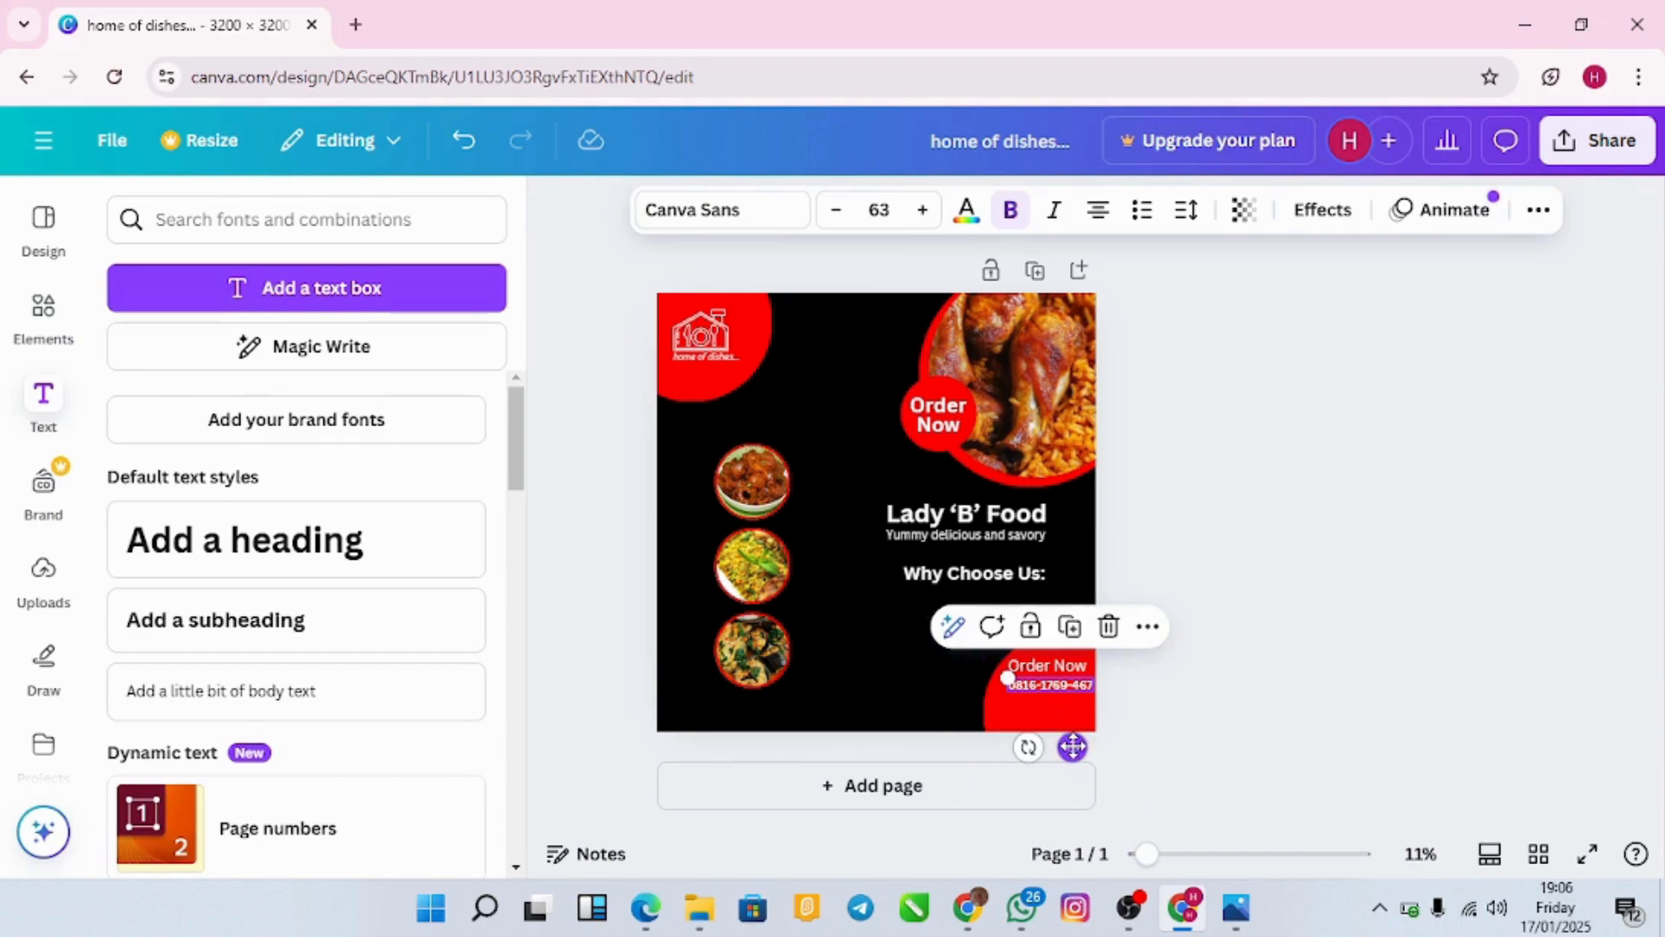
left_click_drag(1073, 747, 1067, 757)
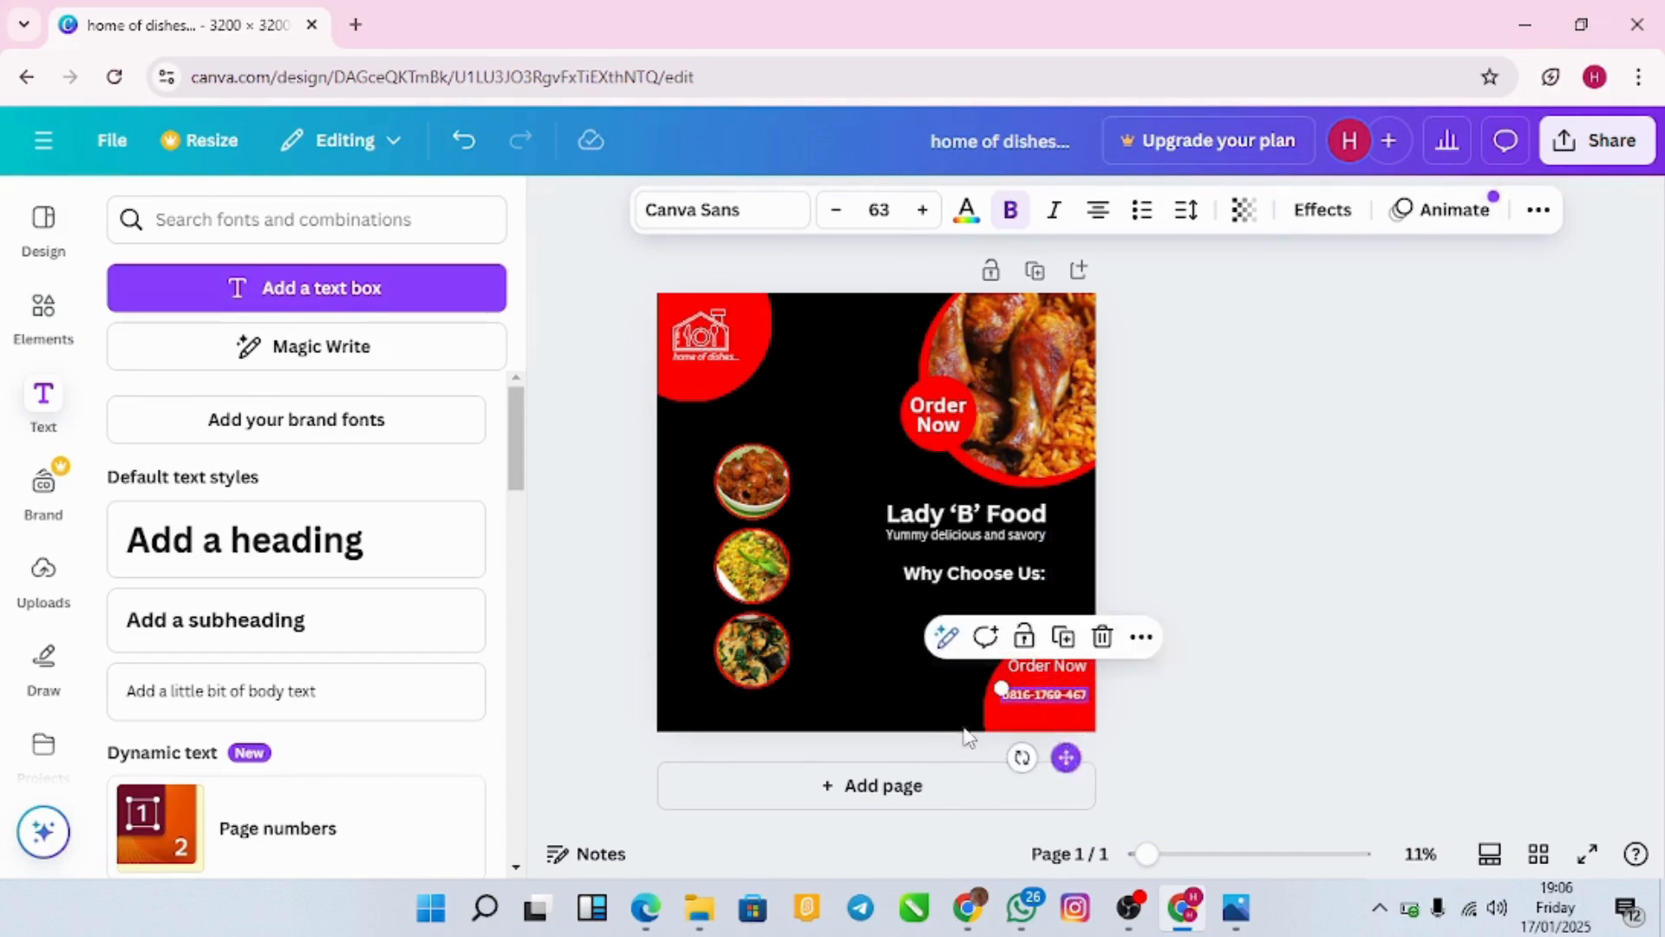
Step: Lower the badge's 'Order Now' text and shrink the phone number beneath it
left_click(1037, 675)
double_click(1041, 670)
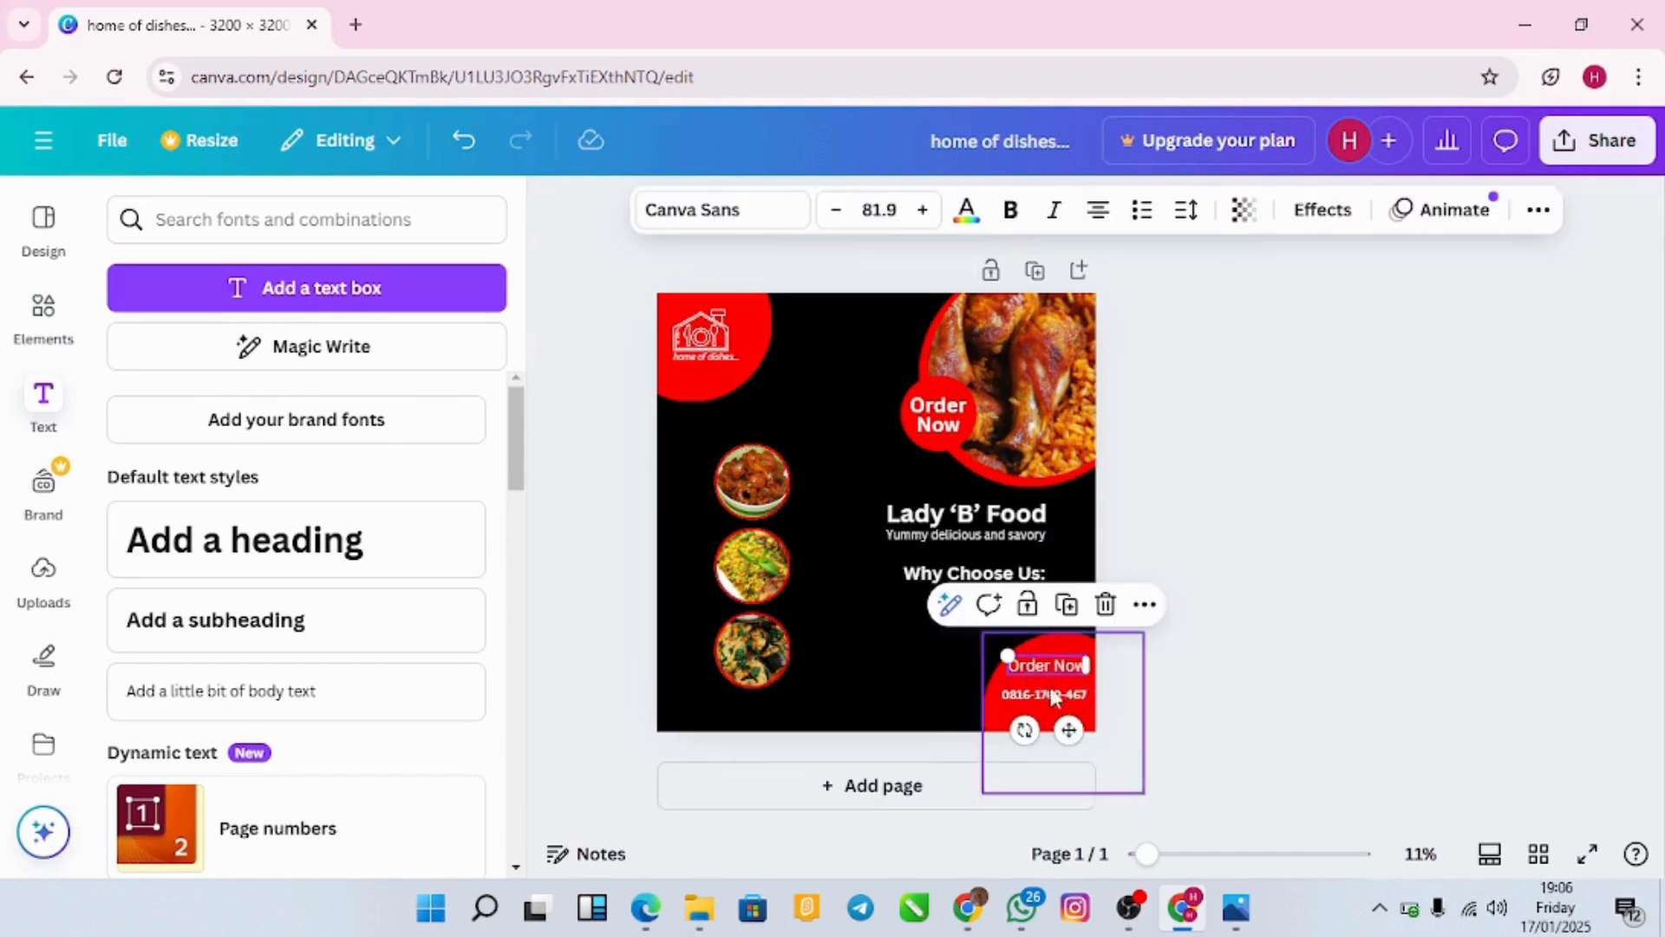
left_click_drag(1069, 730, 1066, 746)
left_click(904, 685)
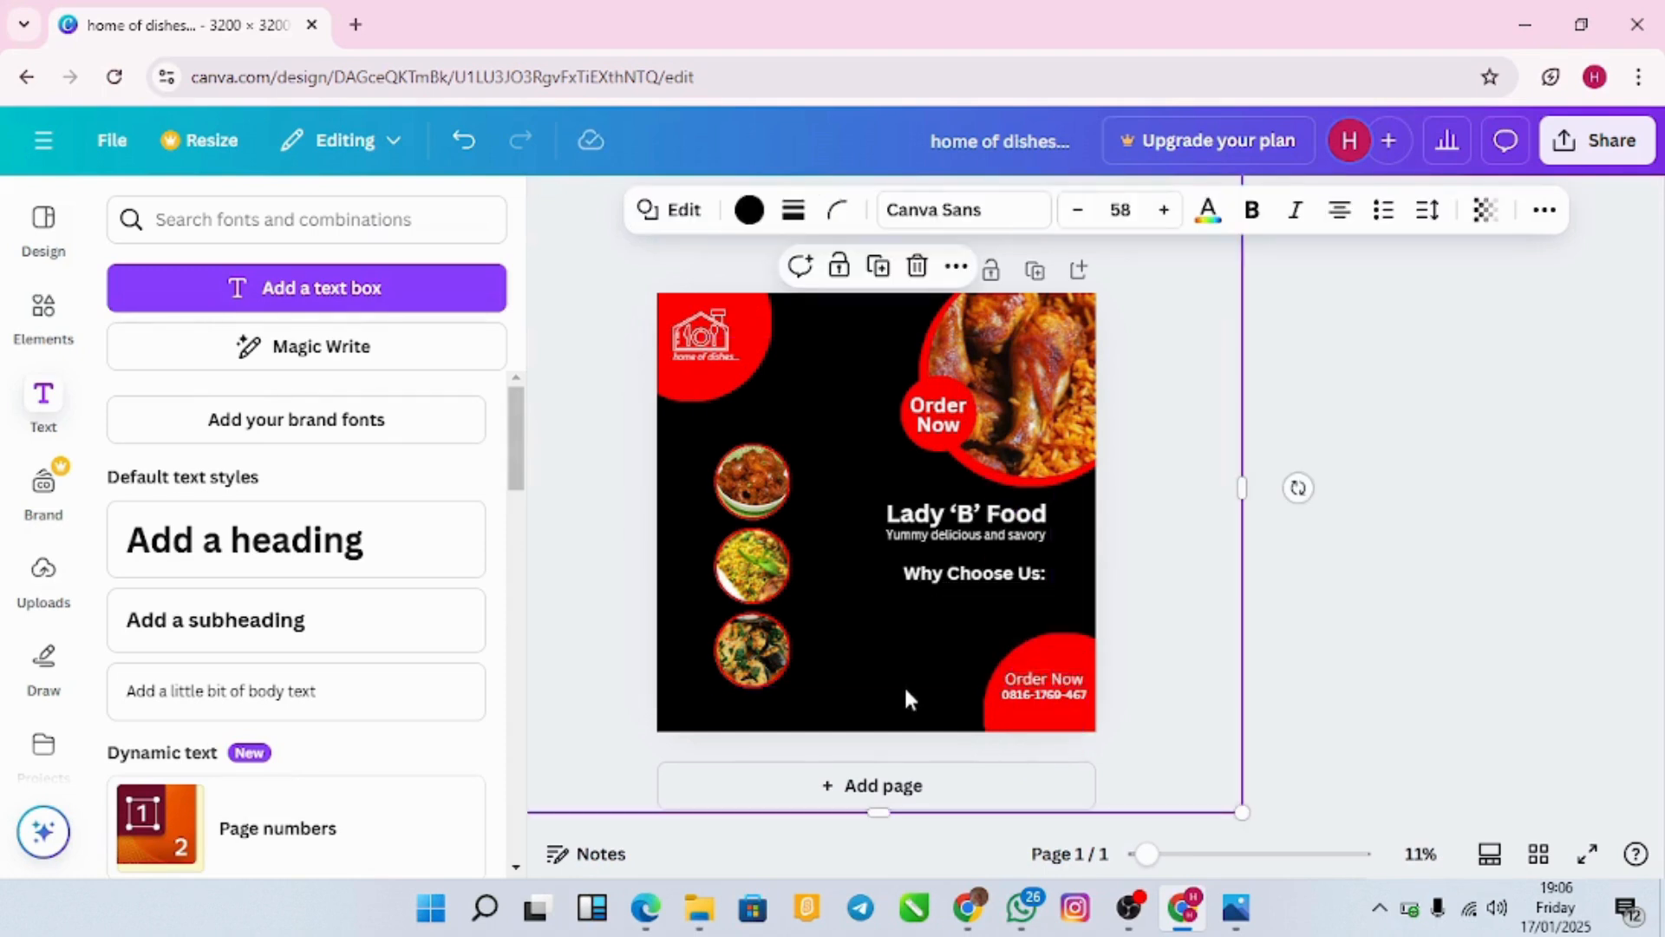
double_click(1030, 690)
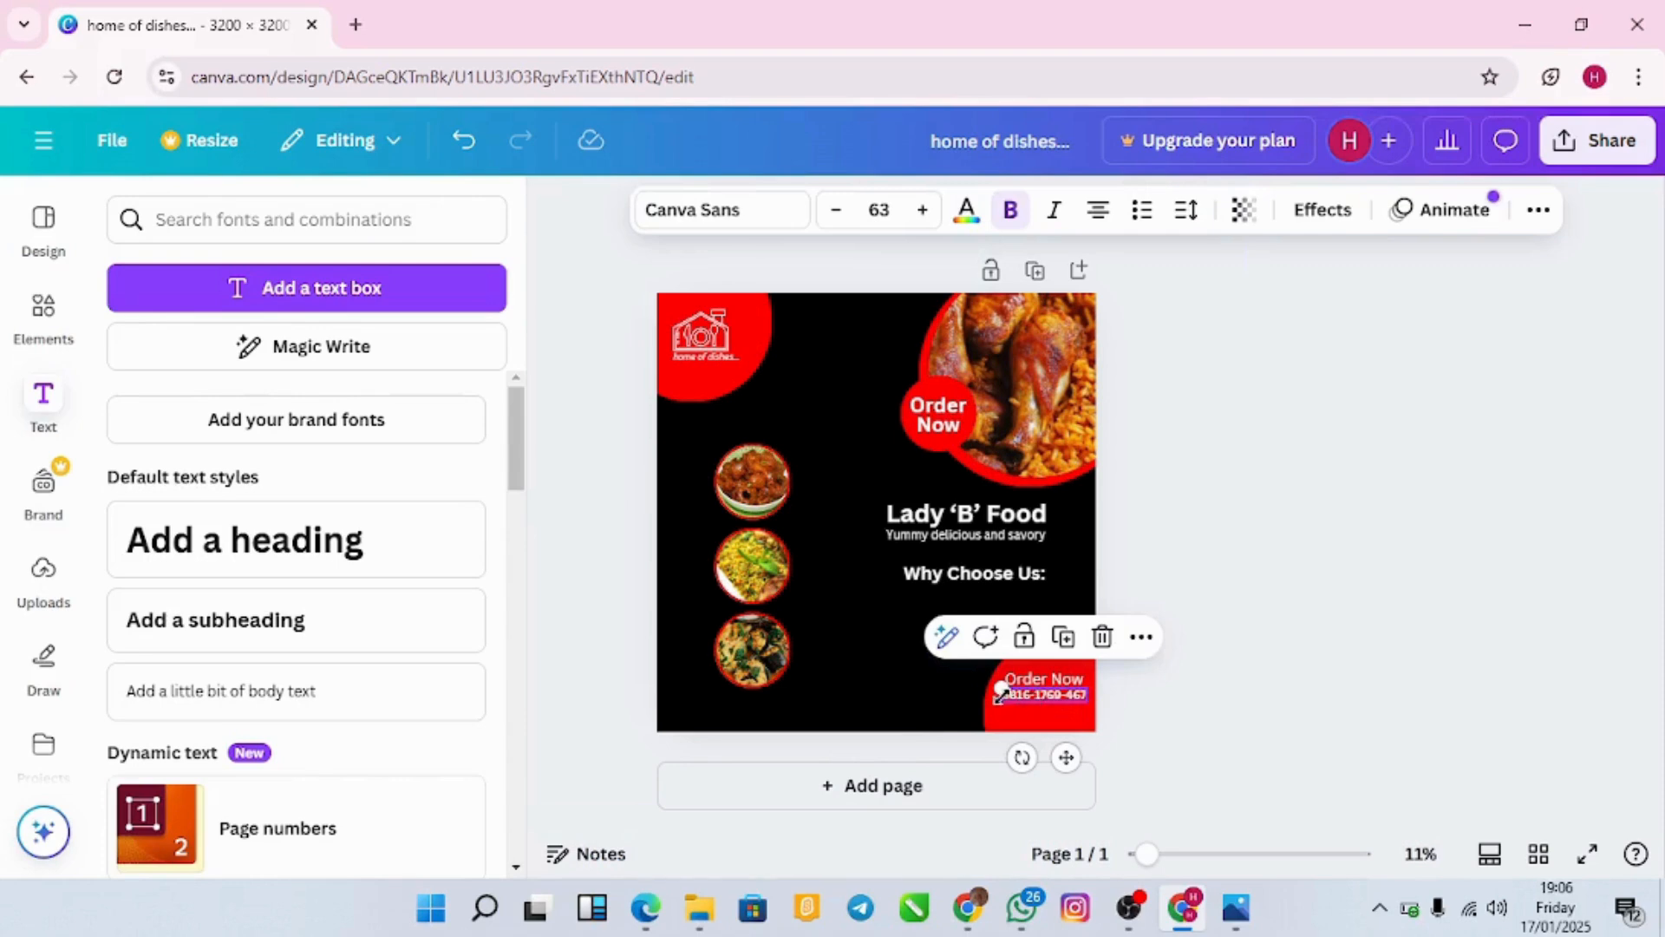
left_click_drag(999, 688, 995, 686)
left_click(925, 688)
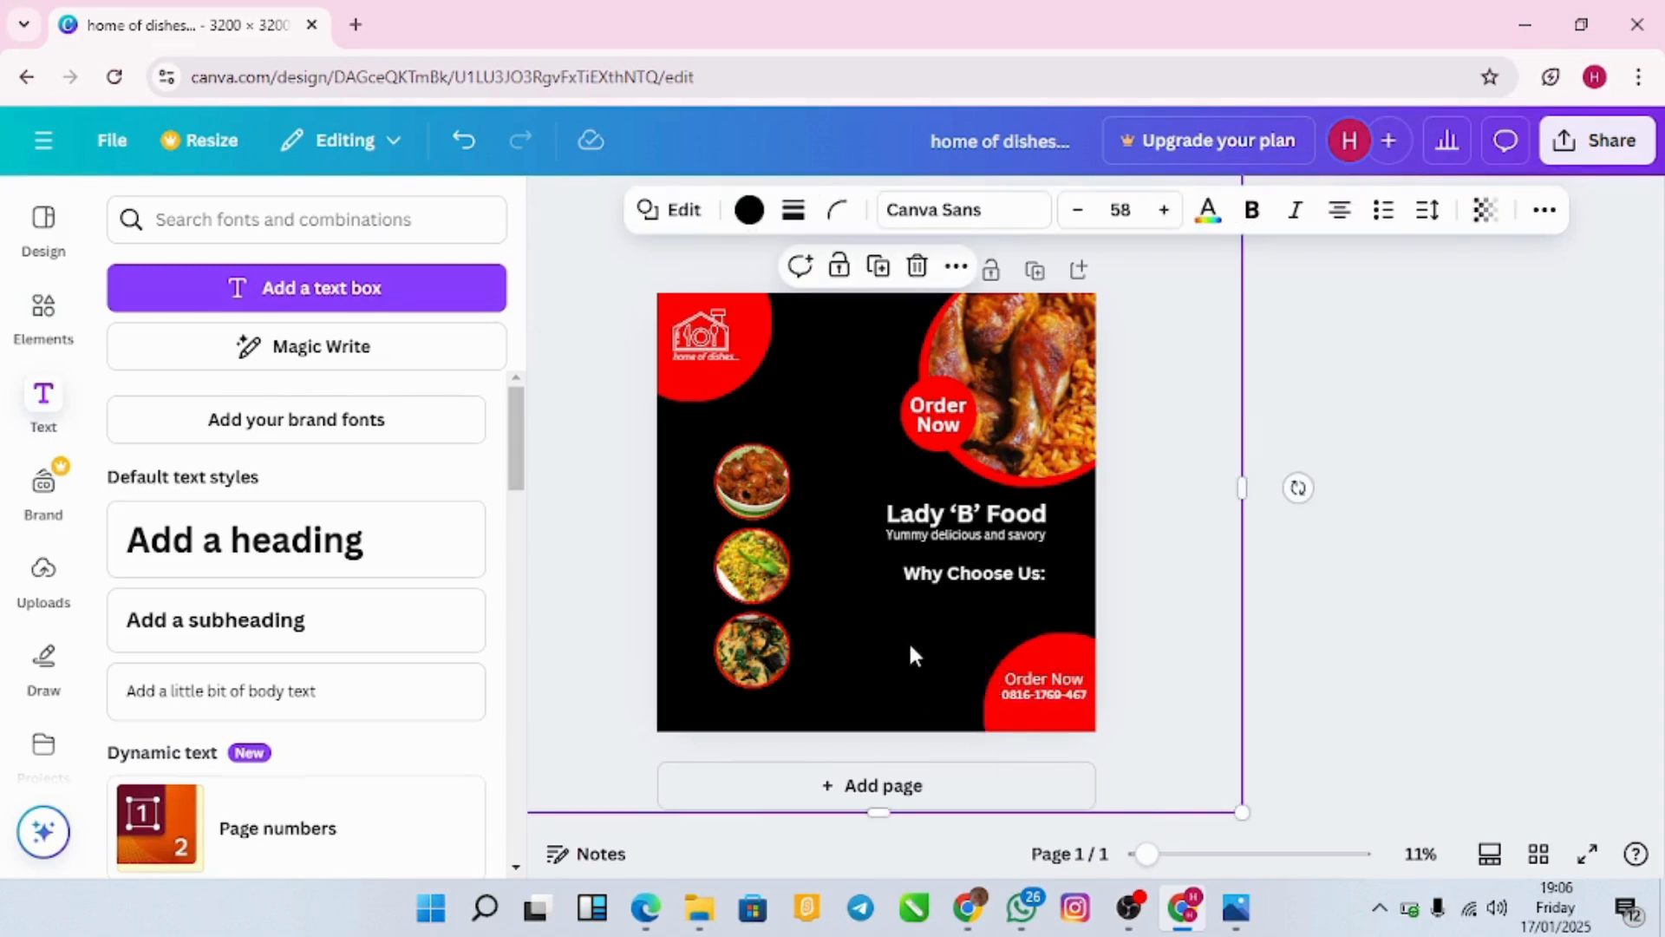
left_click(908, 647)
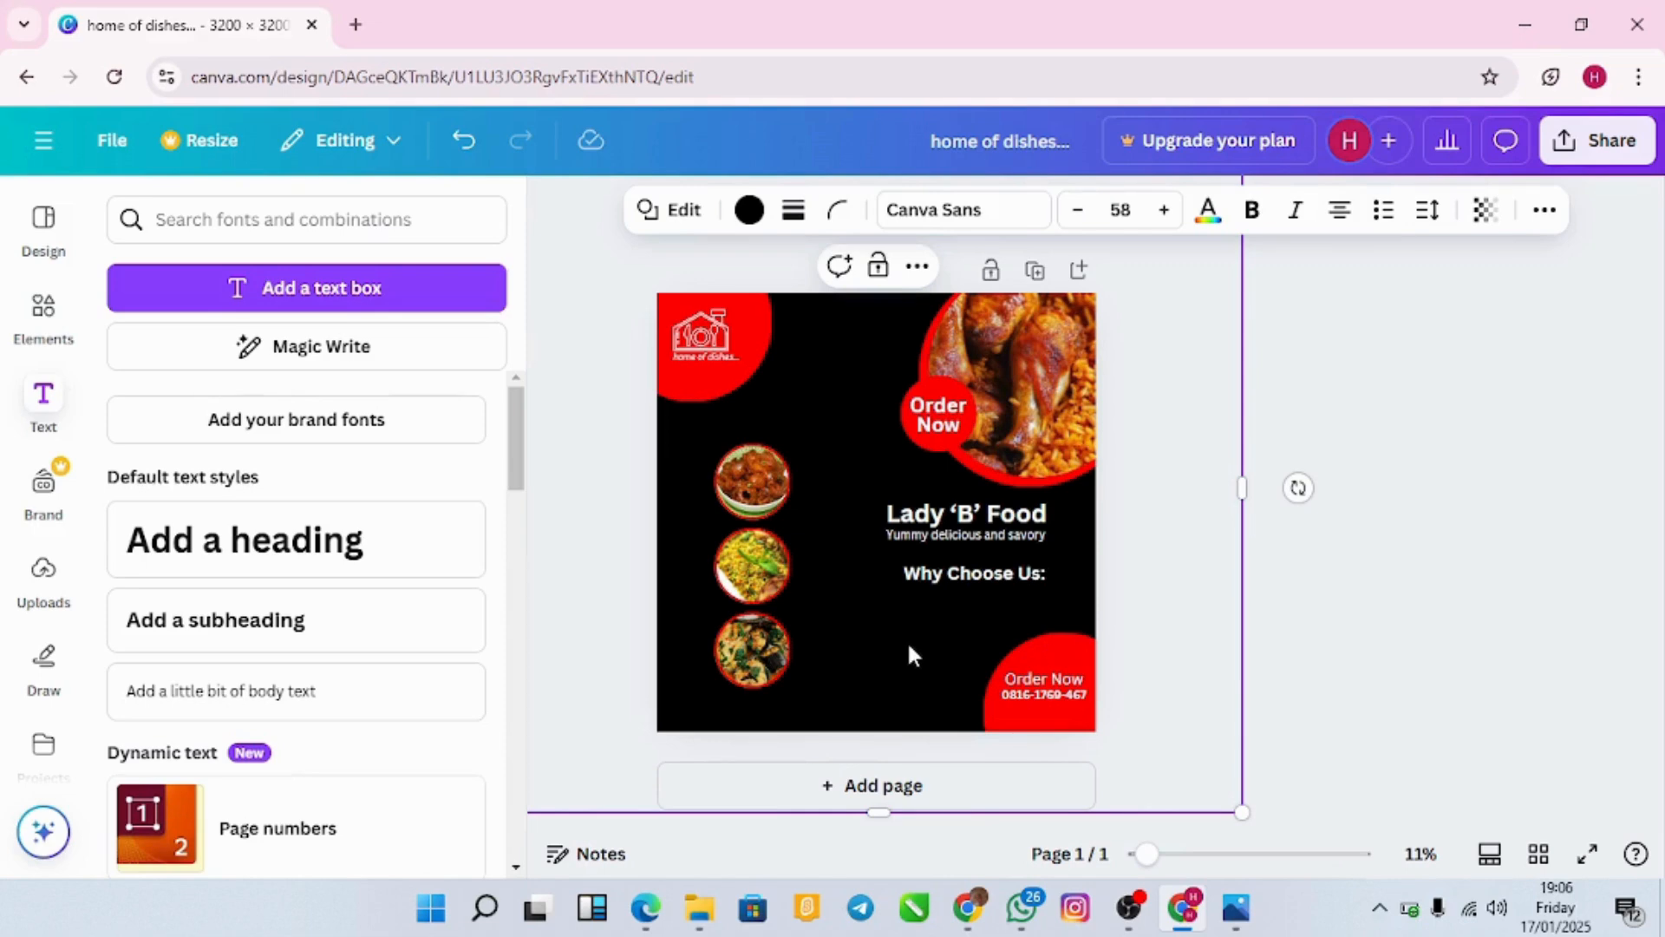
Step: Add a subheading reading 'We give the best varieties of delicacy!!!'
left_click(465, 638)
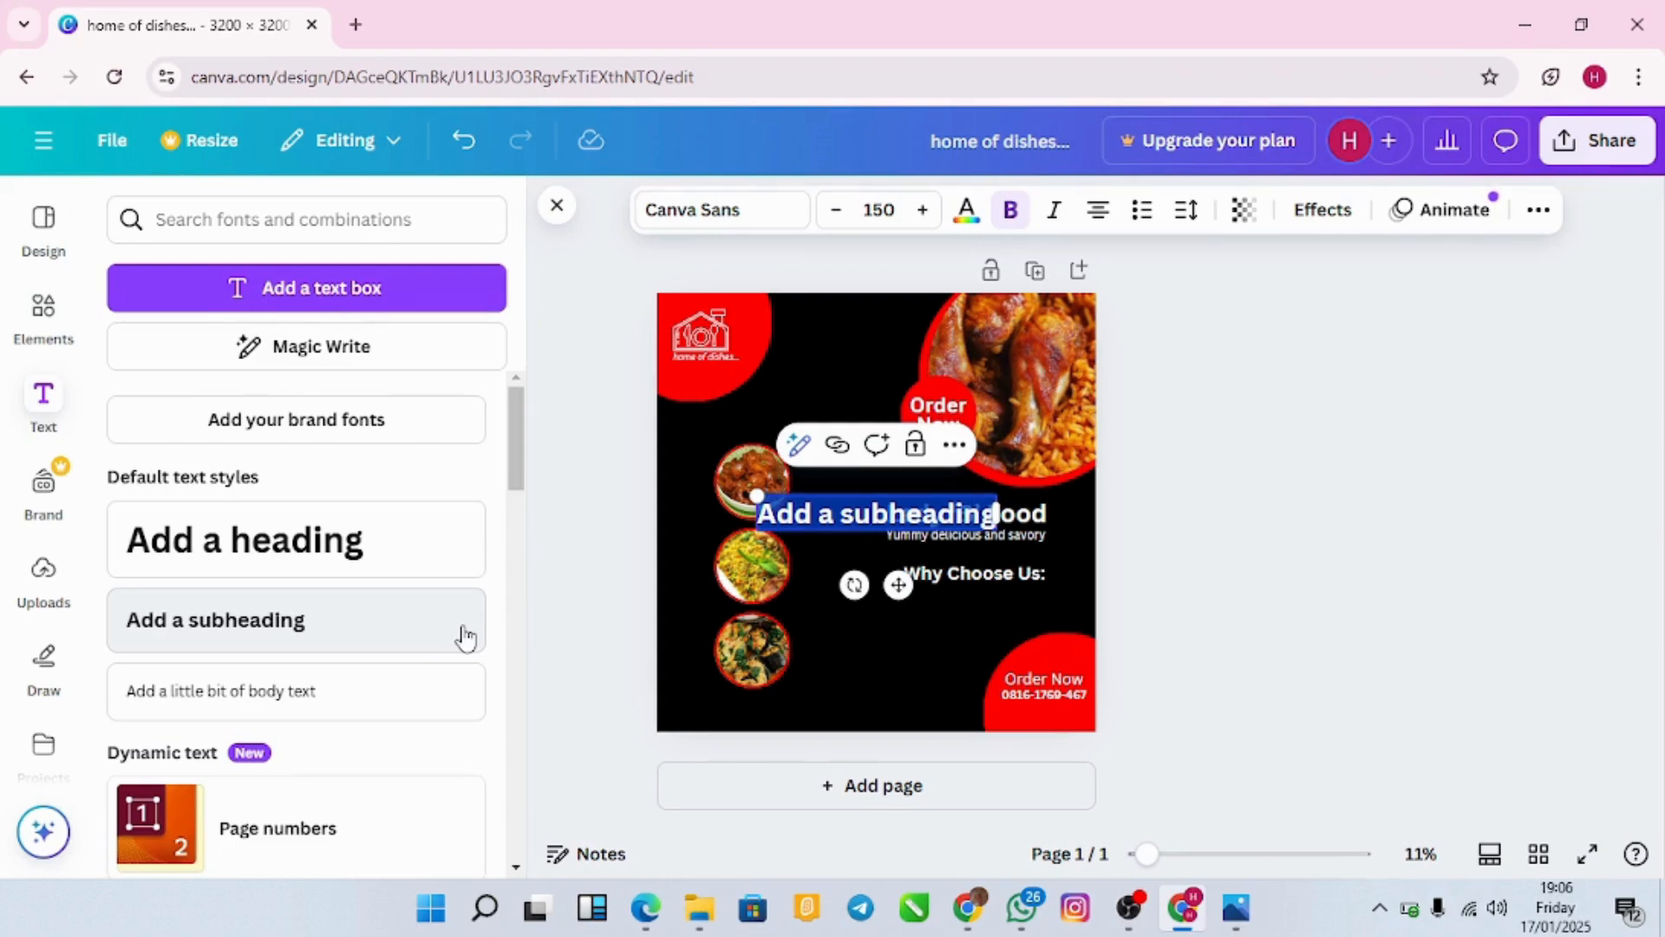
key("BackSpace")
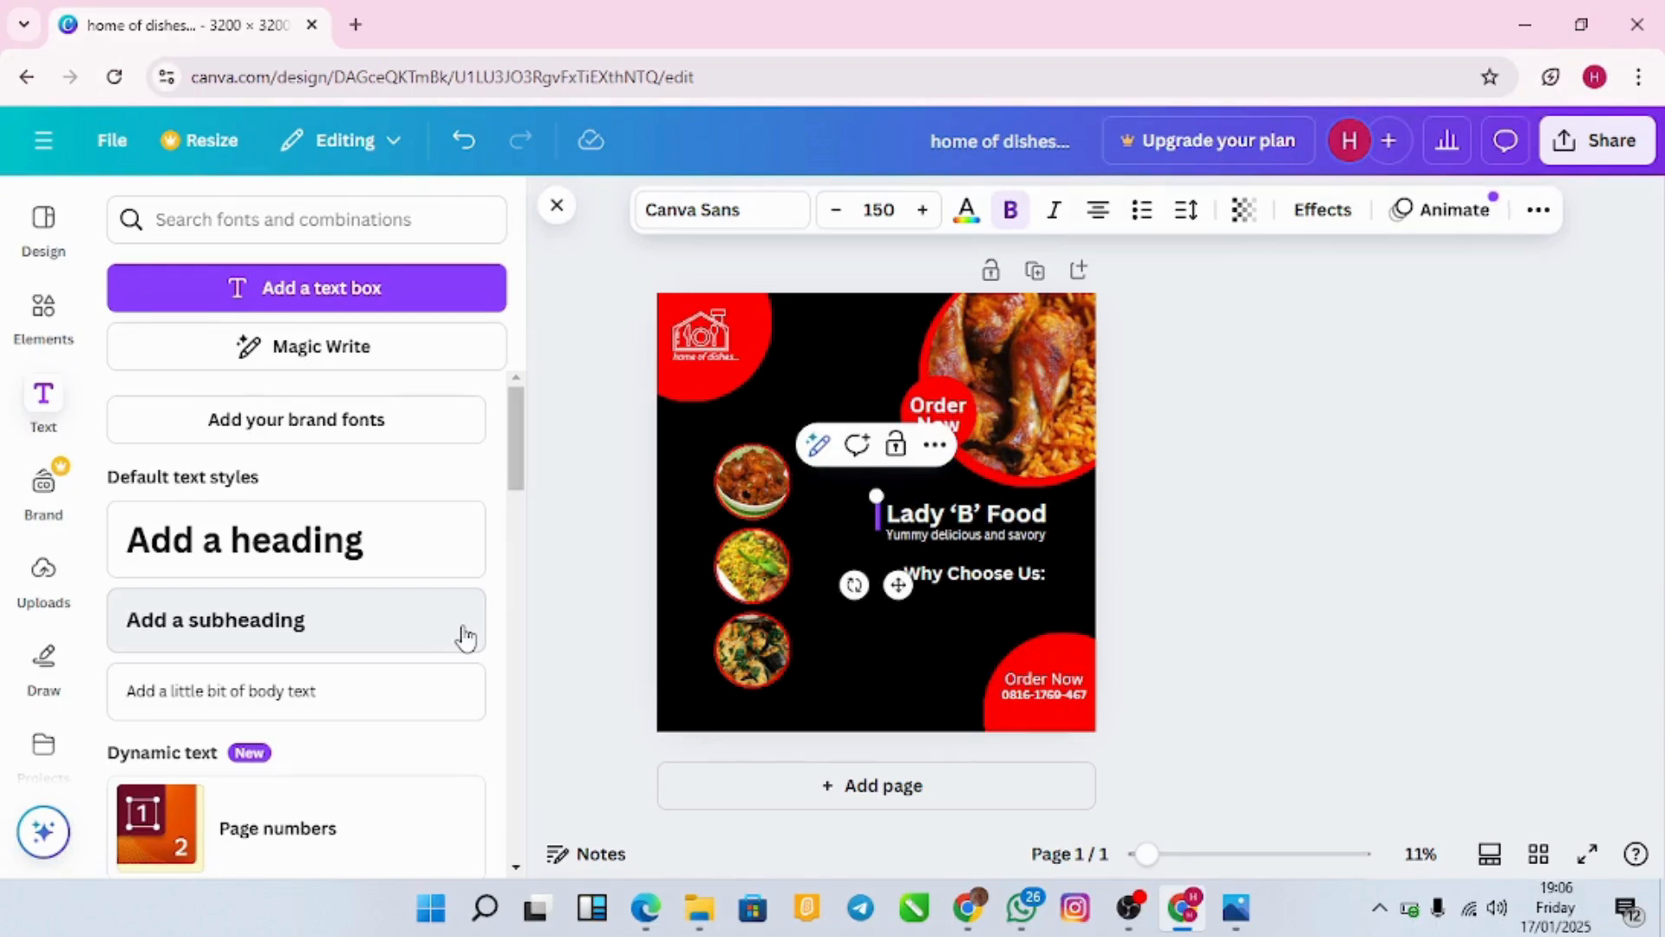
type("We")
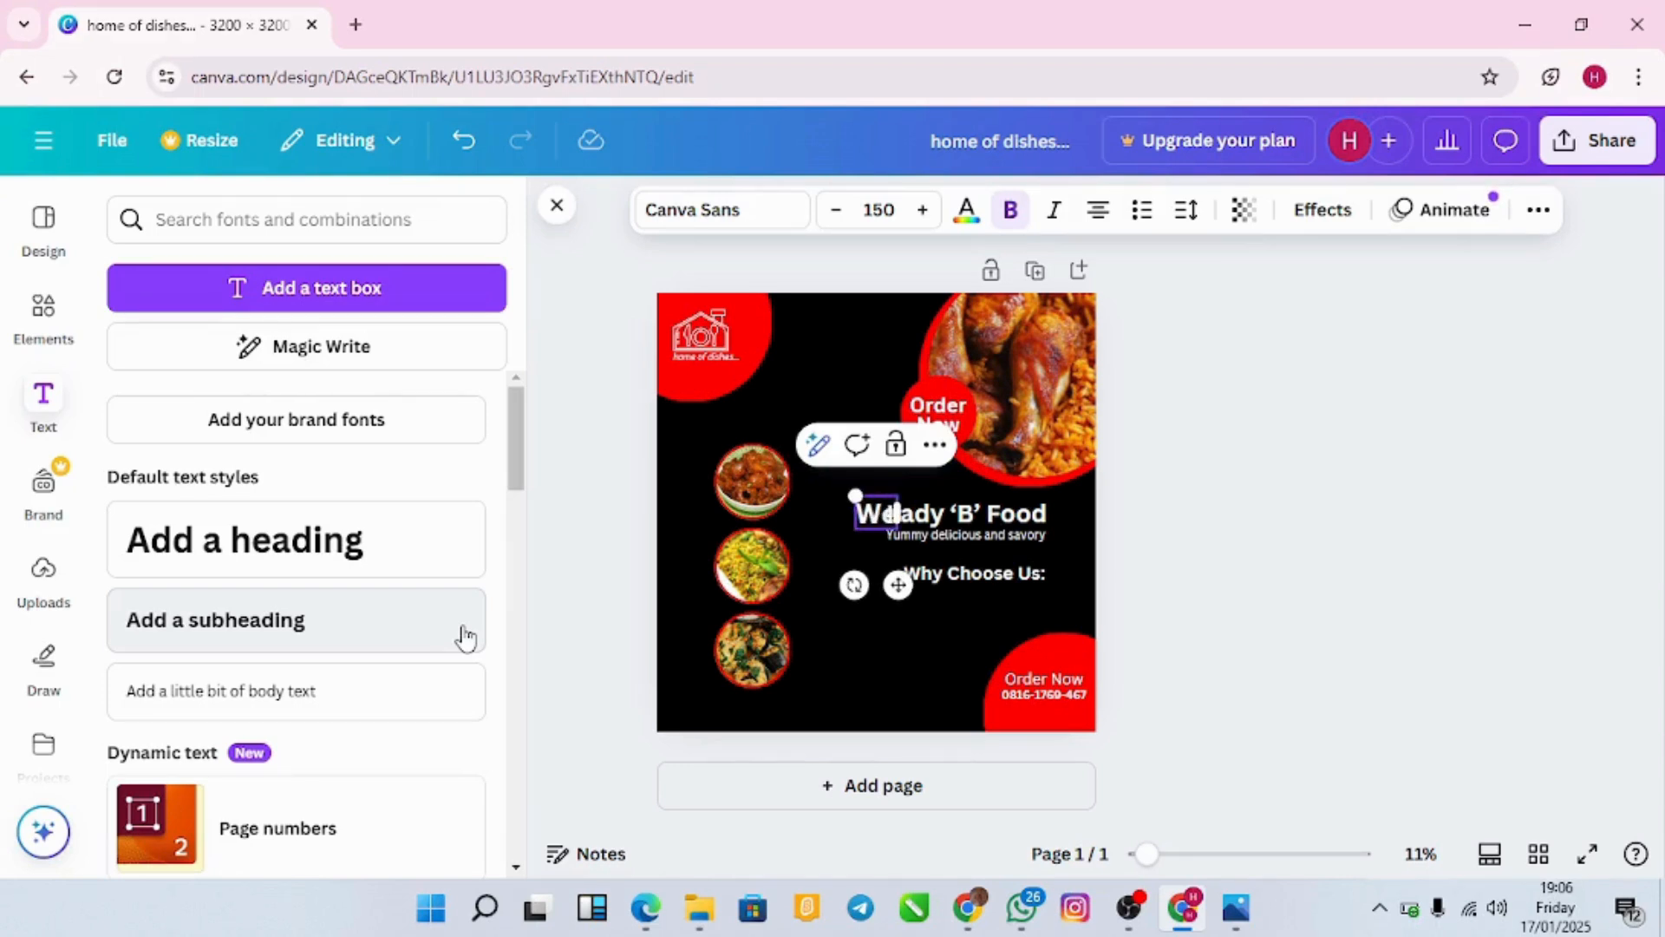
type(" give the be")
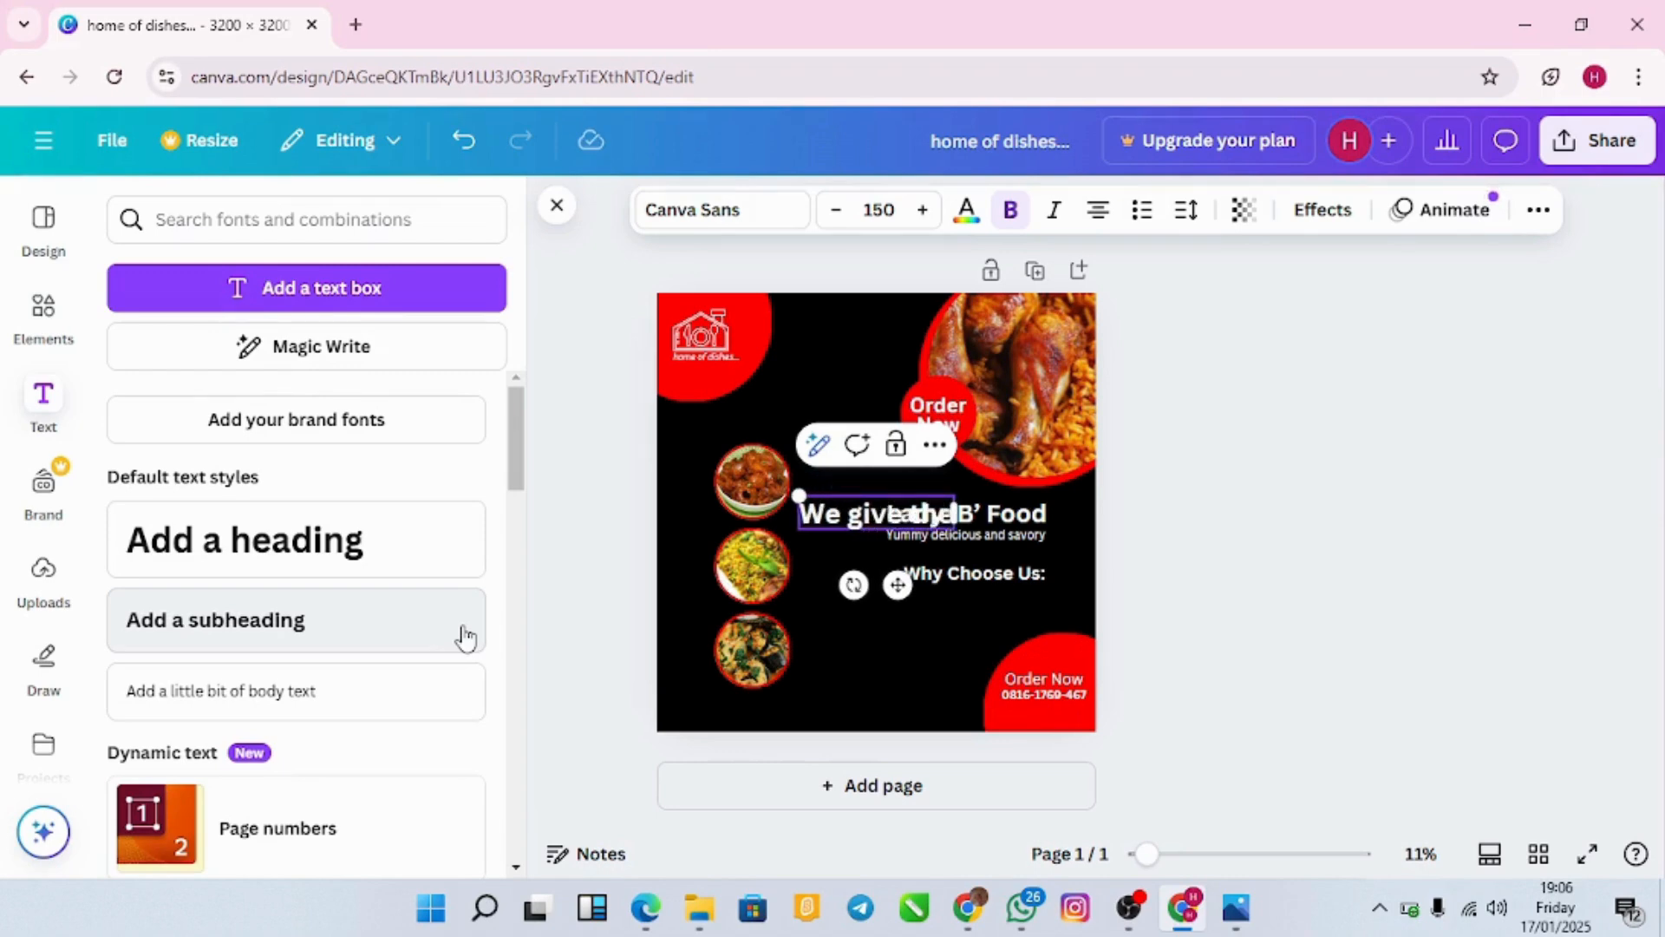
type("st")
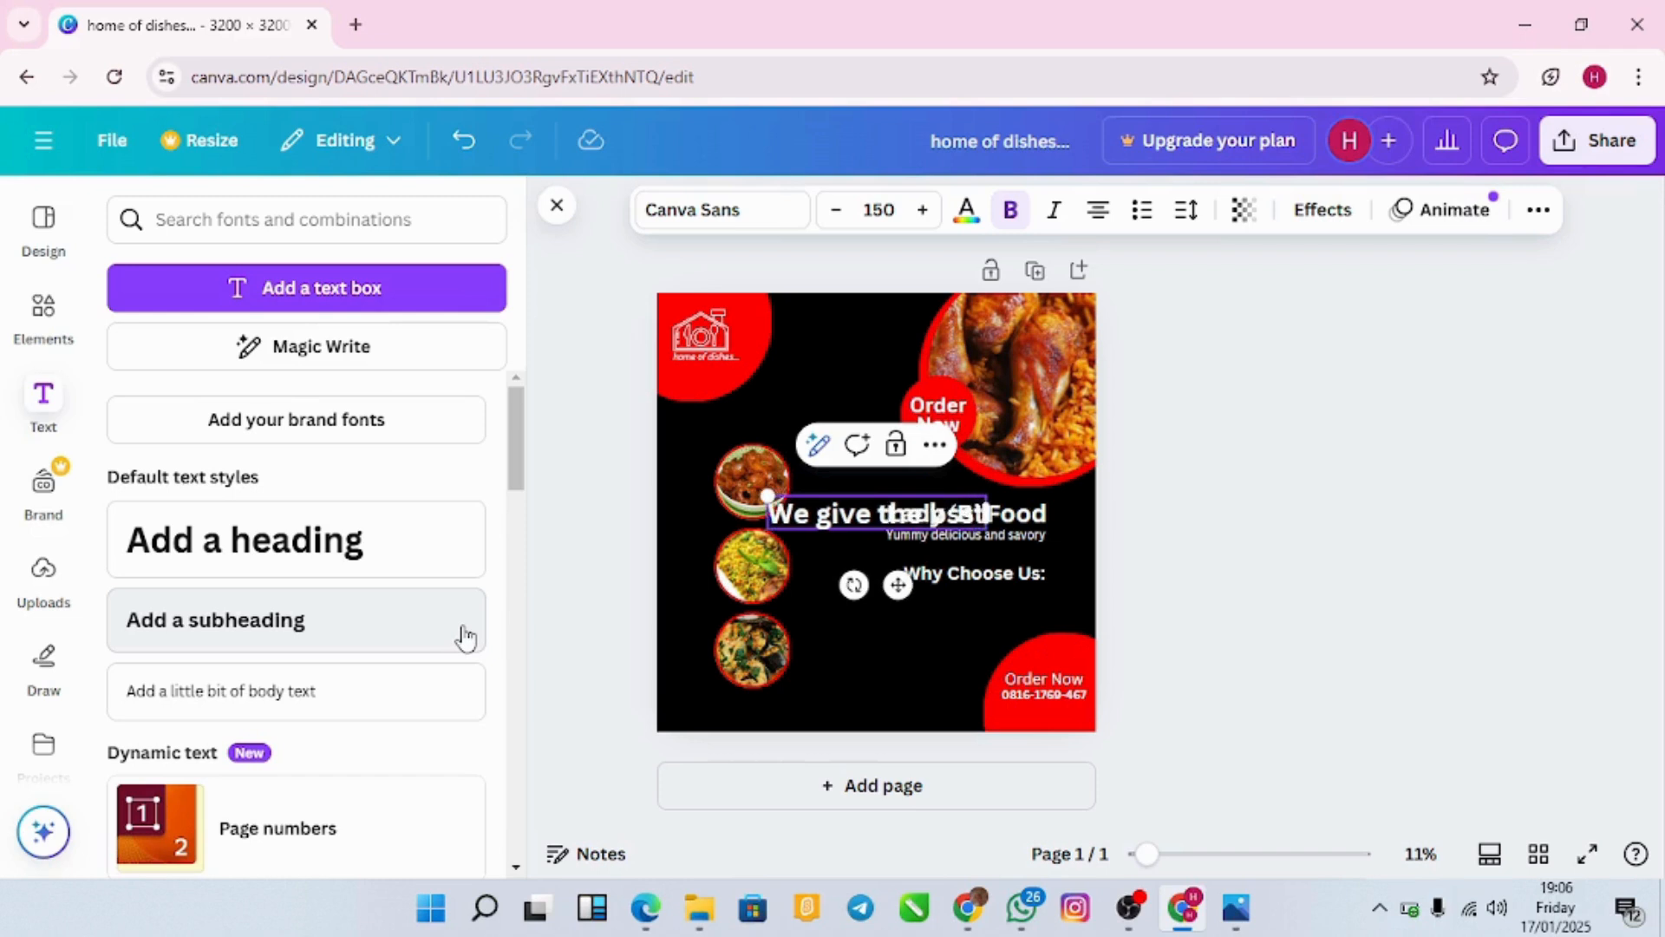
key("BackSpace")
key("BackSpace")
key("BackSpace")
key("BackSpace")
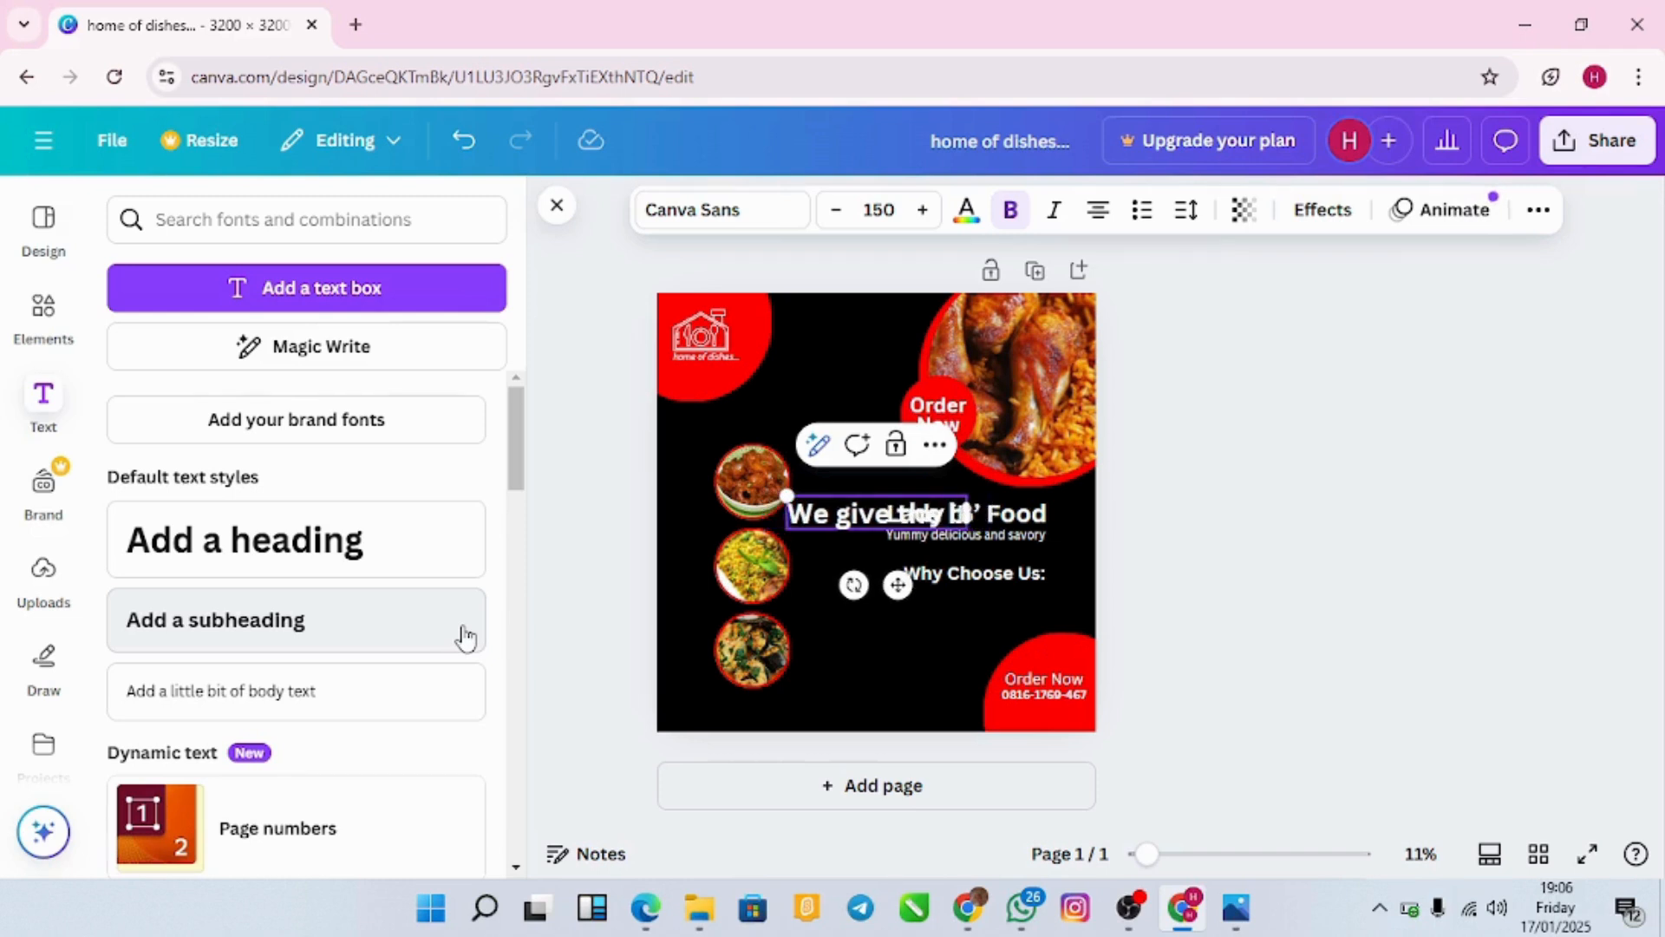
type("best")
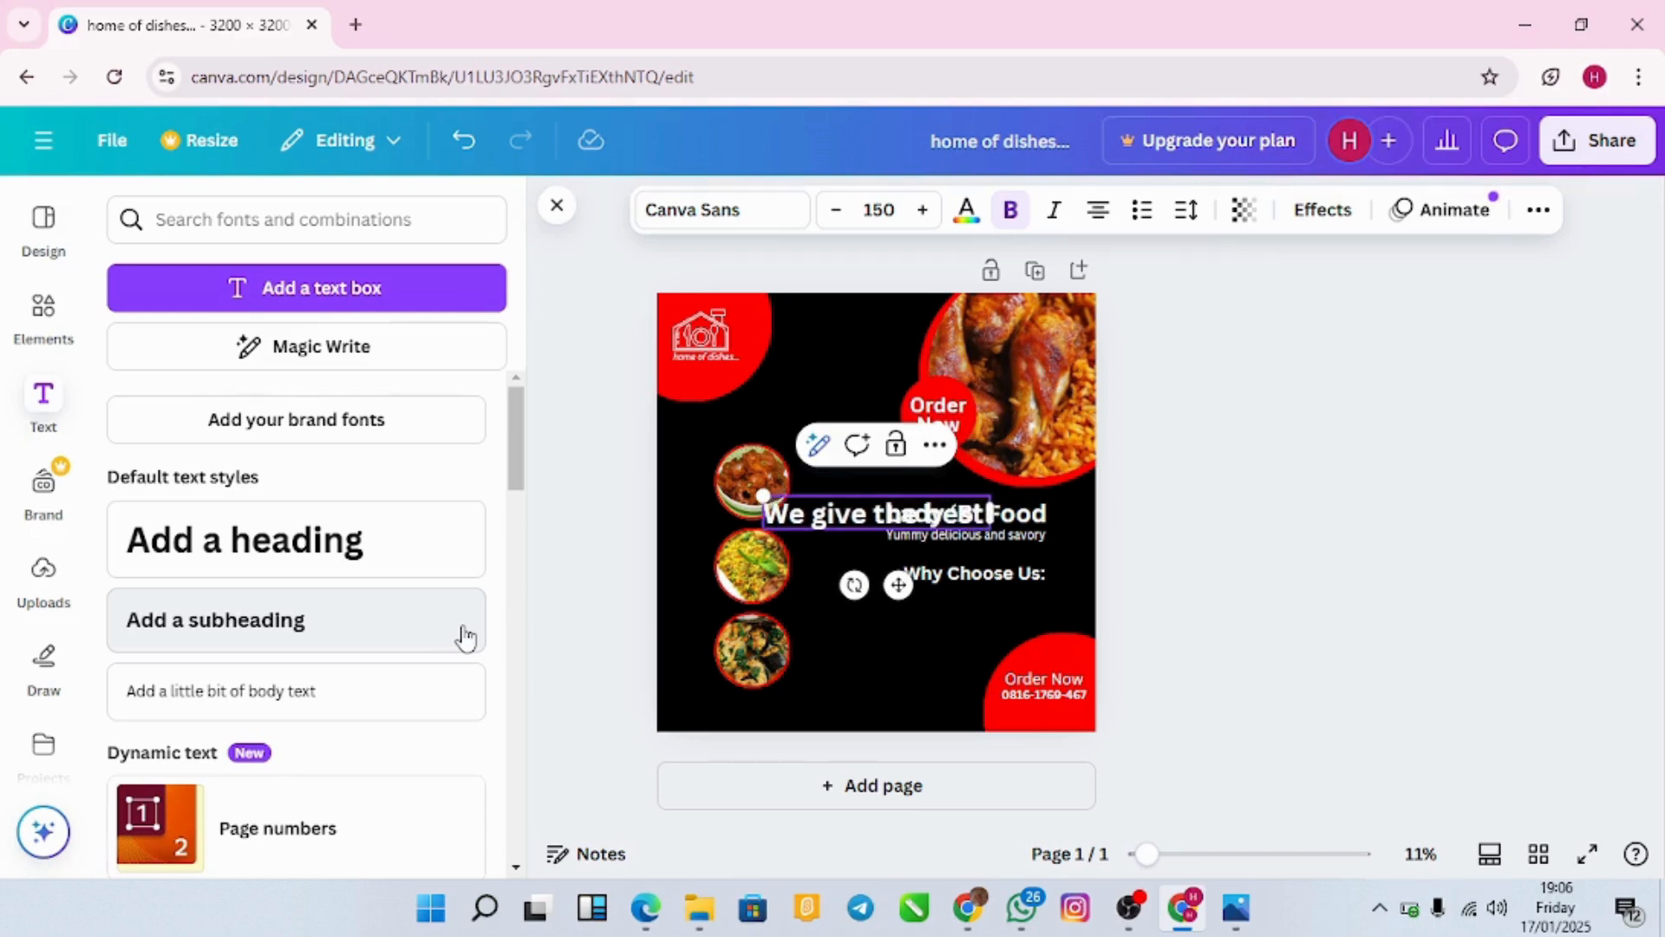
type(" food")
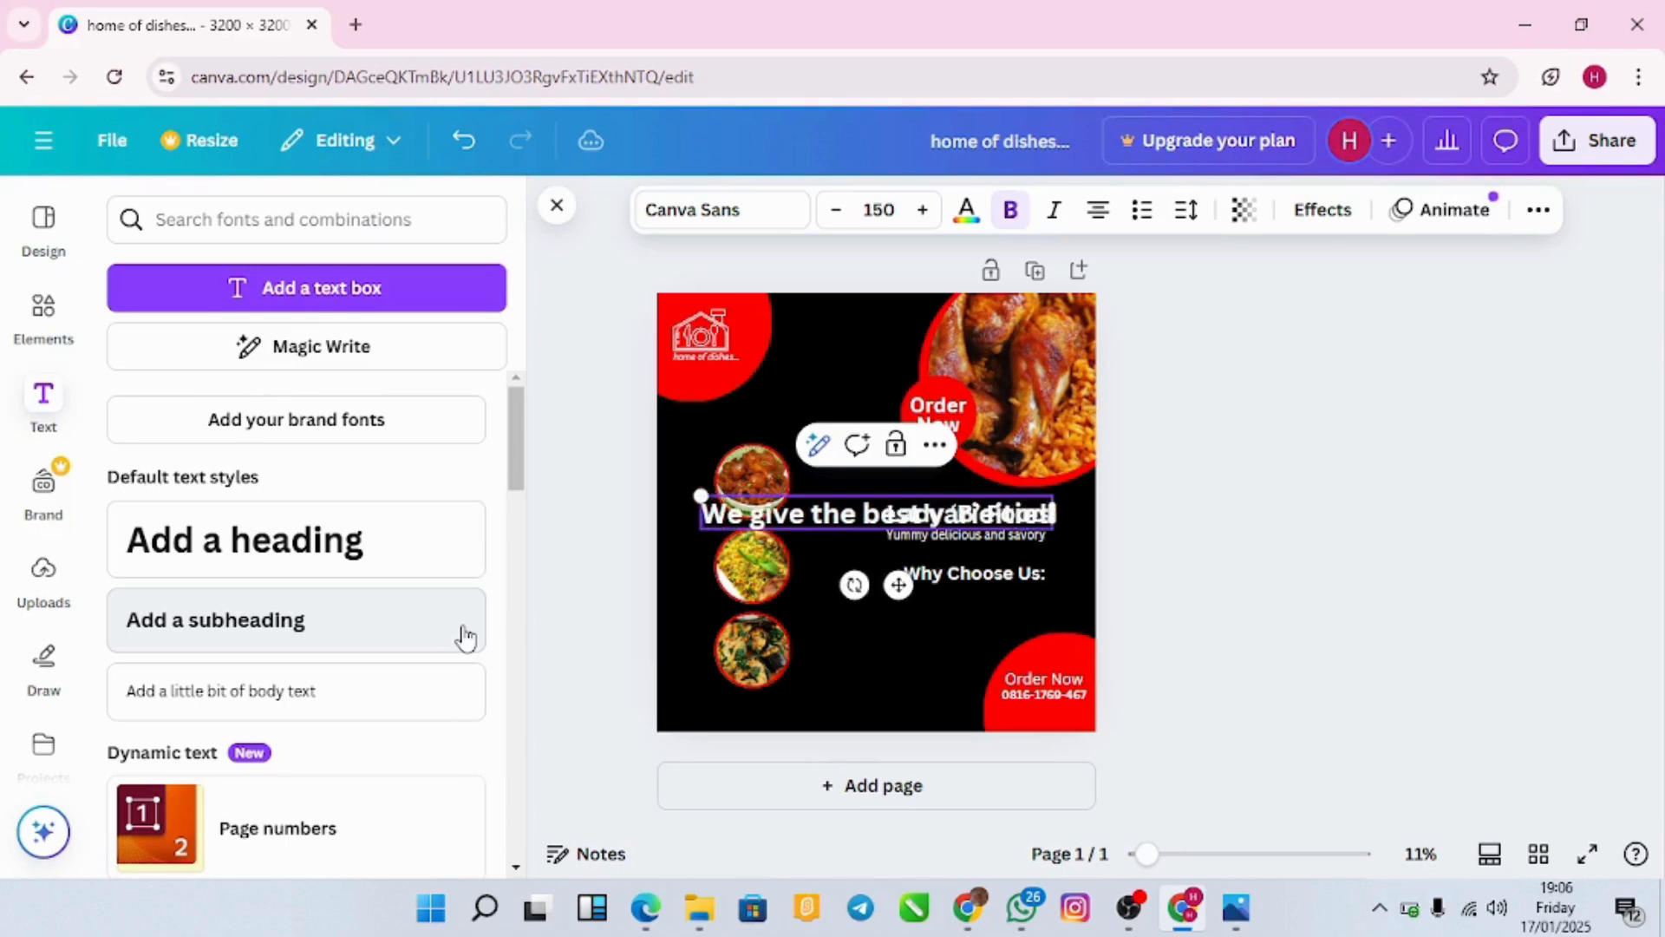
key("BackSpace")
key("BackSpace")
key("BackSpace")
key("BackSpace")
type("varieties of de")
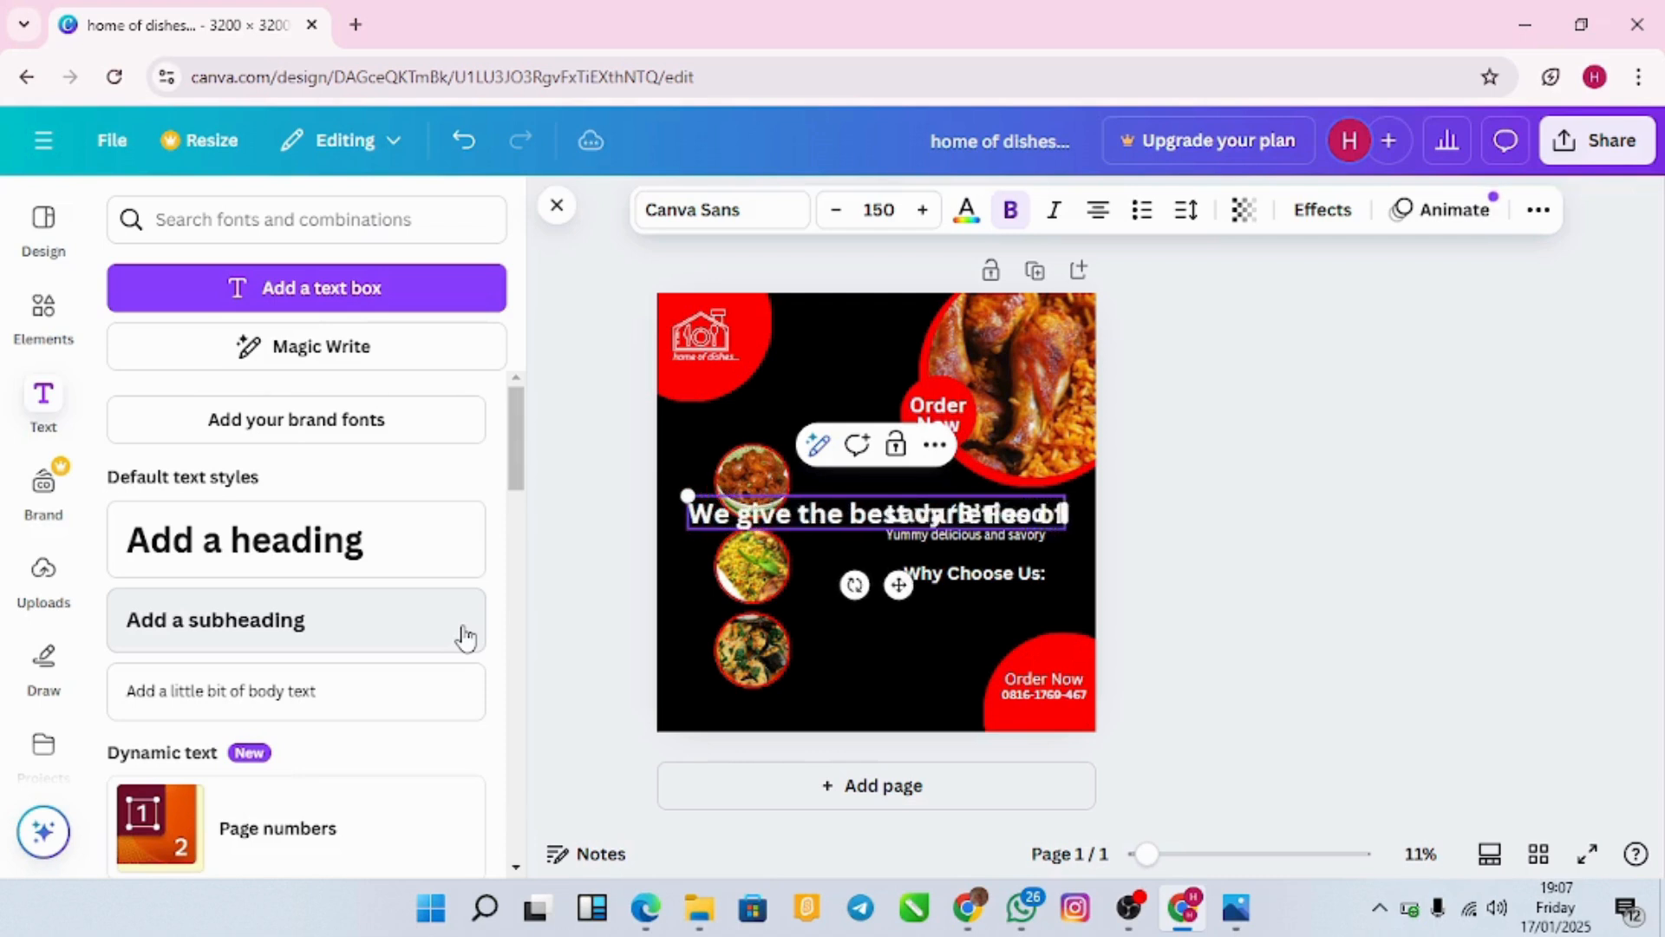
type("licac")
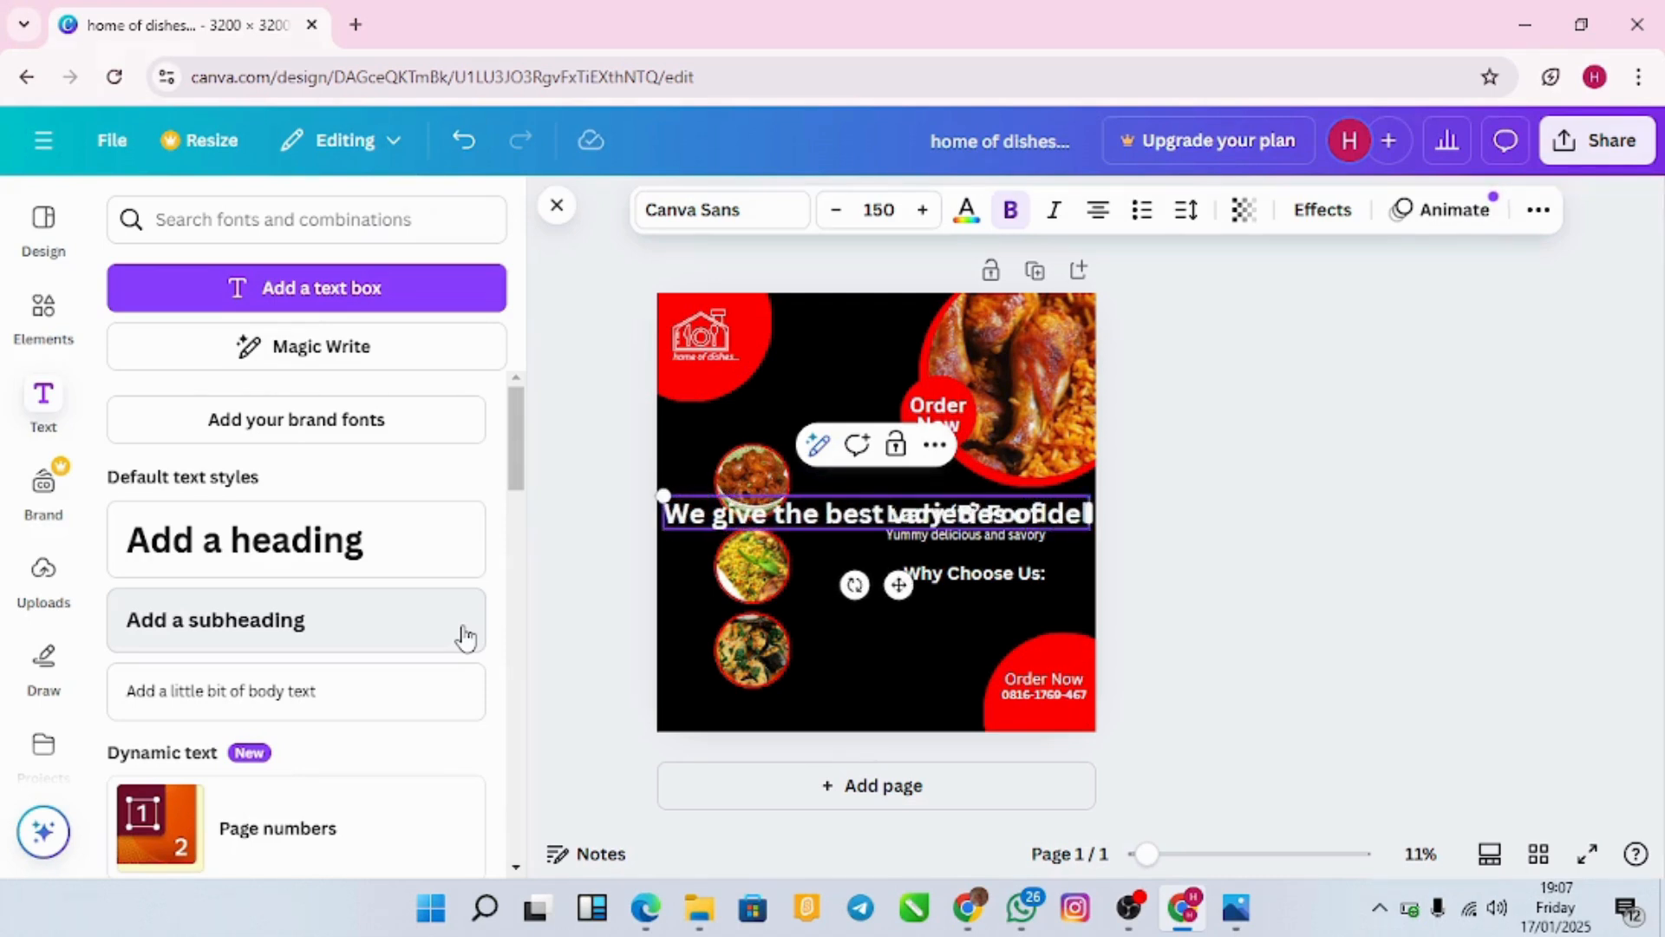
type("y")
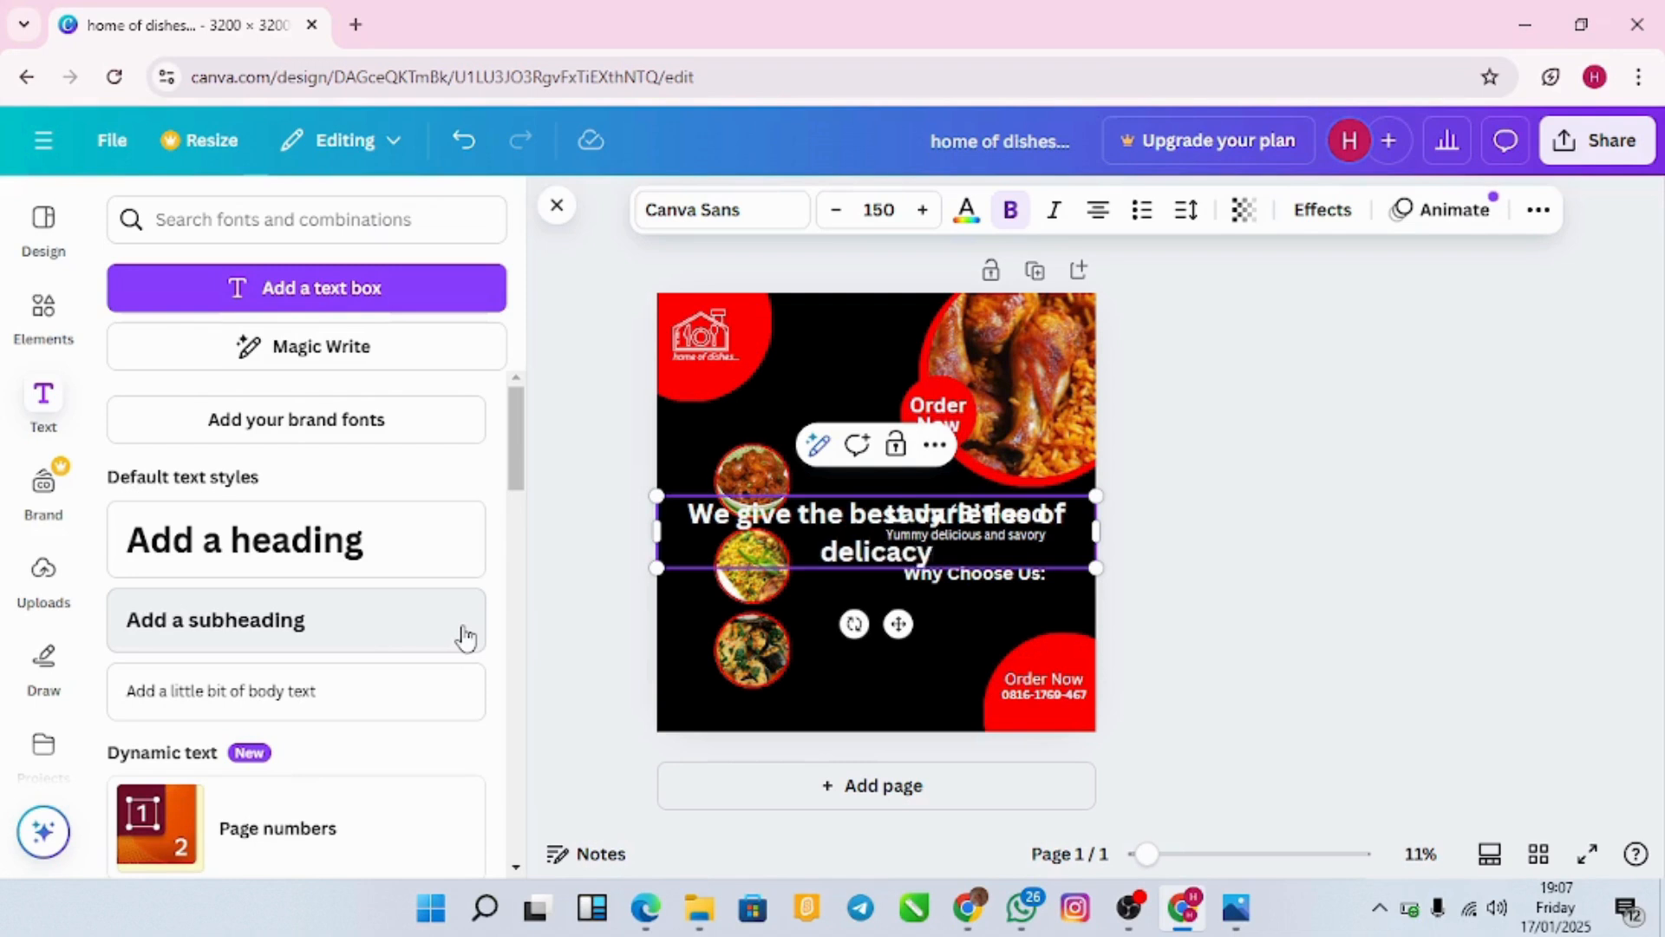
type("!")
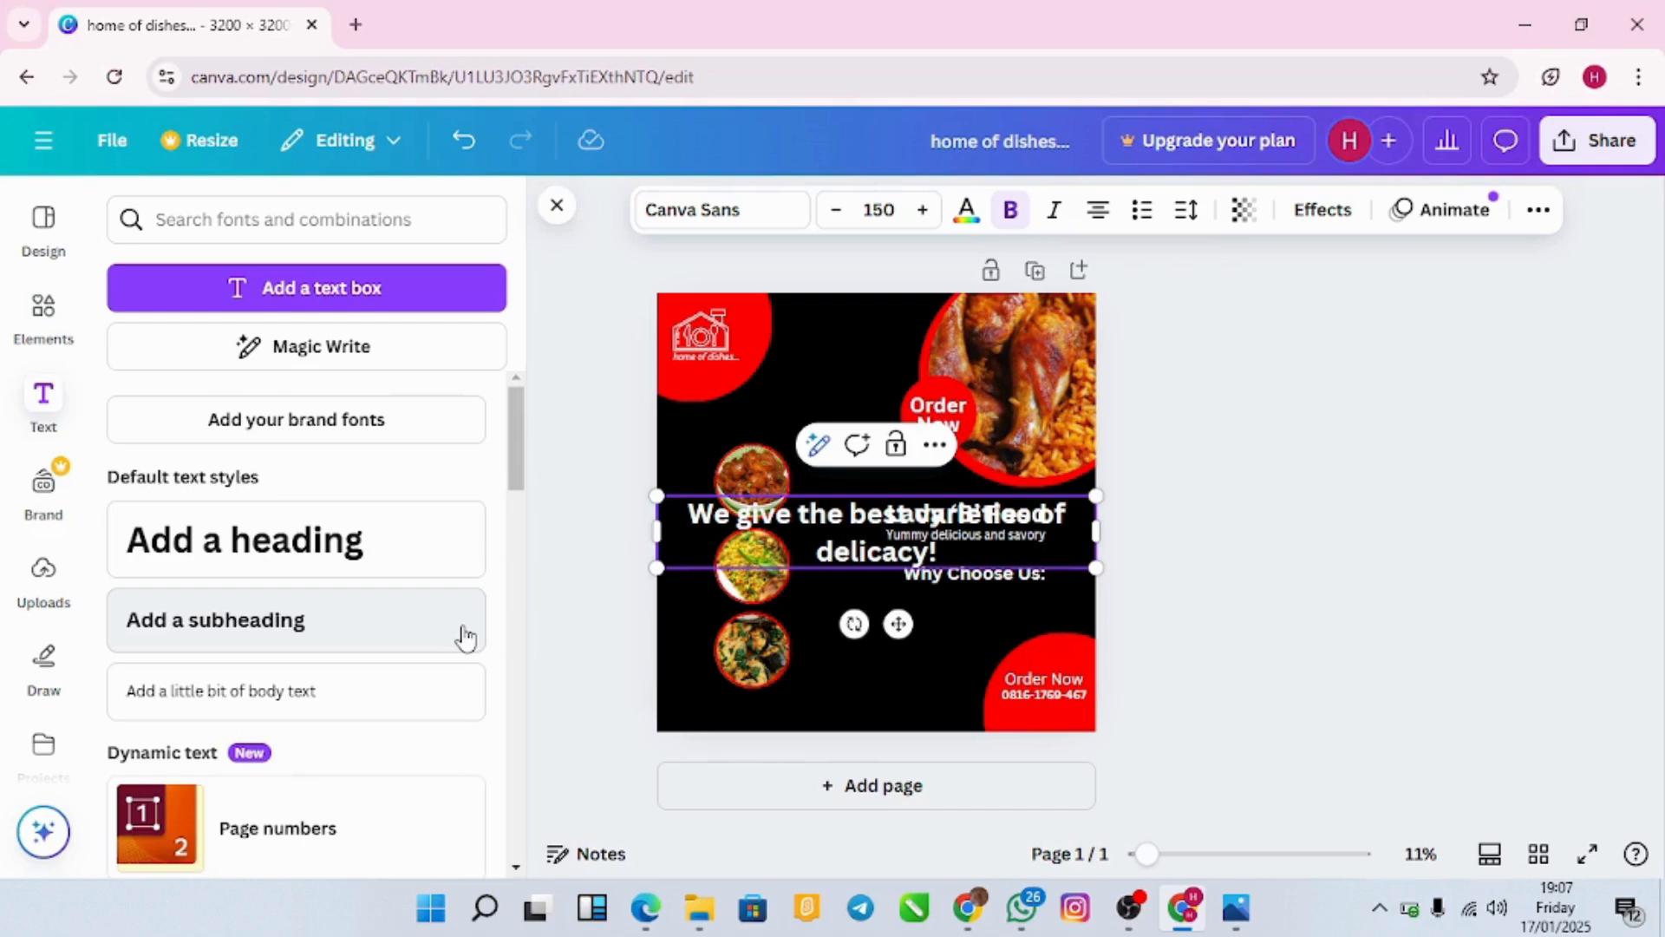
type("!!")
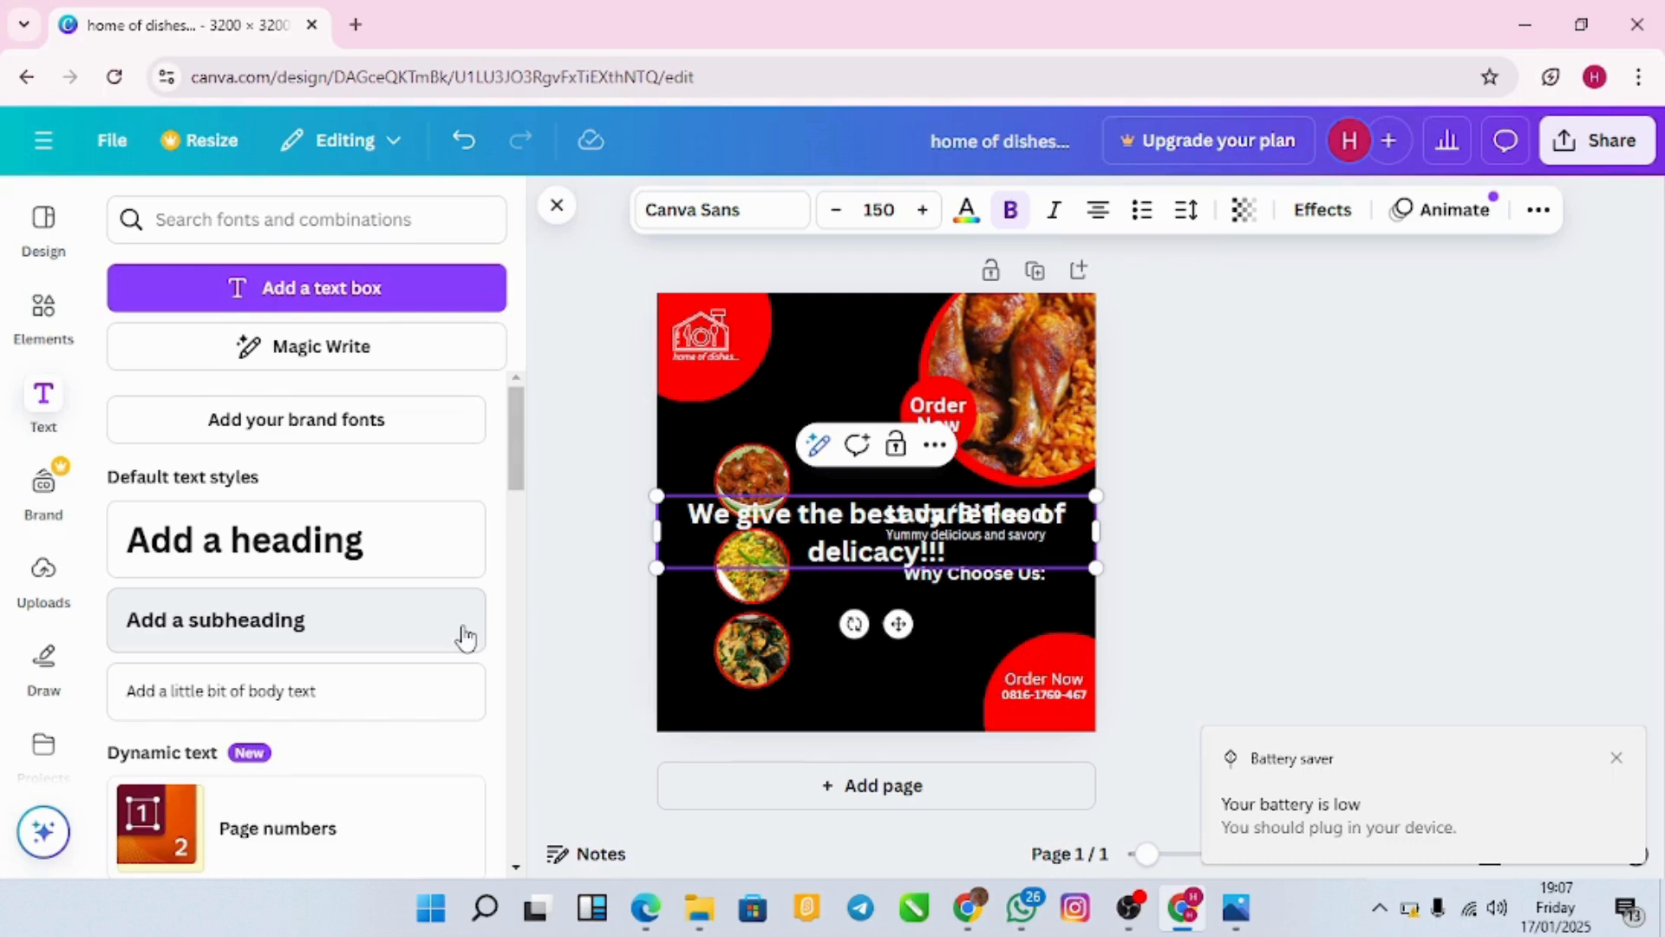
Step: Add a second line 'Homemade Taste' below 'delicacy!!!'
left_click(925, 552)
key("Return")
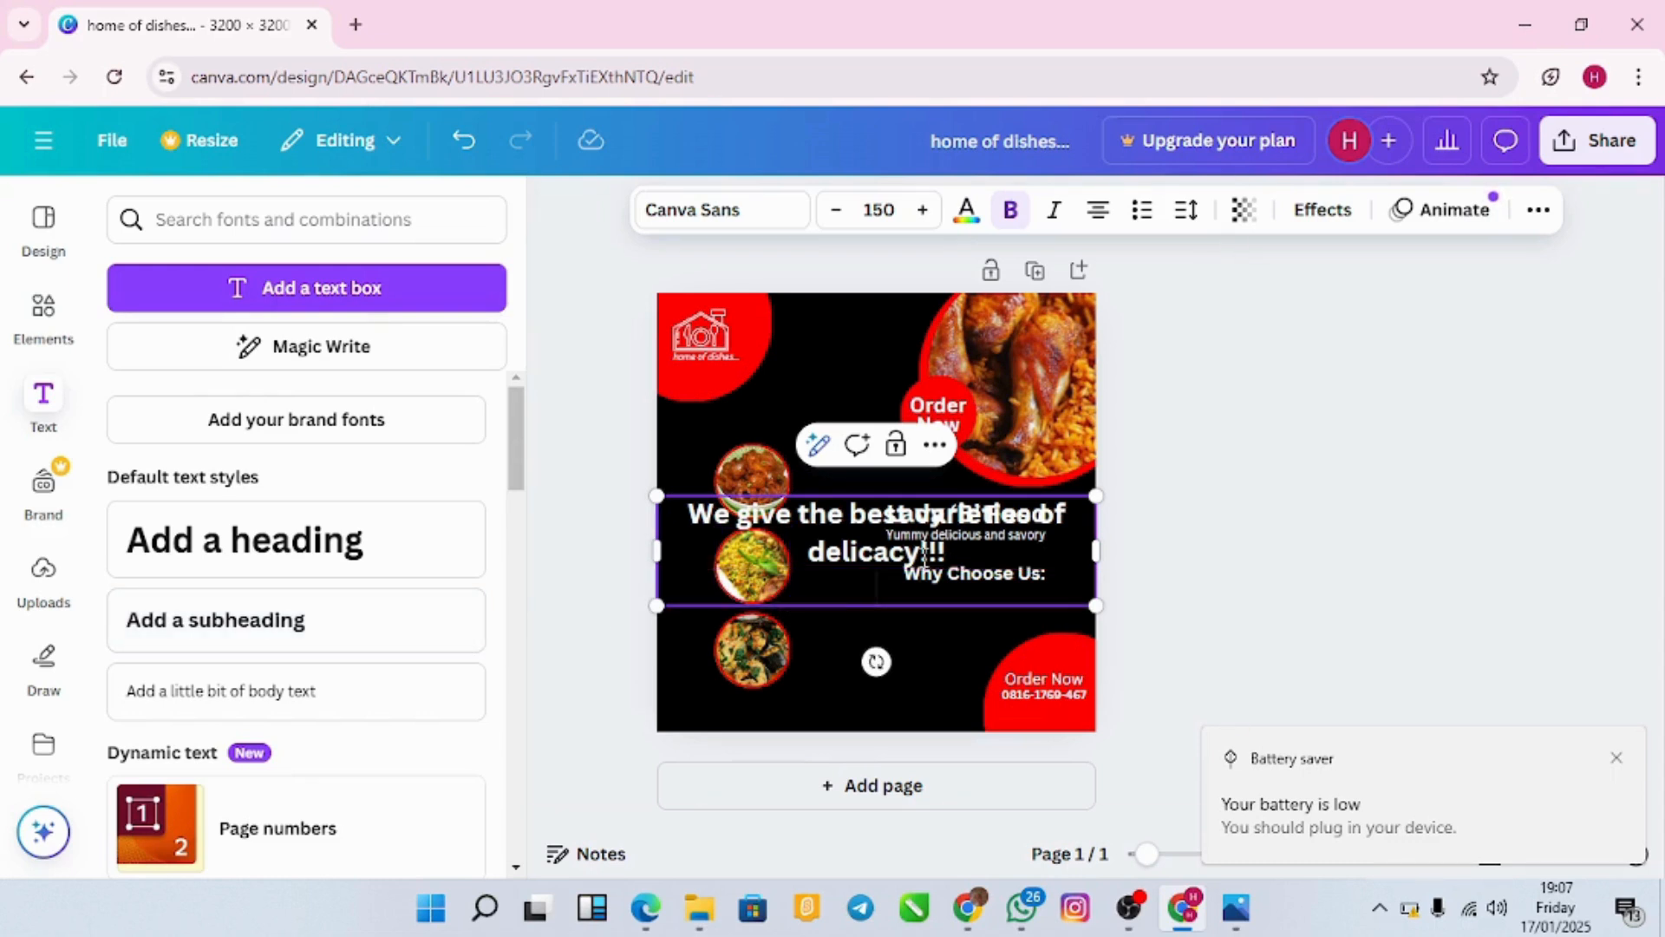
type("Home of")
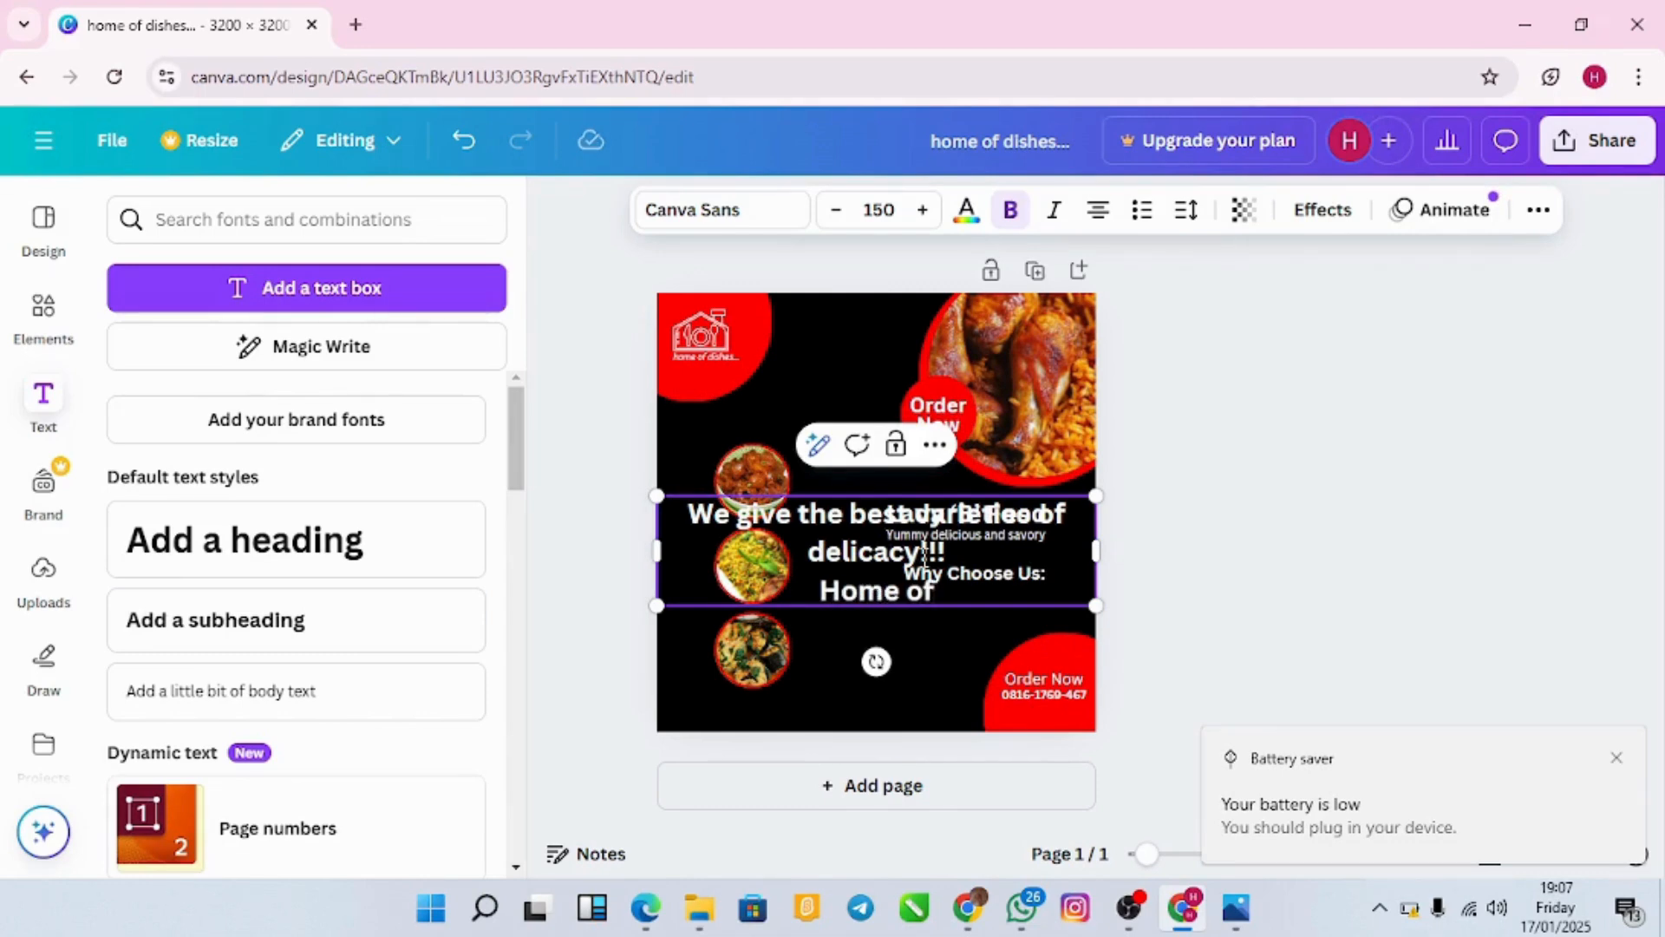
key("BackSpace")
key("BackSpace")
key("BackSpace")
key("BackSpace")
type("emade Taste")
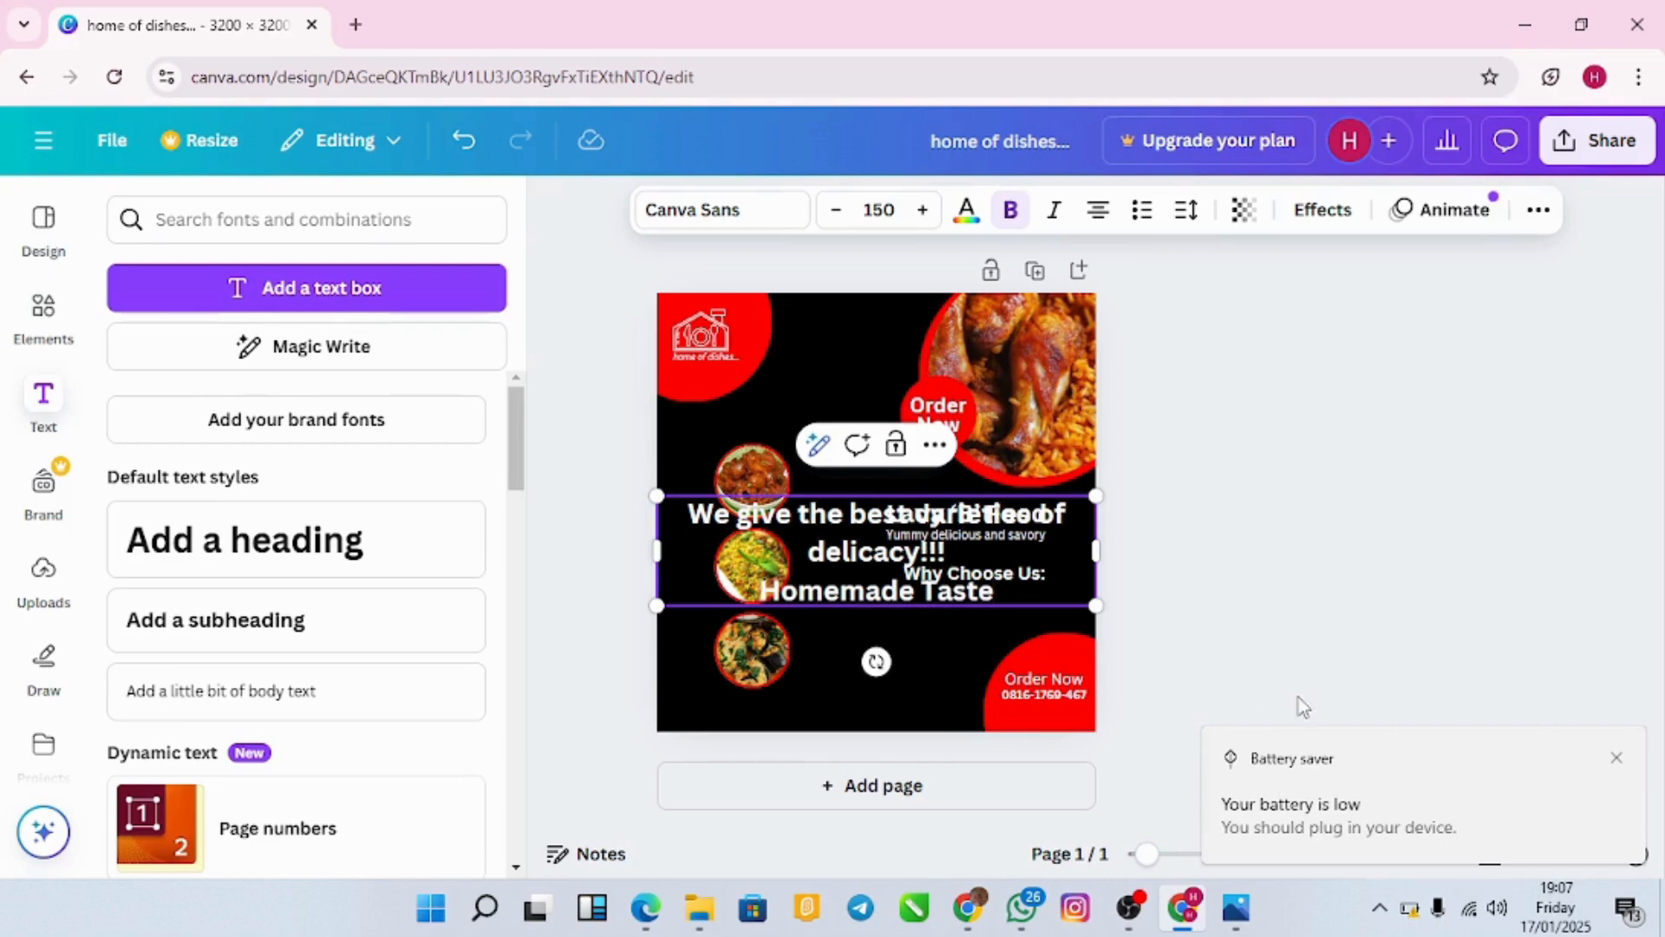
left_click(1616, 757)
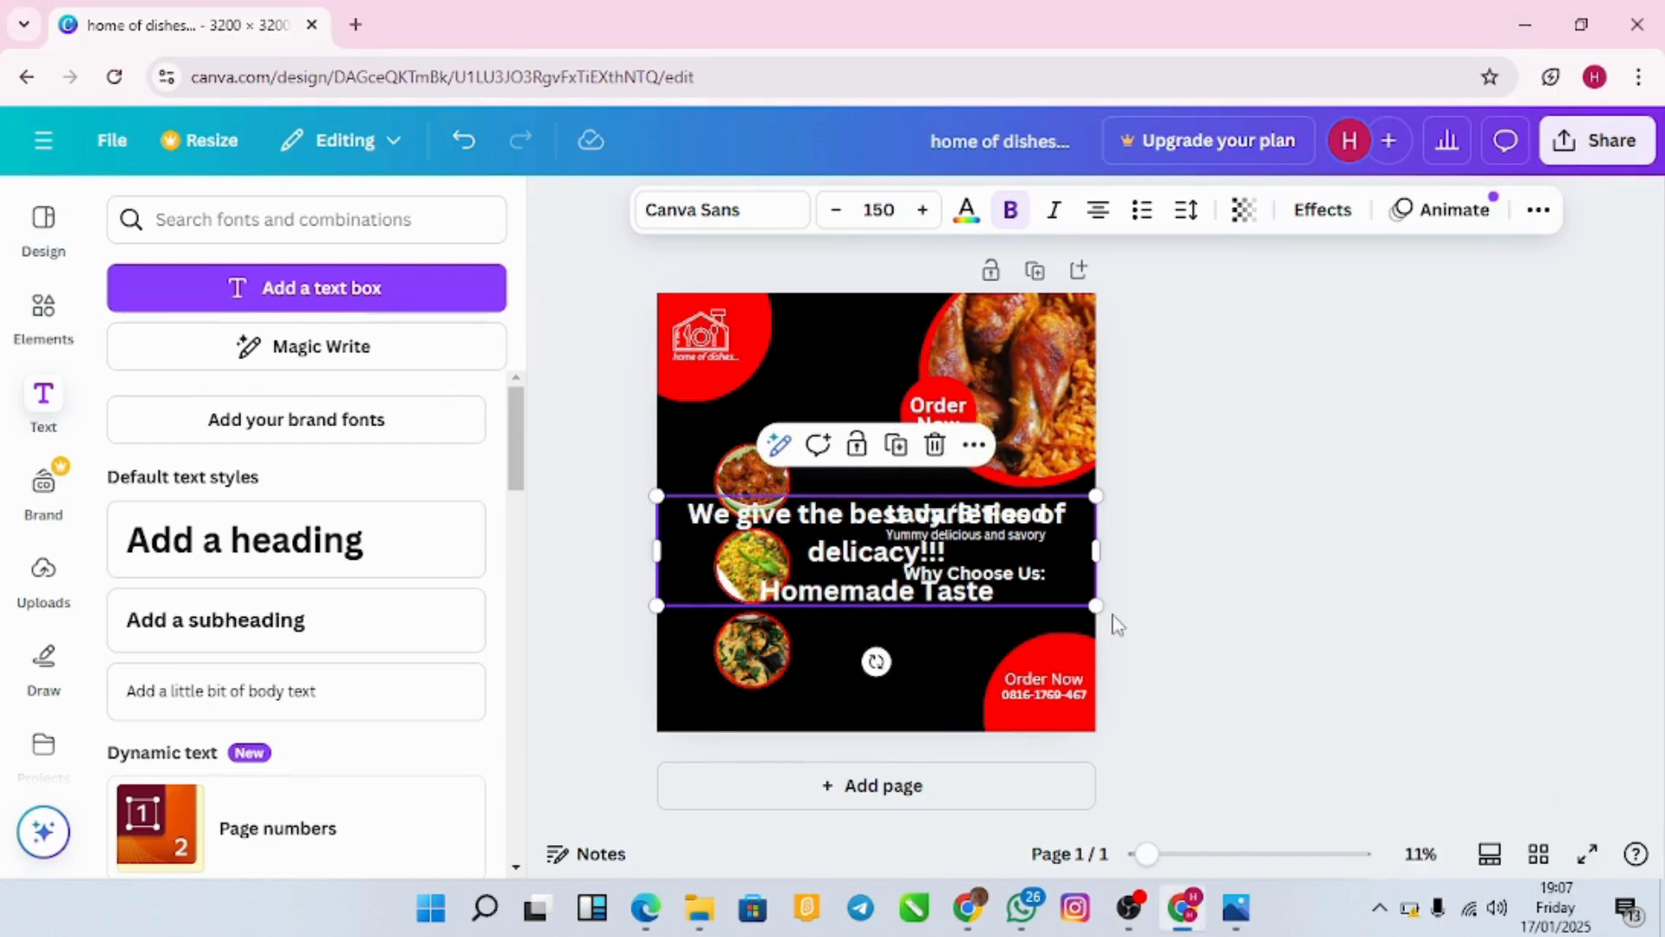
Step: Shrink the delicacy text box, place it under 'Why Choose Us:' and widen it so lines rewrap
left_click_drag(656, 497, 925, 613)
left_click_drag(1038, 664, 1004, 680)
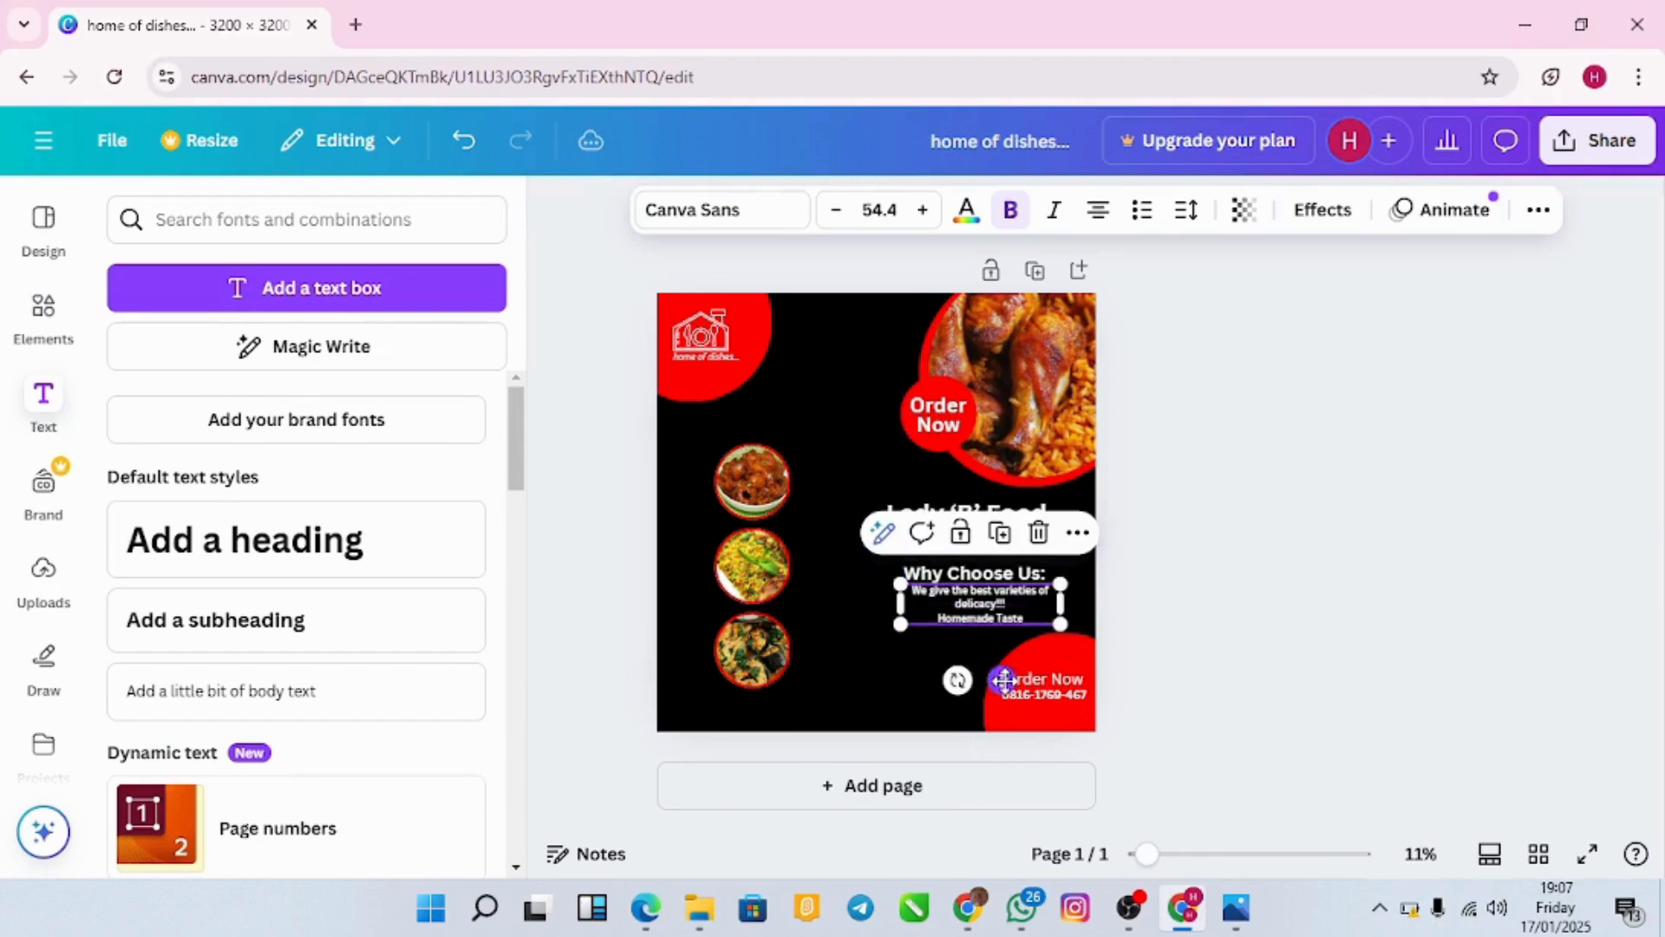
left_click_drag(905, 614, 876, 587)
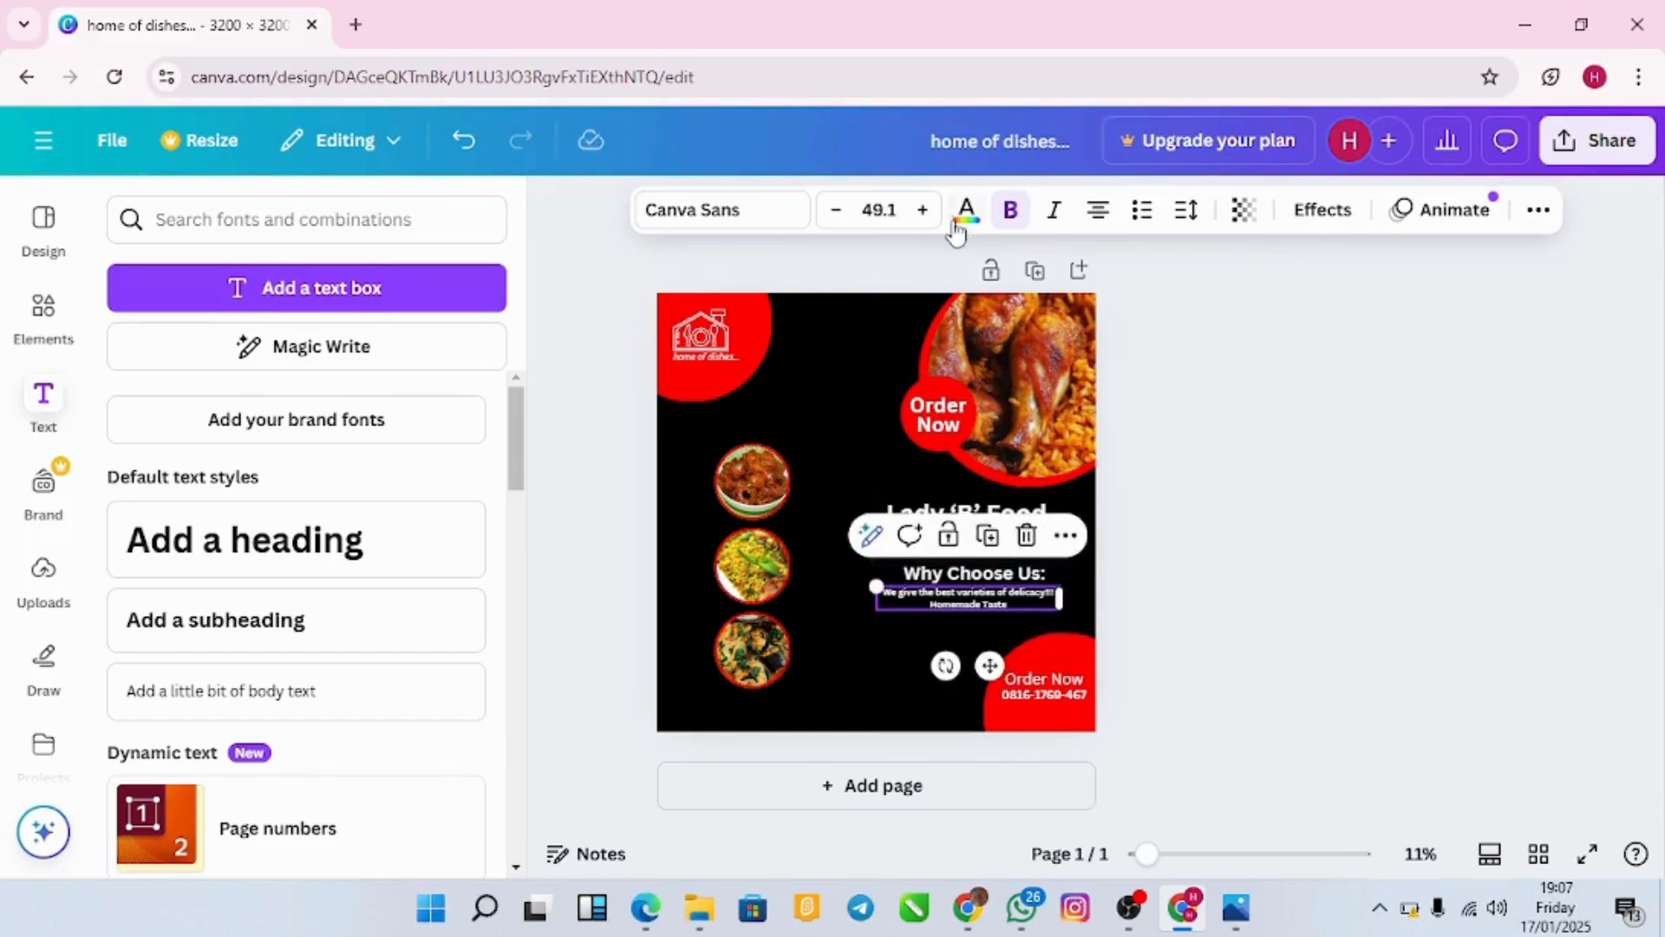
Step: Raise the text's font size to 55.1 and make it right-aligned
left_click(925, 209)
left_click(925, 210)
left_click(924, 210)
left_click(925, 210)
left_click(924, 210)
left_click(924, 209)
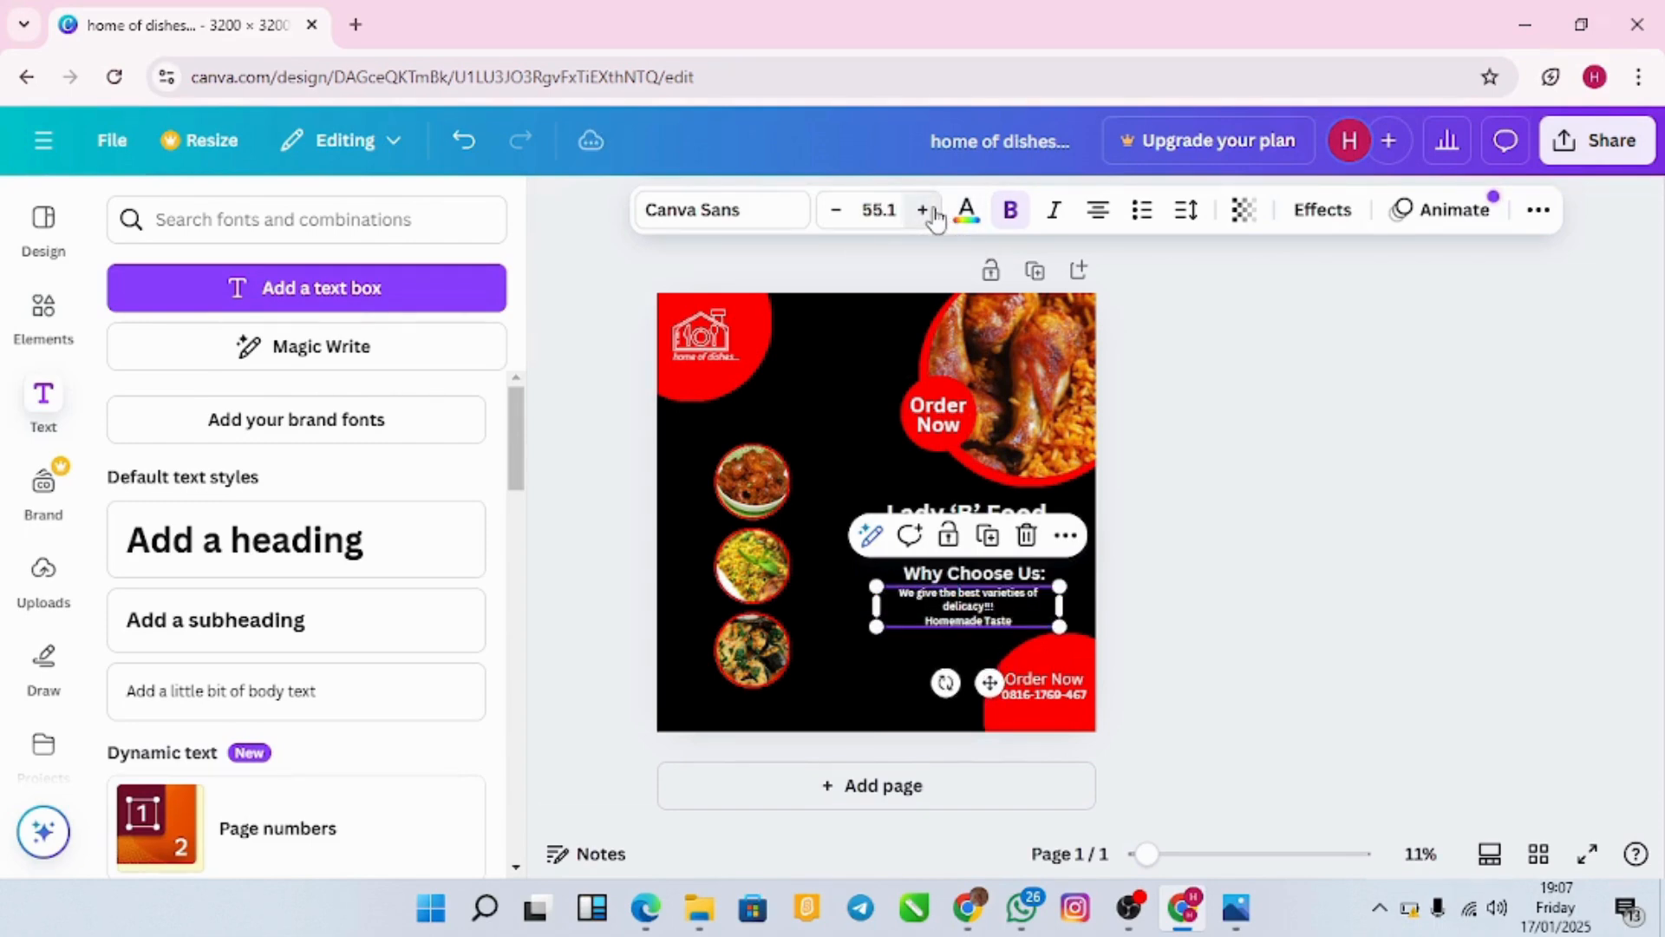
left_click(1099, 214)
left_click(1099, 215)
left_click(1099, 214)
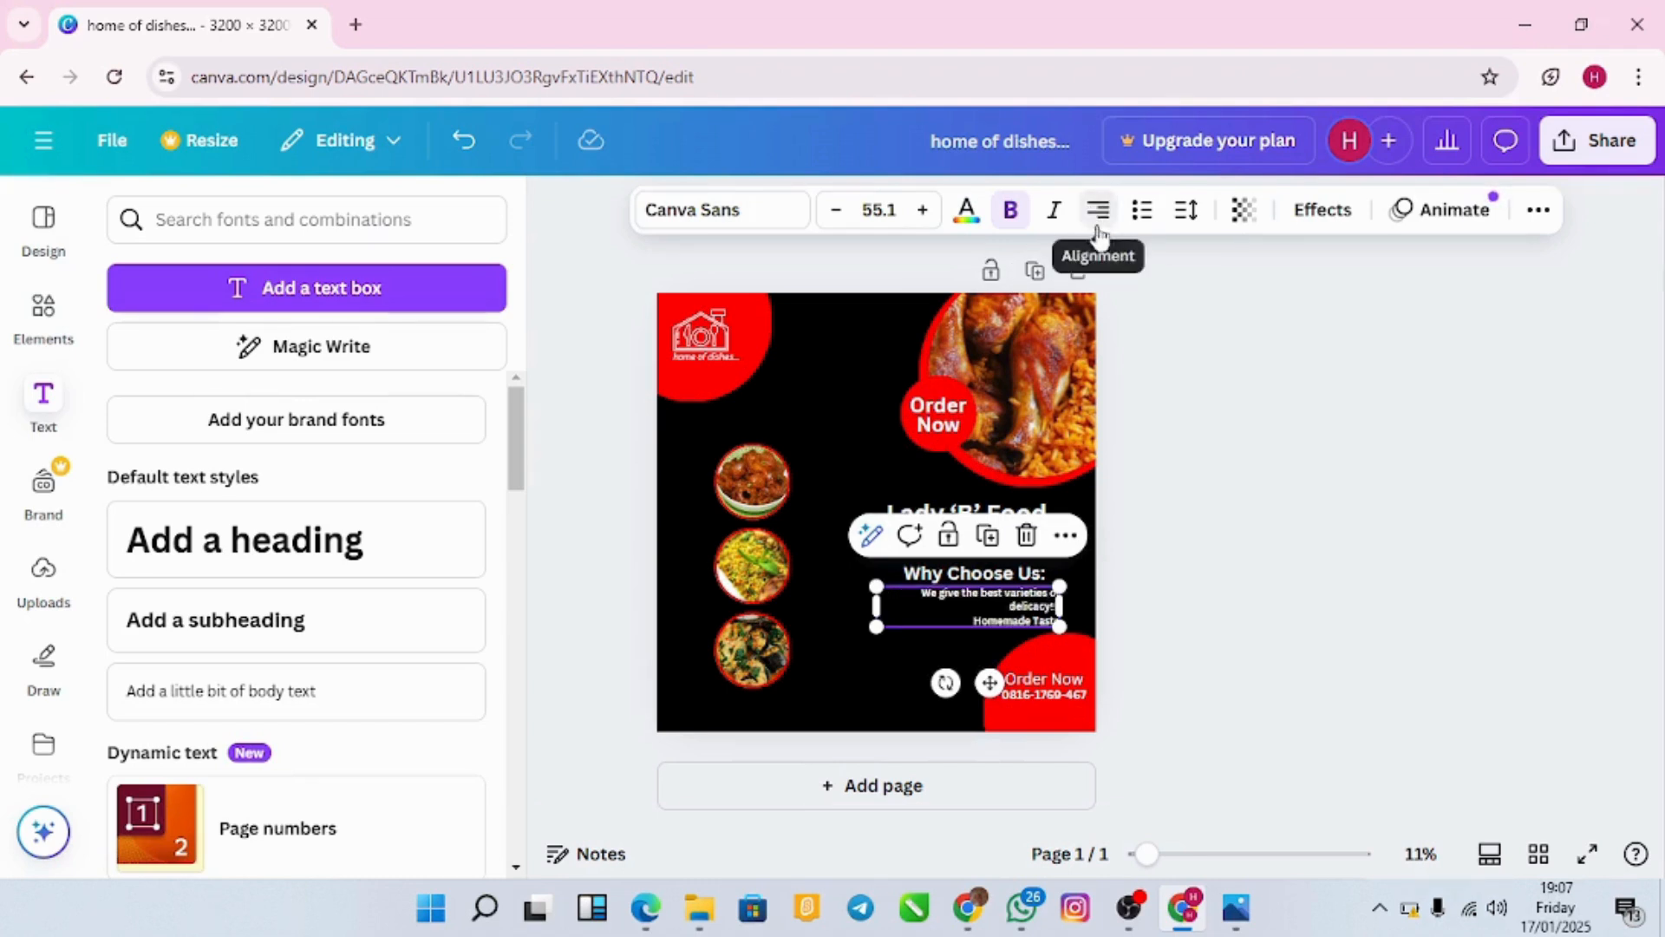
Step: Nudge the text block slightly left and check the layout
left_click(1193, 538)
left_click_drag(1044, 609, 1030, 609)
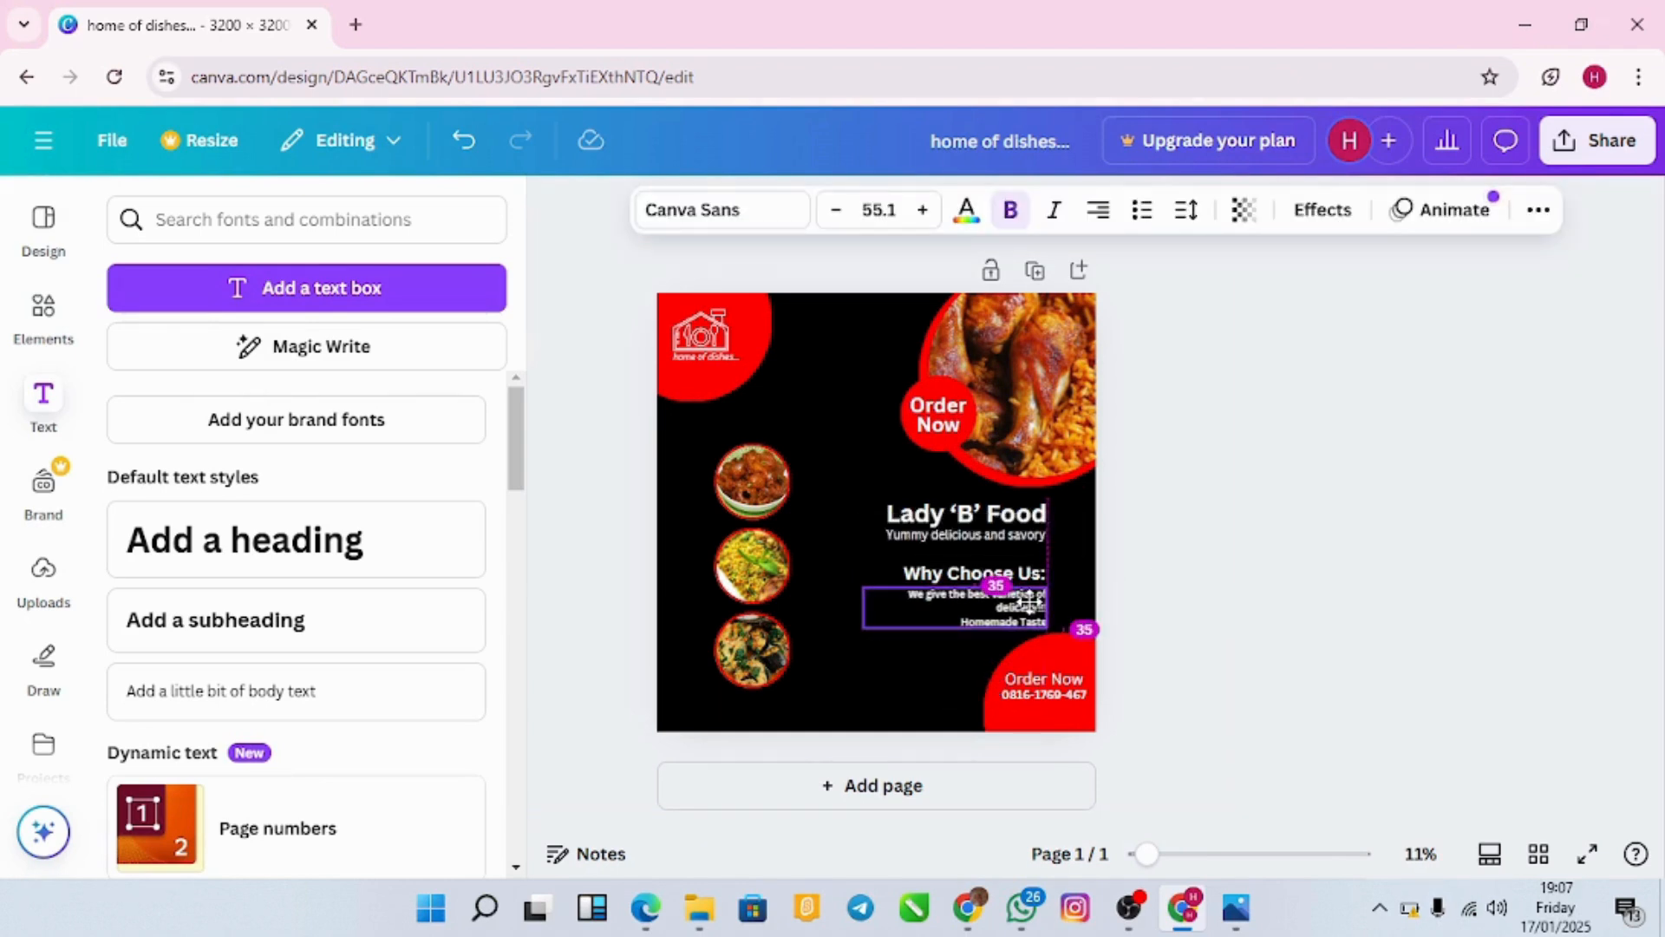
left_click(1163, 611)
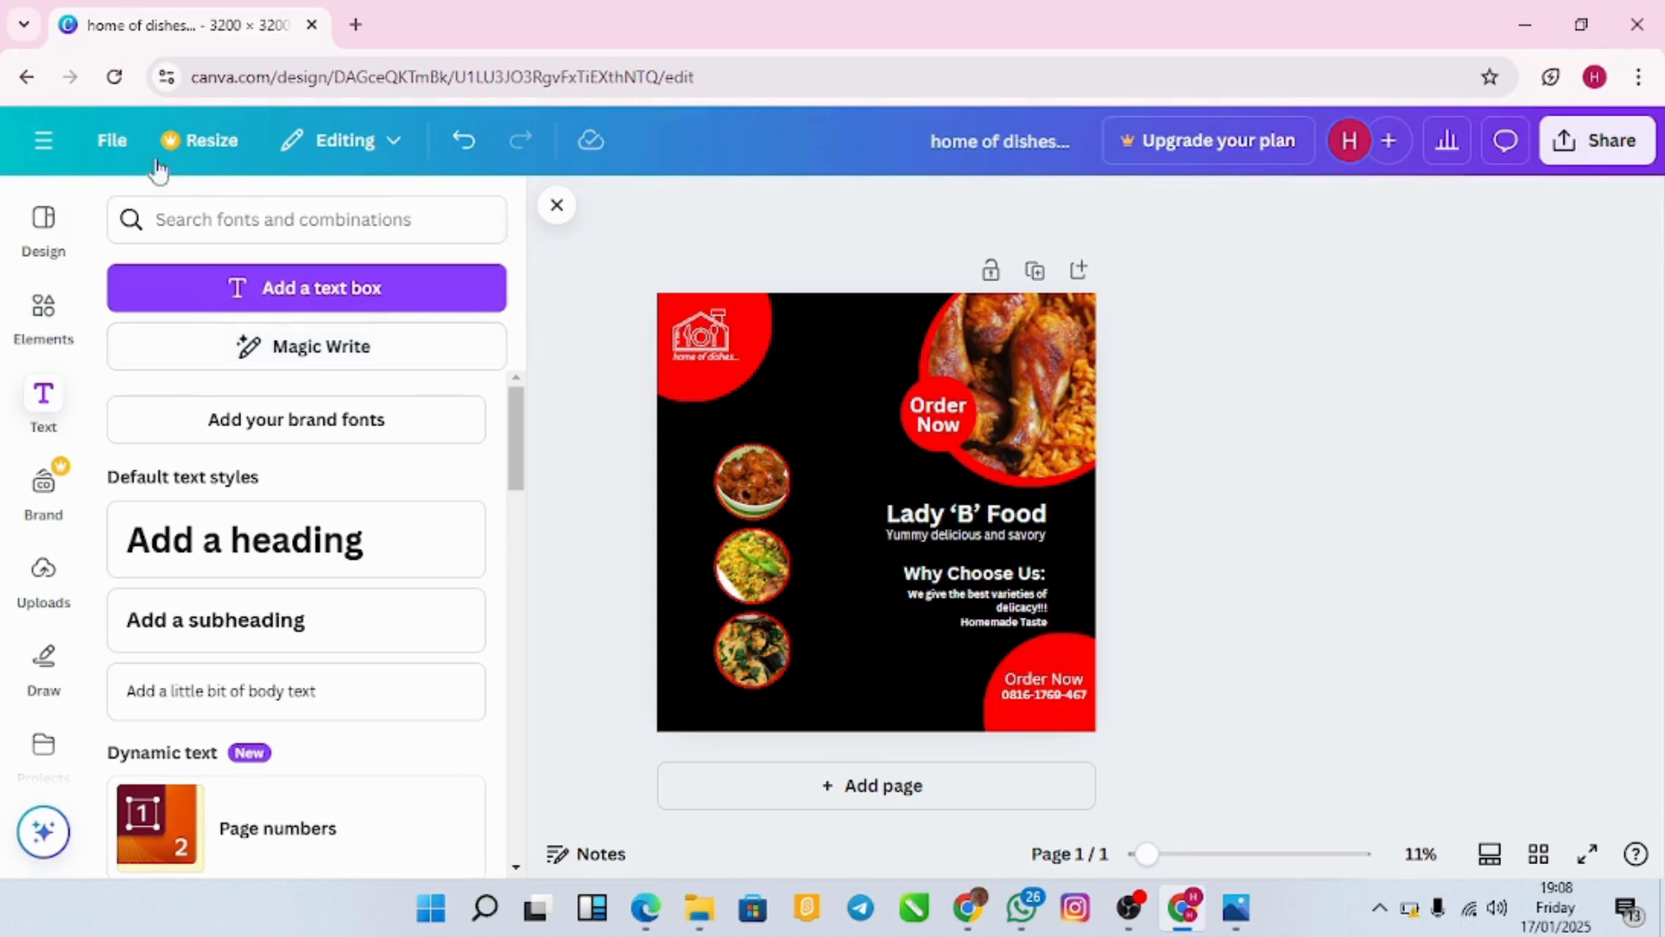
Step: Bring up the Download settings from the File menu
left_click(117, 143)
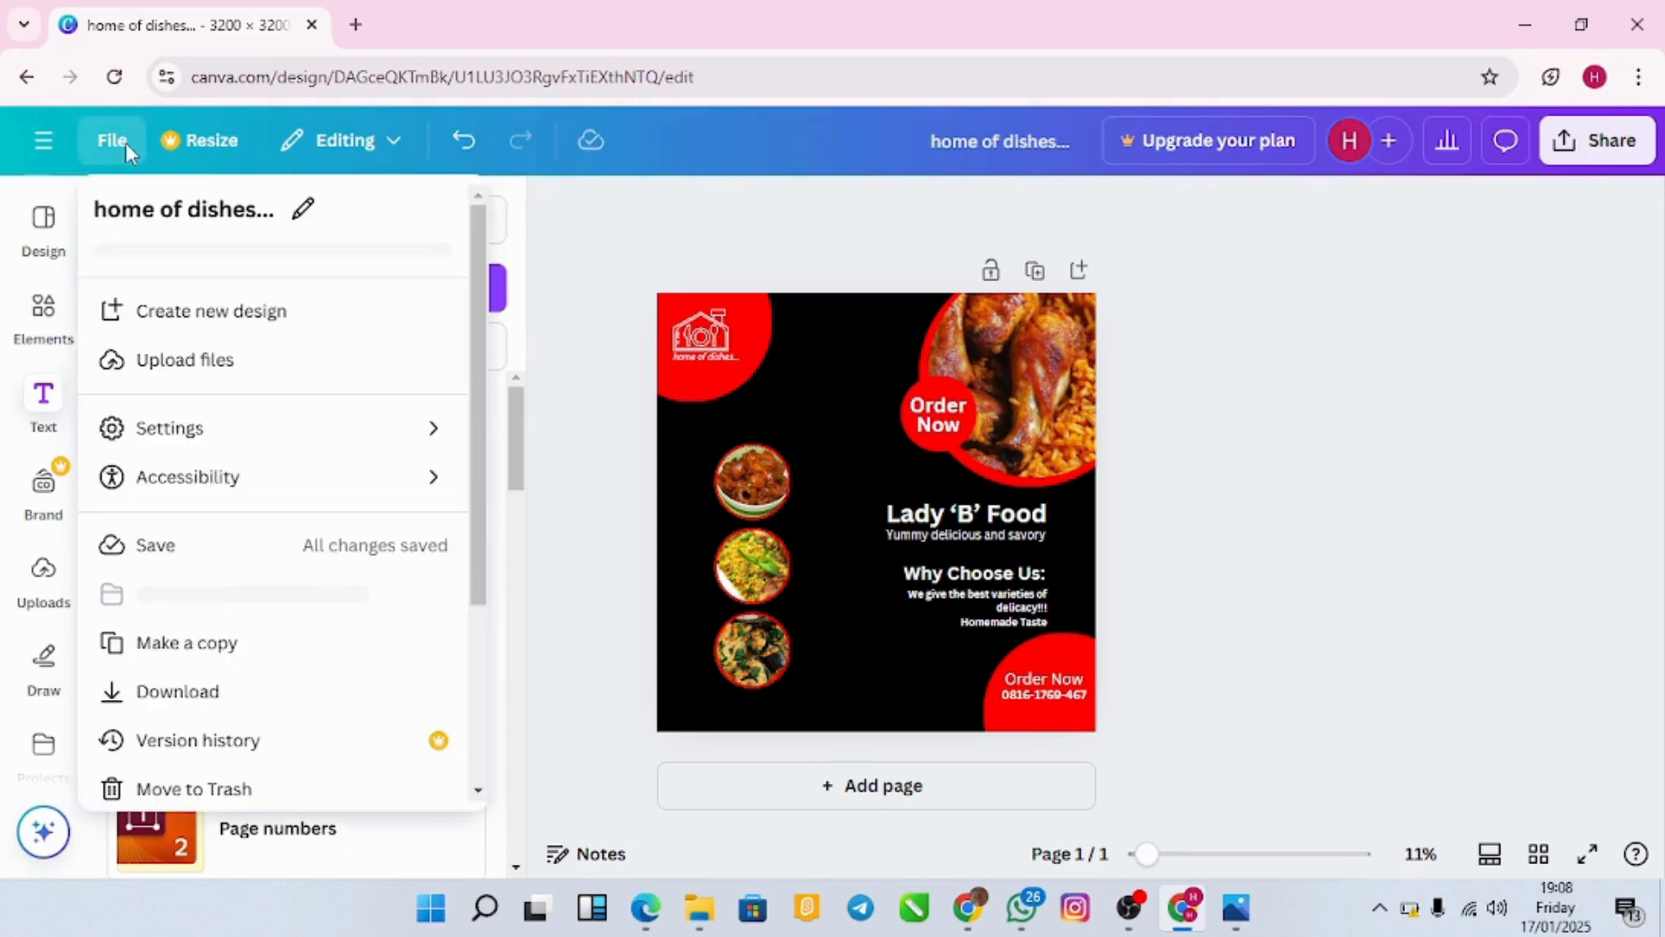
left_click(205, 699)
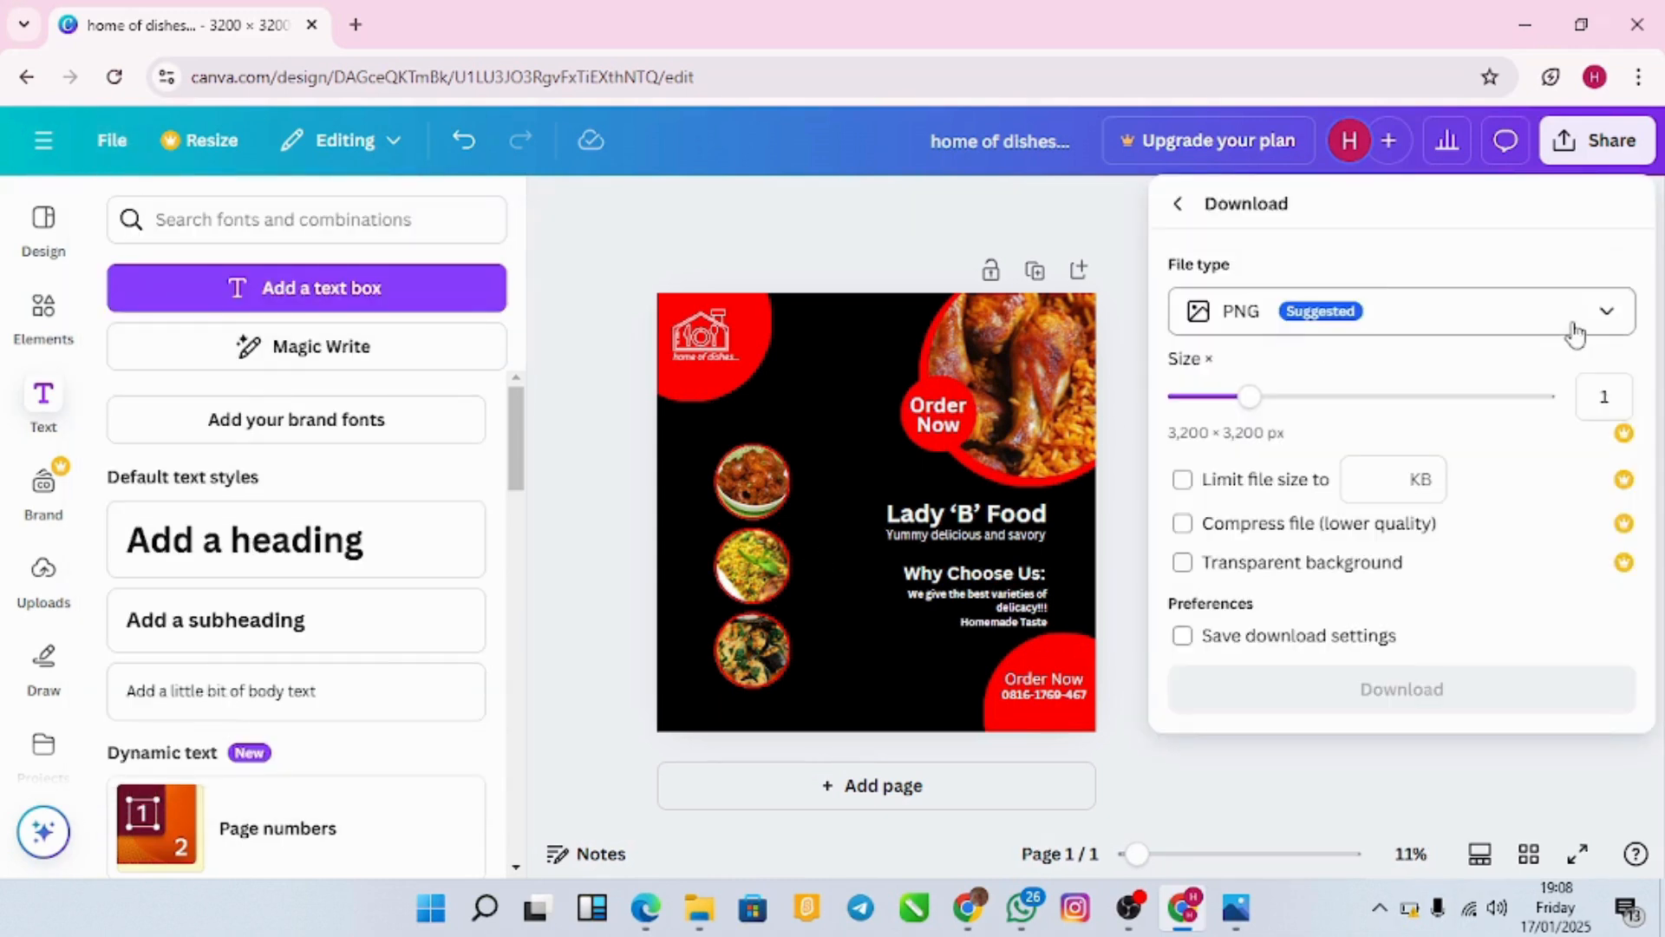
left_click(933, 244)
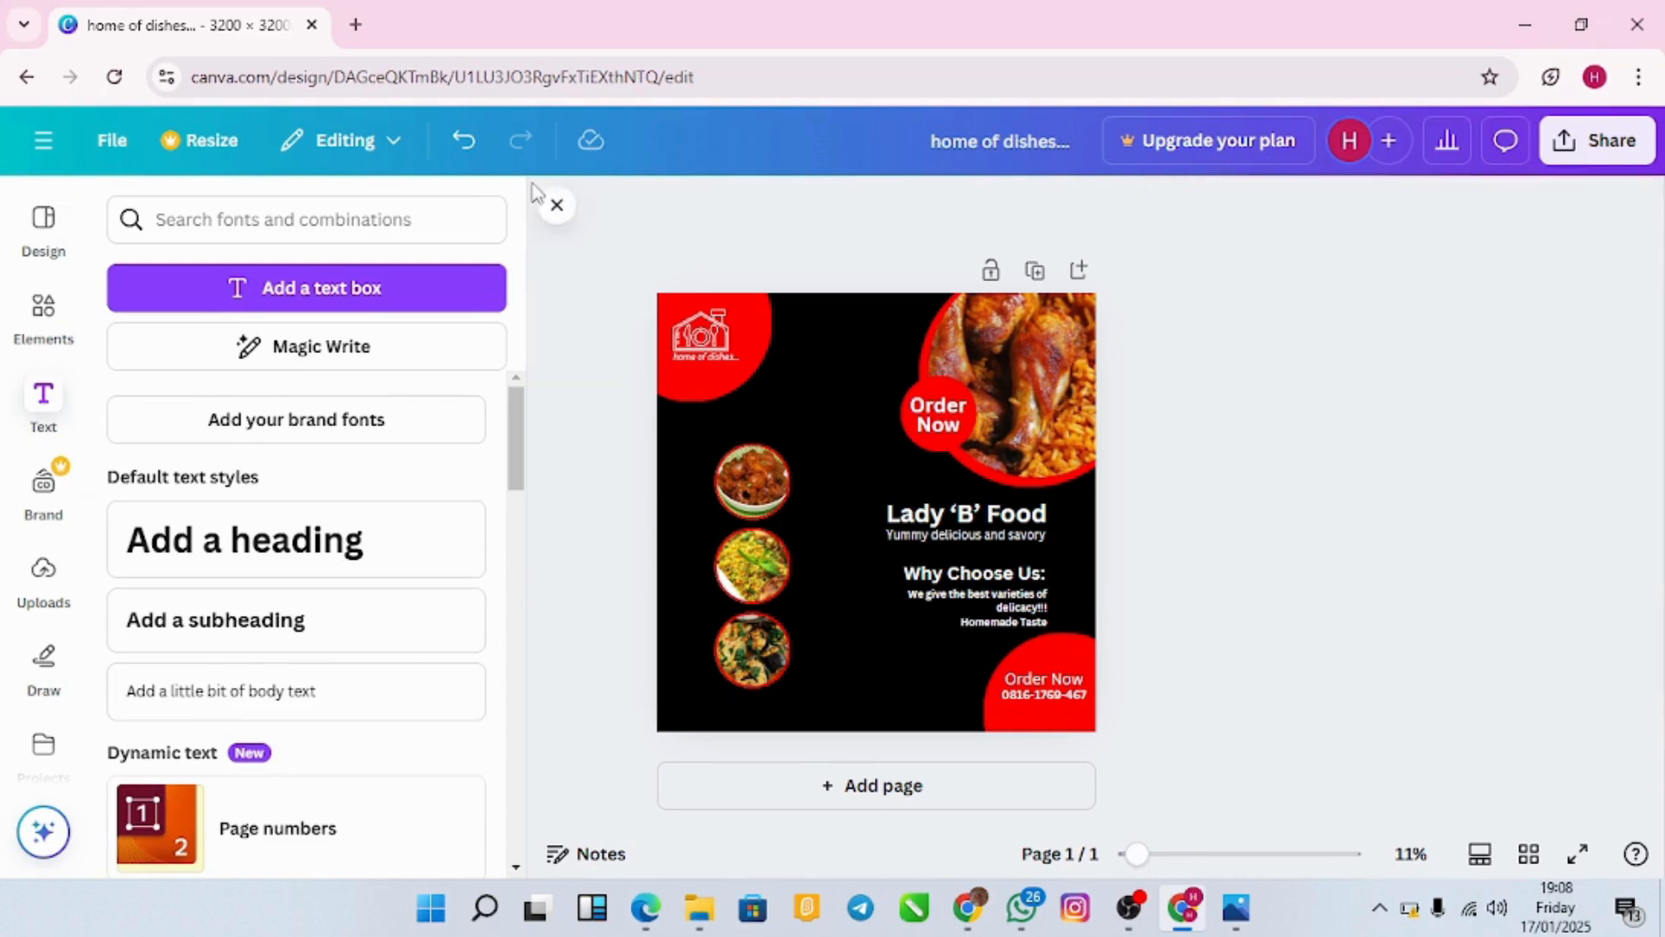
left_click(121, 141)
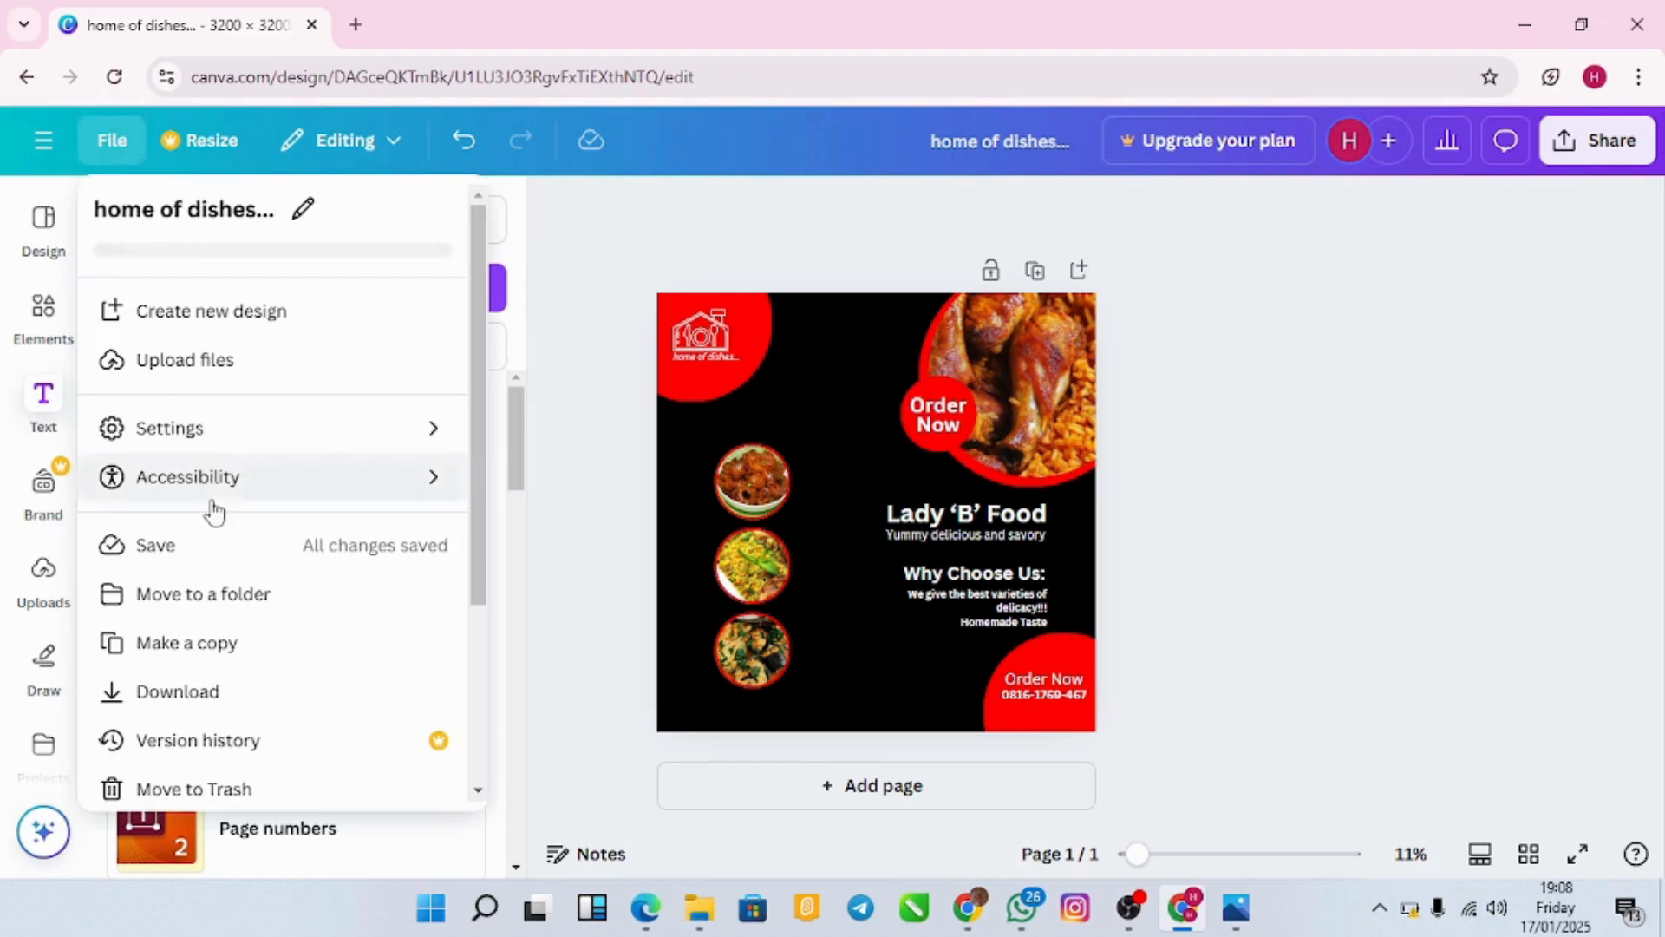
left_click(271, 687)
left_click(1312, 356)
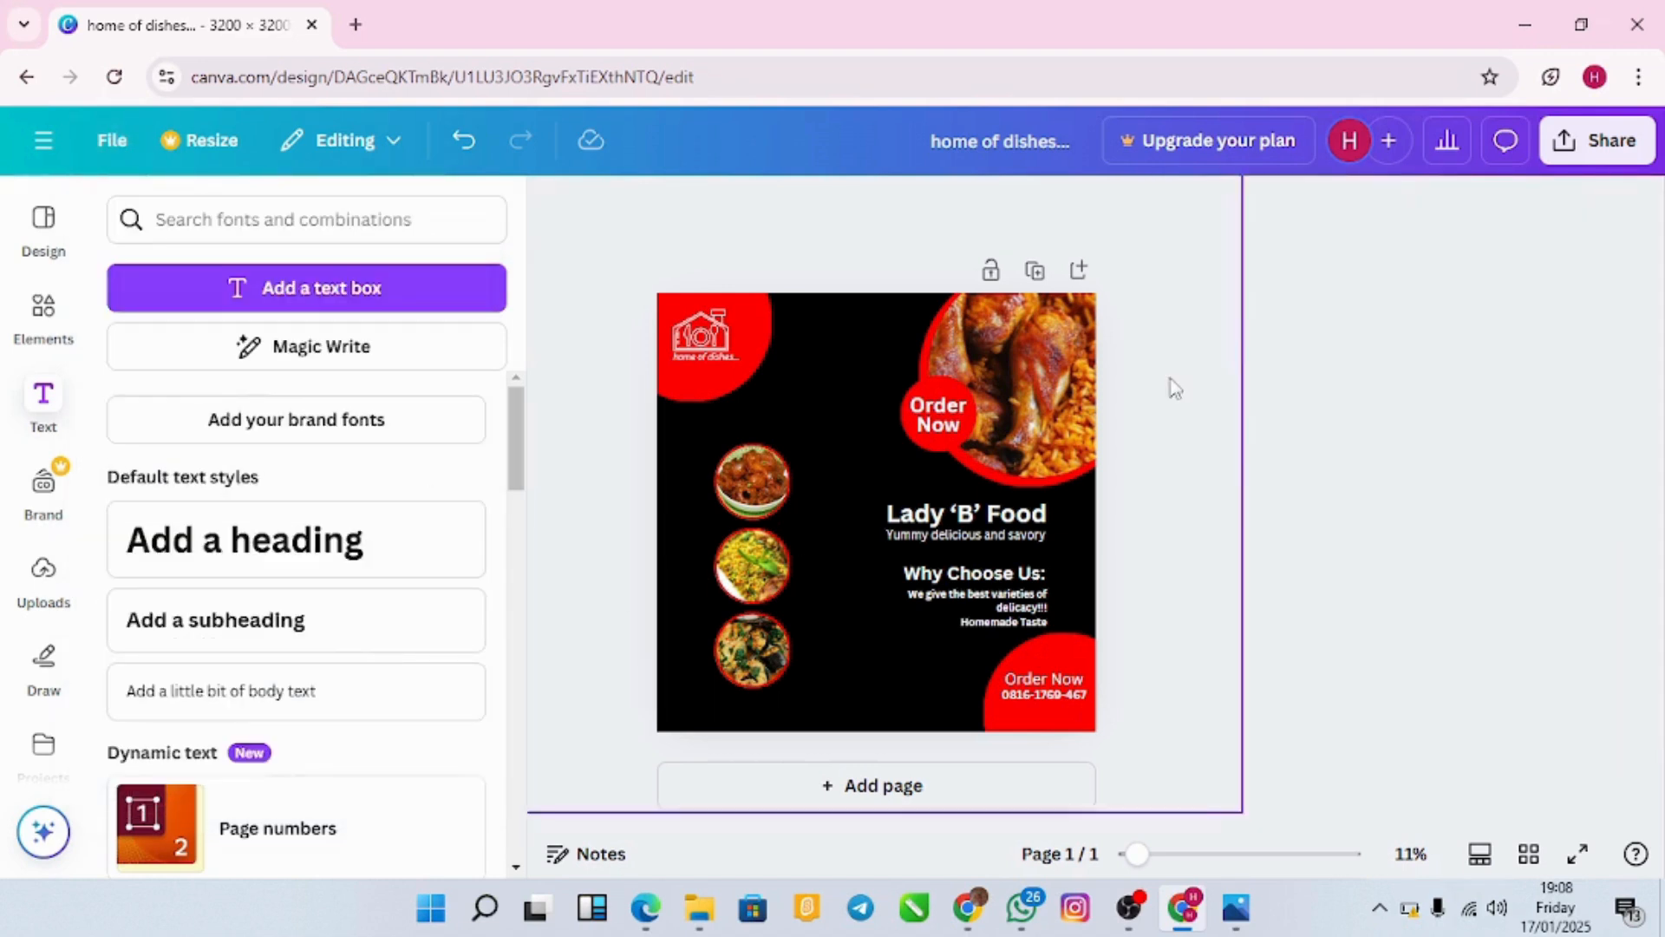
left_click(110, 146)
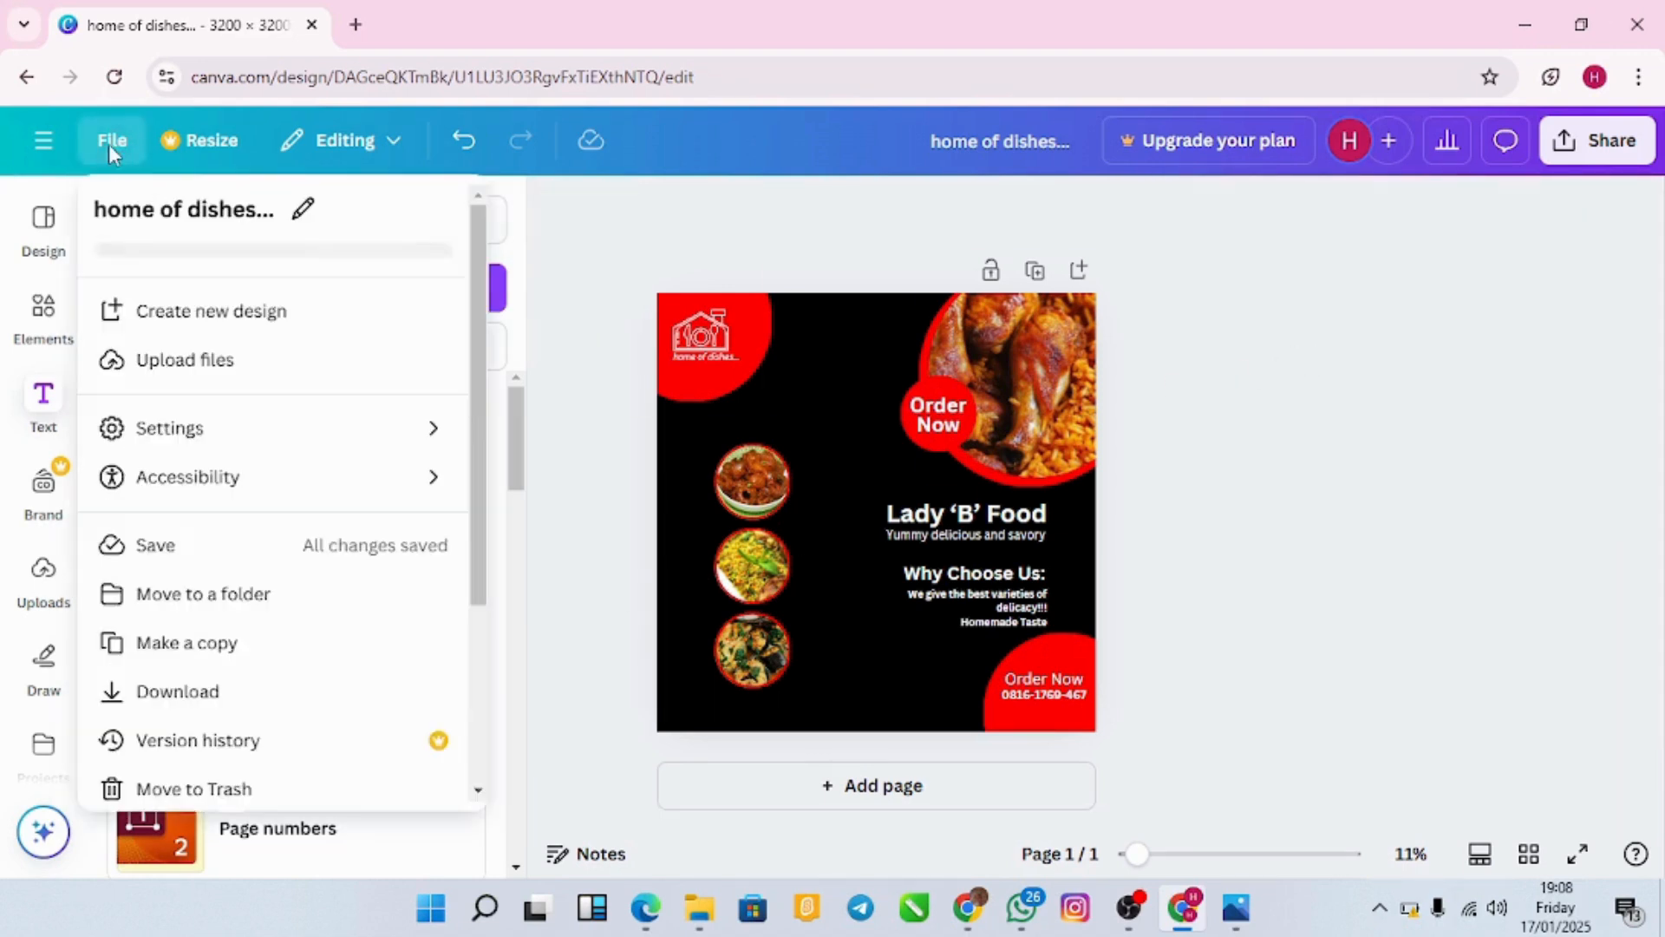
left_click(182, 687)
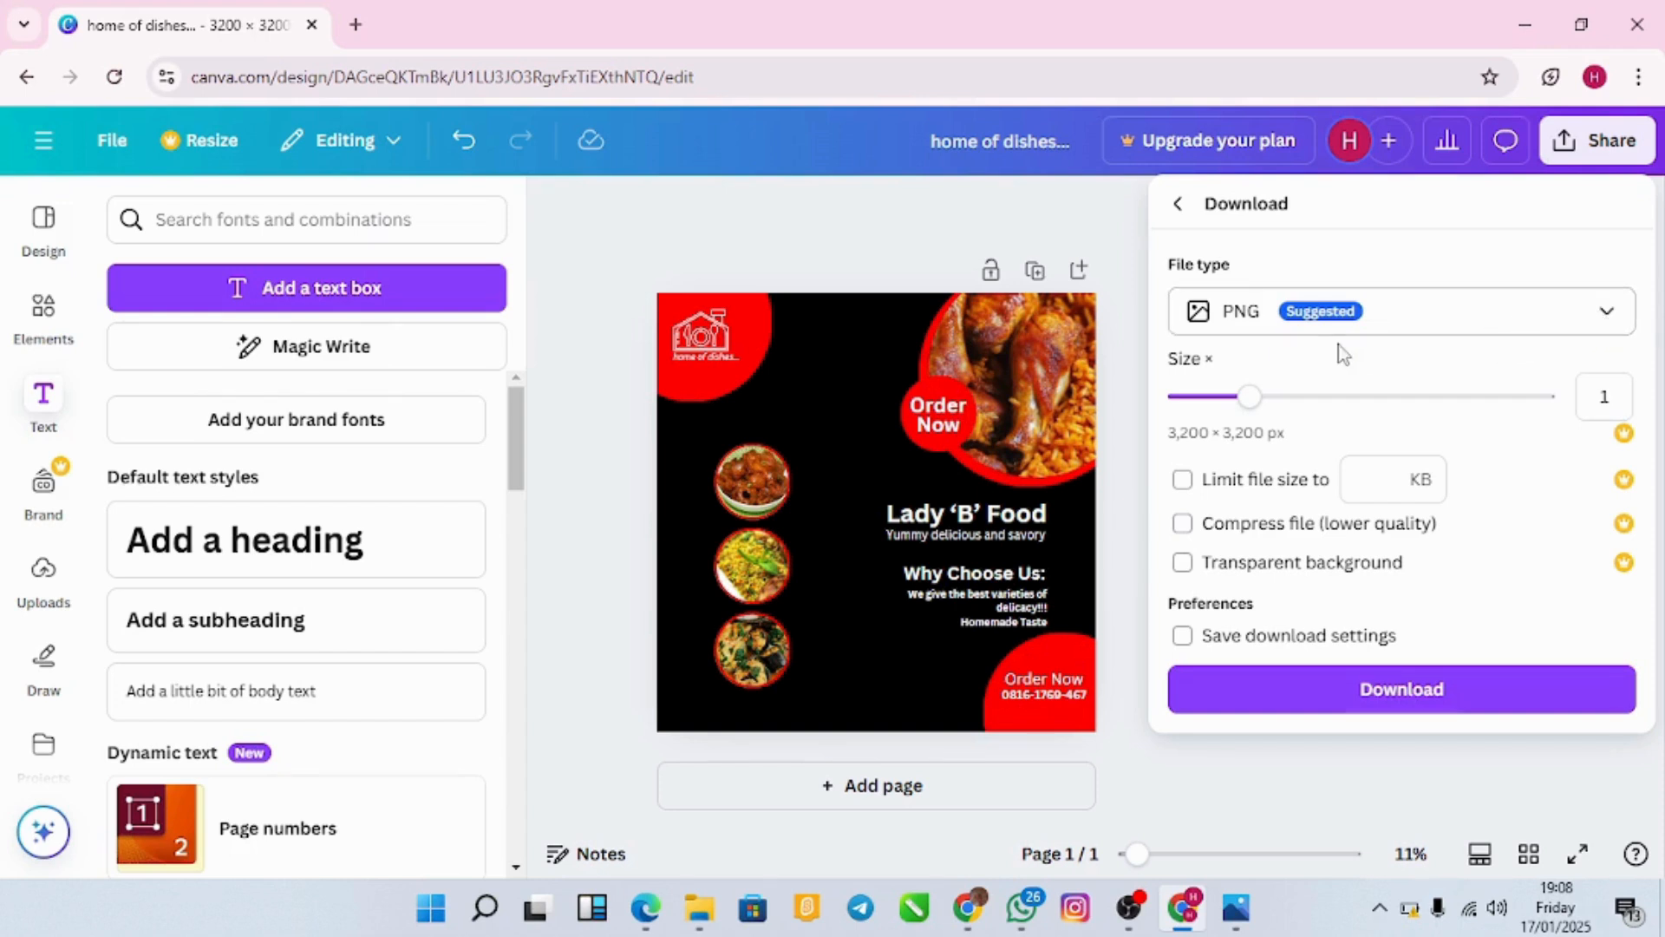
Step: Set the file type to JPG and download the flyer at 3,200 × 3,200 px
left_click(1605, 316)
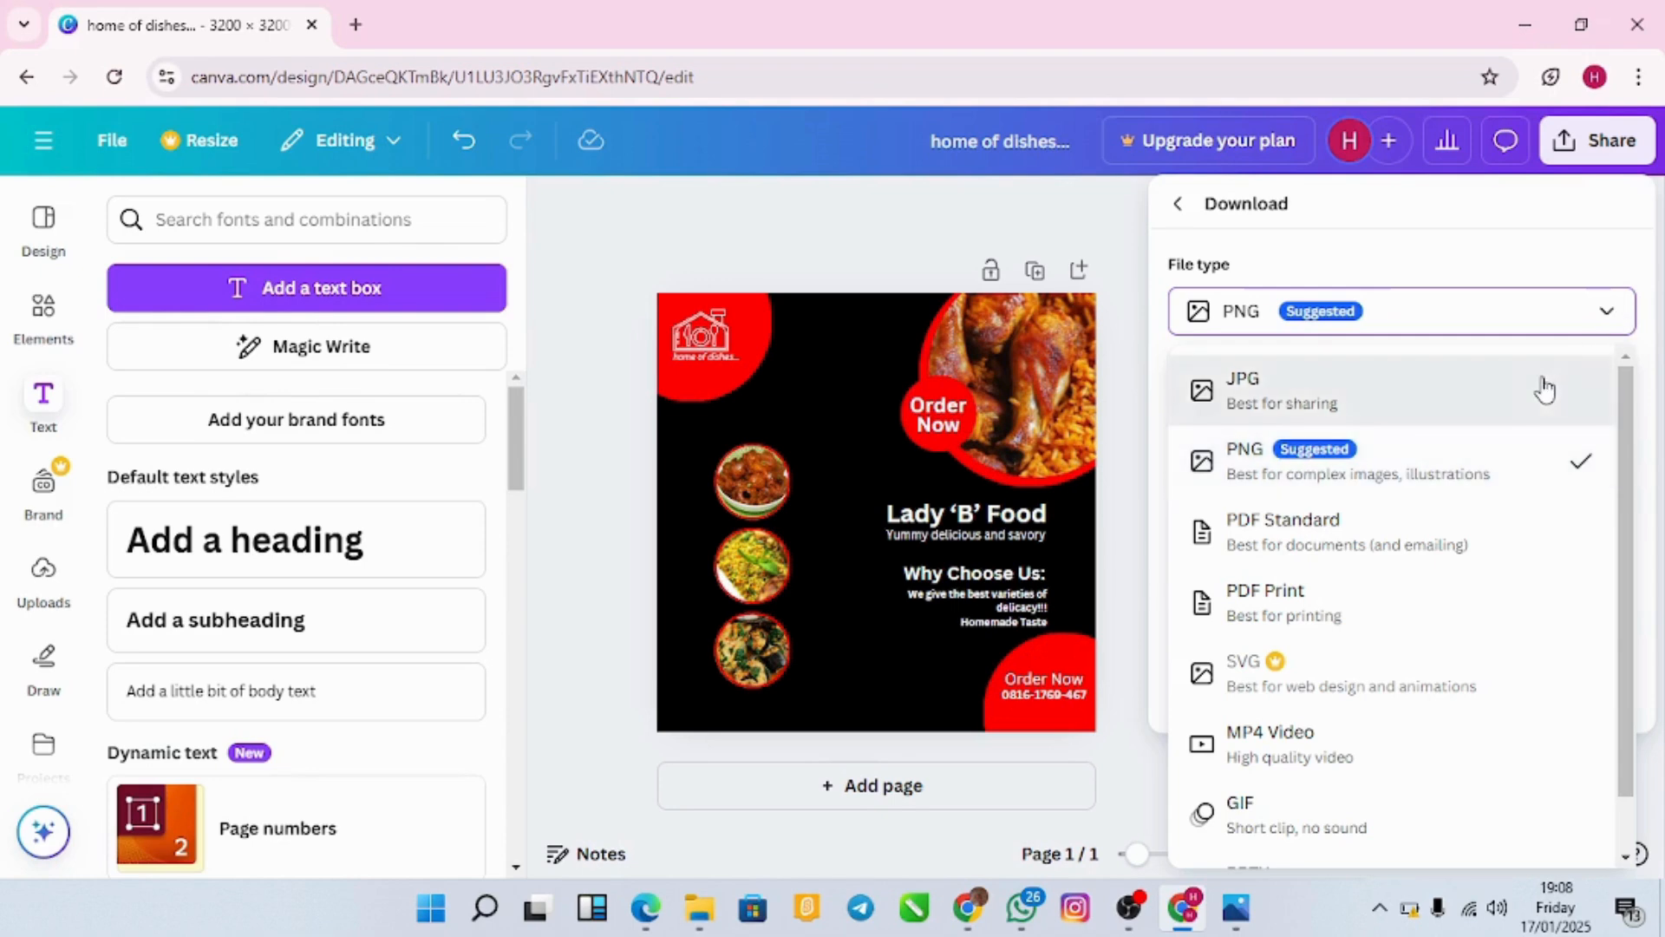
left_click(1545, 390)
left_click(1606, 323)
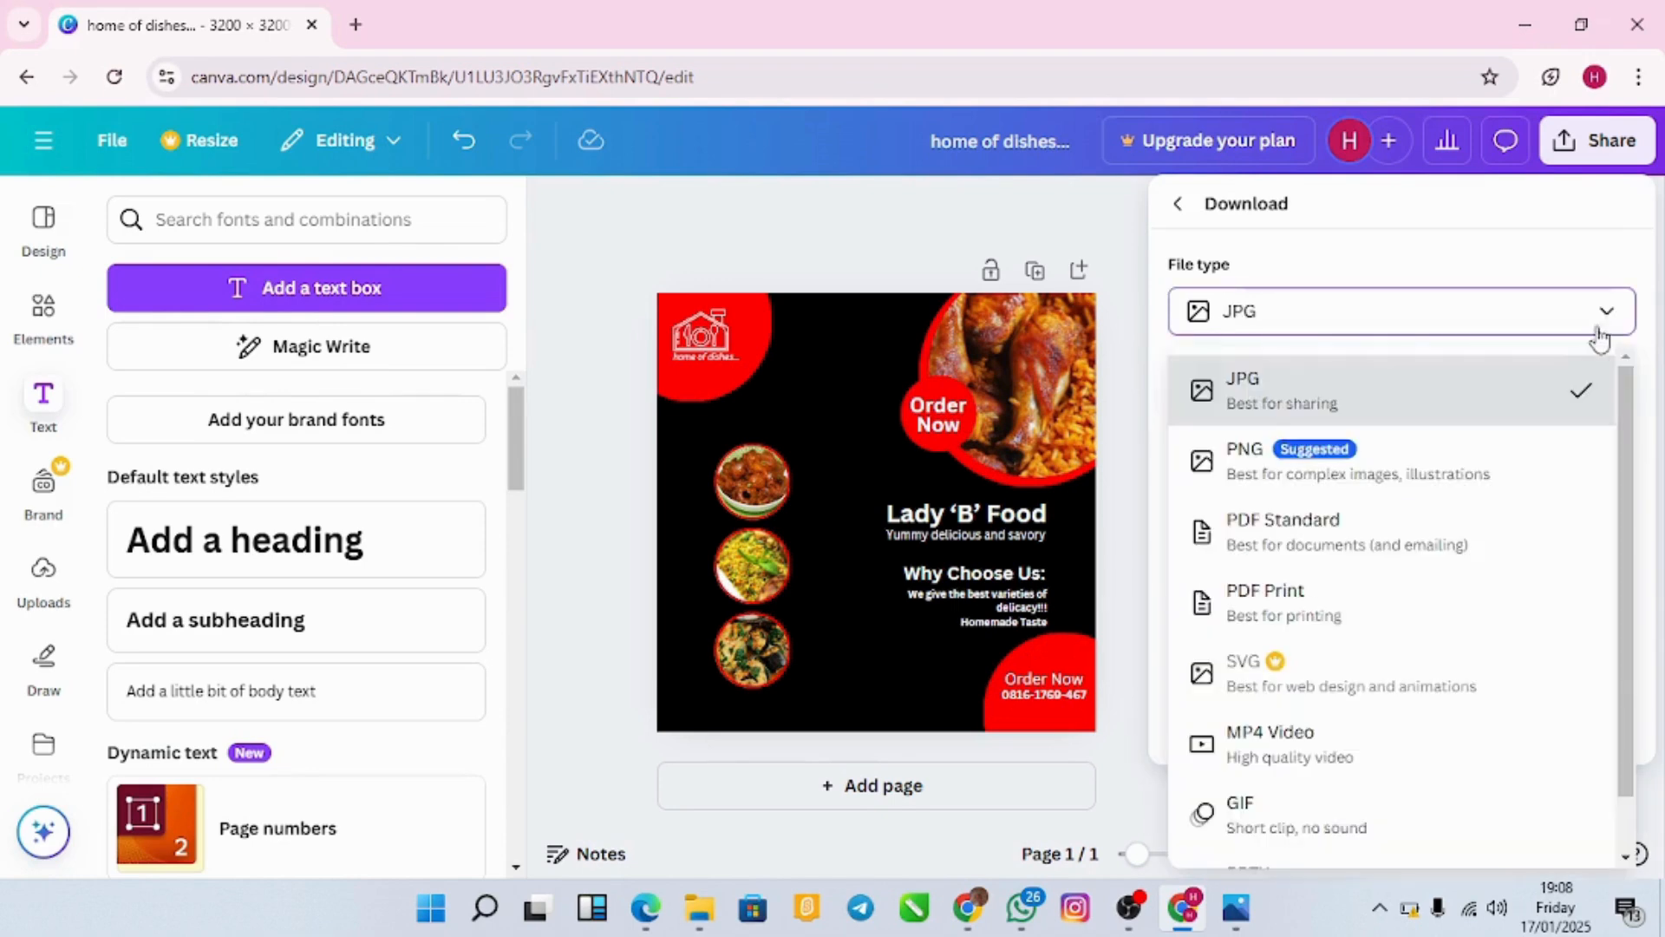
left_click(1544, 404)
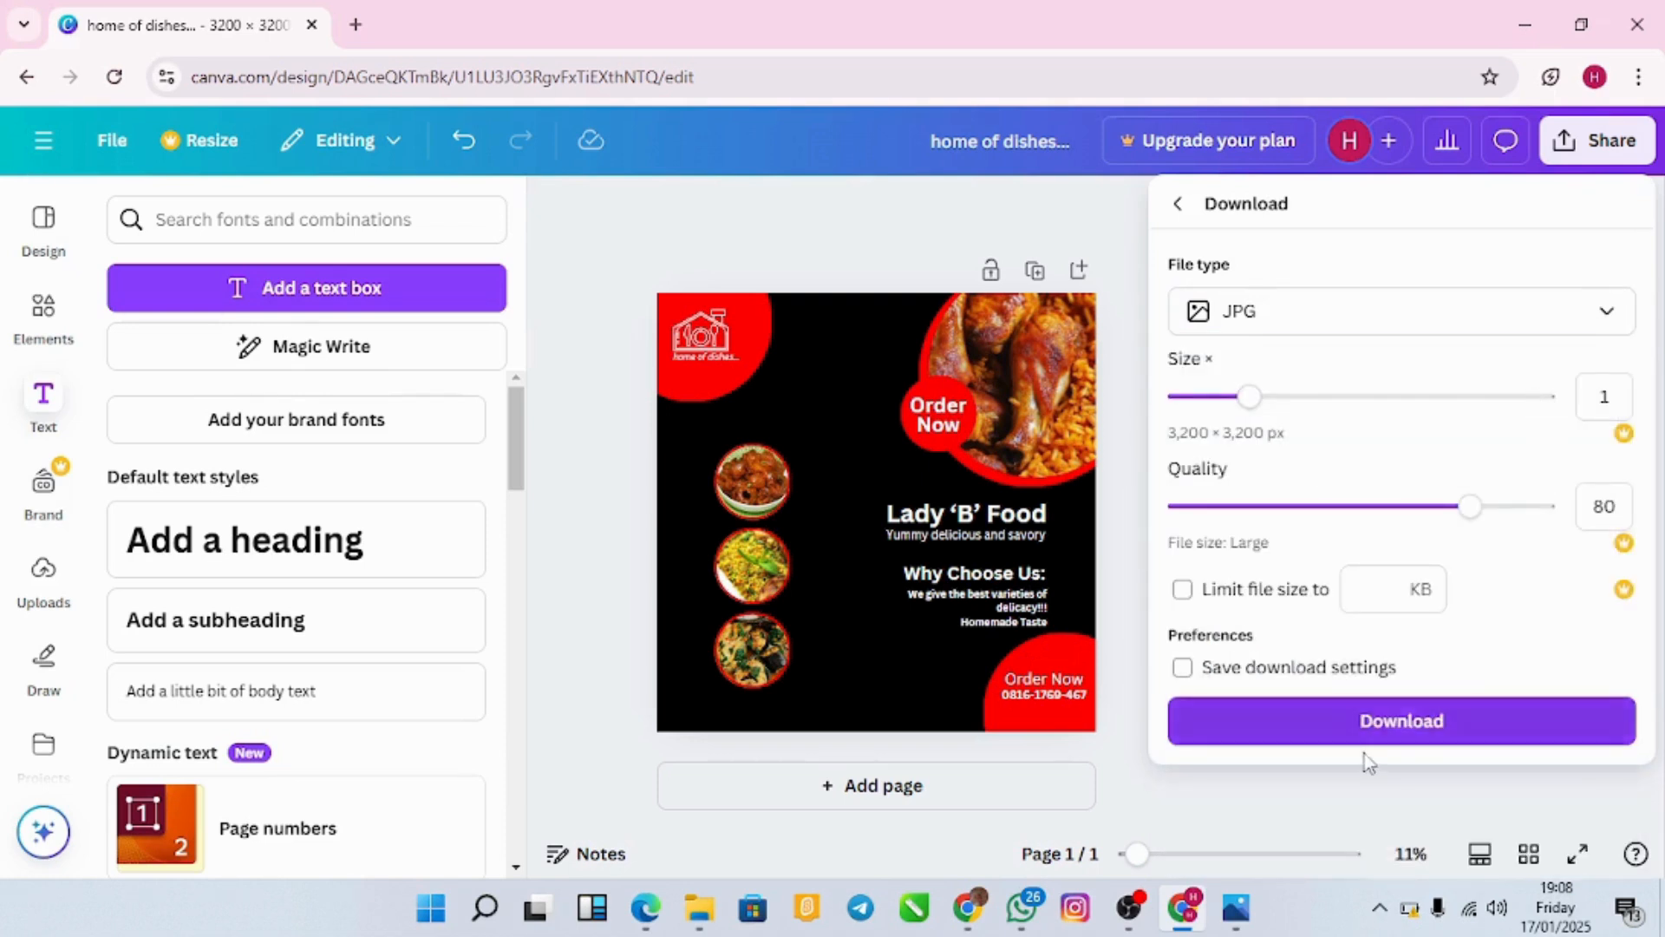
left_click(1411, 724)
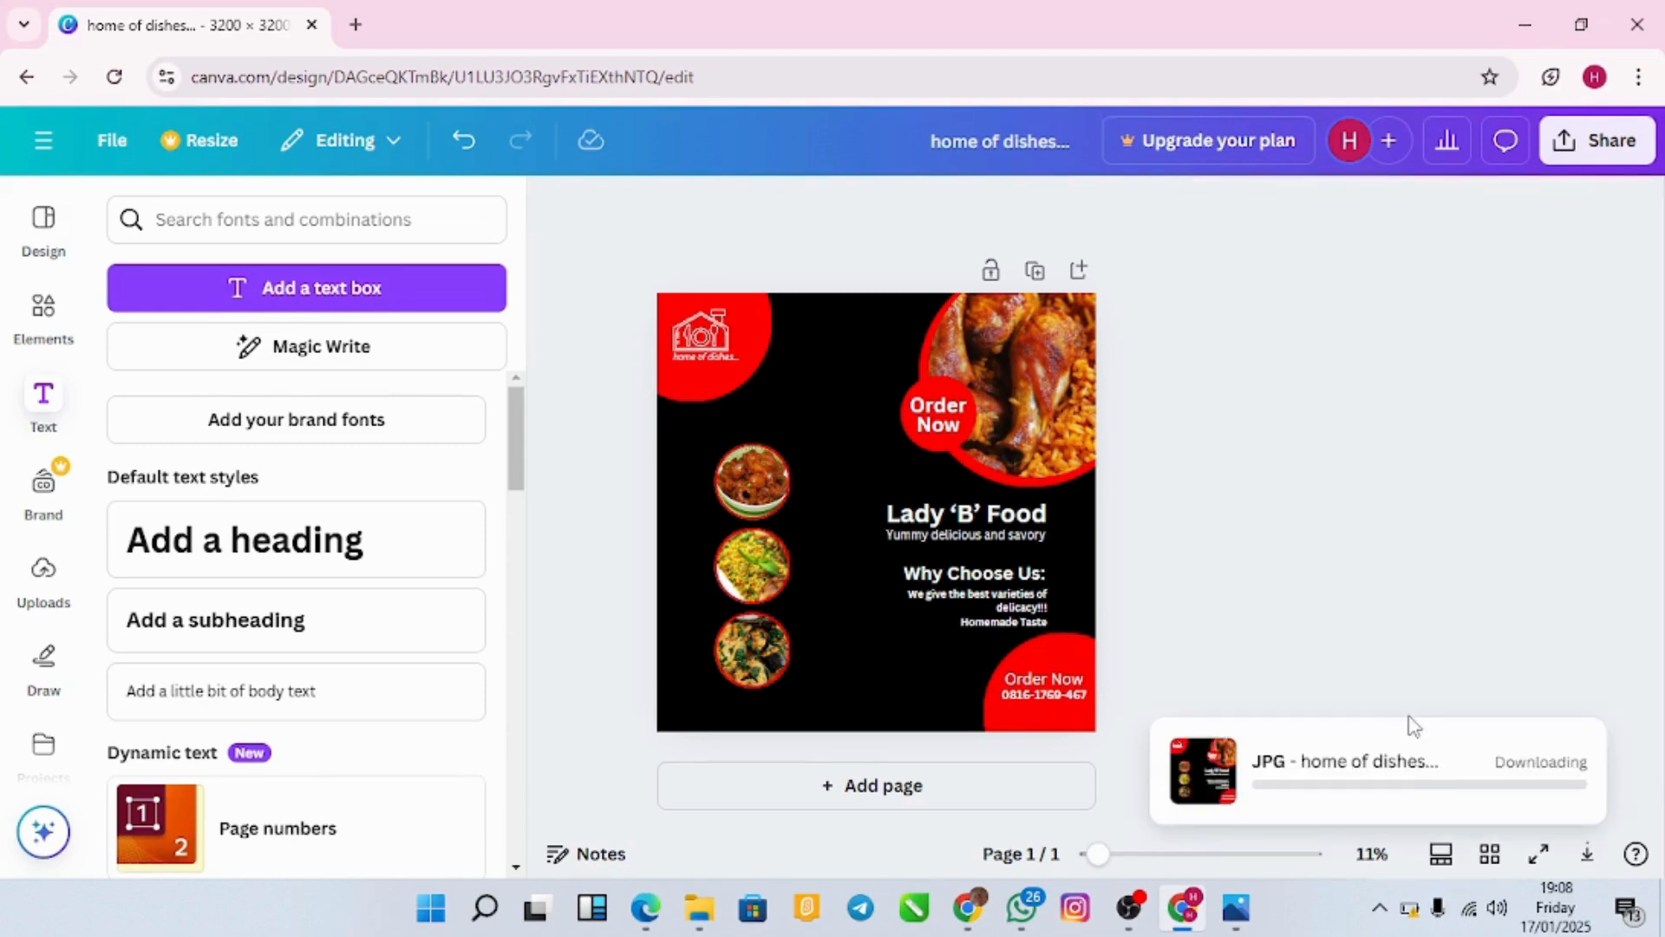